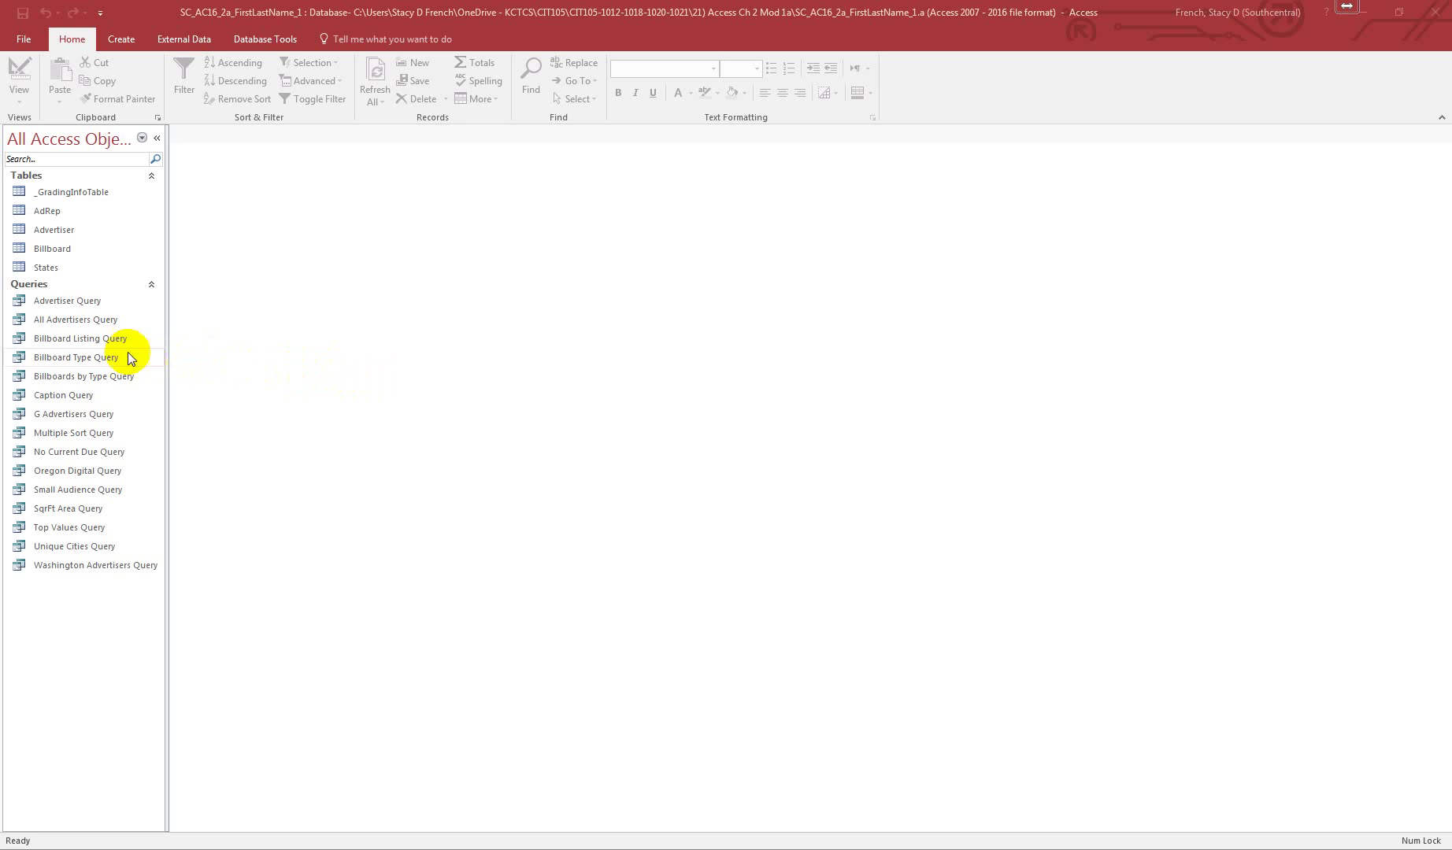
Open the Billboard Listing Query in Design View and remove the Facing field from its design grid
{"action": "right_click", "coordinate": [86, 337]}
{"action": "left_click", "coordinate": [149, 365]}
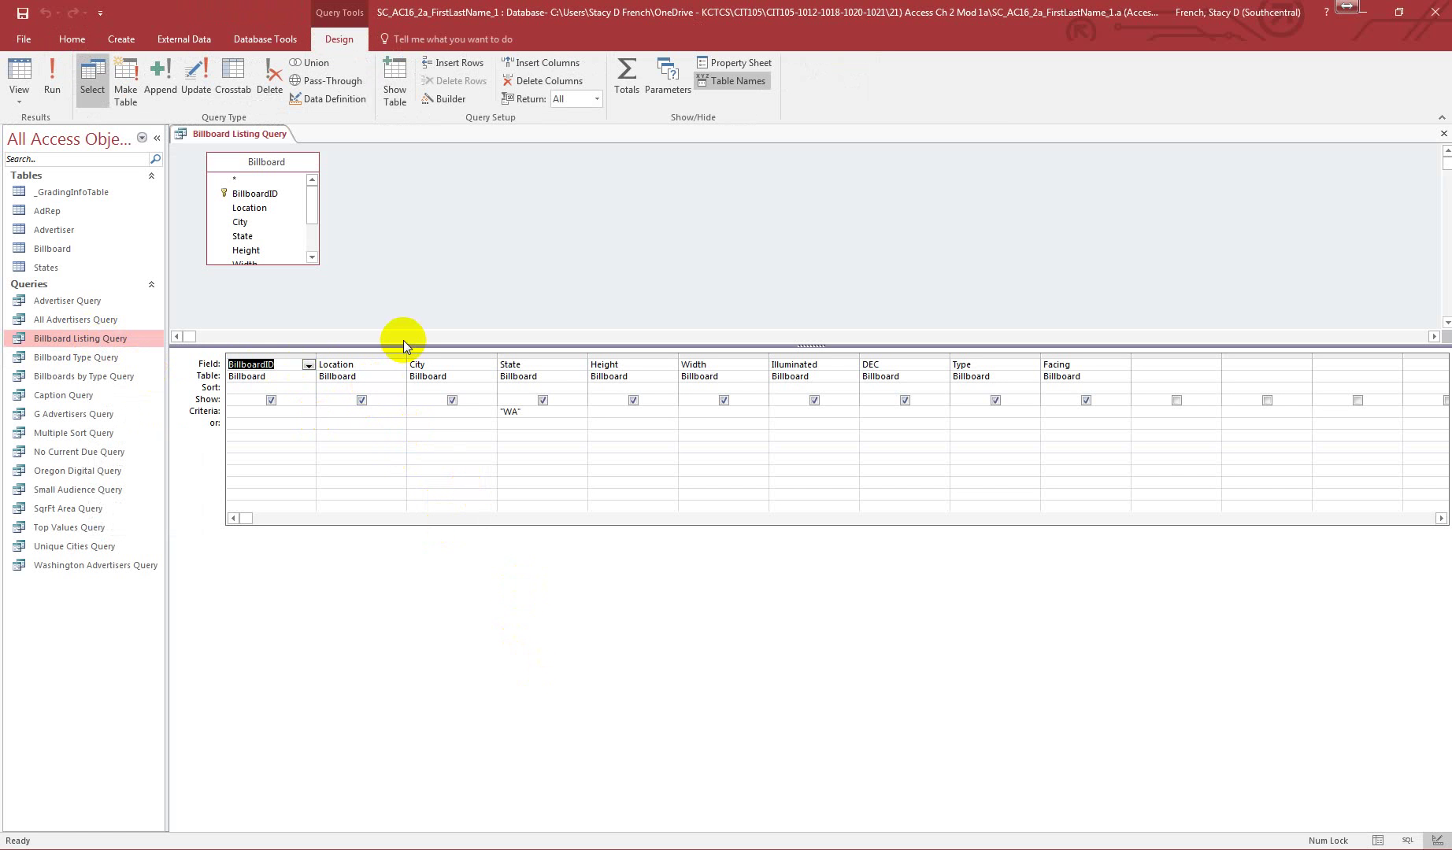
{"action": "left_click_drag", "start_coordinate": [401, 365], "coordinate": [386, 439]}
{"action": "left_click_drag", "start_coordinate": [279, 264], "coordinate": [282, 349]}
{"action": "left_click", "coordinate": [407, 363]}
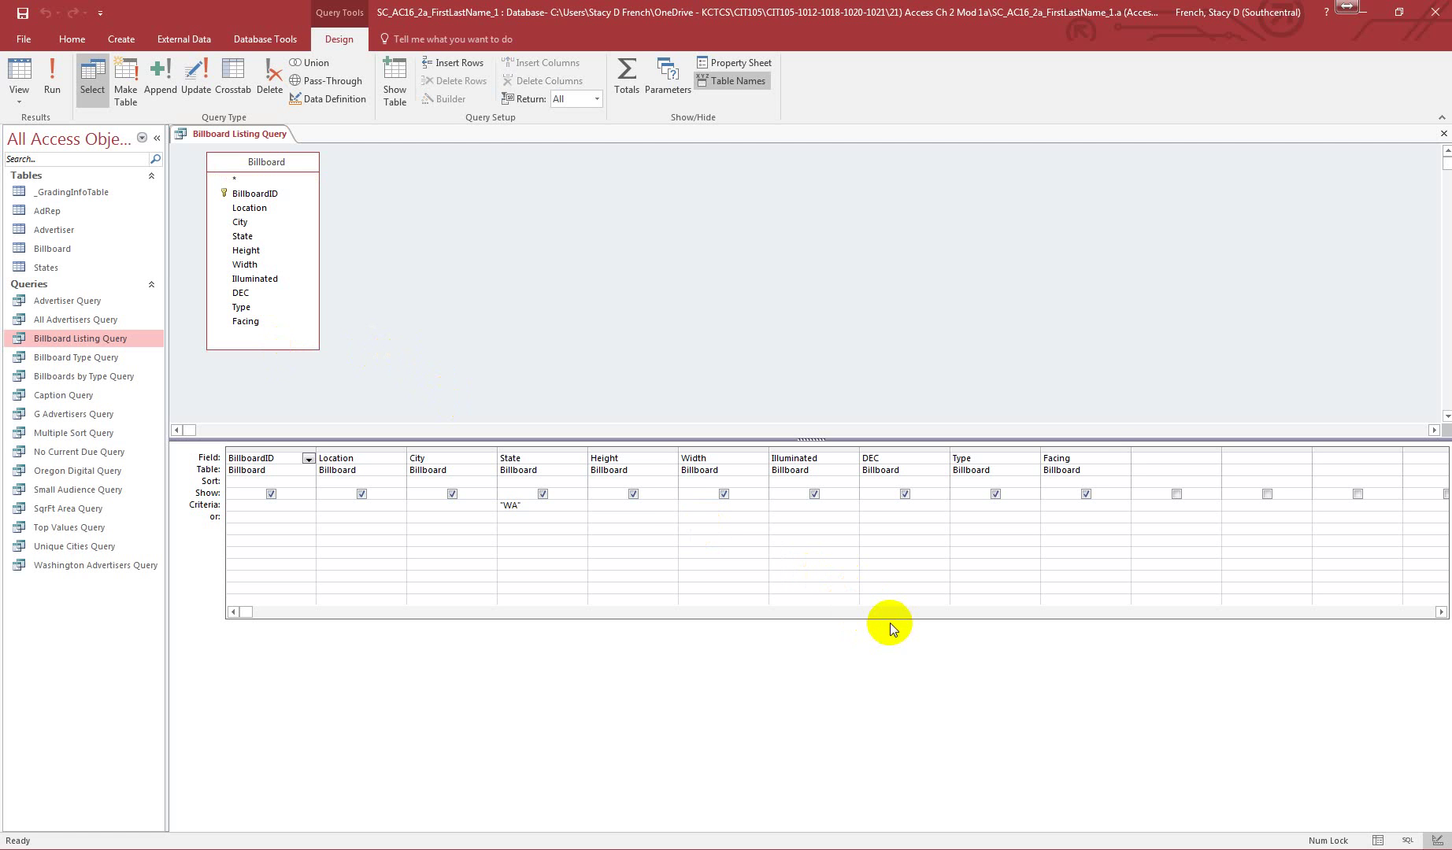
{"action": "right_click", "coordinate": [1087, 448]}
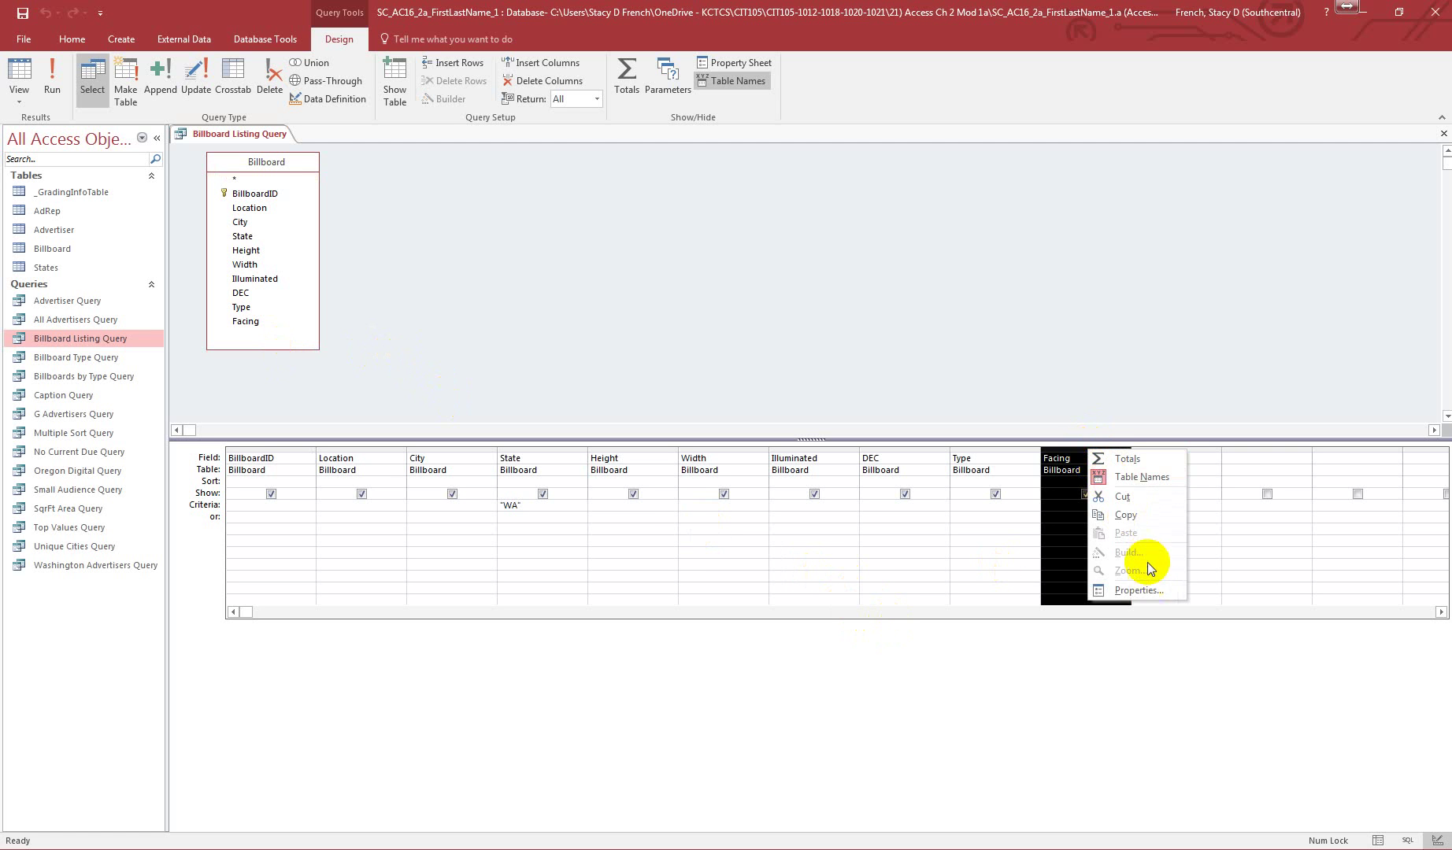
{"action": "left_click", "coordinate": [1137, 497]}
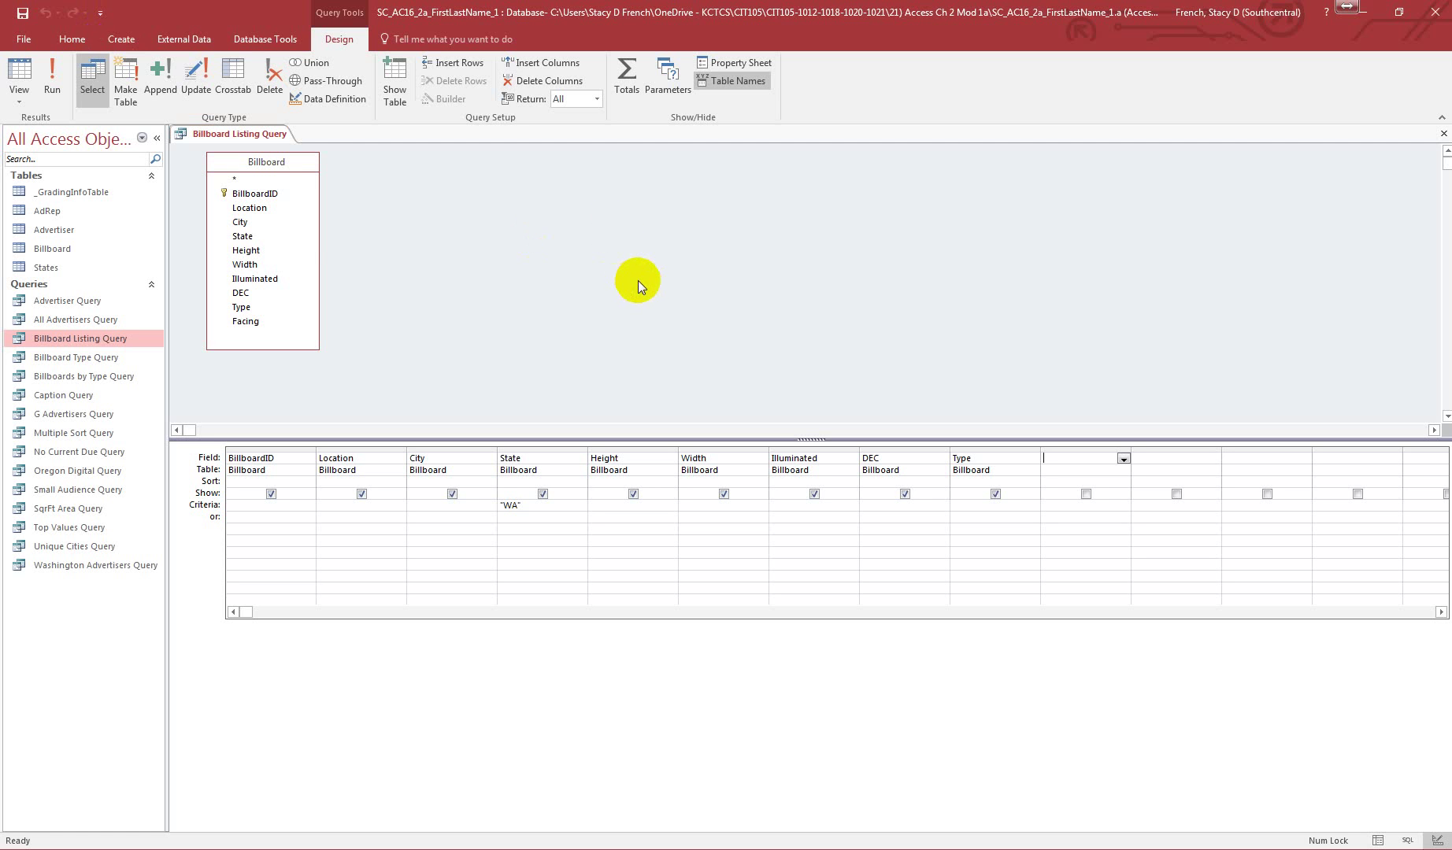
Save the Billboard Listing Query and run it, closing its datasheet after checking the results
{"action": "right_click", "coordinate": [257, 136]}
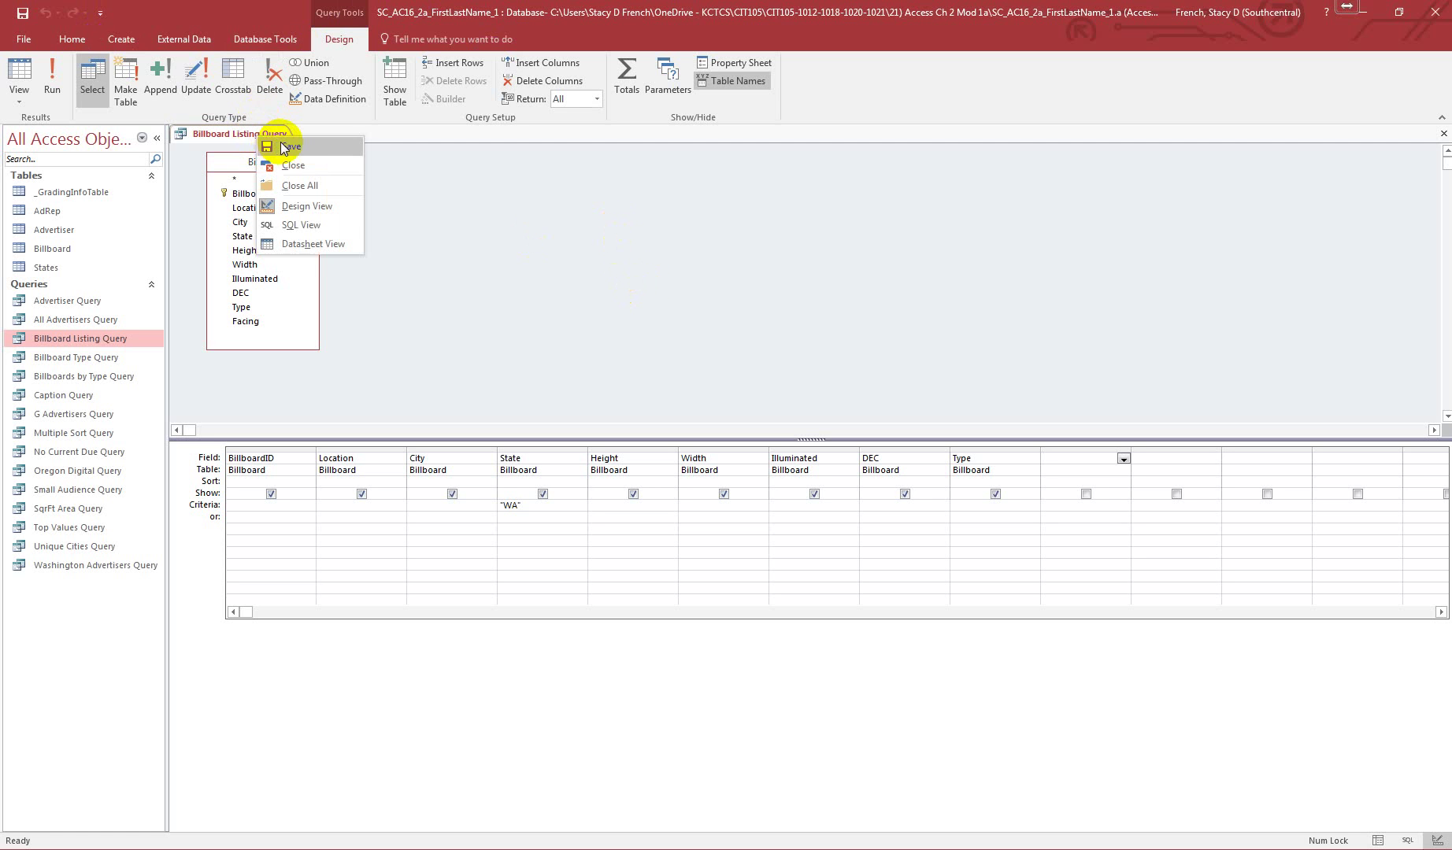
{"action": "left_click", "coordinate": [283, 144]}
{"action": "left_click", "coordinate": [49, 75]}
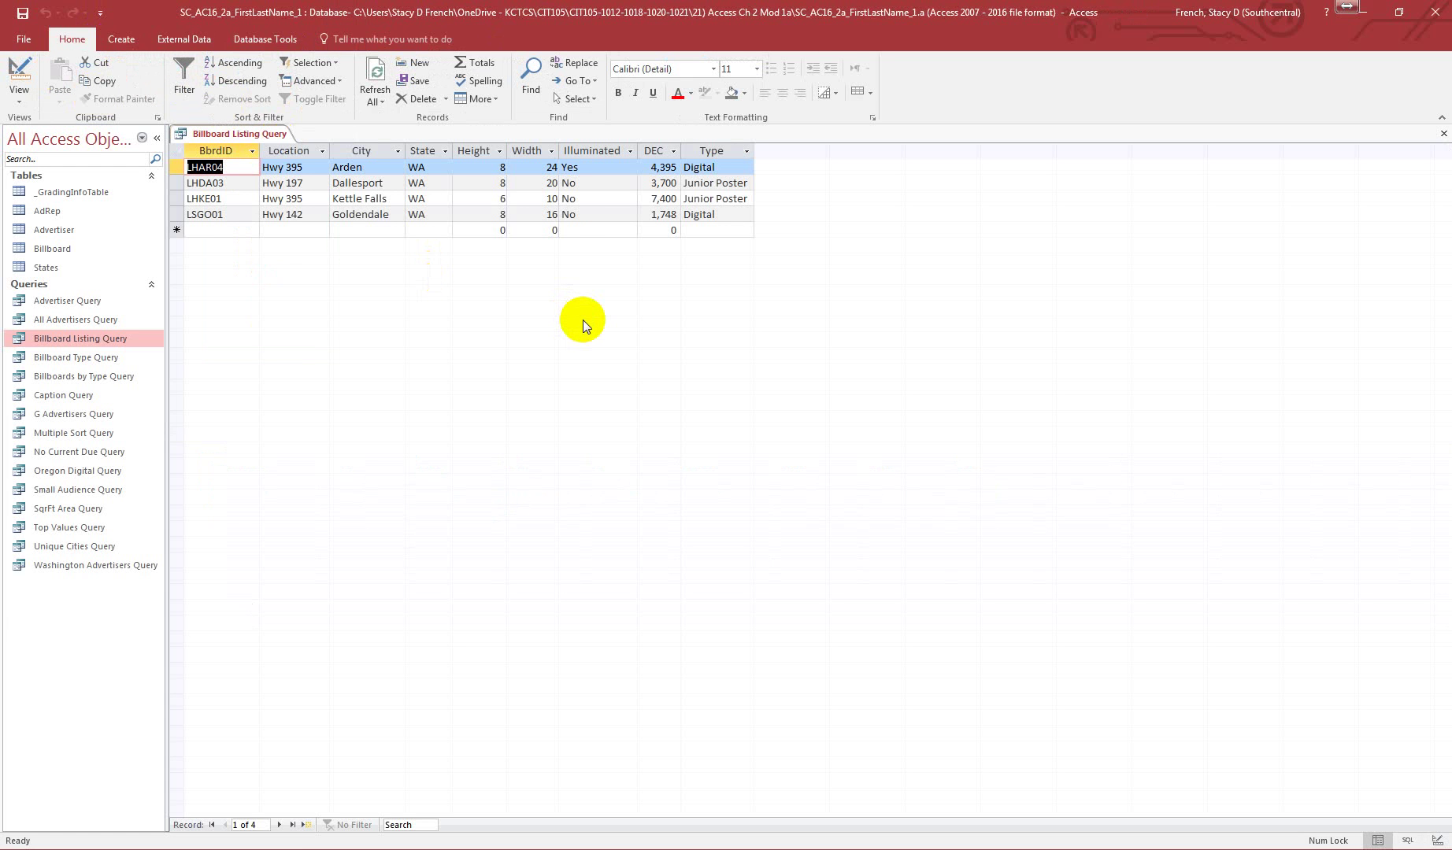
{"action": "left_click", "coordinate": [1443, 133]}
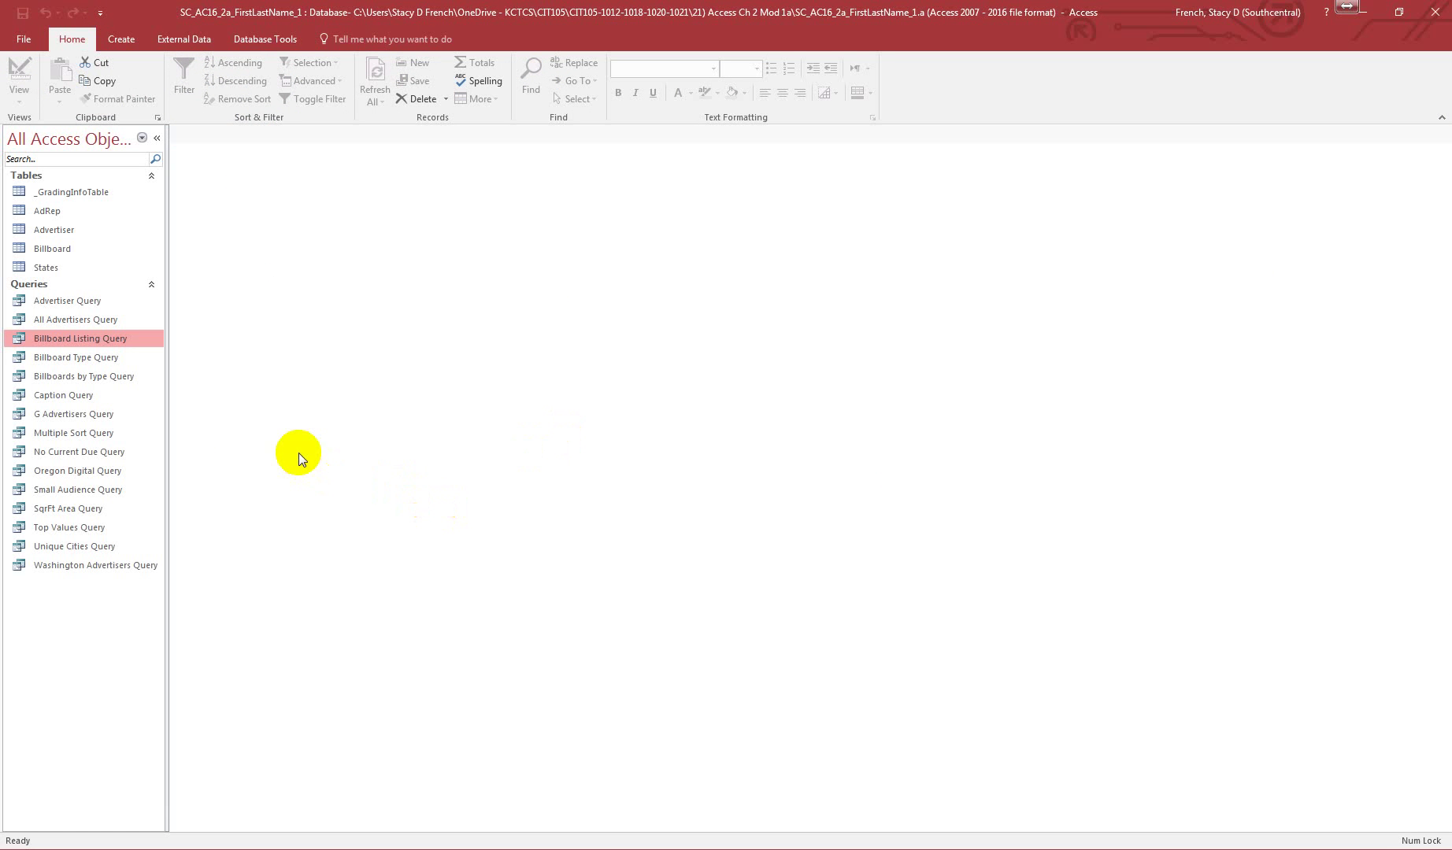
{"action": "right_click", "coordinate": [46, 211]}
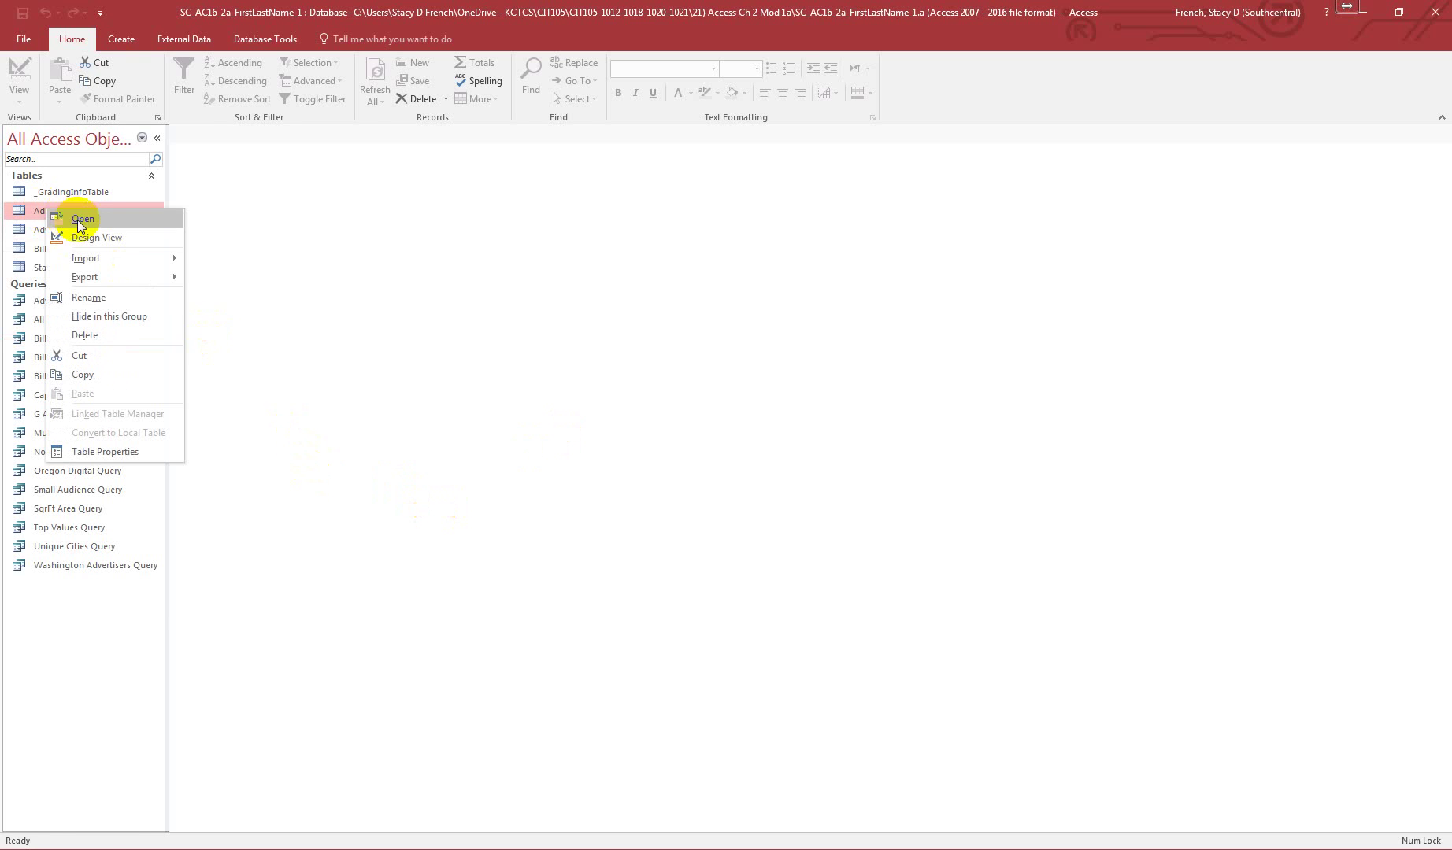
{"action": "left_click", "coordinate": [99, 235]}
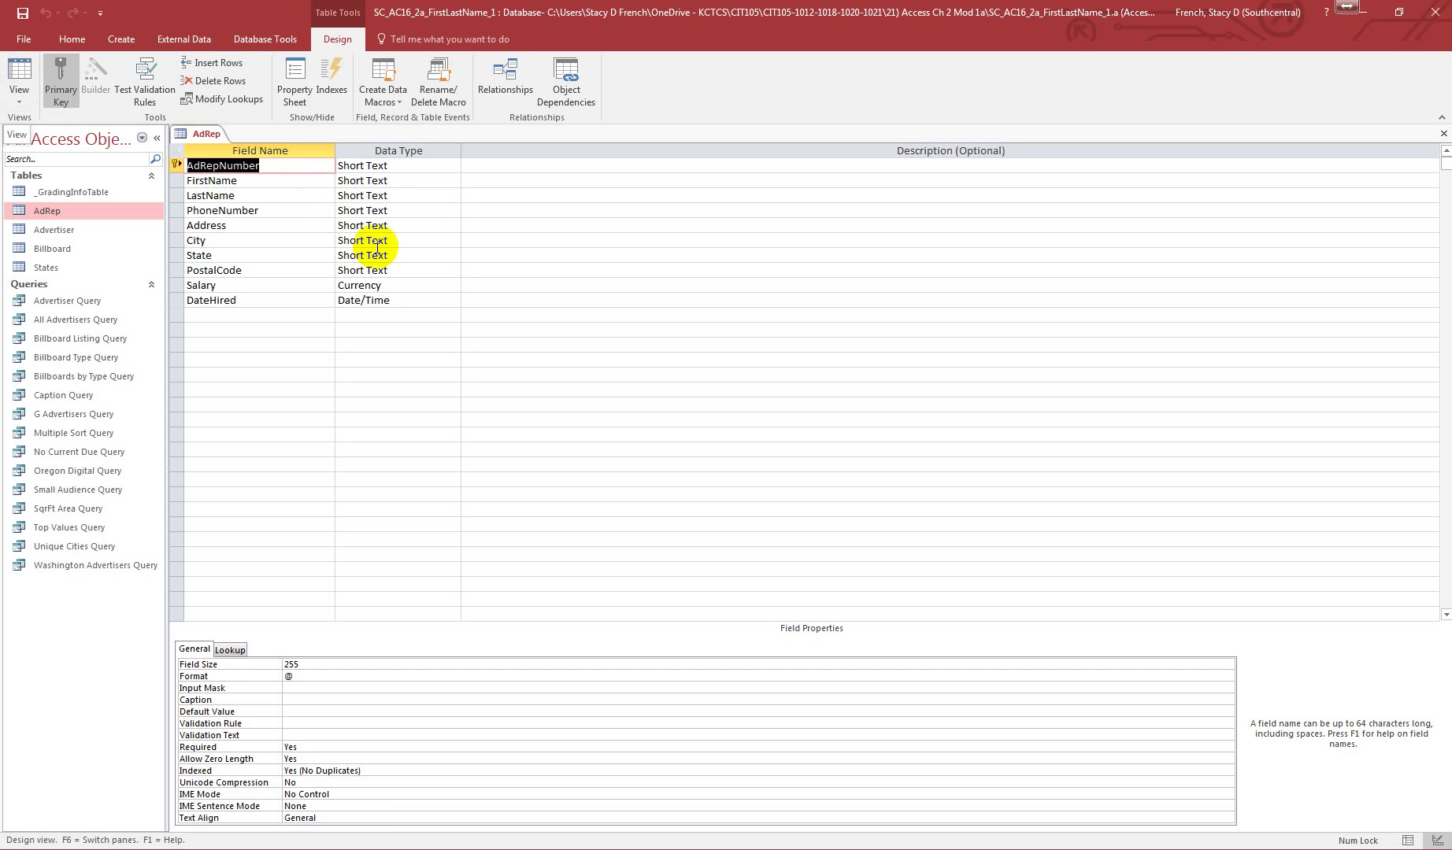
{"action": "left_click", "coordinate": [129, 38]}
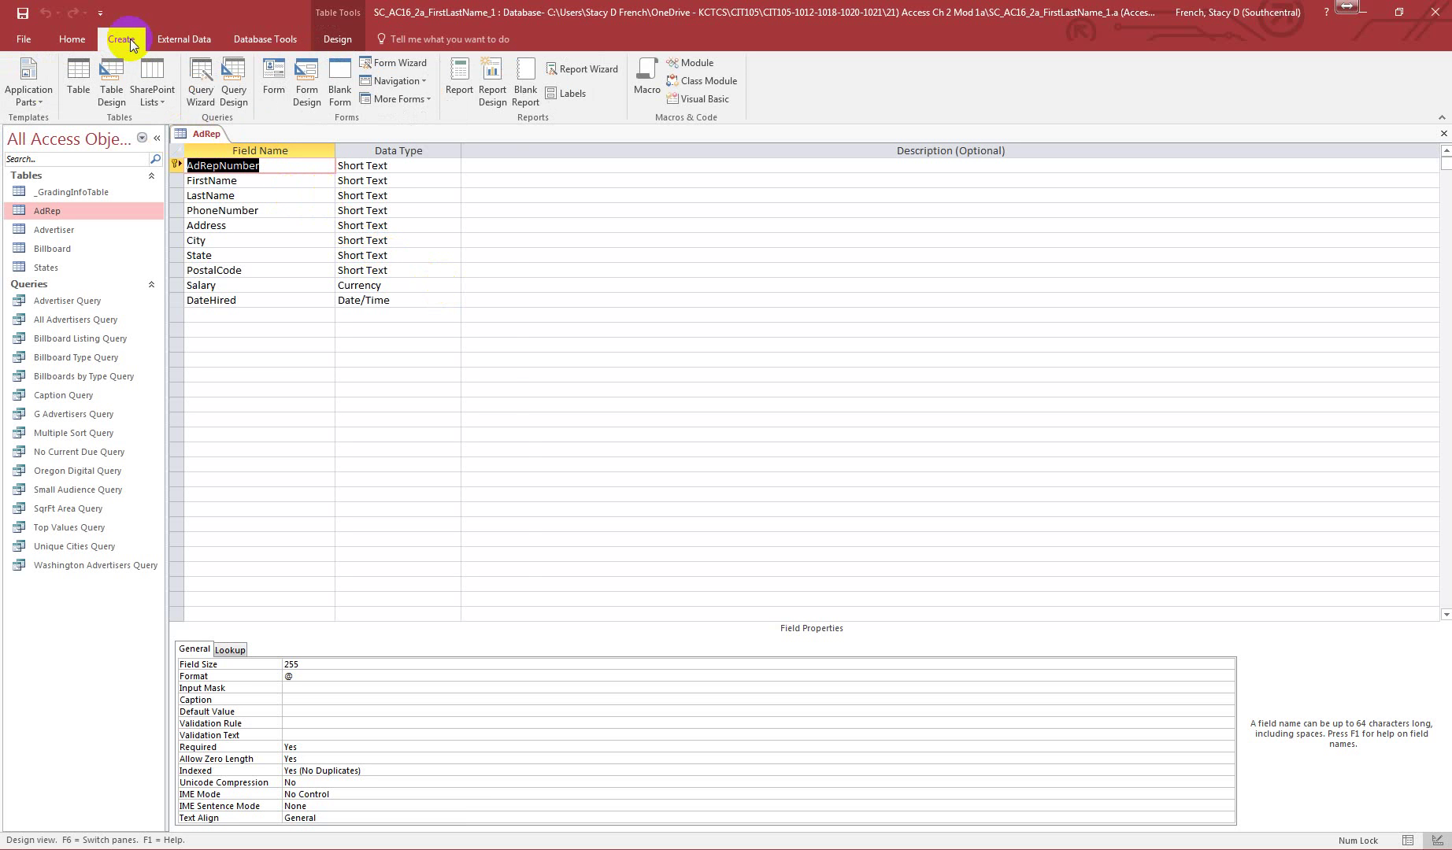
{"action": "left_click", "coordinate": [230, 78]}
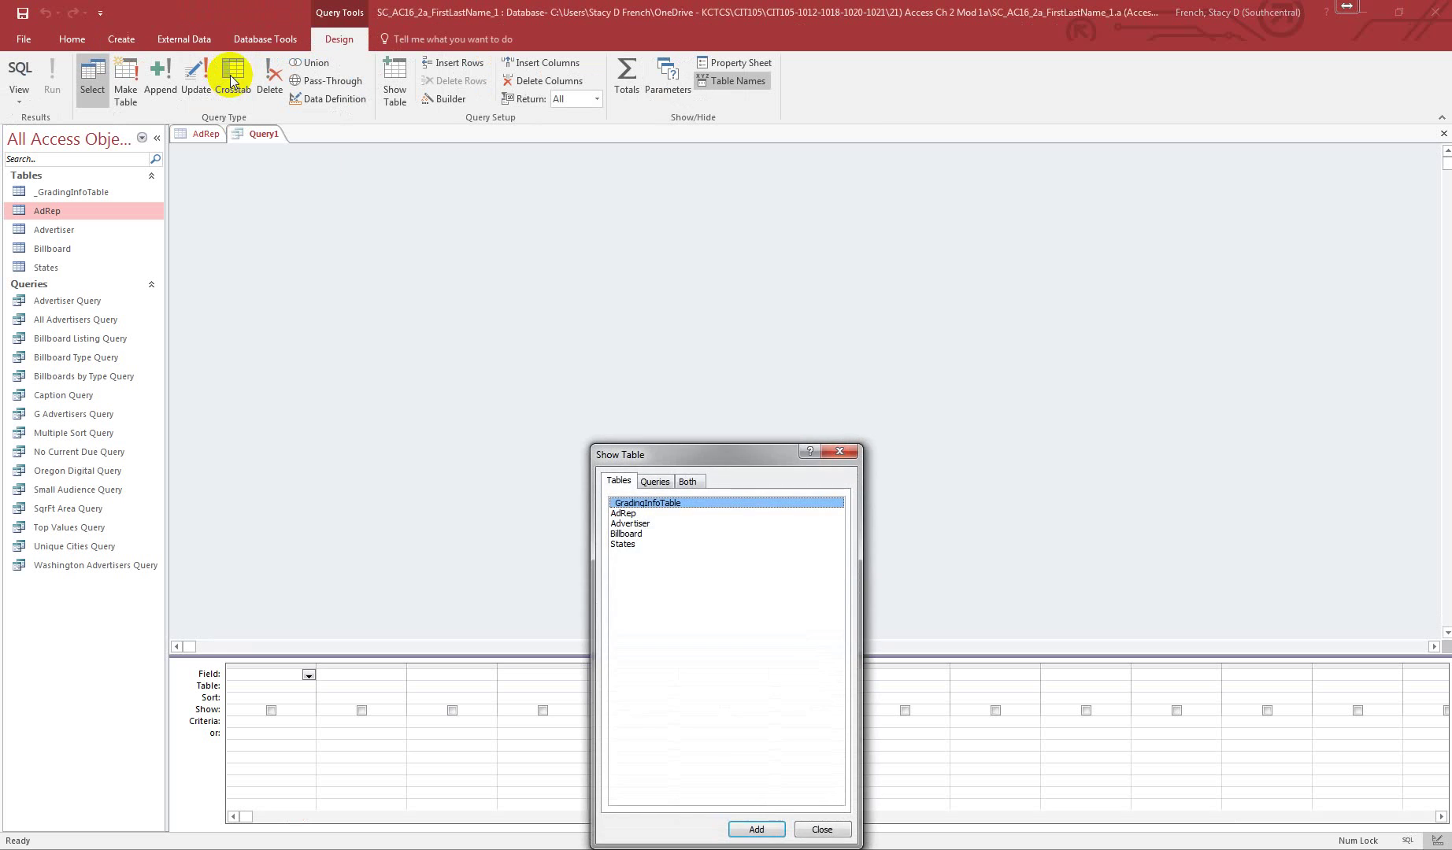
{"action": "left_click_drag", "start_coordinate": [697, 307], "coordinate": [331, 155]}
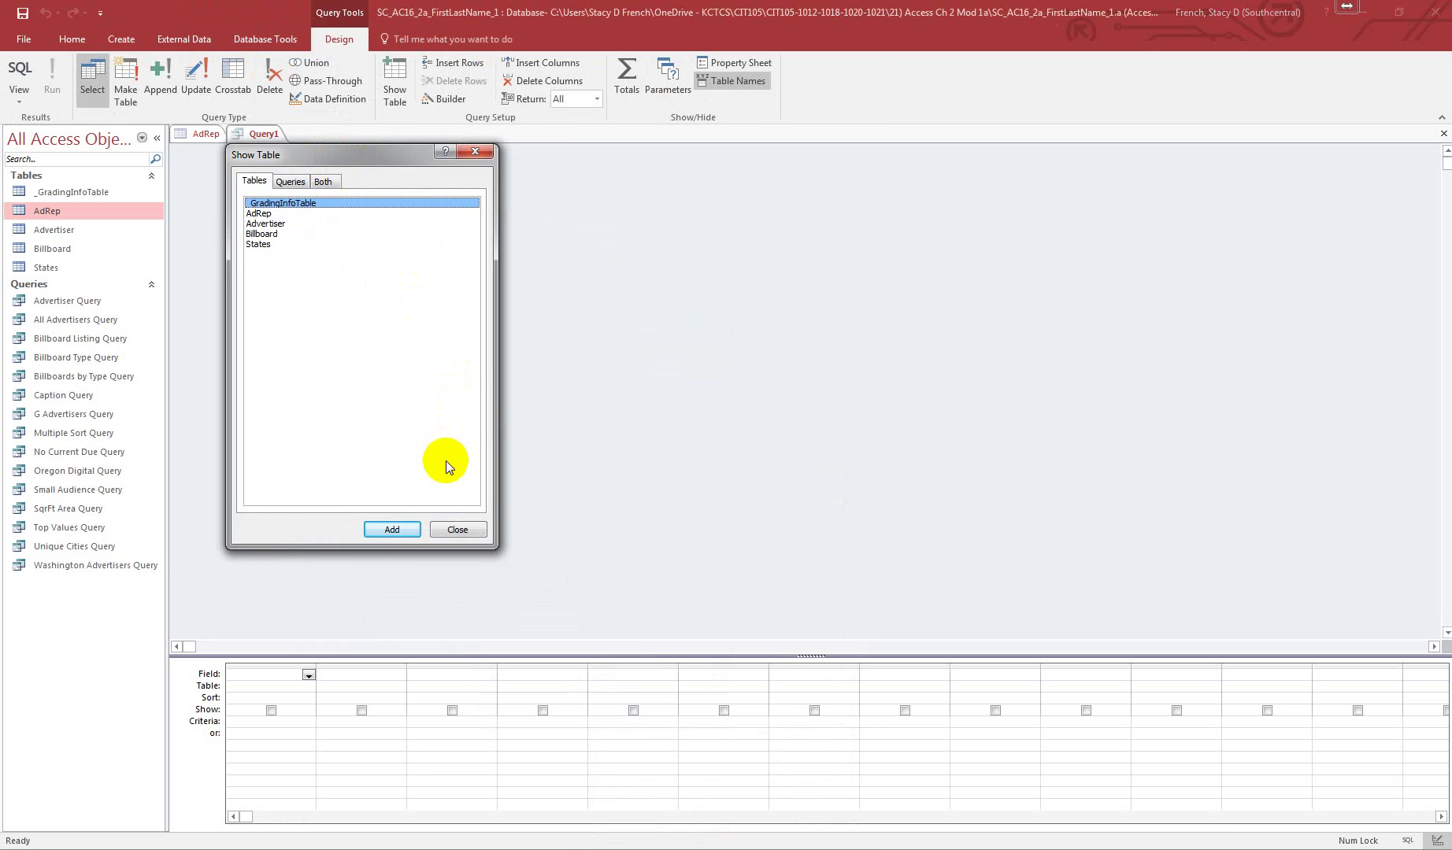
{"action": "left_click", "coordinate": [472, 529]}
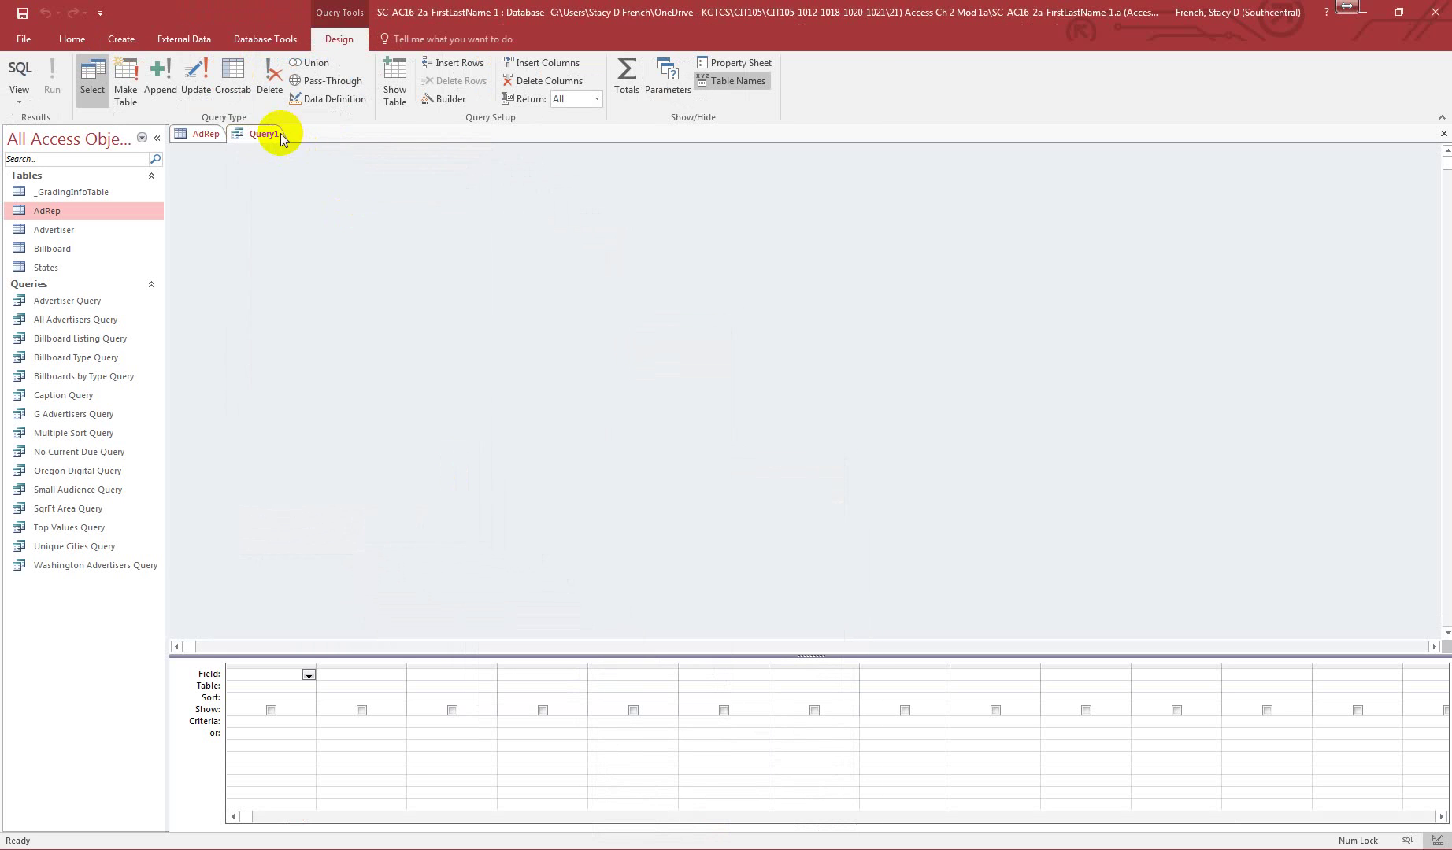
{"action": "left_click", "coordinate": [1443, 133]}
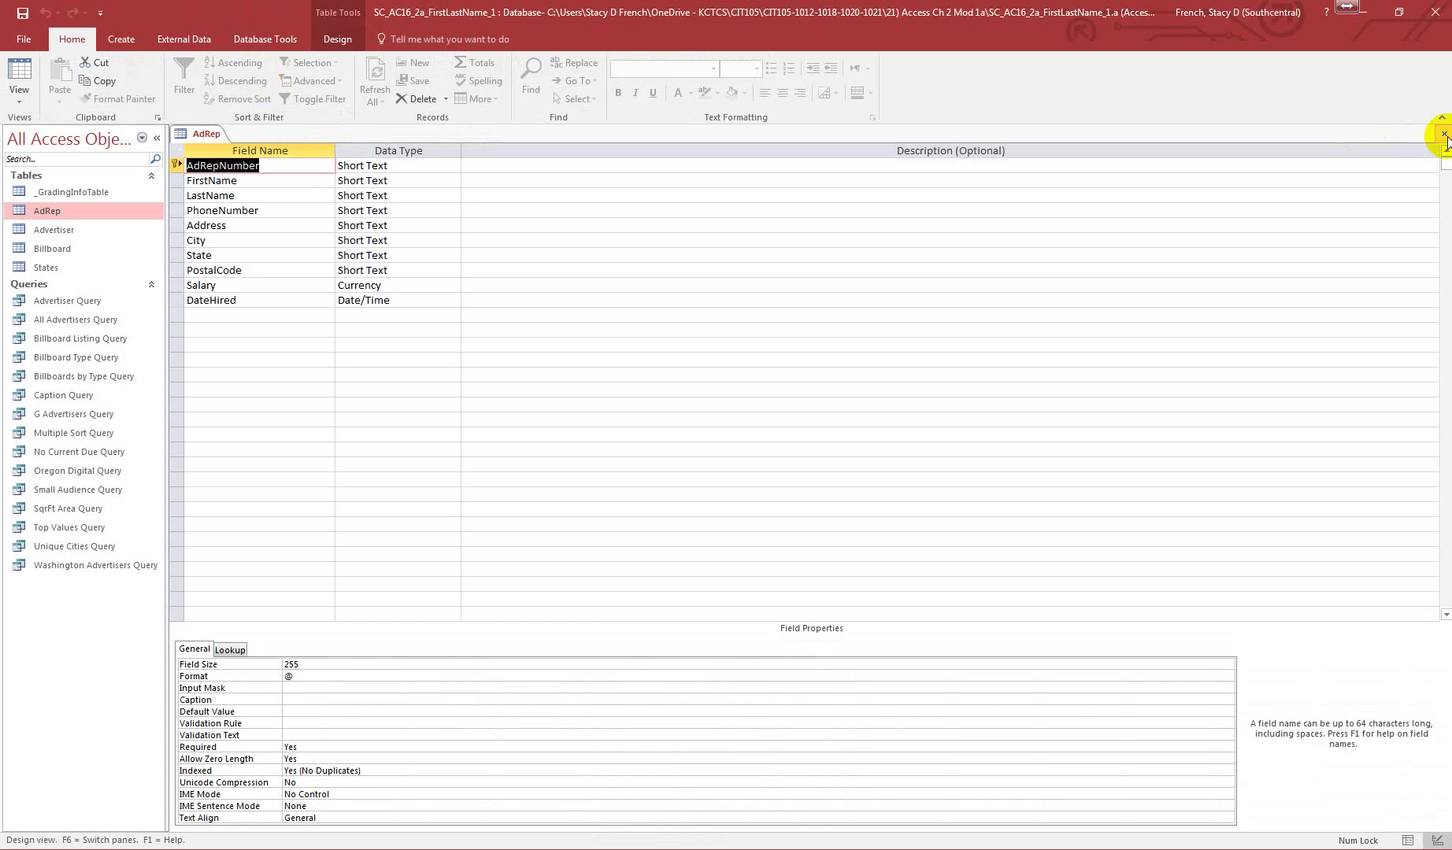
{"action": "left_click", "coordinate": [1444, 134]}
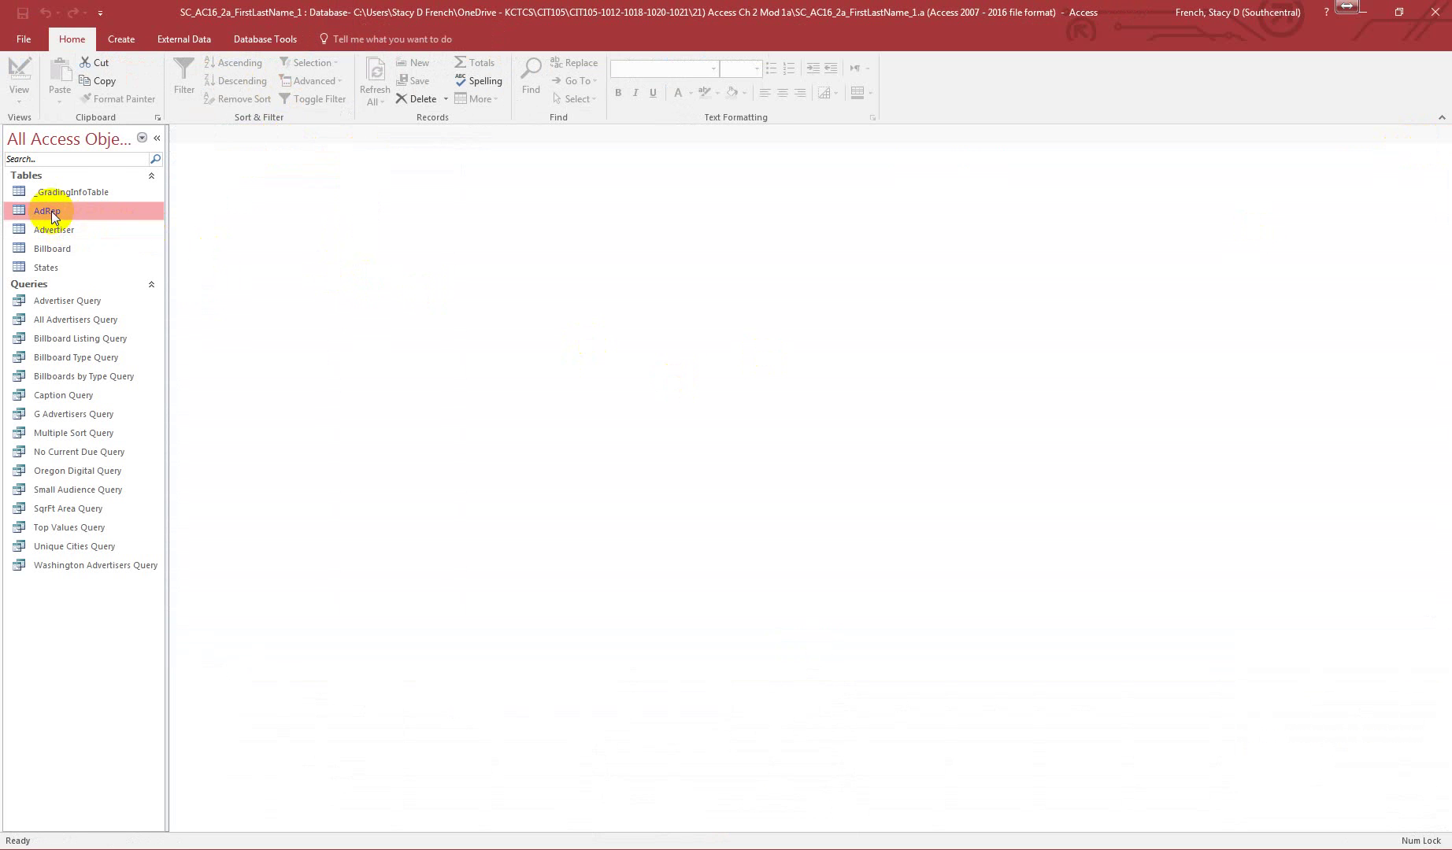
{"action": "left_click", "coordinate": [139, 37]}
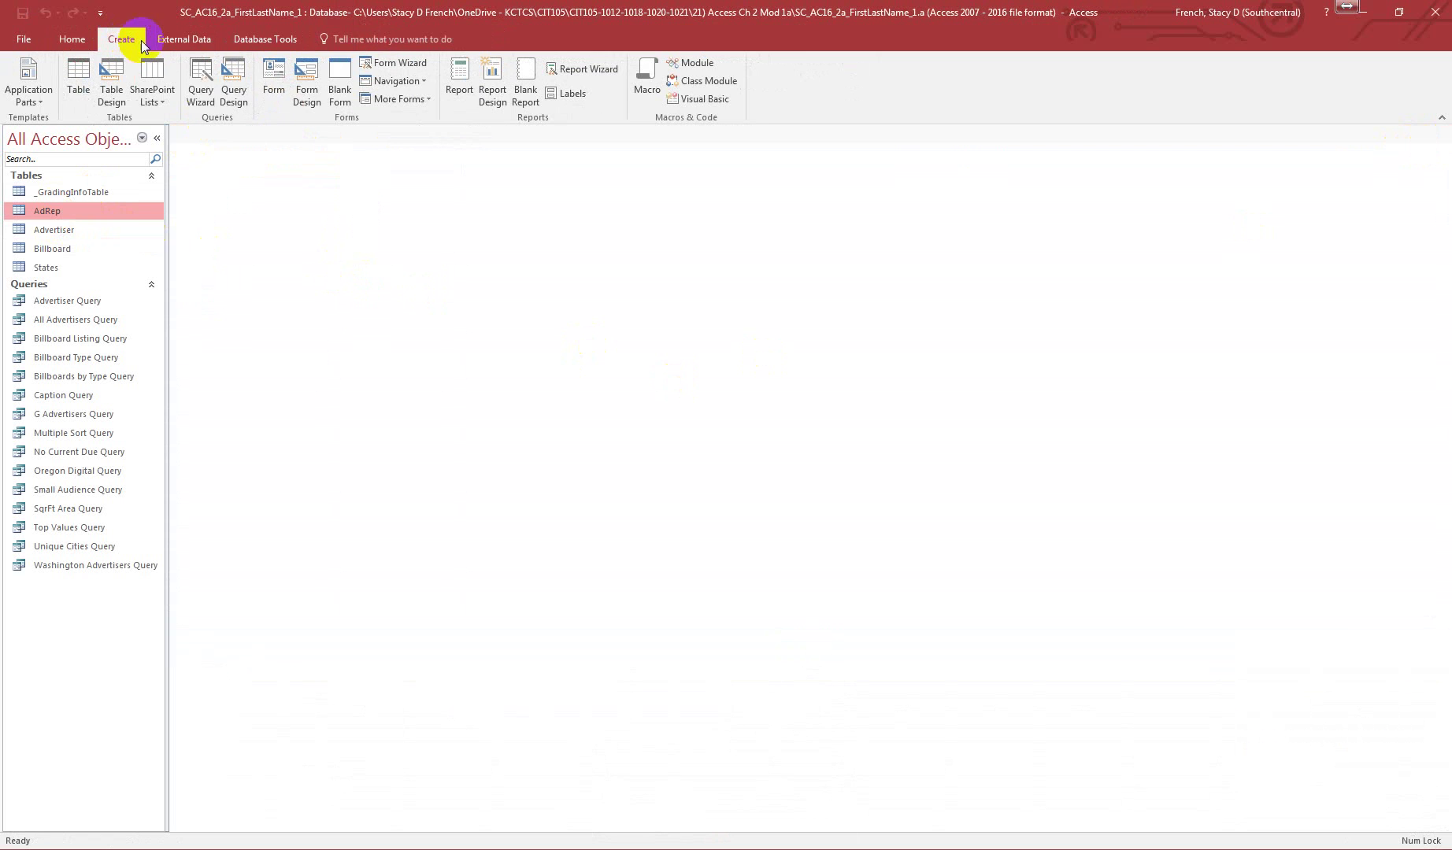
{"action": "left_click", "coordinate": [235, 79]}
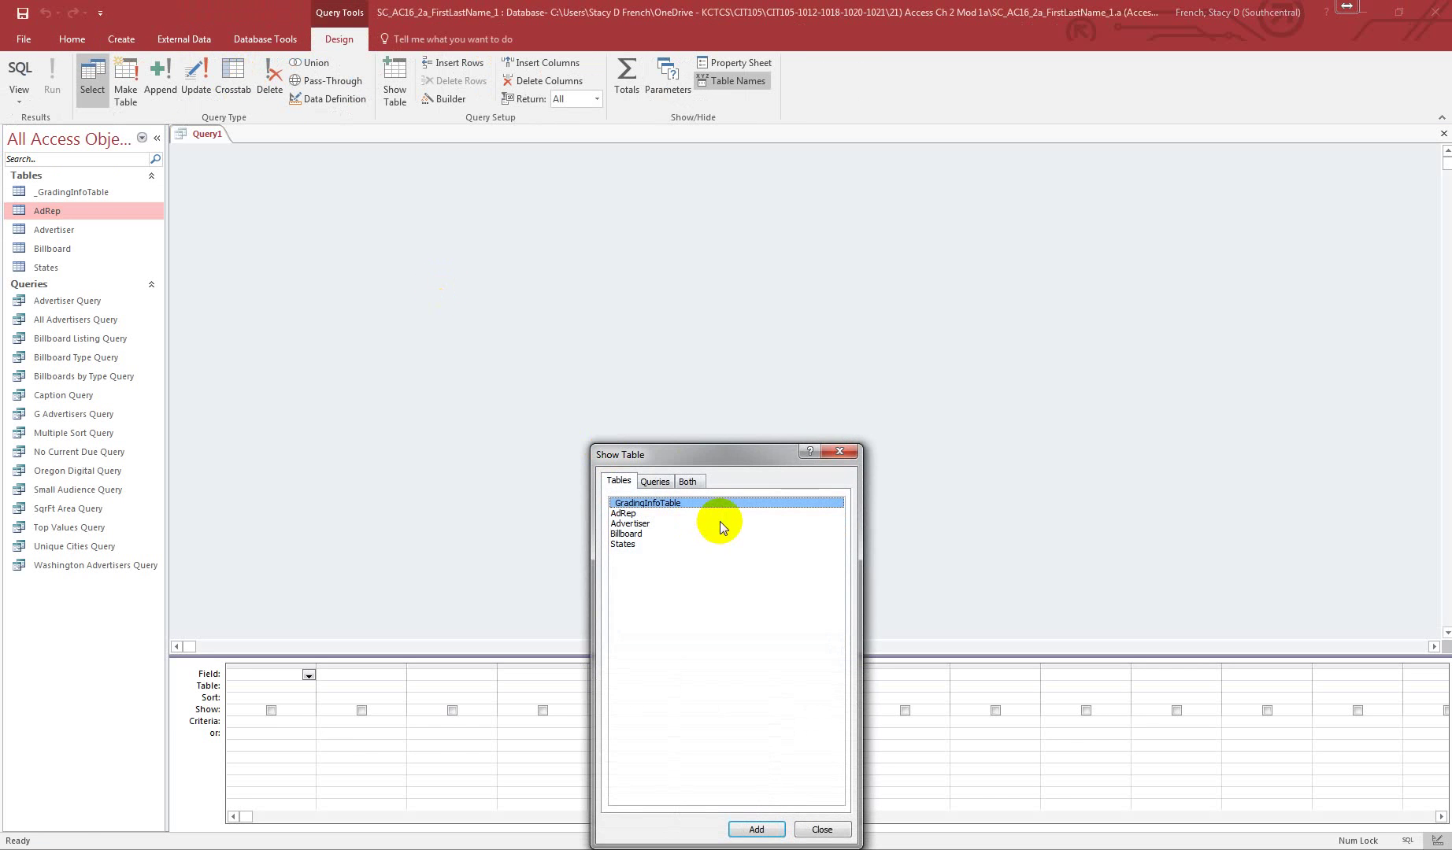
{"action": "left_click_drag", "start_coordinate": [698, 464], "coordinate": [339, 174]}
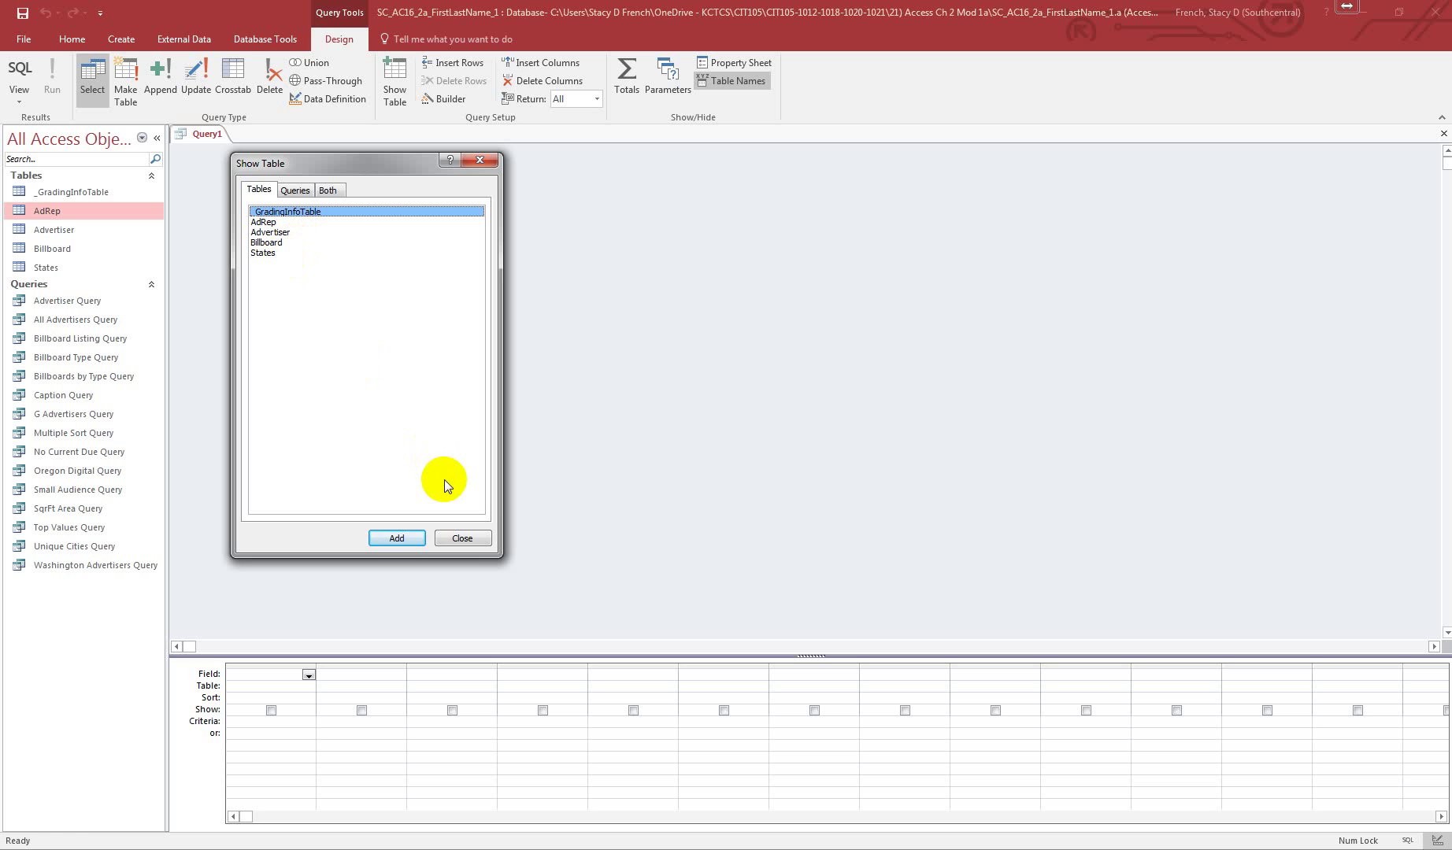
{"action": "left_click", "coordinate": [471, 539]}
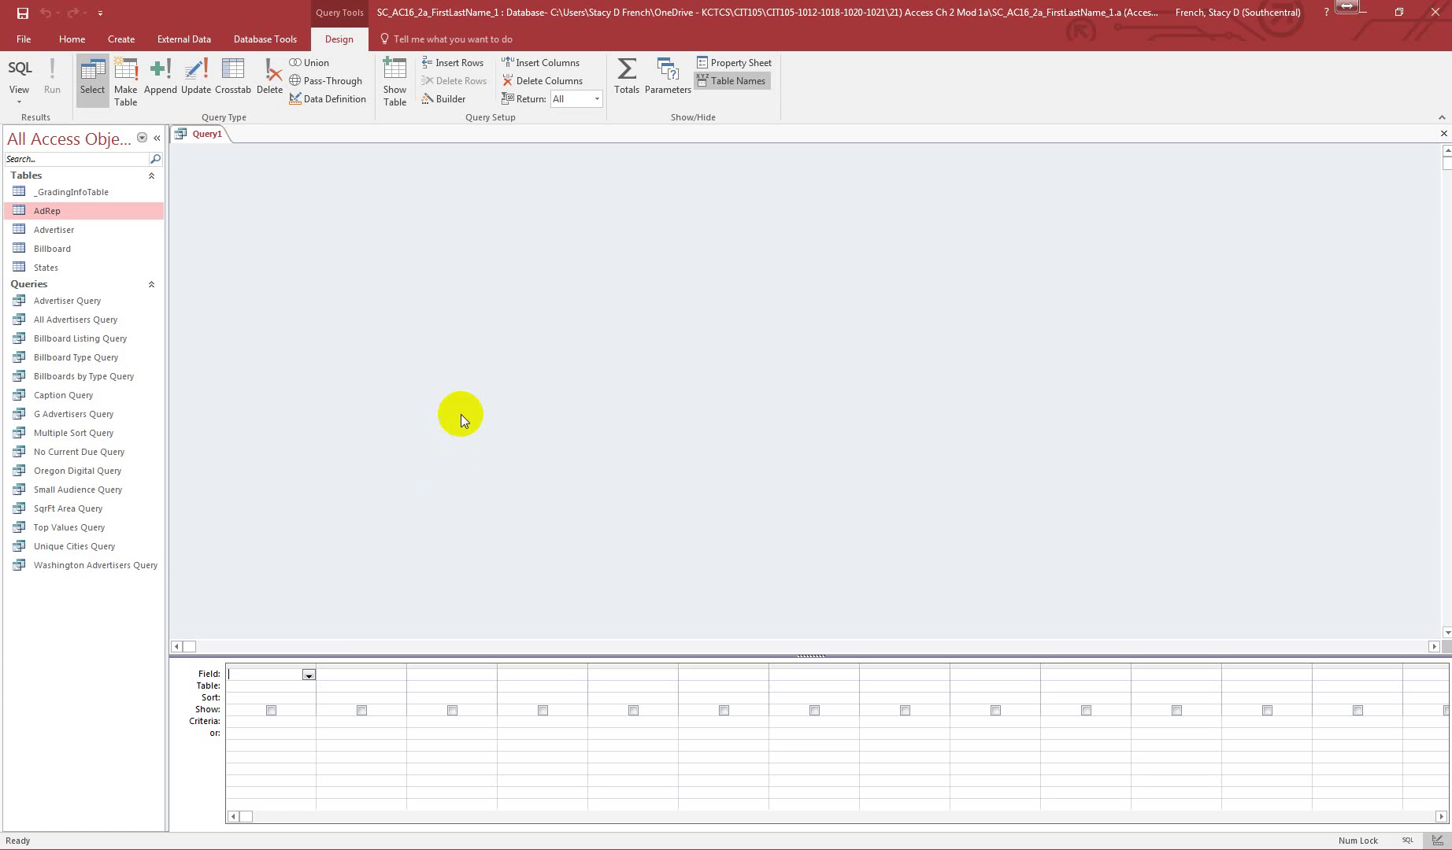
Examine the AdRep table's fields in Design View and its records in Datasheet View, closing the empty query and the table
{"action": "right_click", "coordinate": [48, 211]}
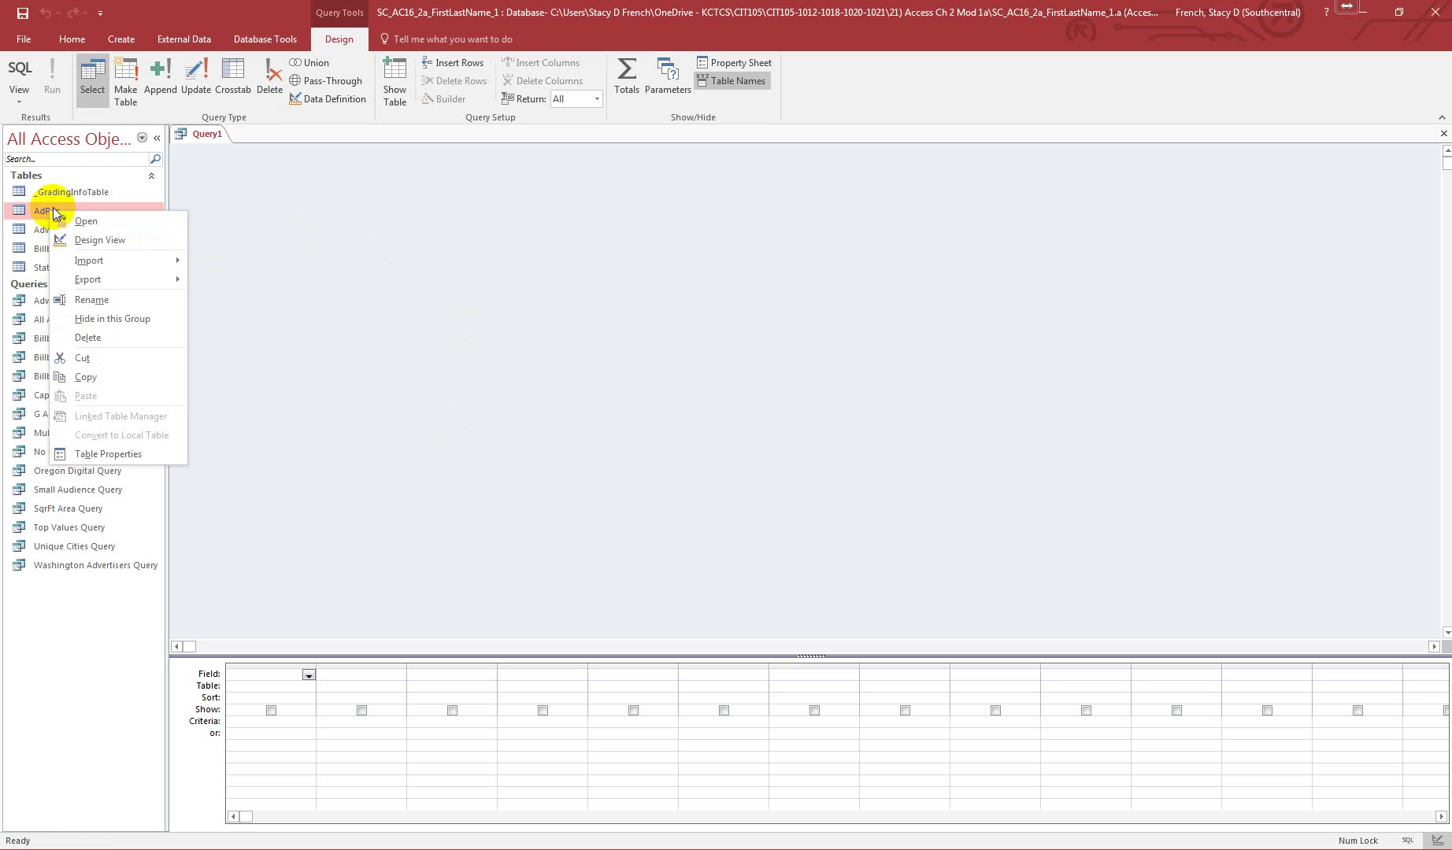
{"action": "left_click", "coordinate": [104, 240]}
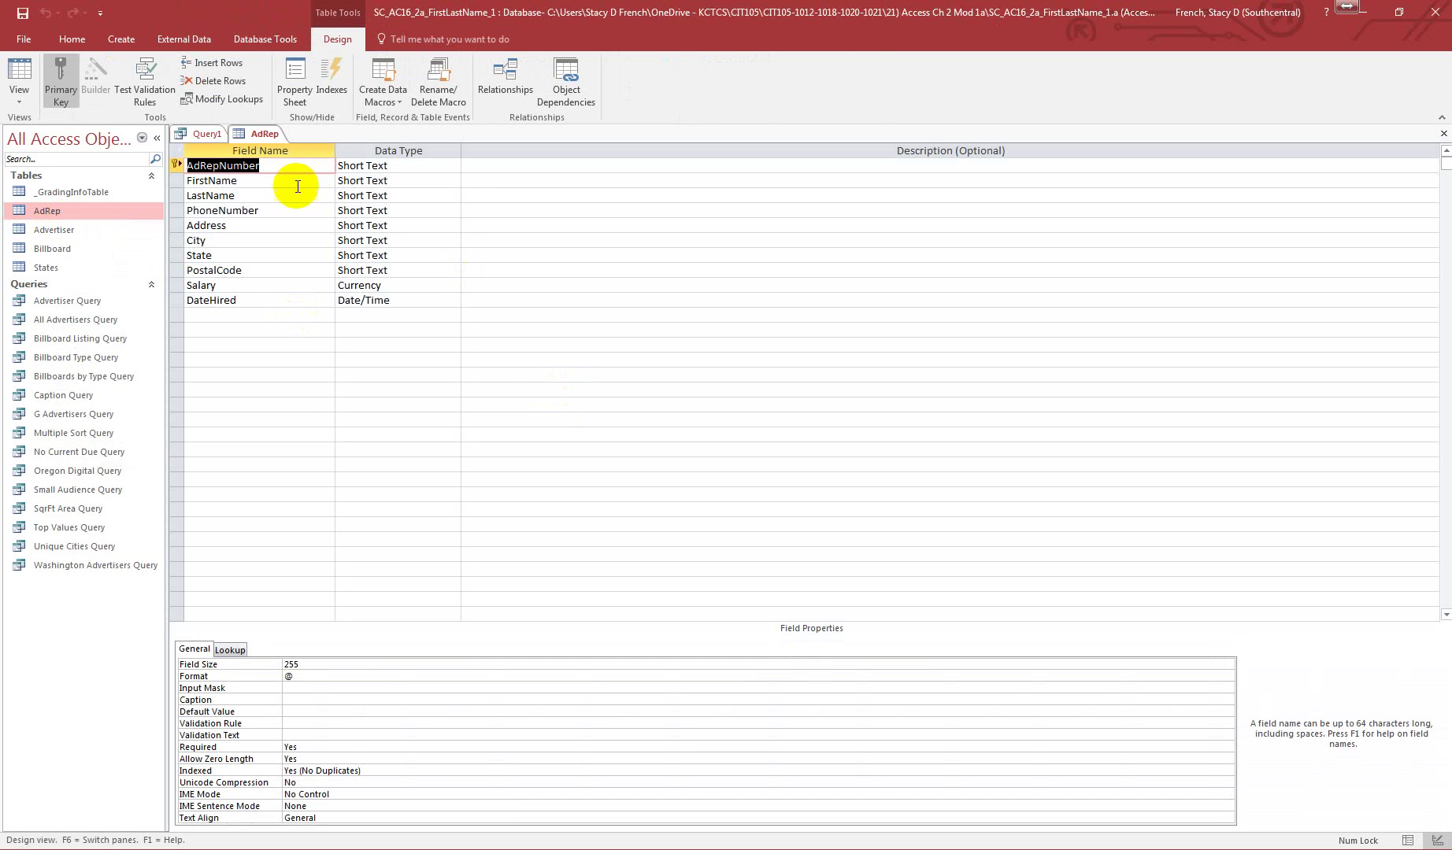
{"action": "left_click", "coordinate": [207, 134]}
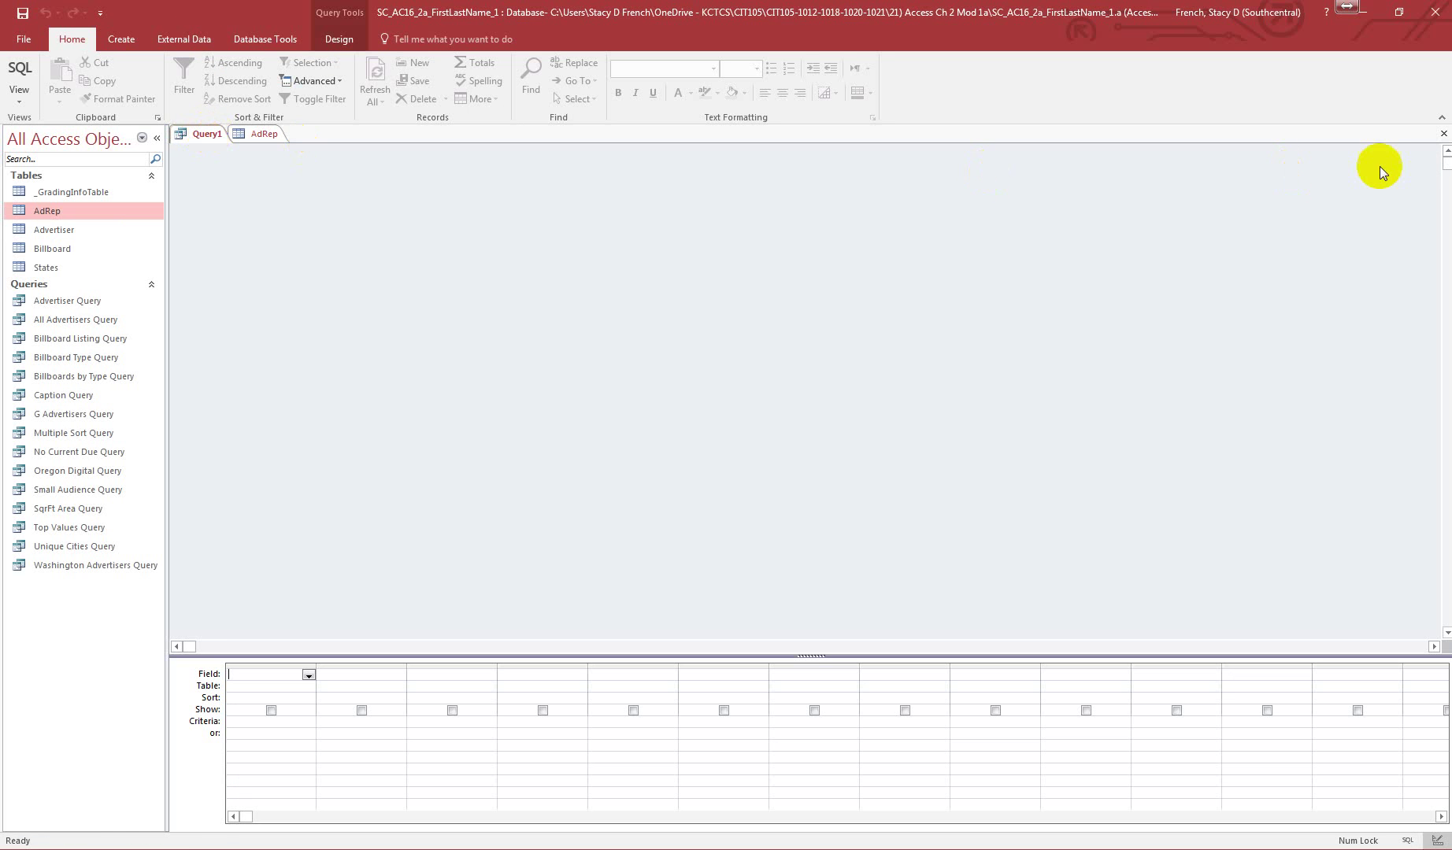
{"action": "left_click", "coordinate": [1443, 133]}
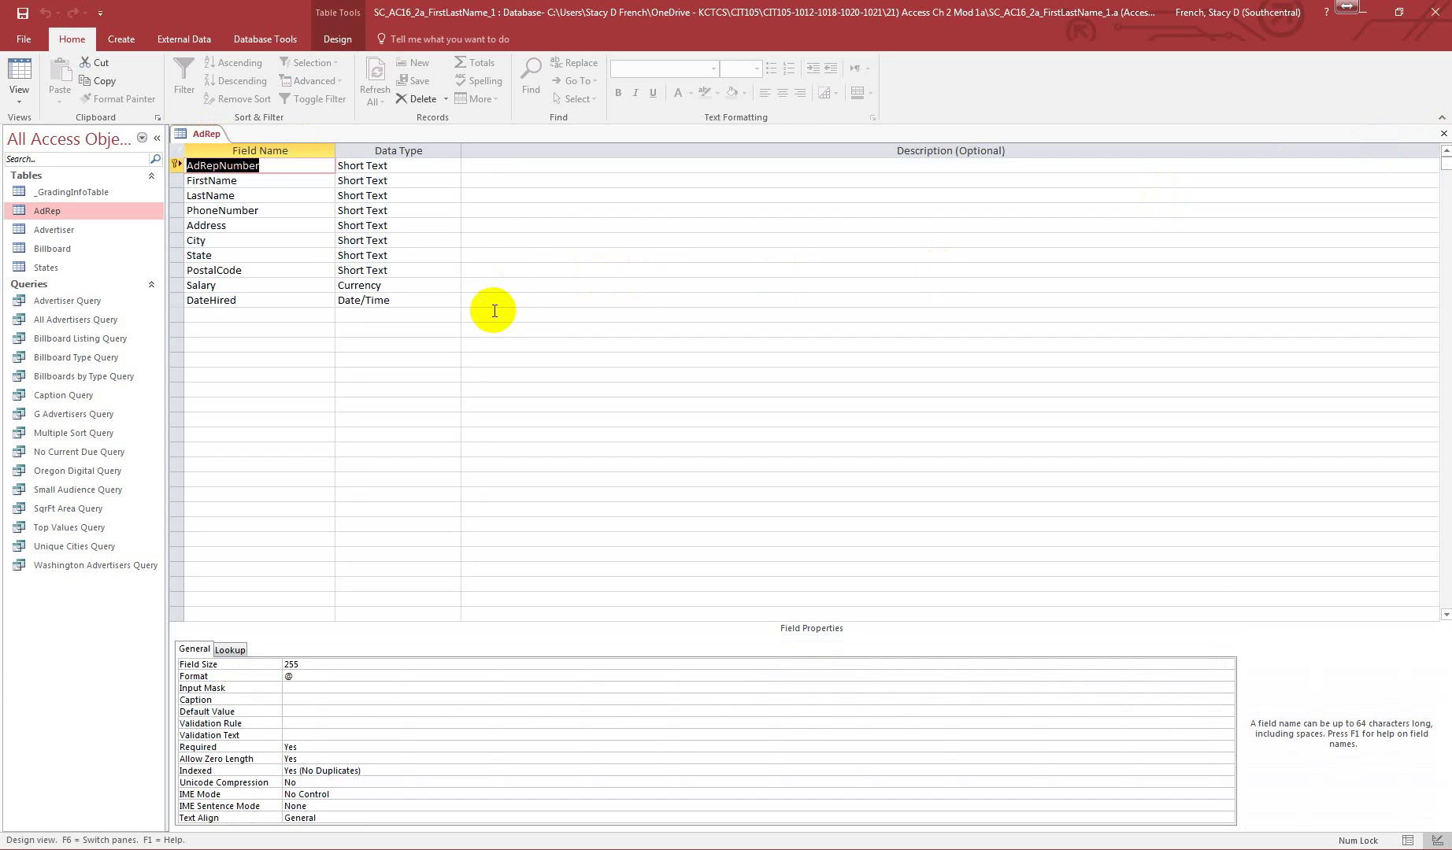
{"action": "left_click", "coordinate": [16, 81]}
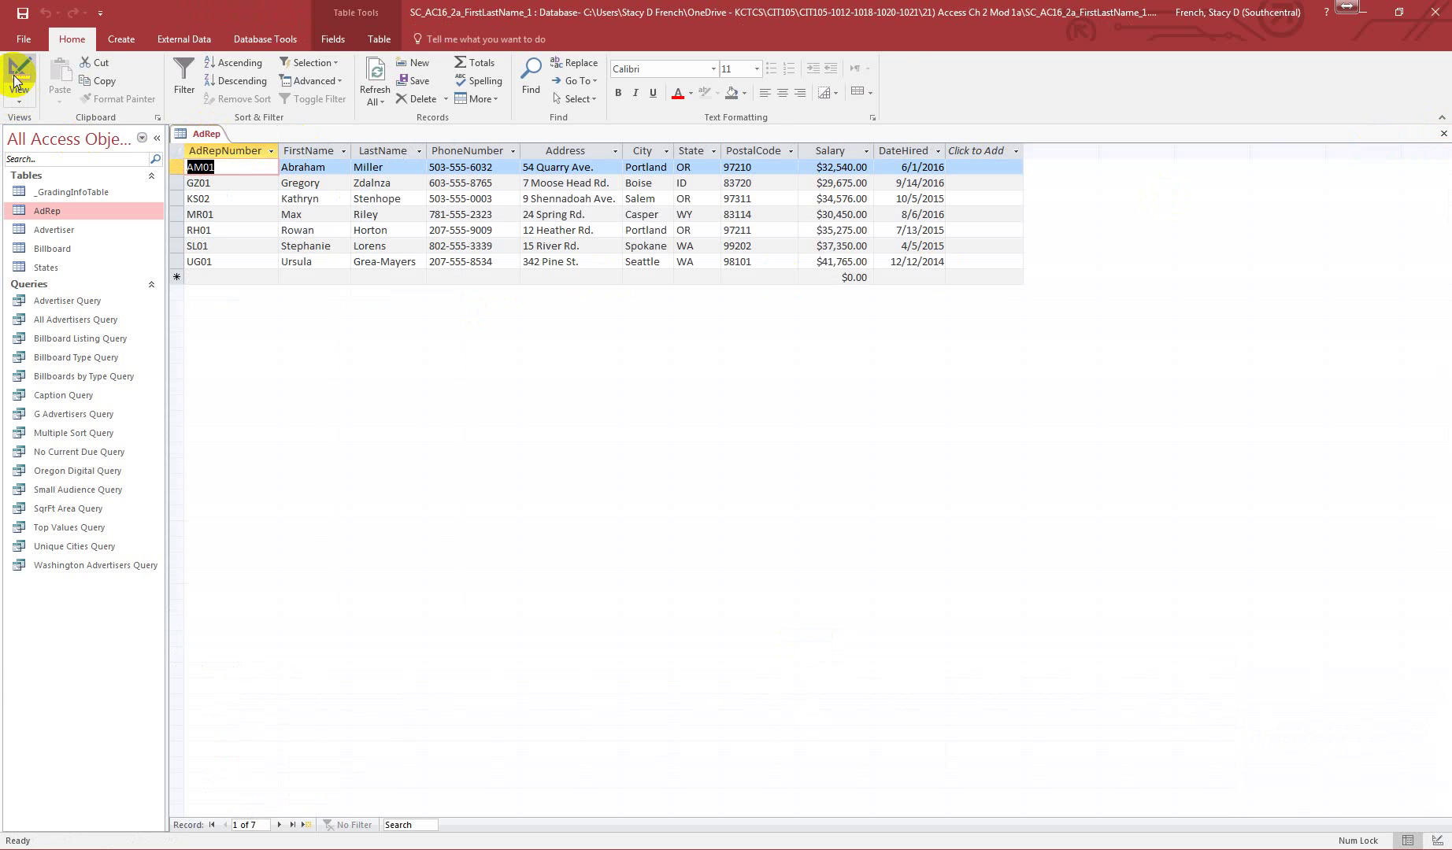
{"action": "left_click", "coordinate": [16, 81]}
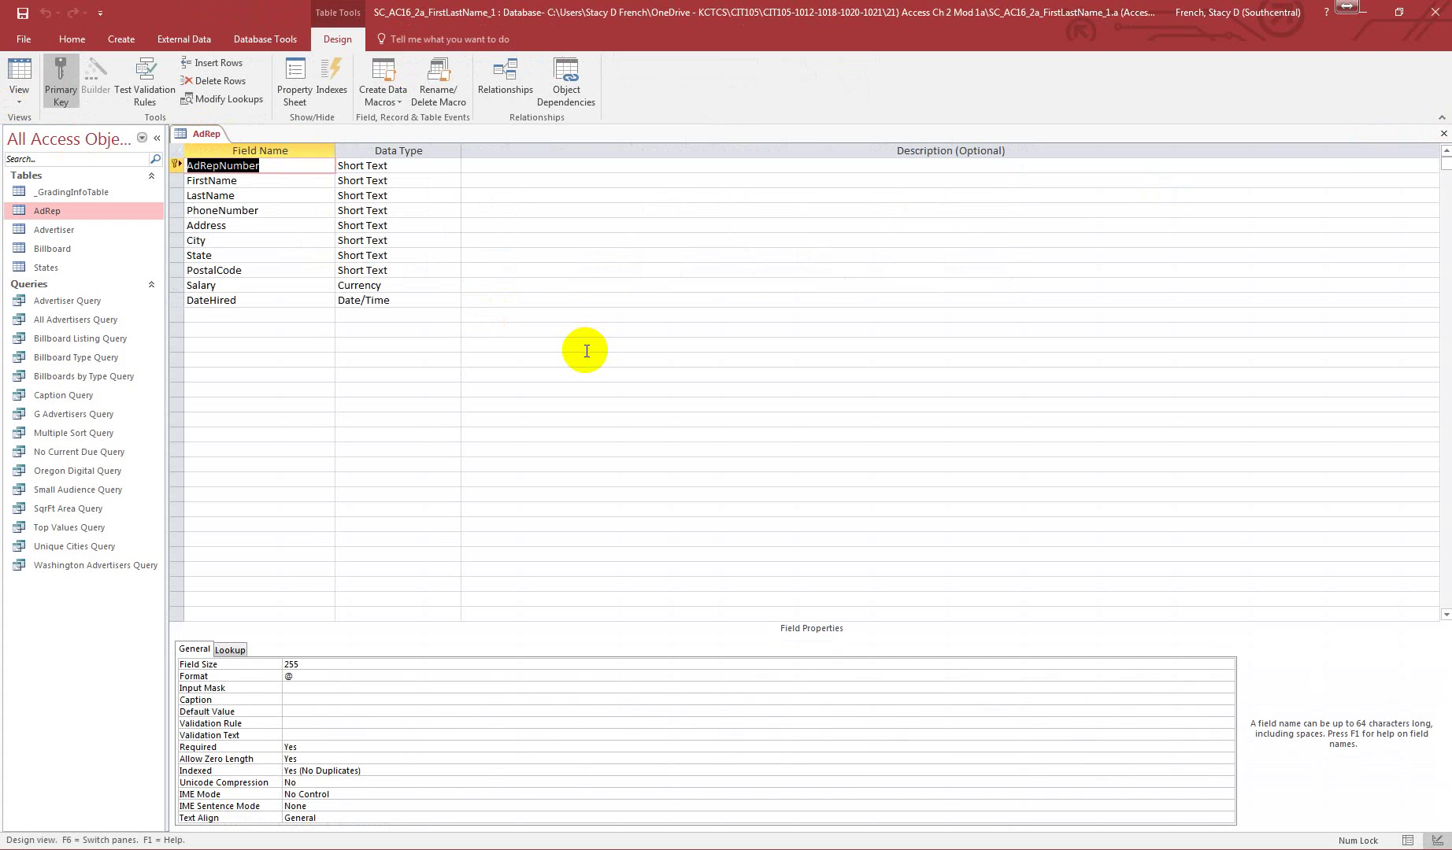
{"action": "left_click", "coordinate": [1442, 133]}
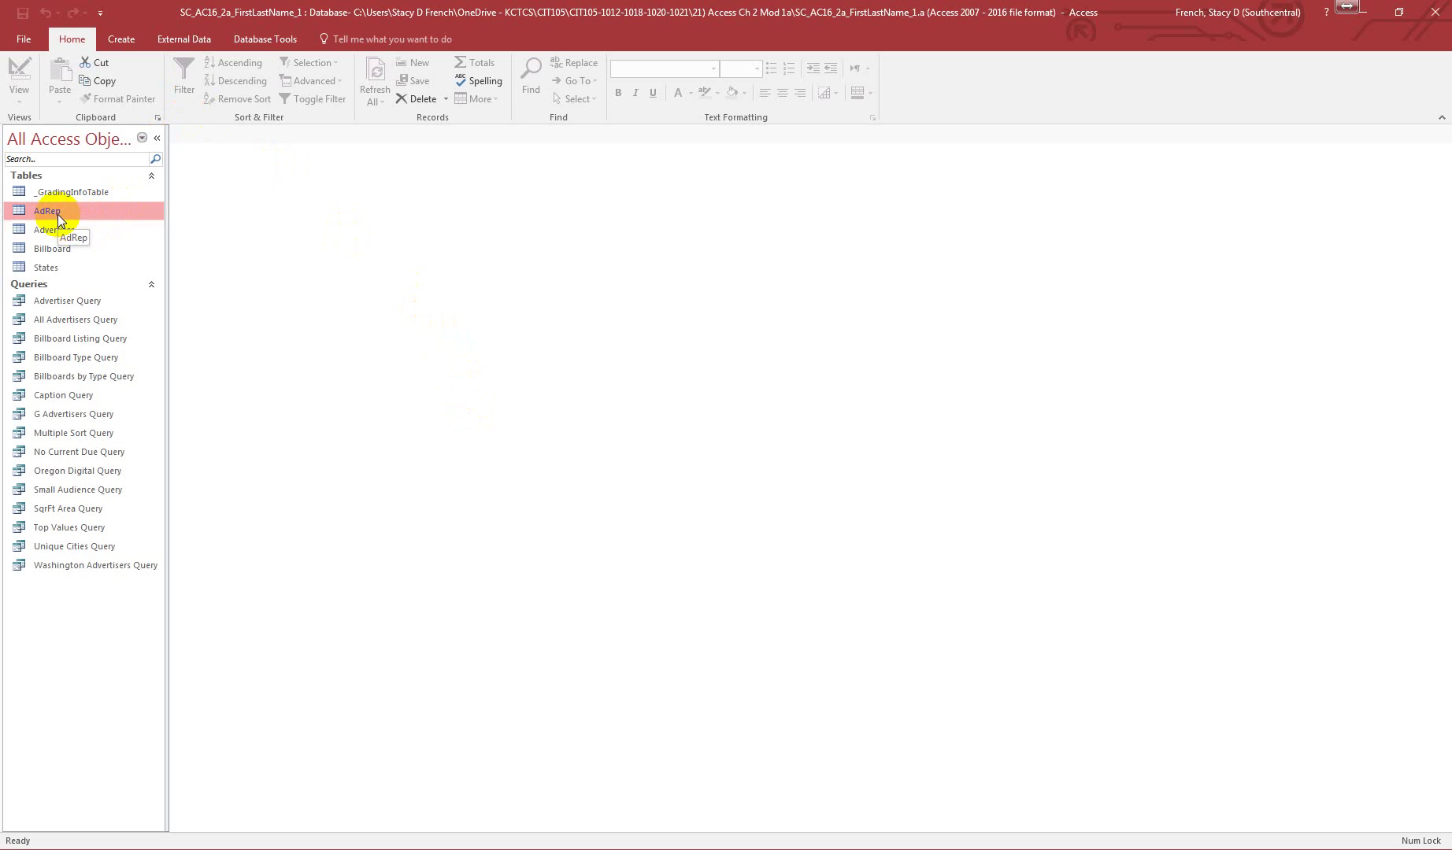
Create a new query in Design View with the AdRep table as its source
{"action": "left_click", "coordinate": [122, 38]}
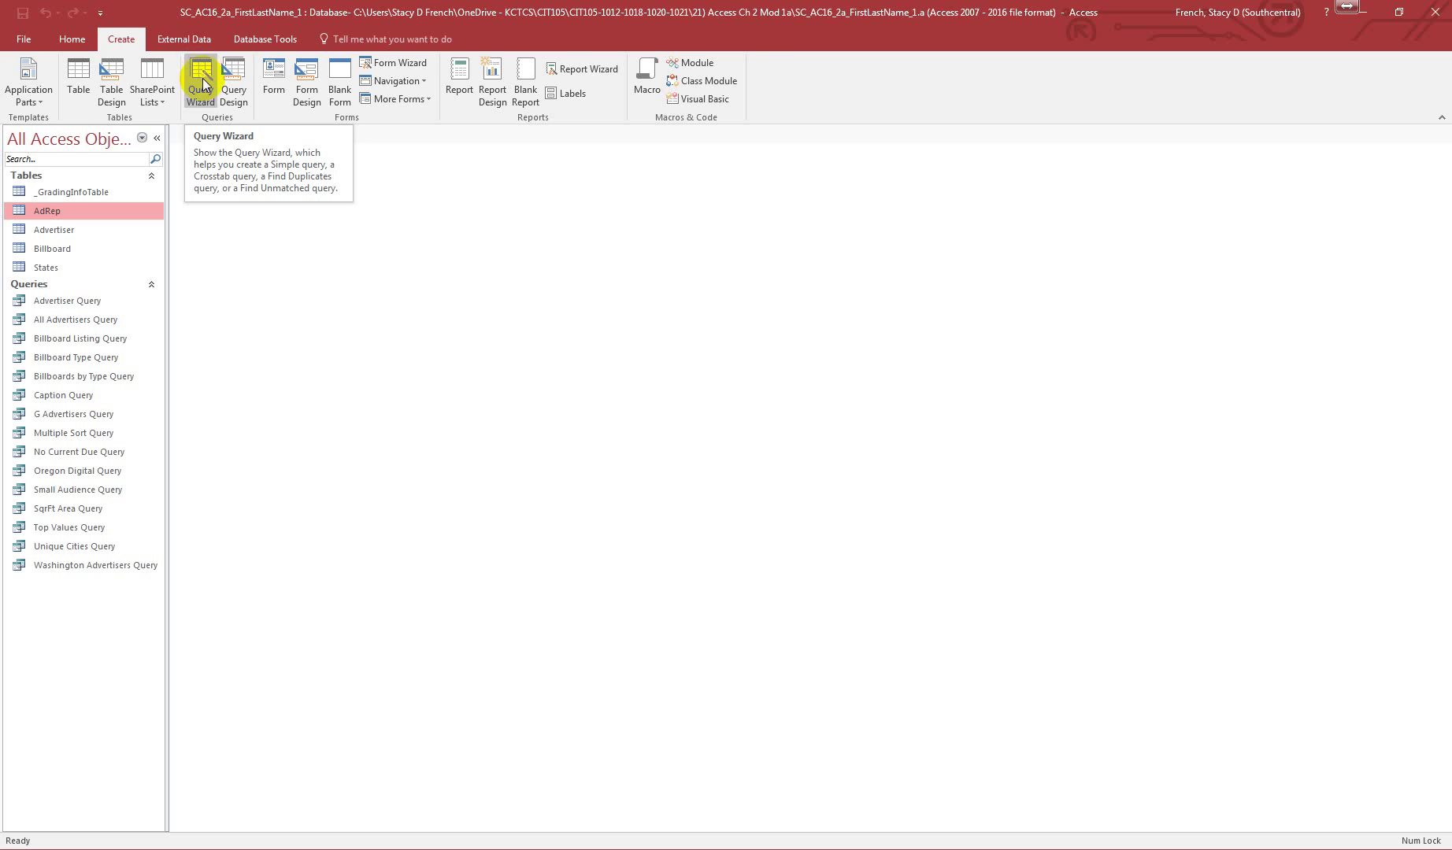
{"action": "left_click", "coordinate": [230, 75]}
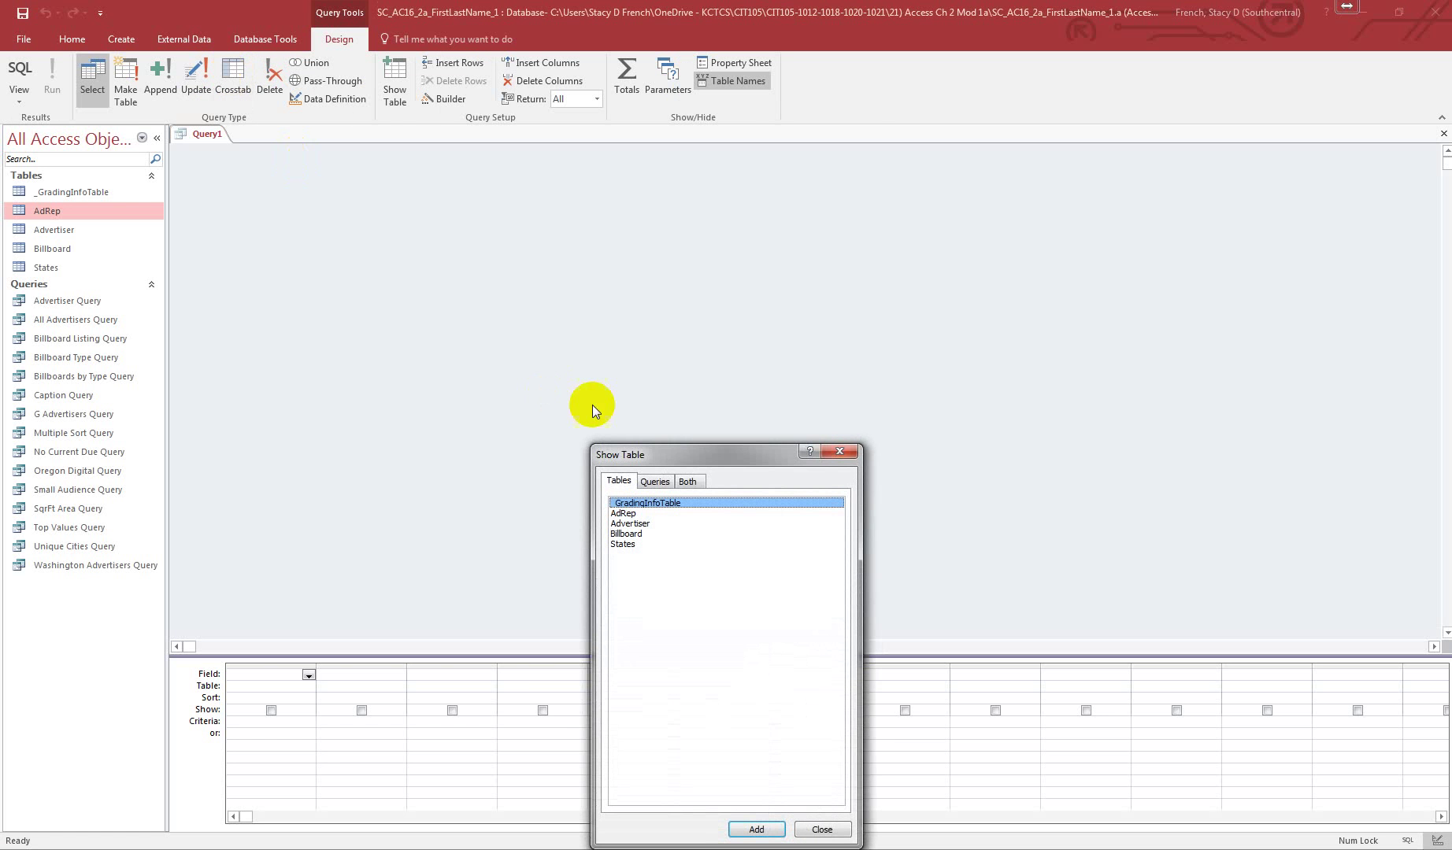
{"action": "left_click_drag", "start_coordinate": [694, 465], "coordinate": [392, 181]}
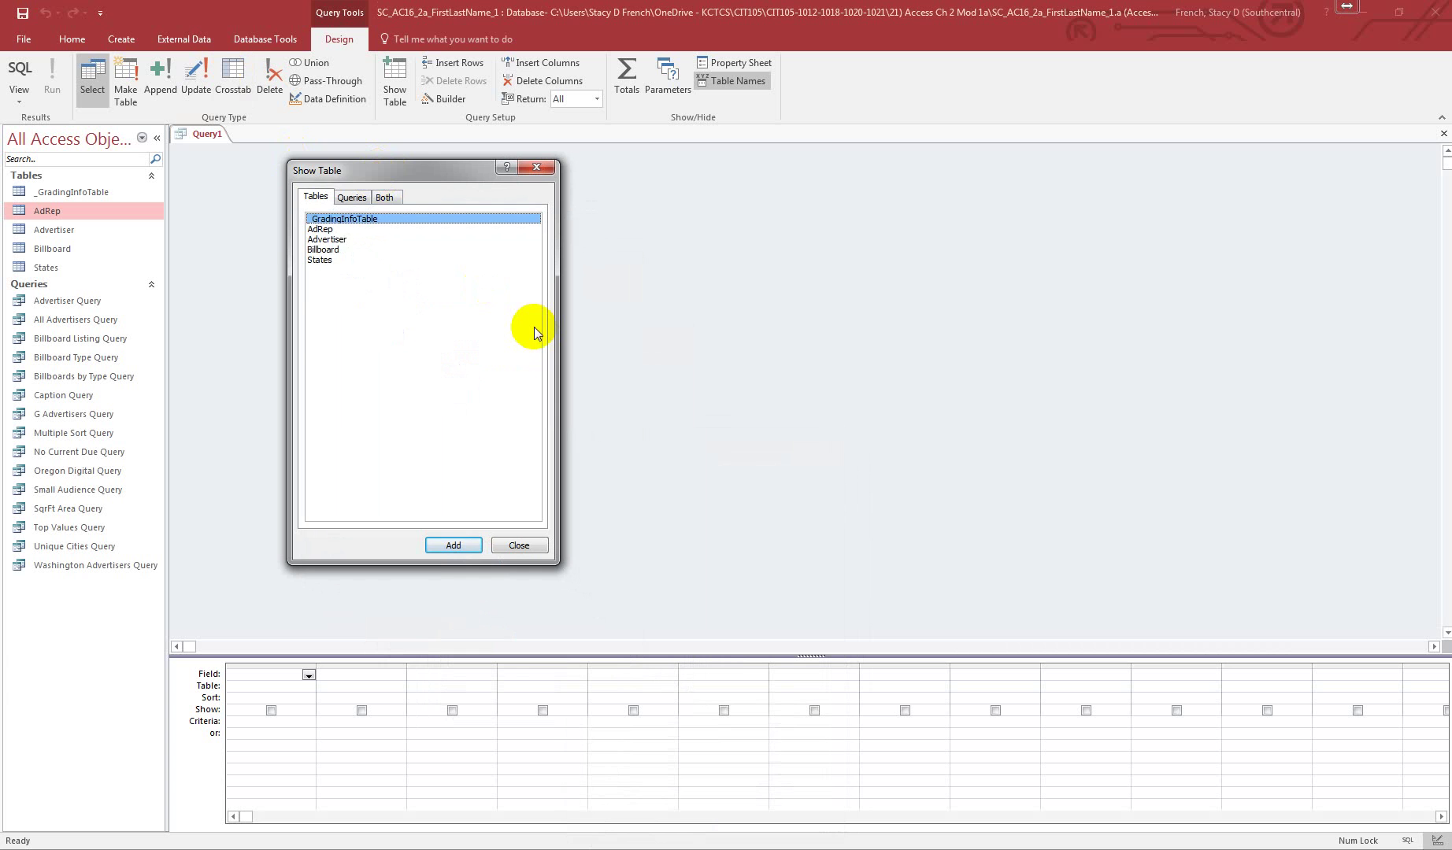
{"action": "left_click", "coordinate": [354, 198]}
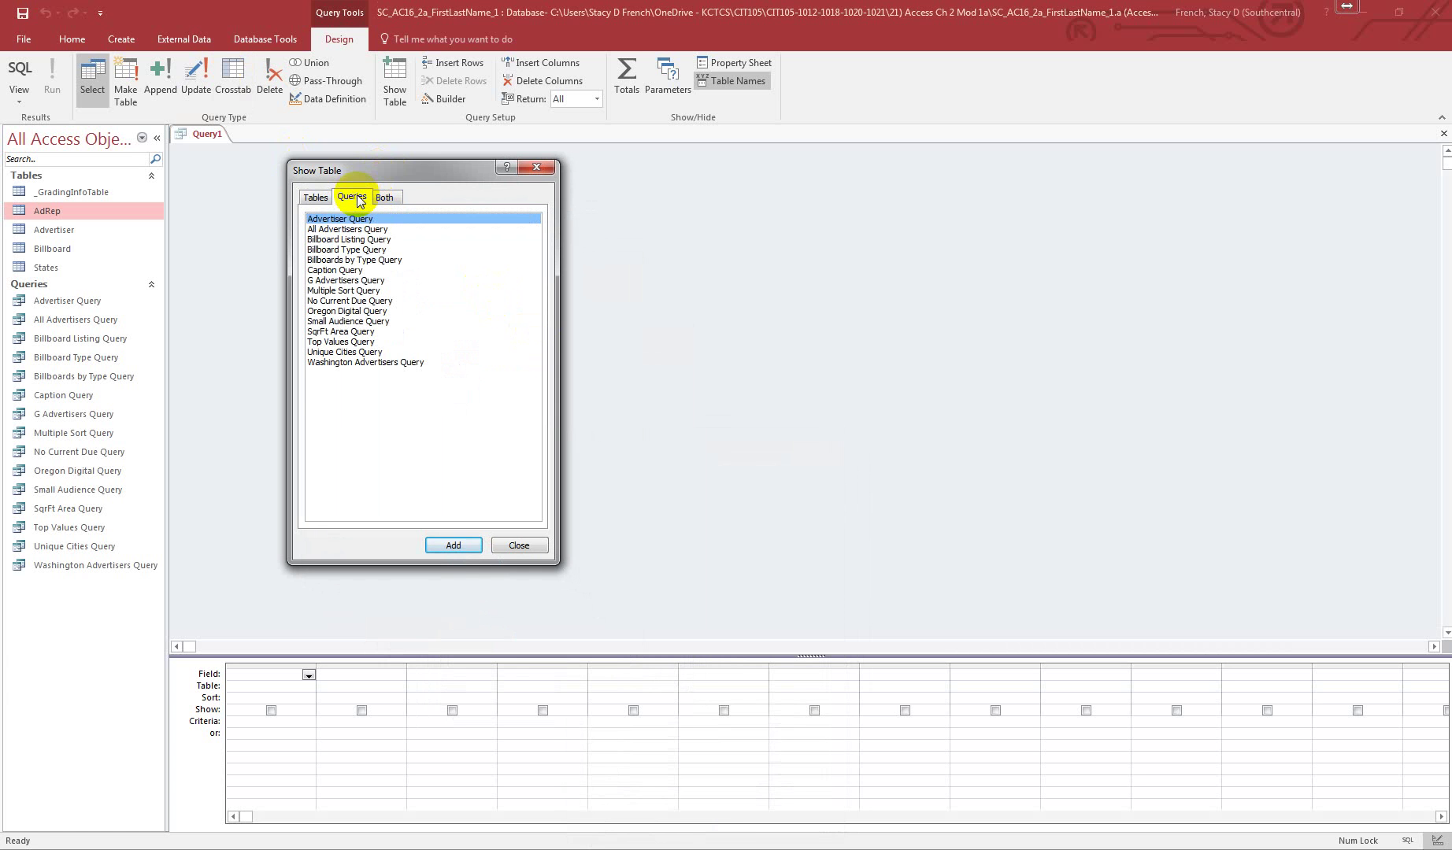
{"action": "left_click", "coordinate": [384, 198]}
{"action": "left_click", "coordinate": [316, 197]}
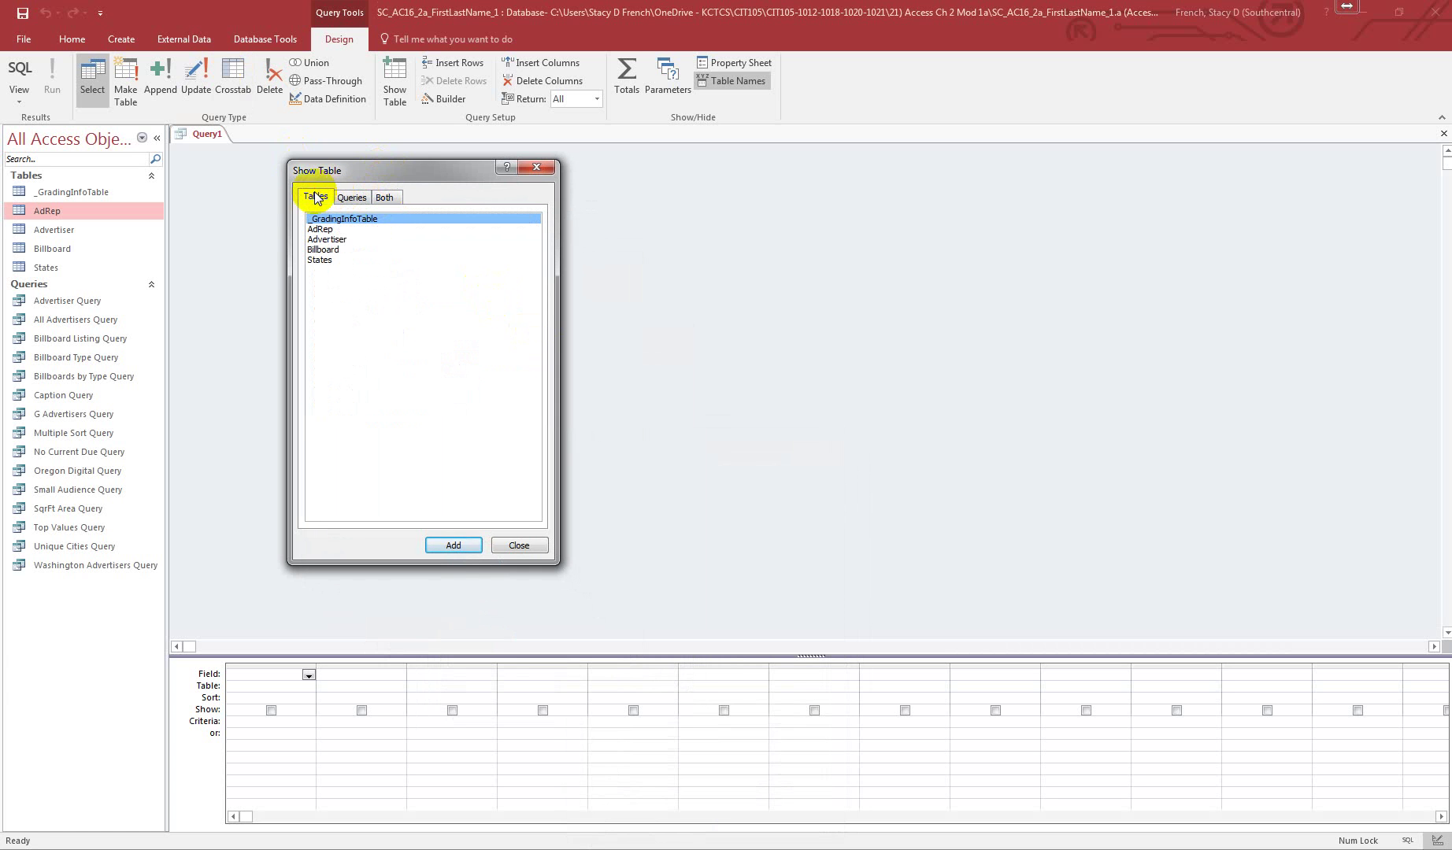
{"action": "left_click", "coordinate": [319, 230]}
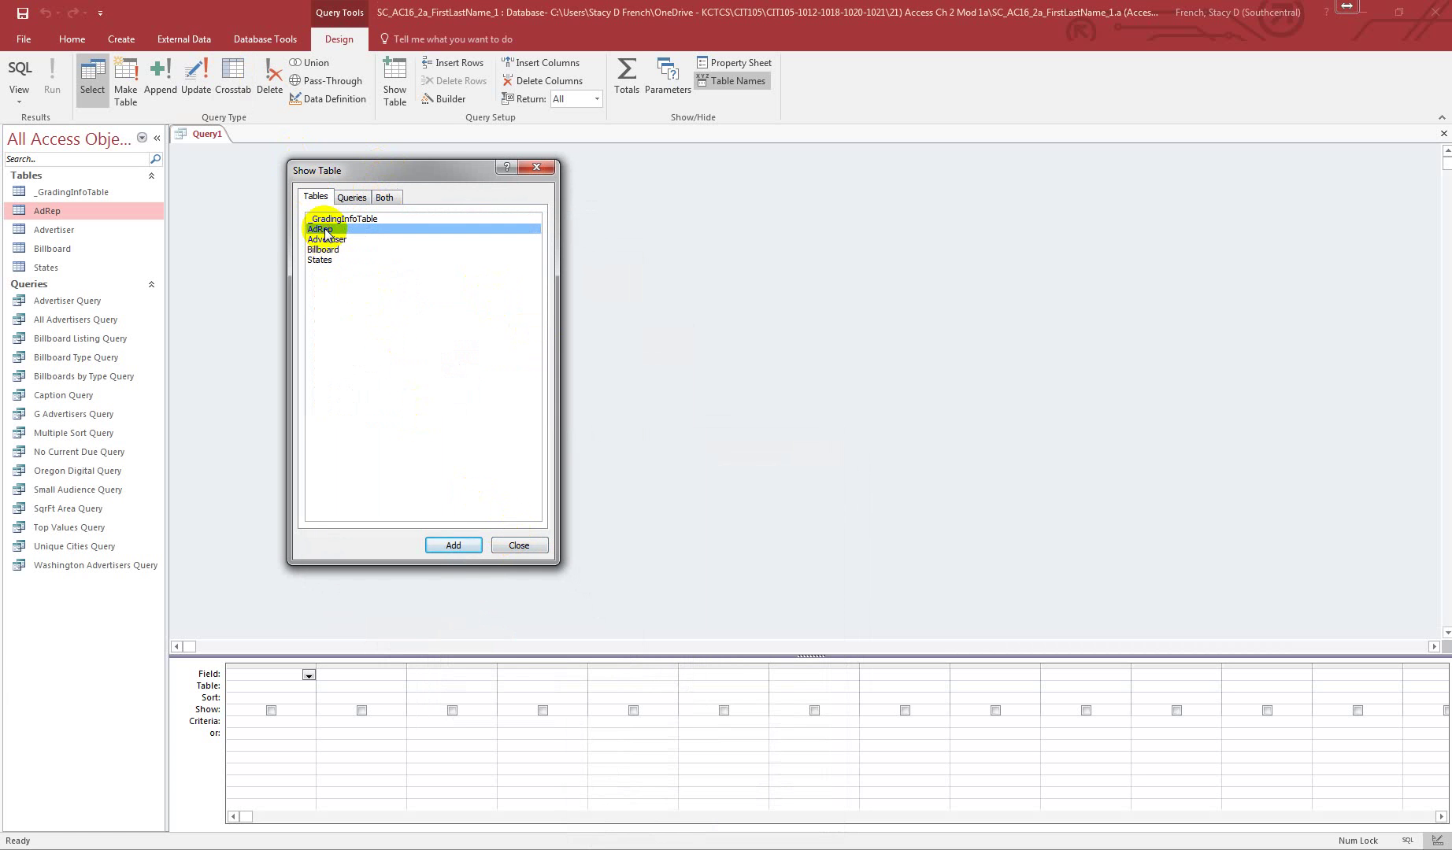
{"action": "left_click", "coordinate": [447, 549]}
{"action": "left_click", "coordinate": [534, 550]}
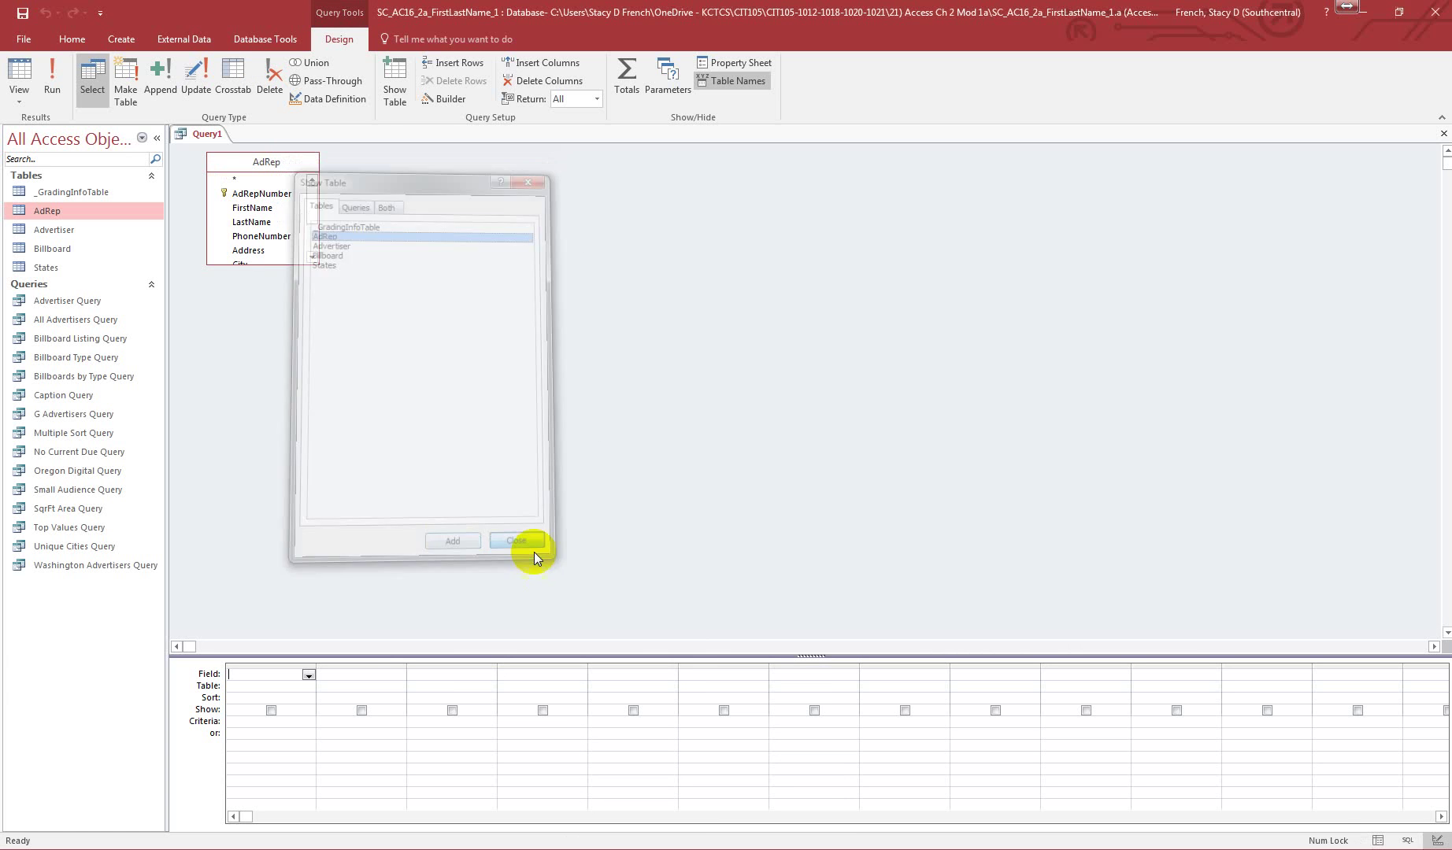
Add AdRepNumber, LastName, FirstName and DateHired from the AdRep table to the design grid and sort DateHired ascending
{"action": "left_click_drag", "start_coordinate": [275, 266], "coordinate": [285, 367]}
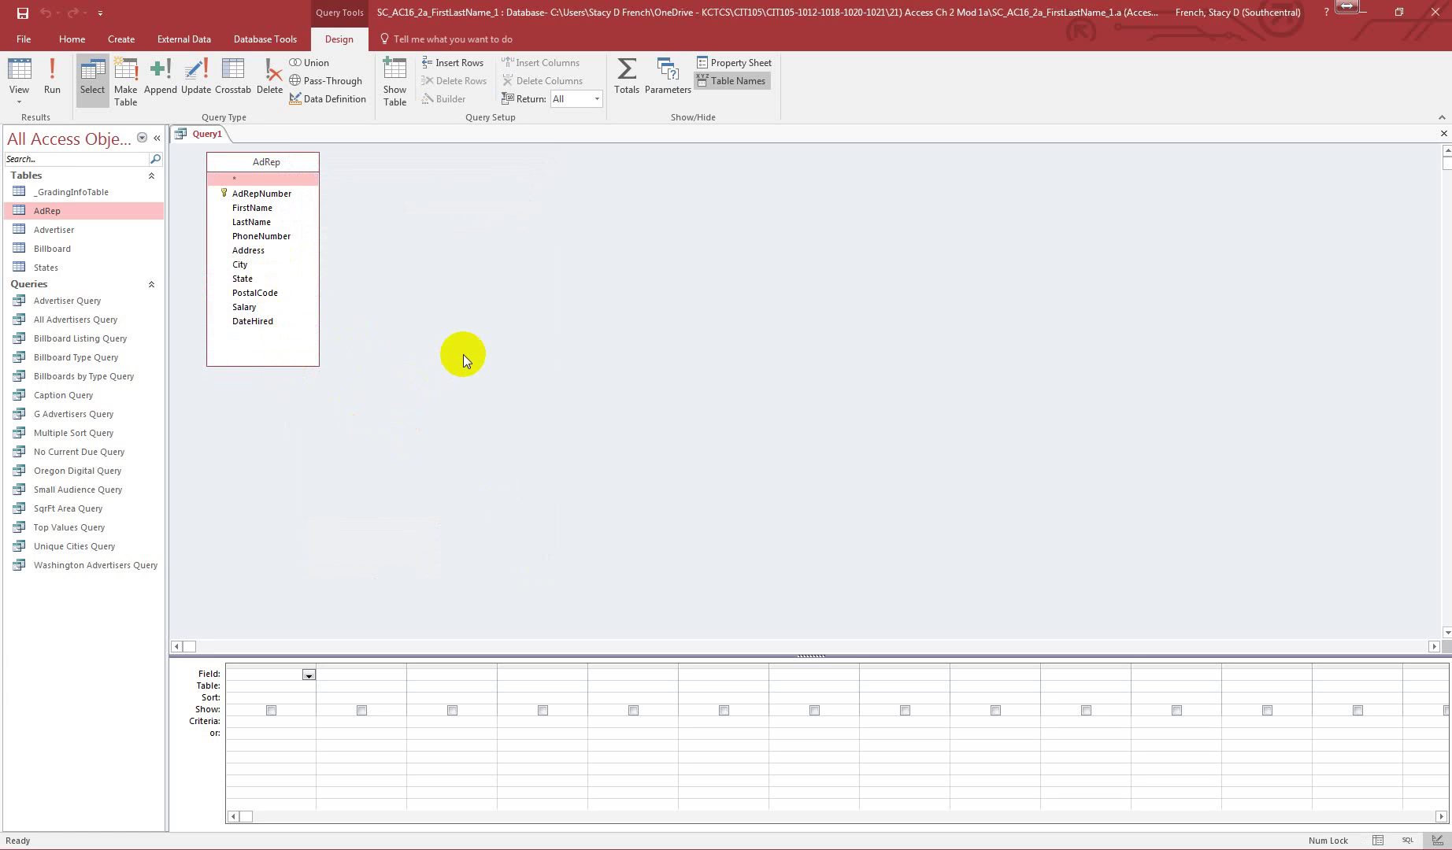
{"action": "double_click", "coordinate": [262, 195]}
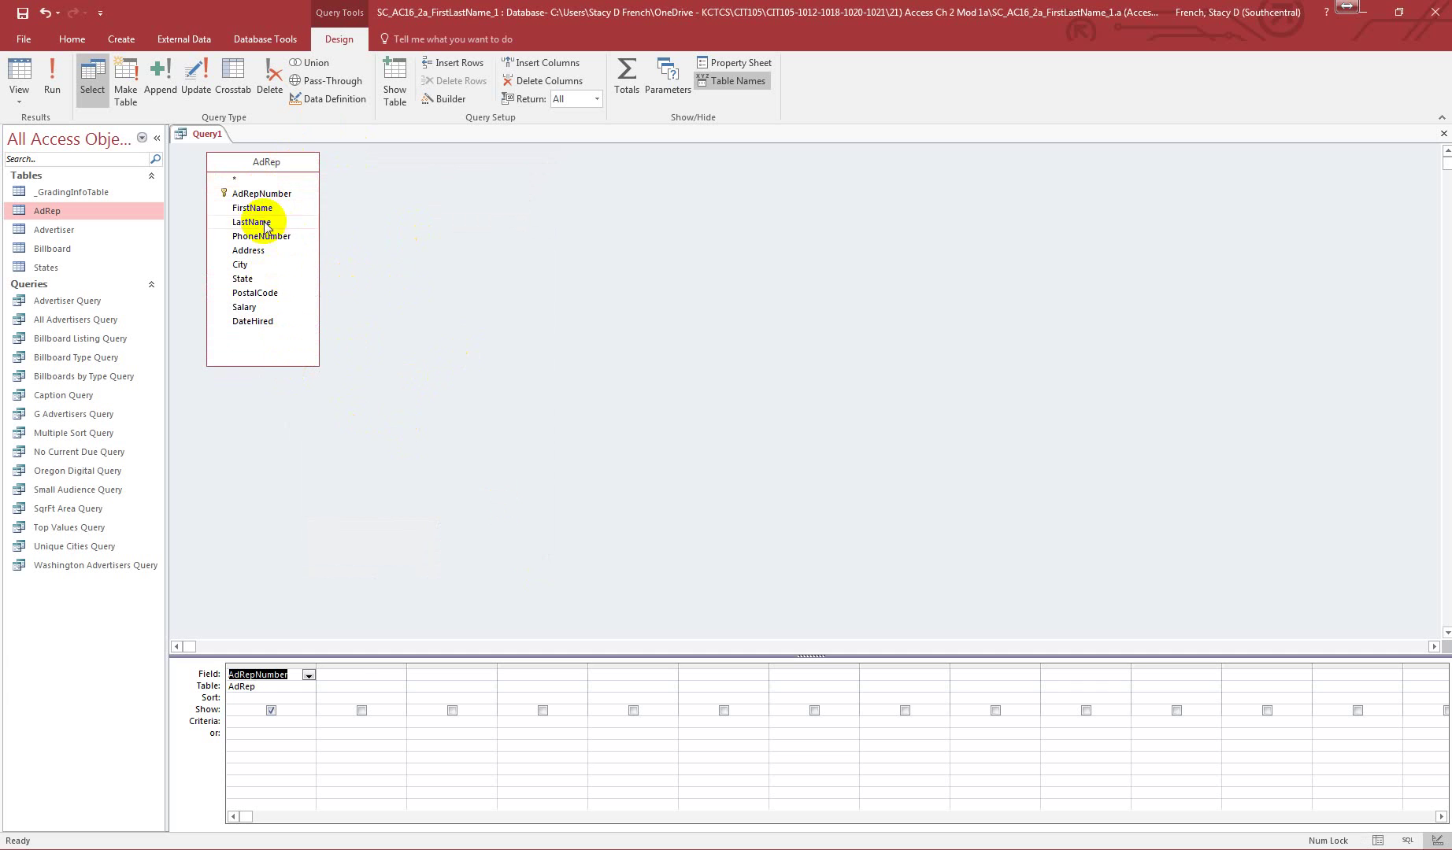
{"action": "double_click", "coordinate": [250, 223]}
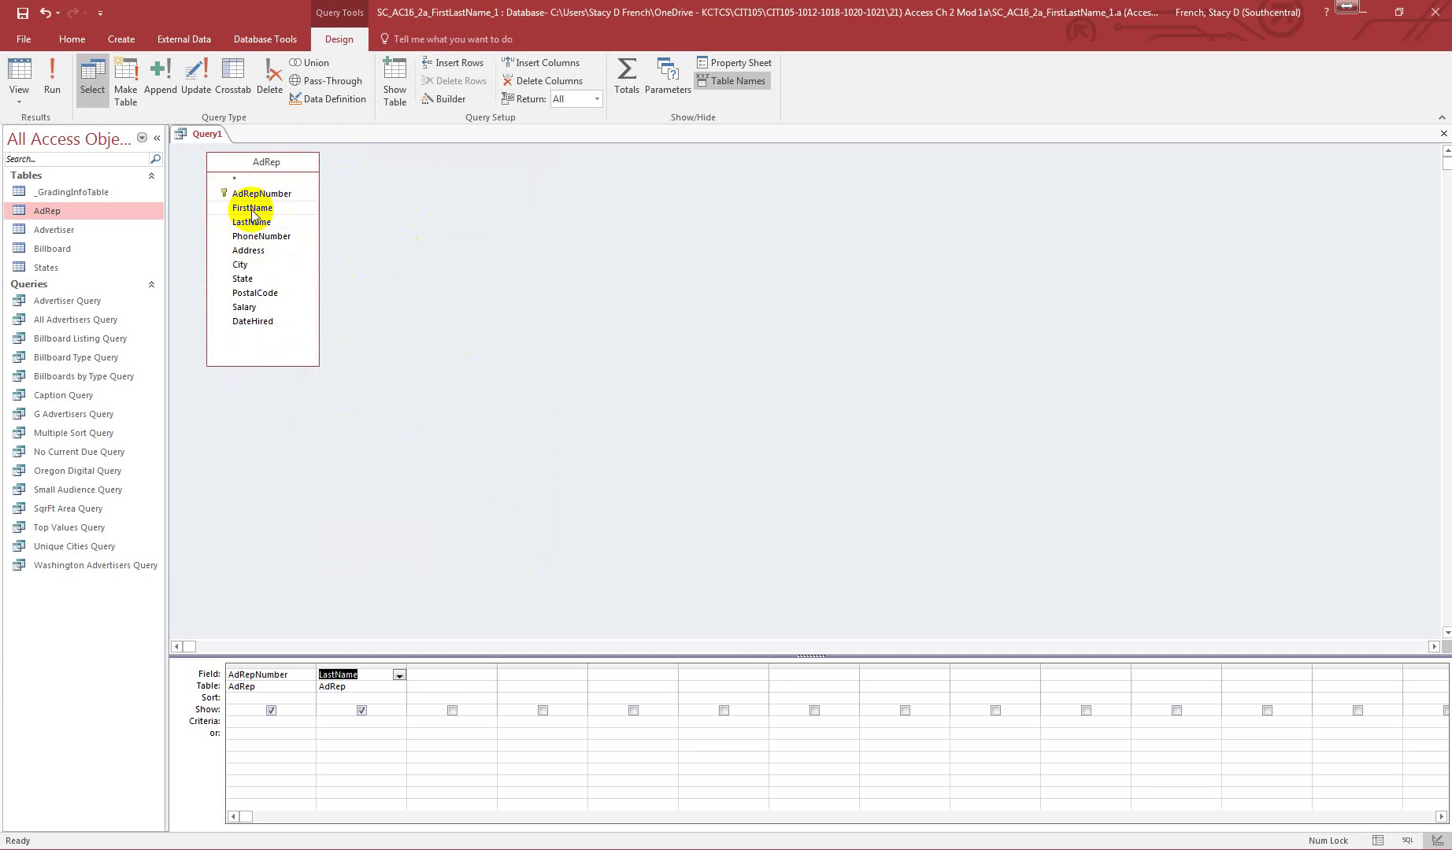
{"action": "double_click", "coordinate": [250, 208]}
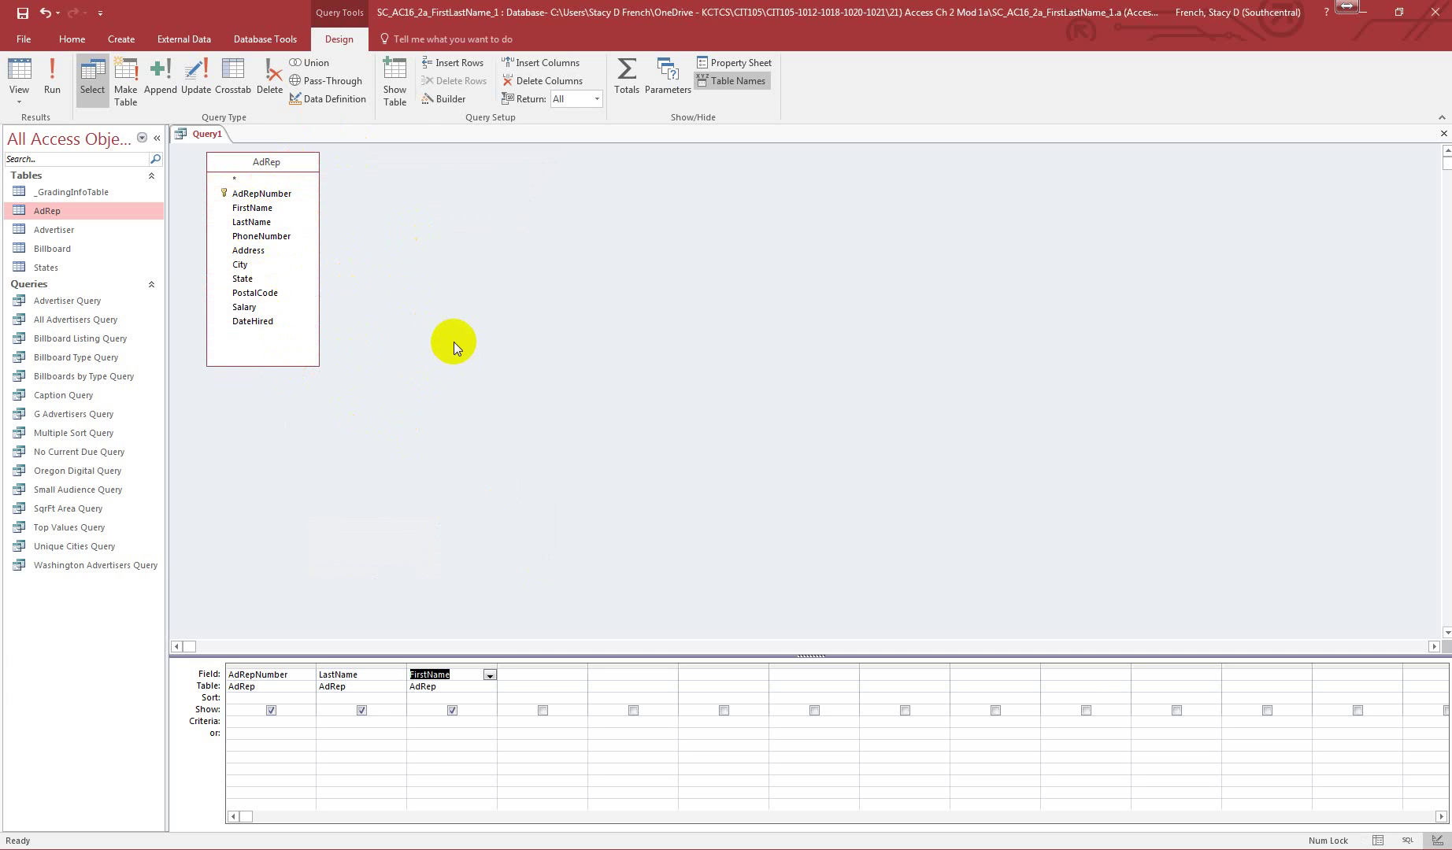
{"action": "double_click", "coordinate": [251, 321]}
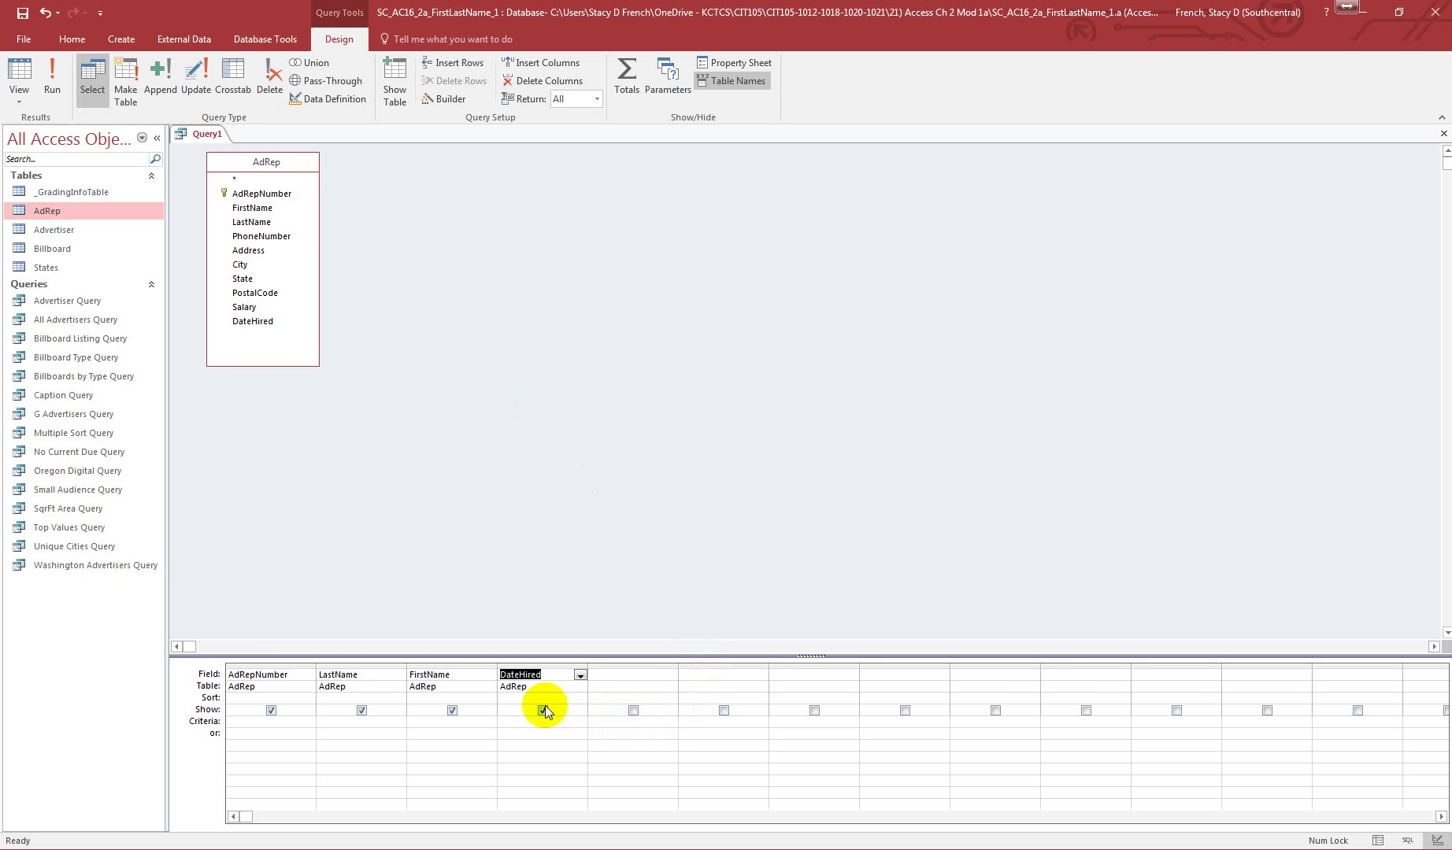
{"action": "left_click", "coordinate": [582, 697]}
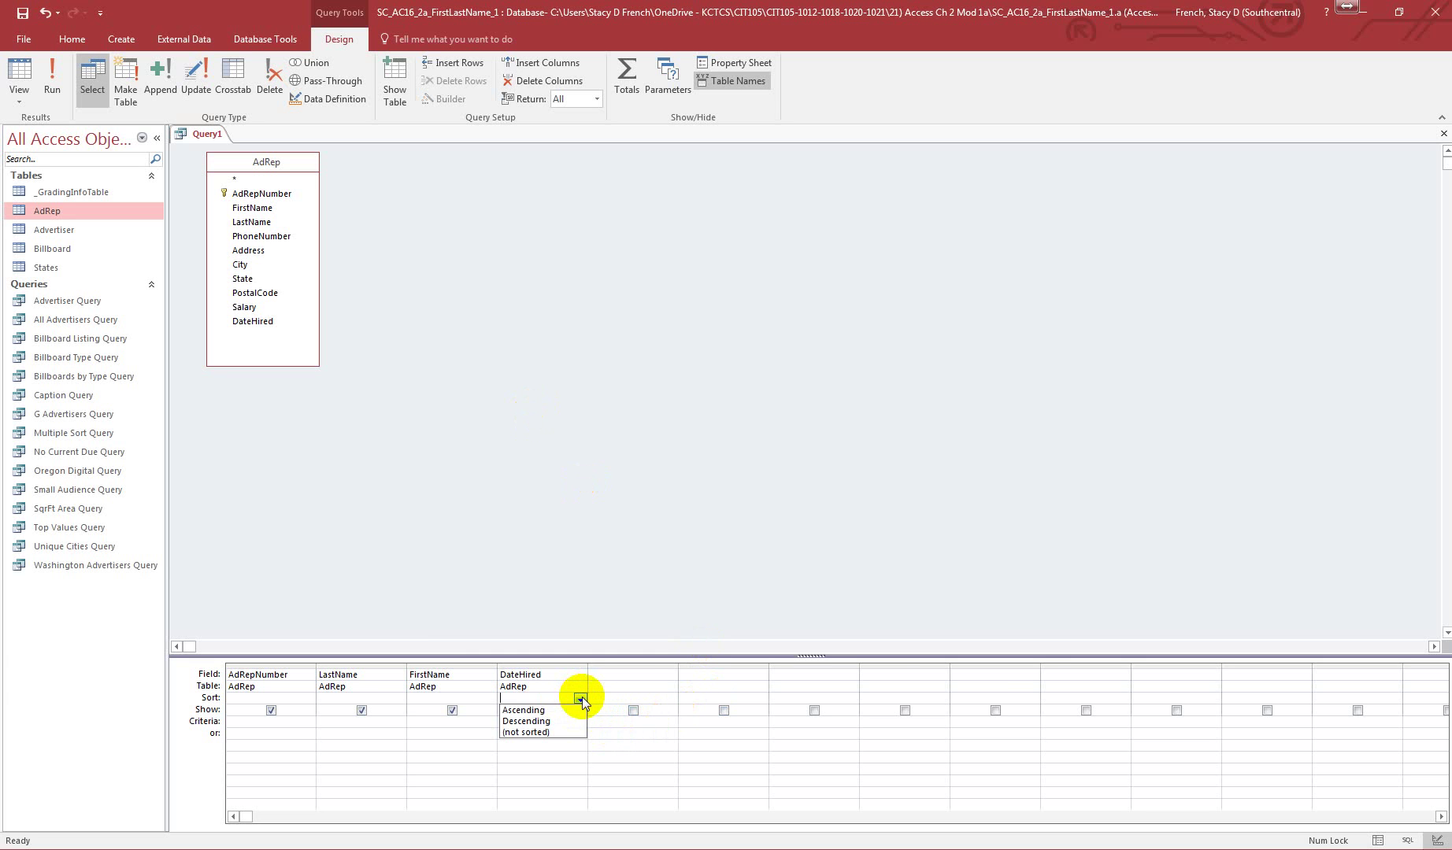
{"action": "left_click", "coordinate": [569, 707]}
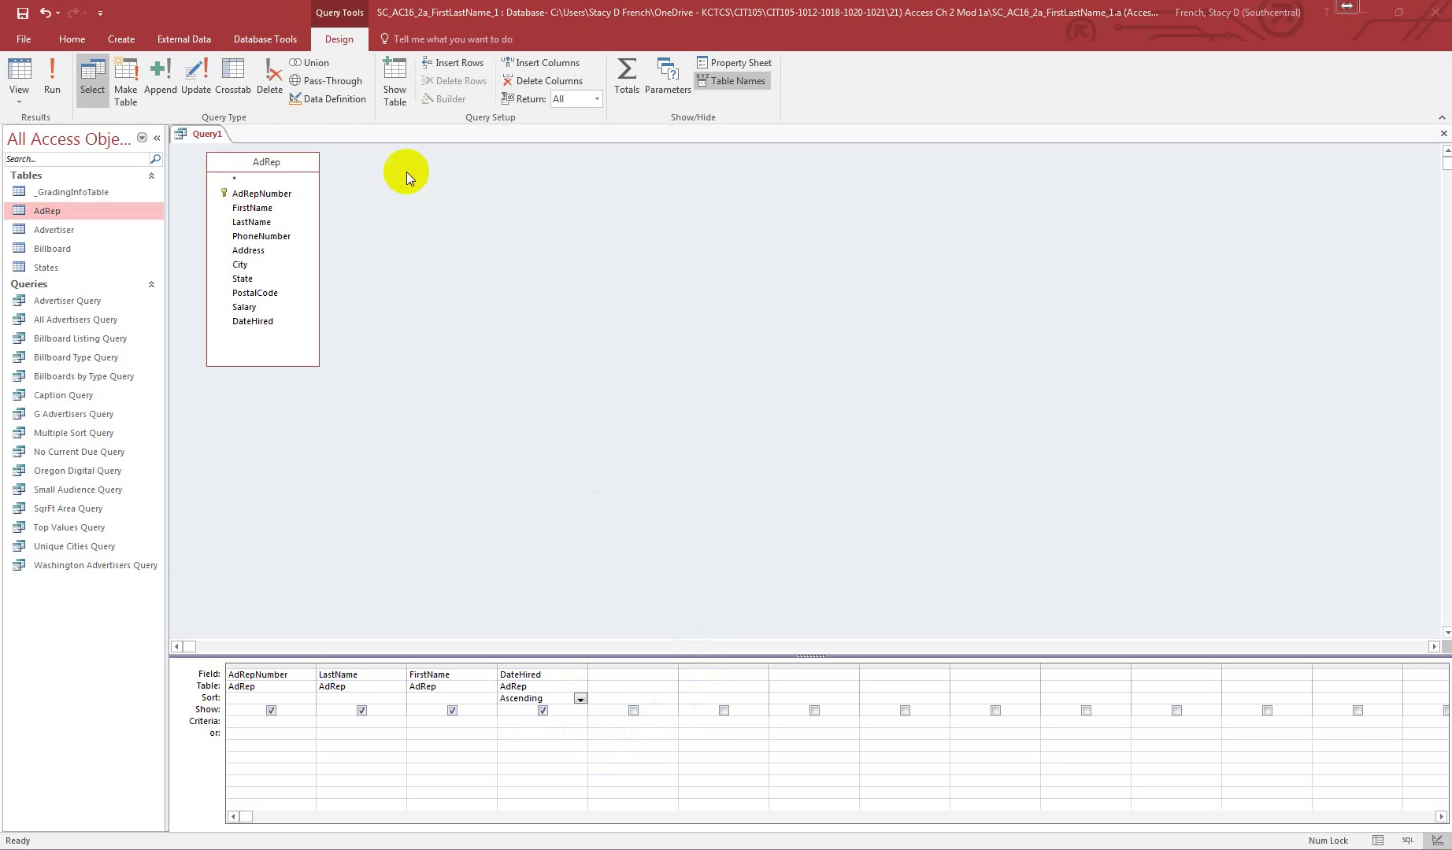
Save the query as AdRep Hired Query and run it, closing its datasheet after checking the results
{"action": "right_click", "coordinate": [193, 132]}
{"action": "left_click", "coordinate": [197, 144]}
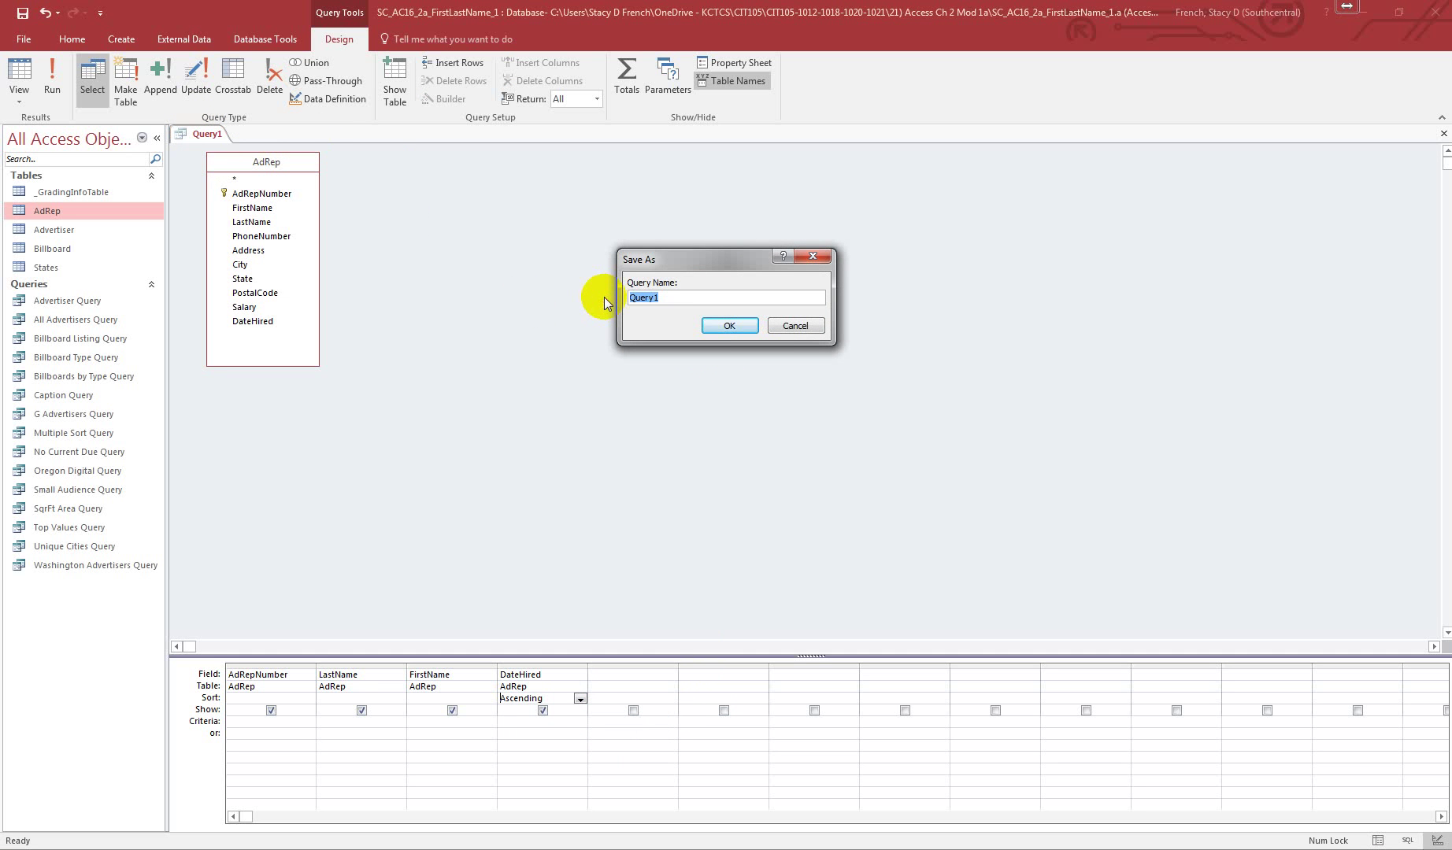
{"action": "type", "text": "AdRep Hired Query"}
{"action": "left_click", "coordinate": [737, 323]}
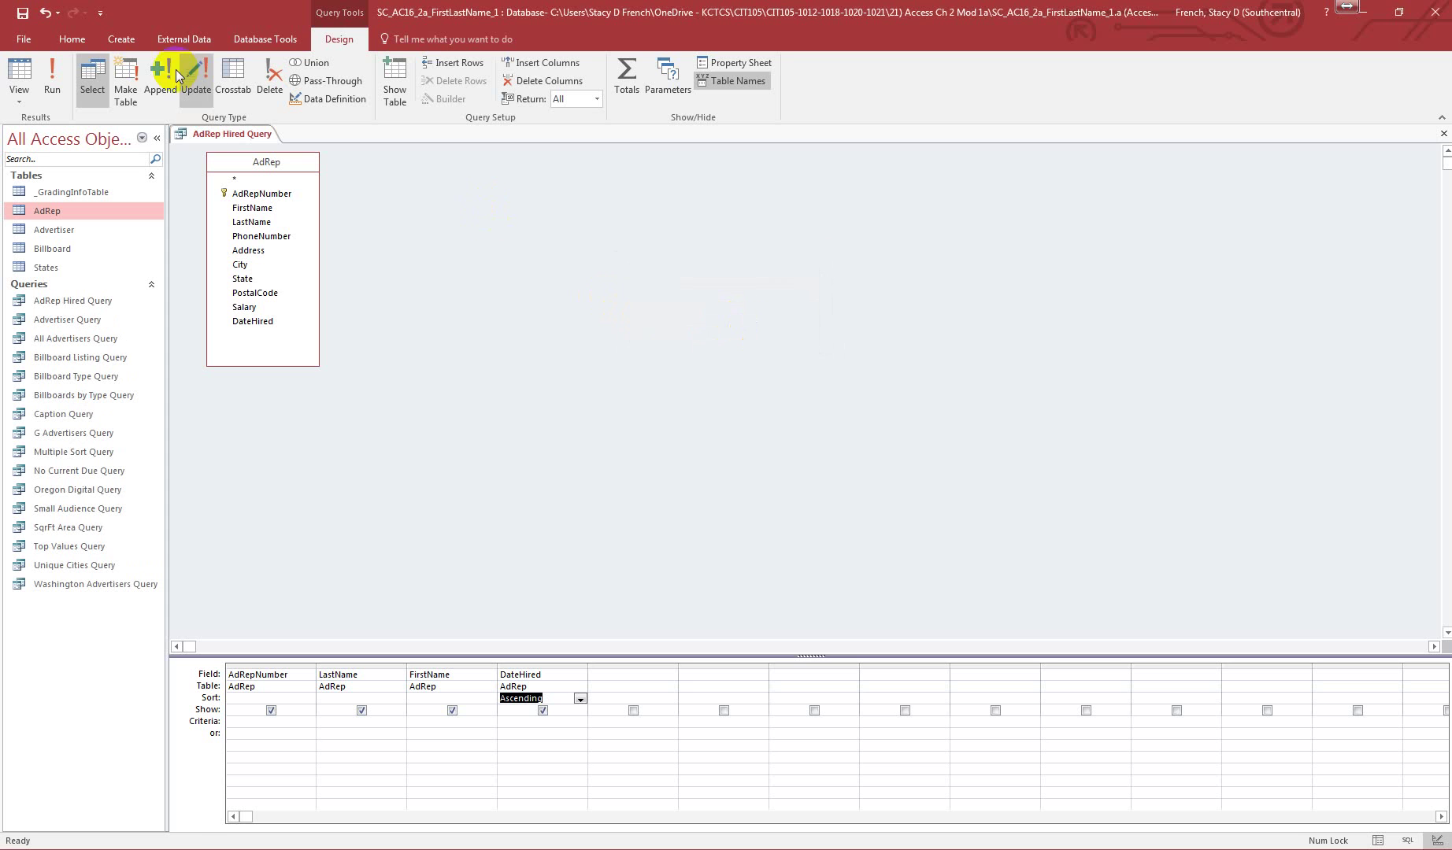
{"action": "left_click", "coordinate": [52, 79]}
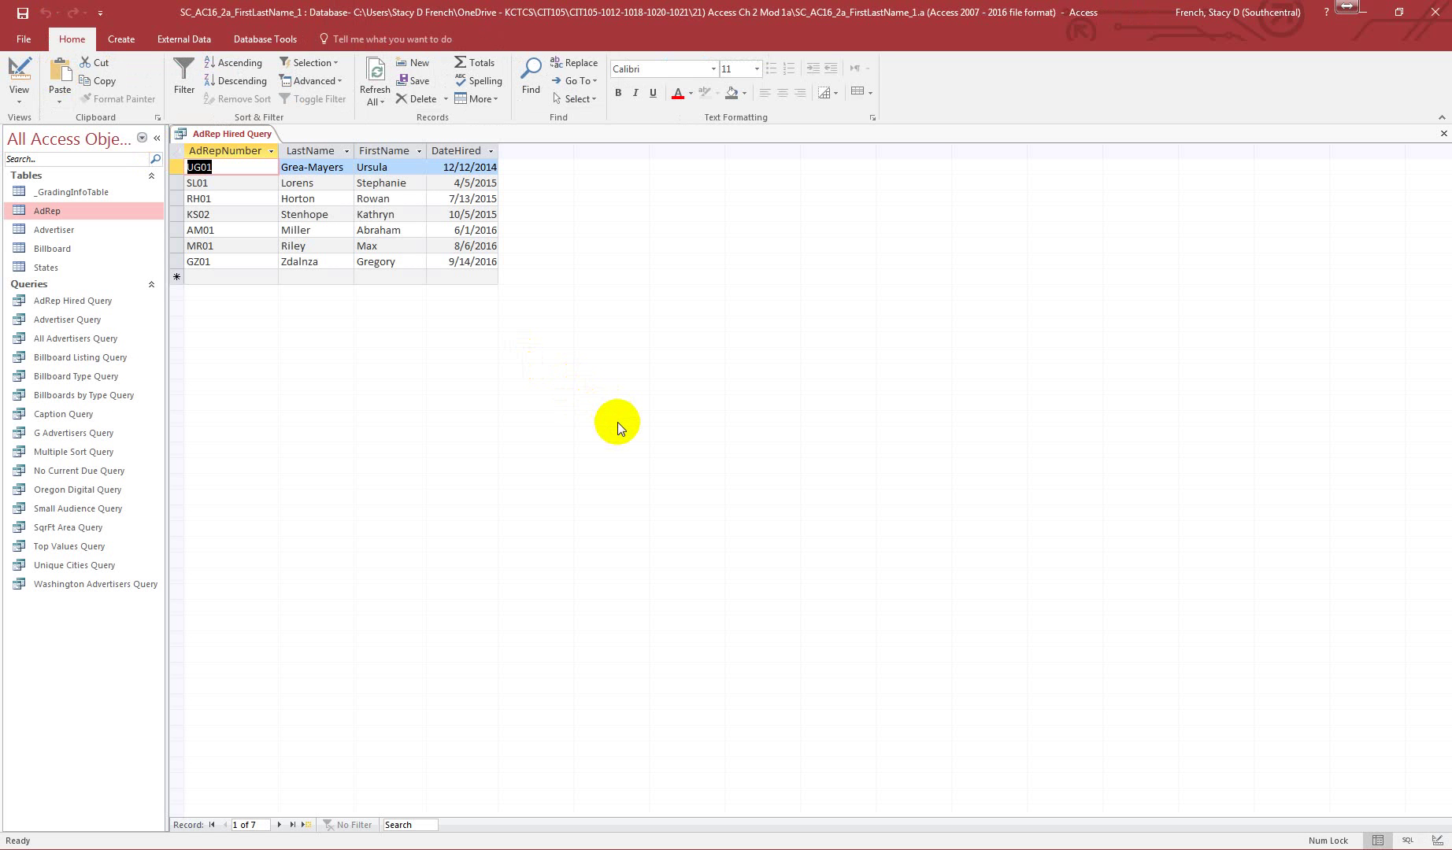
{"action": "left_click", "coordinate": [1441, 135]}
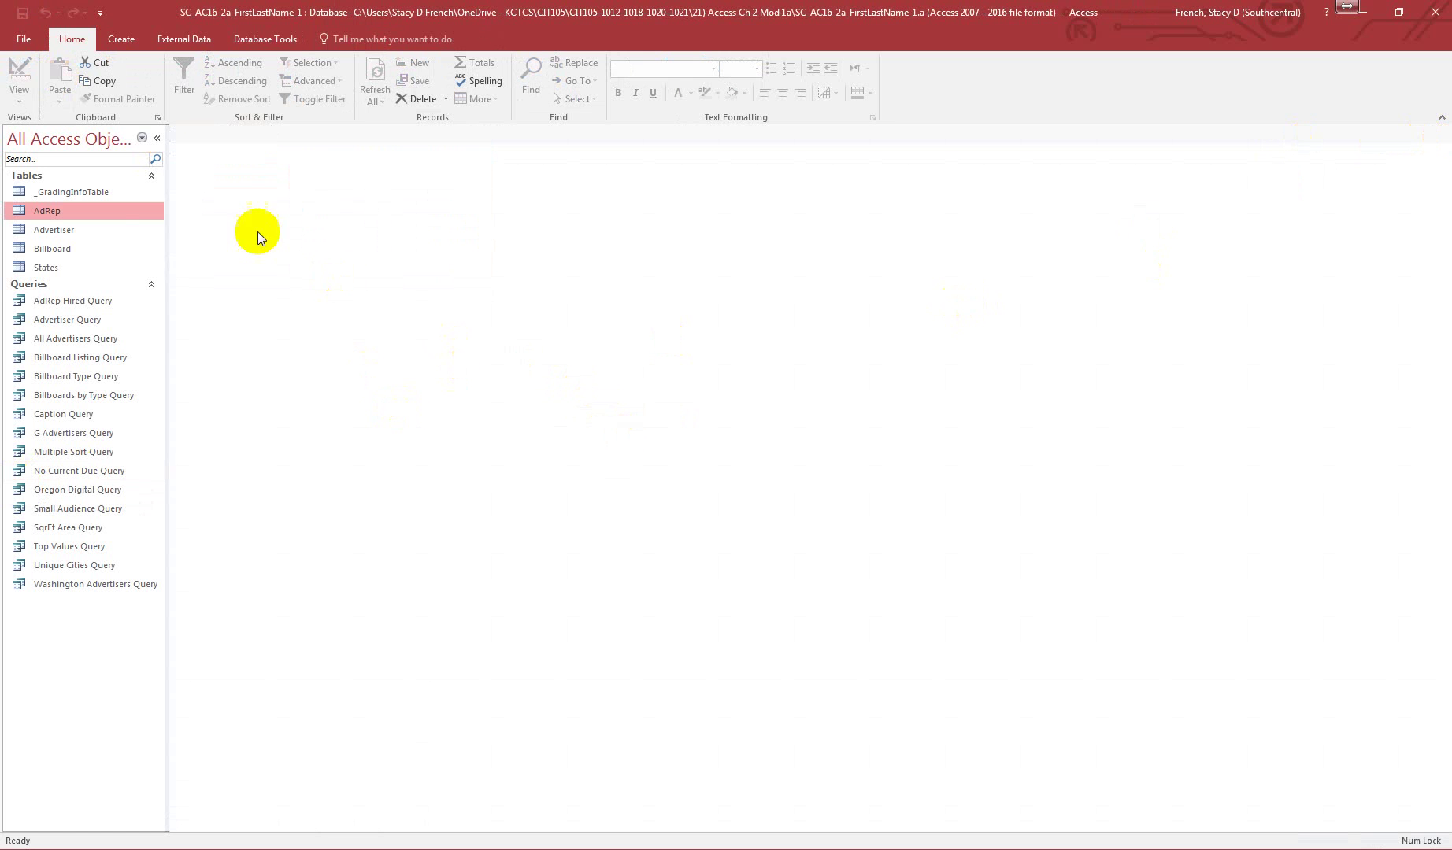
Create a new query in Design View with the Billboard table as its source
{"action": "left_click", "coordinate": [61, 250]}
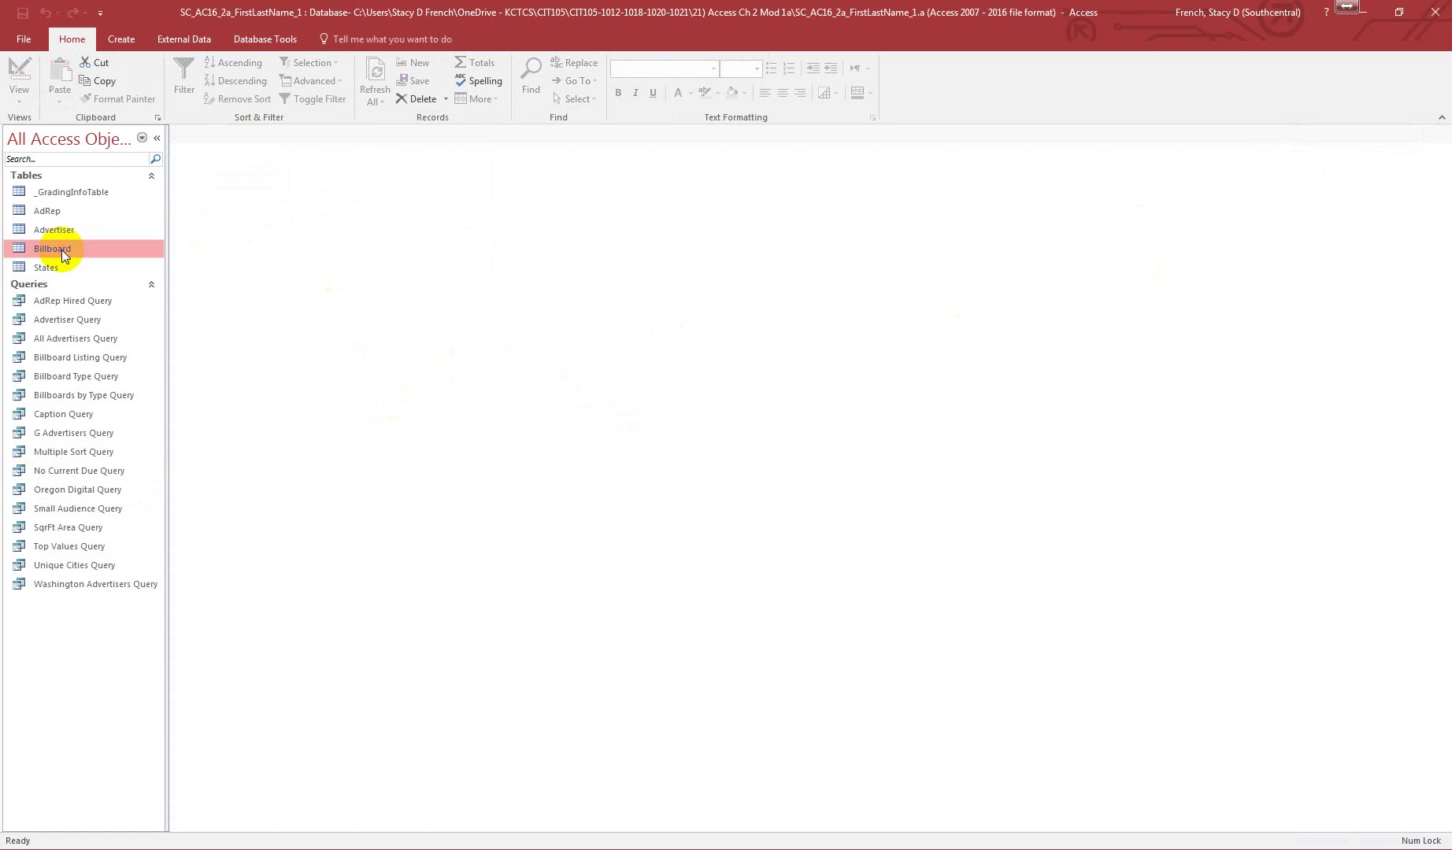
{"action": "left_click", "coordinate": [118, 40]}
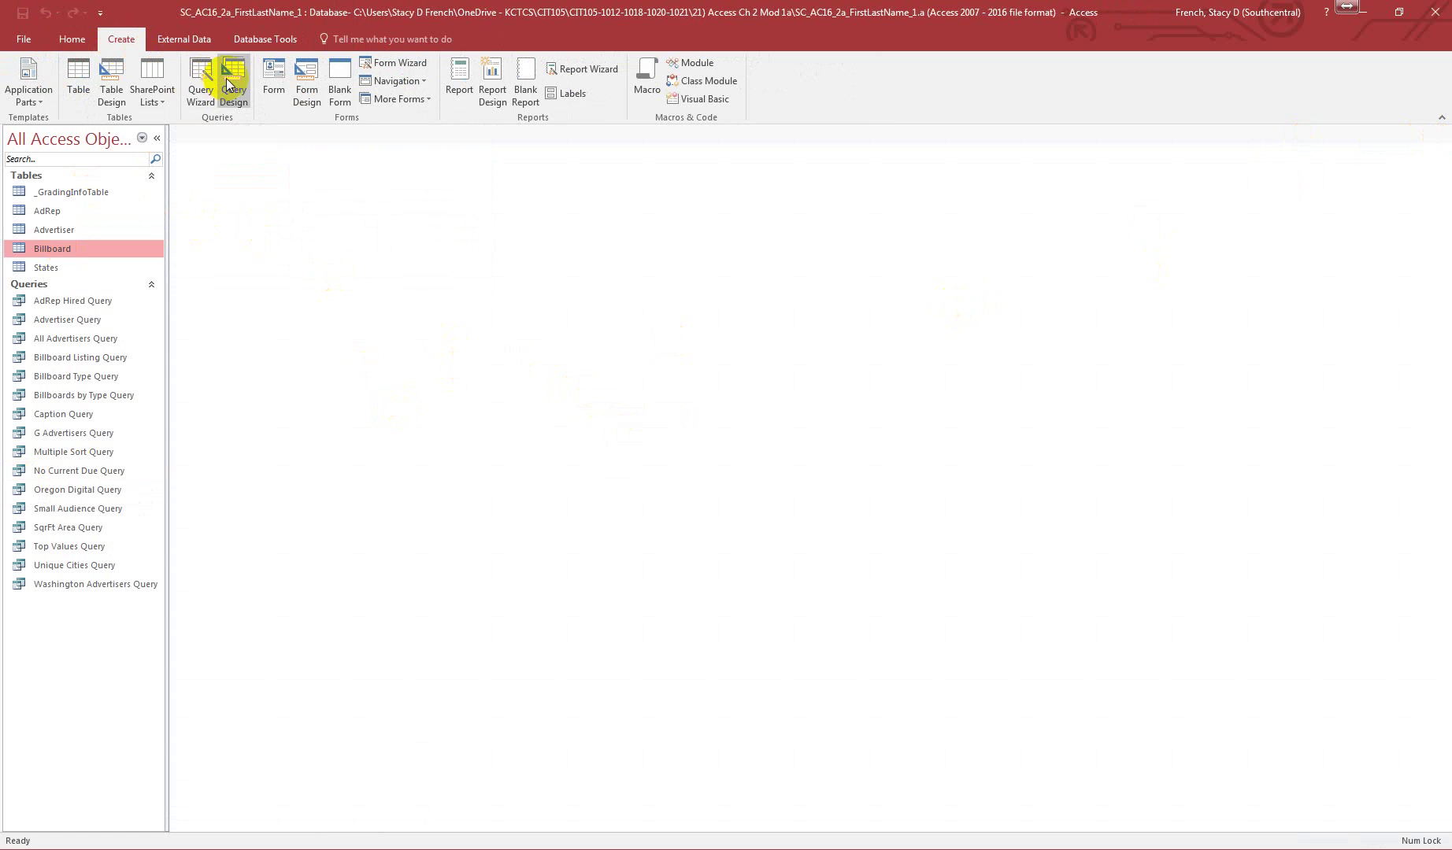
{"action": "left_click", "coordinate": [201, 74]}
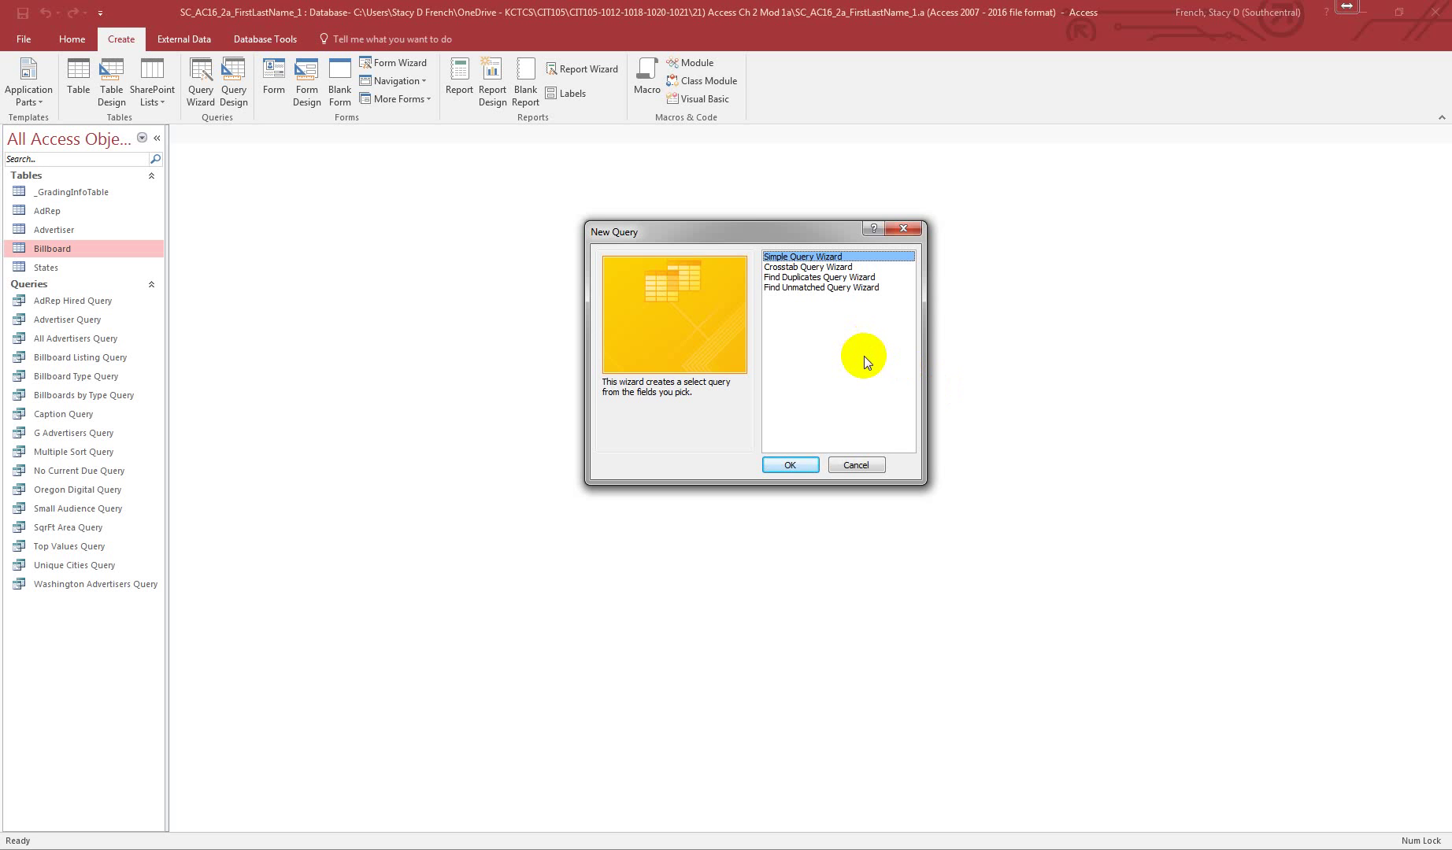
{"action": "left_click", "coordinate": [871, 468]}
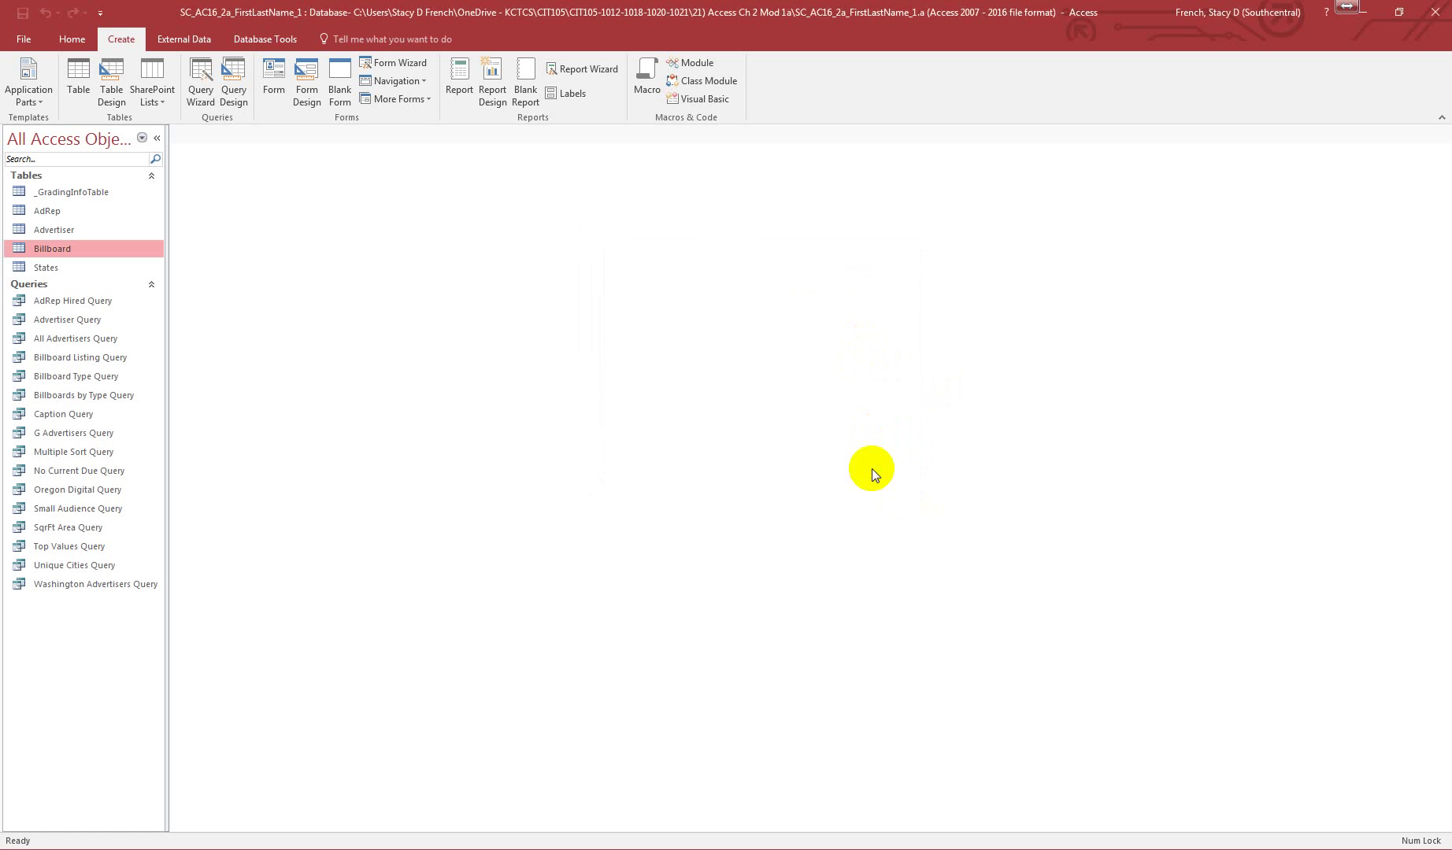
{"action": "left_click", "coordinate": [231, 74]}
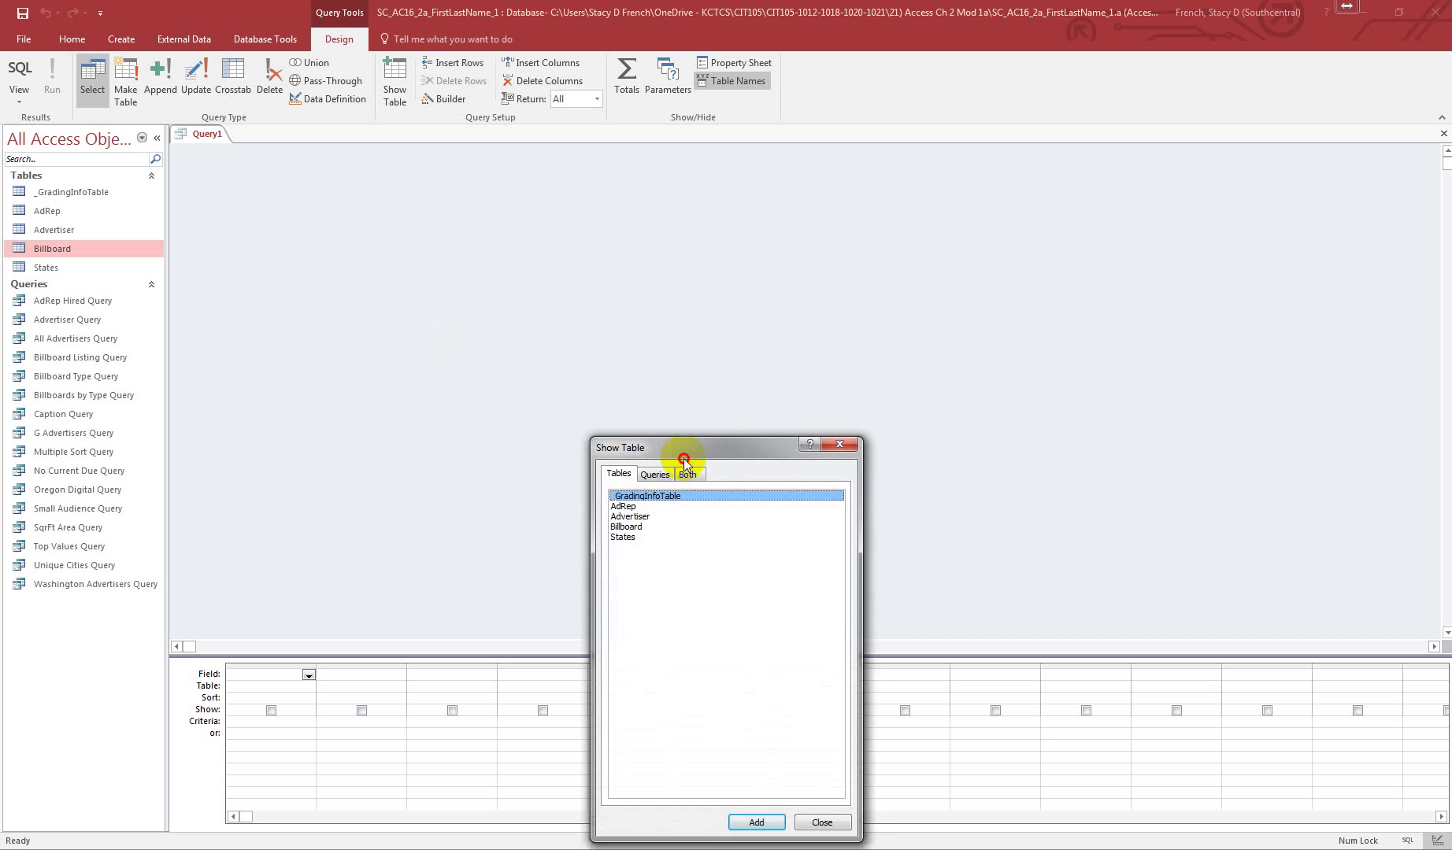
{"action": "left_click_drag", "start_coordinate": [680, 454], "coordinate": [424, 144]}
{"action": "left_click", "coordinate": [380, 224]}
{"action": "double_click", "coordinate": [381, 225]}
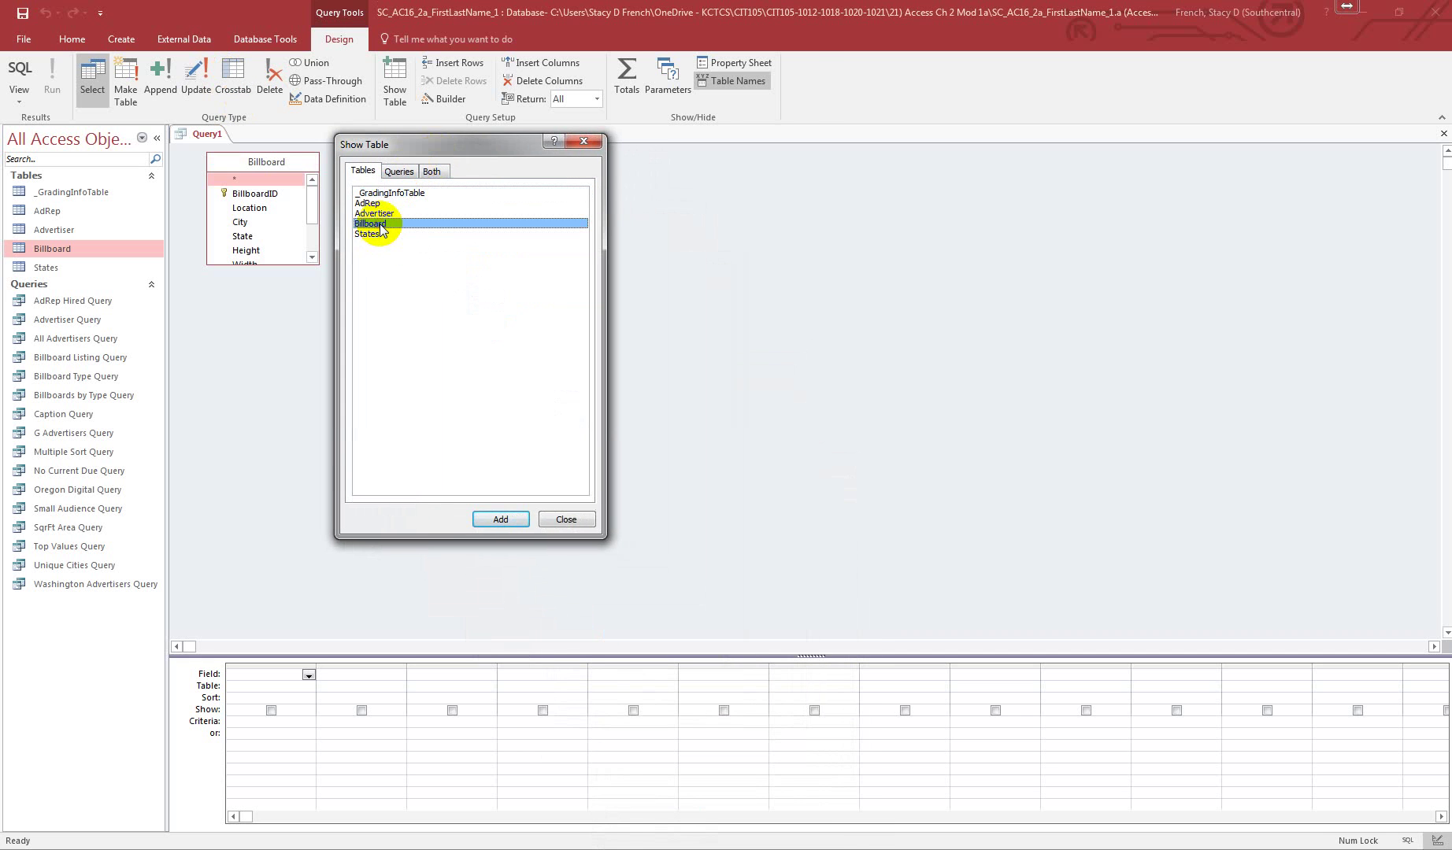
{"action": "left_click", "coordinate": [562, 519]}
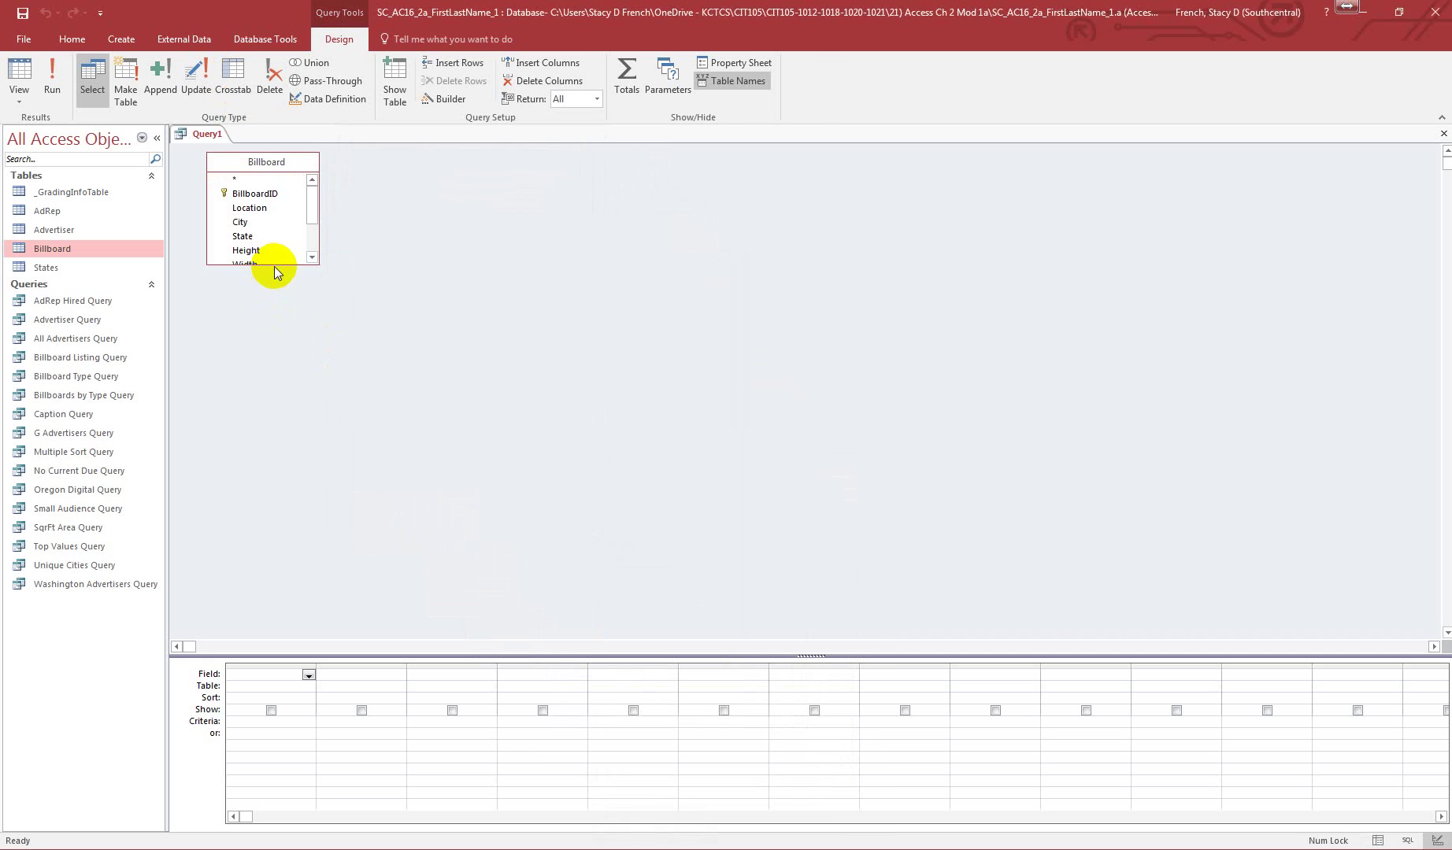
Add the BillboardID, Location, DEC, City and State fields from the Billboard table to the design grid
{"action": "left_click_drag", "start_coordinate": [273, 265], "coordinate": [286, 377]}
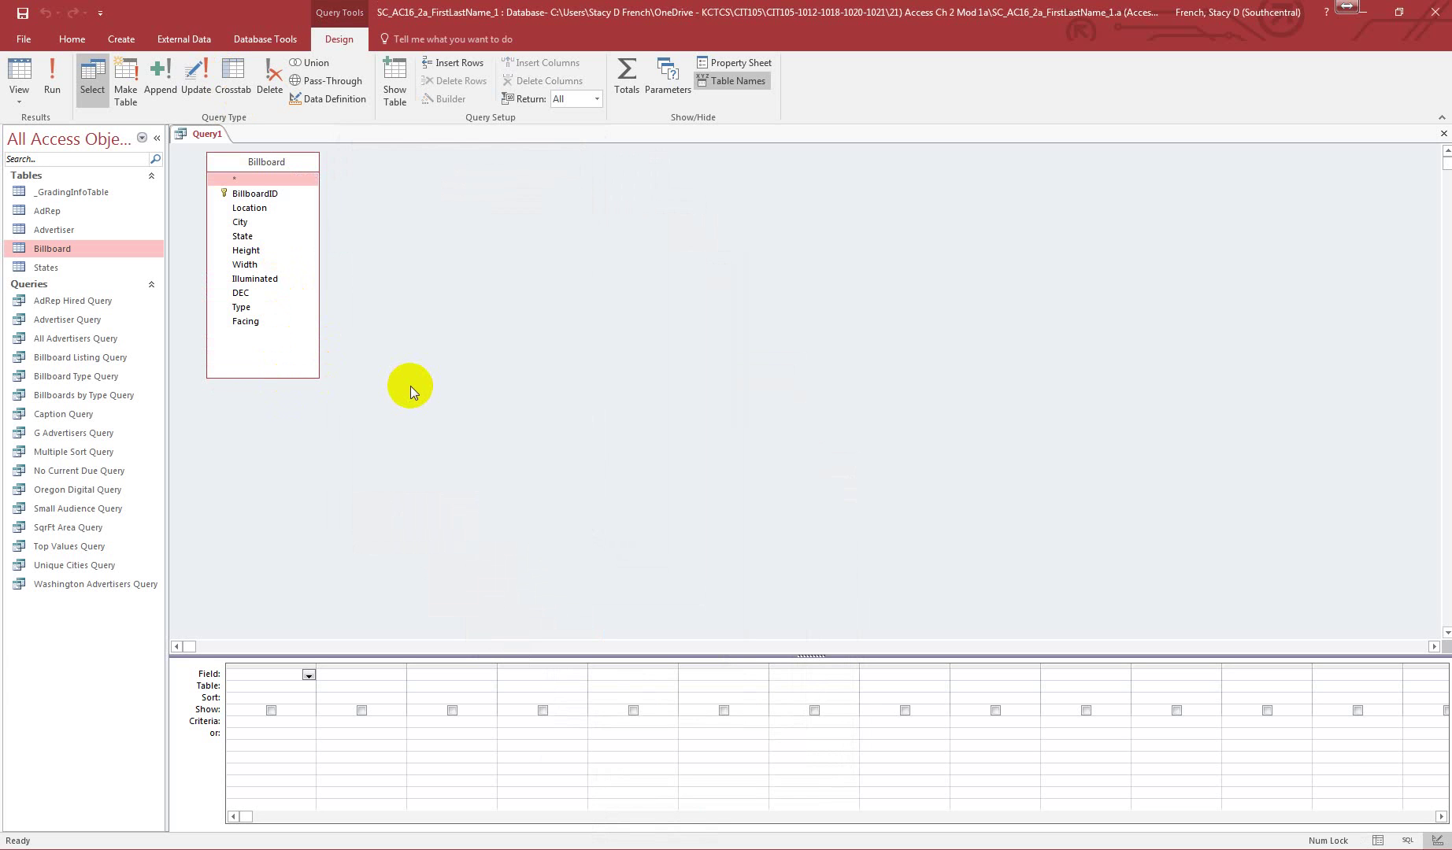
{"action": "double_click", "coordinate": [228, 191]}
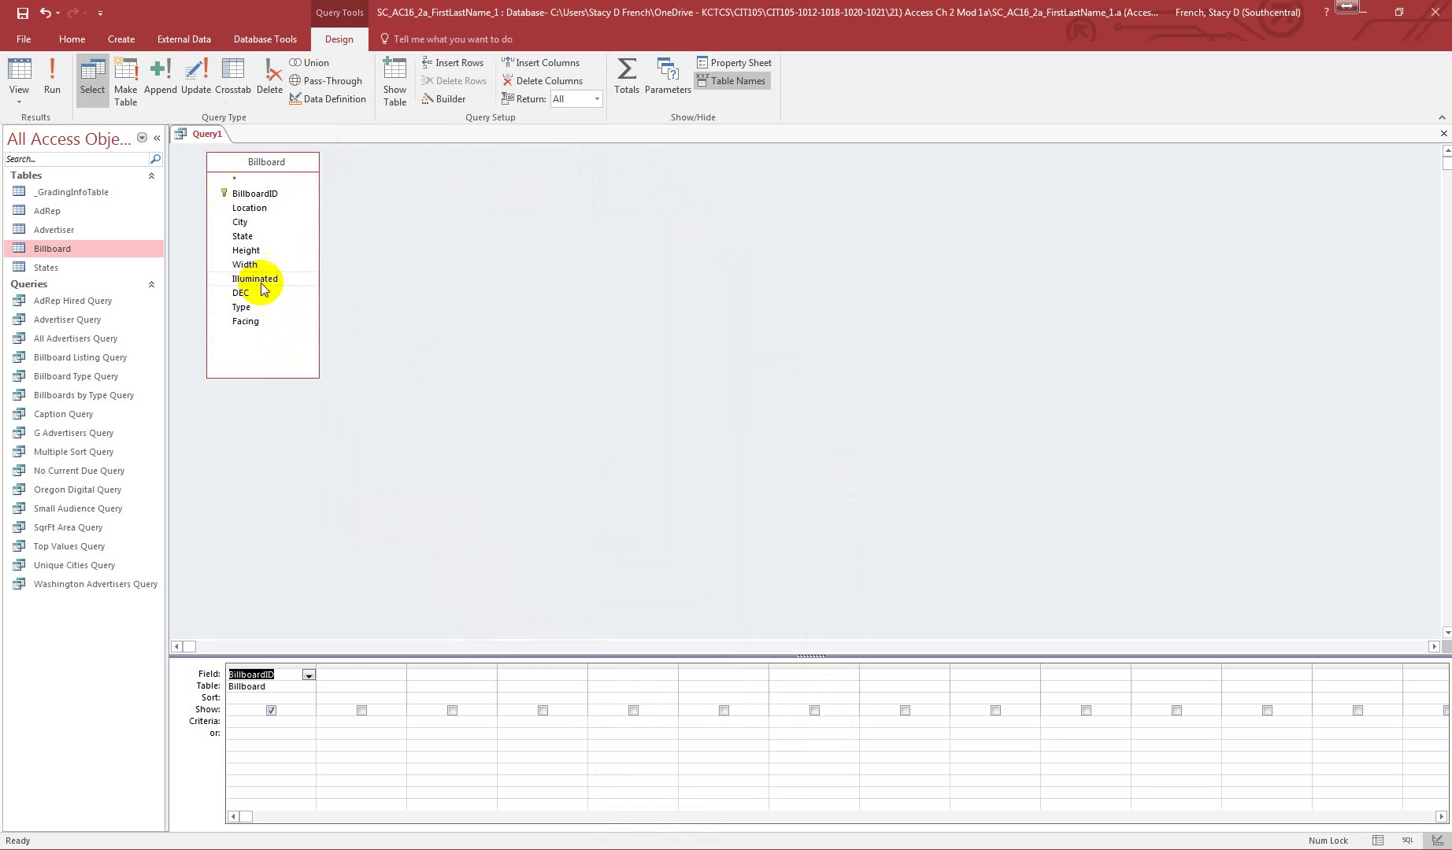
{"action": "double_click", "coordinate": [251, 207]}
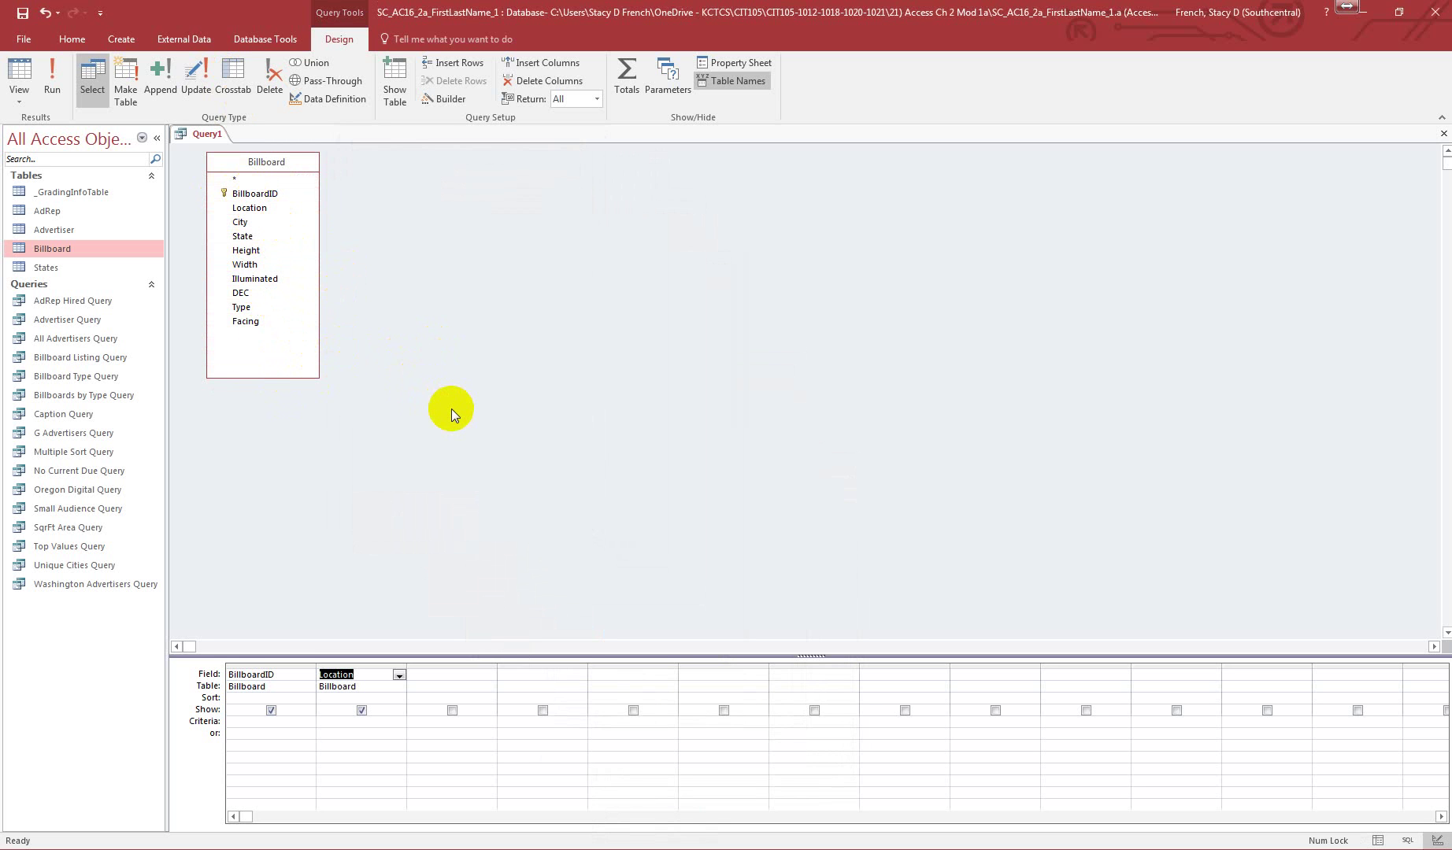
{"action": "left_click", "coordinate": [241, 295]}
{"action": "double_click", "coordinate": [241, 294]}
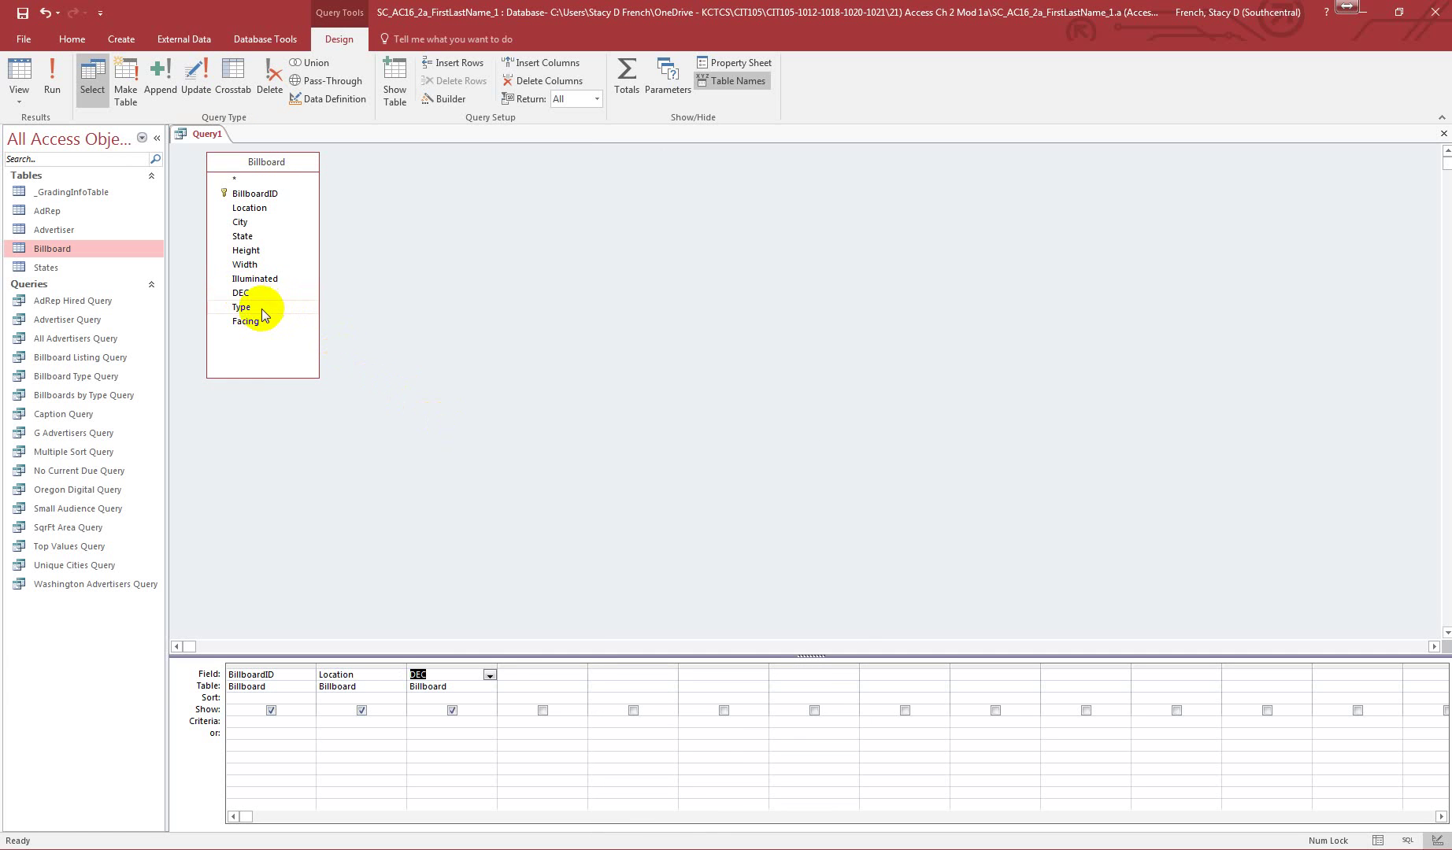
{"action": "double_click", "coordinate": [244, 223]}
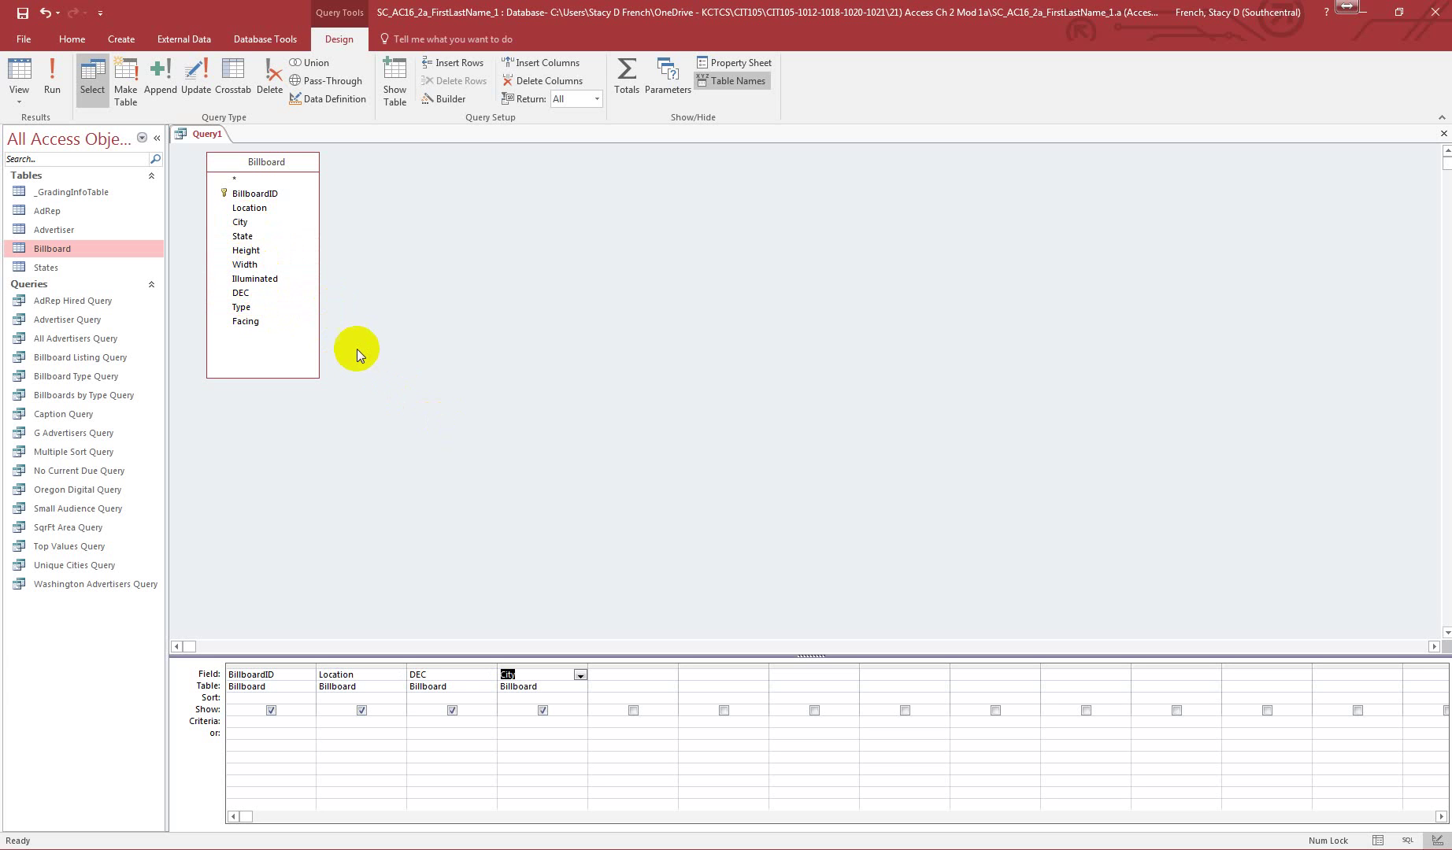
{"action": "double_click", "coordinate": [248, 235]}
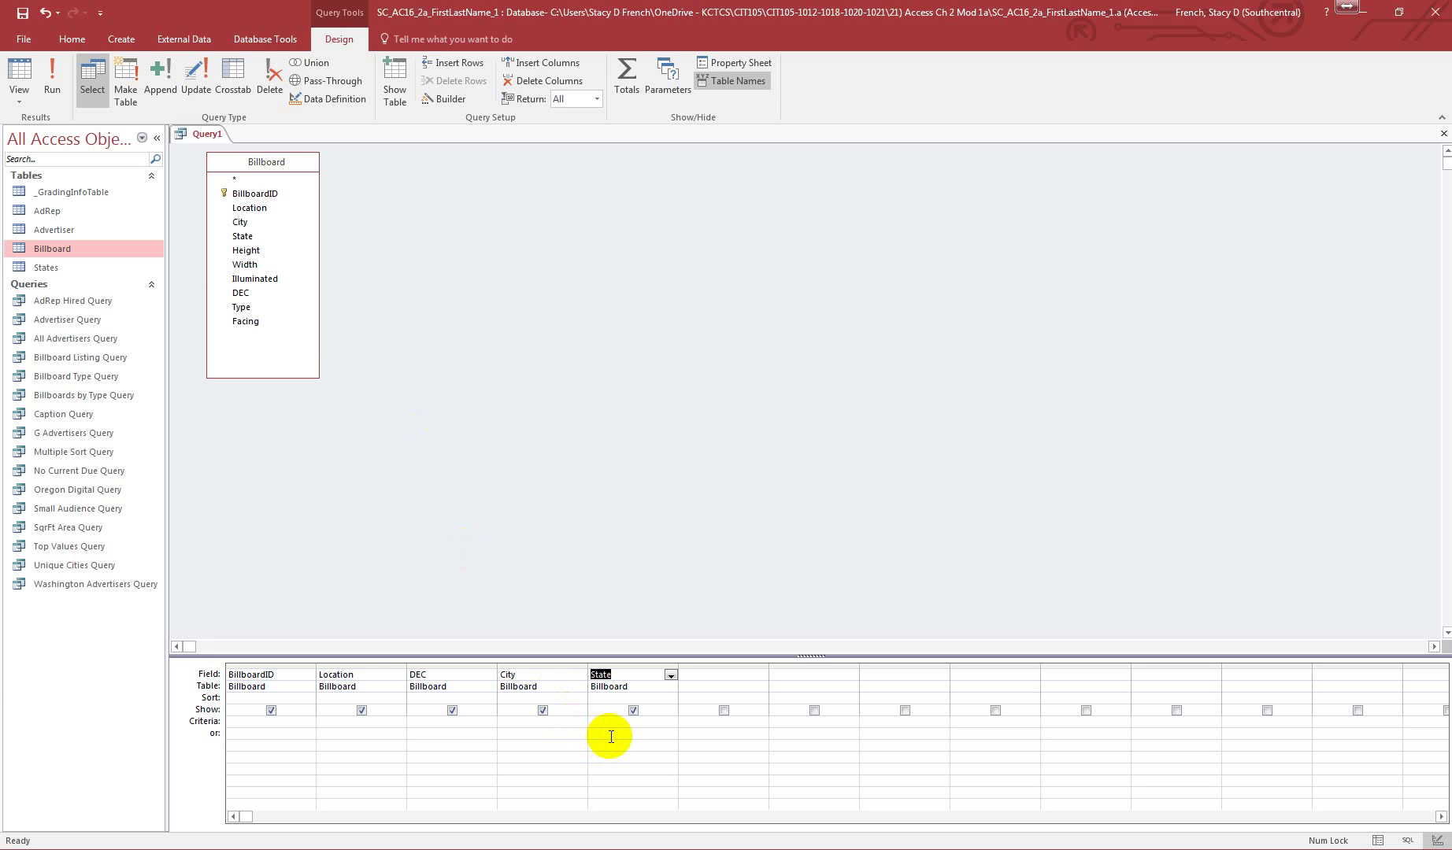
Enter [Enter State] as the criterion for the City field and save the query as State Billboard Query
{"action": "left_click", "coordinate": [532, 724]}
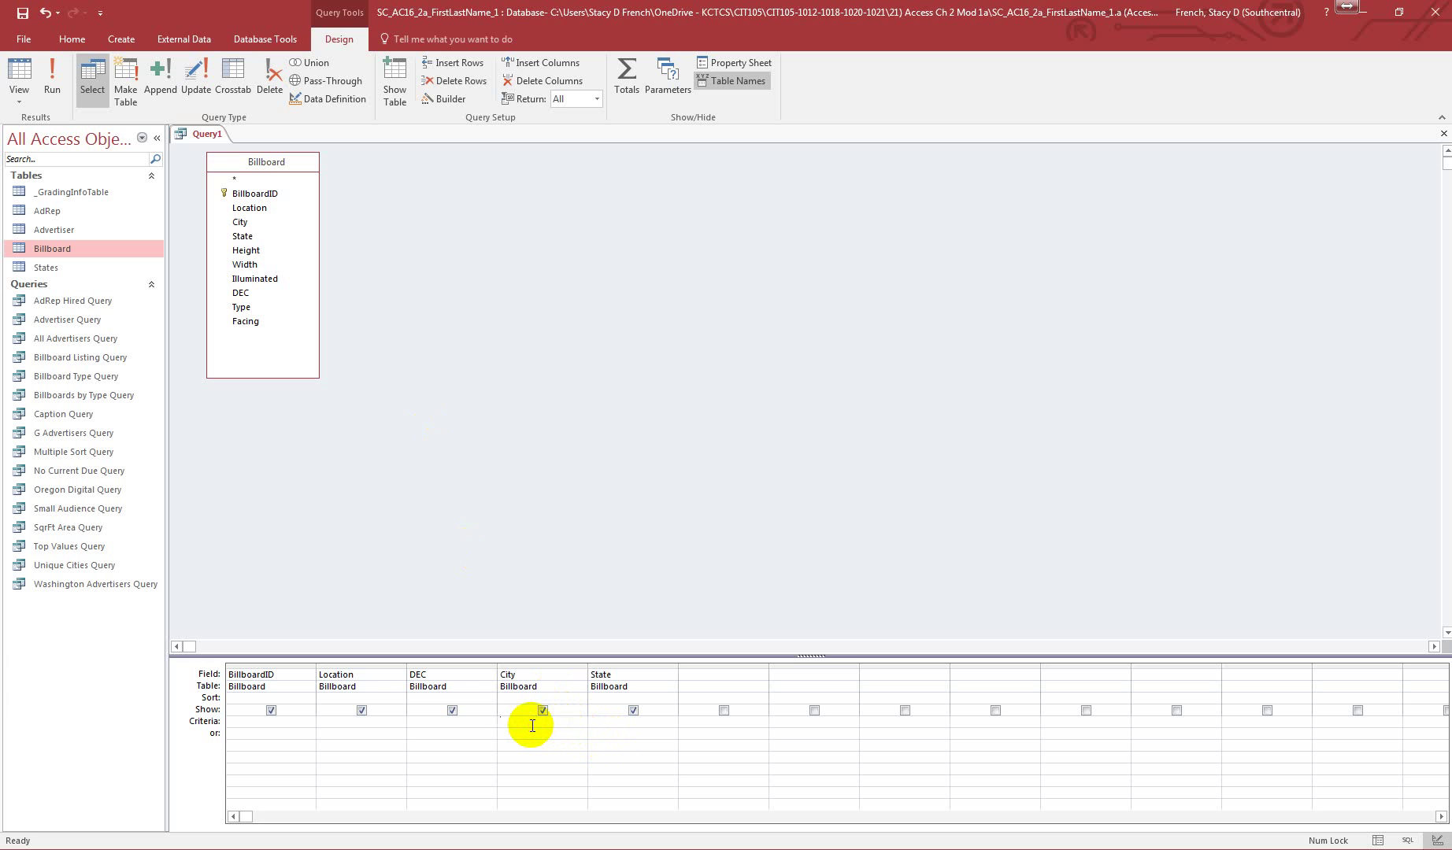
{"action": "type", "text": "[Enter State]"}
{"action": "right_click", "coordinate": [196, 135]}
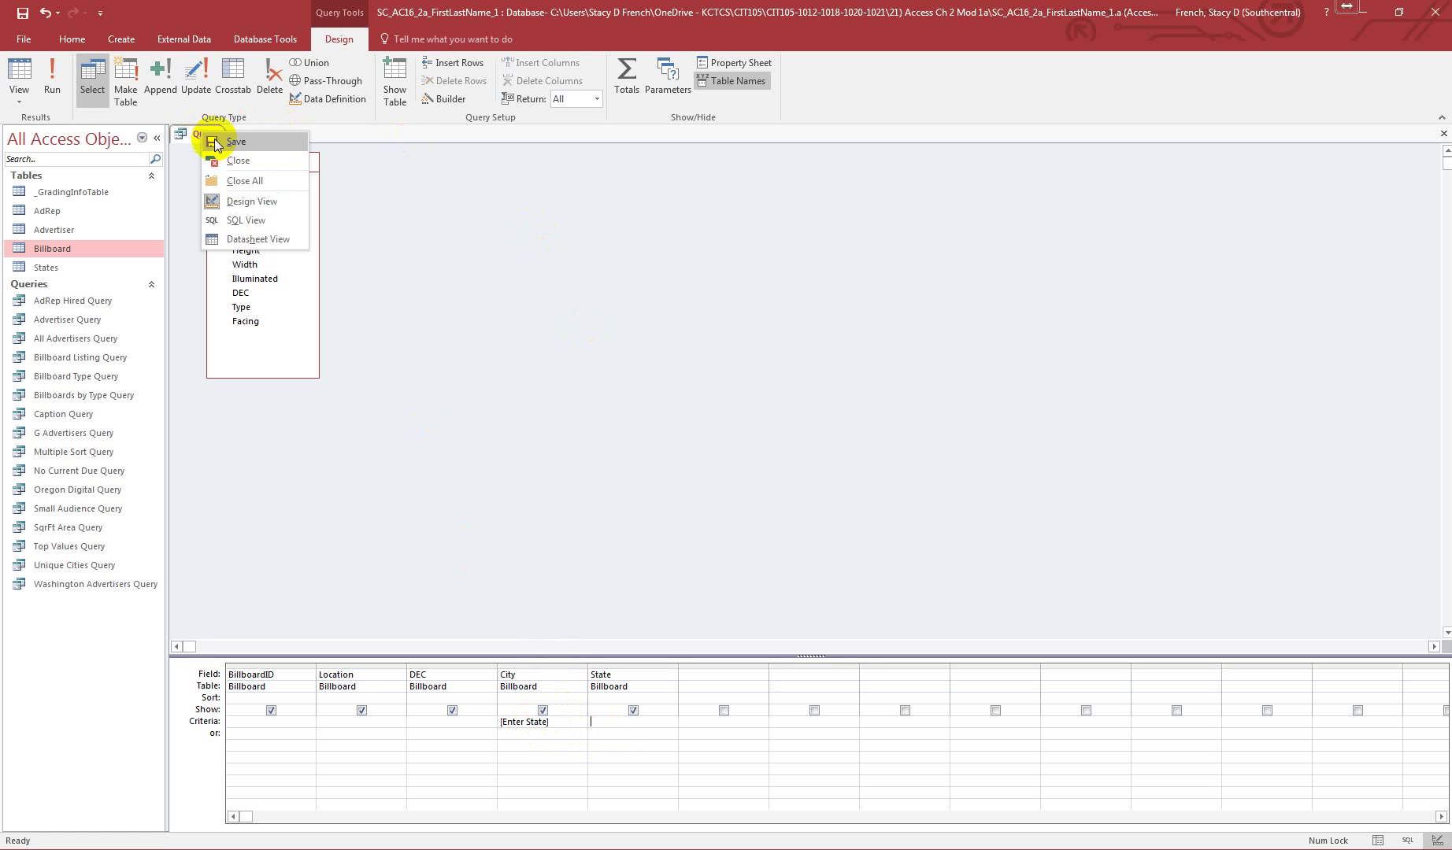
{"action": "left_click", "coordinate": [237, 143]}
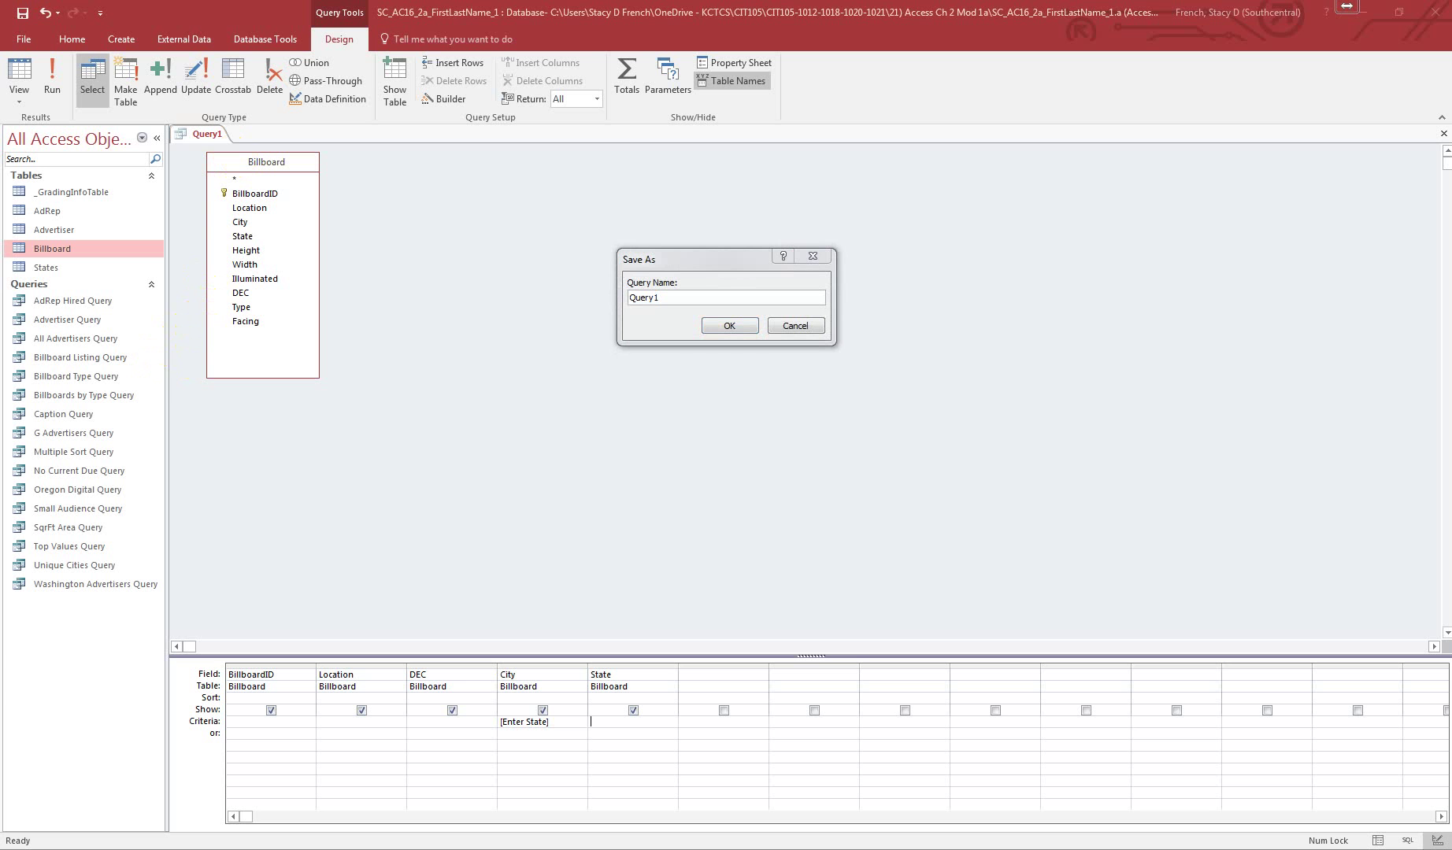
{"action": "left_click", "coordinate": [560, 301]}
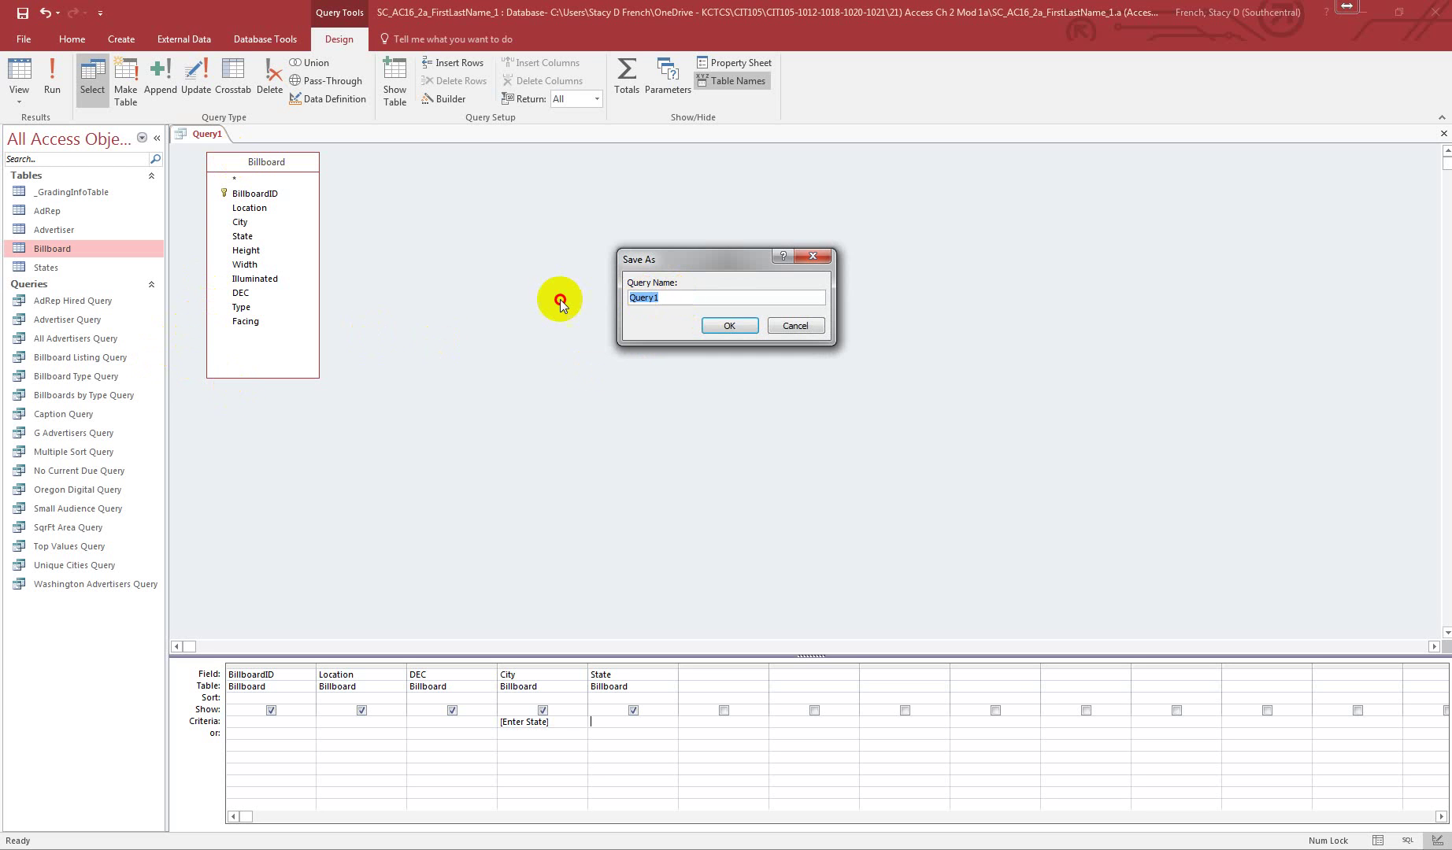
{"action": "type", "text": "State Billboard Query"}
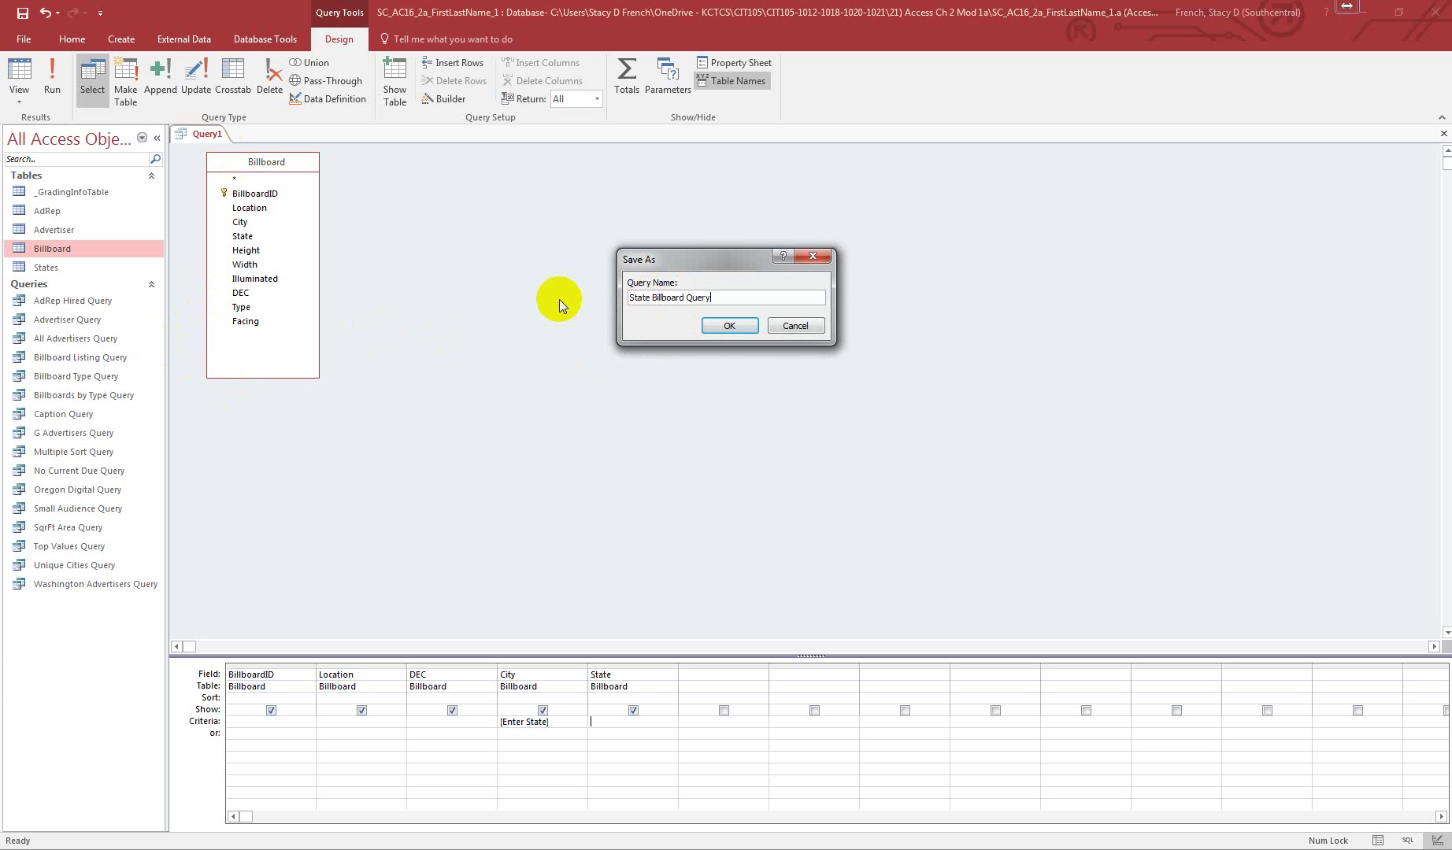
{"action": "left_click", "coordinate": [729, 326]}
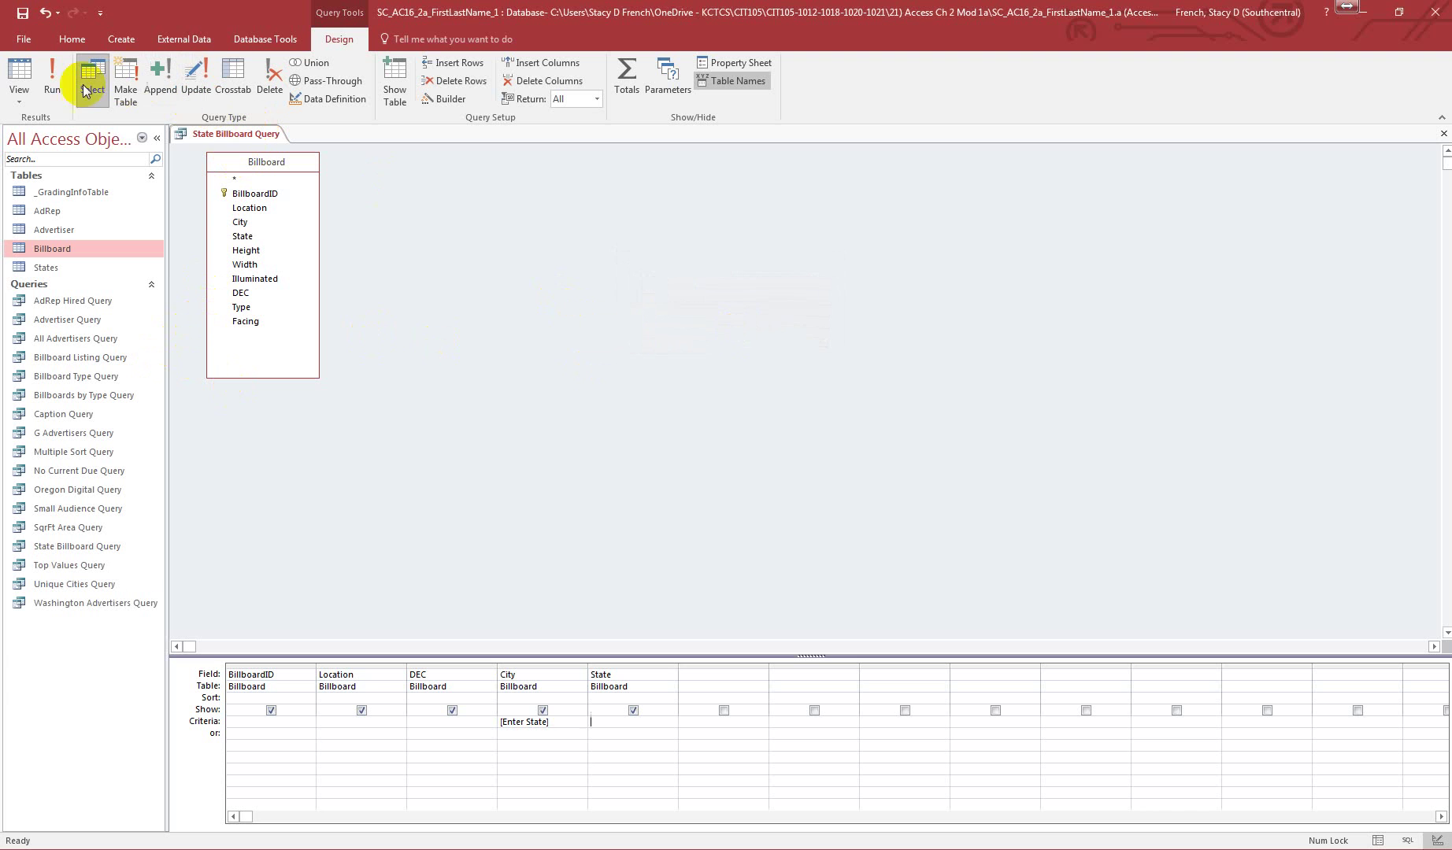
Run the State Billboard Query with WY as the Enter State parameter value
{"action": "left_click", "coordinate": [47, 77]}
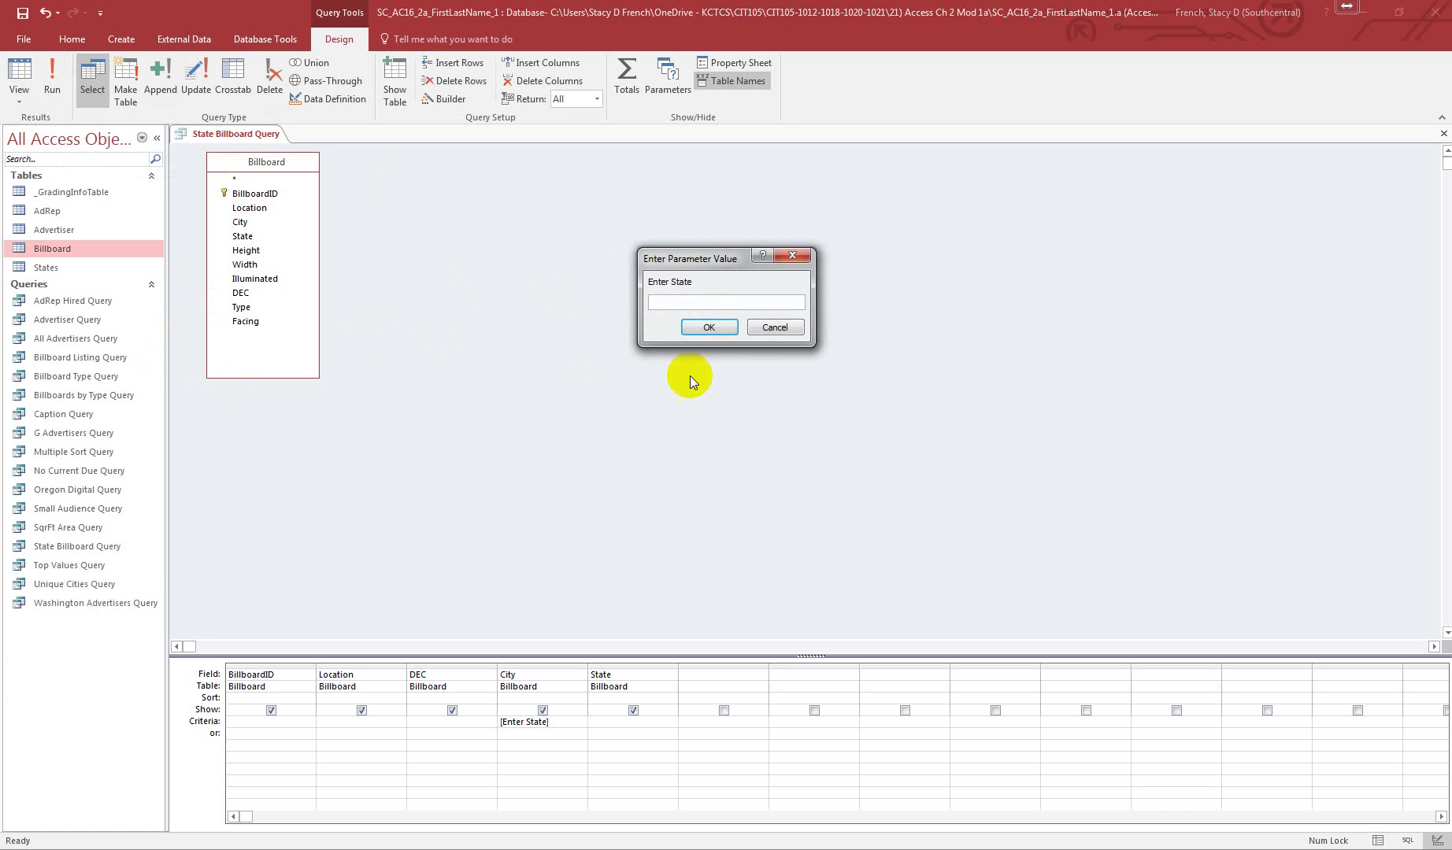
{"action": "left_click", "coordinate": [710, 304]}
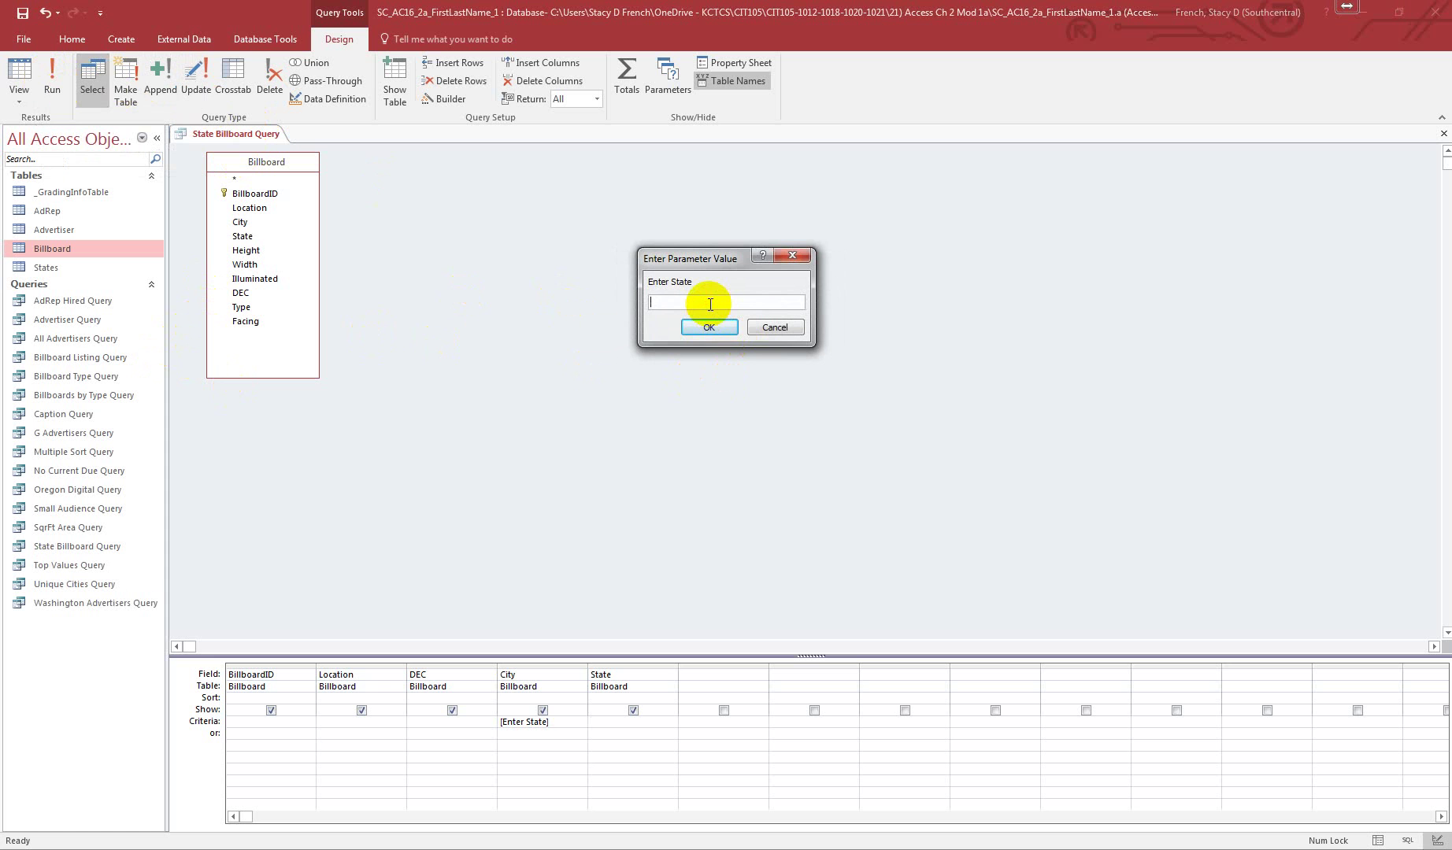
{"action": "type", "text": "WY"}
{"action": "left_click", "coordinate": [715, 326]}
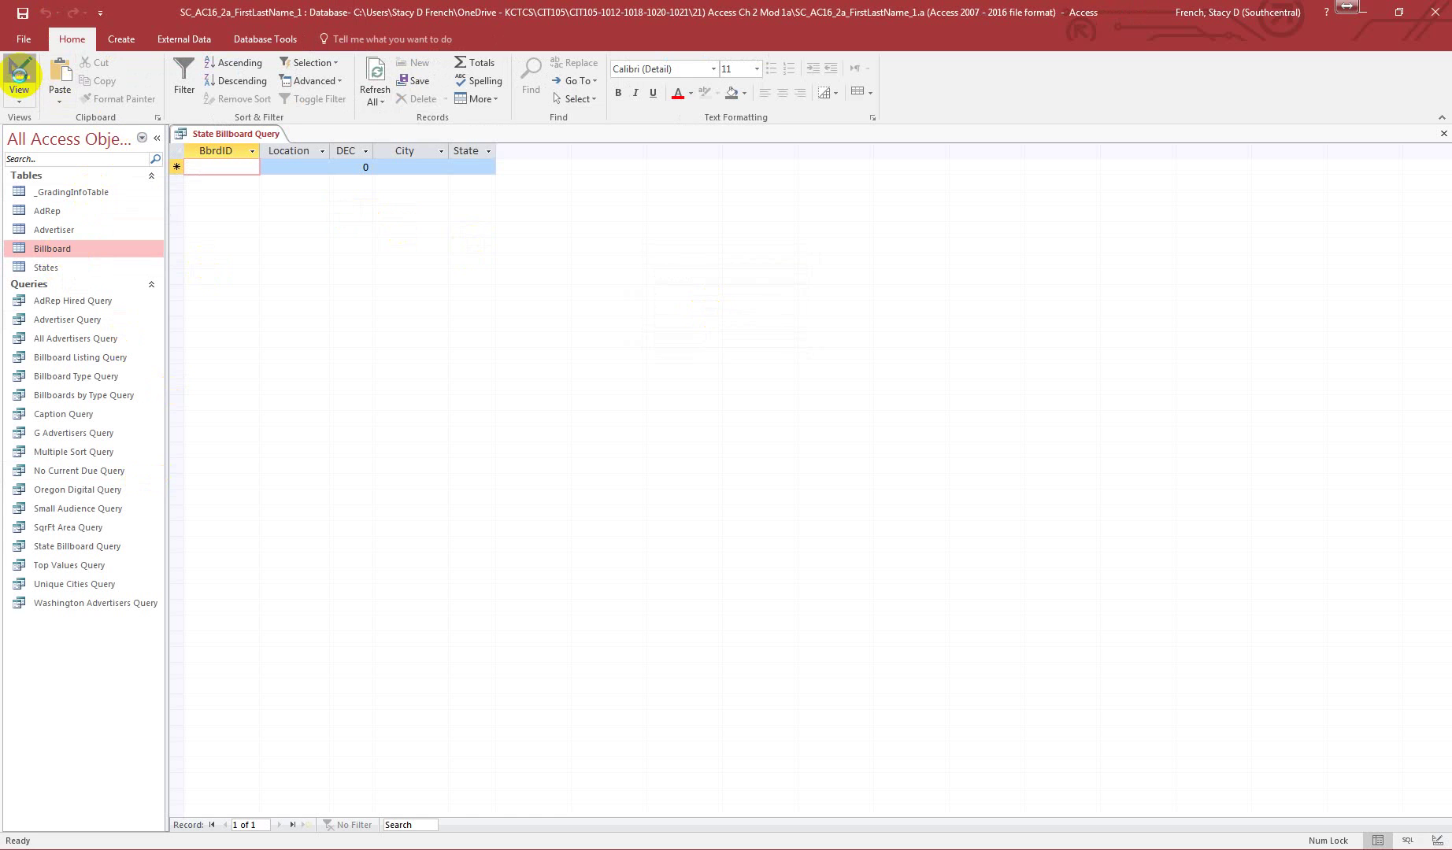
Return the State Billboard Query to Design View and move the [Enter State] criterion from the City field to the State field
{"action": "left_click", "coordinate": [19, 79]}
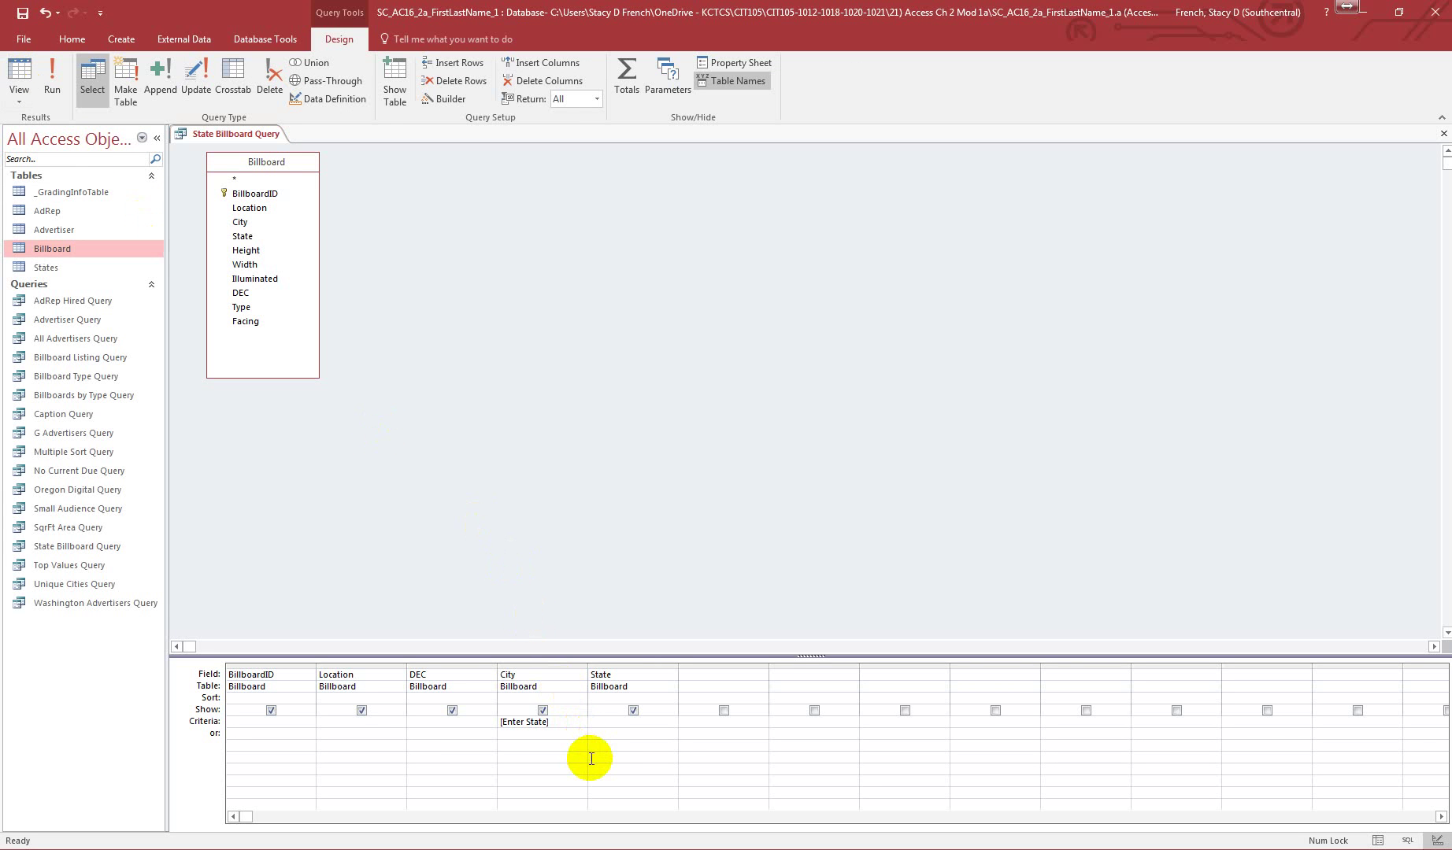
{"action": "left_click_drag", "start_coordinate": [554, 723], "coordinate": [485, 723]}
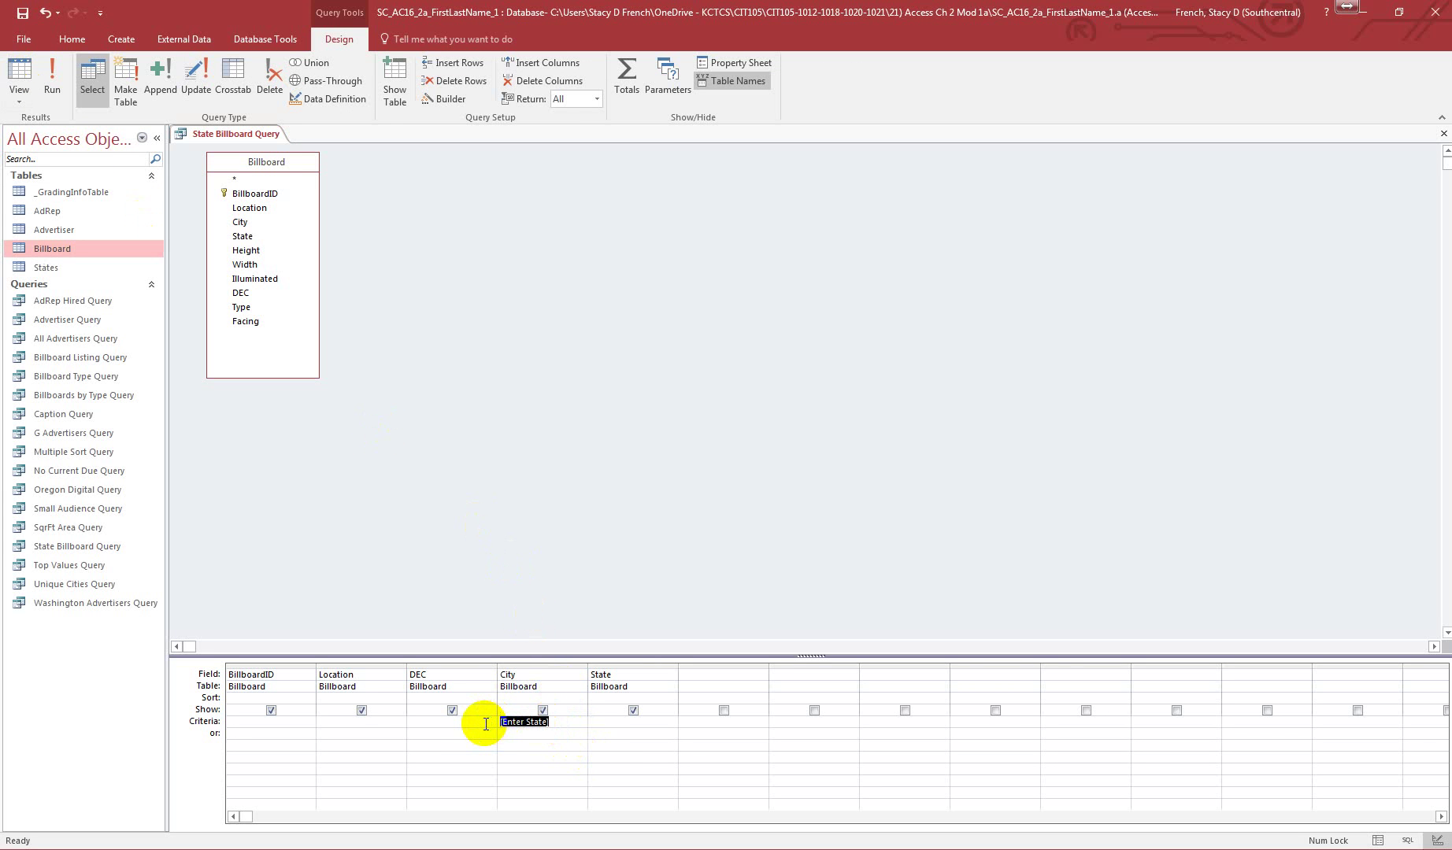
{"action": "right_click", "coordinate": [537, 721]}
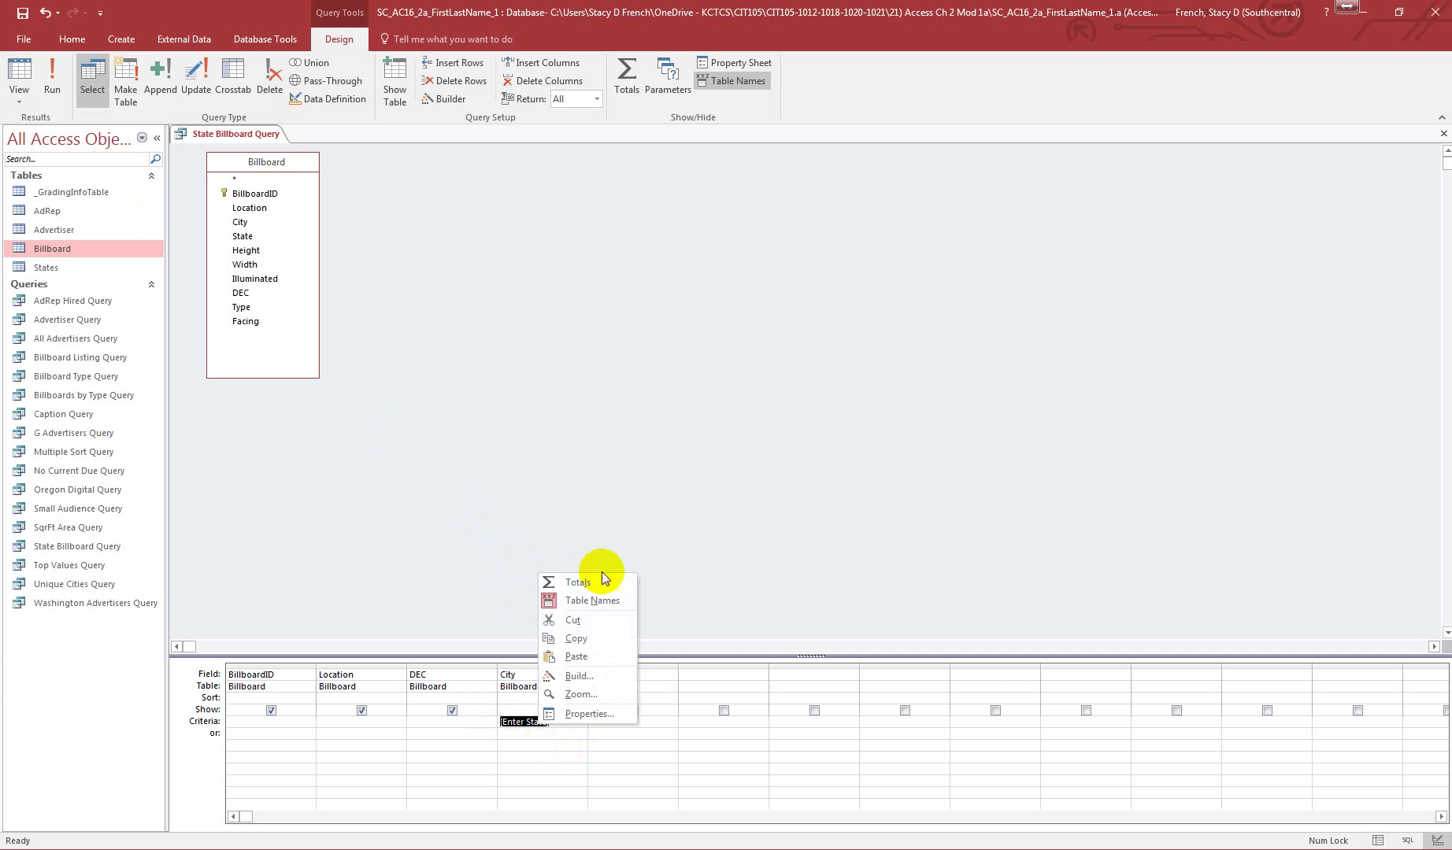
{"action": "left_click", "coordinate": [585, 621]}
{"action": "left_click", "coordinate": [614, 722]}
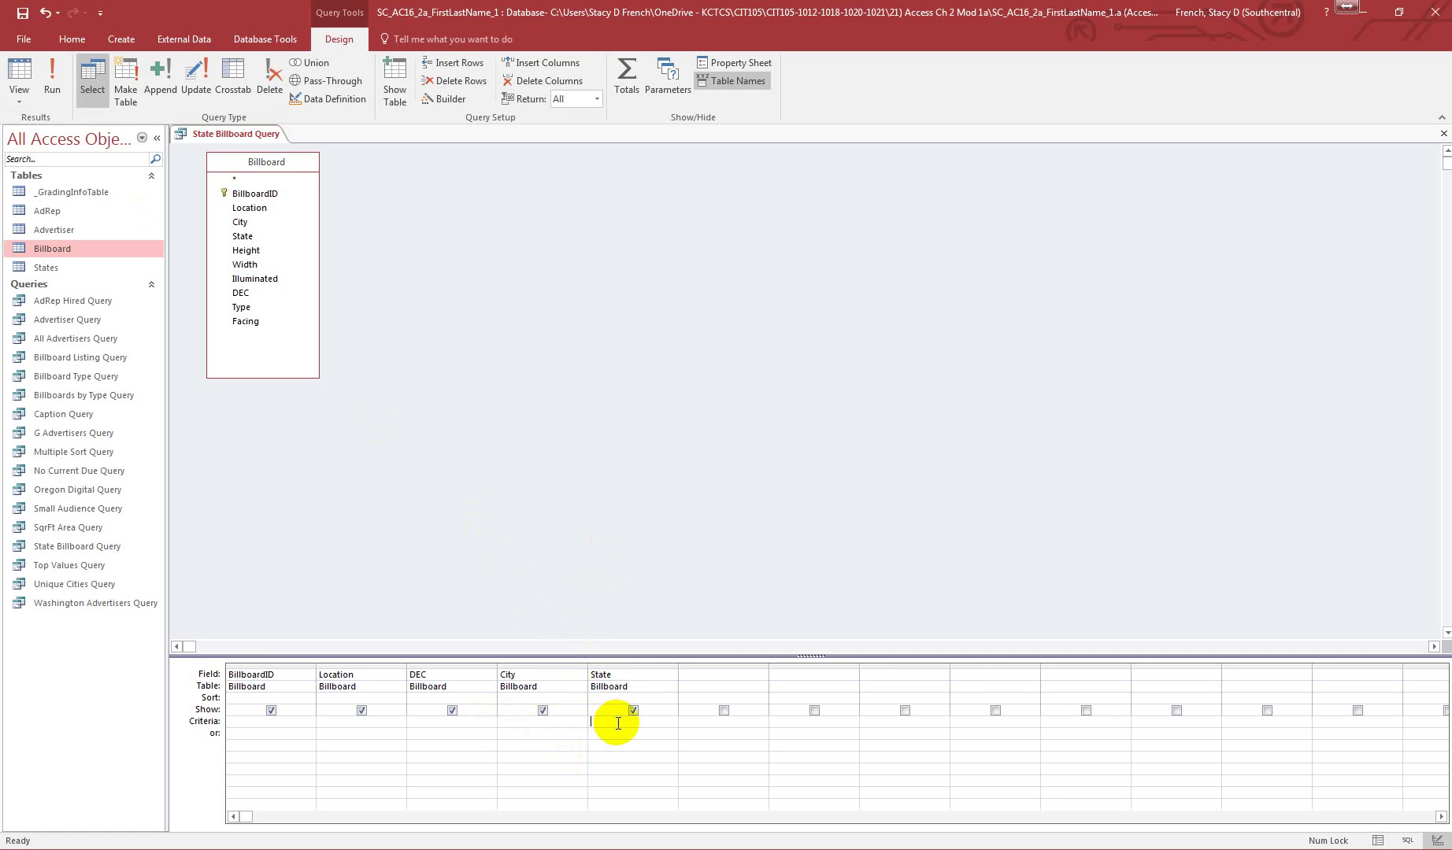
{"action": "key", "text": "ctrl+v"}
Run the State Billboard Query with WY as the Enter State value, and close it with its design changes saved
{"action": "left_click", "coordinate": [56, 82]}
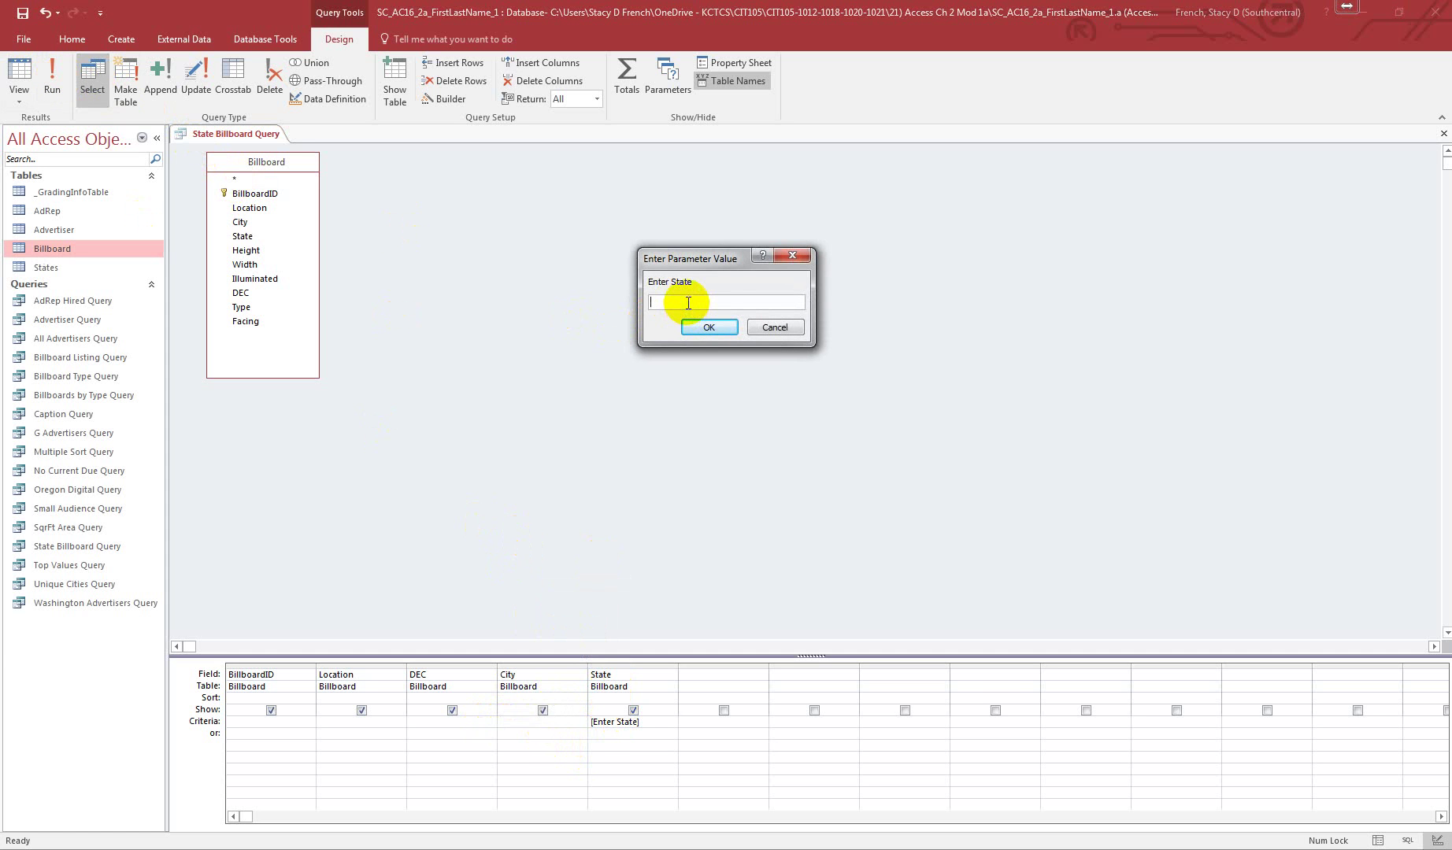
{"action": "type", "text": "WY"}
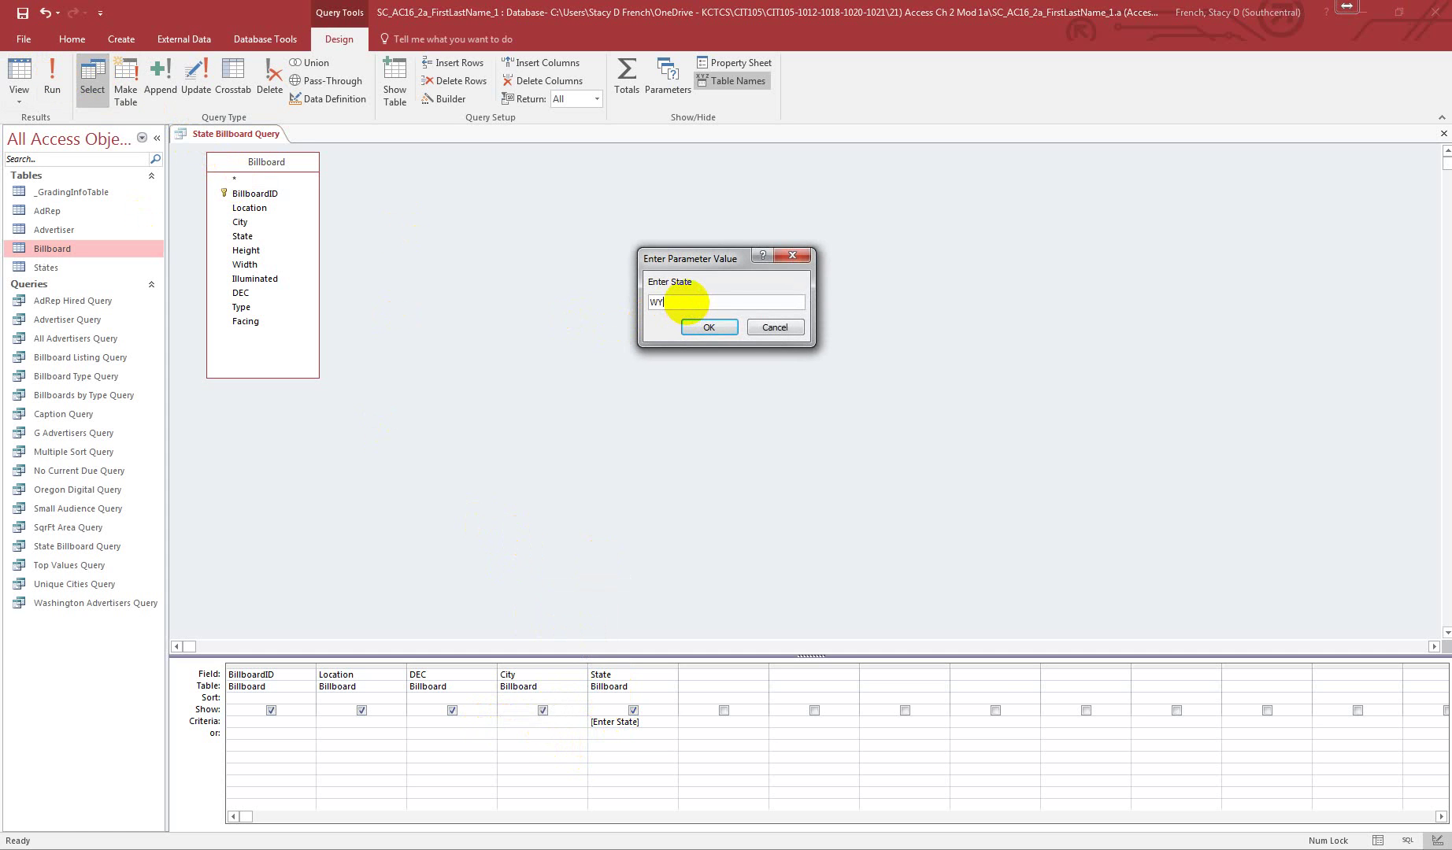
{"action": "left_click", "coordinate": [711, 327]}
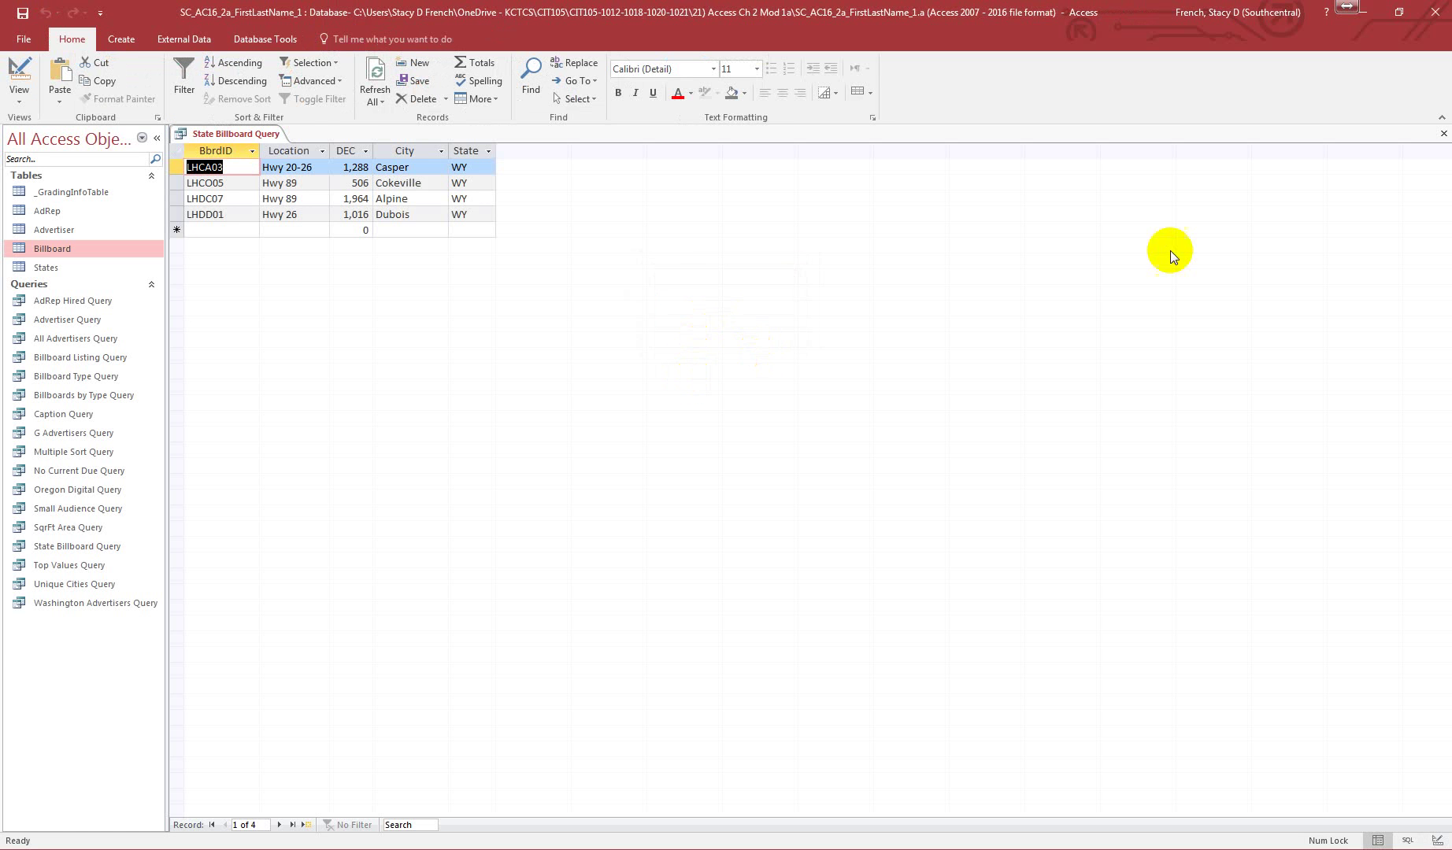
{"action": "left_click", "coordinate": [1443, 133]}
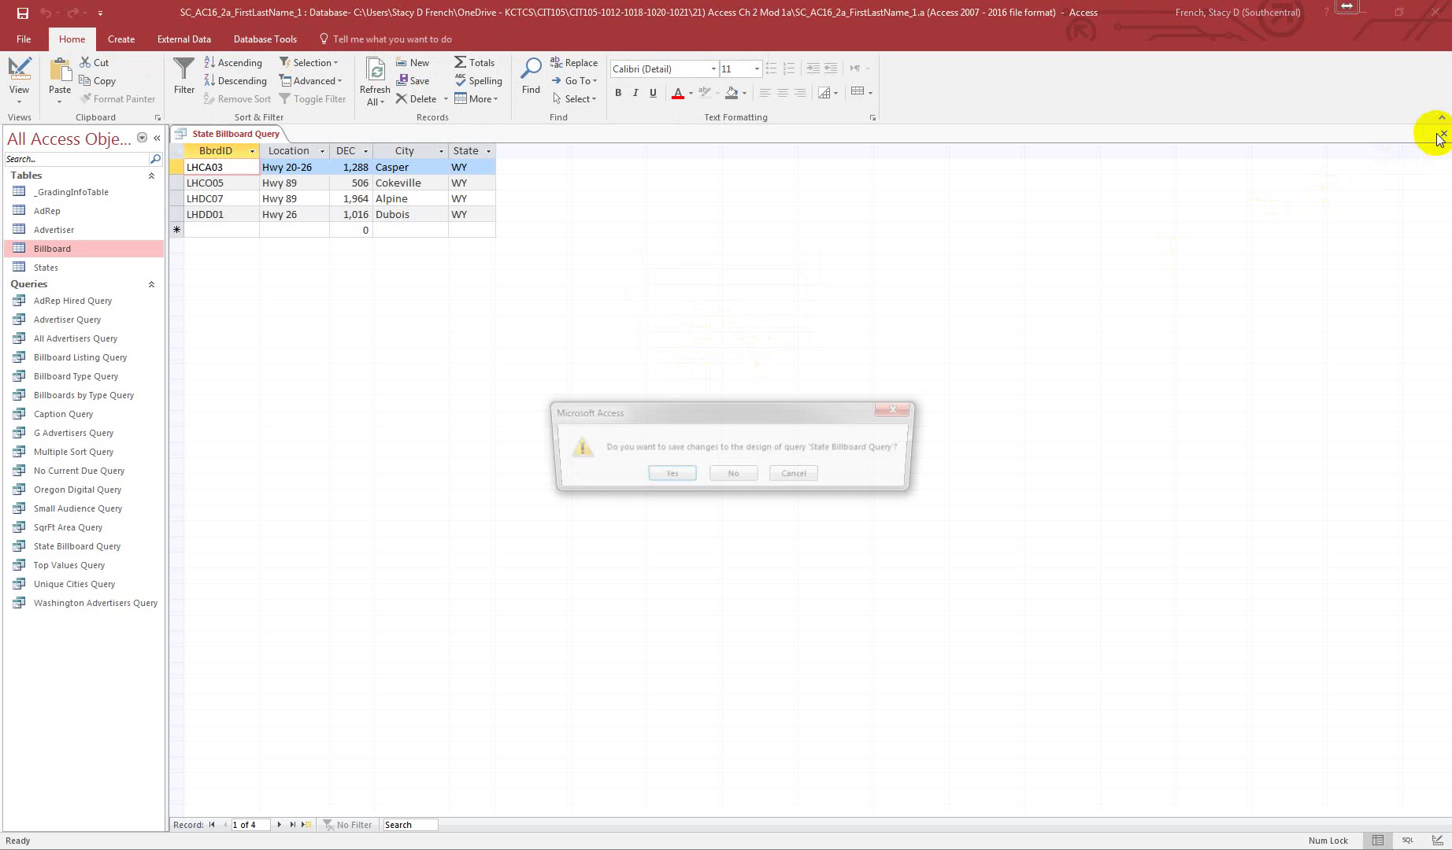
{"action": "left_click", "coordinate": [668, 477]}
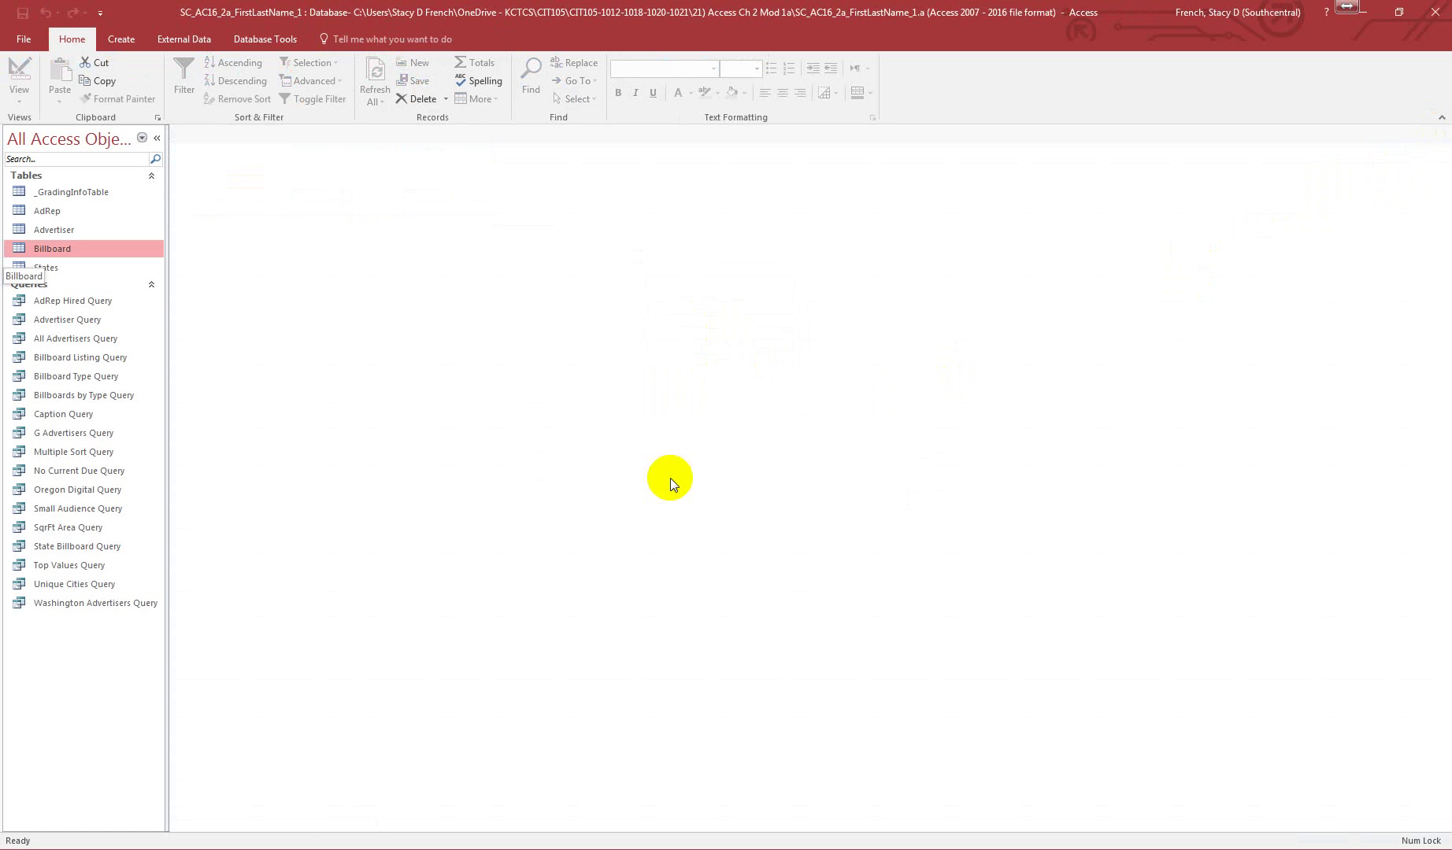
Create a new query in Design View with the AdRep and Advertiser tables as its sources
{"action": "left_click", "coordinate": [120, 39]}
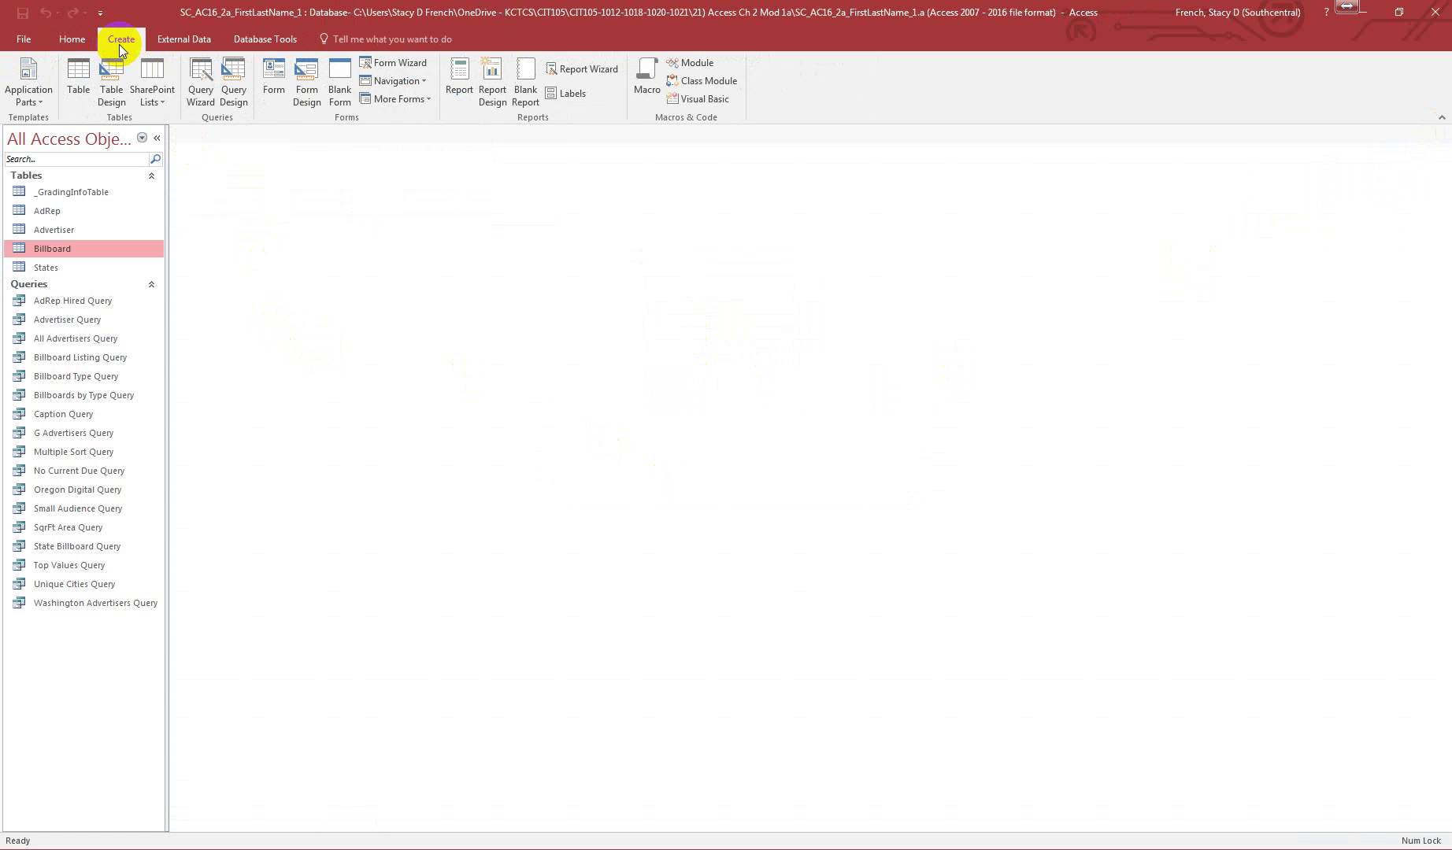
{"action": "left_click", "coordinate": [234, 83]}
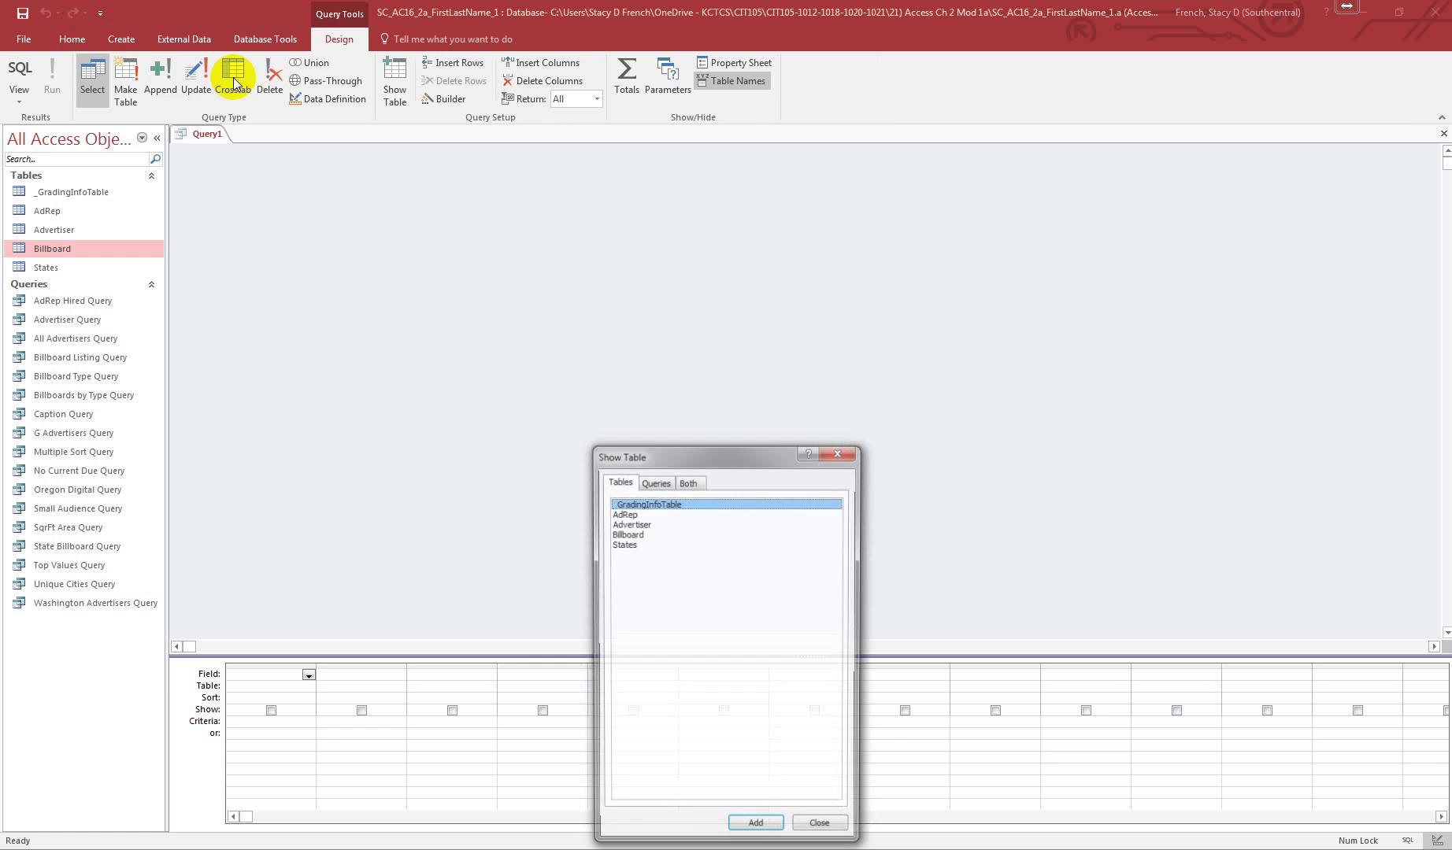
{"action": "left_click_drag", "start_coordinate": [671, 451], "coordinate": [335, 178]}
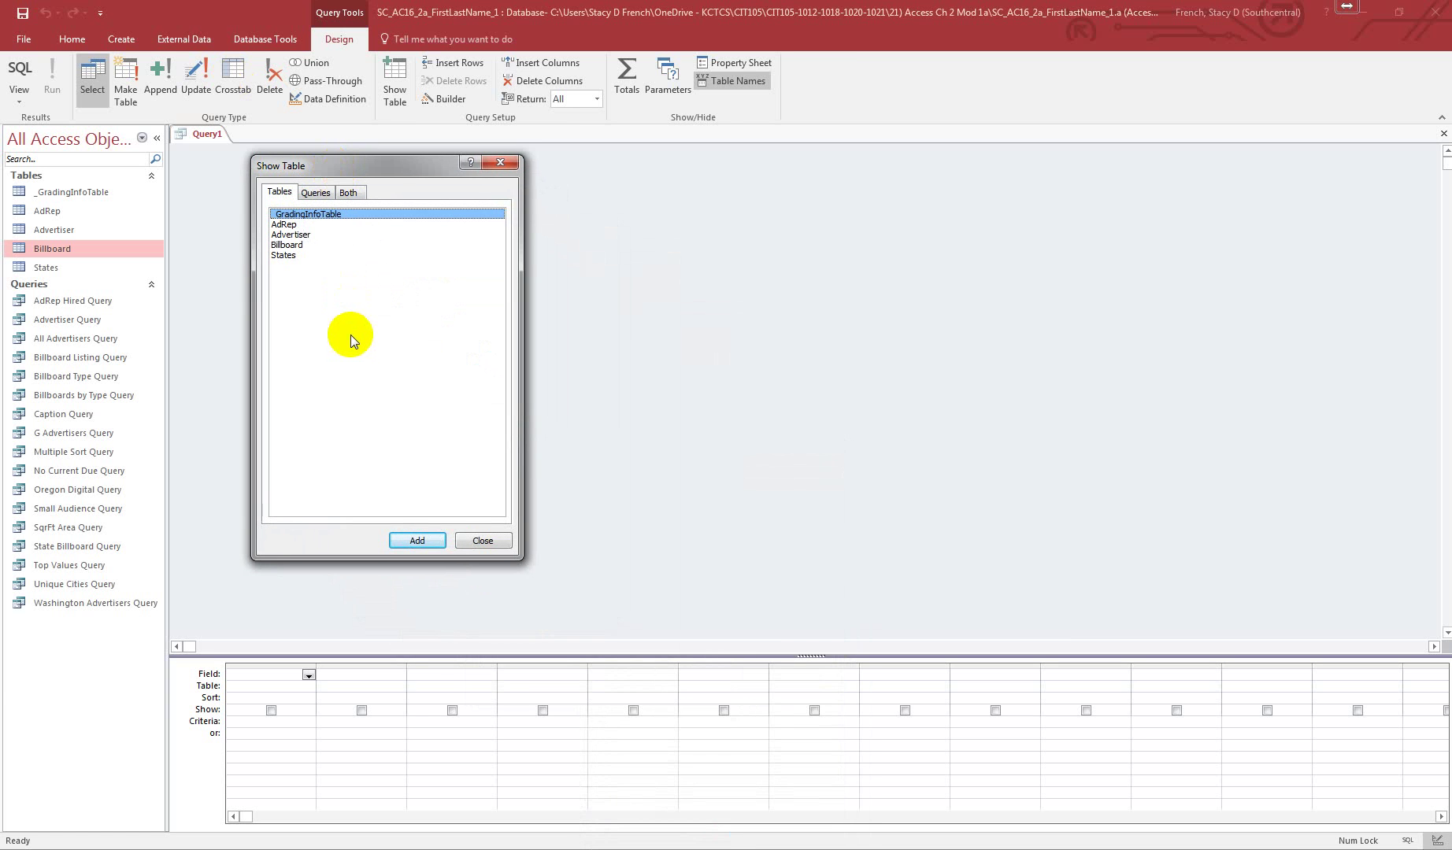
{"action": "double_click", "coordinate": [291, 224]}
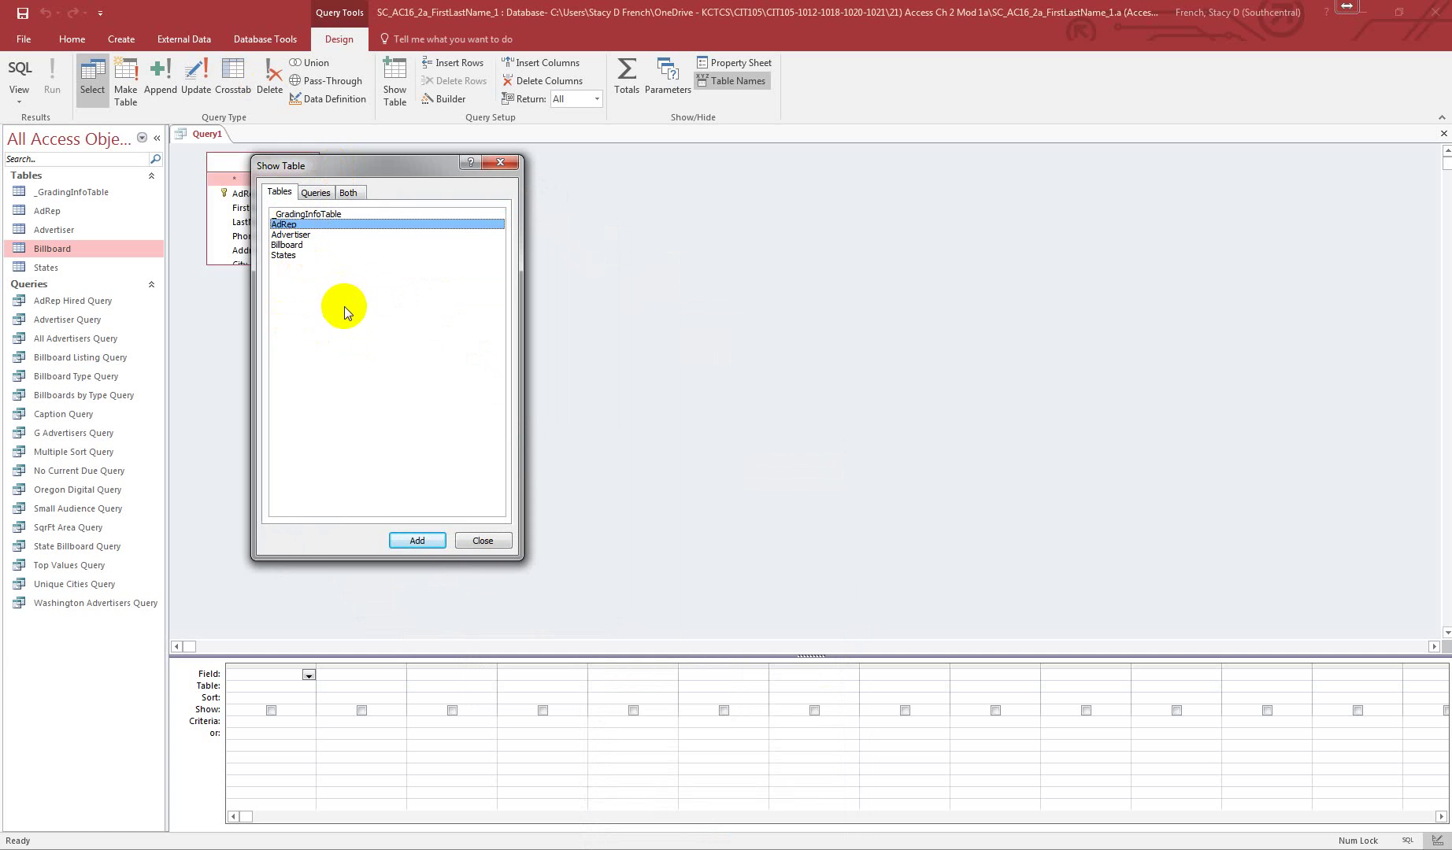
{"action": "double_click", "coordinate": [298, 235]}
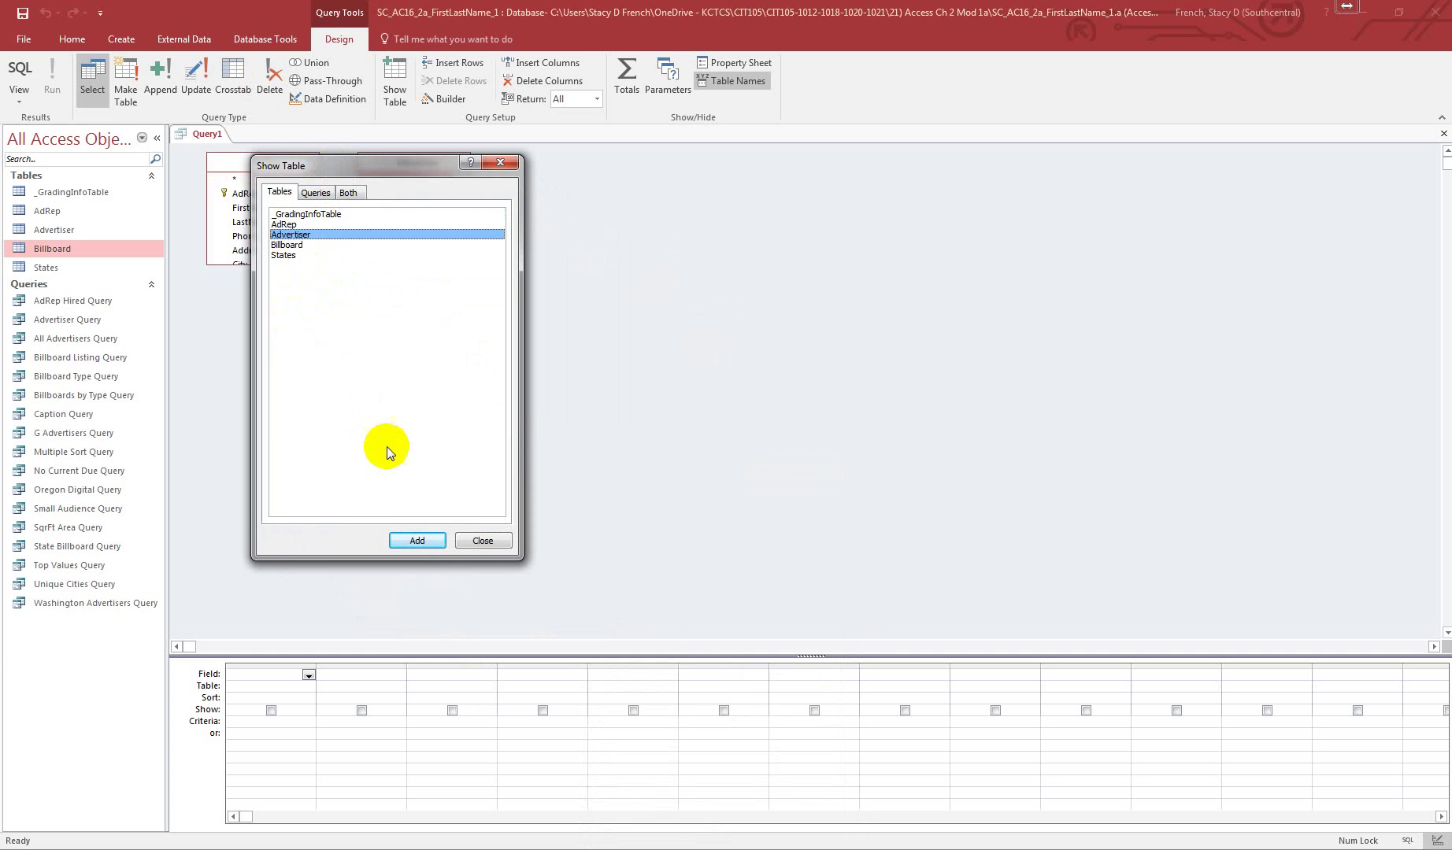
{"action": "left_click", "coordinate": [477, 541]}
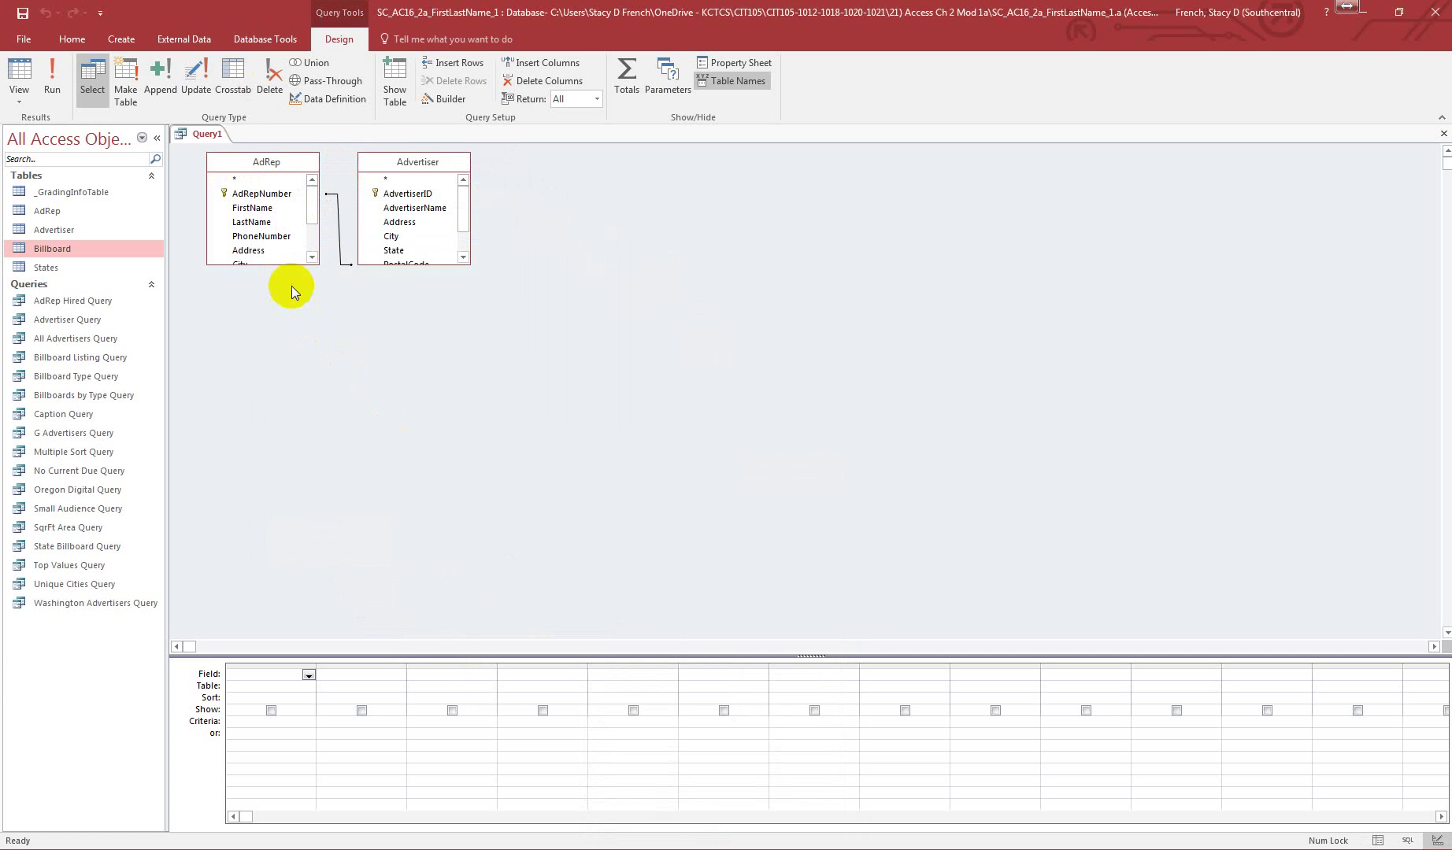
Add AdvertiserName from the Advertiser table and FirstName, LastName and PhoneNumber from the AdRep table to the design grid
{"action": "left_click_drag", "start_coordinate": [270, 266], "coordinate": [272, 356]}
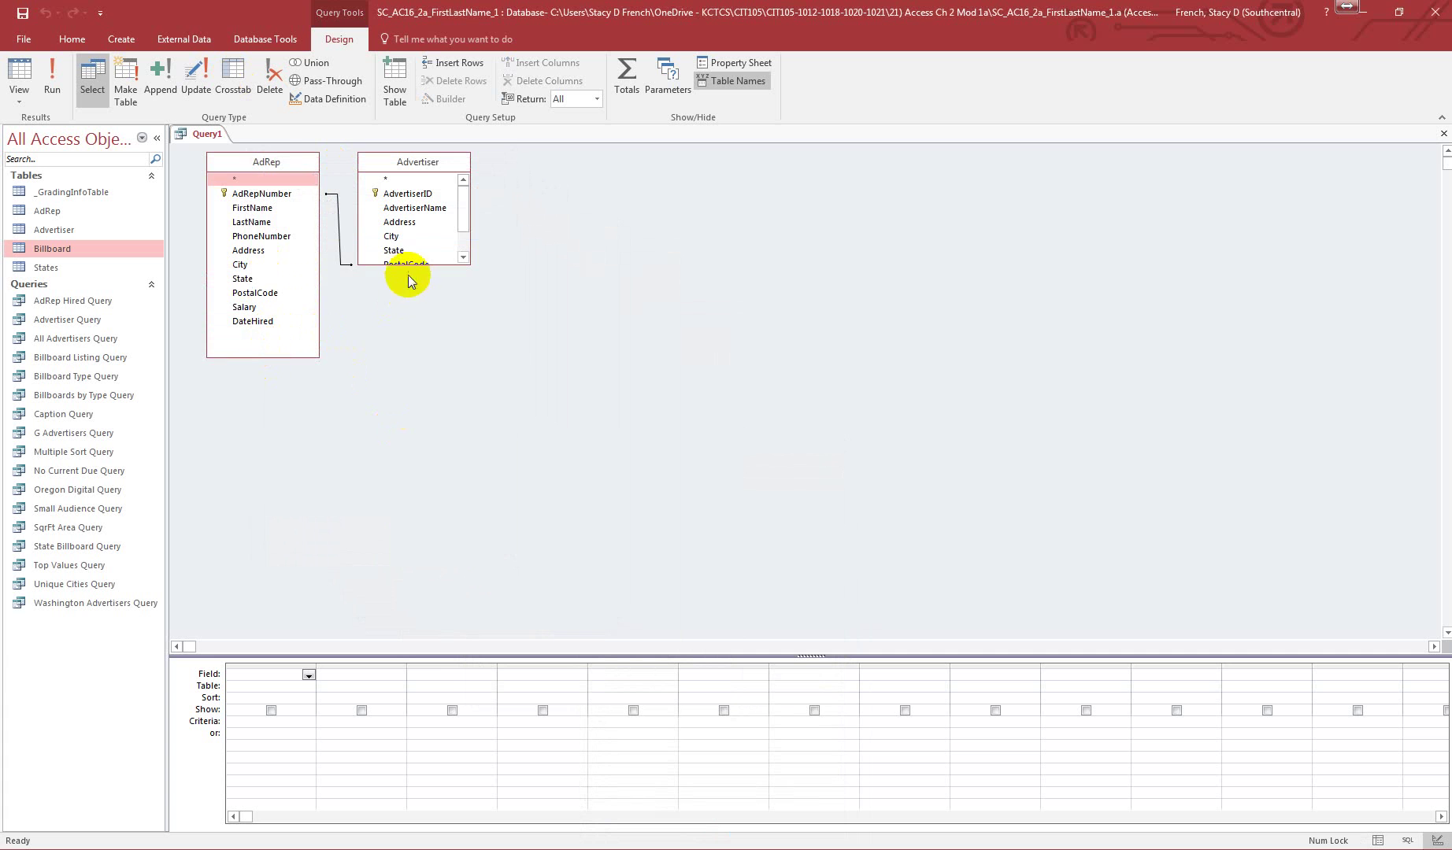
{"action": "left_click_drag", "start_coordinate": [413, 264], "coordinate": [417, 333]}
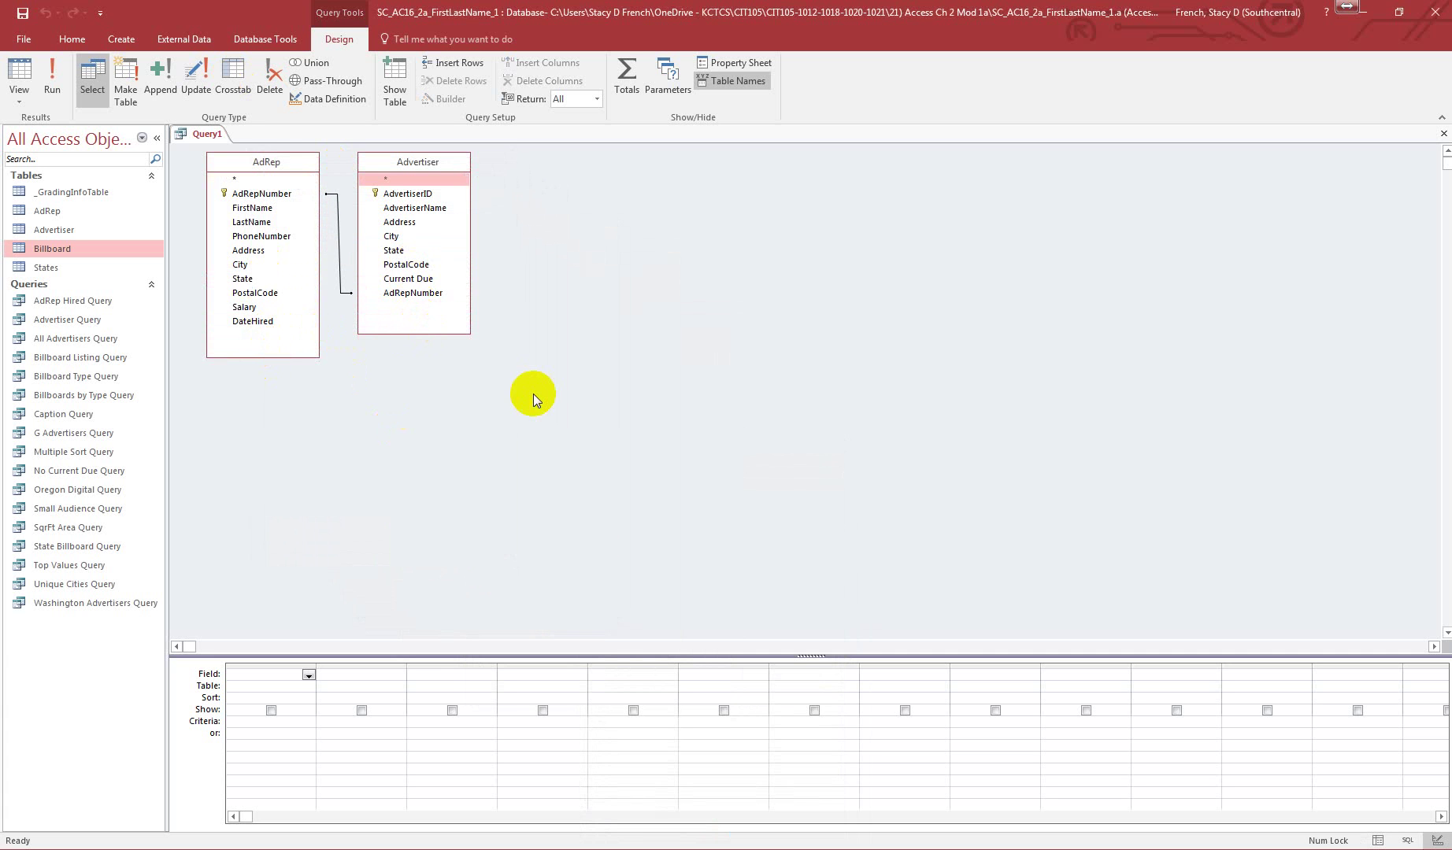
{"action": "left_click_drag", "start_coordinate": [602, 655], "coordinate": [581, 522]}
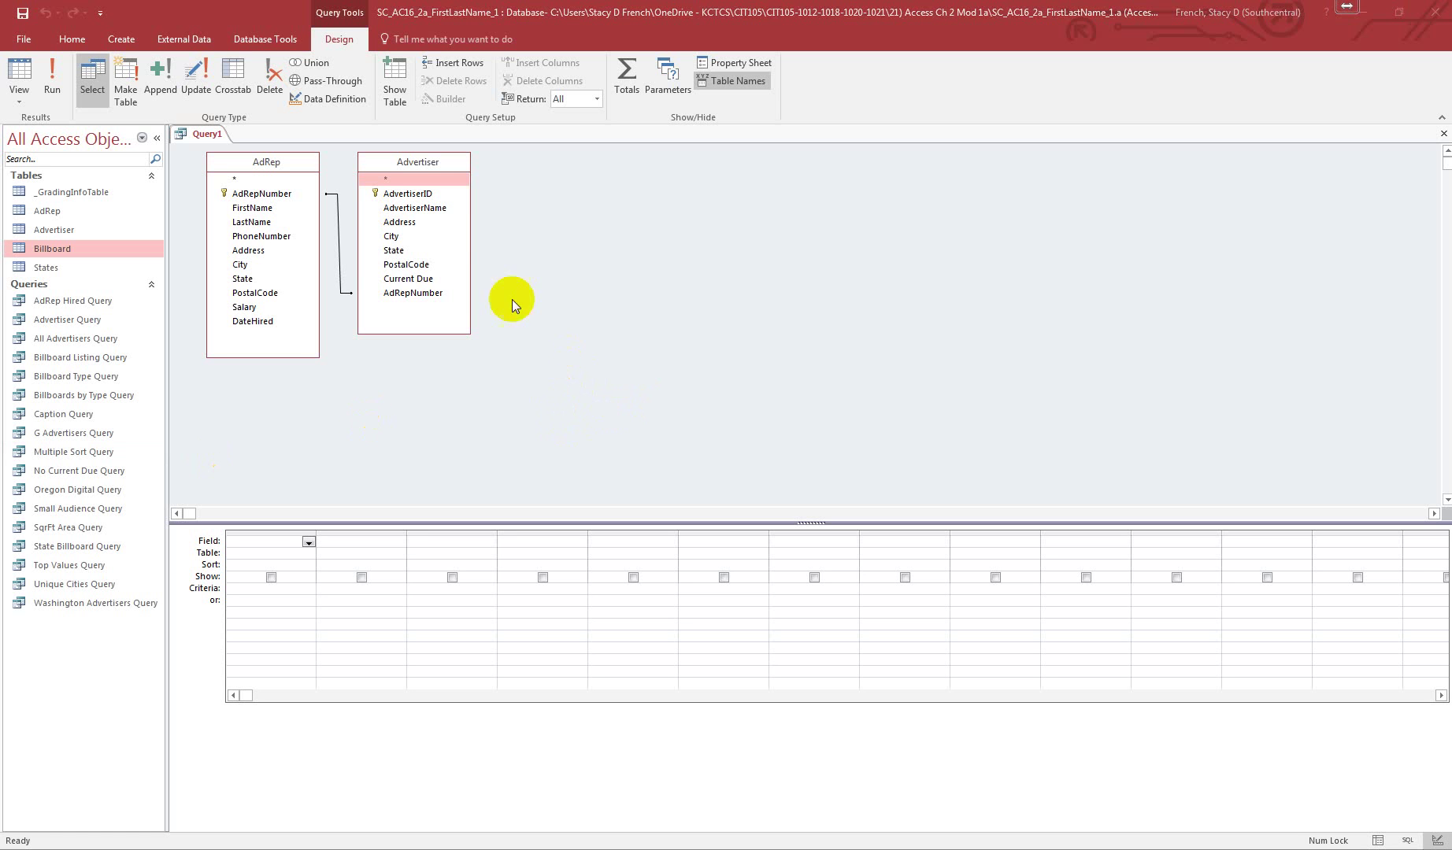
{"action": "double_click", "coordinate": [433, 209]}
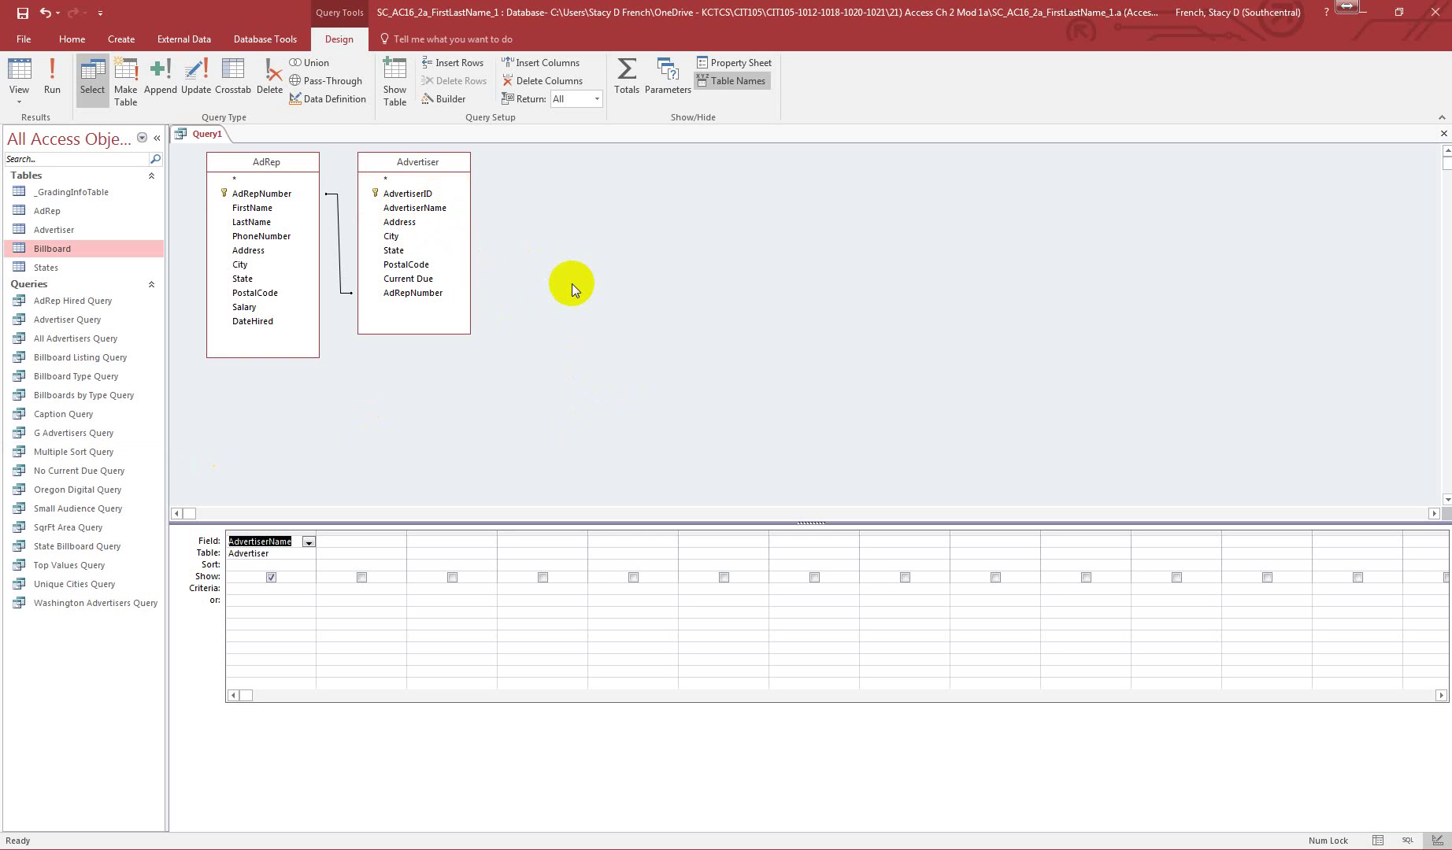
{"action": "double_click", "coordinate": [252, 209]}
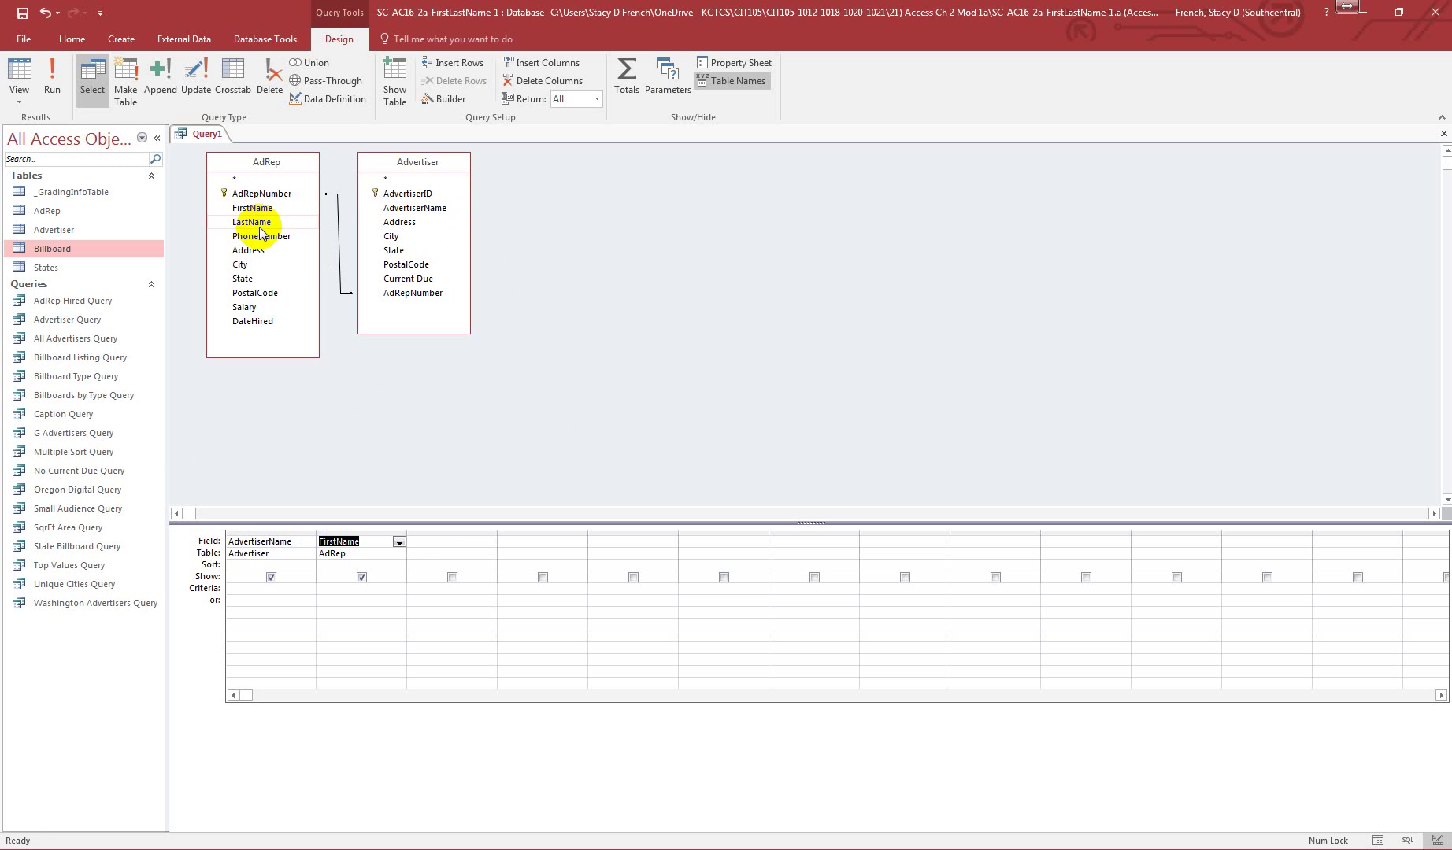
{"action": "double_click", "coordinate": [253, 222]}
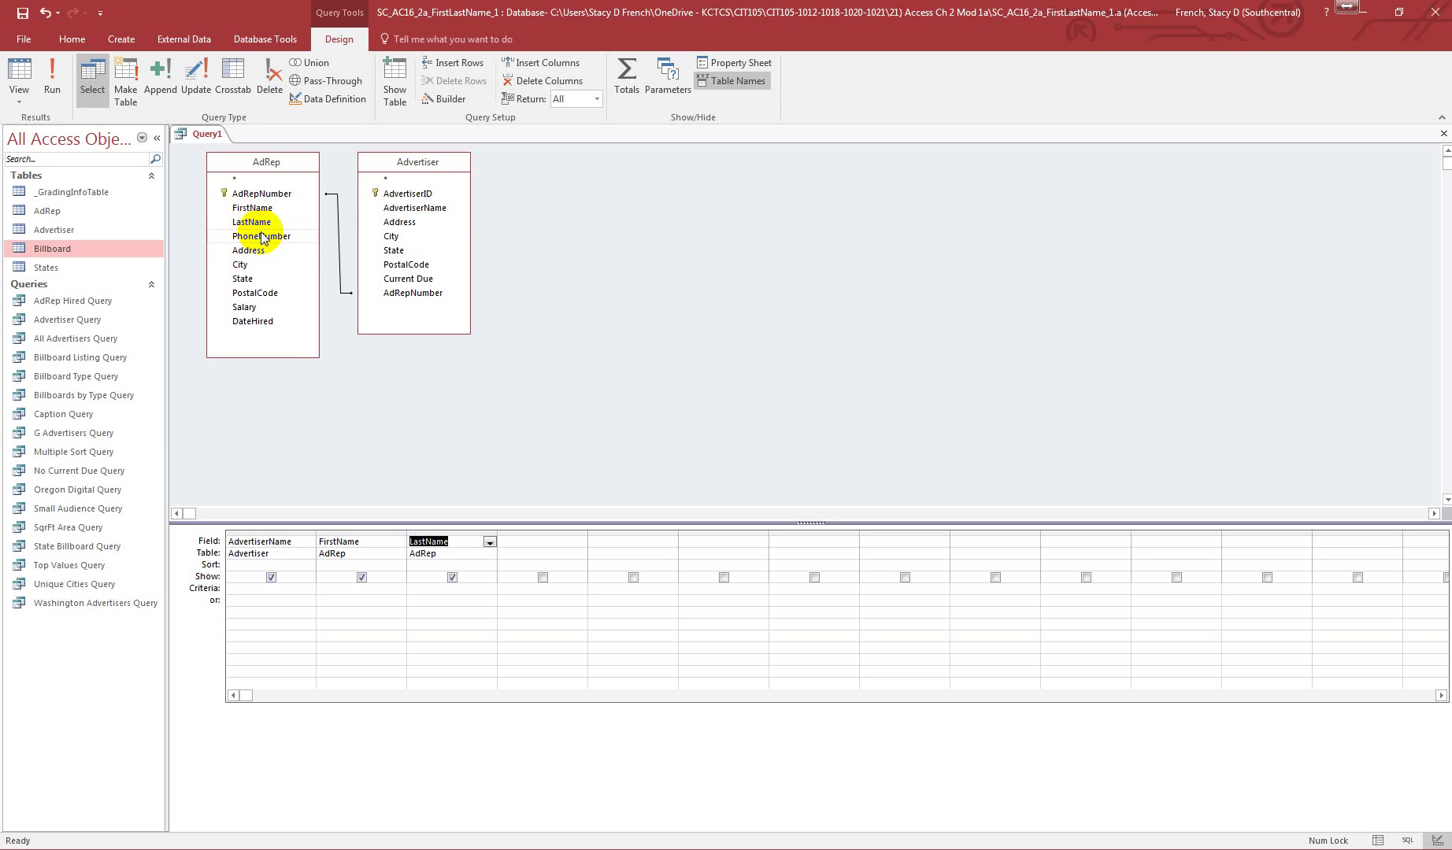
{"action": "double_click", "coordinate": [263, 236]}
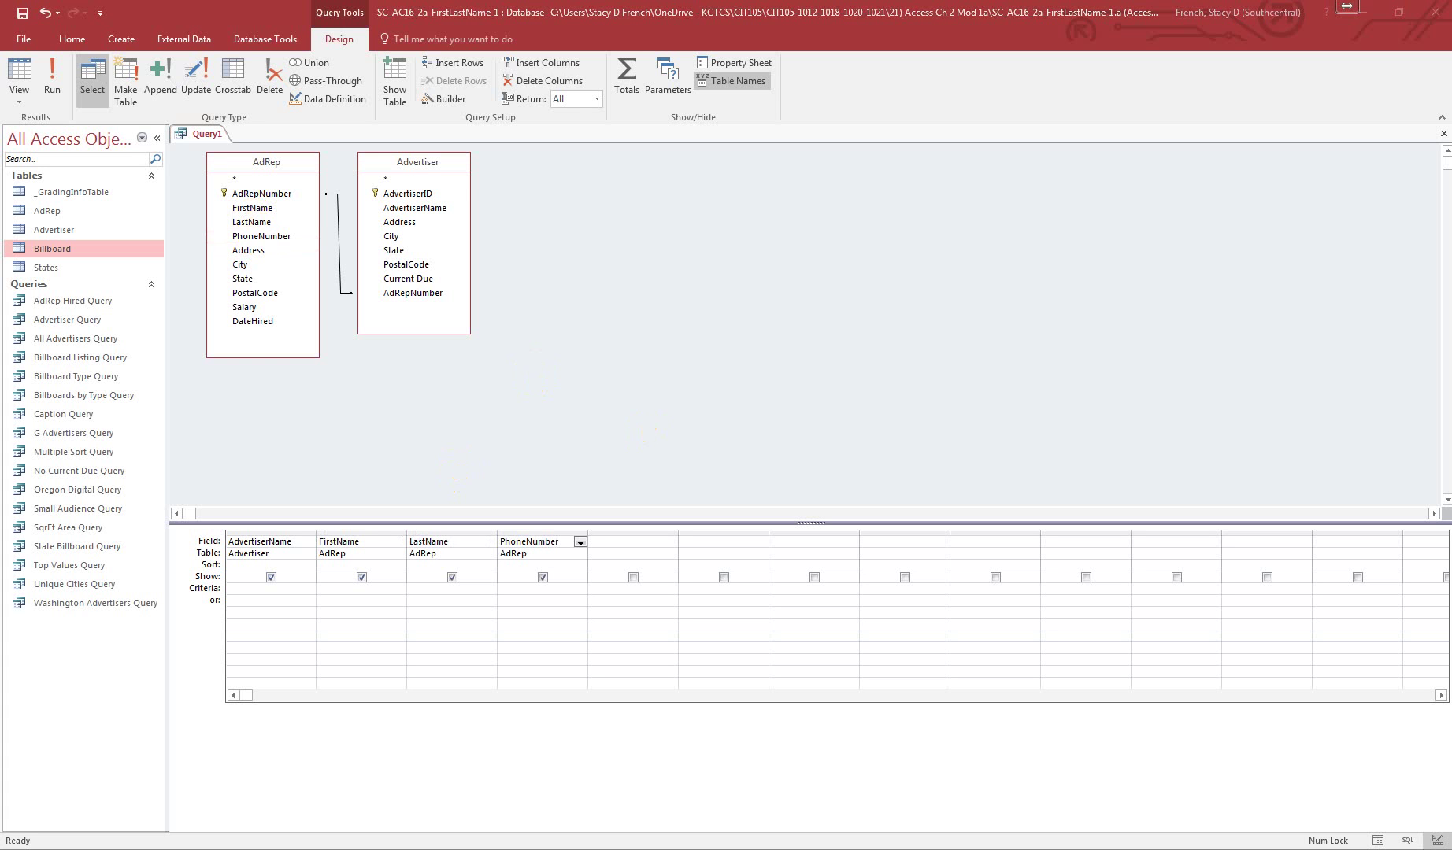
Save the query as AdRep-Advertiser Query and run it, closing the results
{"action": "right_click", "coordinate": [214, 132]}
{"action": "left_click", "coordinate": [265, 143]}
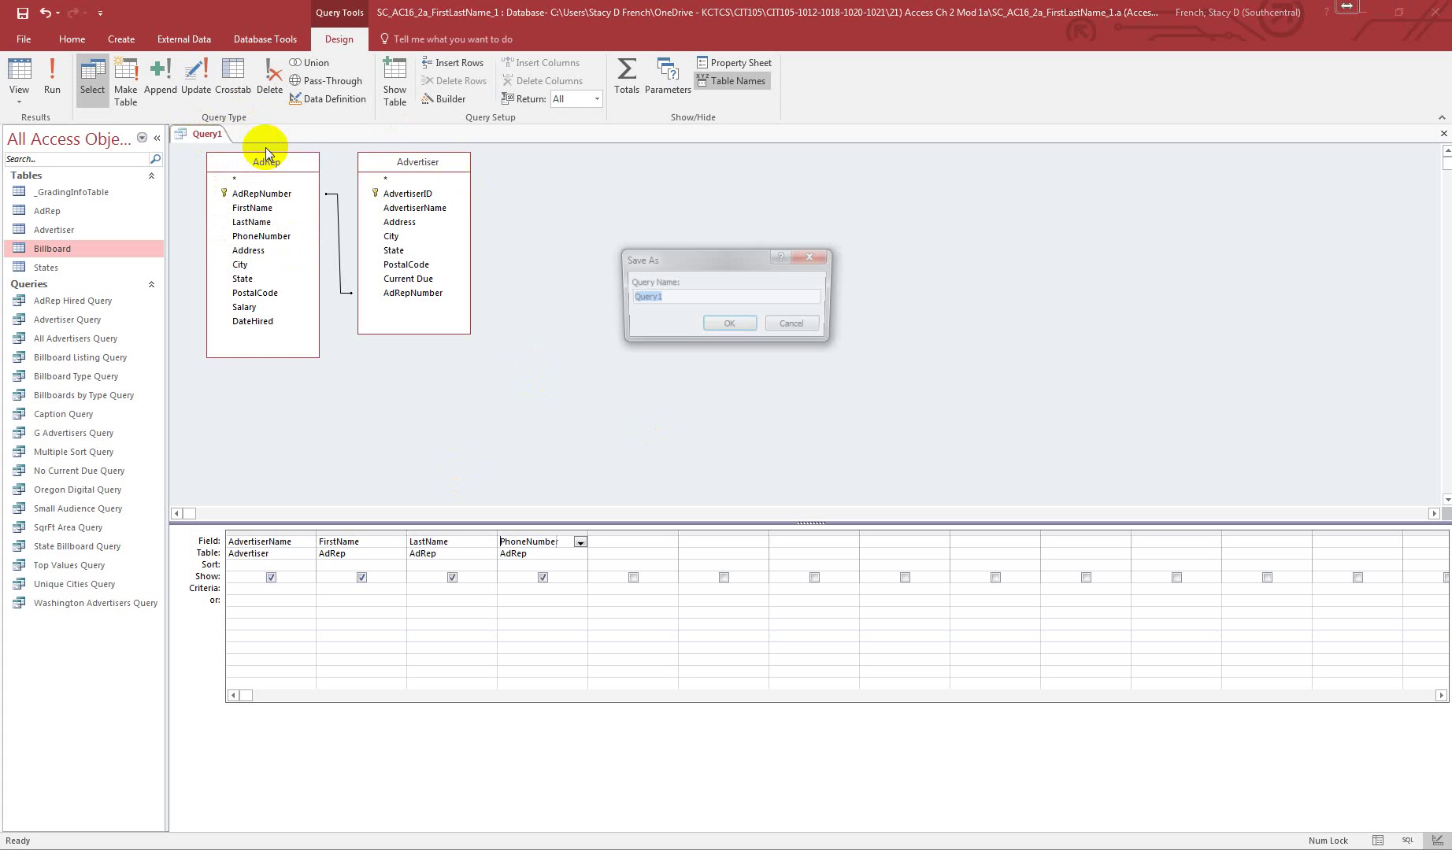
{"action": "type", "text": "AdRep-Advertiser Query"}
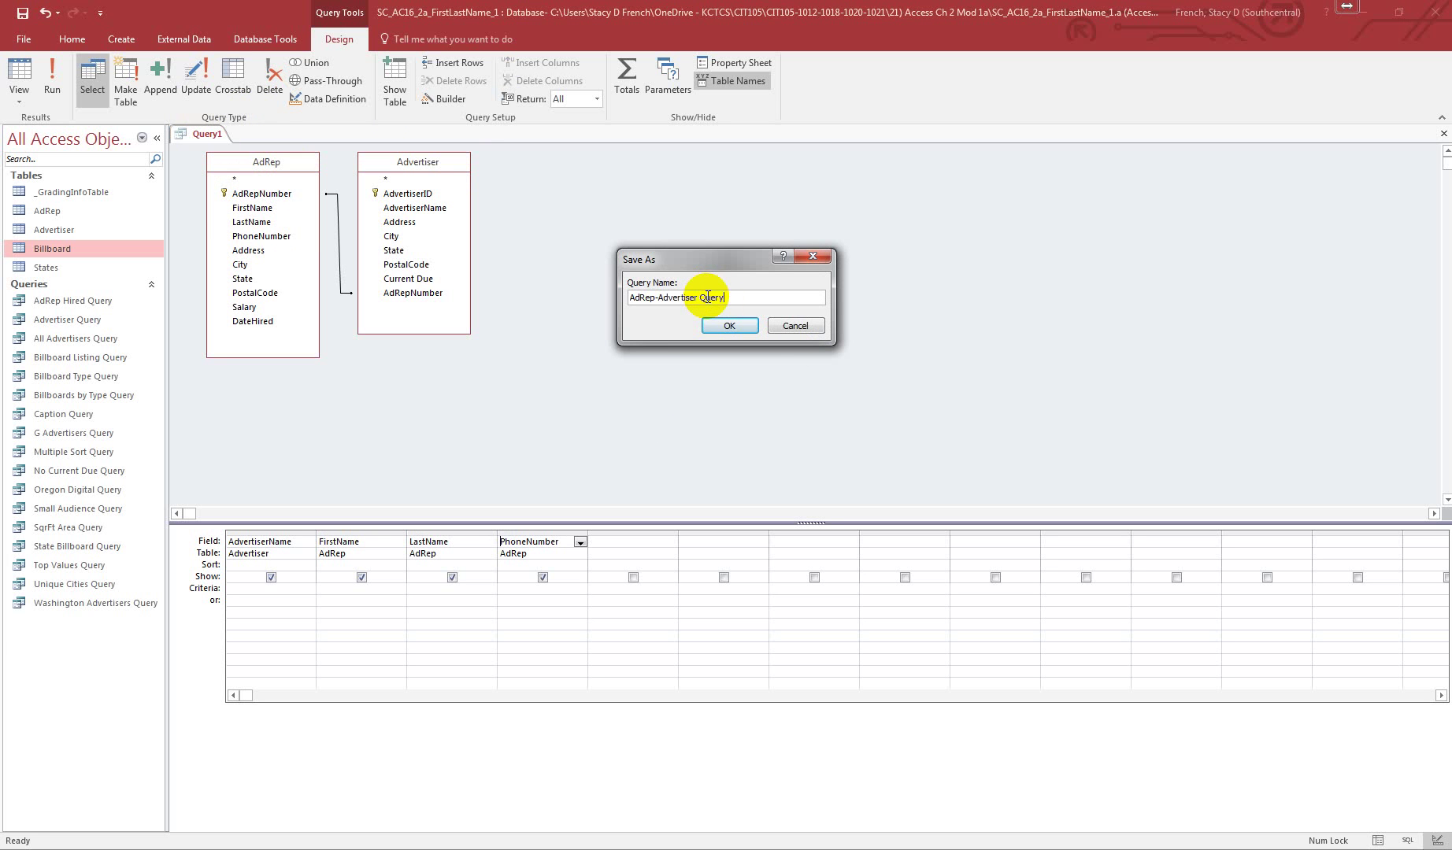
{"action": "left_click", "coordinate": [729, 324]}
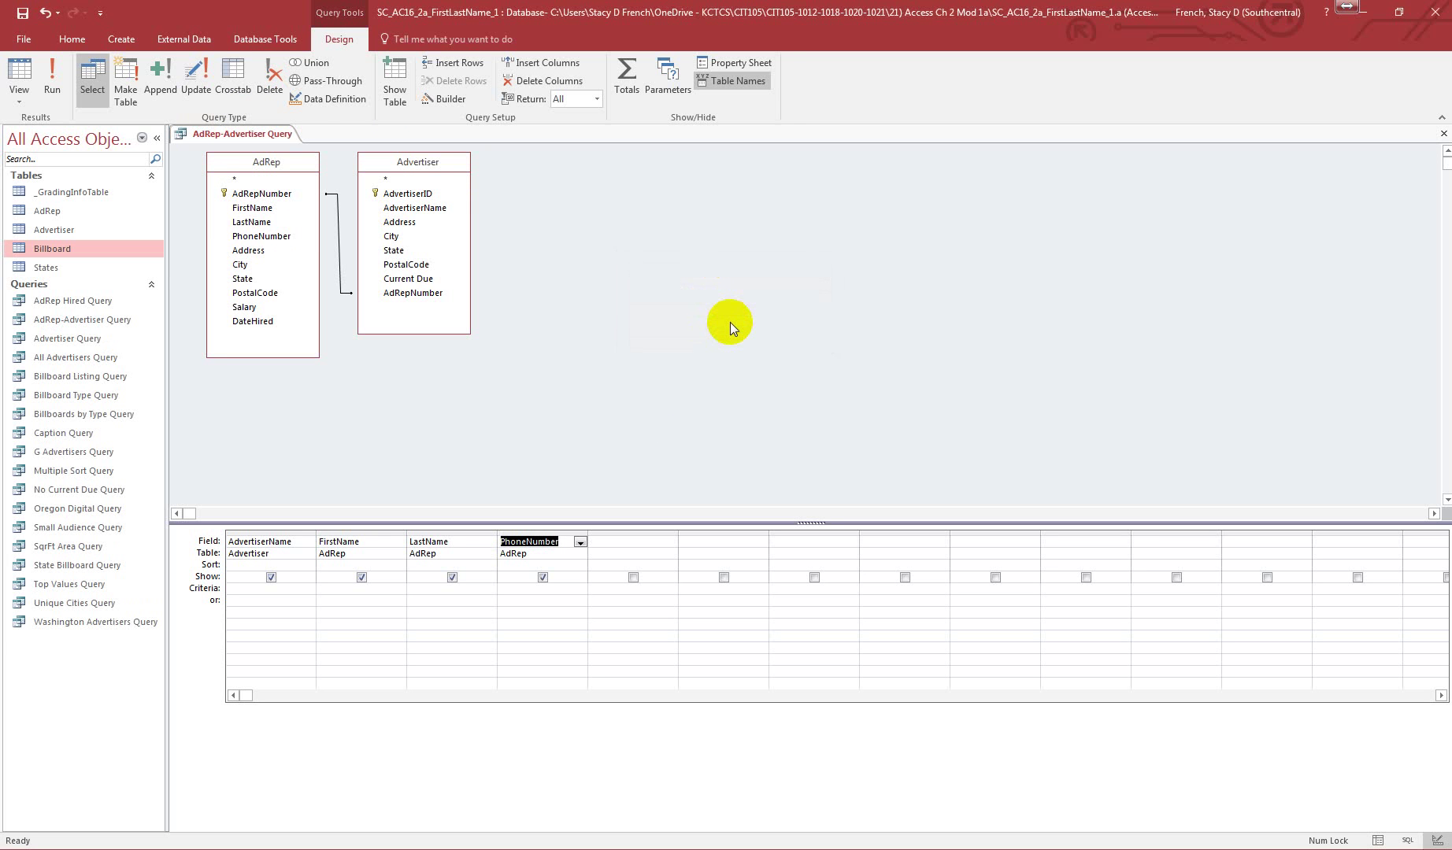
{"action": "left_click", "coordinate": [52, 79]}
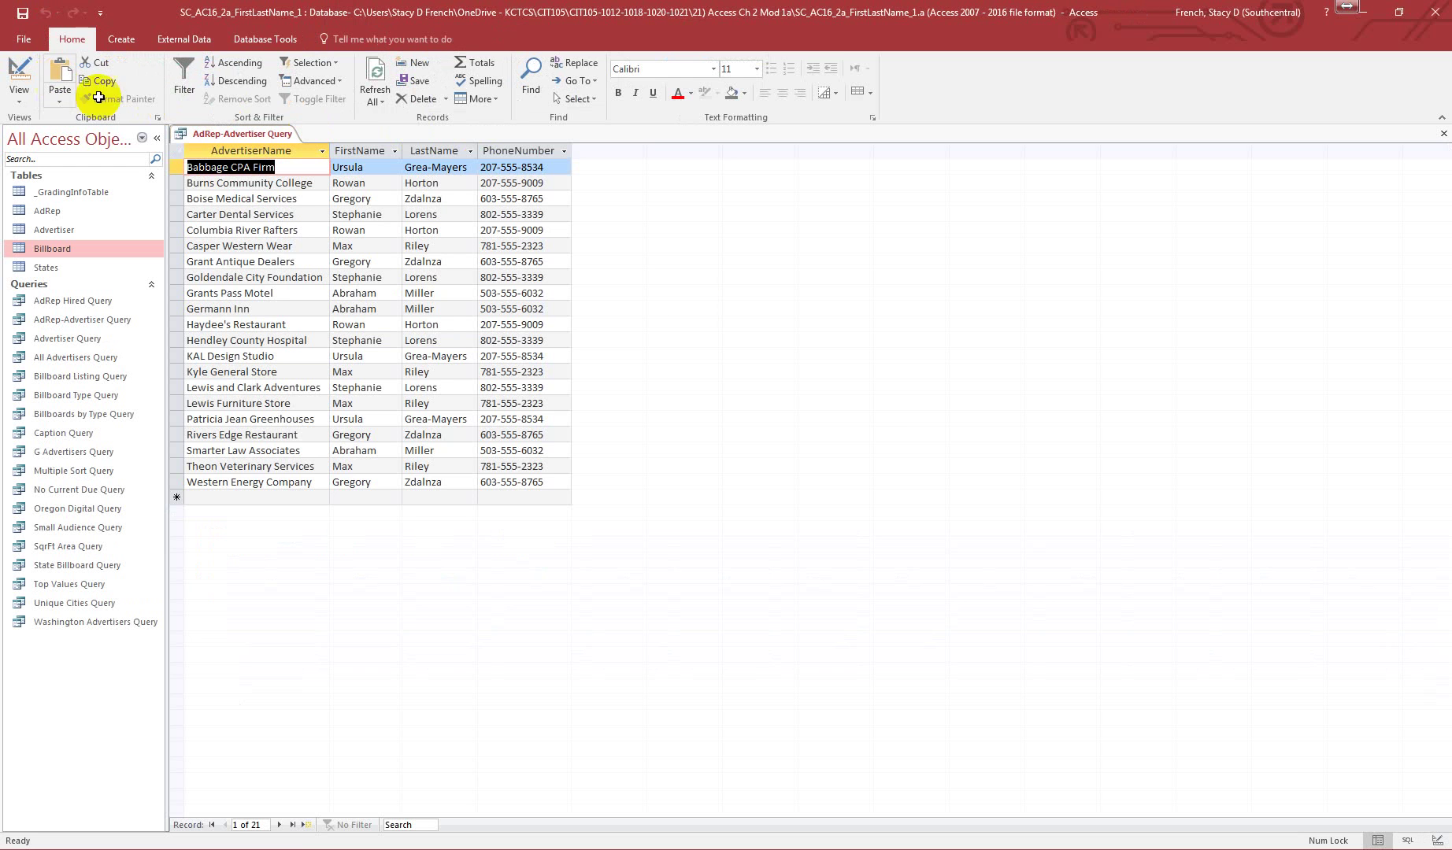
{"action": "left_click", "coordinate": [1443, 133]}
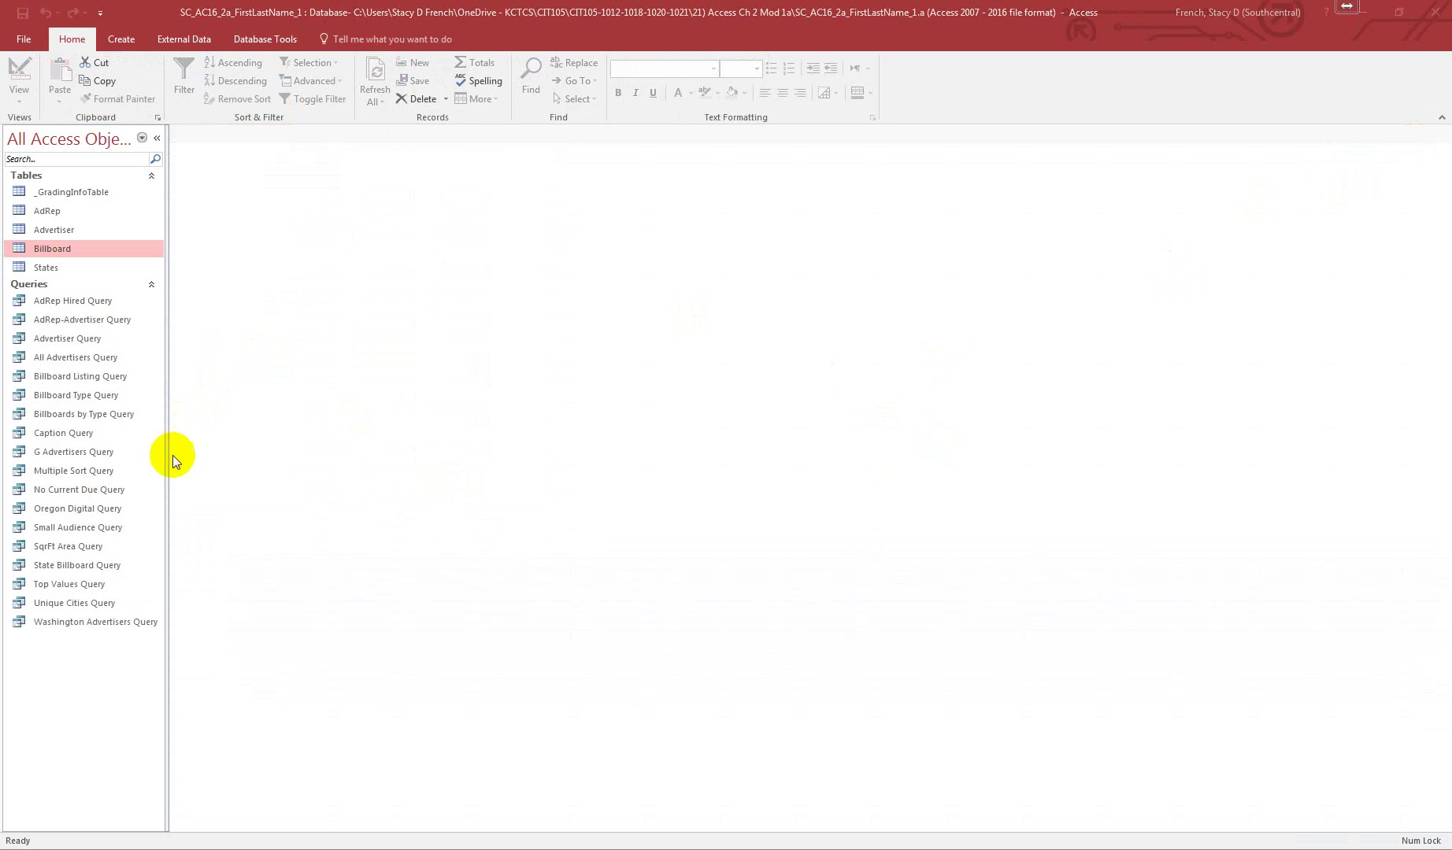
Open the Unique Cities Query in Design View and enlarge the Advertiser field list to show all its fields
{"action": "left_click", "coordinate": [79, 603]}
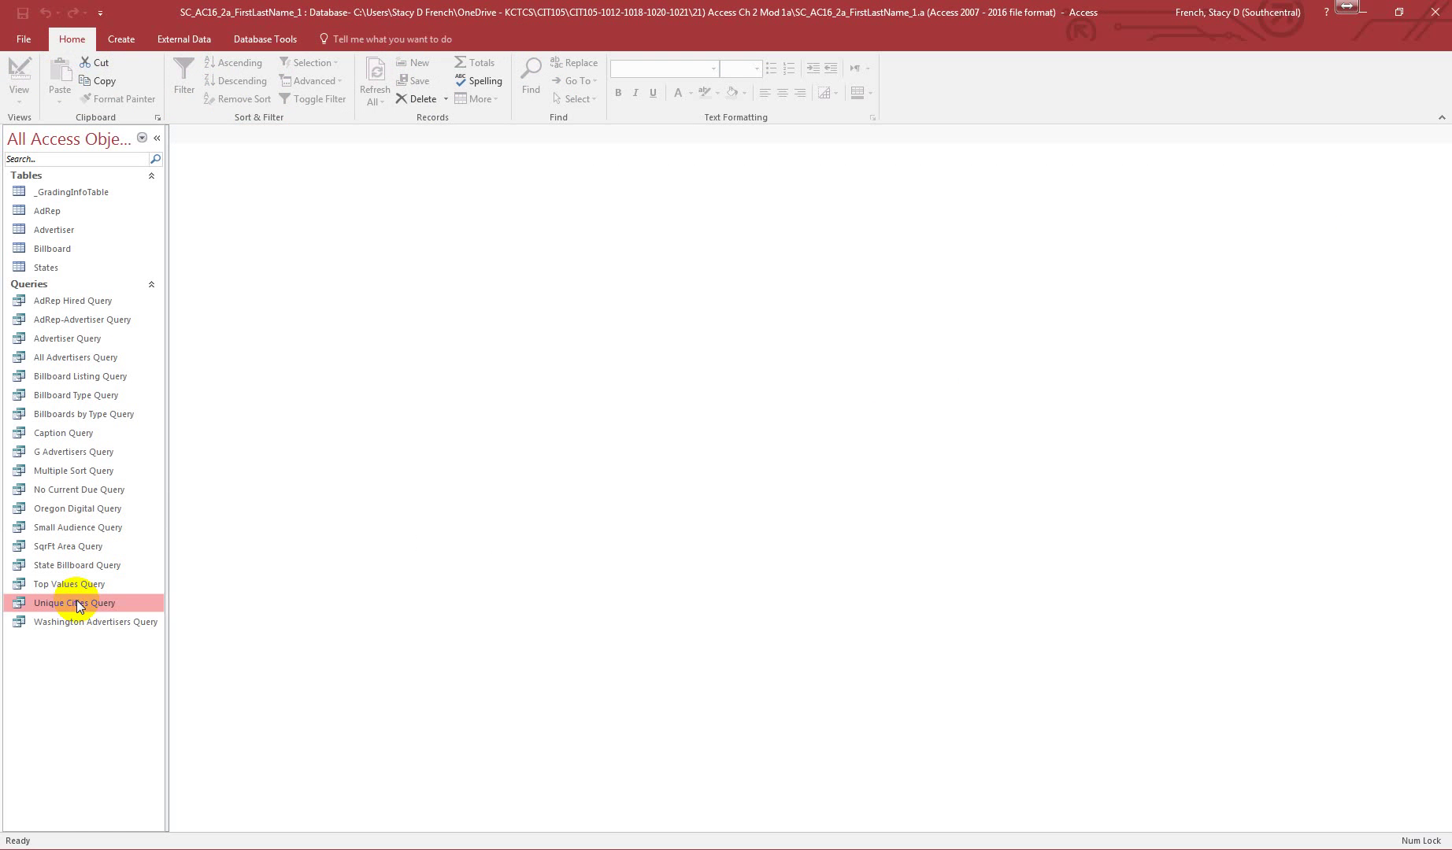
{"action": "right_click", "coordinate": [76, 604]}
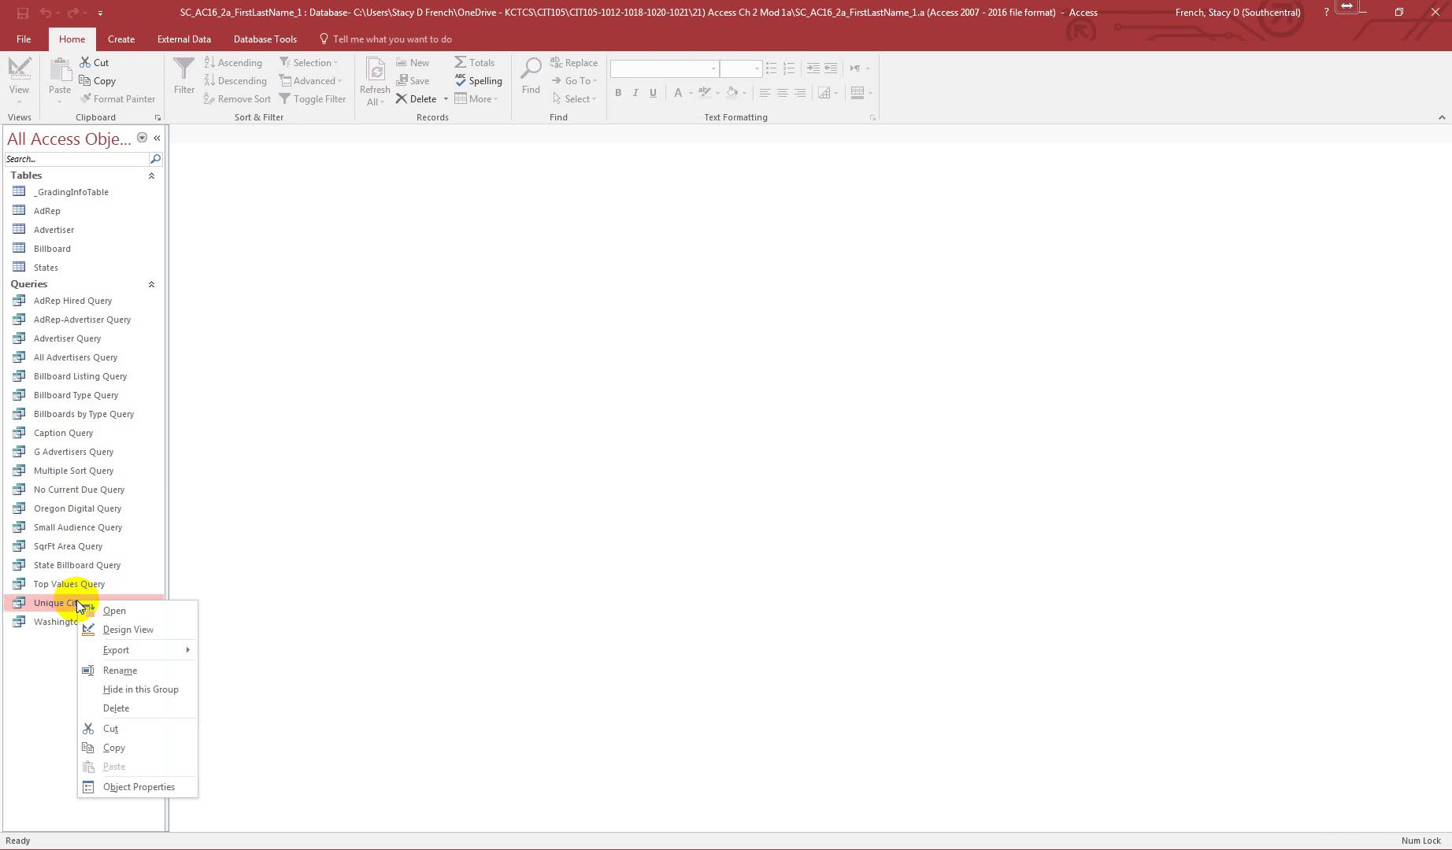
{"action": "left_click", "coordinate": [135, 626]}
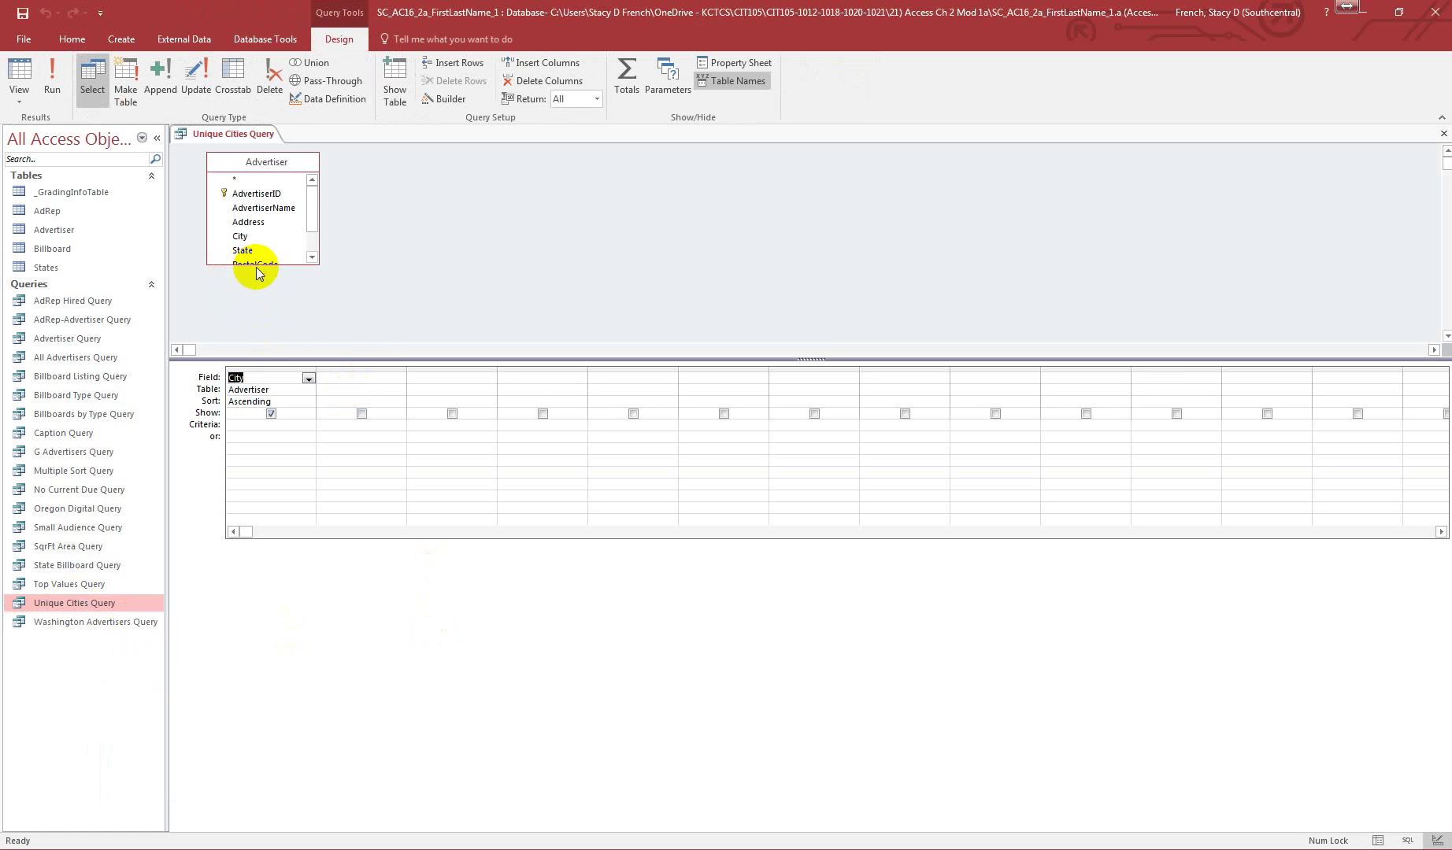
{"action": "left_click_drag", "start_coordinate": [256, 265], "coordinate": [252, 317]}
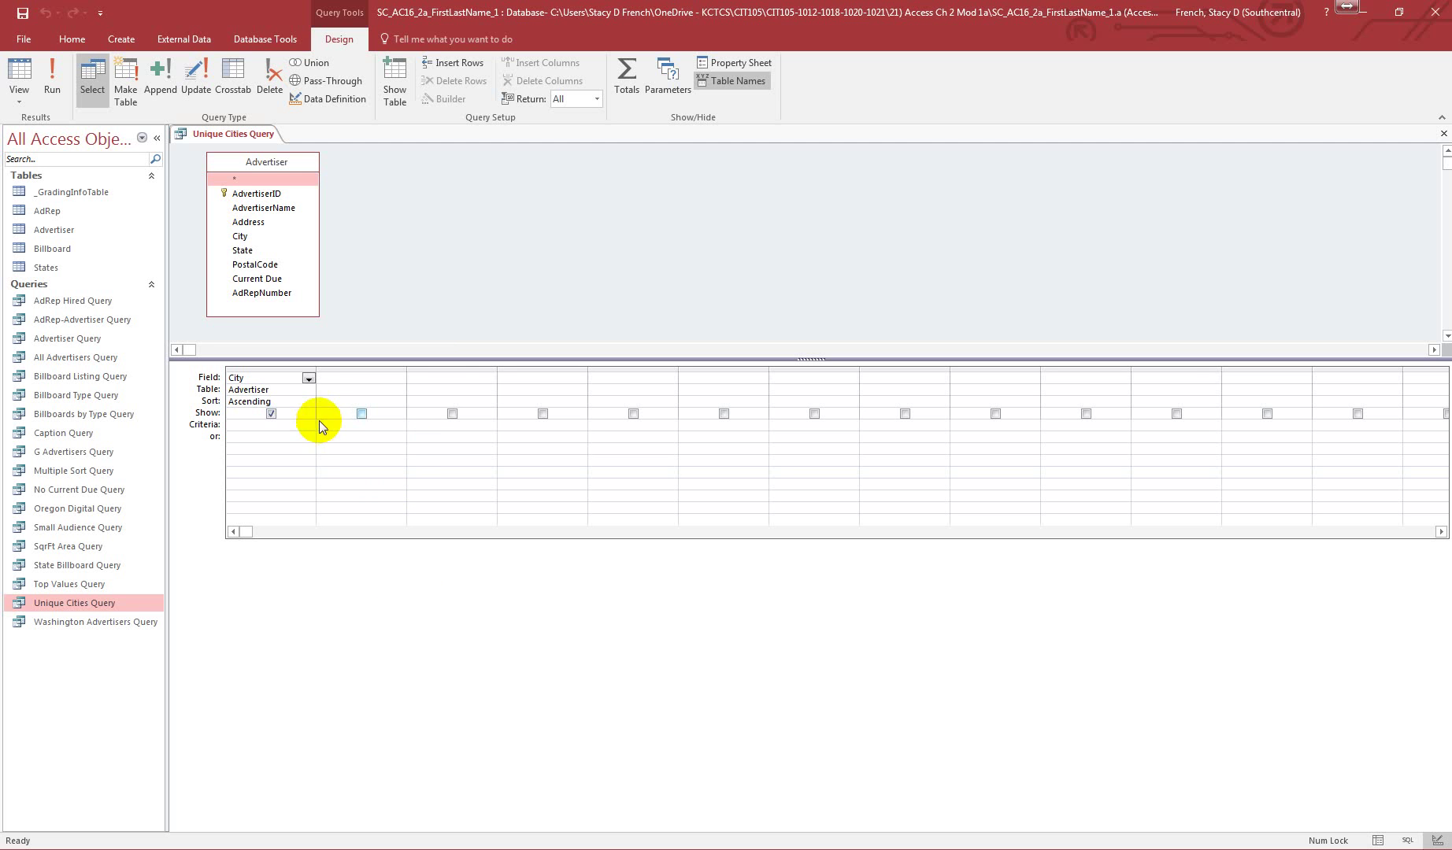
{"action": "left_click", "coordinate": [308, 389]}
{"action": "left_click", "coordinate": [308, 389]}
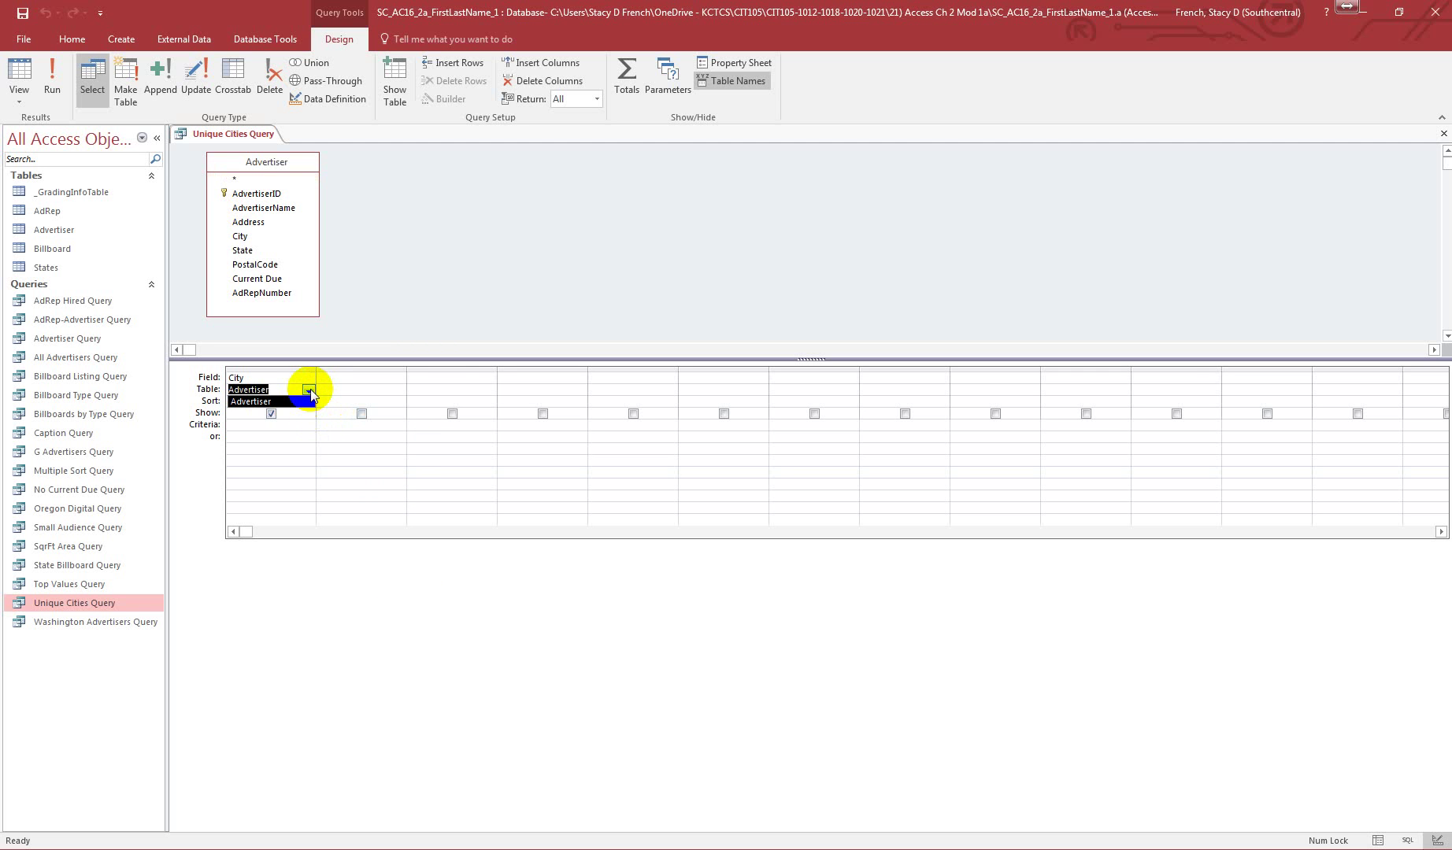
{"action": "left_click", "coordinate": [331, 574]}
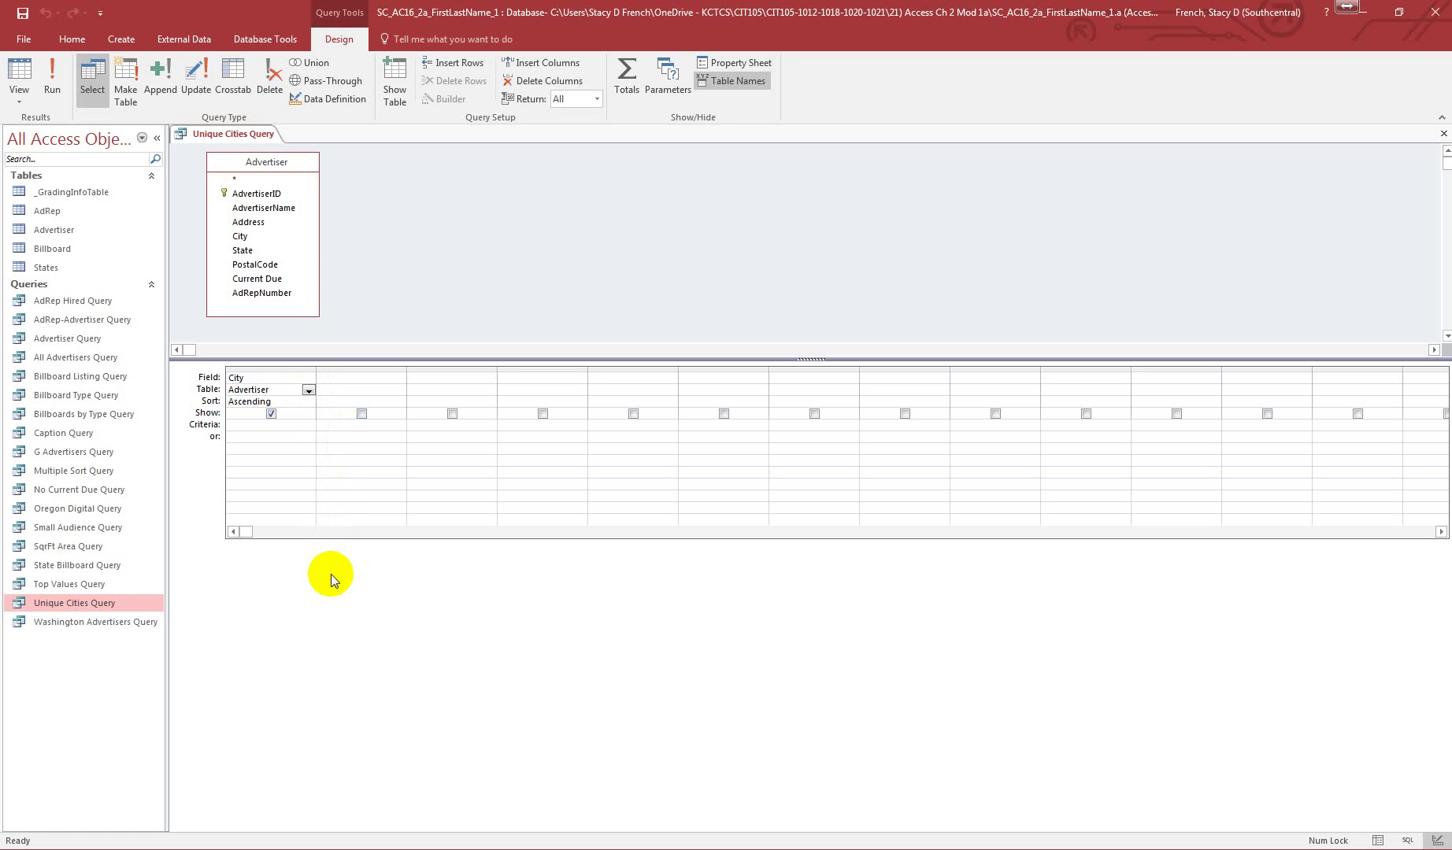
{"action": "left_click", "coordinate": [307, 401]}
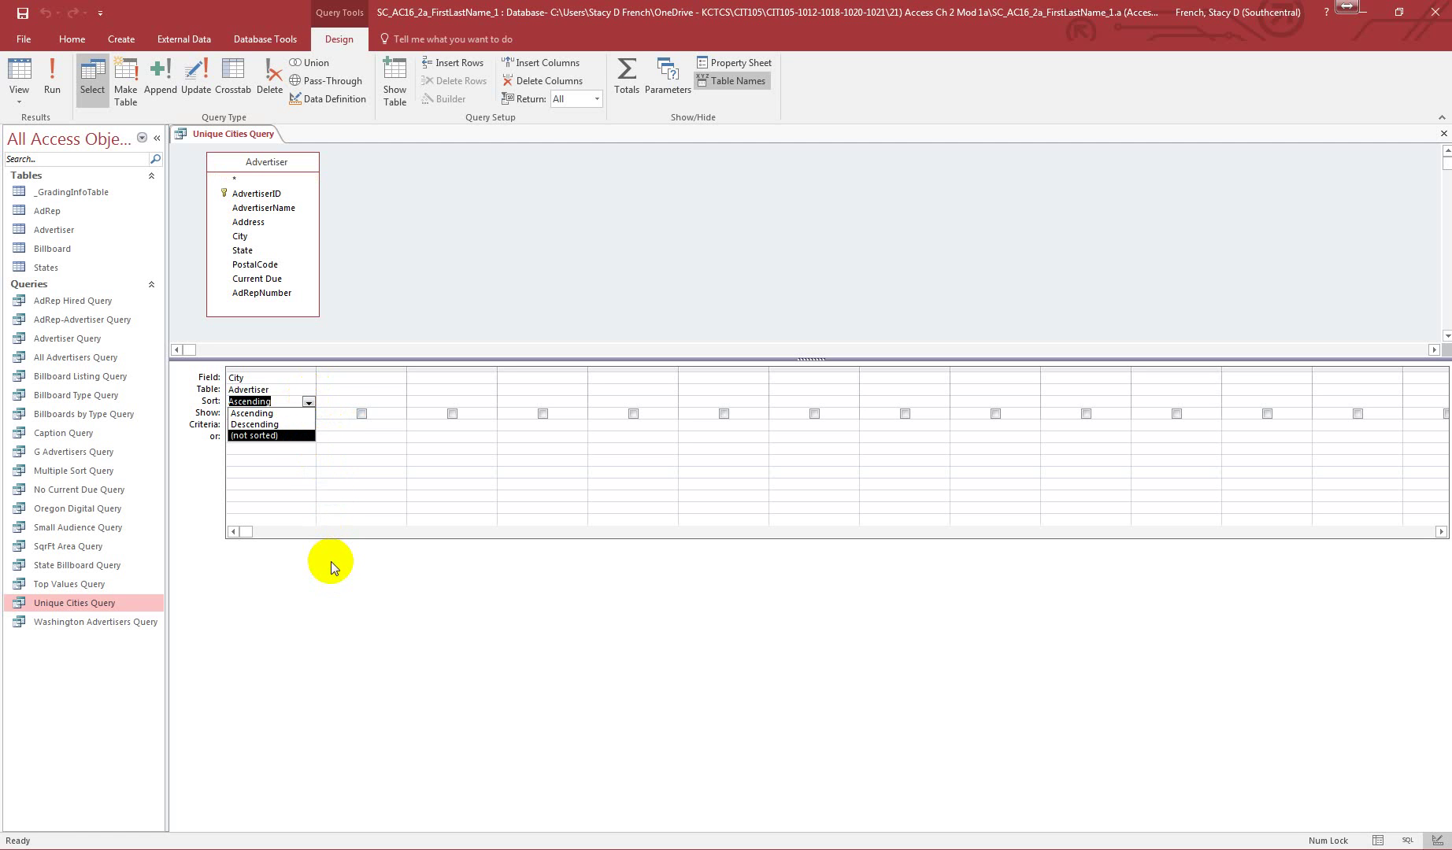
{"action": "left_click", "coordinate": [332, 563]}
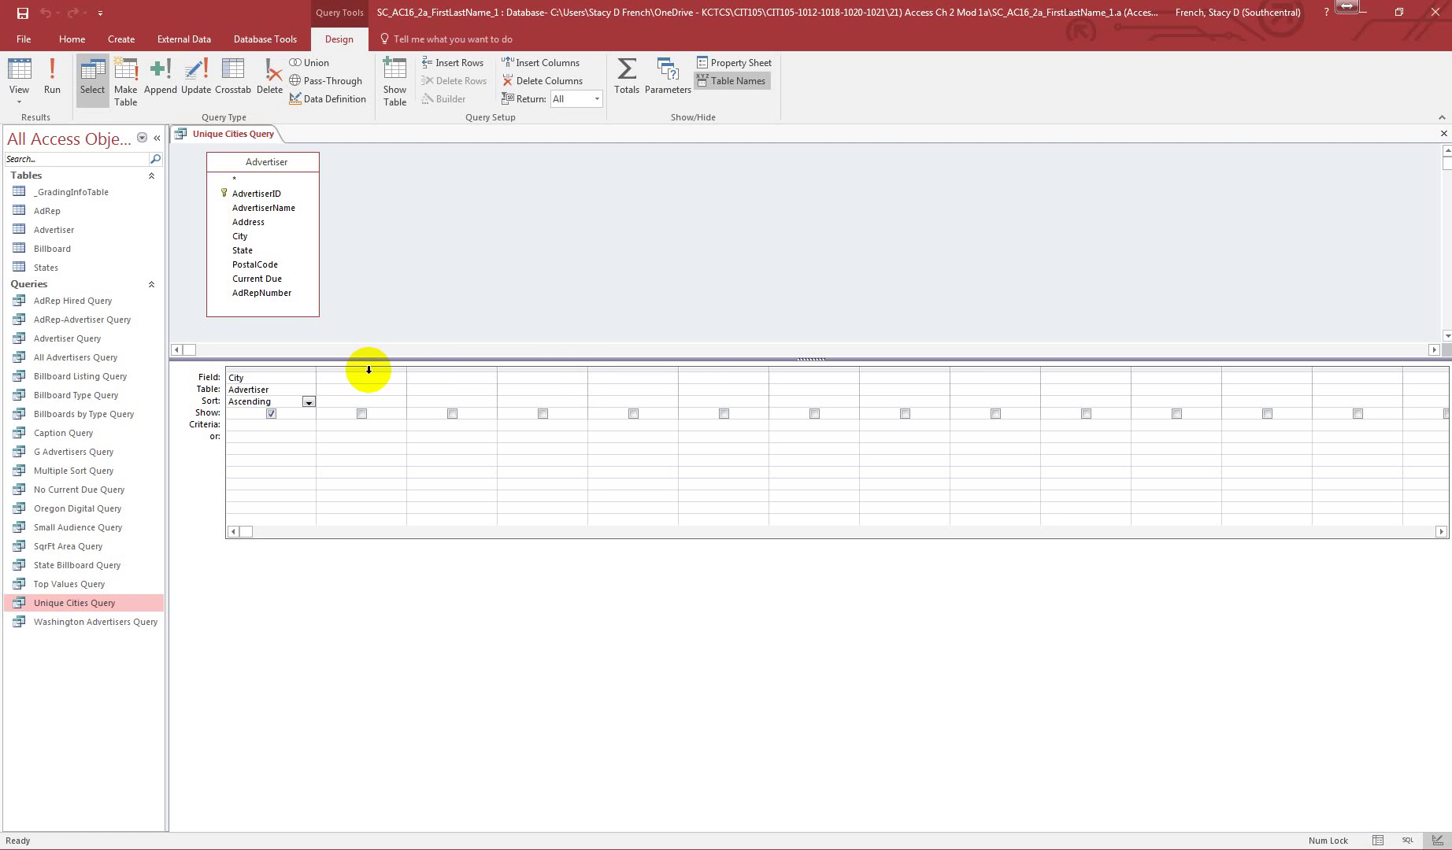
{"action": "left_click", "coordinate": [667, 89]}
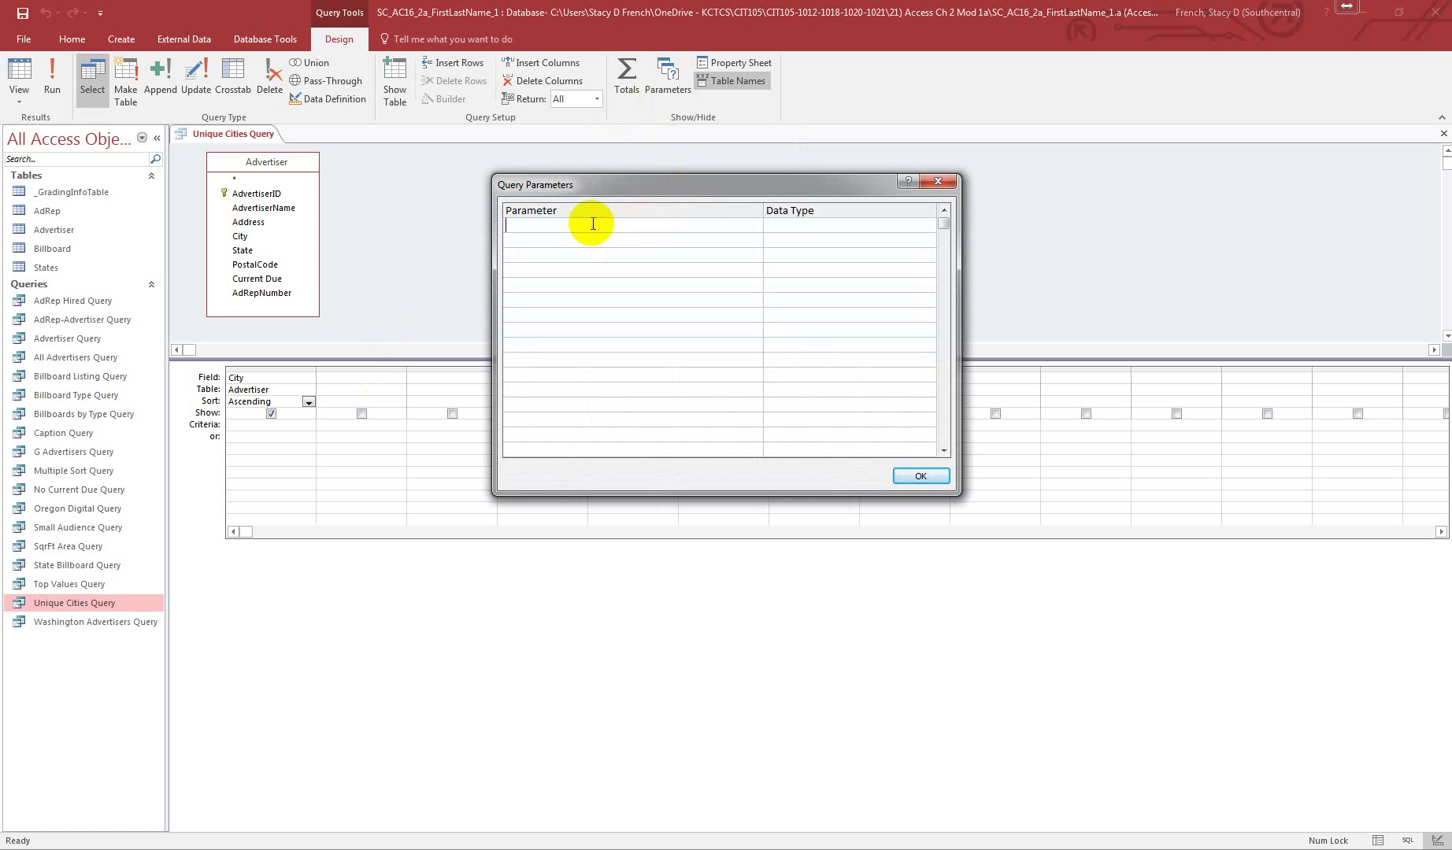
{"action": "left_click", "coordinate": [799, 225]}
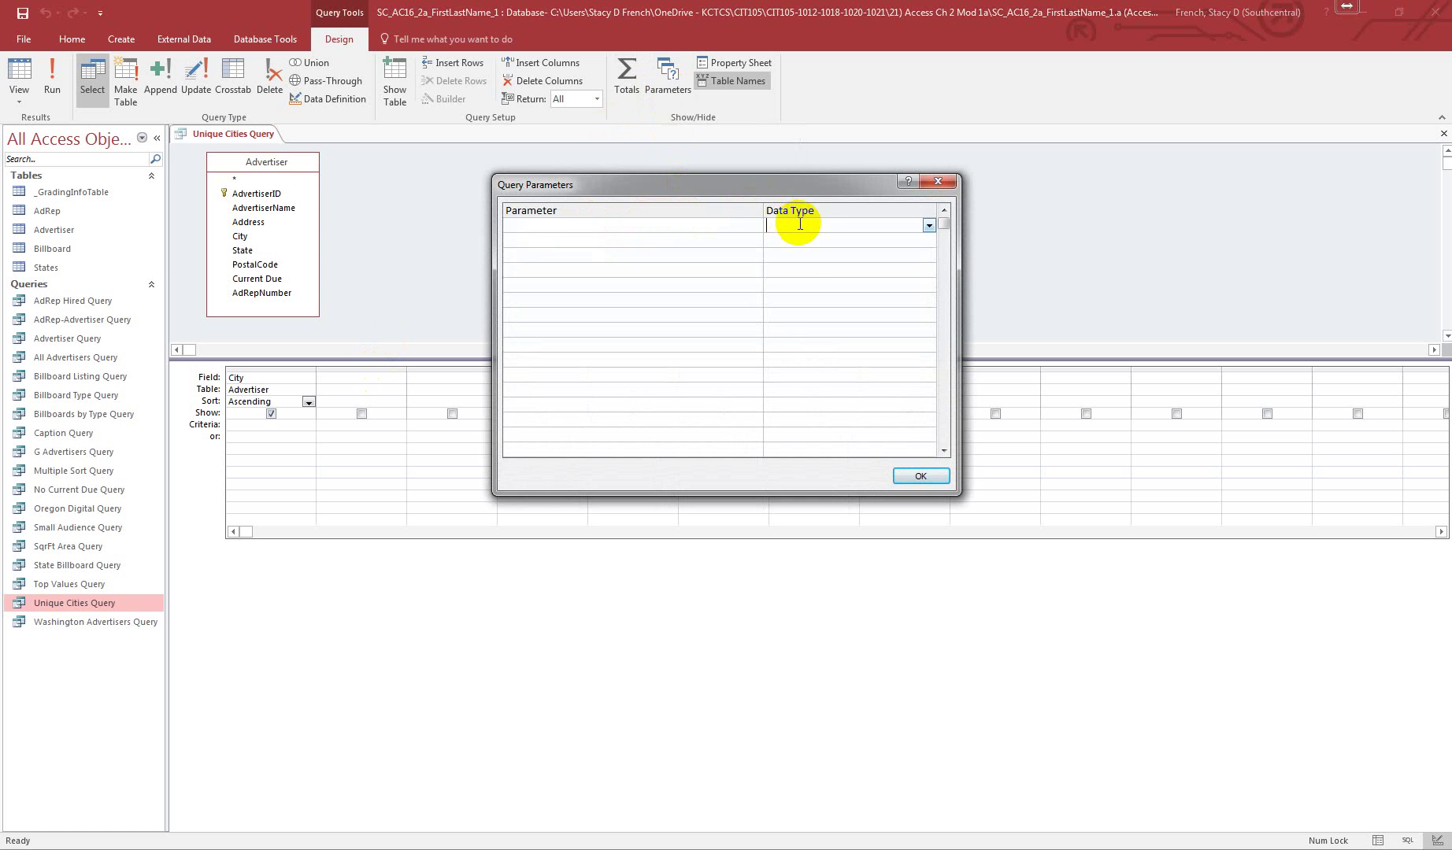
{"action": "left_click", "coordinate": [929, 225]}
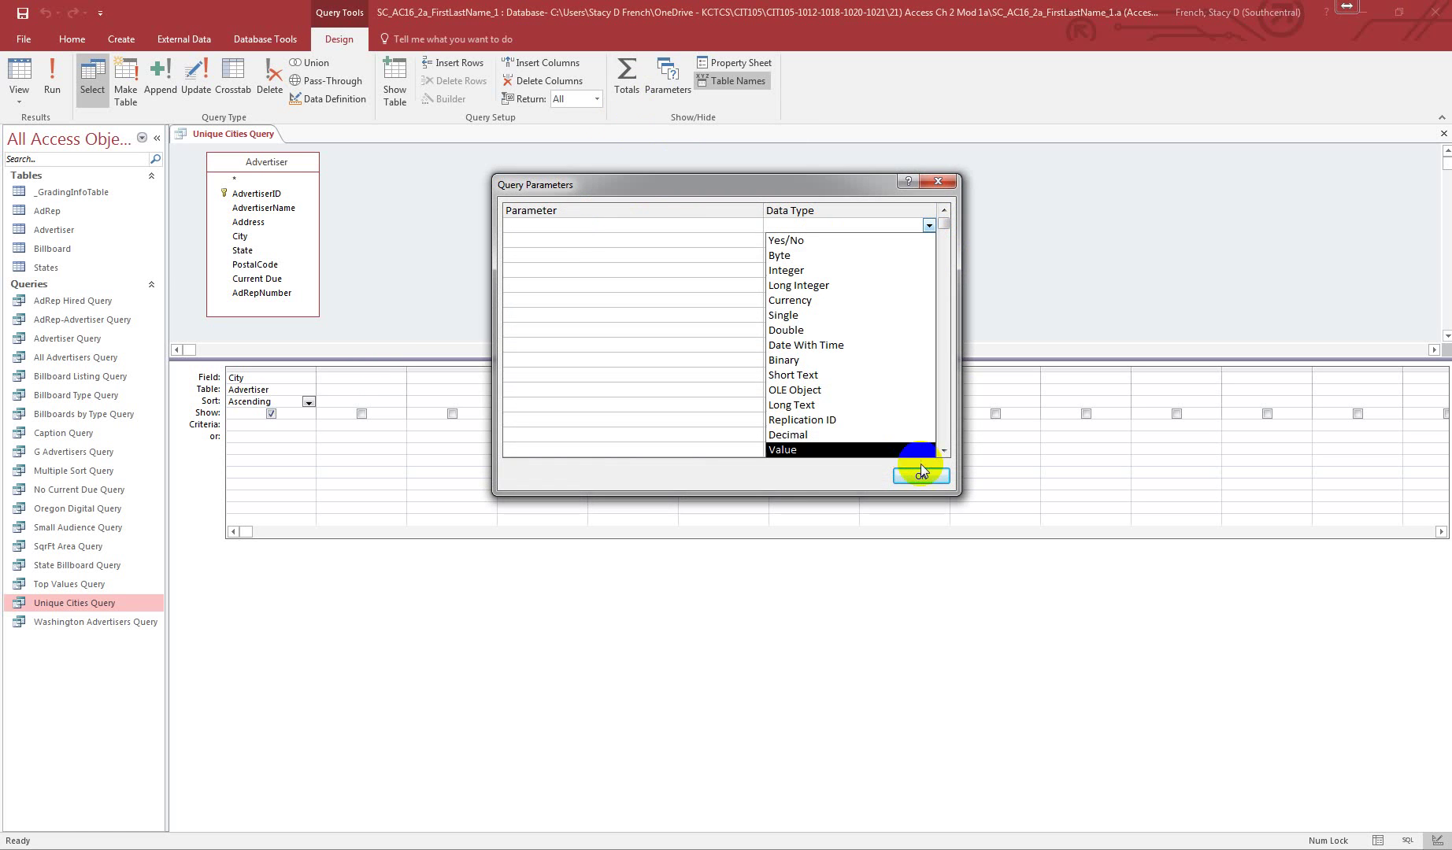
{"action": "left_click", "coordinate": [940, 182]}
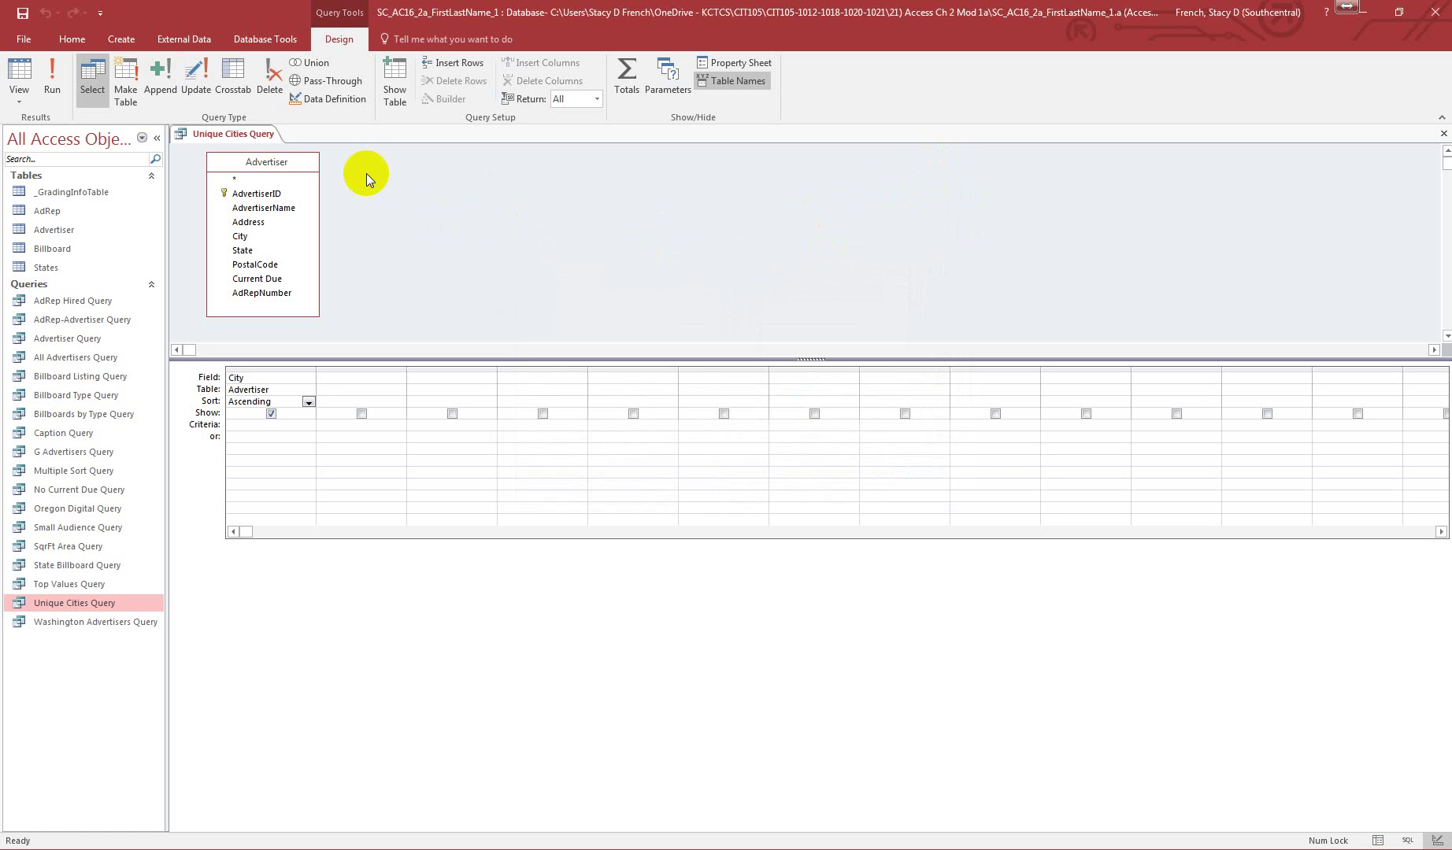
{"action": "left_click", "coordinate": [364, 368]}
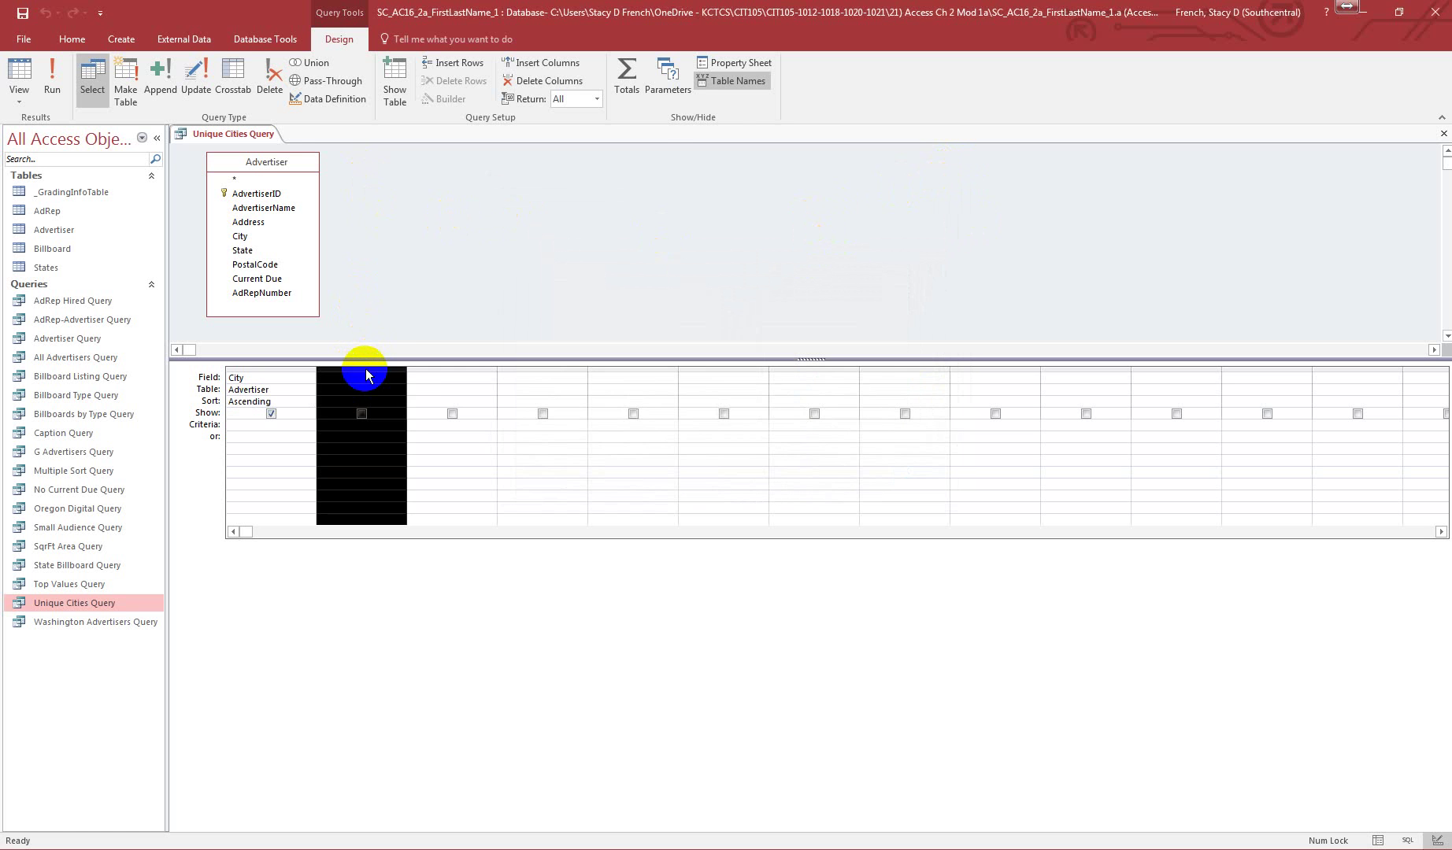
{"action": "left_click", "coordinate": [669, 78]}
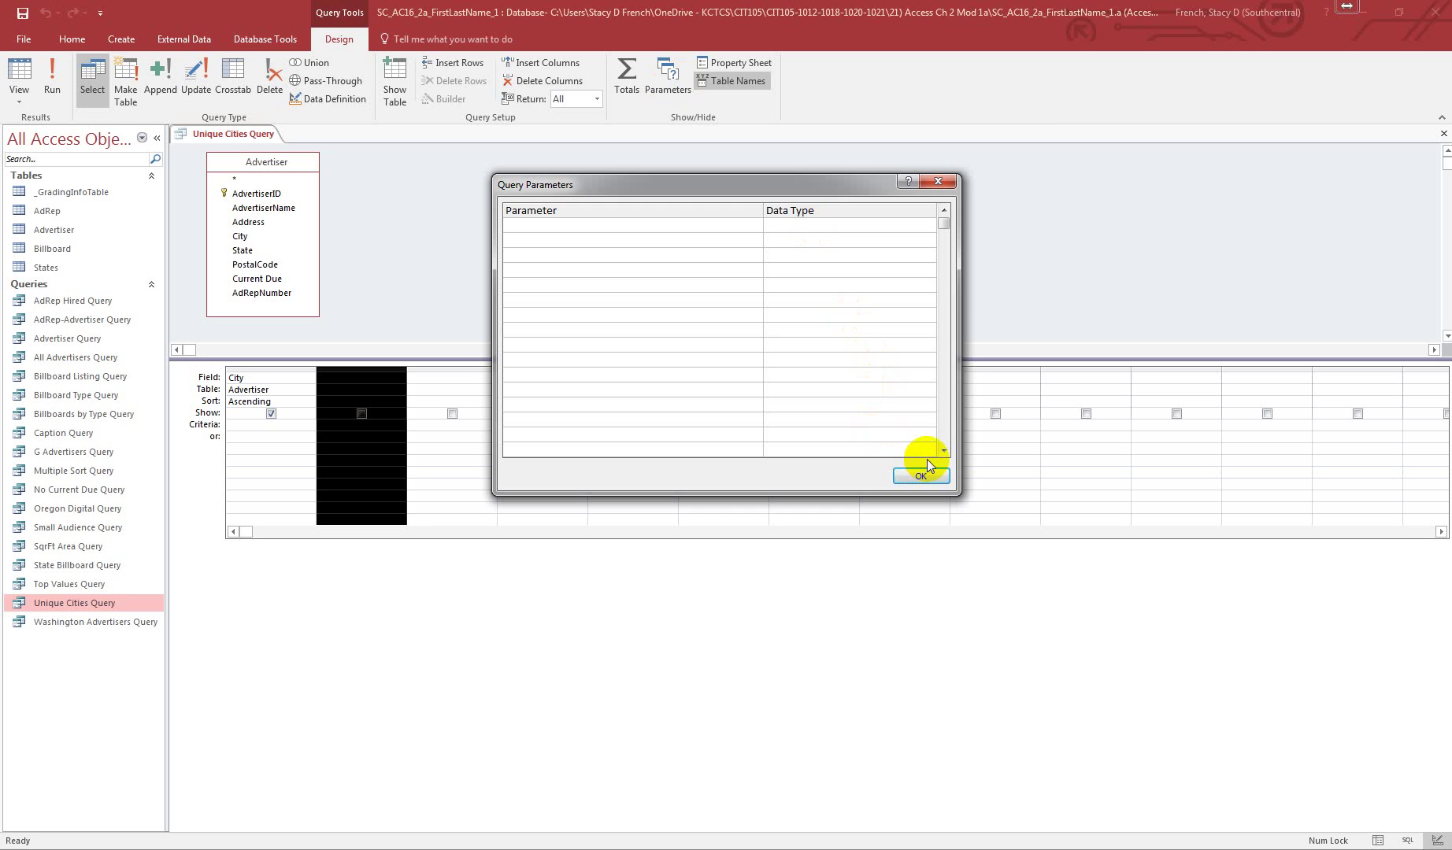
{"action": "left_click", "coordinate": [938, 182]}
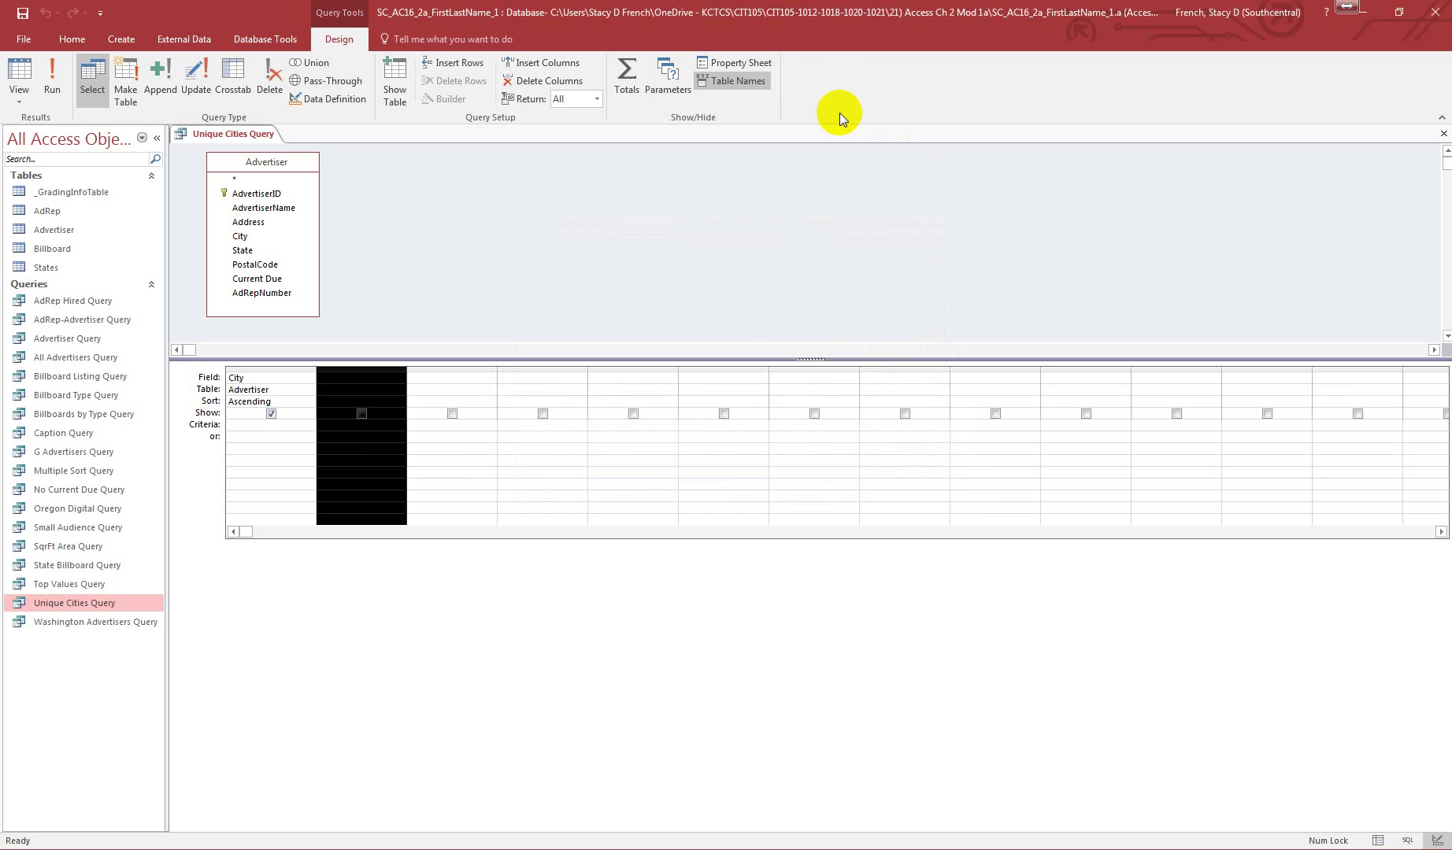
{"action": "left_click", "coordinate": [738, 63]}
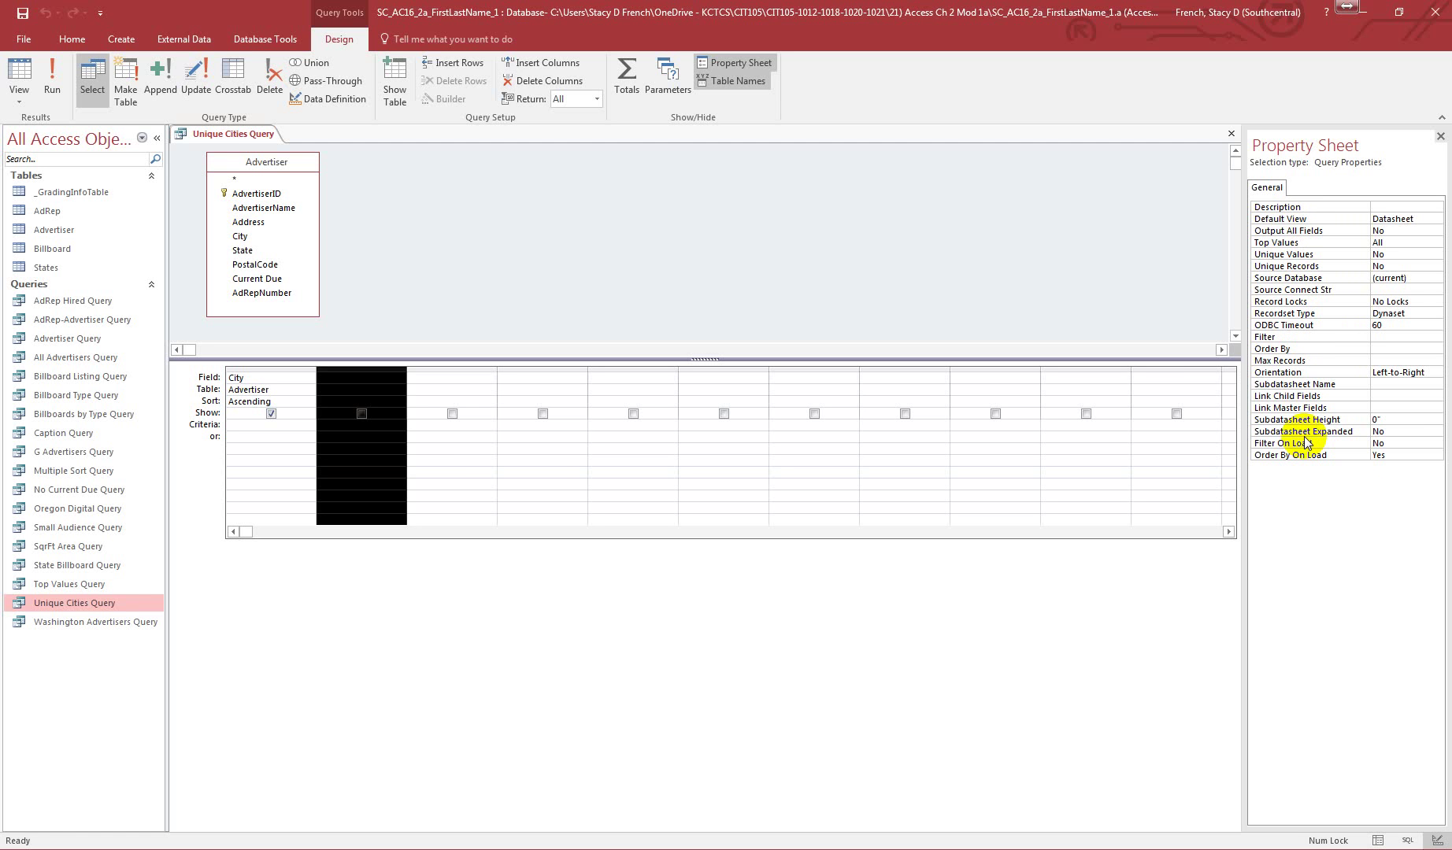
{"action": "left_click", "coordinate": [596, 99]}
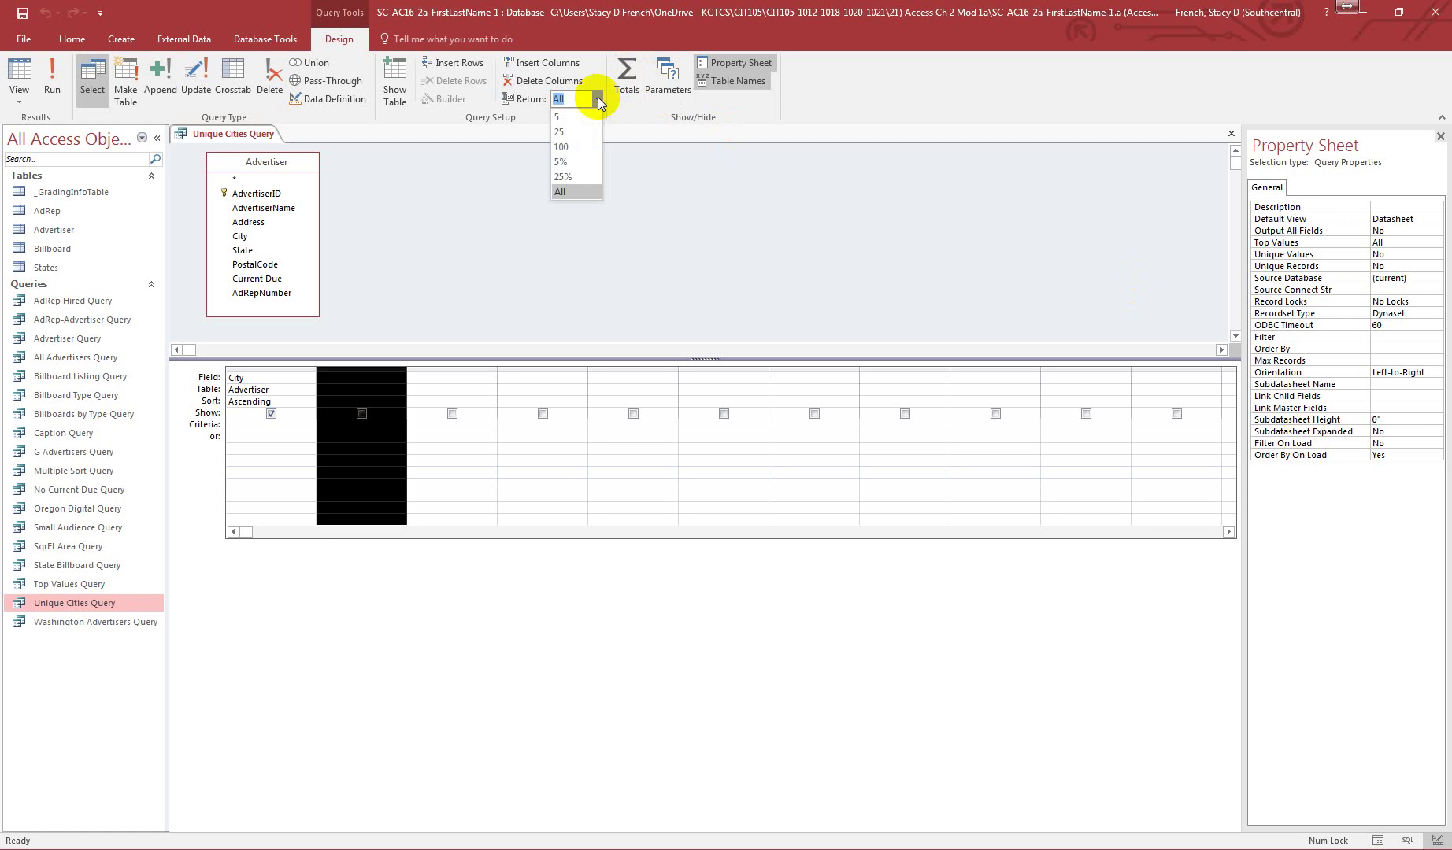
{"action": "left_click", "coordinate": [831, 103]}
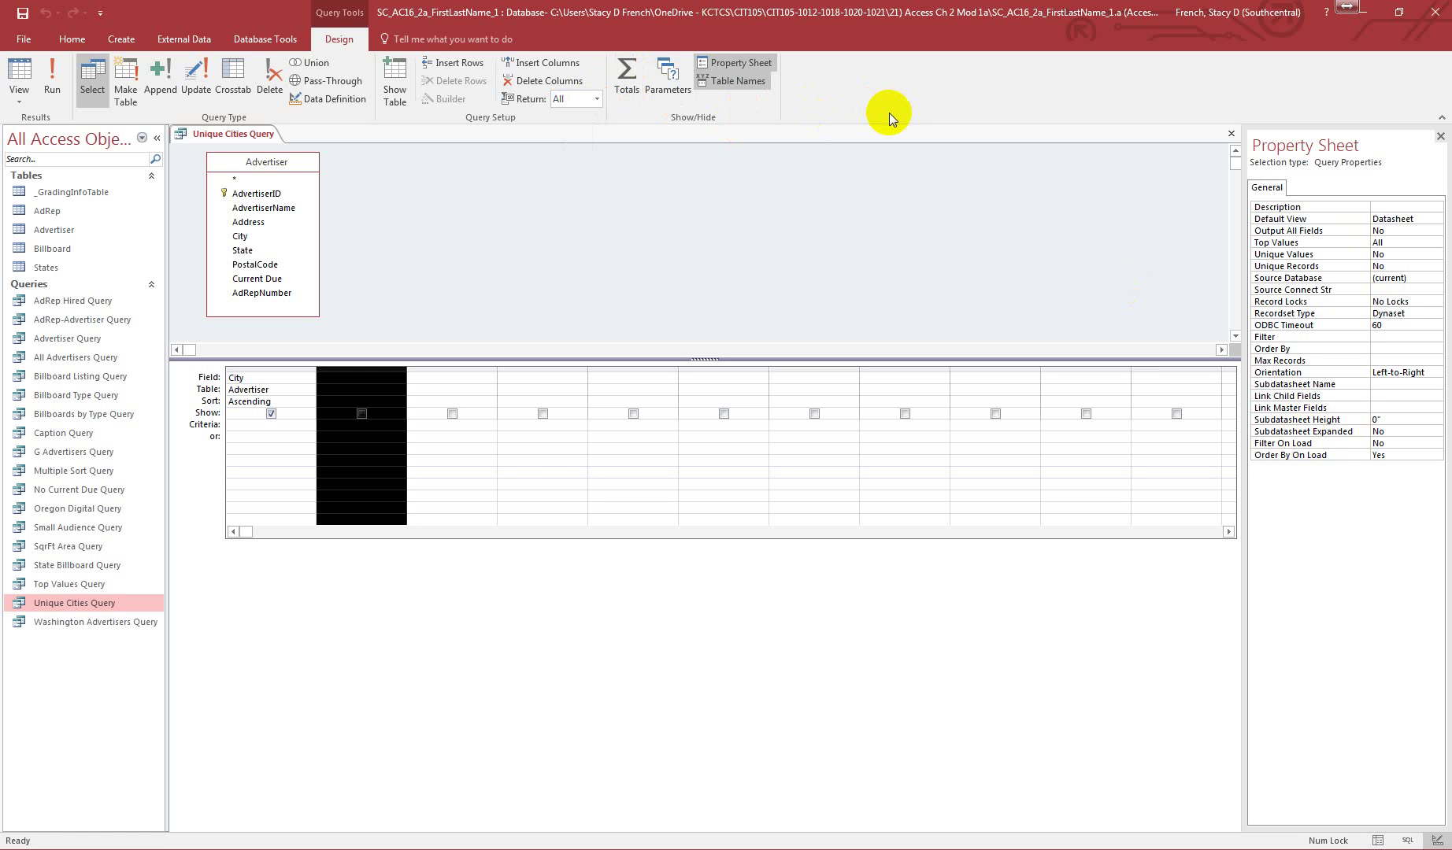
{"action": "left_click", "coordinate": [1440, 136]}
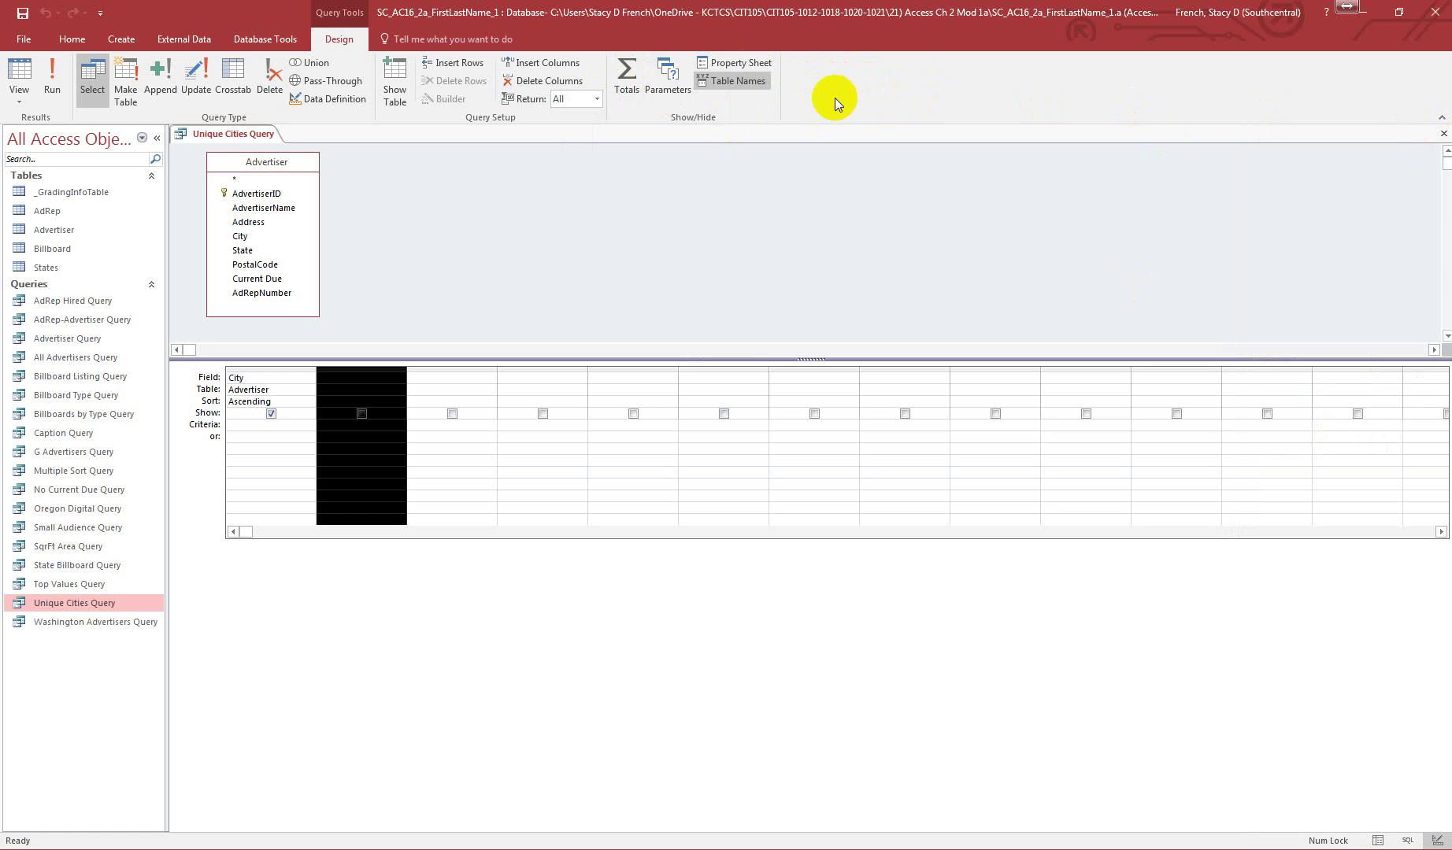
Set the Unique Values property of the Unique Cities Query to Yes
{"action": "left_click", "coordinate": [743, 63]}
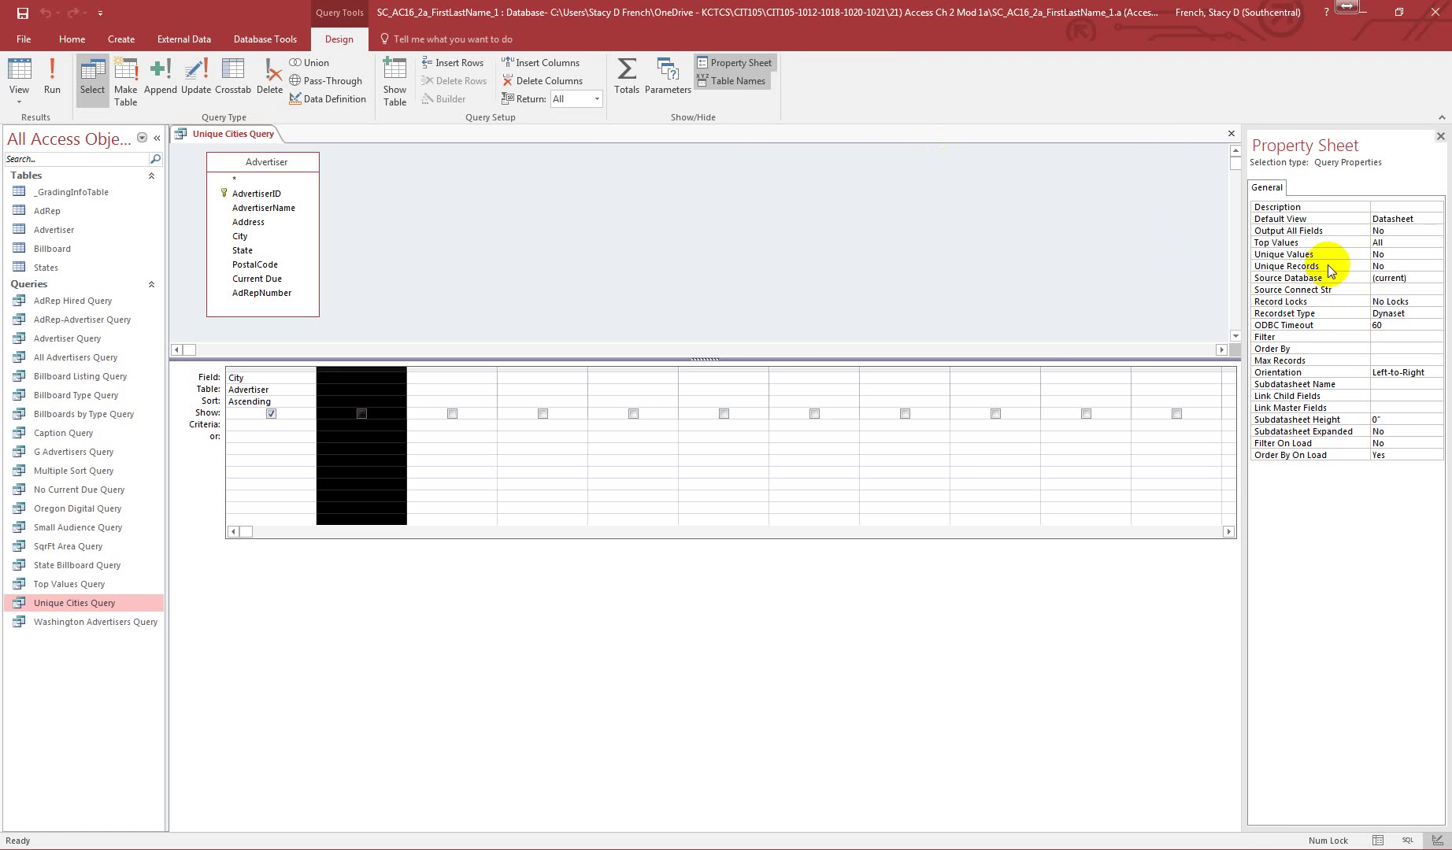
{"action": "left_click", "coordinate": [1407, 253]}
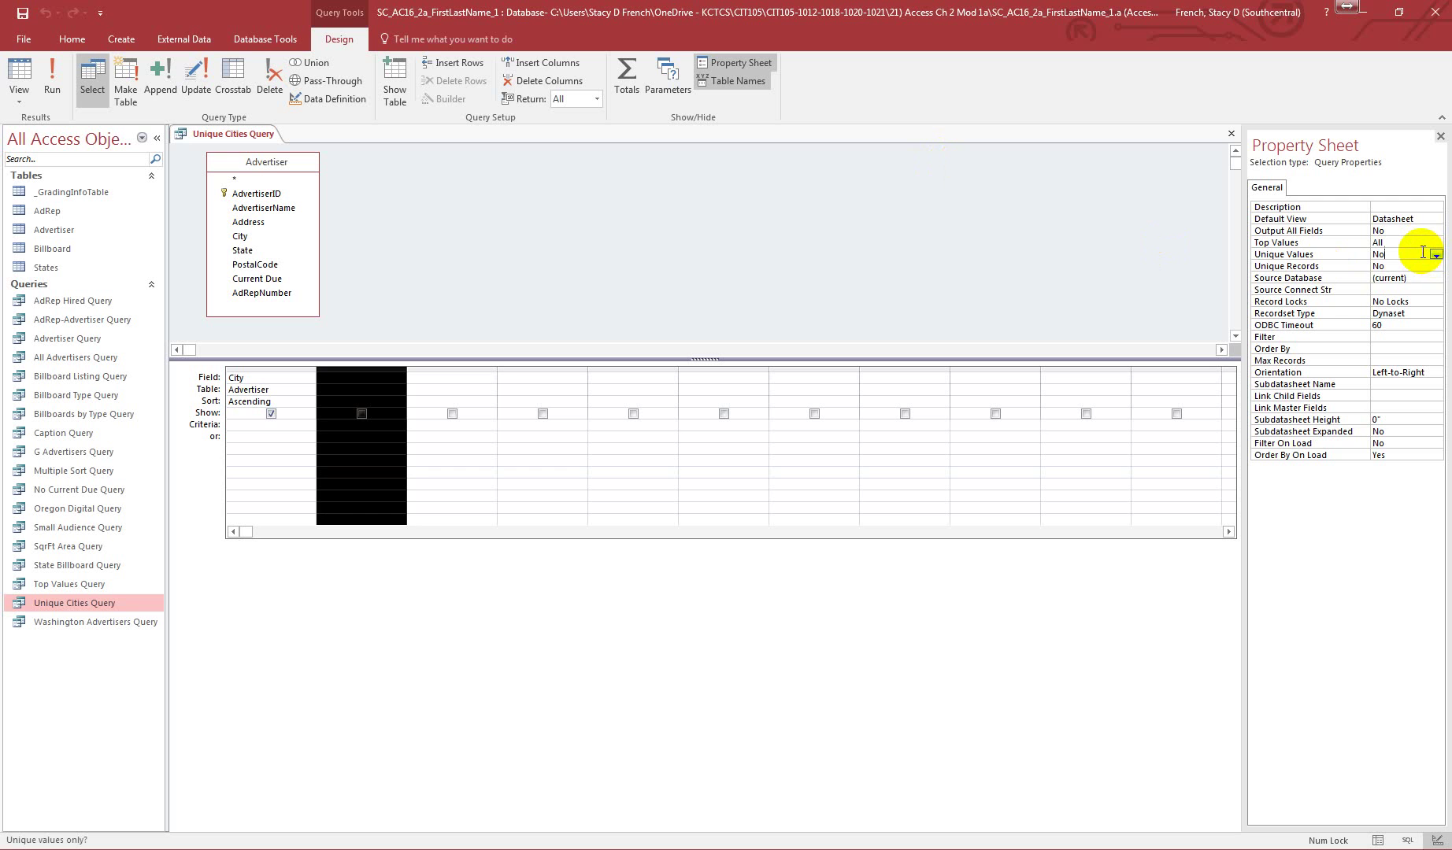
{"action": "left_click", "coordinate": [1435, 255]}
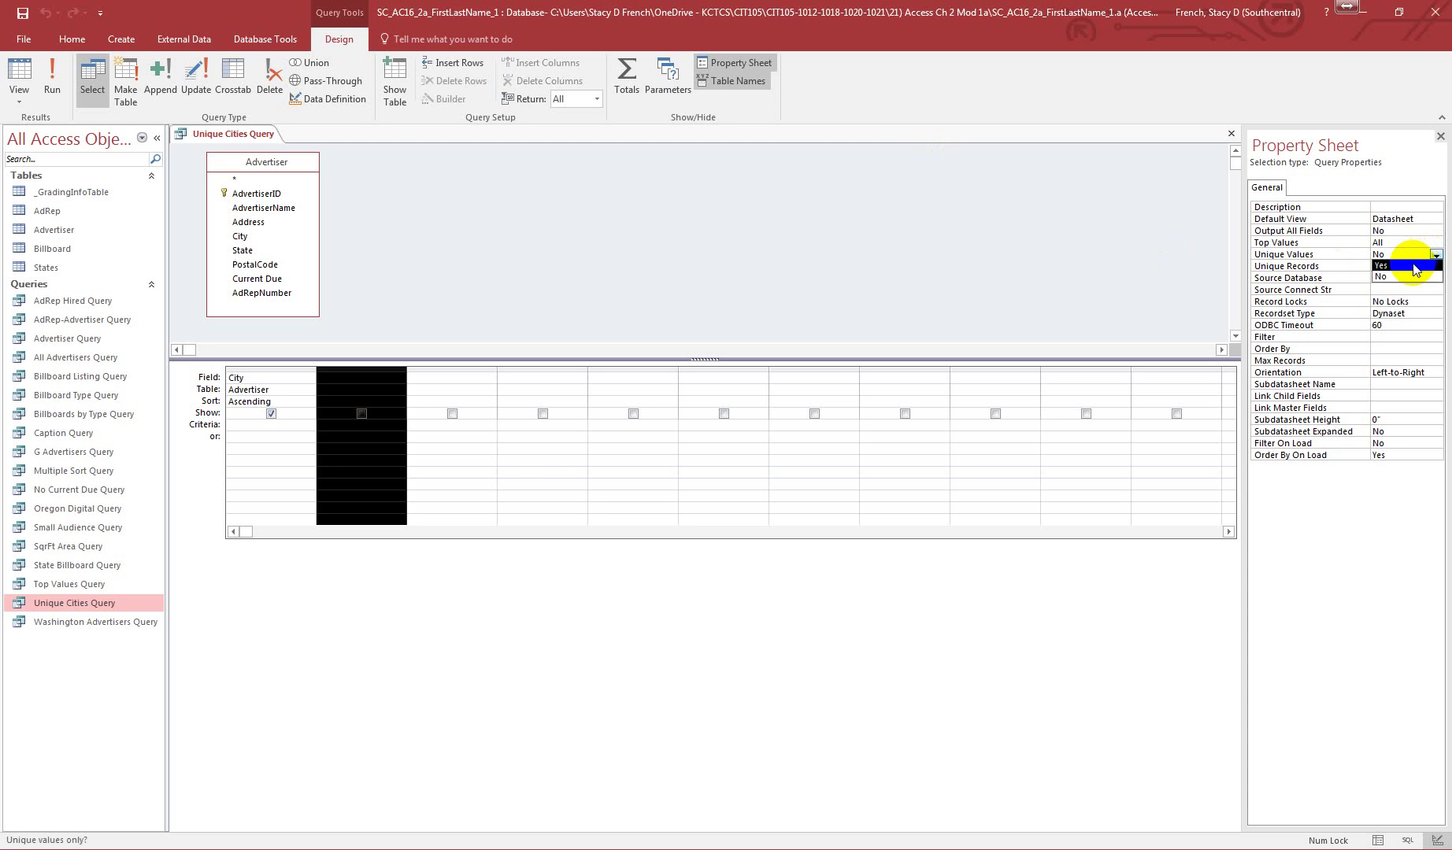
{"action": "left_click", "coordinate": [1409, 276]}
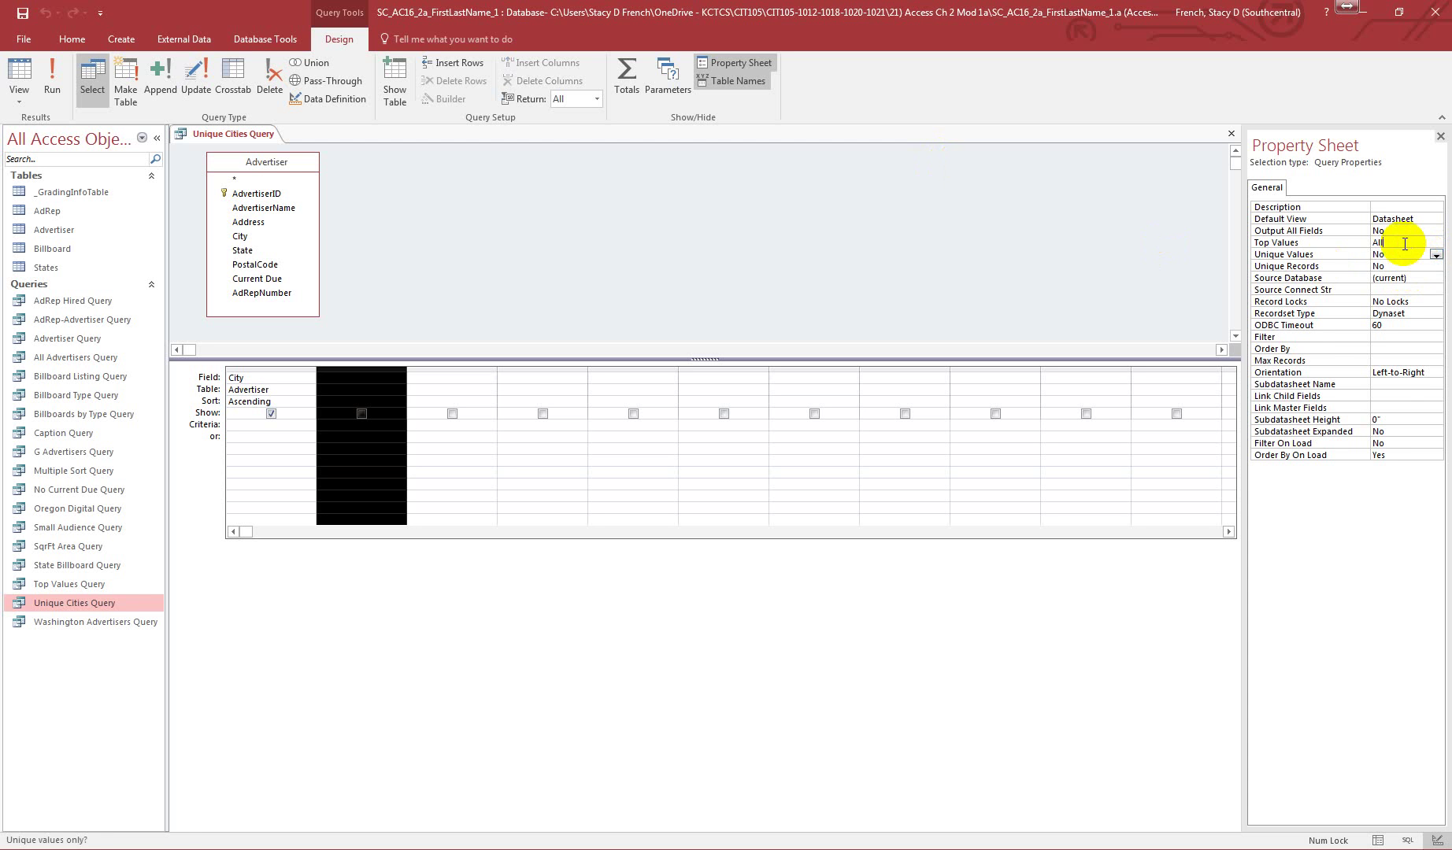
{"action": "left_click", "coordinate": [1405, 244]}
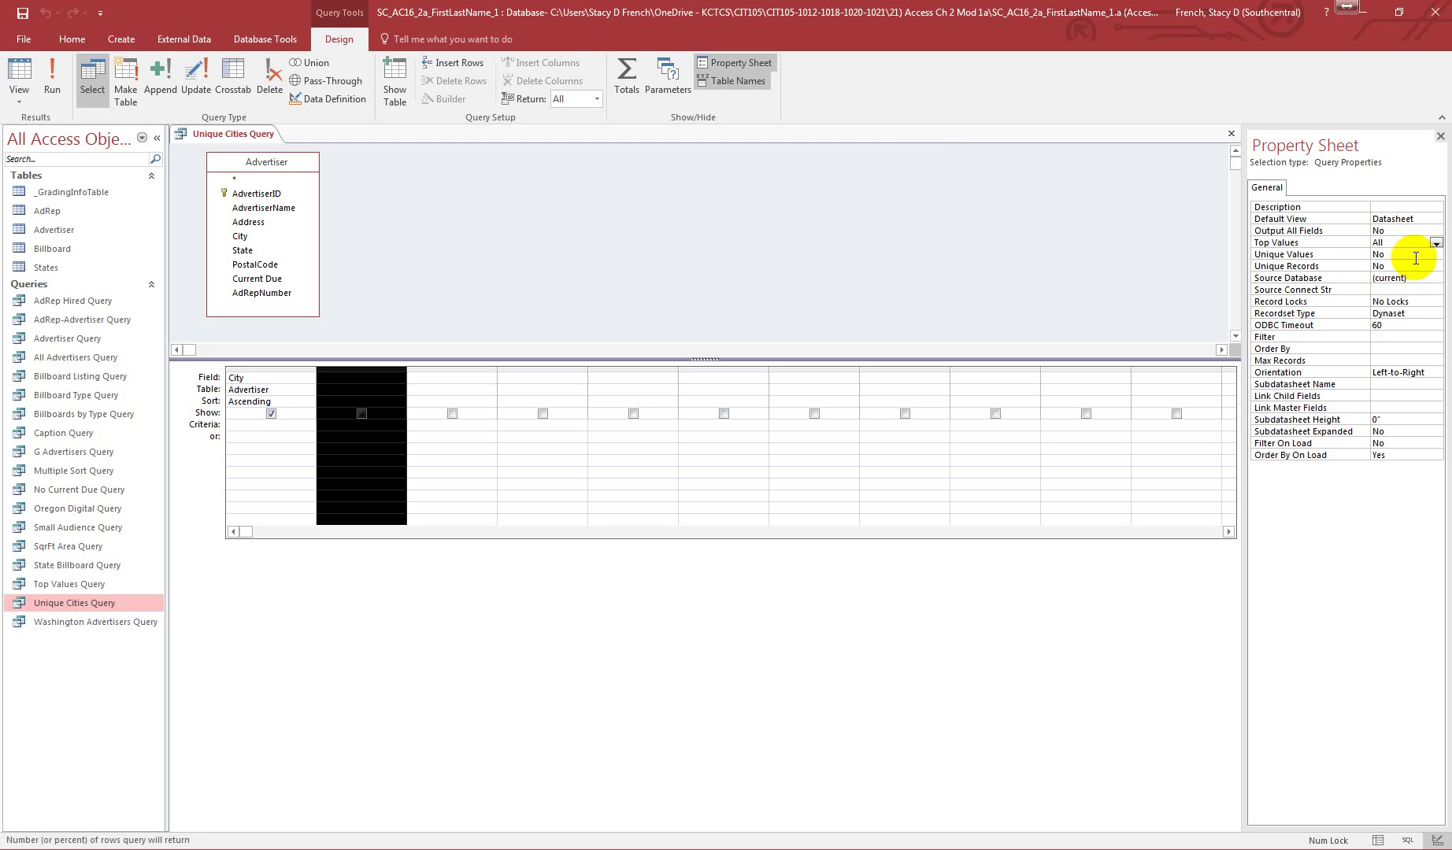
{"action": "left_click", "coordinate": [1417, 256]}
{"action": "left_click", "coordinate": [1426, 256]}
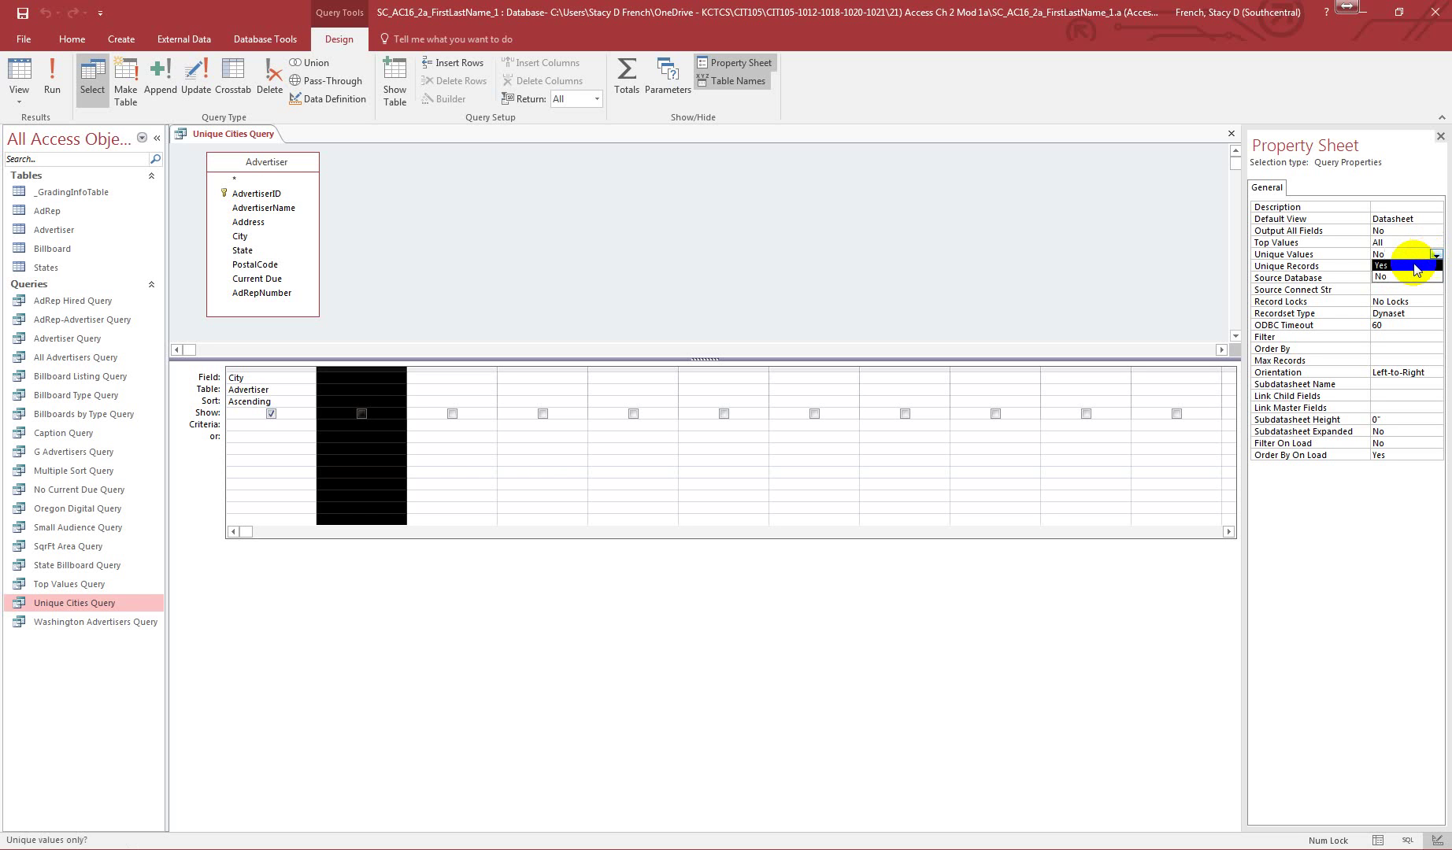
{"action": "left_click", "coordinate": [1415, 267]}
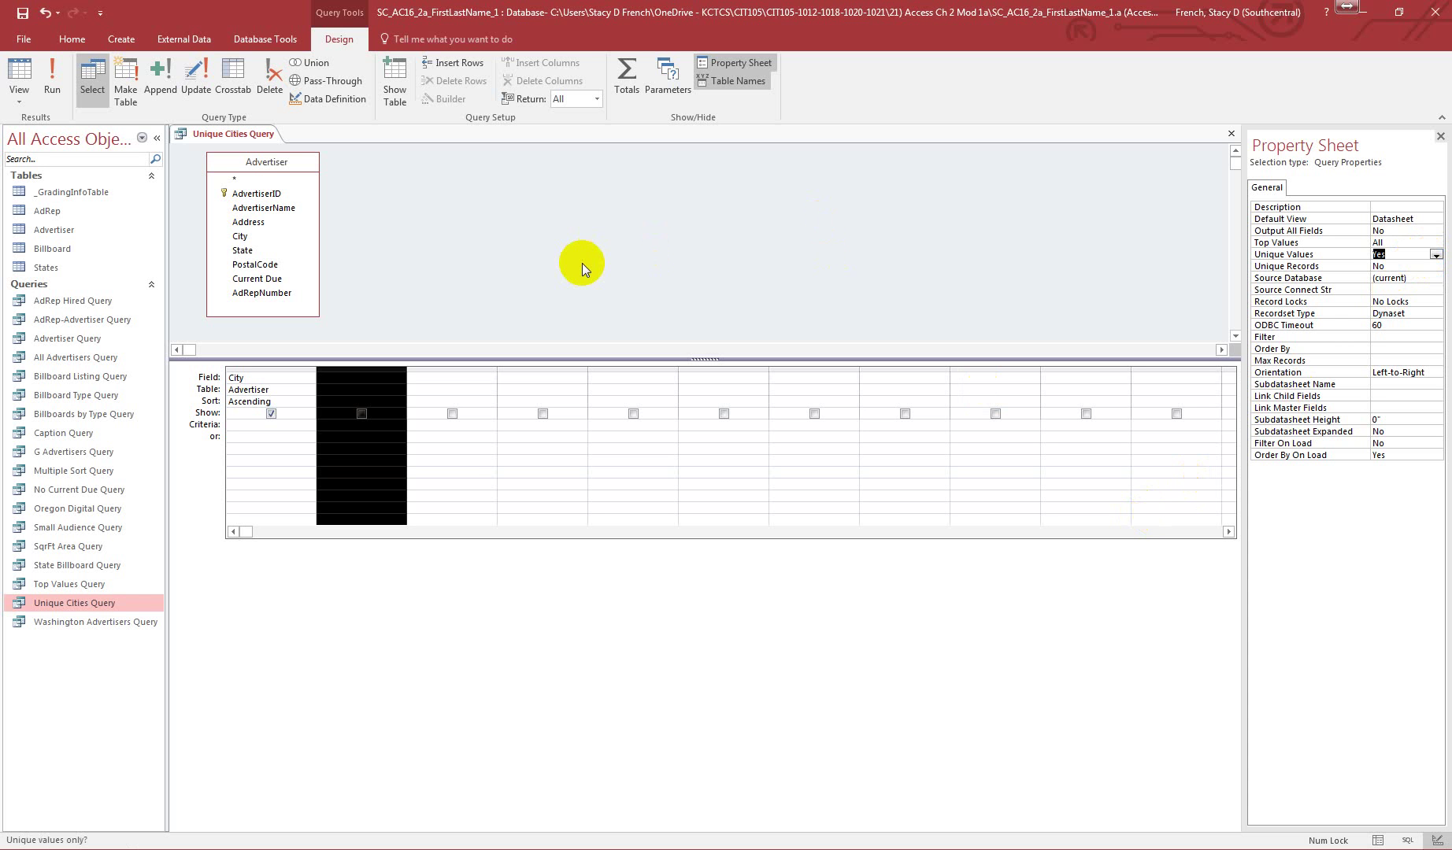
Run the Unique Cities Query, save the design change and close it
{"action": "left_click", "coordinate": [57, 80]}
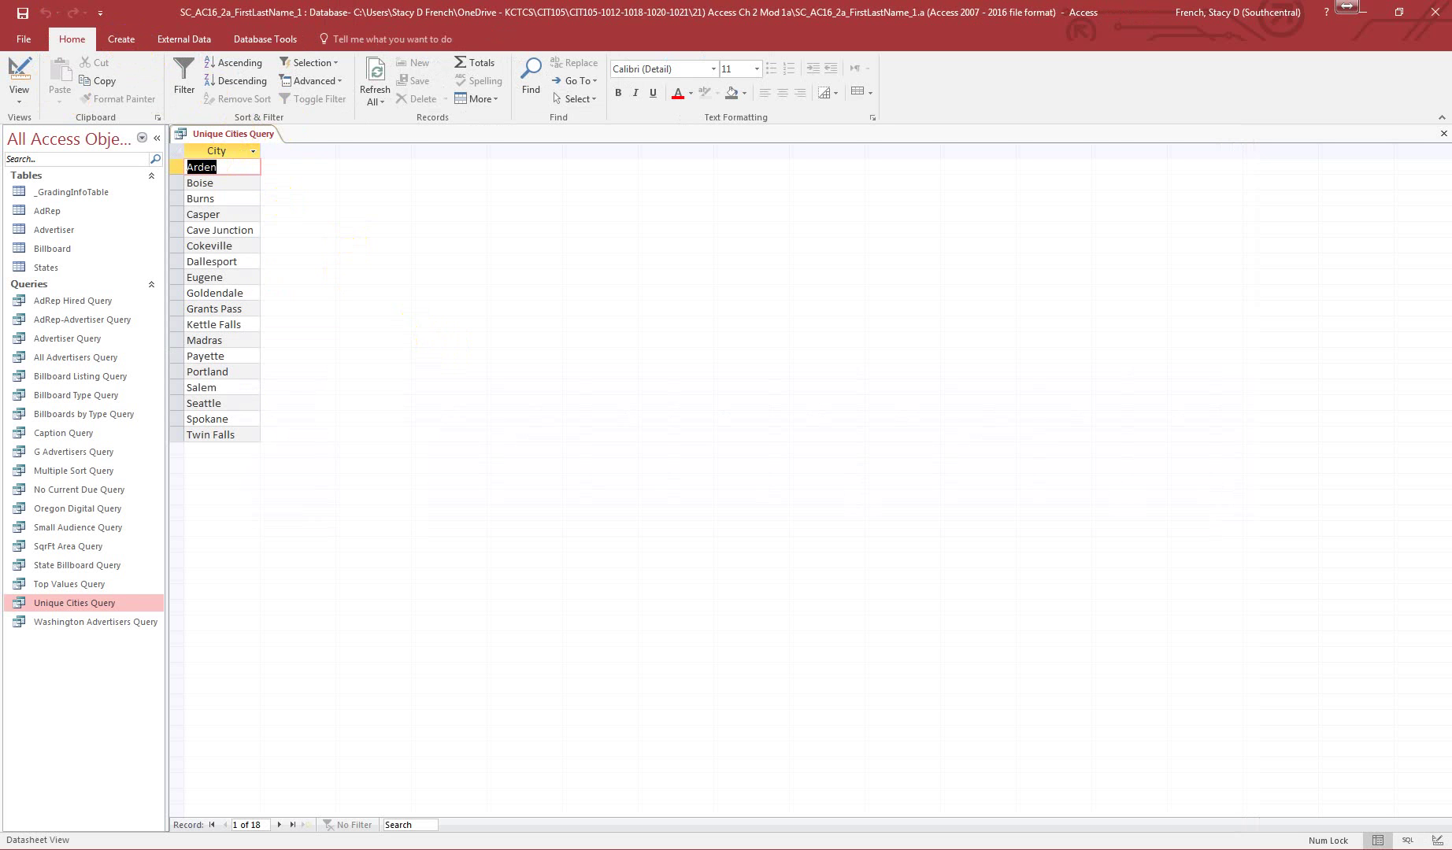
{"action": "right_click", "coordinate": [226, 130]}
{"action": "left_click", "coordinate": [265, 133]}
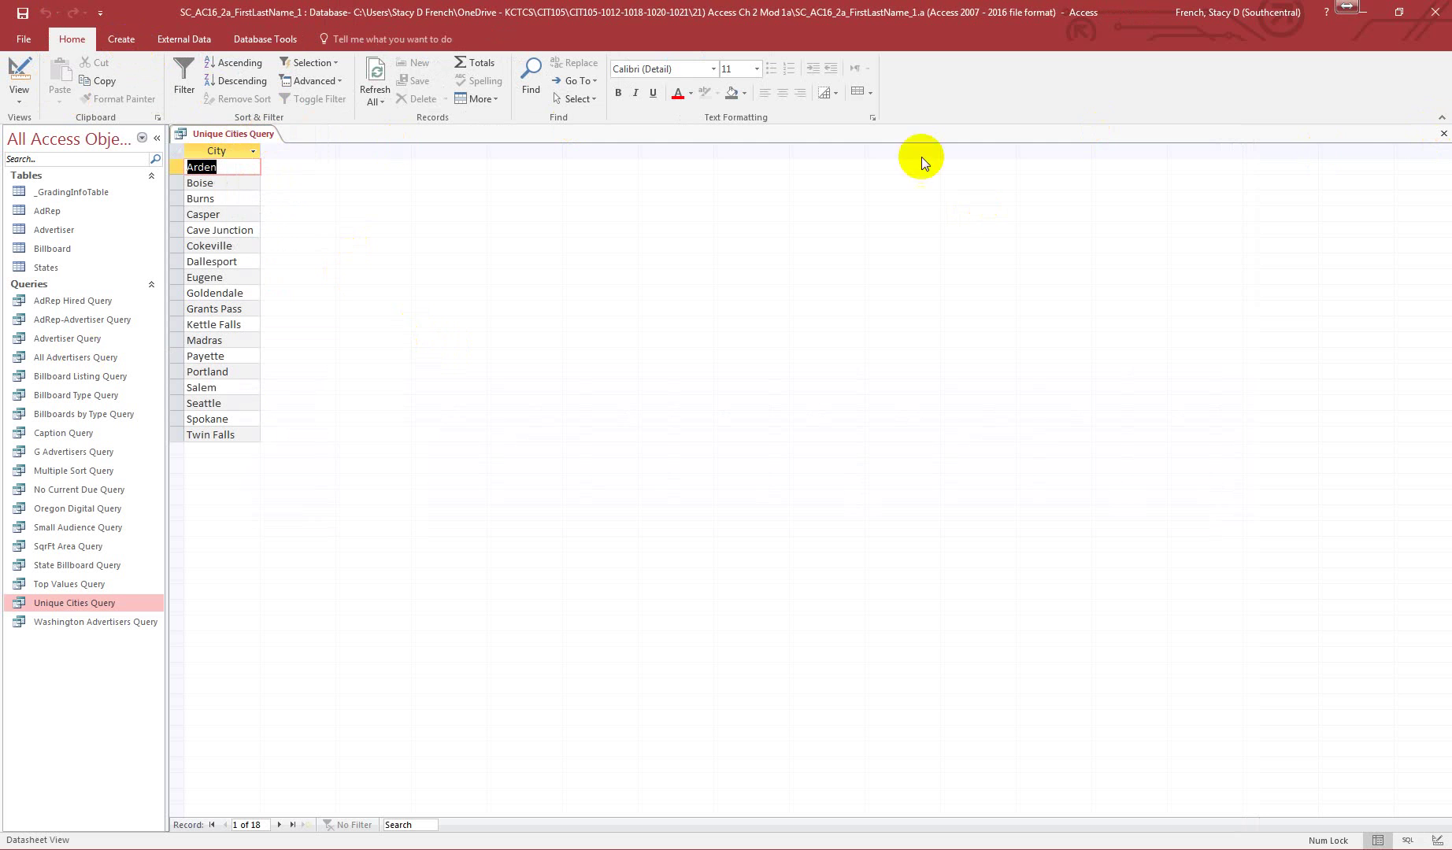
{"action": "left_click", "coordinate": [1442, 133]}
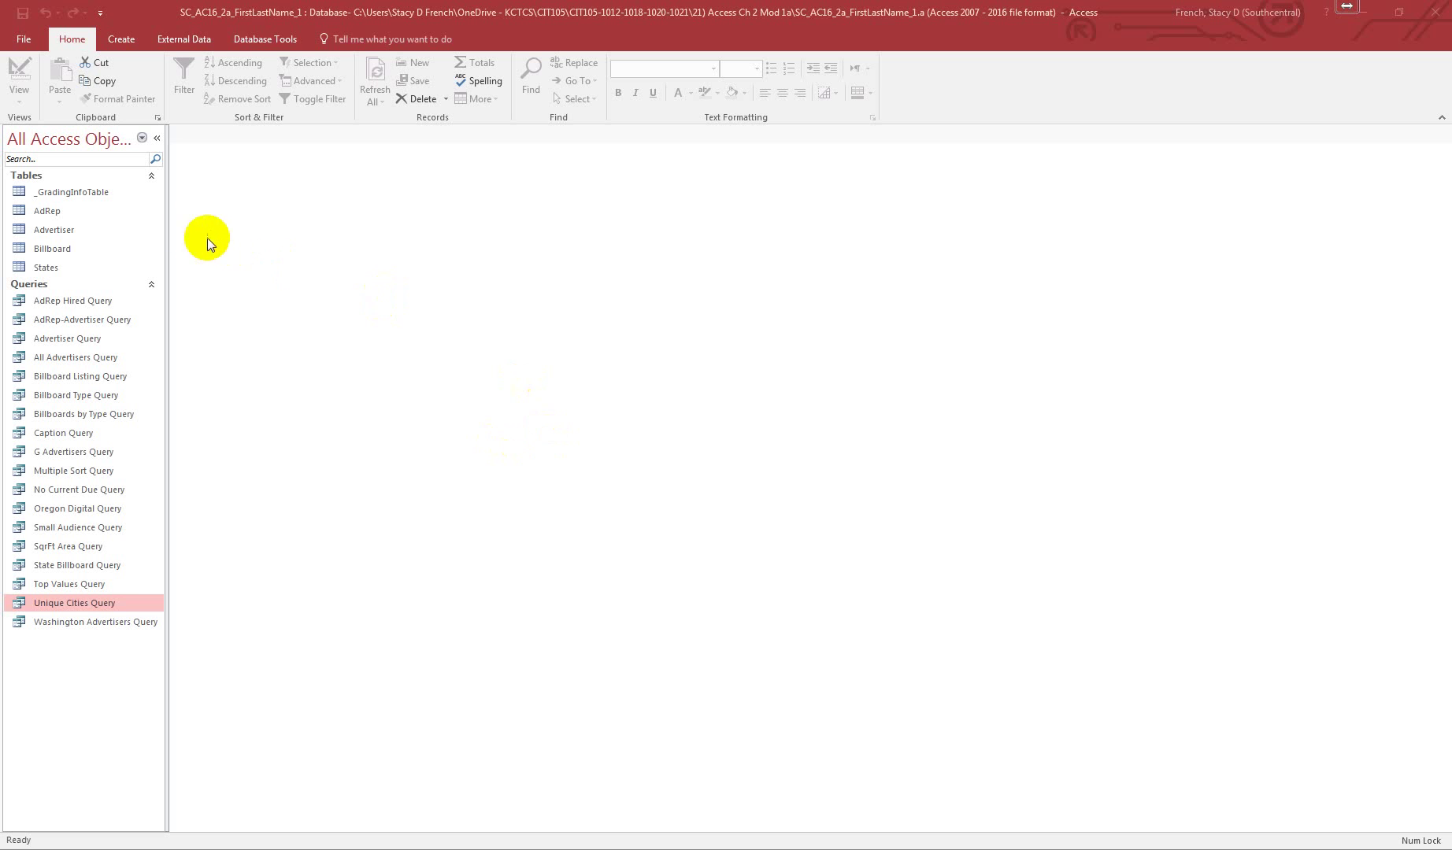
Start a new query with the Crosstab Query Wizard, using the Billboard table as its source
{"action": "right_click", "coordinate": [60, 249]}
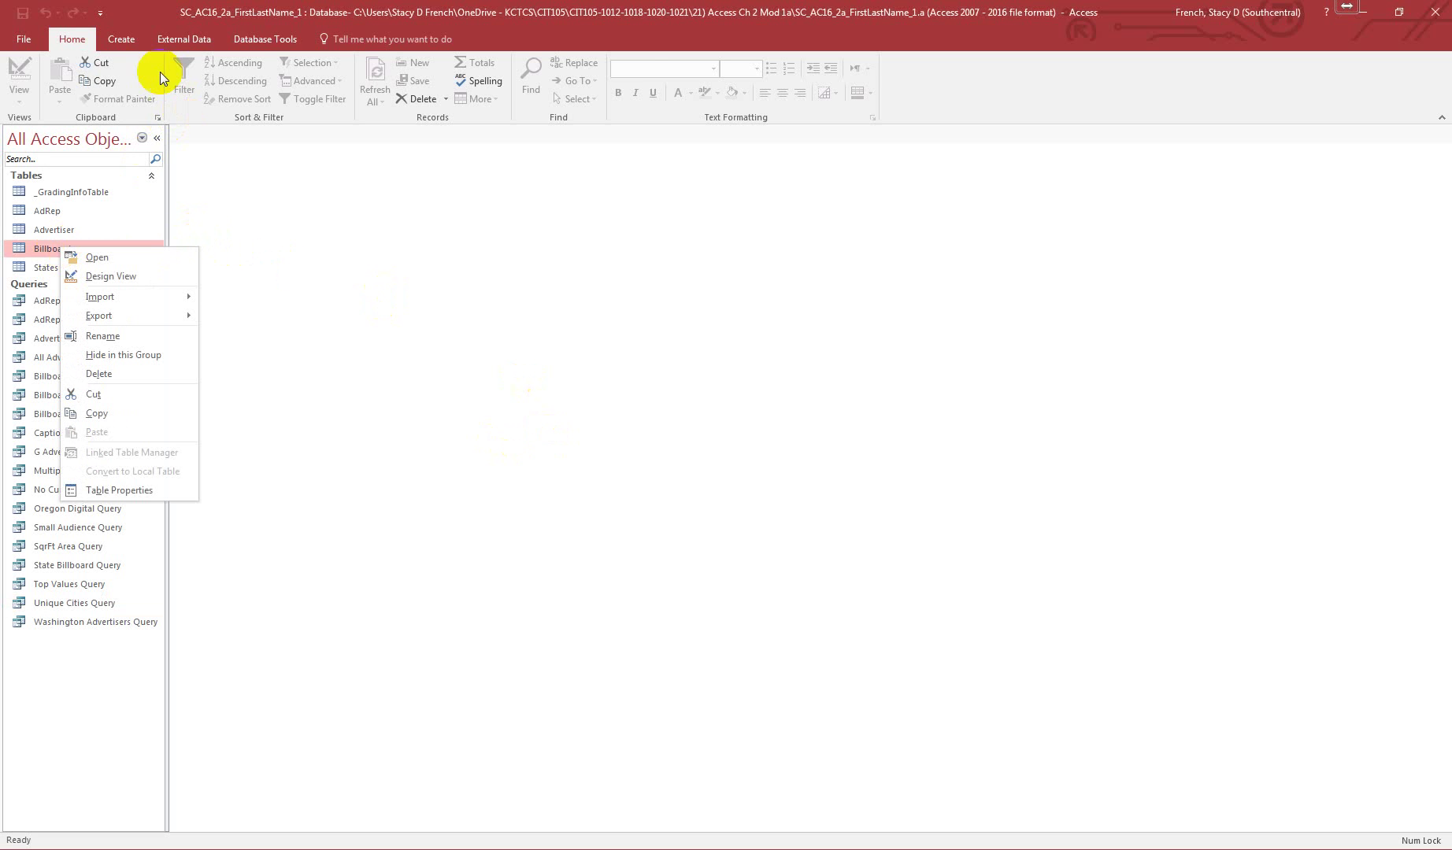
{"action": "left_click", "coordinate": [121, 38]}
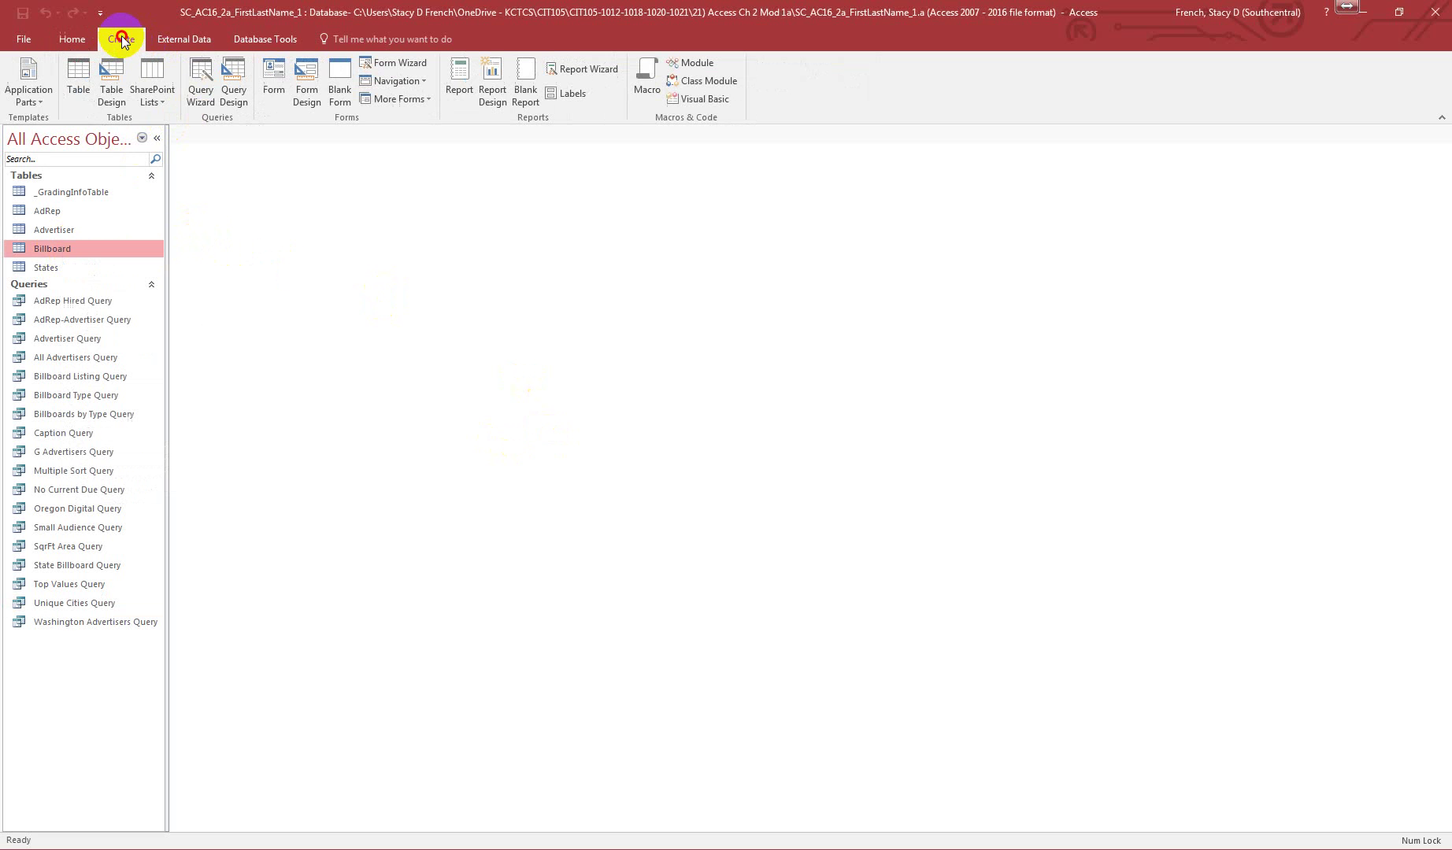
{"action": "left_click", "coordinate": [201, 86]}
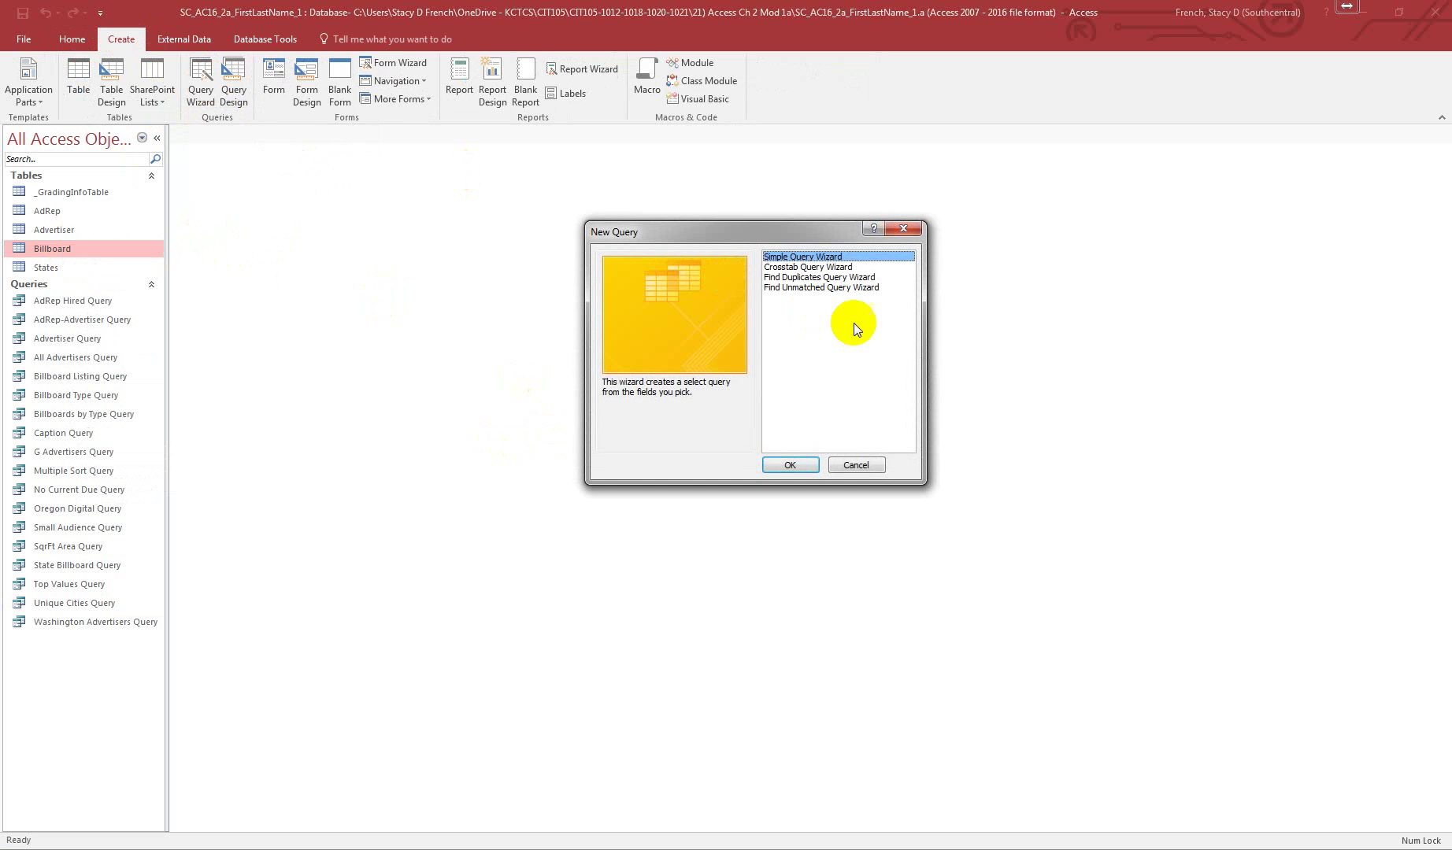
{"action": "left_click", "coordinate": [802, 267]}
{"action": "left_click", "coordinate": [791, 464]}
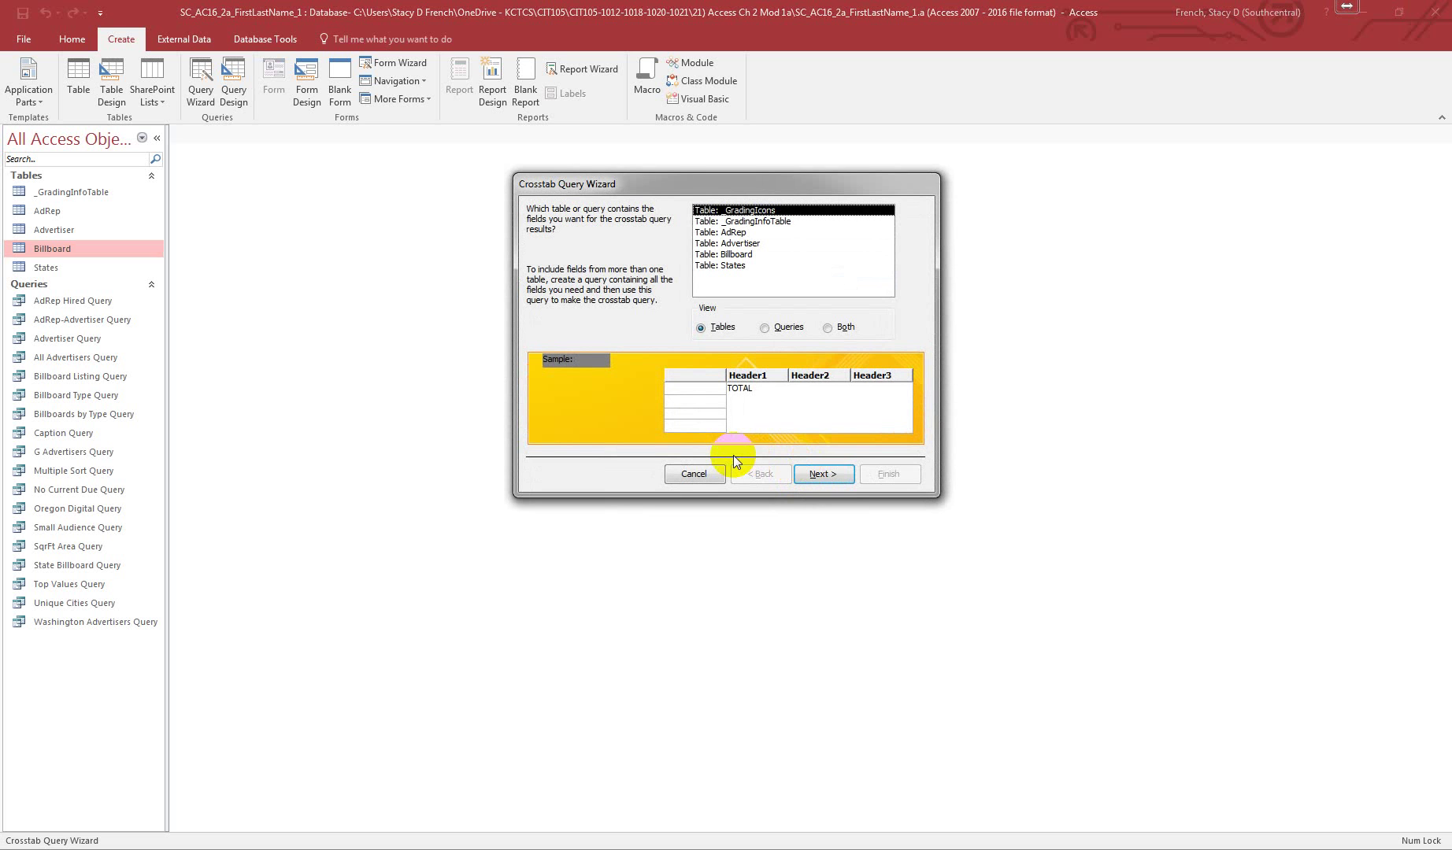
{"action": "left_click", "coordinate": [742, 256]}
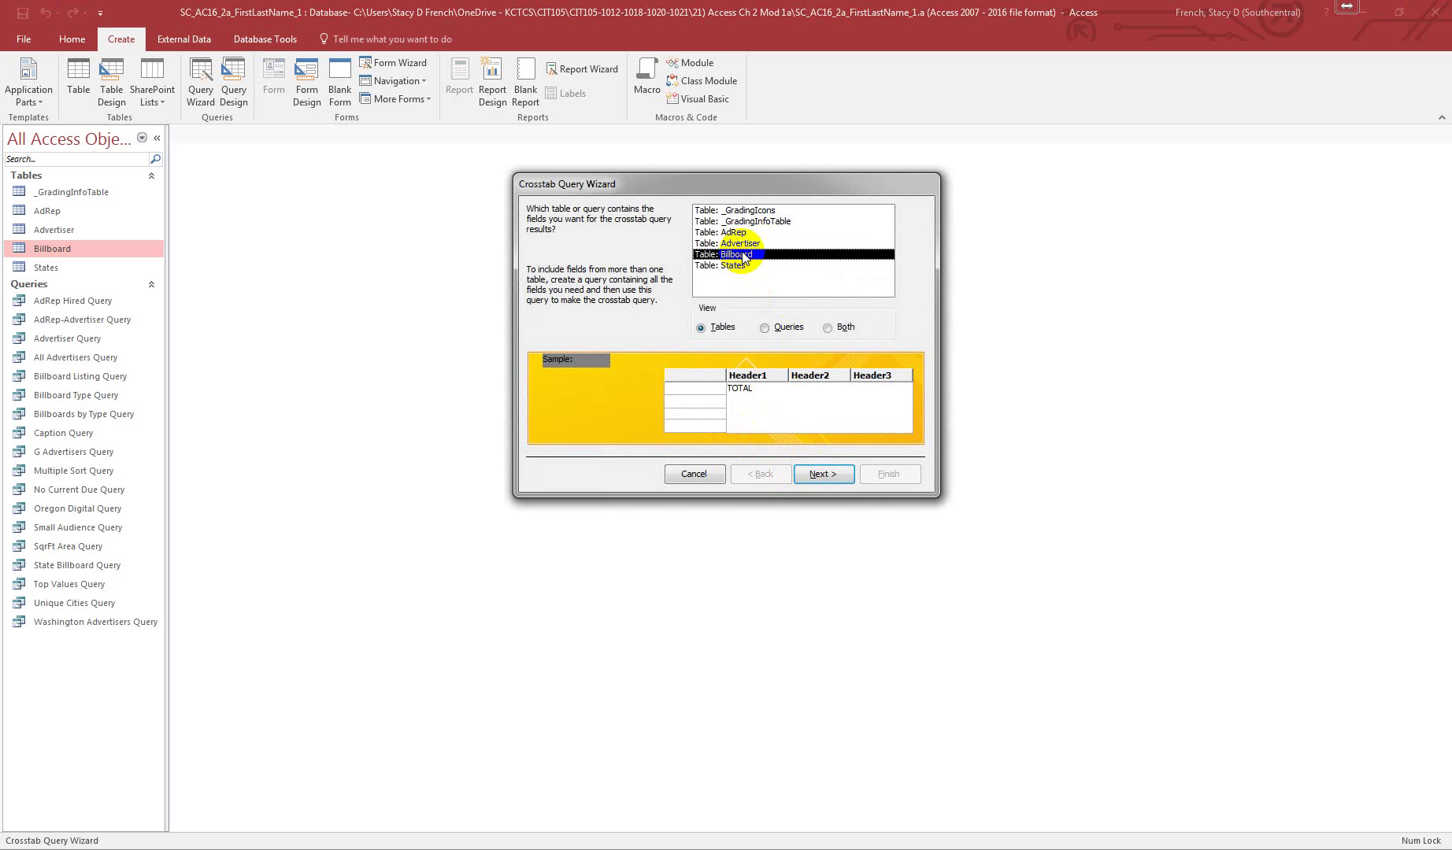
{"action": "double_click", "coordinate": [743, 256]}
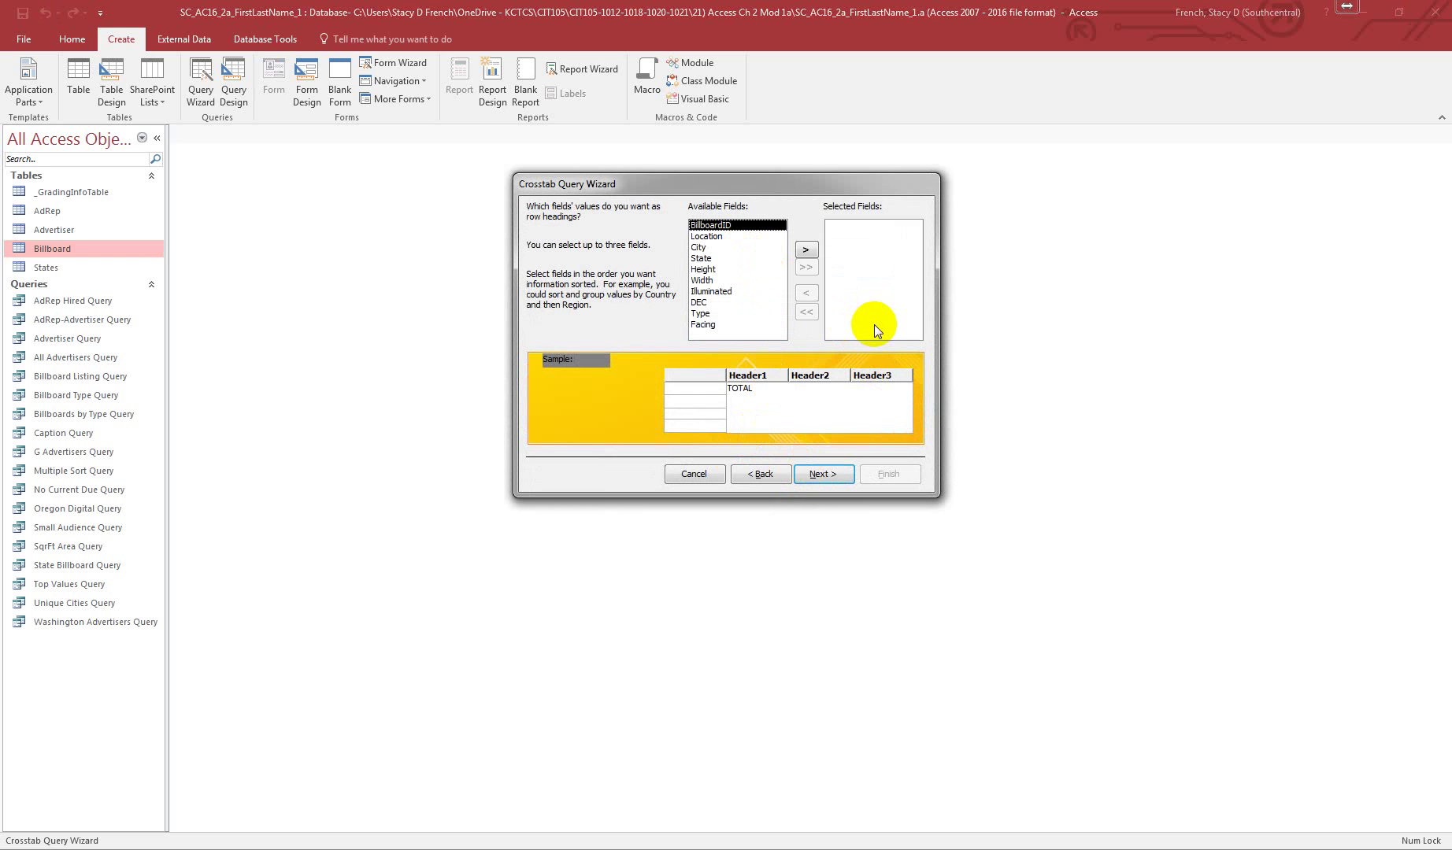
Use State as the crosstab's row heading and Type as its column heading
{"action": "left_click", "coordinate": [718, 257]}
{"action": "left_click", "coordinate": [806, 250]}
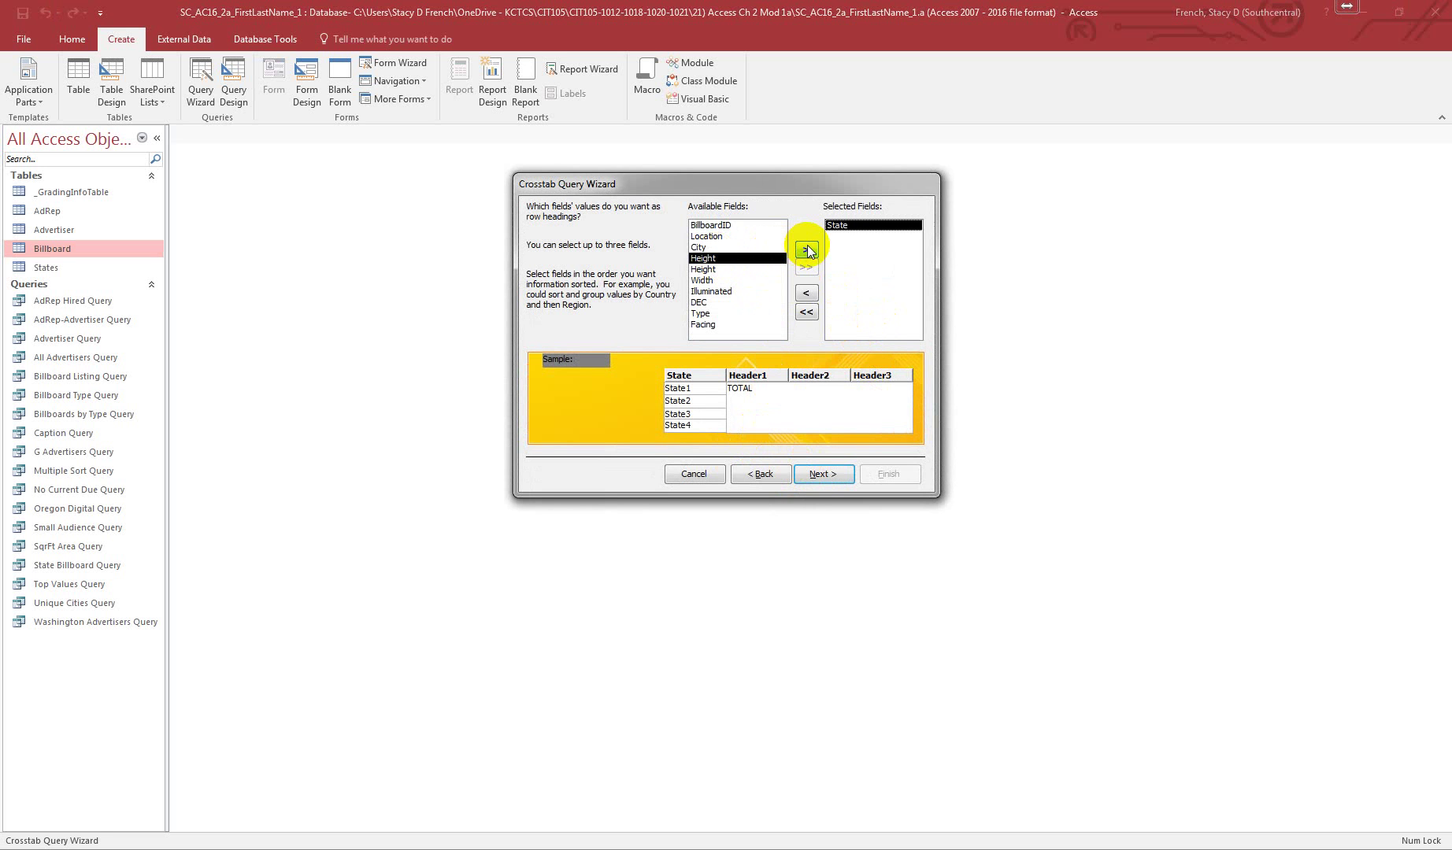
{"action": "left_click", "coordinate": [823, 474]}
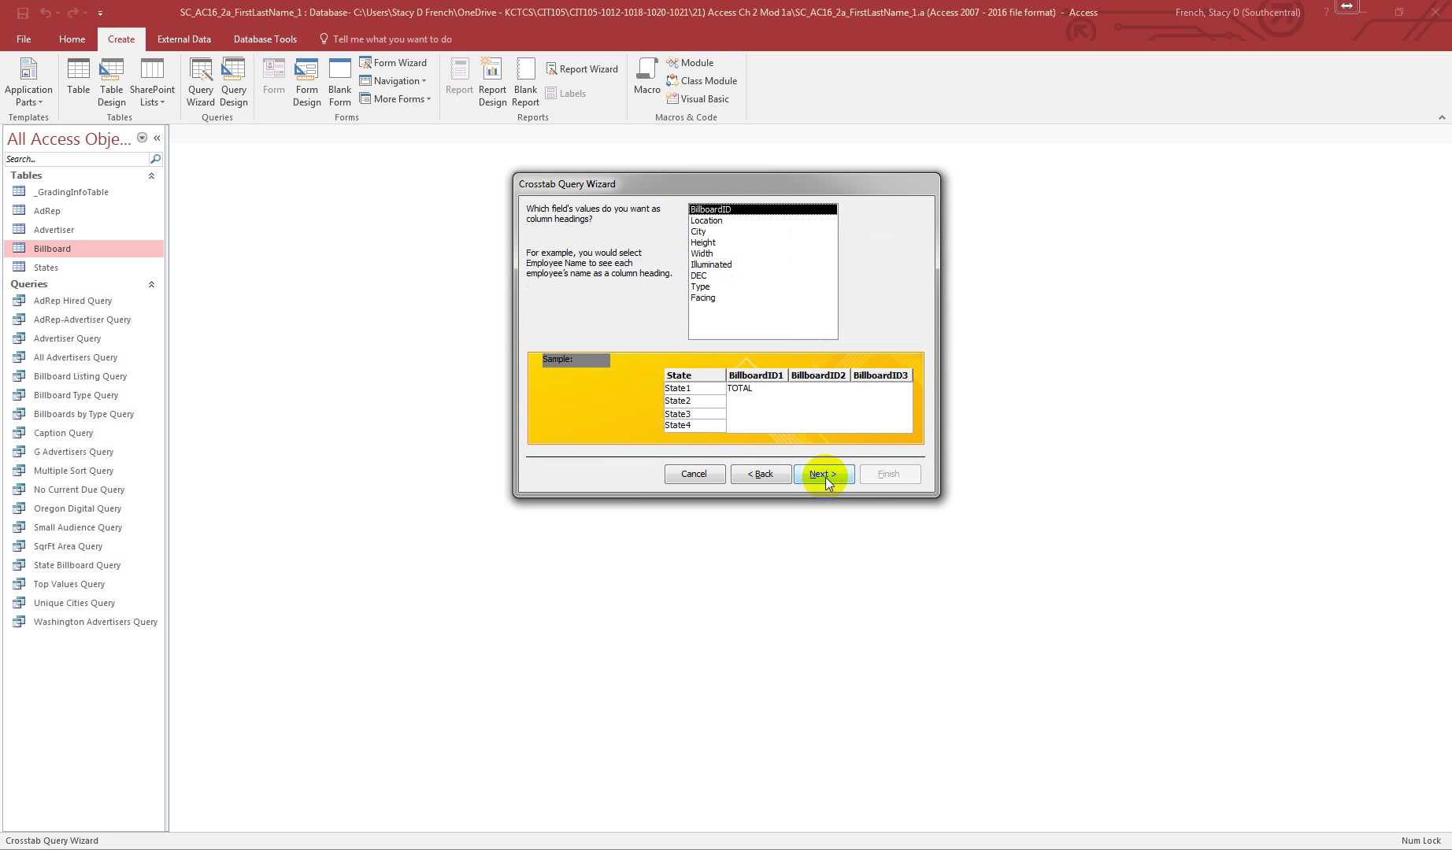
{"action": "left_click", "coordinate": [702, 286]}
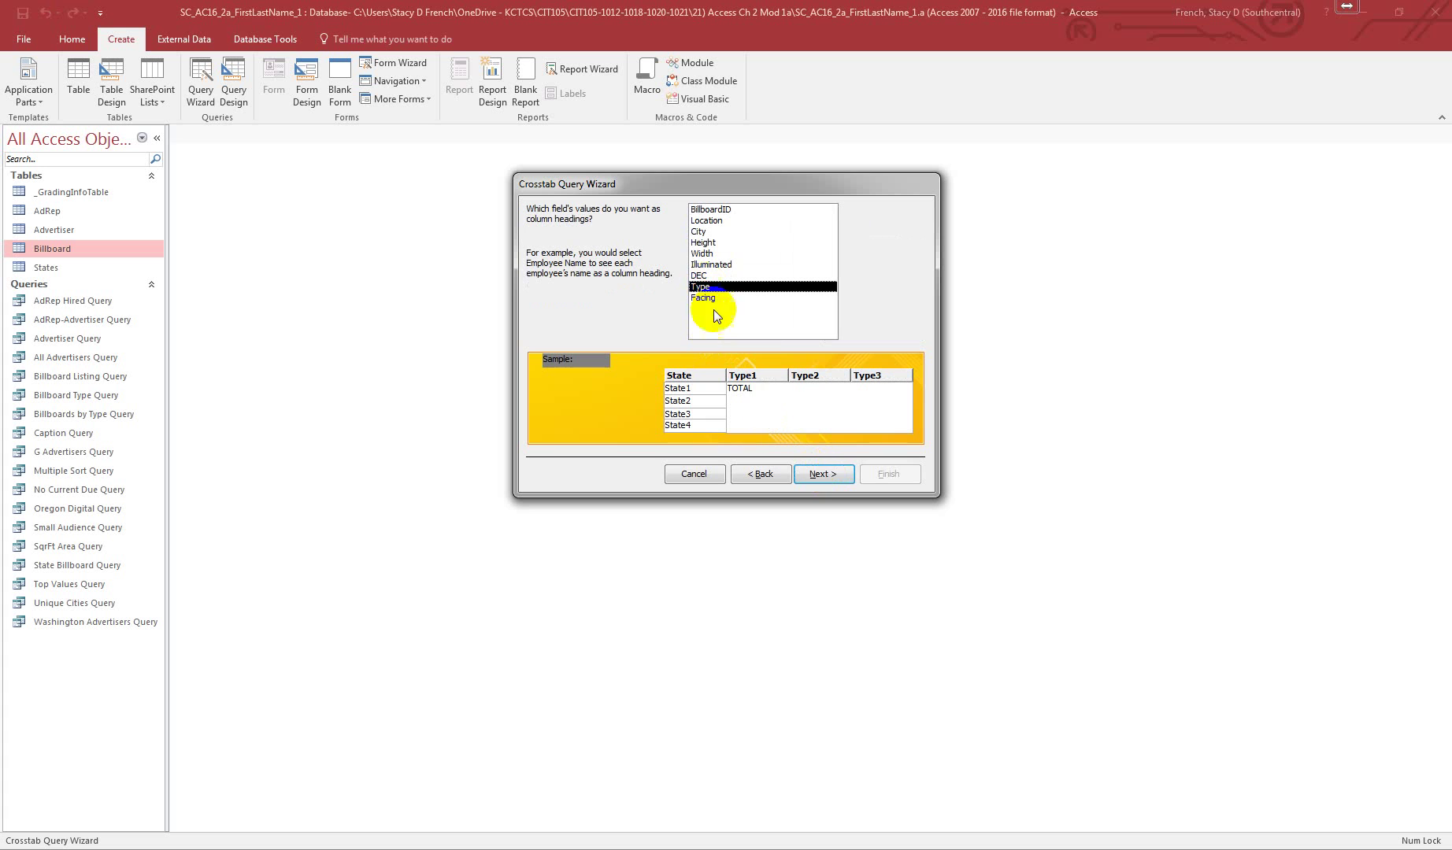
{"action": "left_click", "coordinate": [822, 474]}
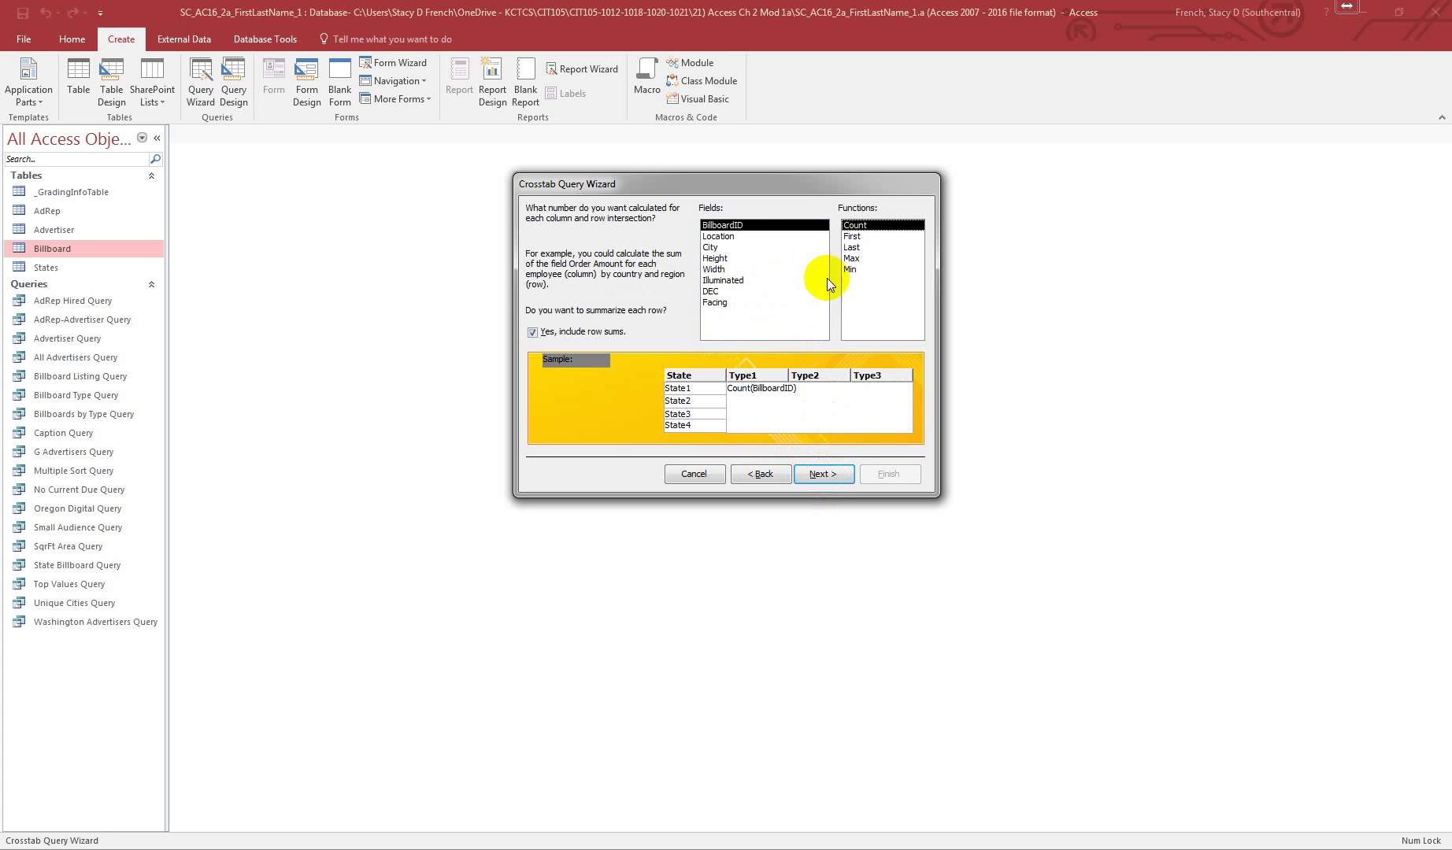
Calculate the Count of BillboardID at each crosstab intersection, keeping row sums included
{"action": "left_click", "coordinate": [839, 474]}
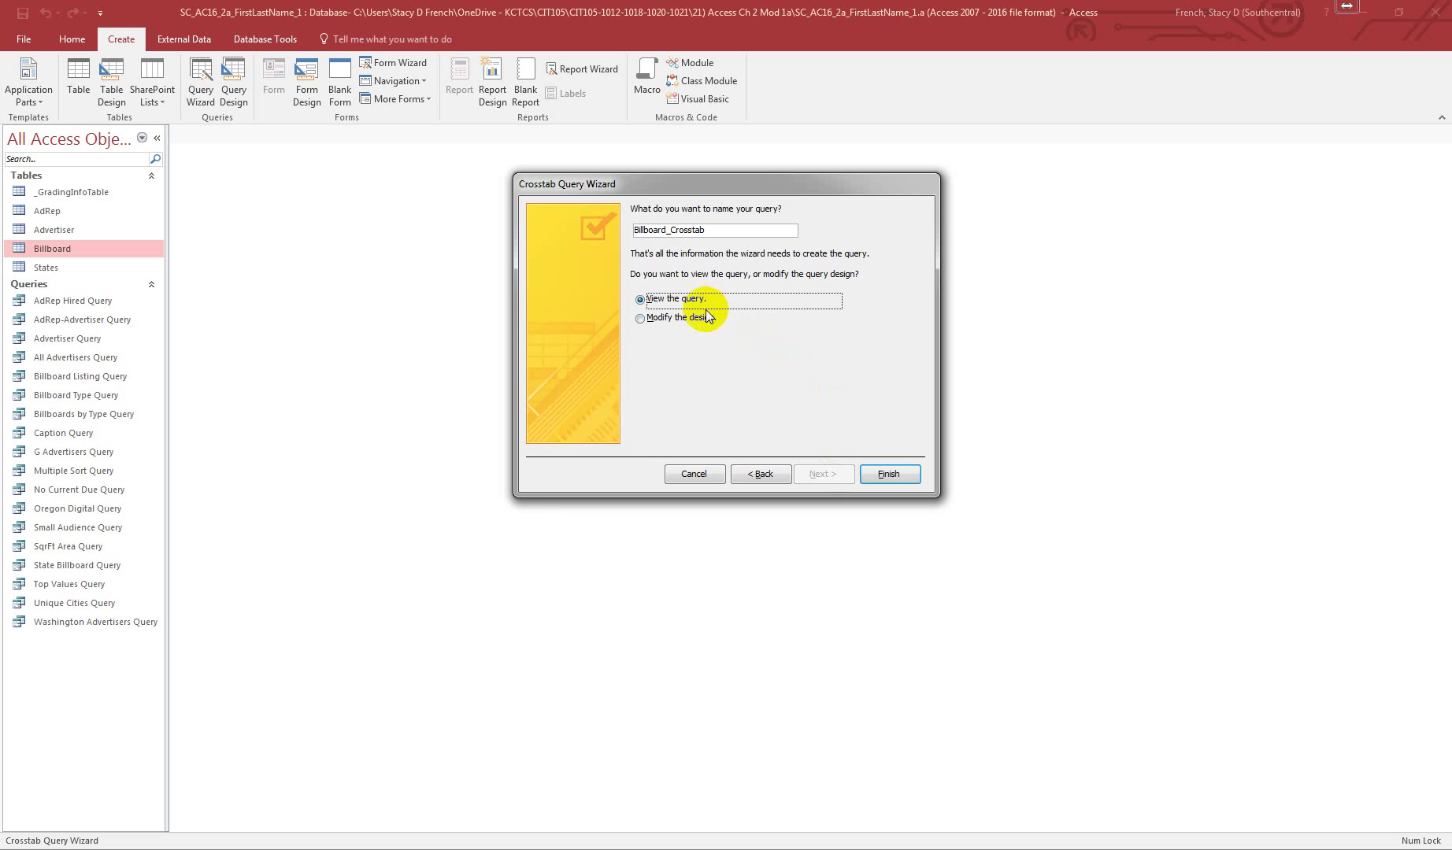
{"action": "left_click", "coordinate": [754, 473]}
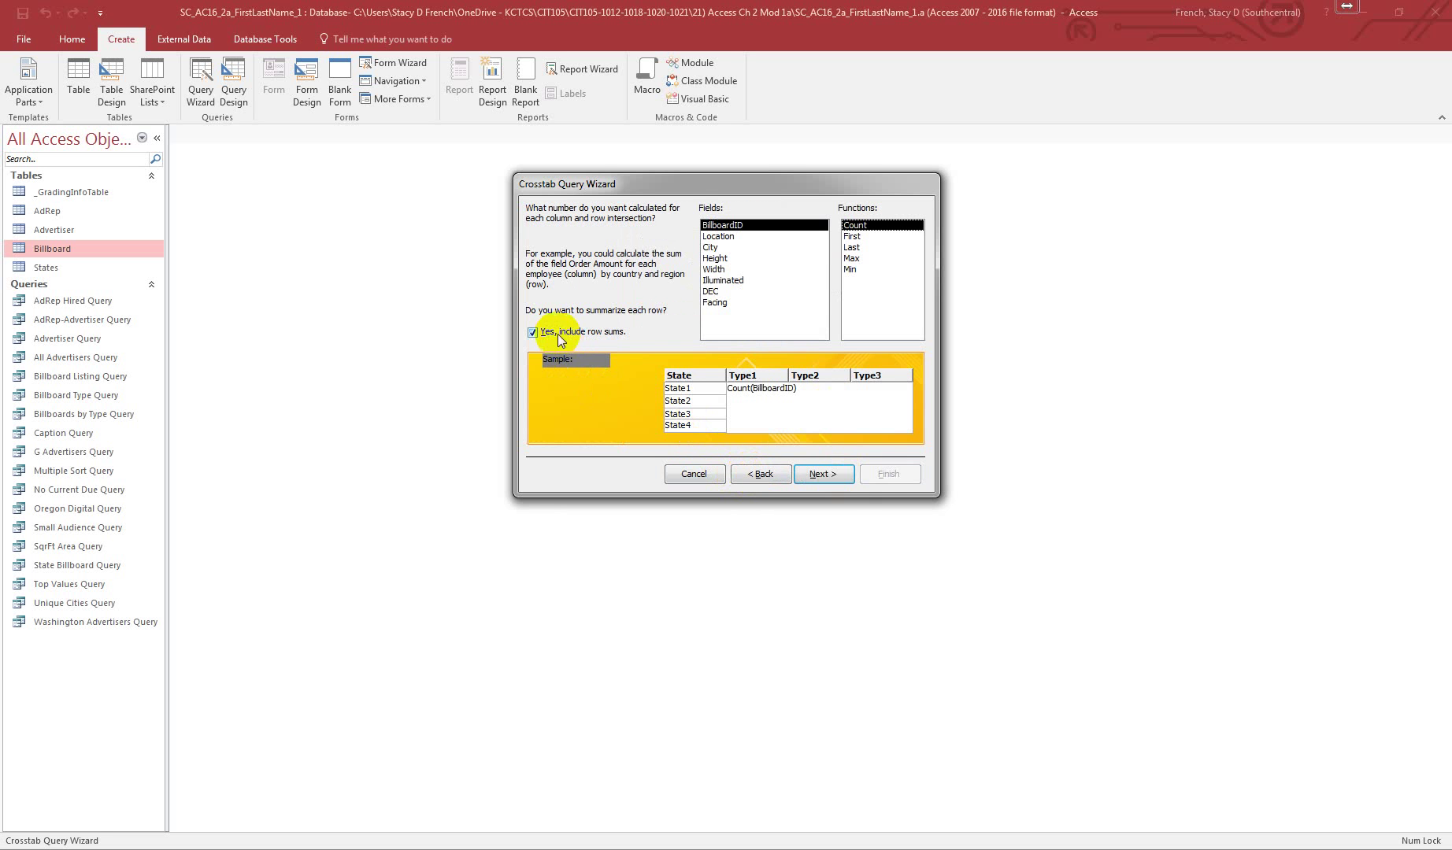
{"action": "left_click", "coordinate": [823, 473]}
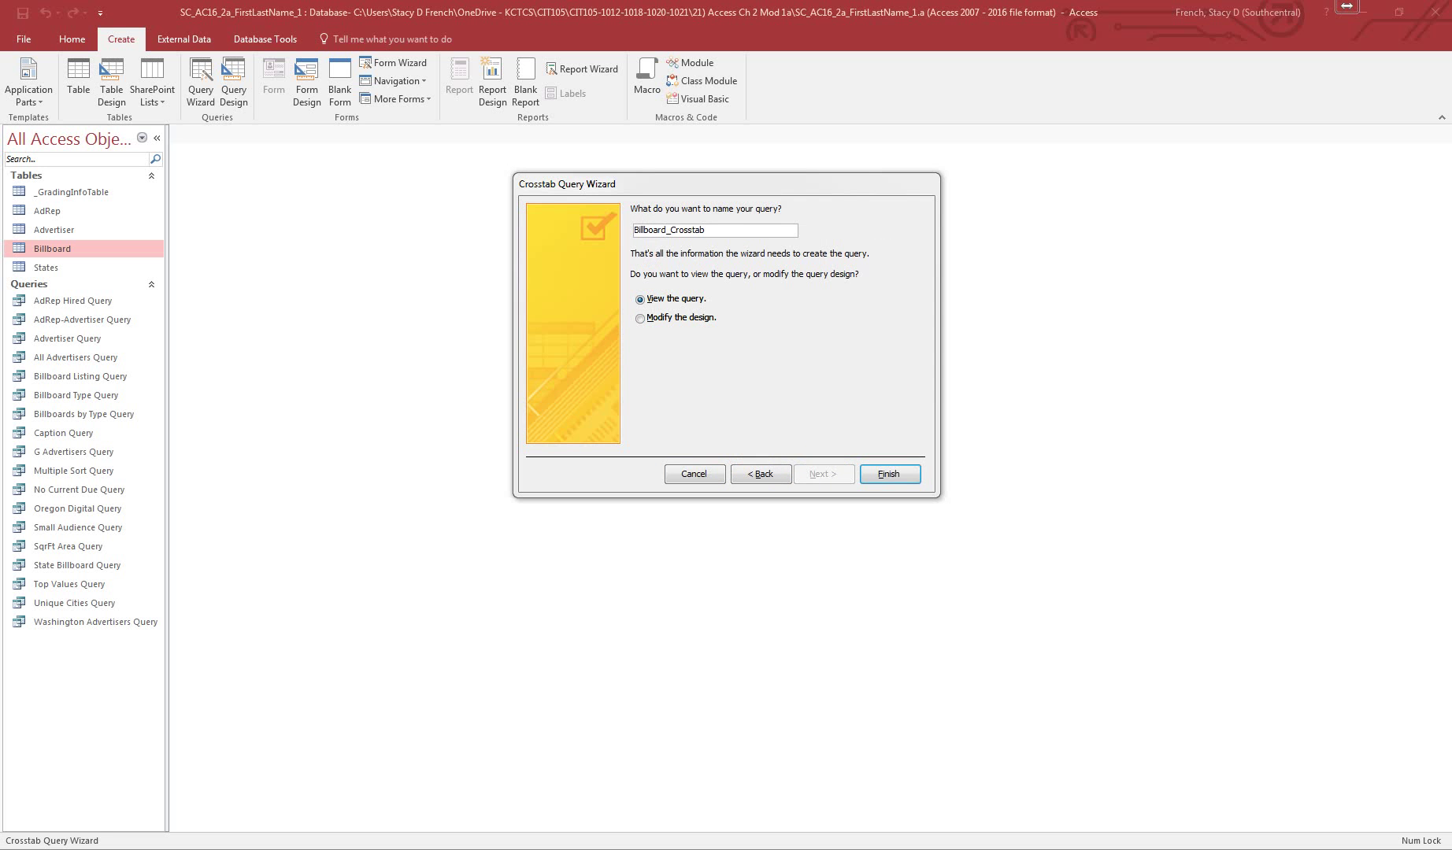
Name the crosstab query State-Type Crosstab, finish the wizard to view it, and close it
{"action": "left_click", "coordinate": [724, 228]}
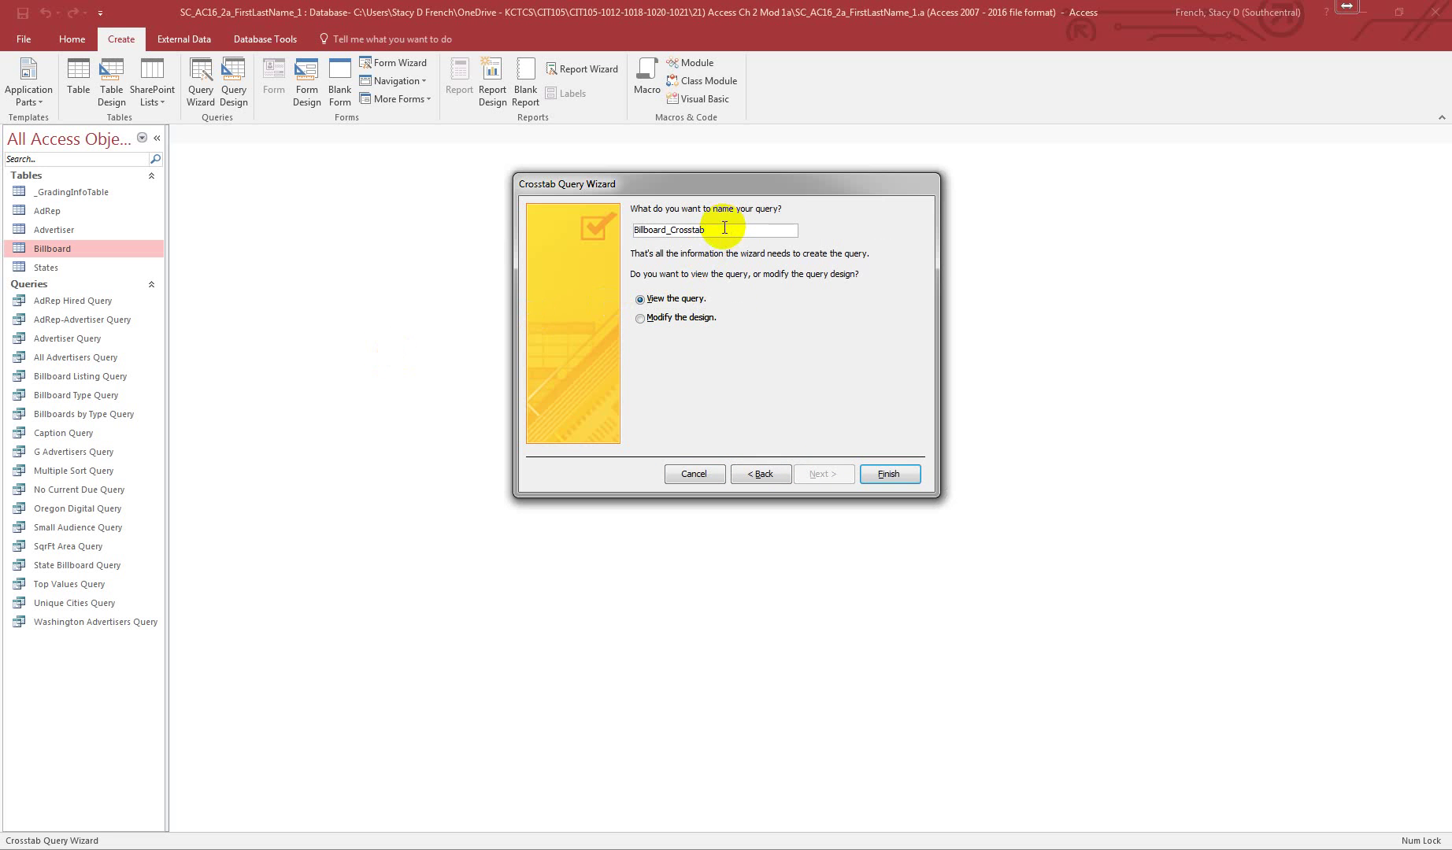
{"action": "left_click_drag", "start_coordinate": [725, 228], "coordinate": [579, 233]}
{"action": "type", "text": "State-Type Crosstab"}
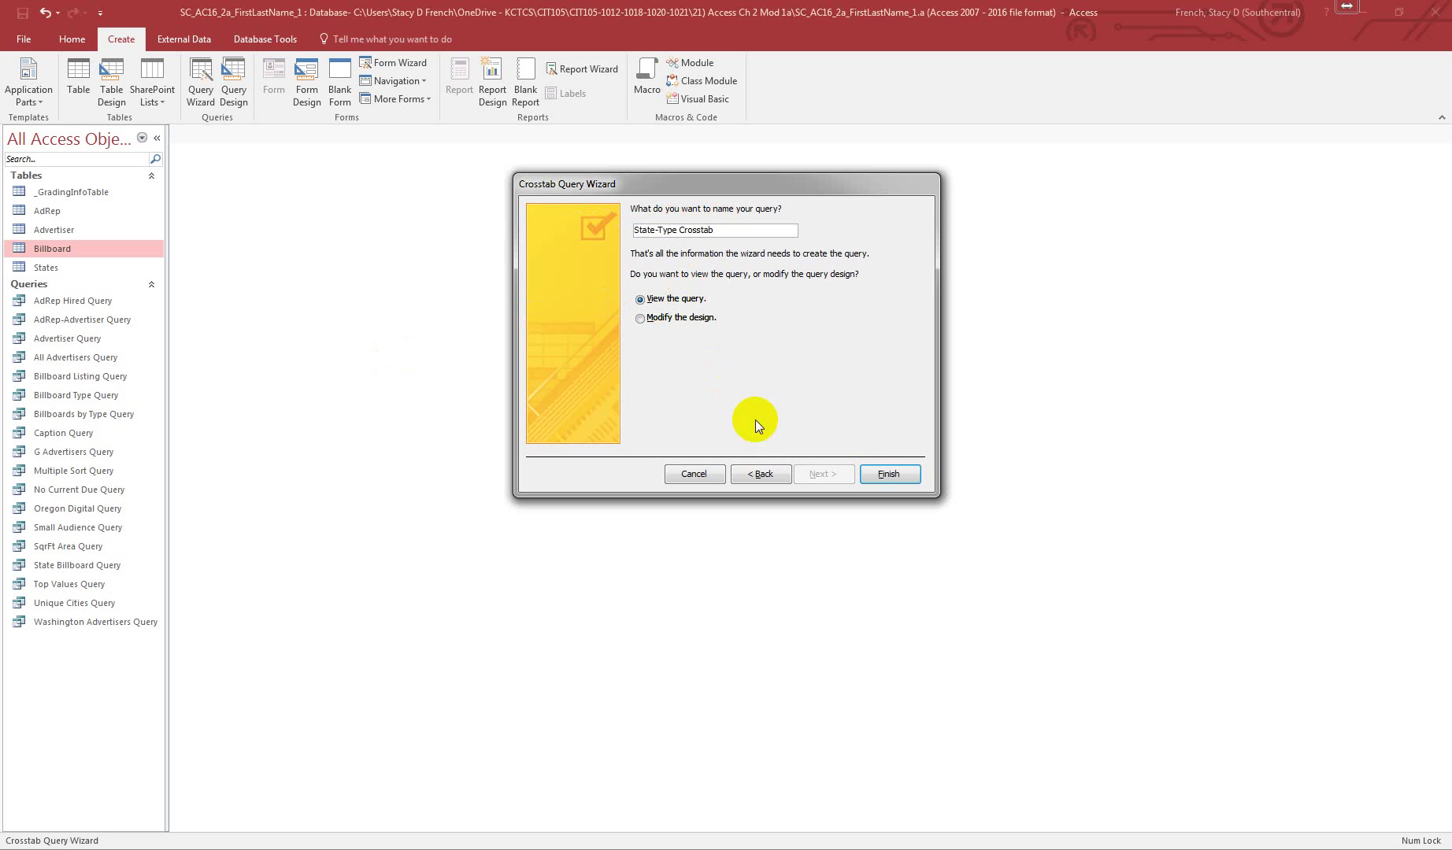
{"action": "left_click", "coordinate": [888, 474]}
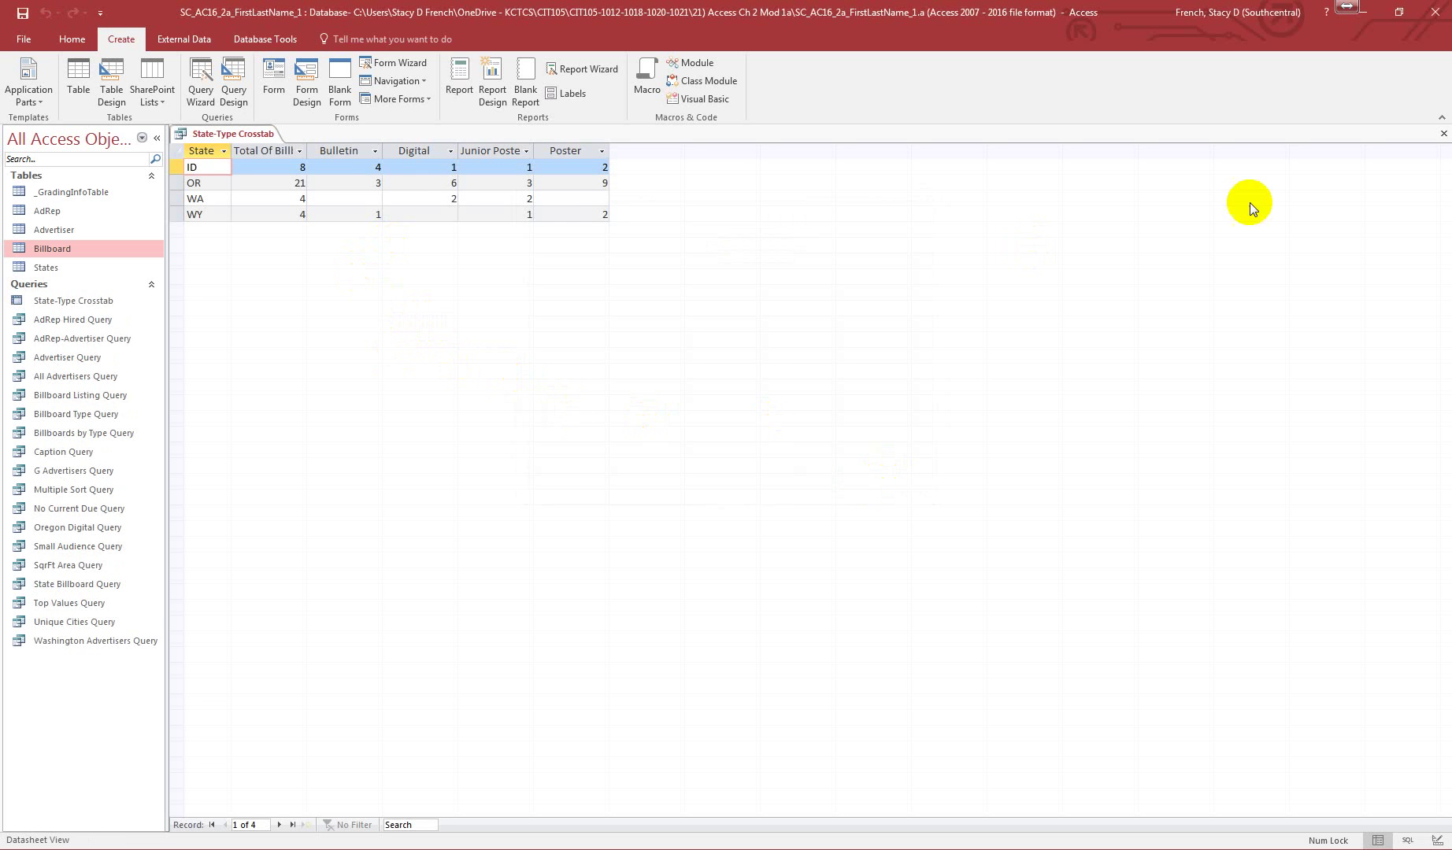
{"action": "left_click", "coordinate": [1444, 133]}
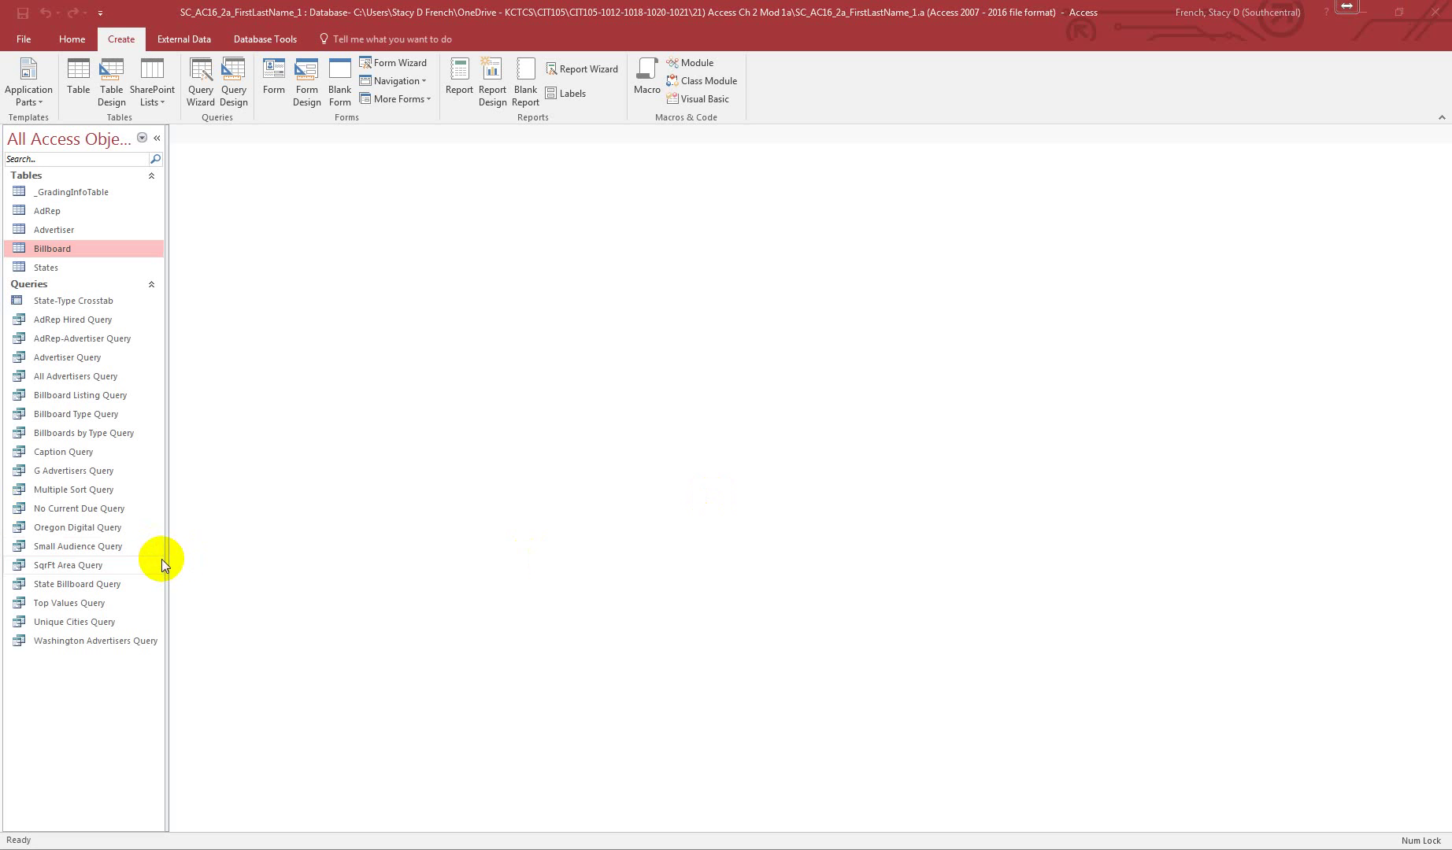
Open the Top Values Query in Design View and sort the Current Due field in descending order
{"action": "left_click", "coordinate": [82, 603]}
{"action": "right_click", "coordinate": [82, 603]}
{"action": "left_click", "coordinate": [144, 625]}
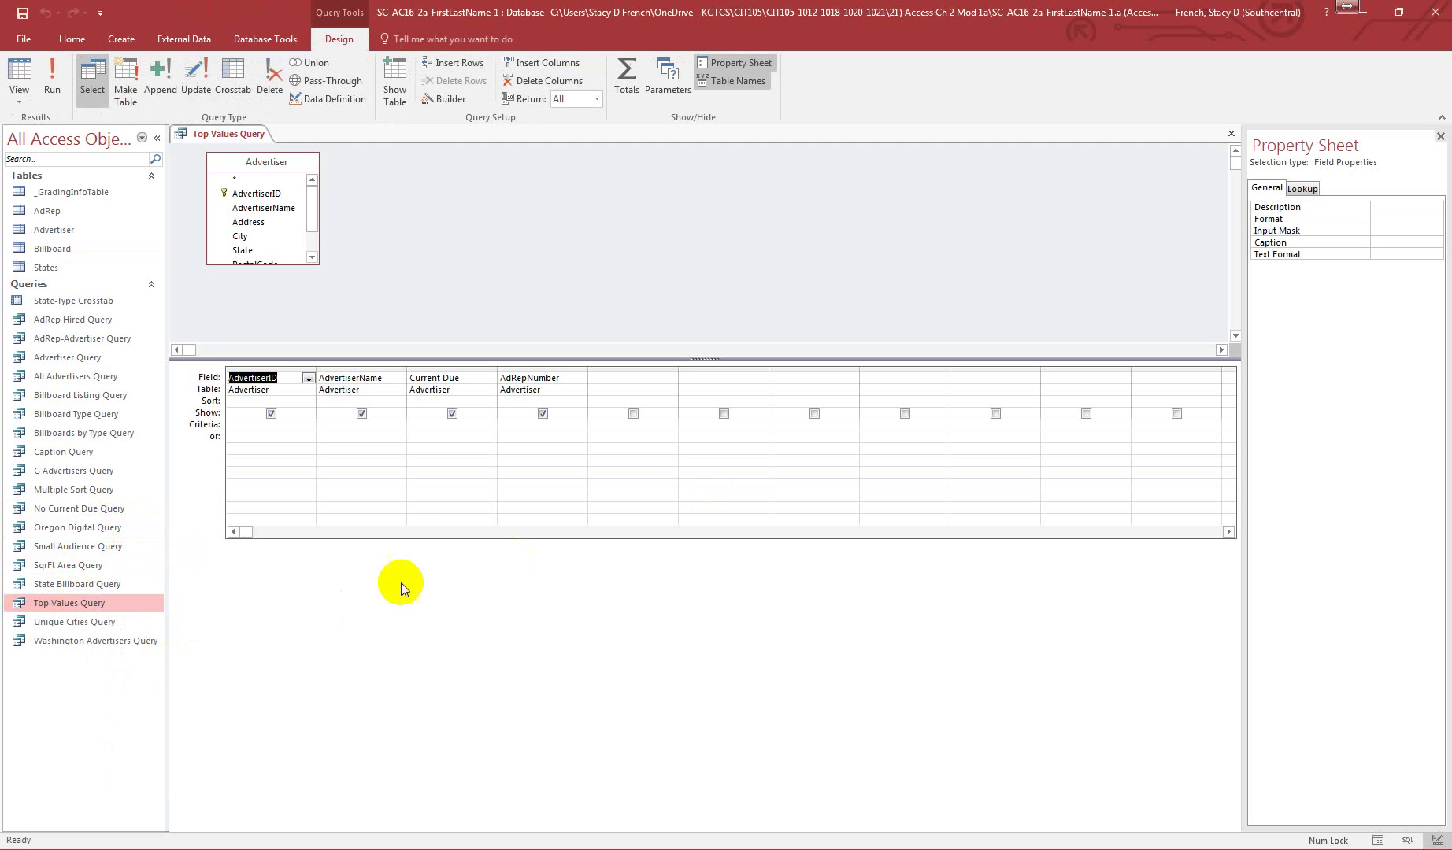
{"action": "left_click_drag", "start_coordinate": [280, 265], "coordinate": [275, 318]}
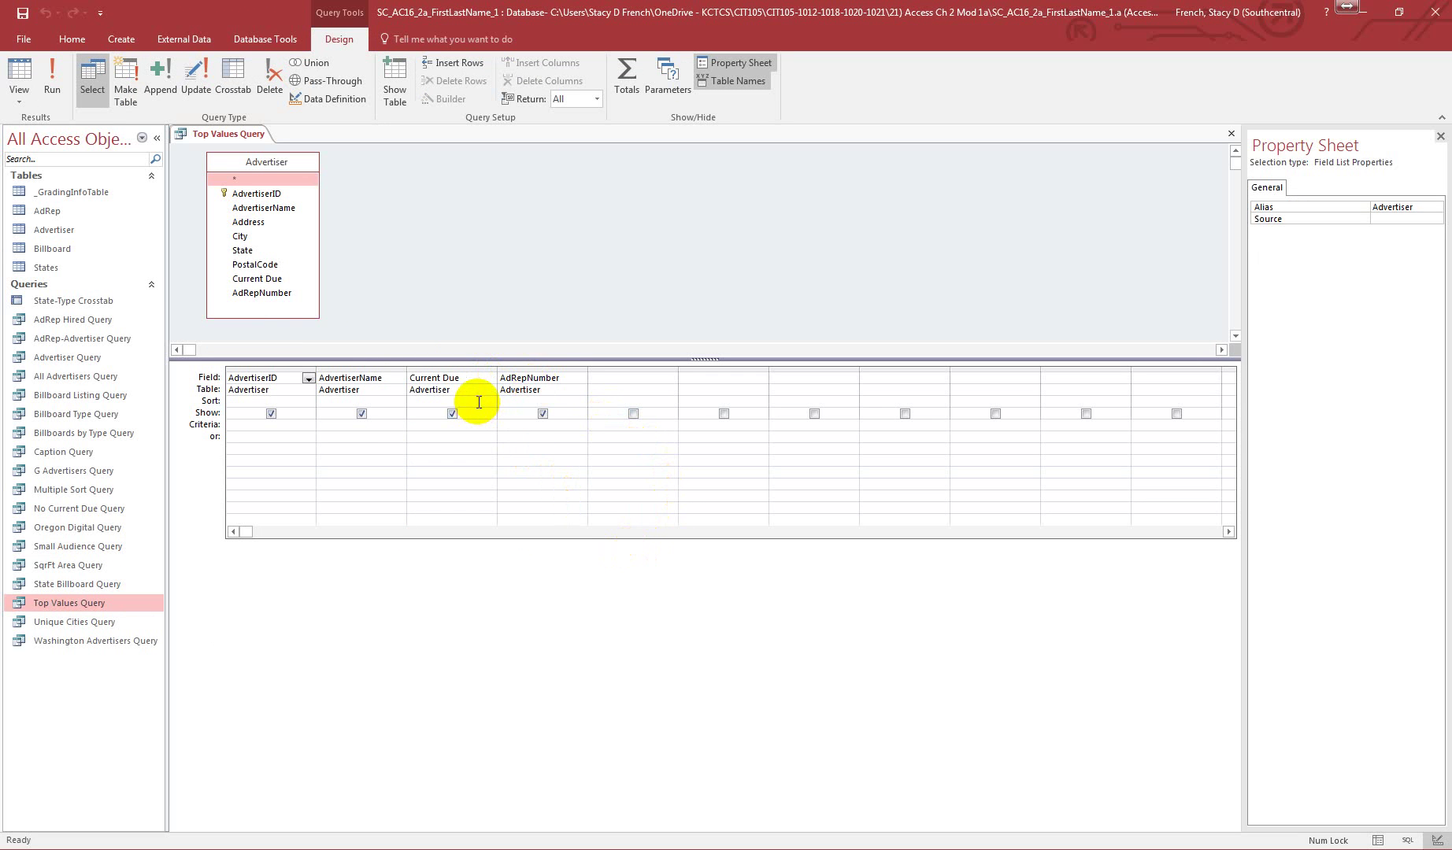
{"action": "left_click", "coordinate": [479, 402]}
{"action": "left_click", "coordinate": [488, 401]}
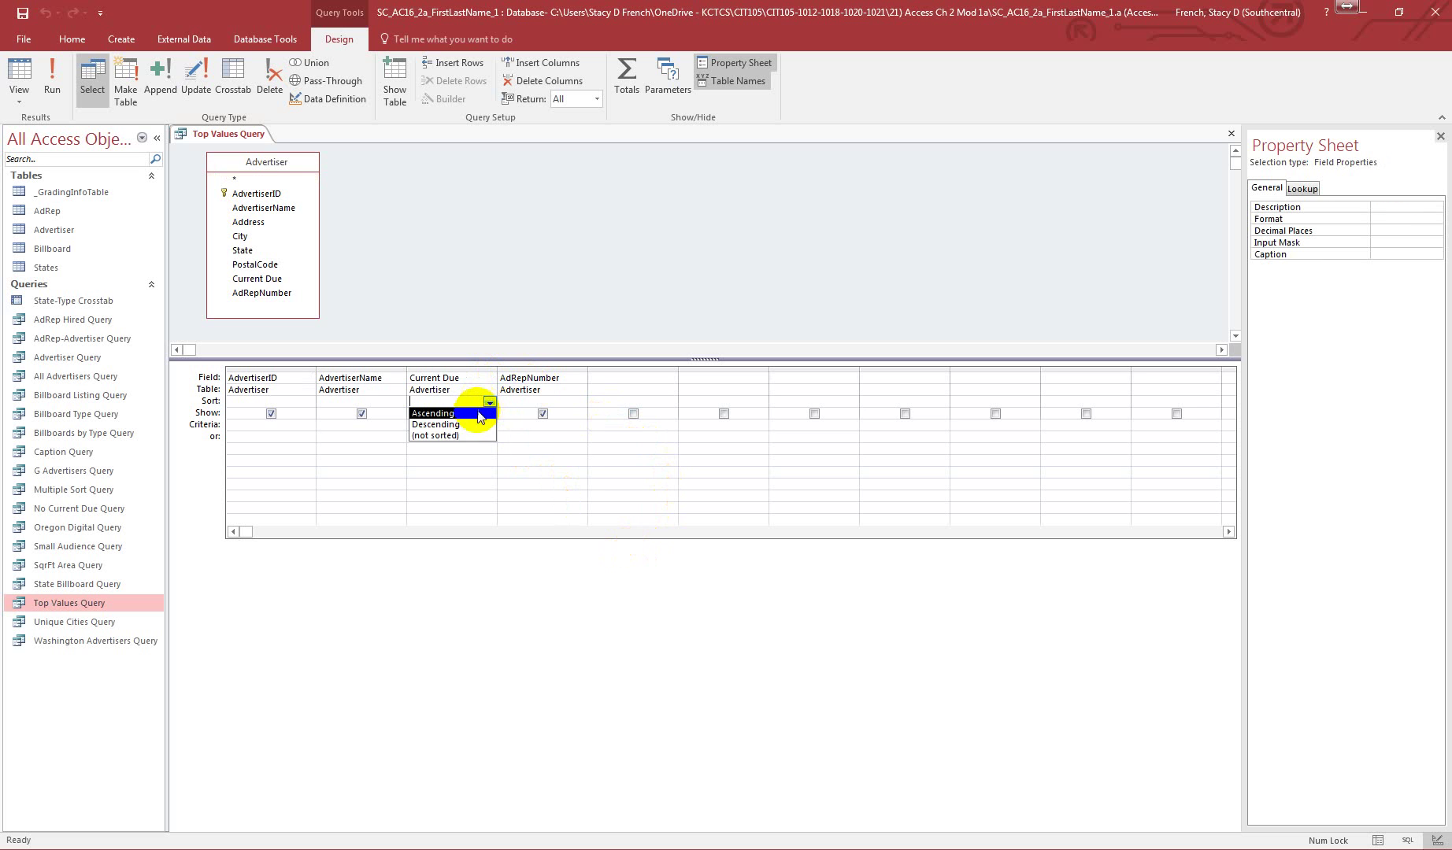
{"action": "left_click", "coordinate": [478, 426]}
{"action": "left_click", "coordinate": [511, 577]}
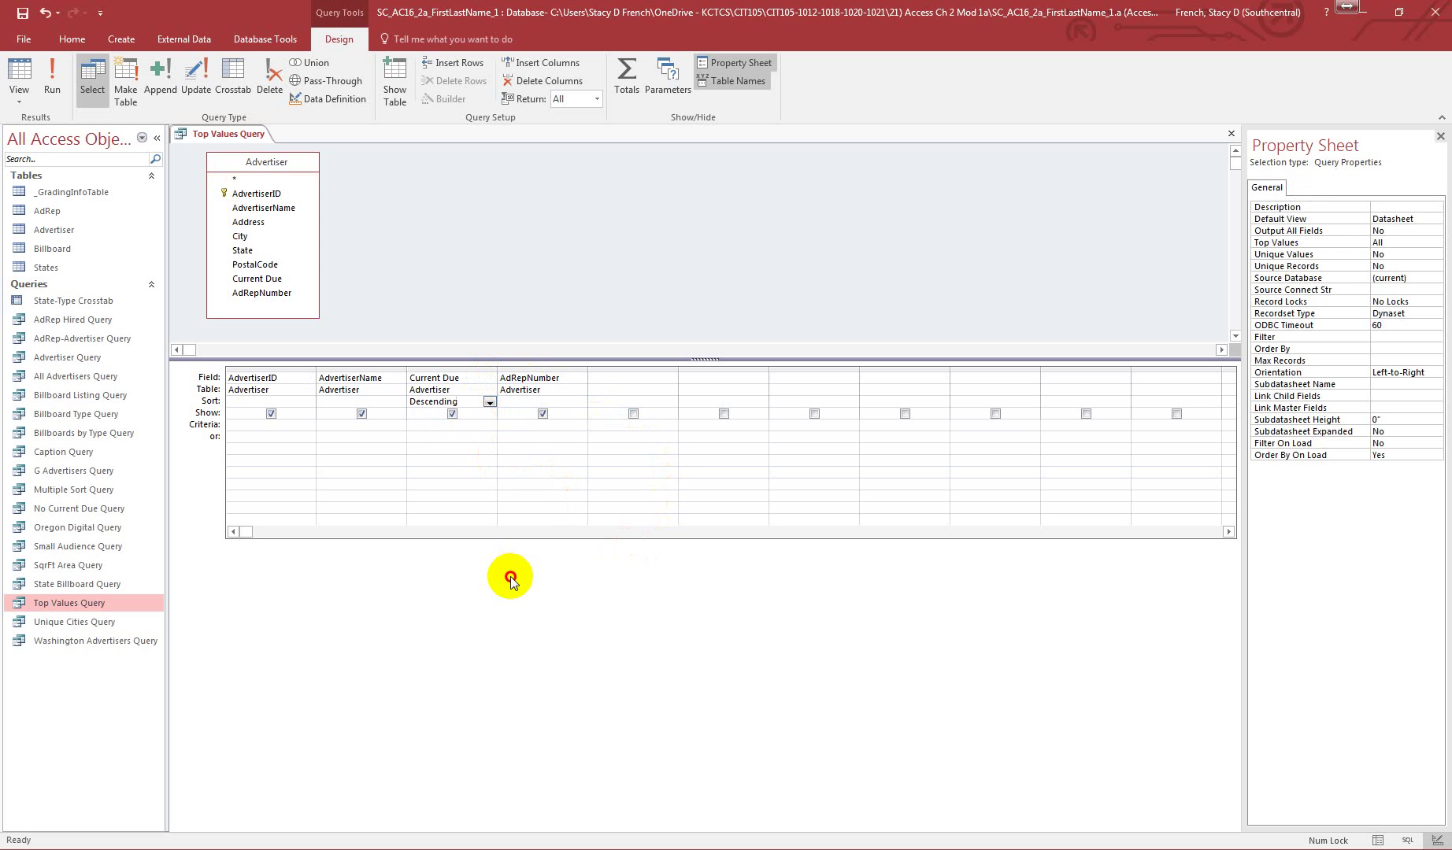
{"action": "left_click", "coordinate": [1440, 136]}
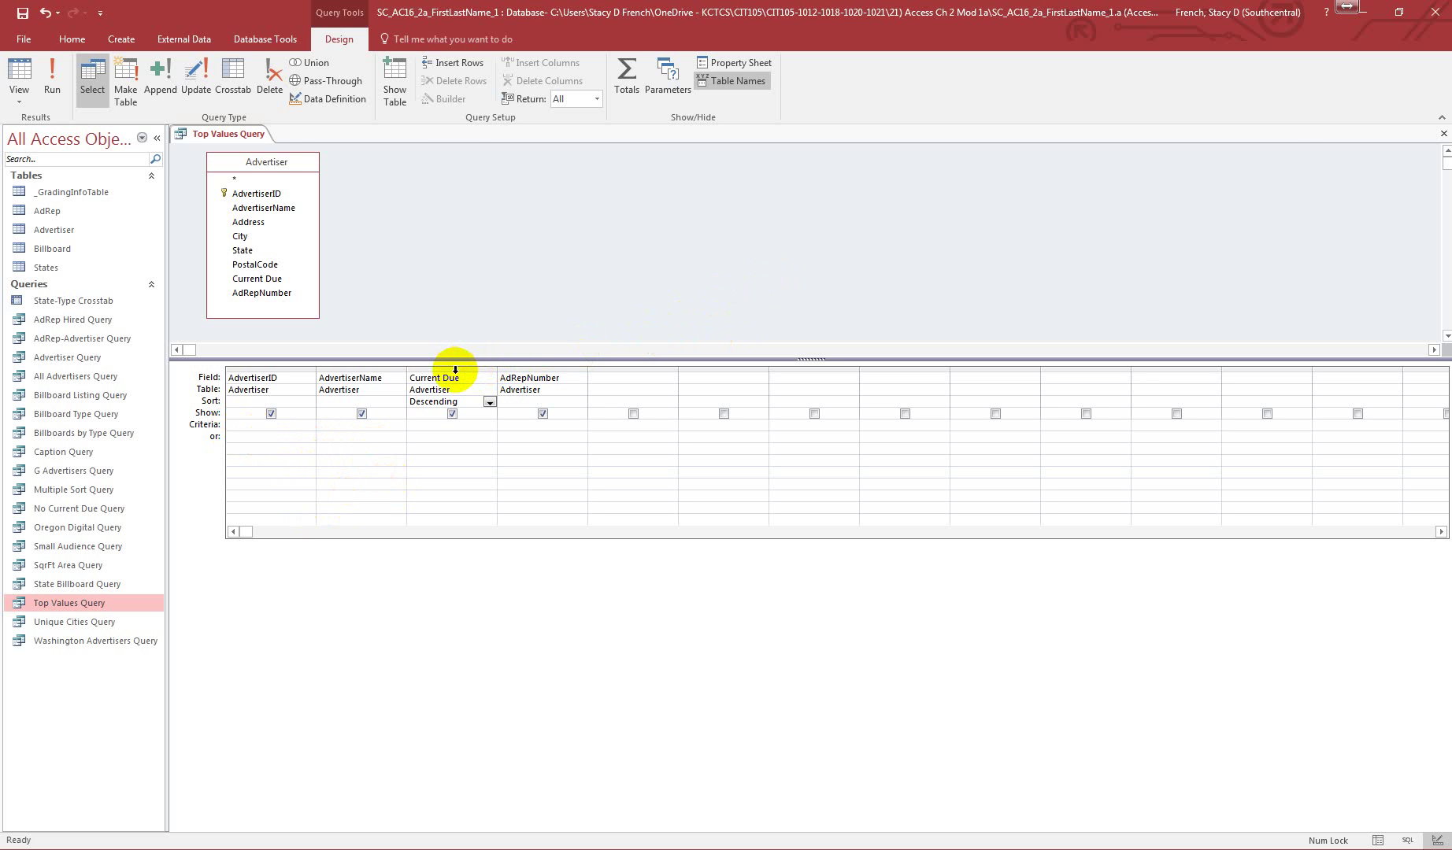
{"action": "left_click", "coordinate": [740, 63]}
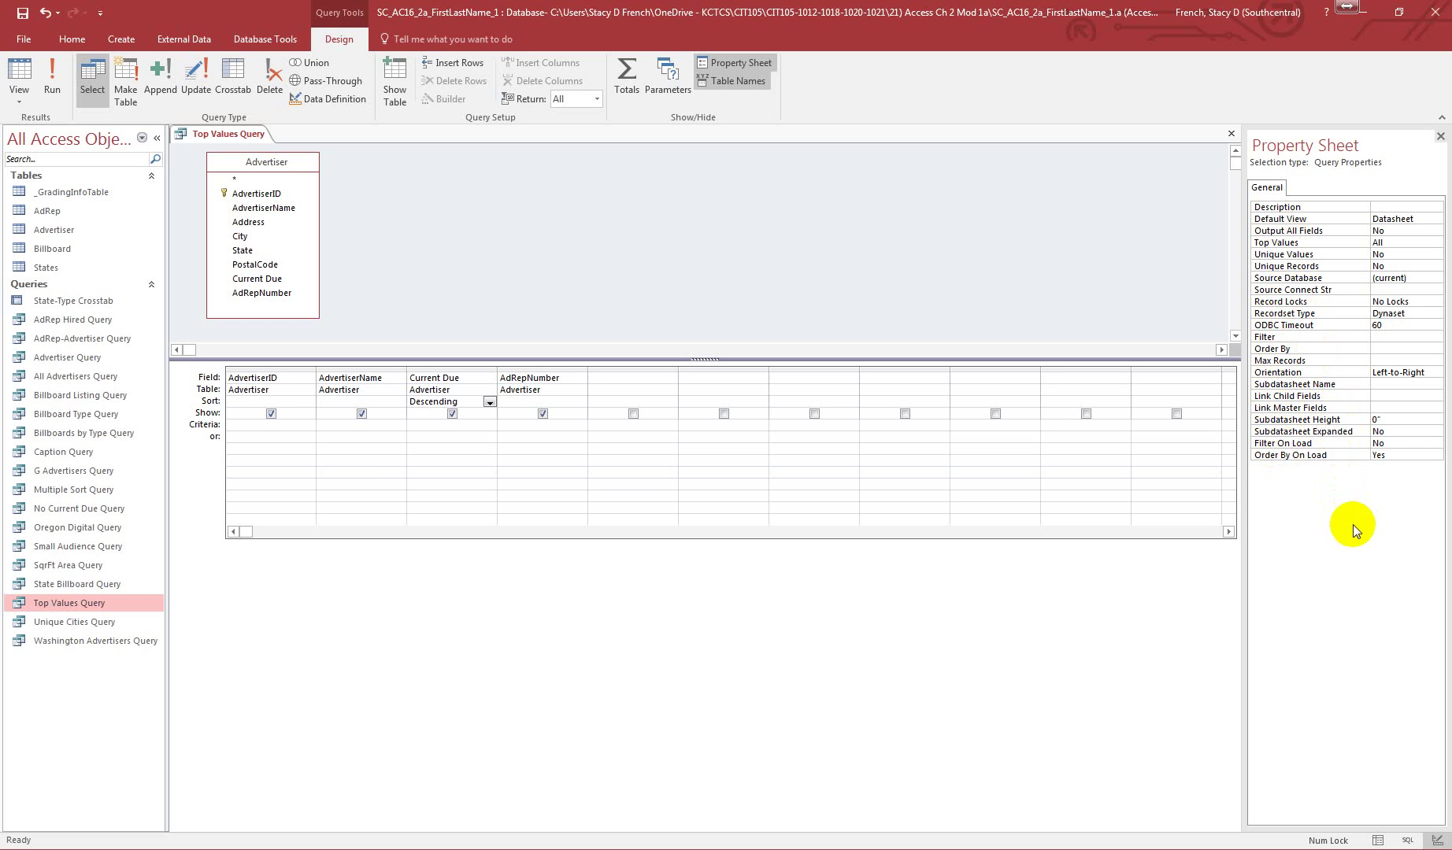
{"action": "left_click", "coordinate": [1429, 242]}
{"action": "left_click", "coordinate": [1435, 245]}
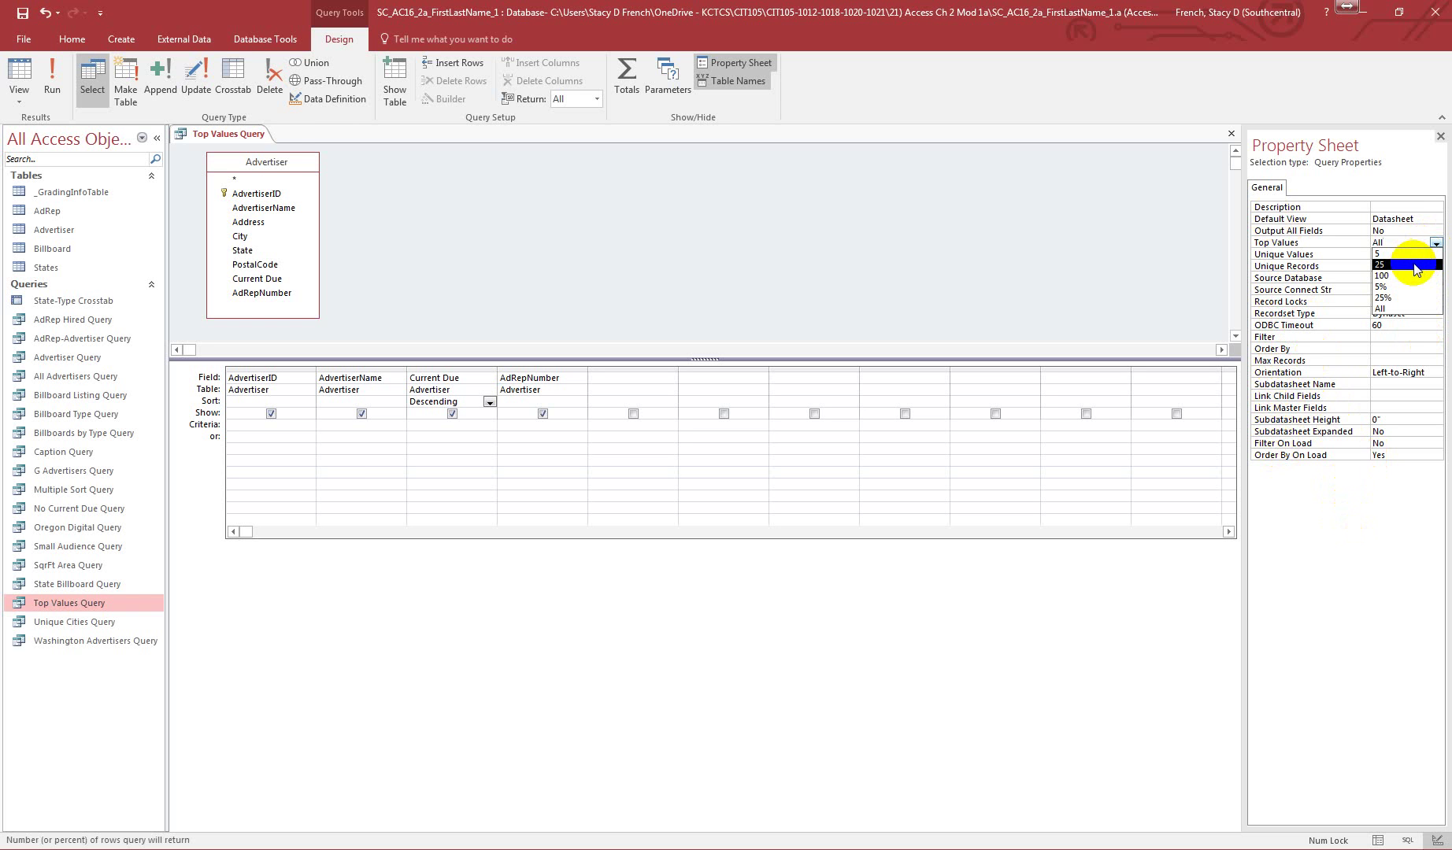
{"action": "left_click", "coordinate": [1395, 172]}
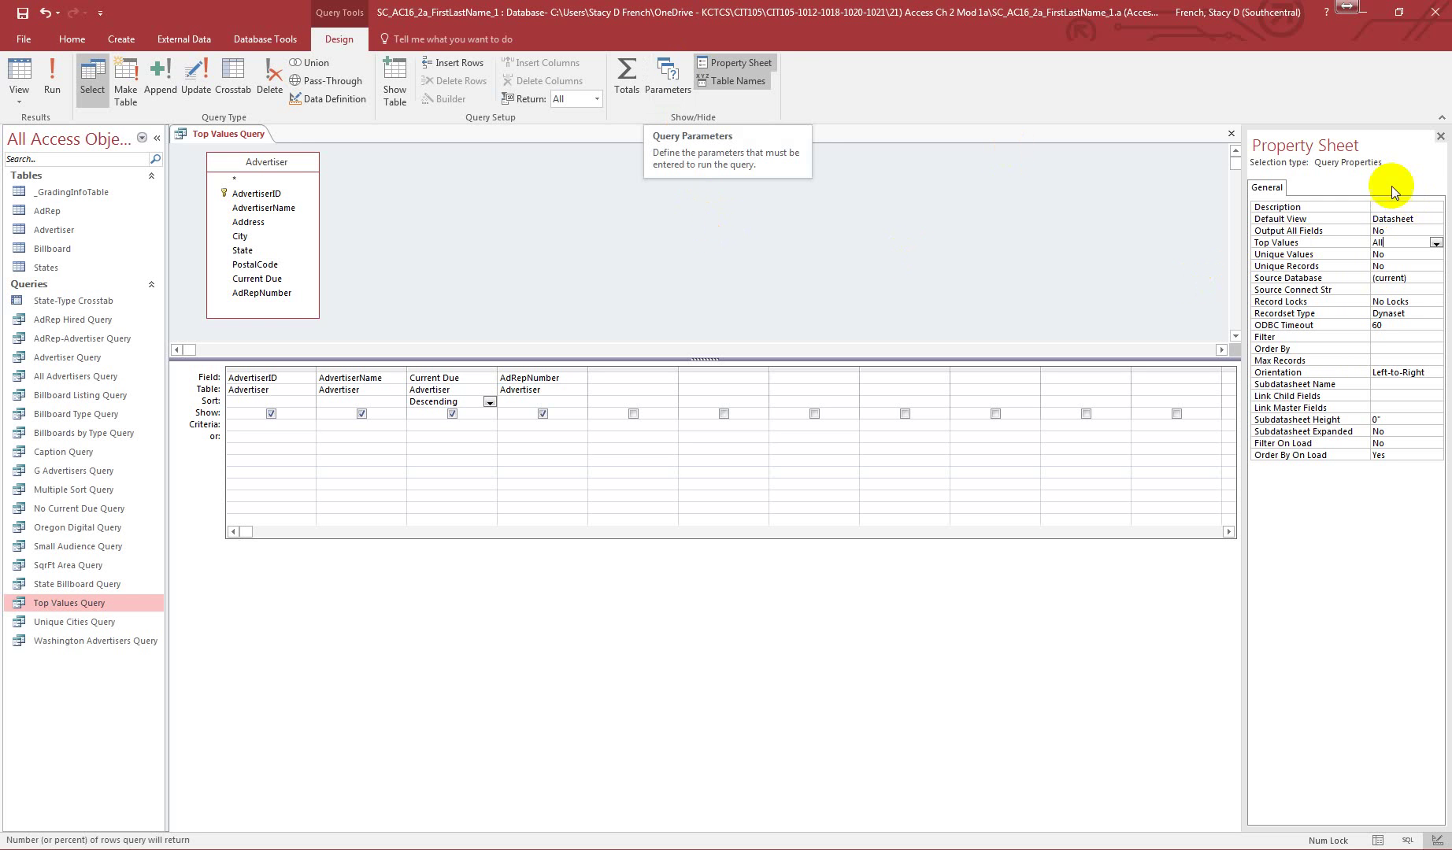
{"action": "left_click", "coordinate": [1440, 136]}
{"action": "left_click", "coordinate": [664, 87]}
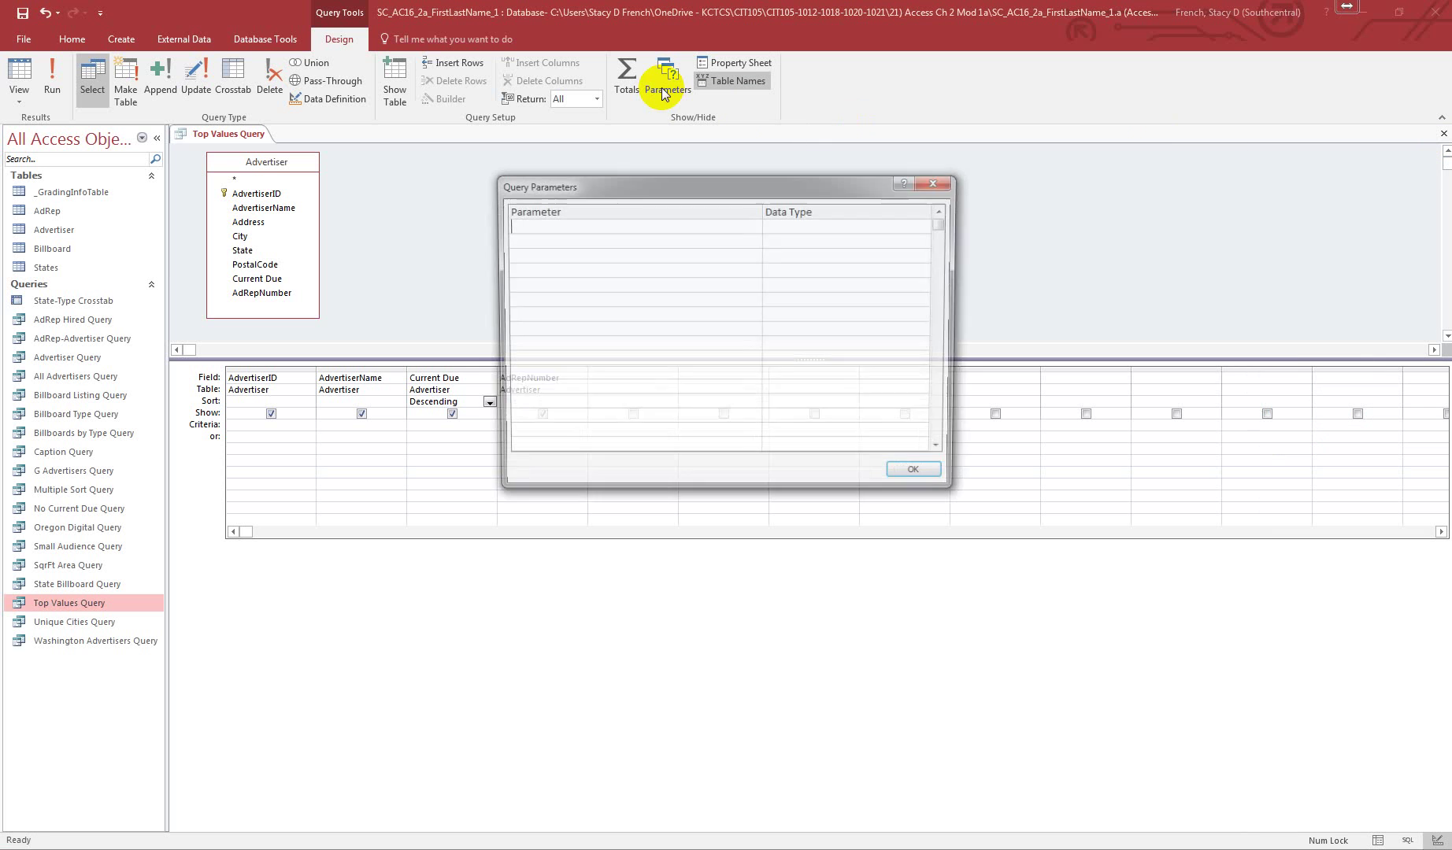
{"action": "left_click", "coordinate": [929, 225]}
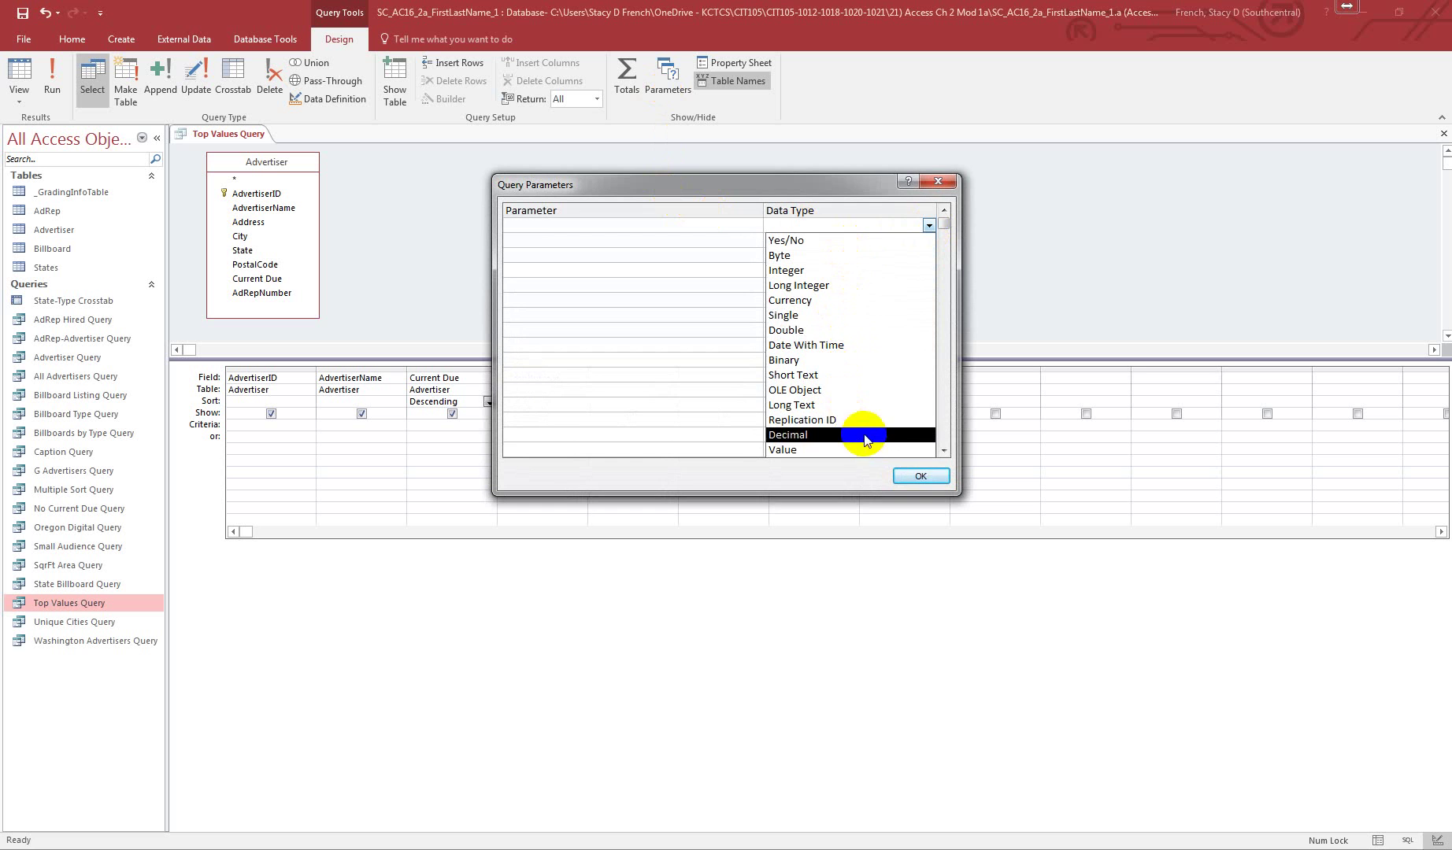
{"action": "left_click", "coordinate": [938, 181]}
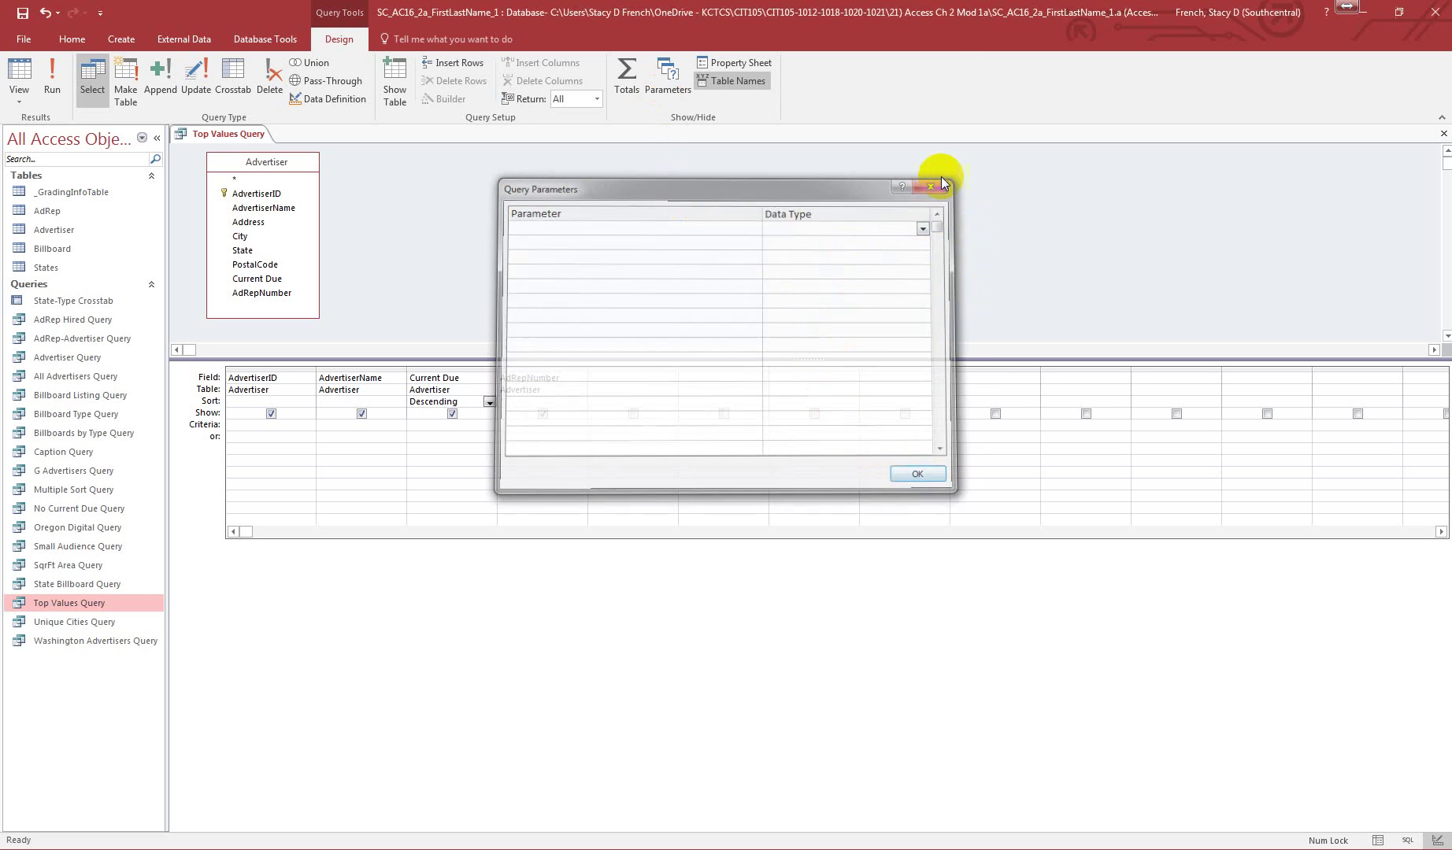
{"action": "left_click", "coordinate": [939, 179]}
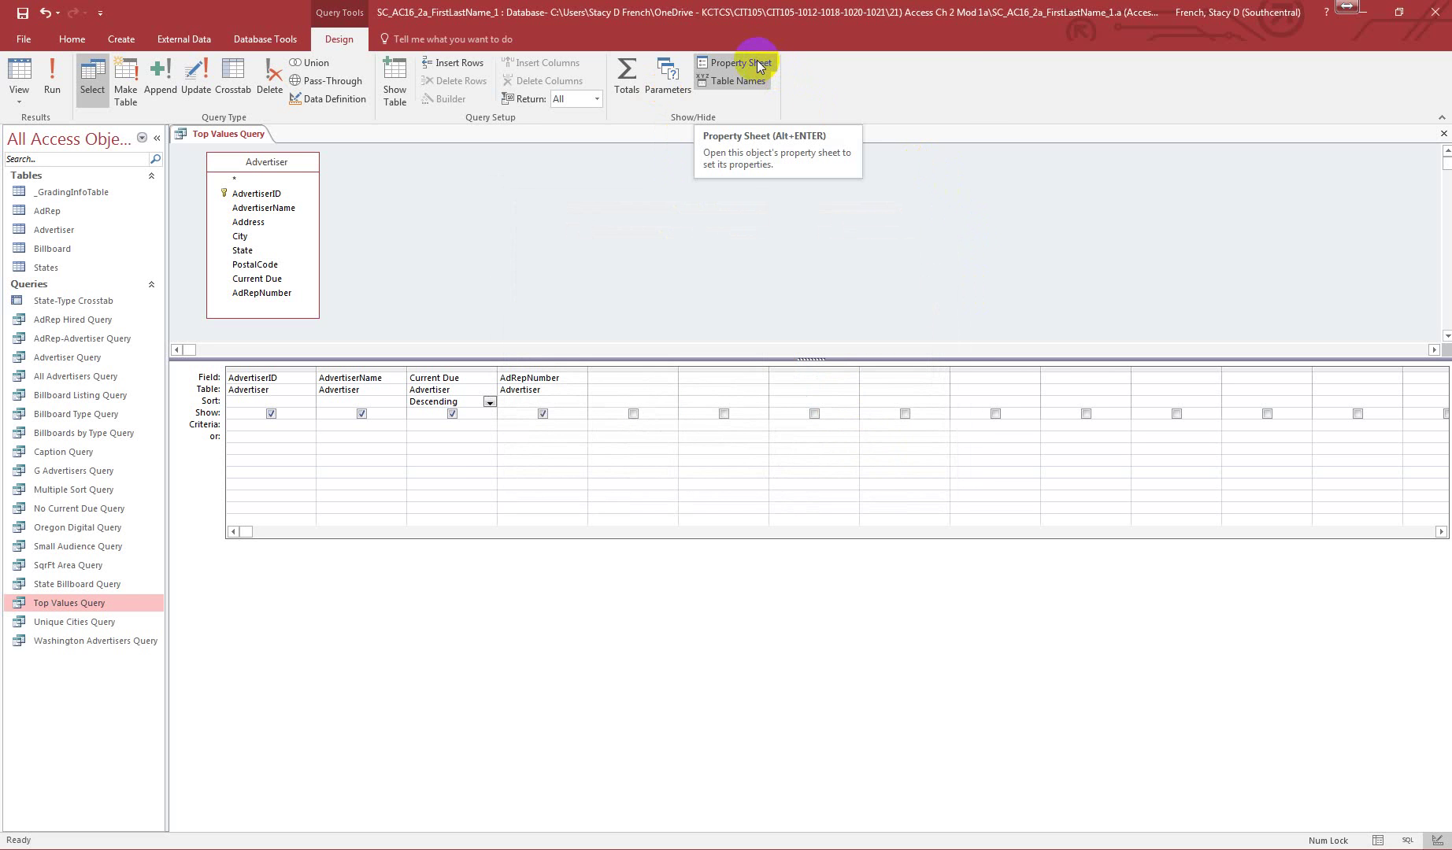
Set the query's Top Values property to 25 and run the query
{"action": "left_click", "coordinate": [757, 60]}
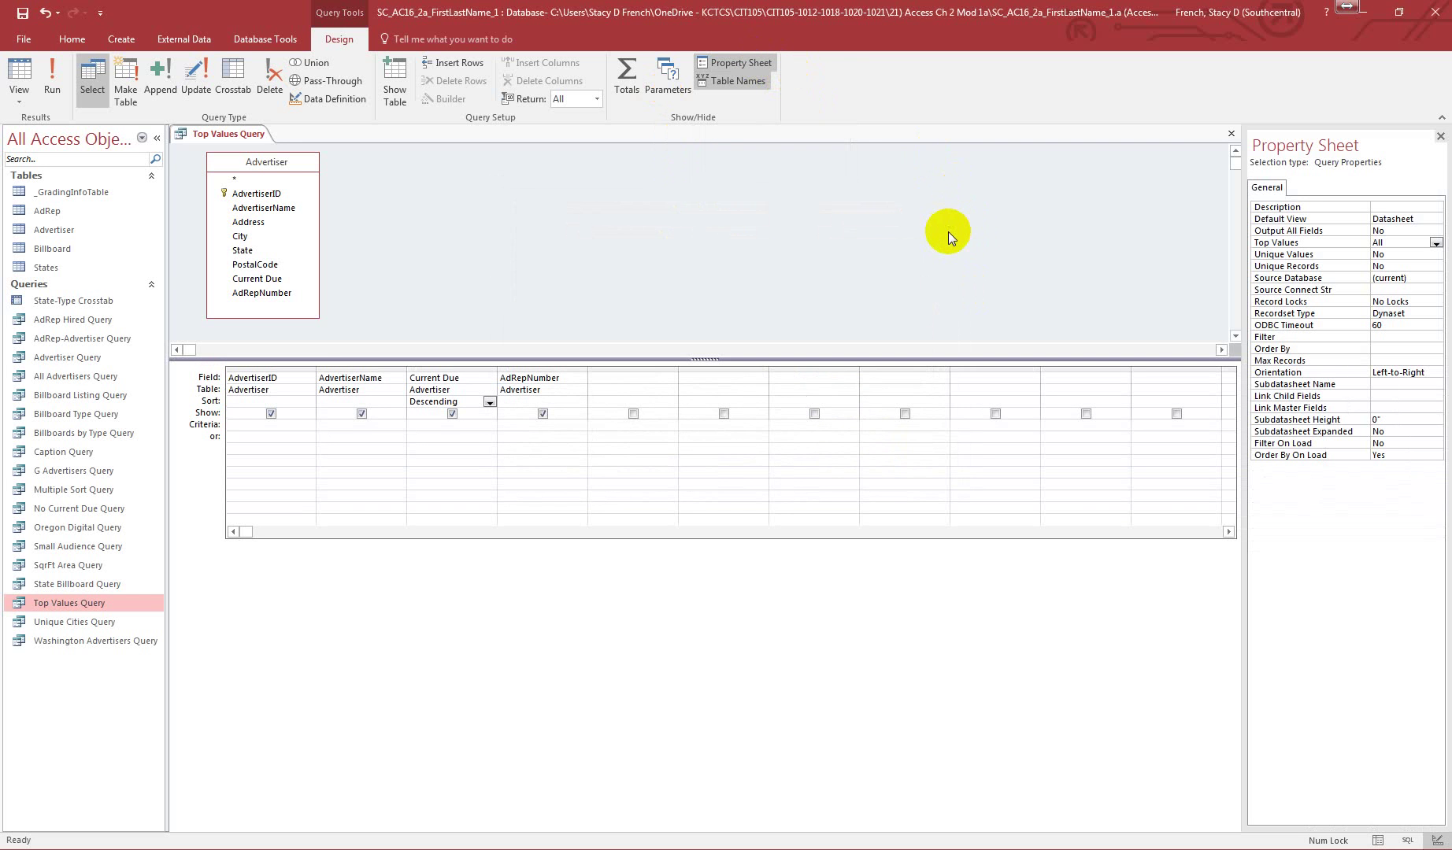
{"action": "left_click", "coordinate": [1435, 245]}
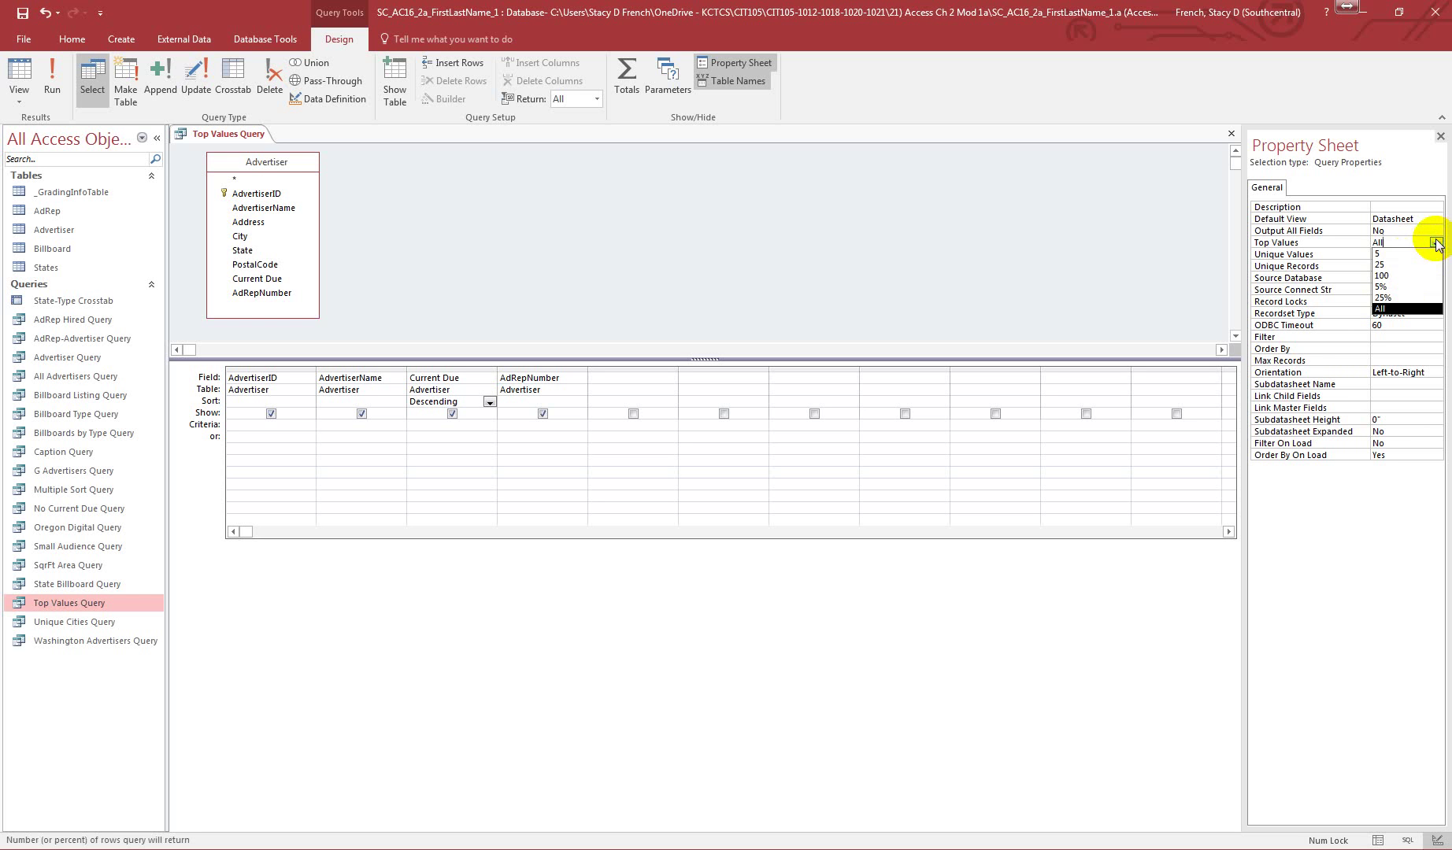
{"action": "left_click", "coordinate": [1429, 266]}
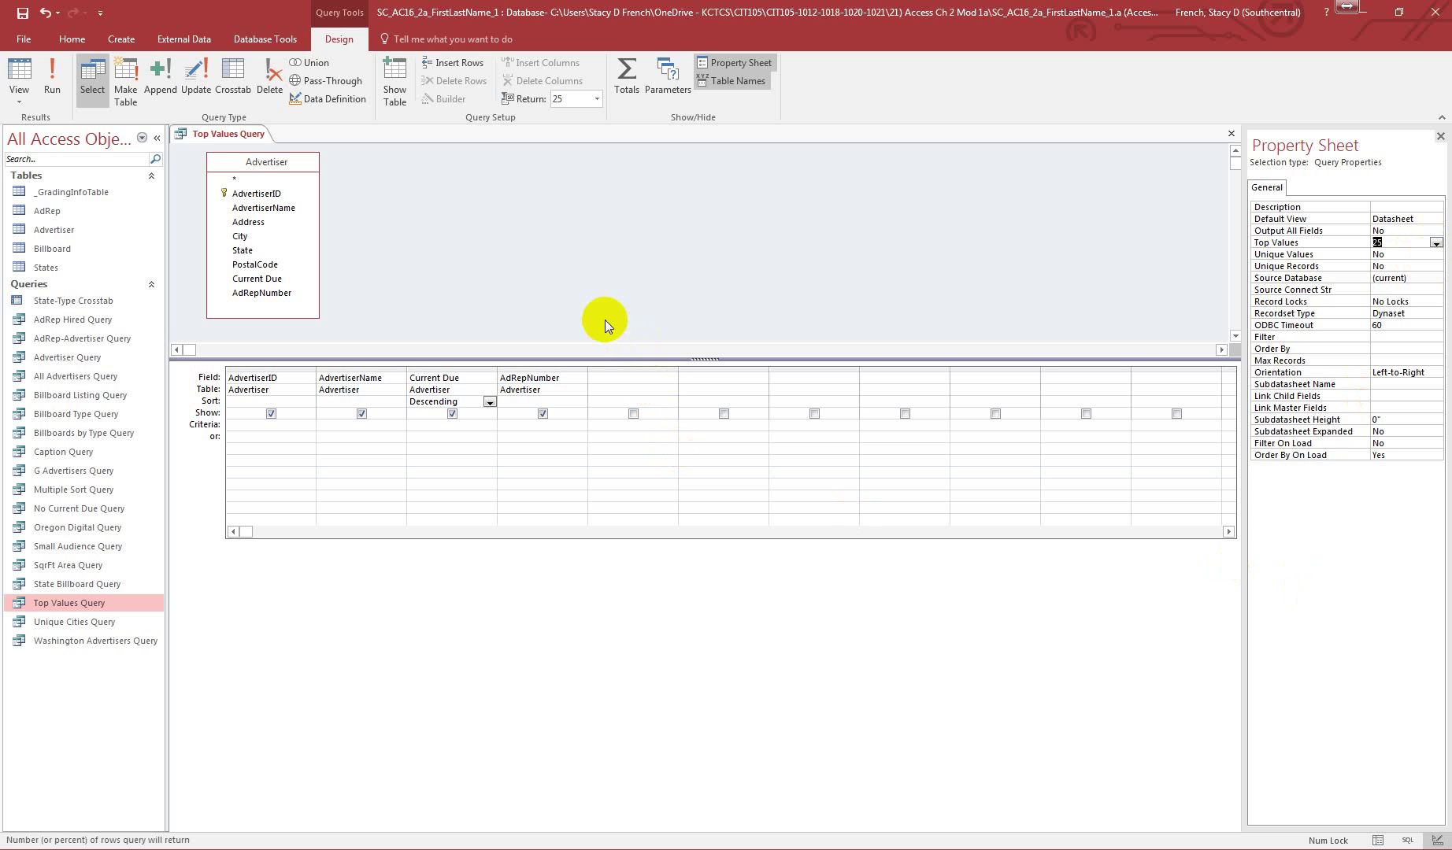
{"action": "left_click", "coordinate": [54, 85]}
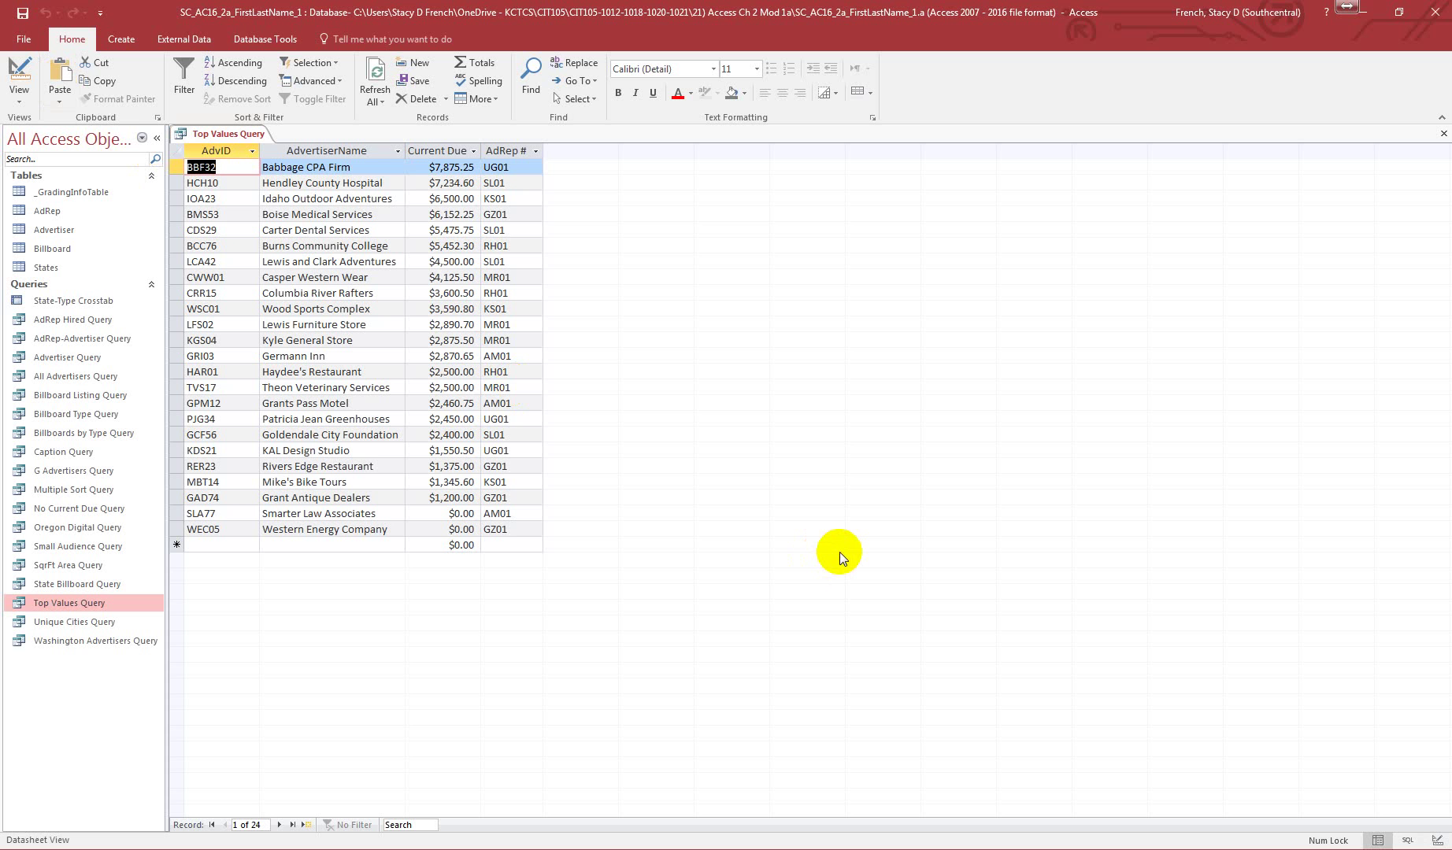
Return the Top Values Query to Design View, hide its property sheet, and close the query with its design changes saved
{"action": "left_click", "coordinate": [19, 71]}
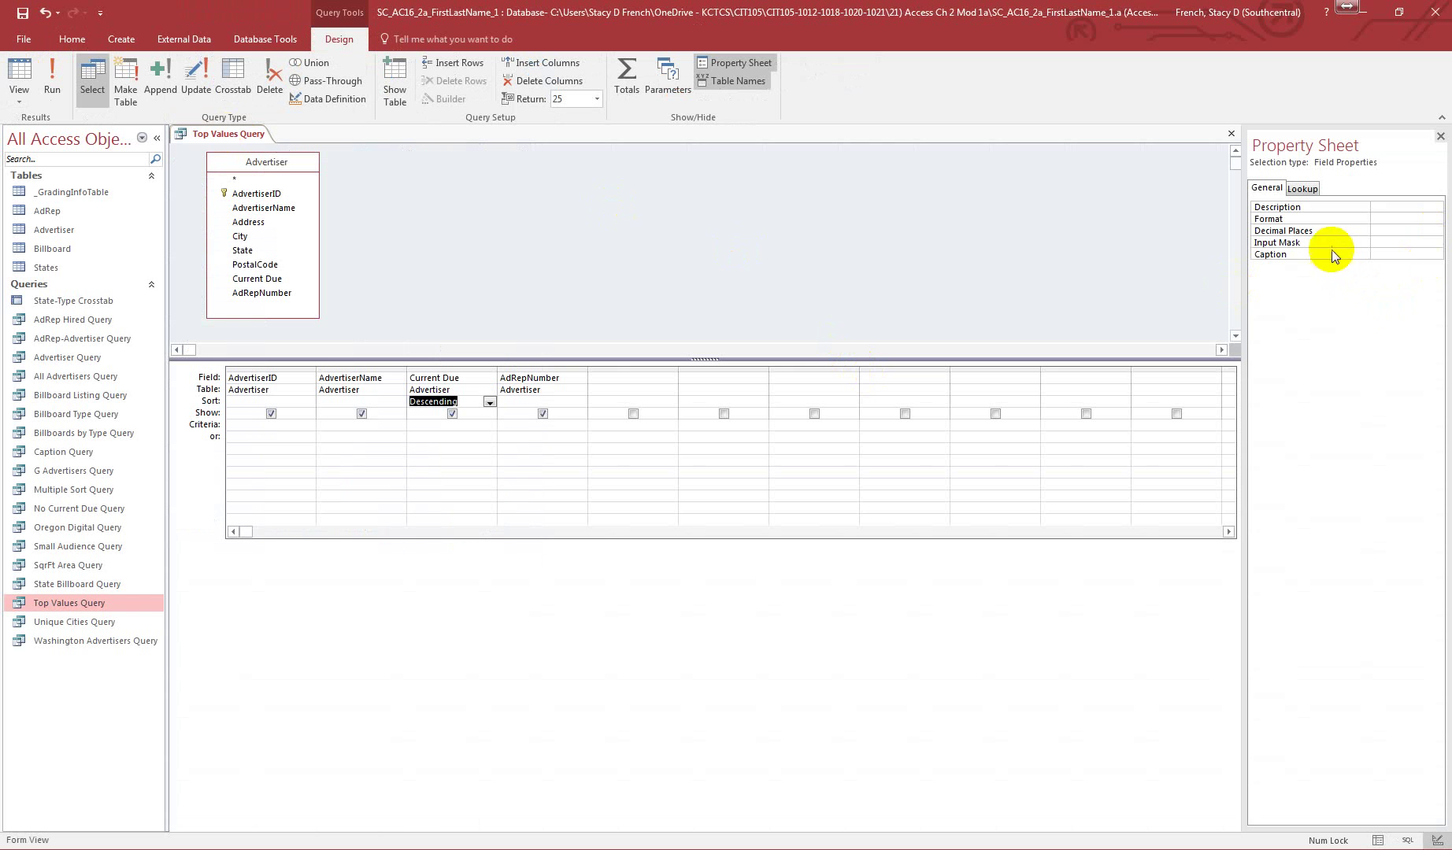
{"action": "left_click", "coordinate": [729, 60]}
{"action": "left_click", "coordinate": [729, 63]}
{"action": "left_click", "coordinate": [1302, 188]}
{"action": "left_click", "coordinate": [1267, 188]}
{"action": "left_click", "coordinate": [1440, 136]}
{"action": "left_click", "coordinate": [1442, 135]}
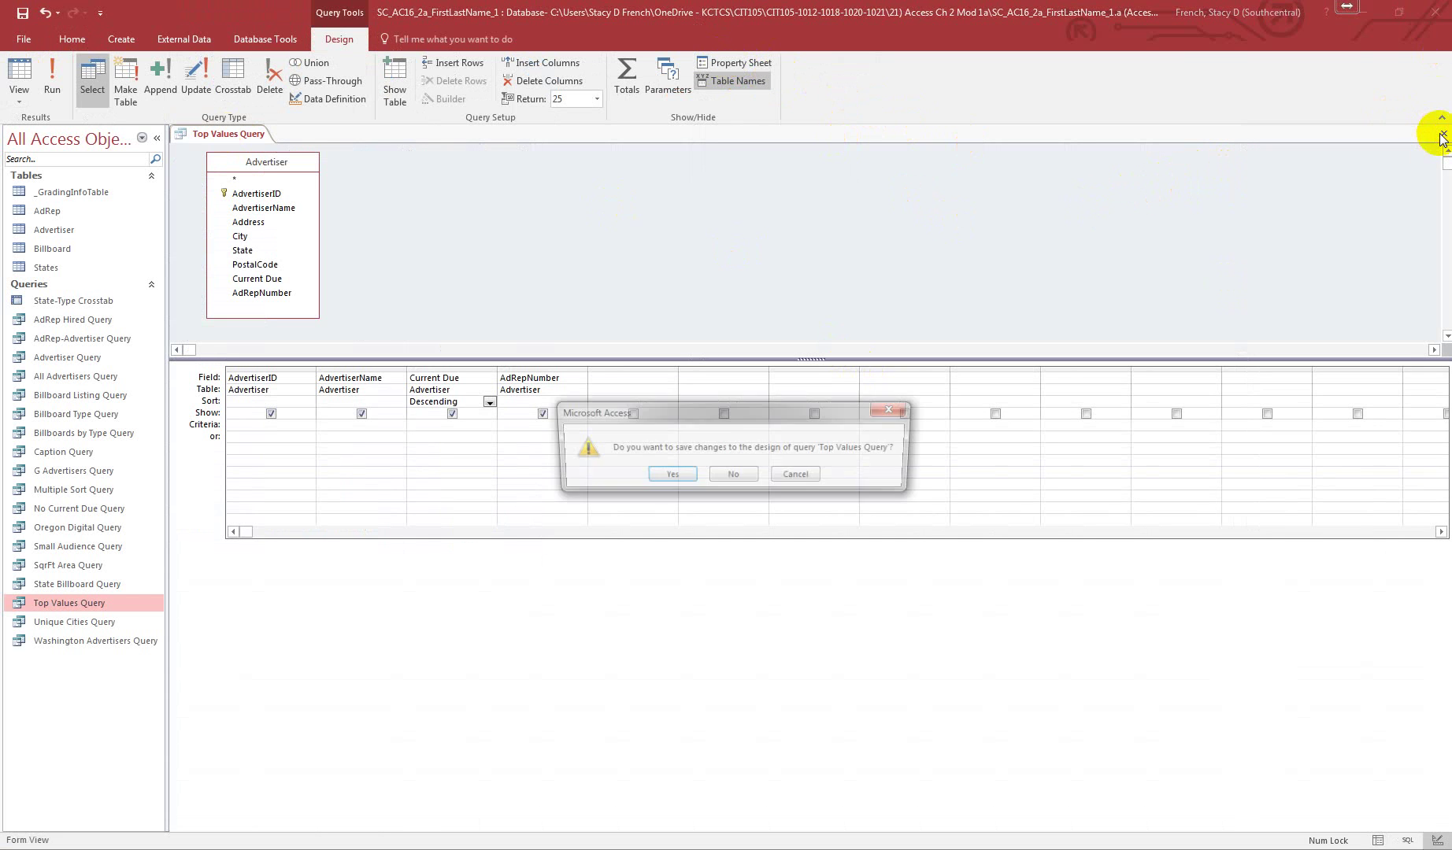
{"action": "left_click", "coordinate": [669, 477]}
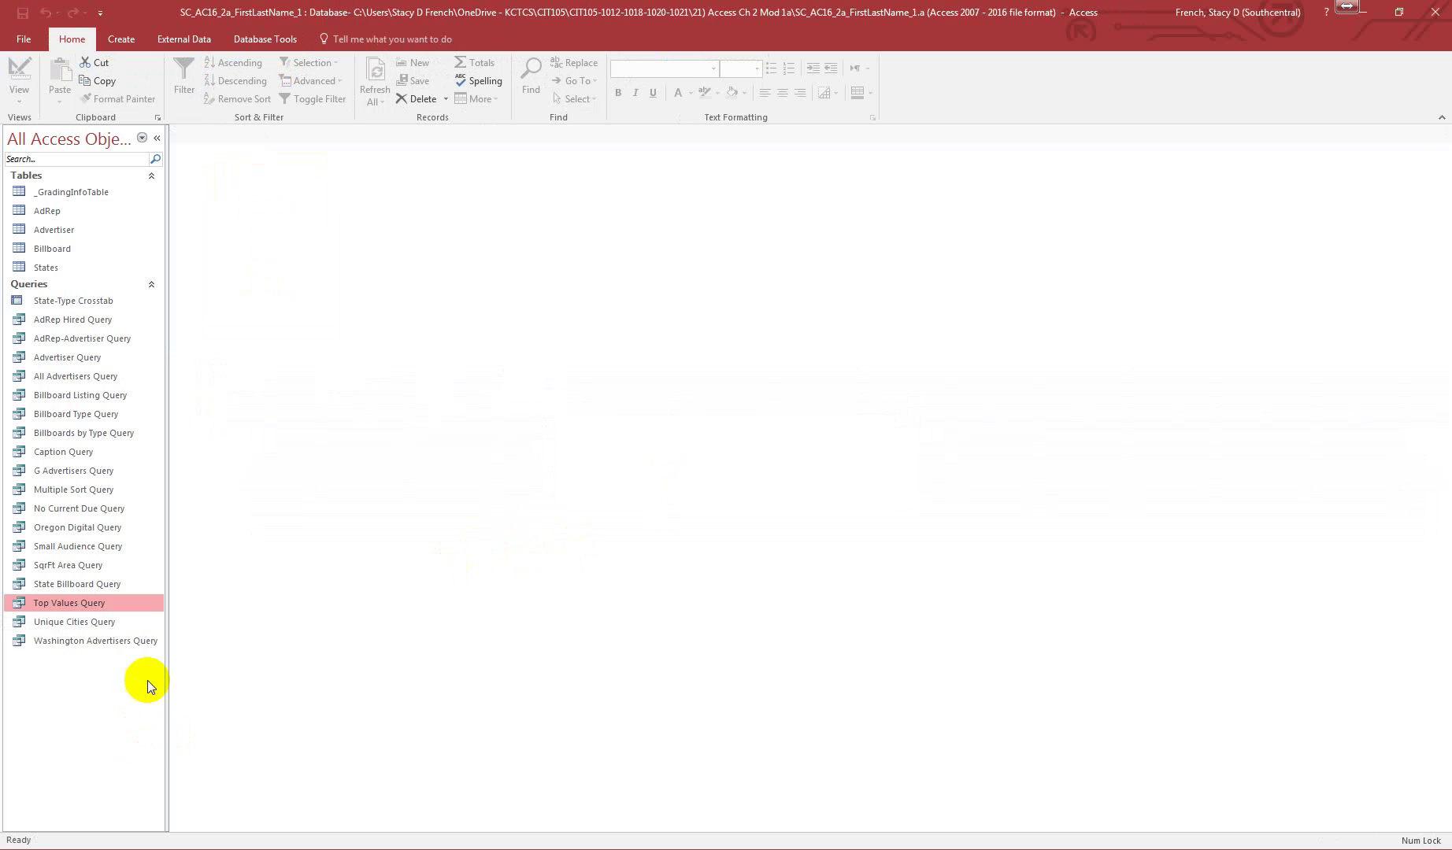
Open the Oregon Digital Query in Design View and set the Type field's criterion to Digital
{"action": "right_click", "coordinate": [82, 527]}
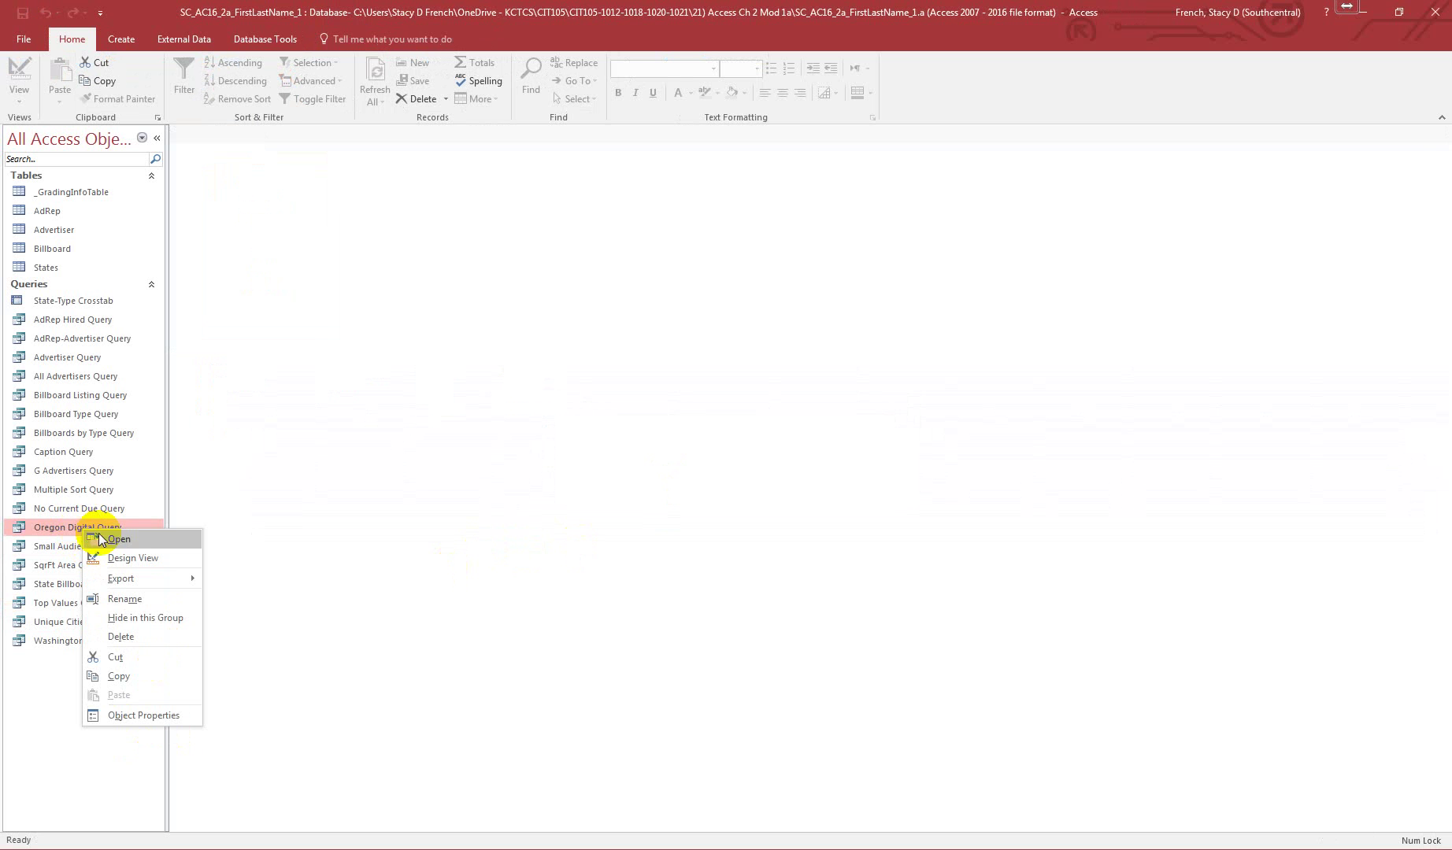
{"action": "left_click", "coordinate": [136, 559]}
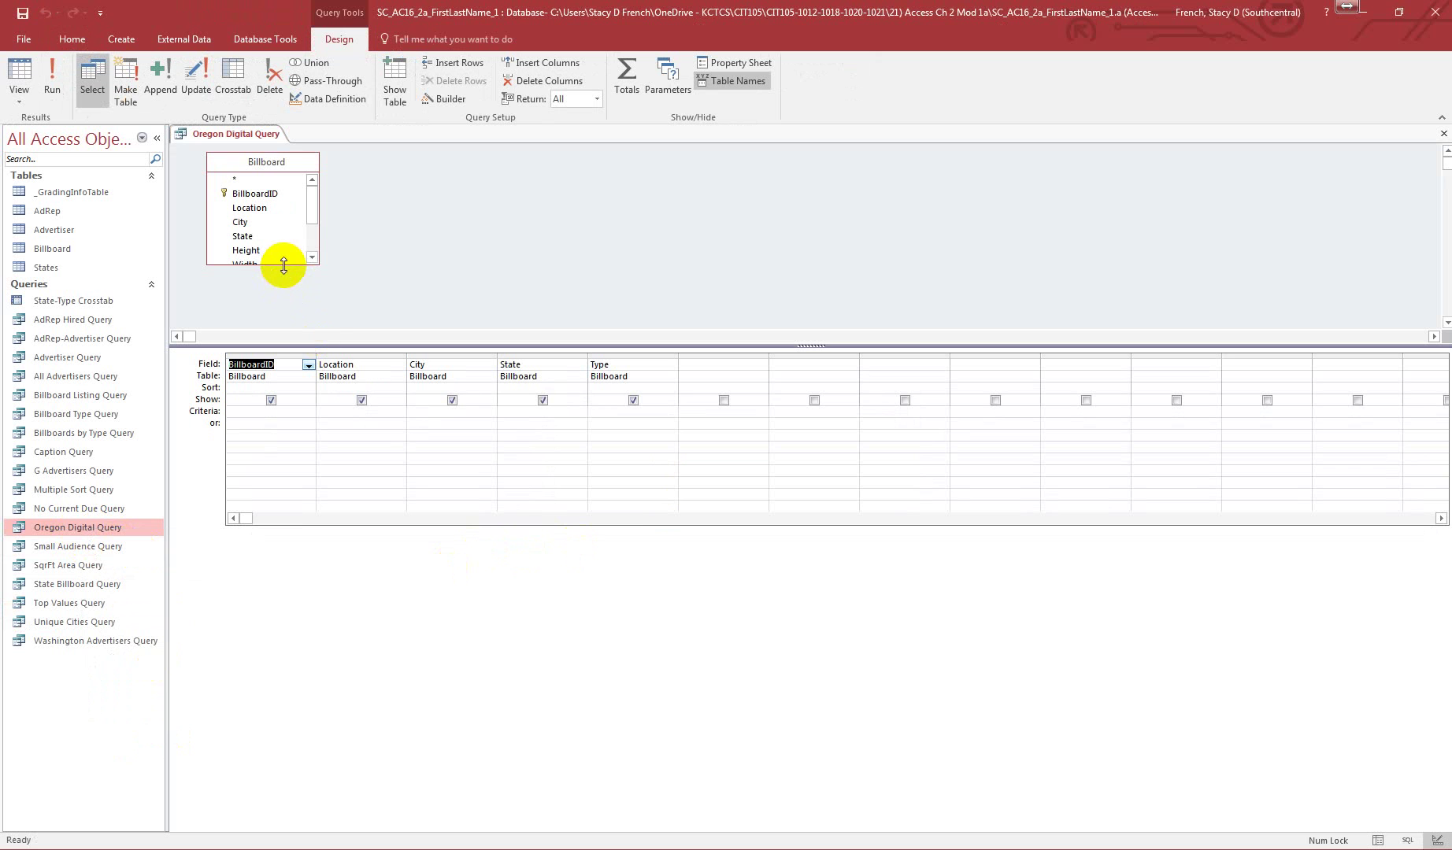
{"action": "left_click_drag", "start_coordinate": [285, 264], "coordinate": [282, 326]}
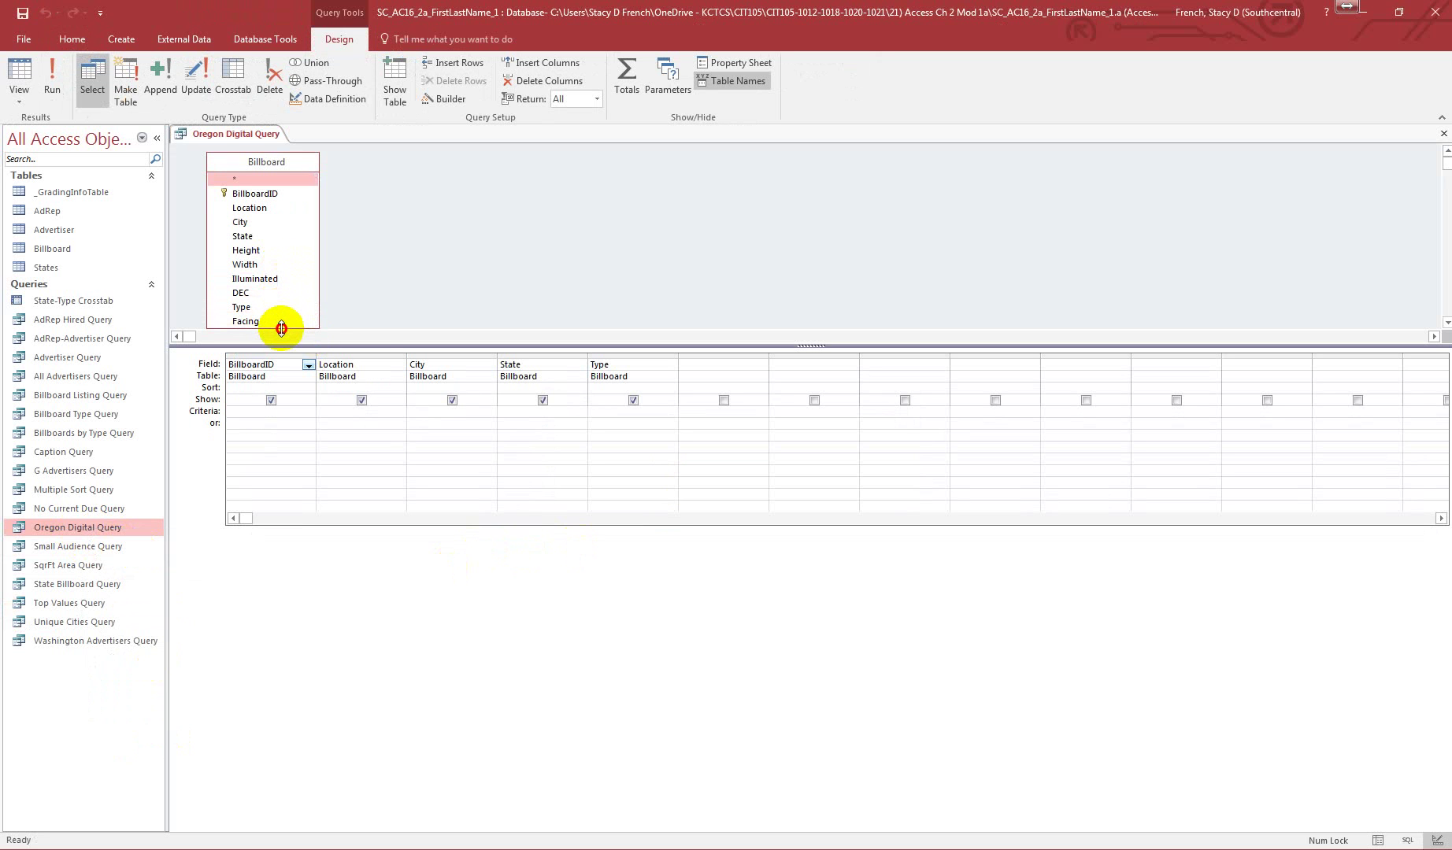
{"action": "left_click_drag", "start_coordinate": [368, 349], "coordinate": [368, 394]}
{"action": "left_click_drag", "start_coordinate": [307, 329], "coordinate": [301, 352]}
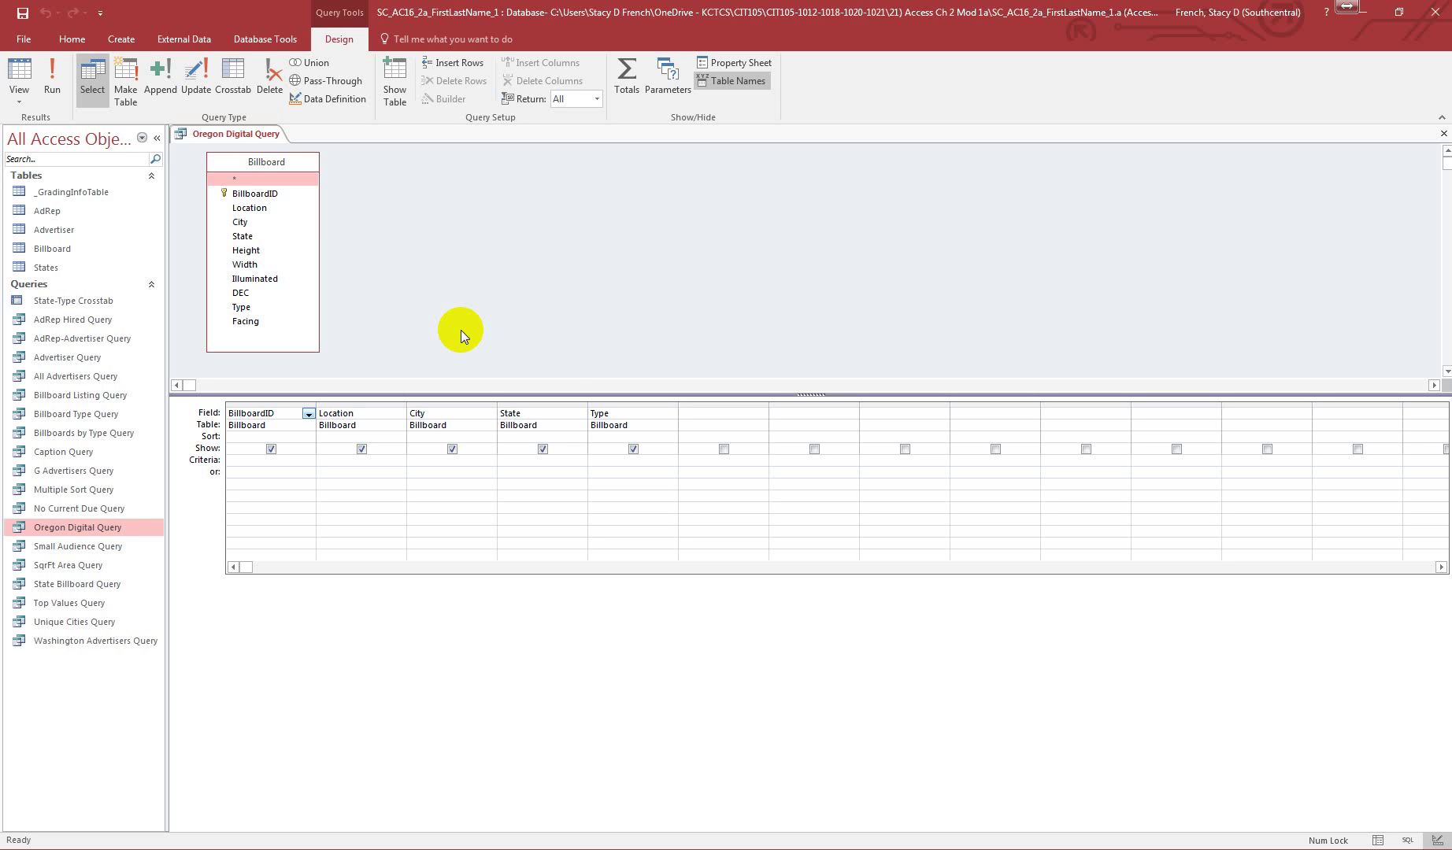
{"action": "left_click", "coordinate": [624, 461]}
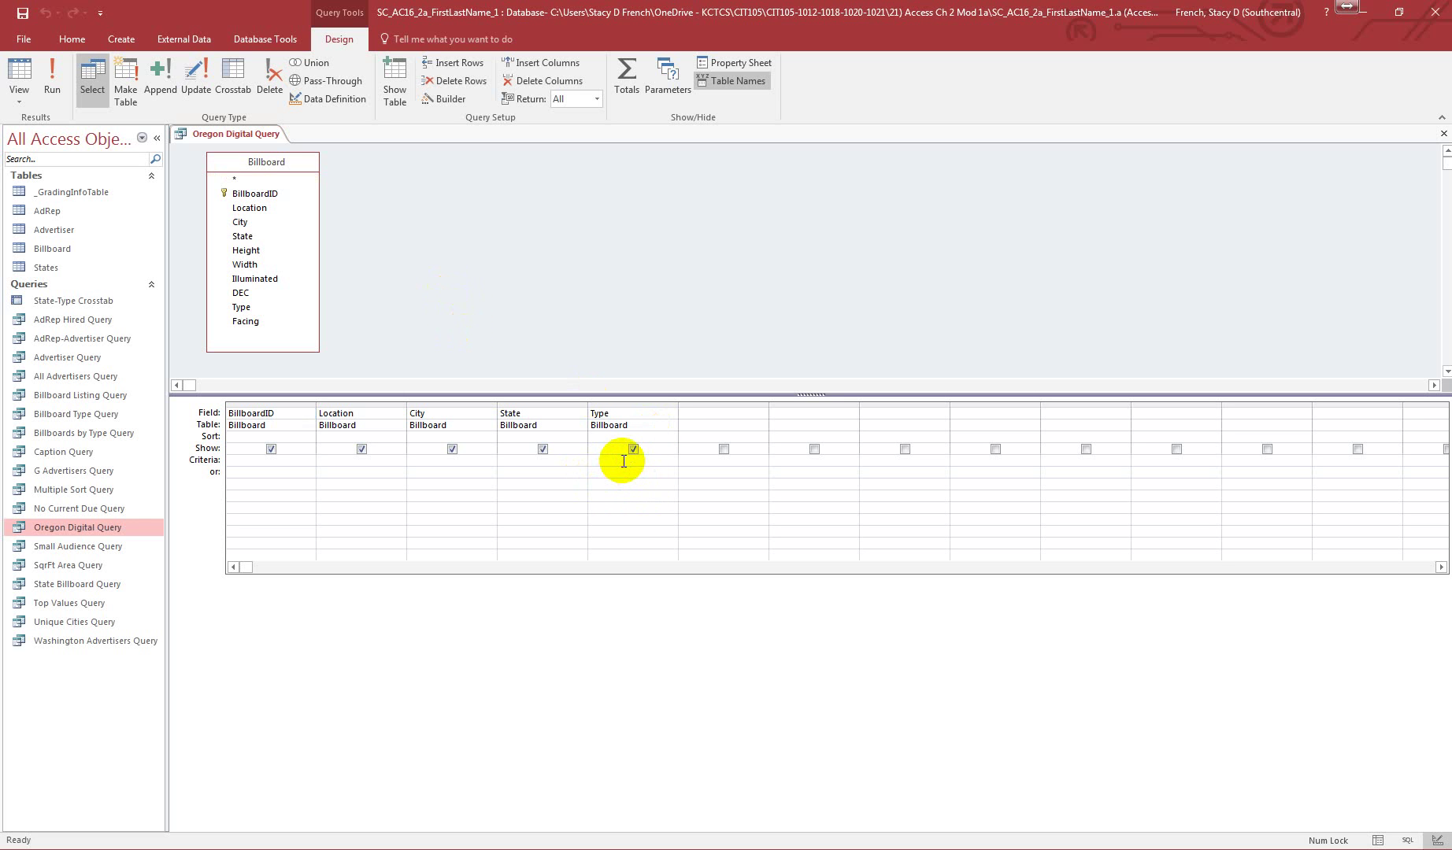
{"action": "type", "text": "Digital"}
Enter the quoted text OR as the State field's criterion, run the query and return to Design View
{"action": "left_click", "coordinate": [539, 464]}
{"action": "type", "text": "OR"}
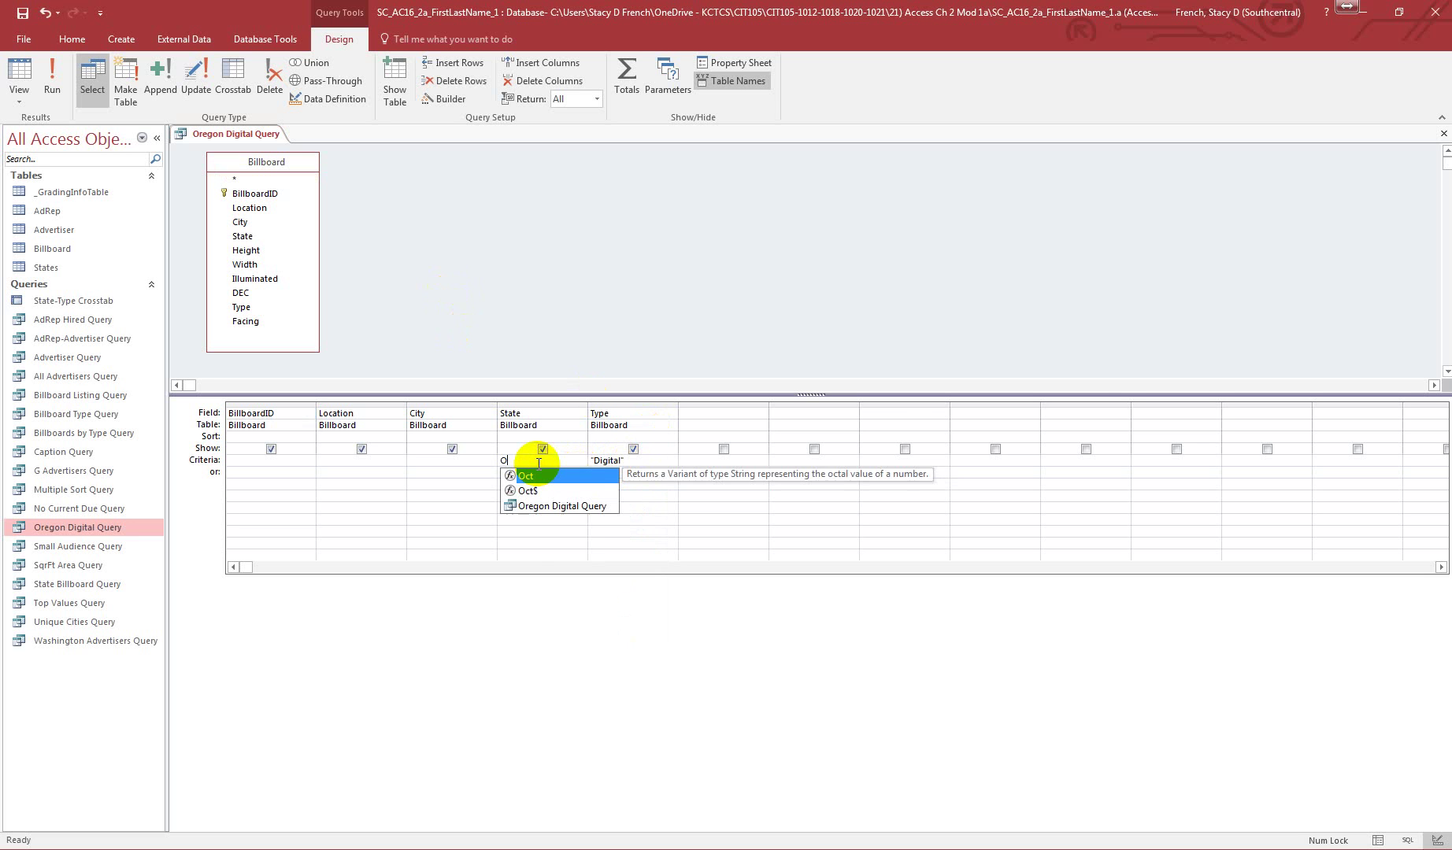
{"action": "key", "text": "BackSpace"}
{"action": "key", "text": "BackSpace"}
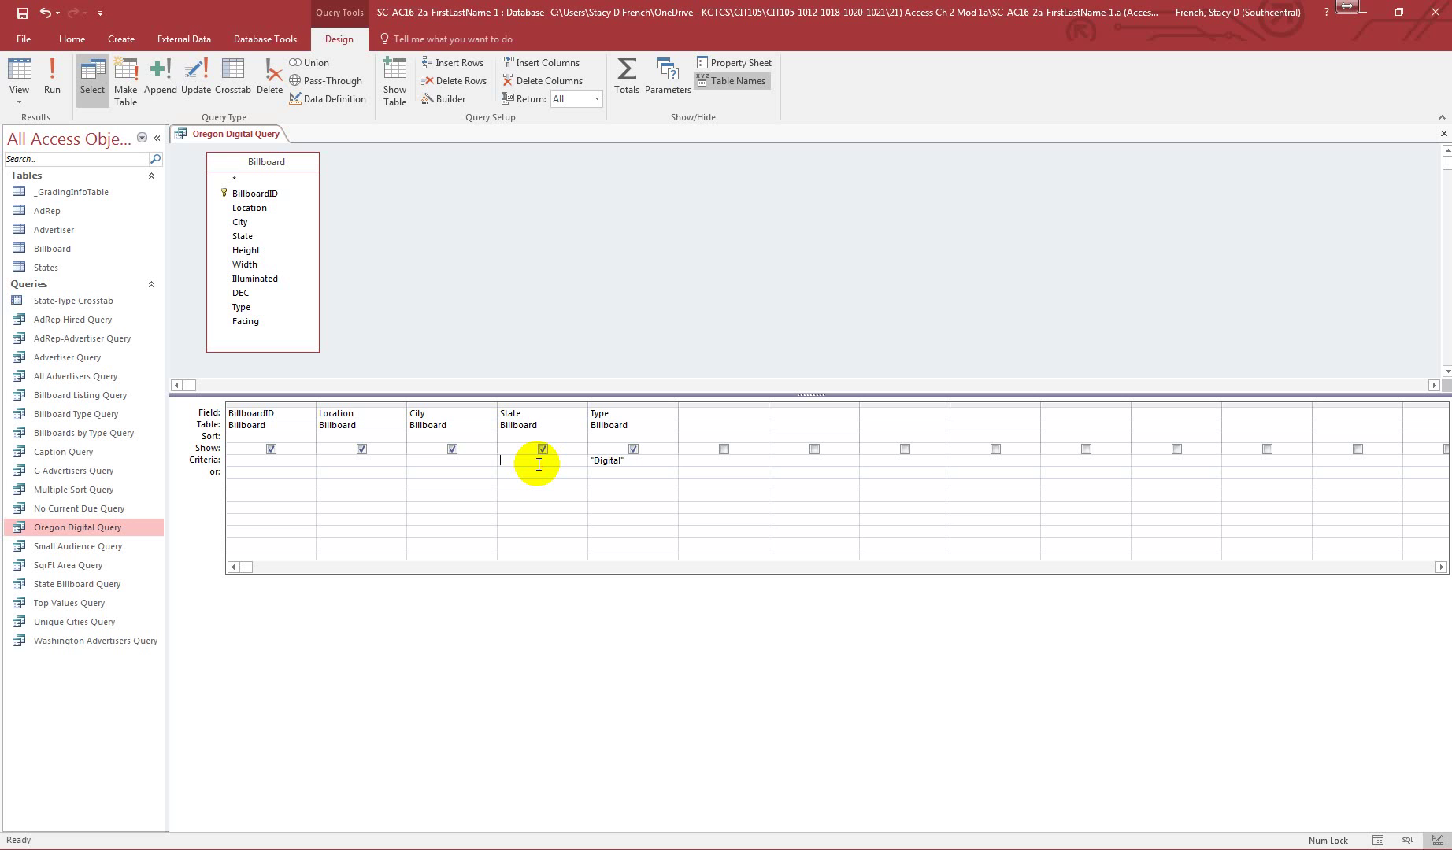
{"action": "type", "text": "OR"}
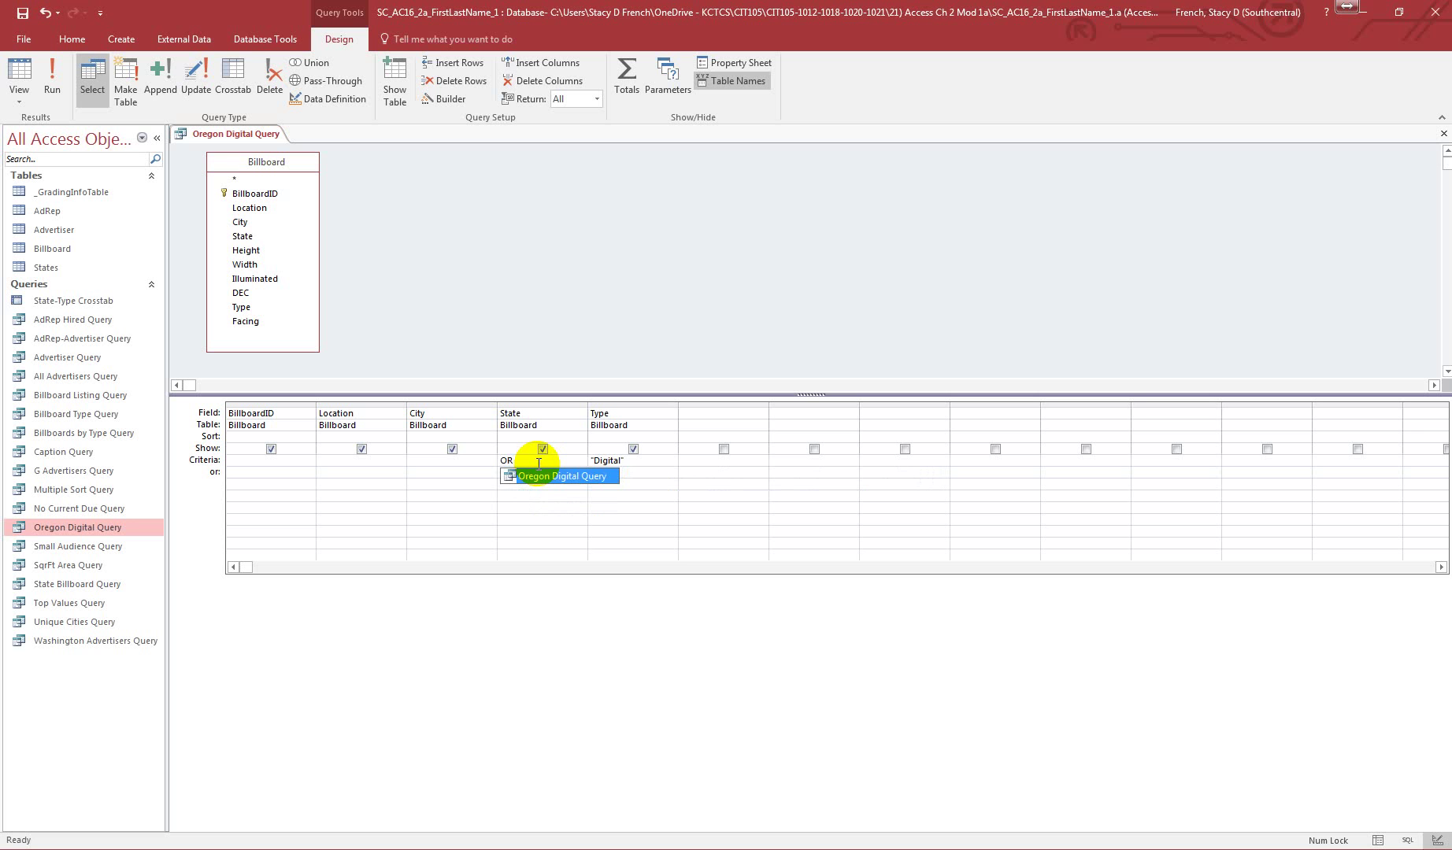
{"action": "key", "text": "BackSpace"}
{"action": "key", "text": "BackSpace"}
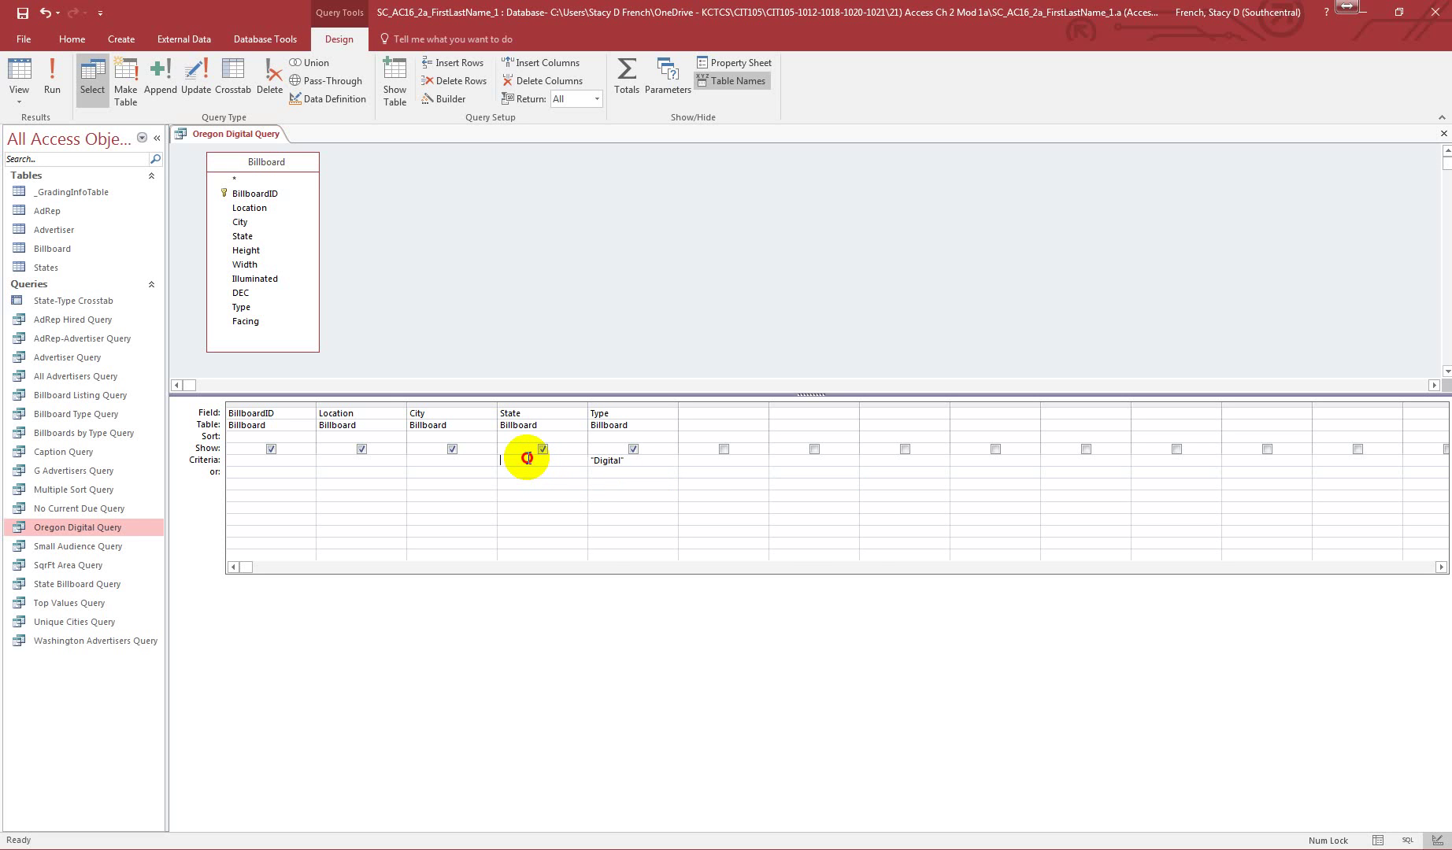
{"action": "type", "text": "\"OR\""}
{"action": "left_click", "coordinate": [539, 479]}
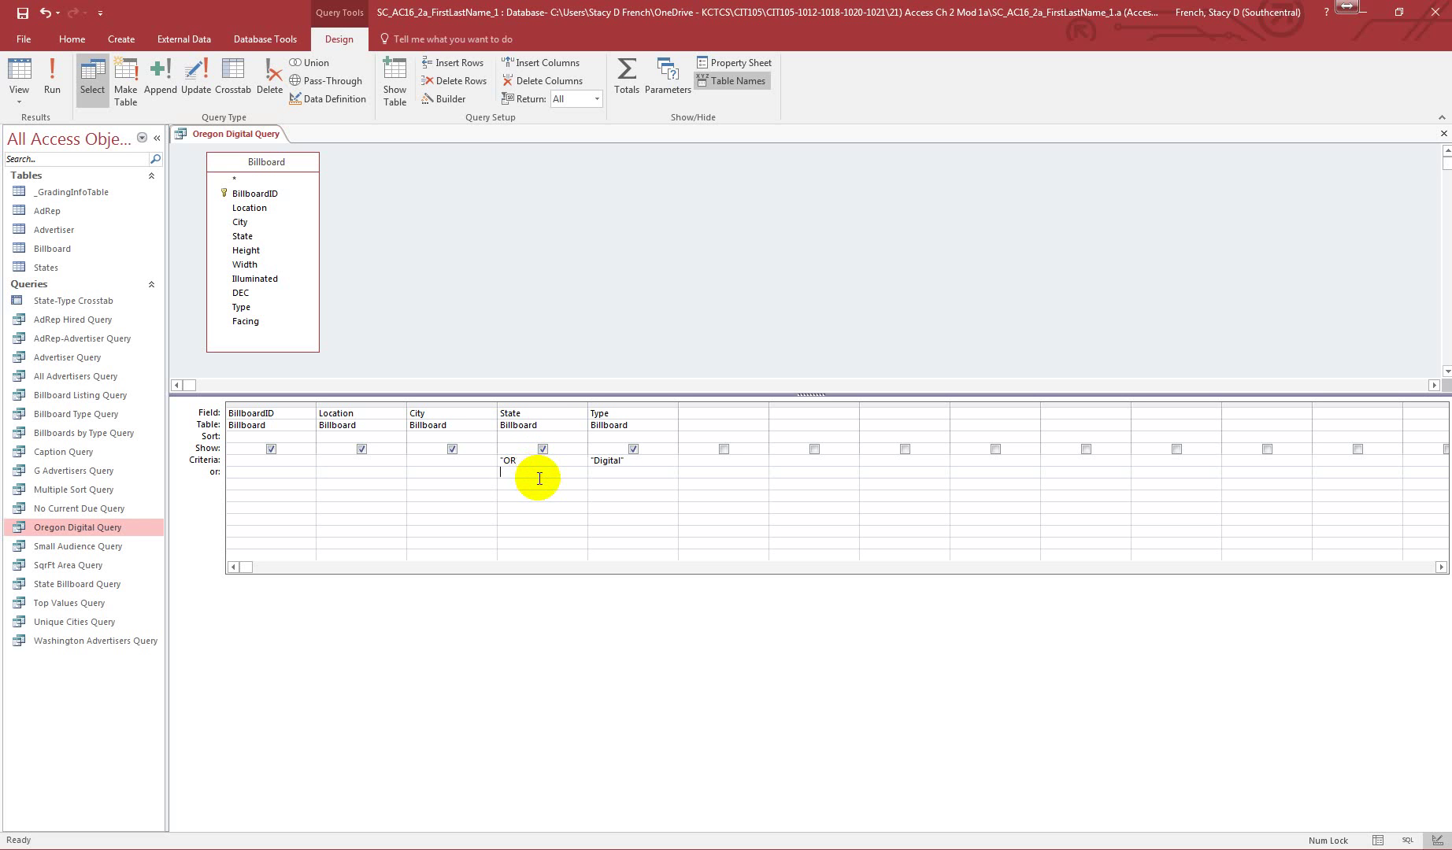
{"action": "left_click", "coordinate": [53, 79]}
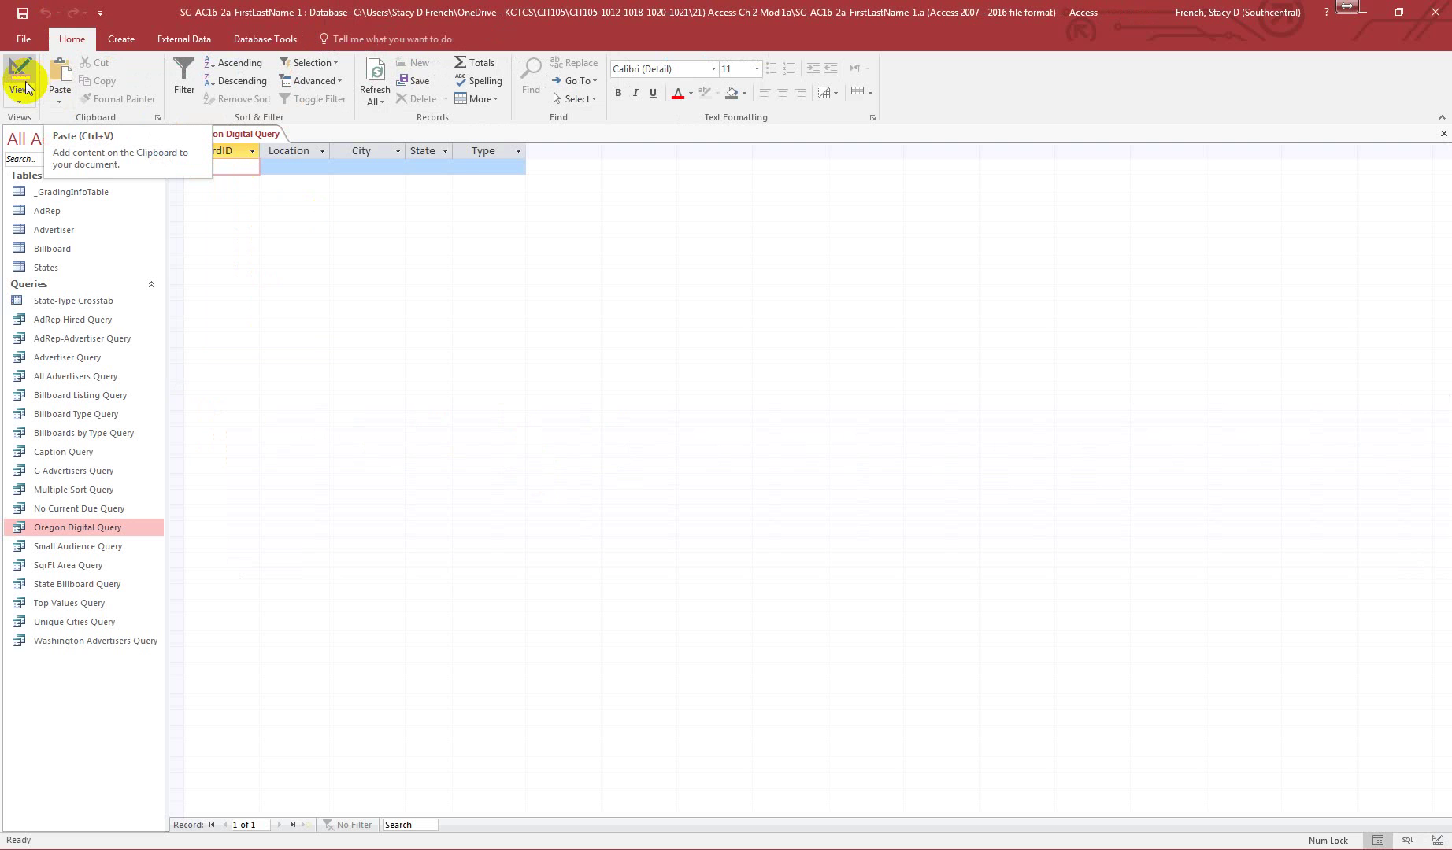
{"action": "left_click", "coordinate": [20, 83]}
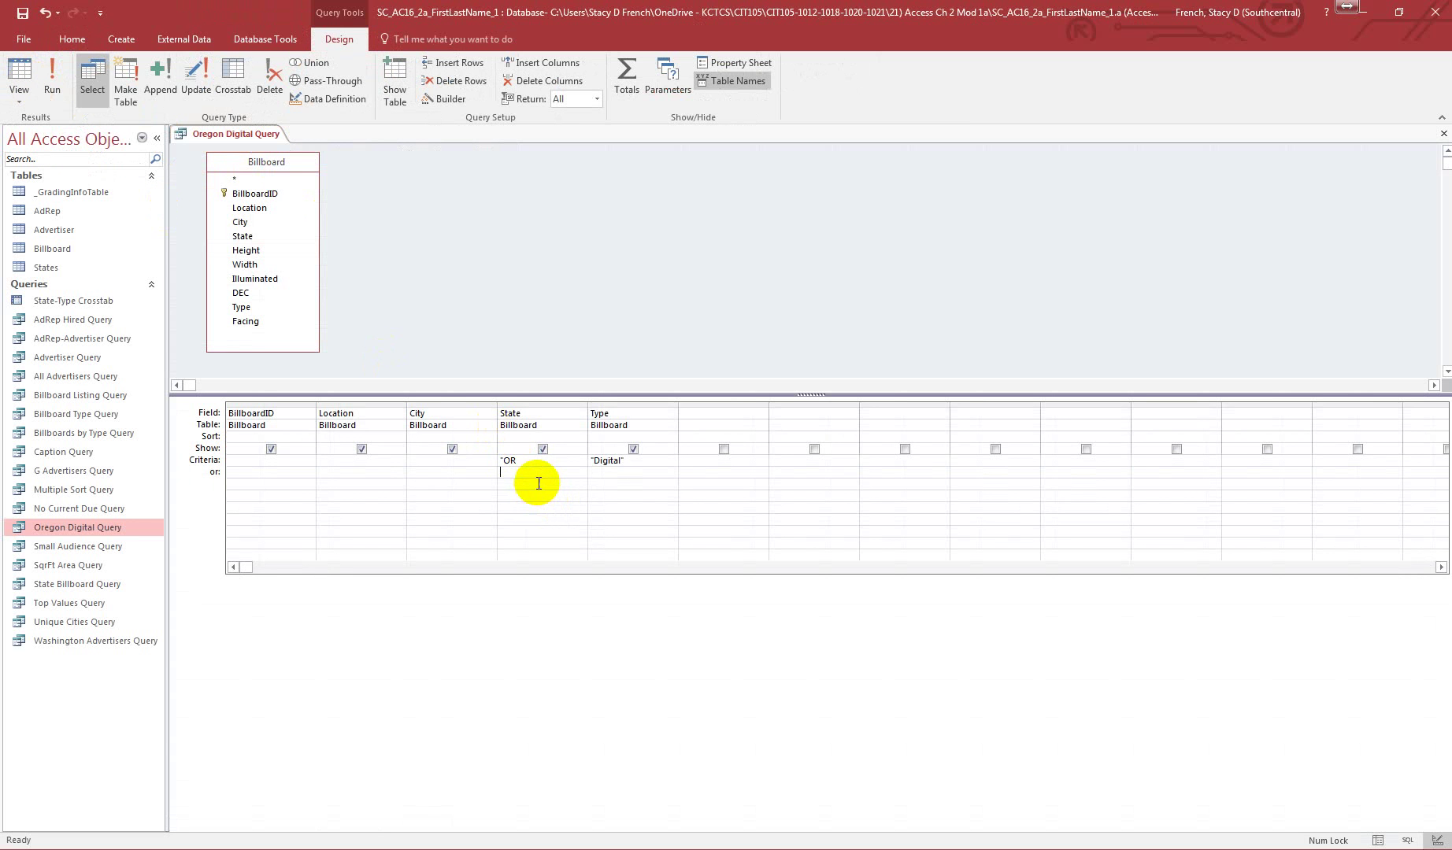
Try to repair the State field's criterion so that it reads as the fully quoted text "OR"
{"action": "left_click", "coordinate": [521, 461]}
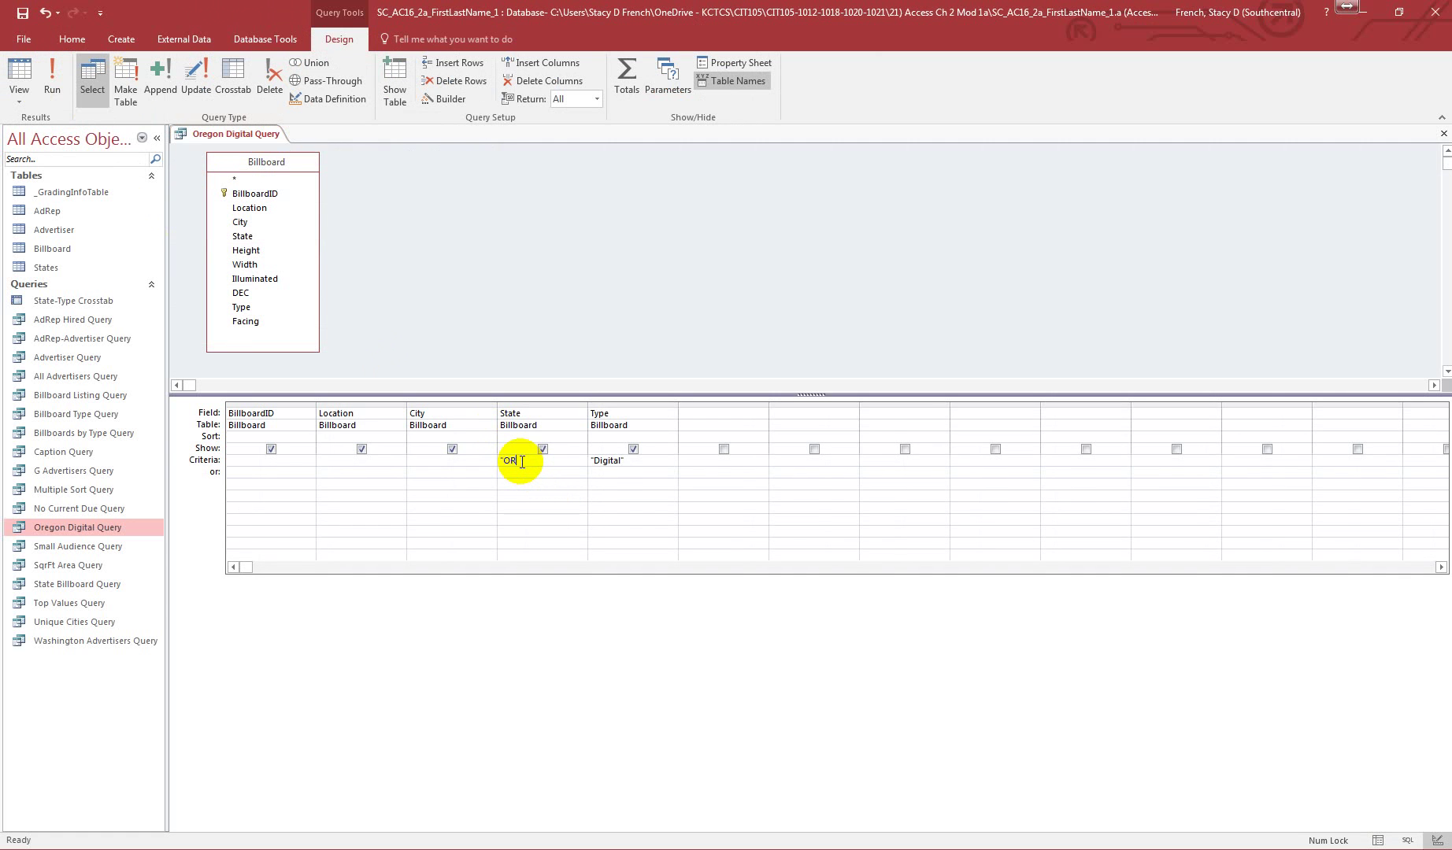
{"action": "type", "text": "\""}
{"action": "left_click", "coordinate": [549, 477]}
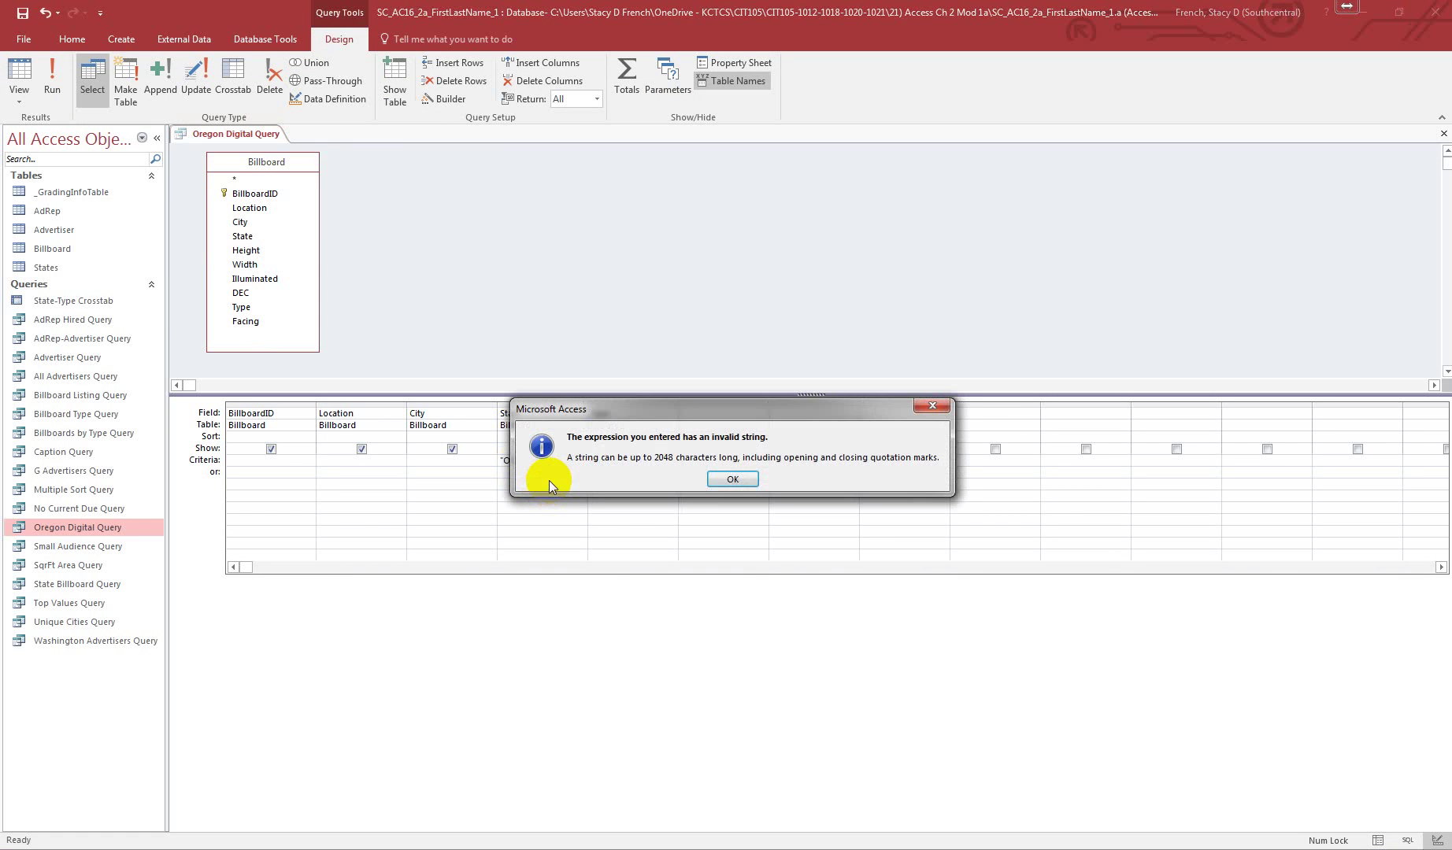
{"action": "left_click", "coordinate": [731, 479]}
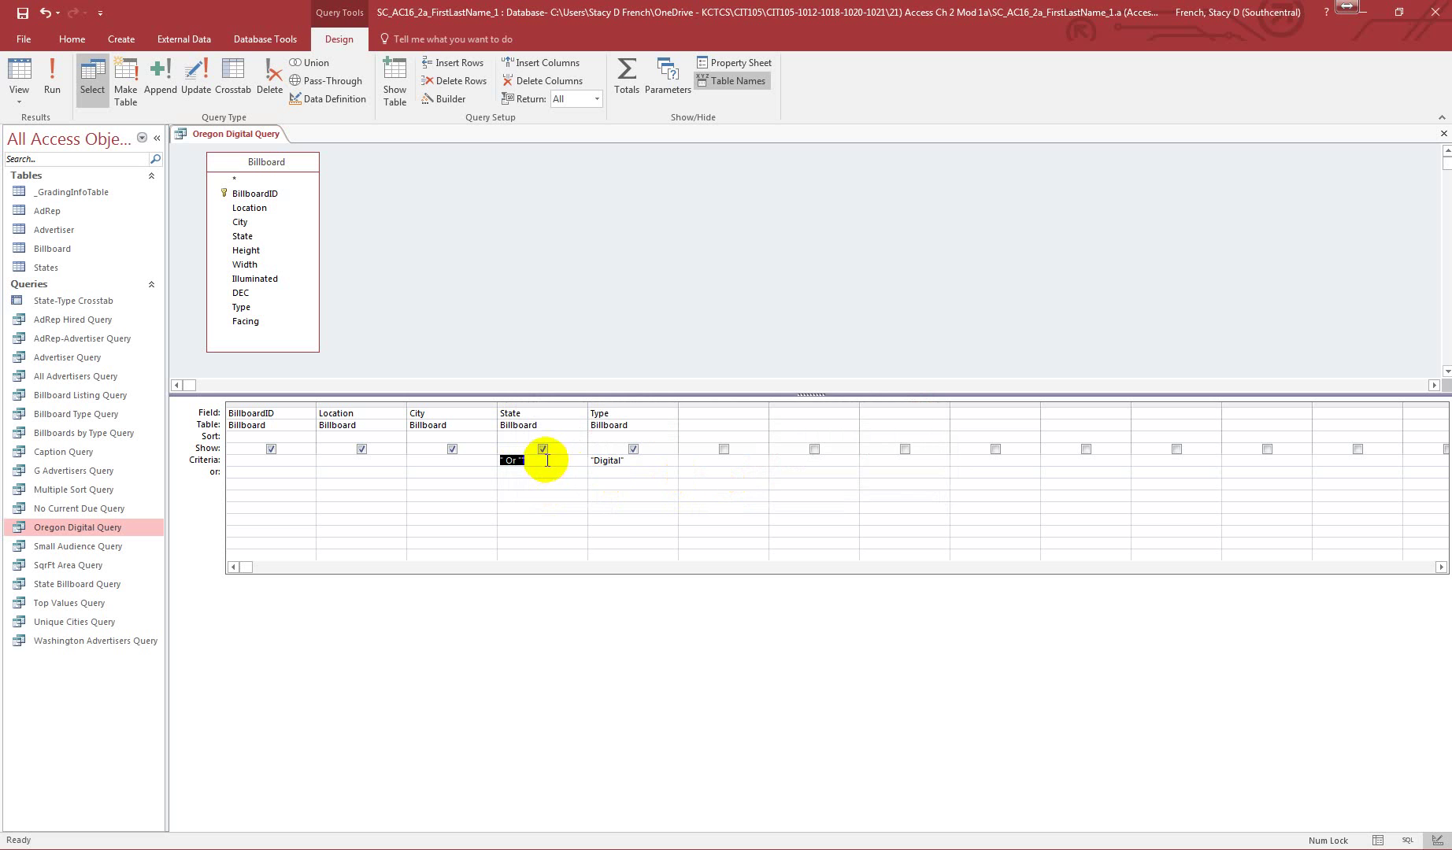
{"action": "left_click", "coordinate": [515, 460]}
{"action": "left_click", "coordinate": [537, 458]}
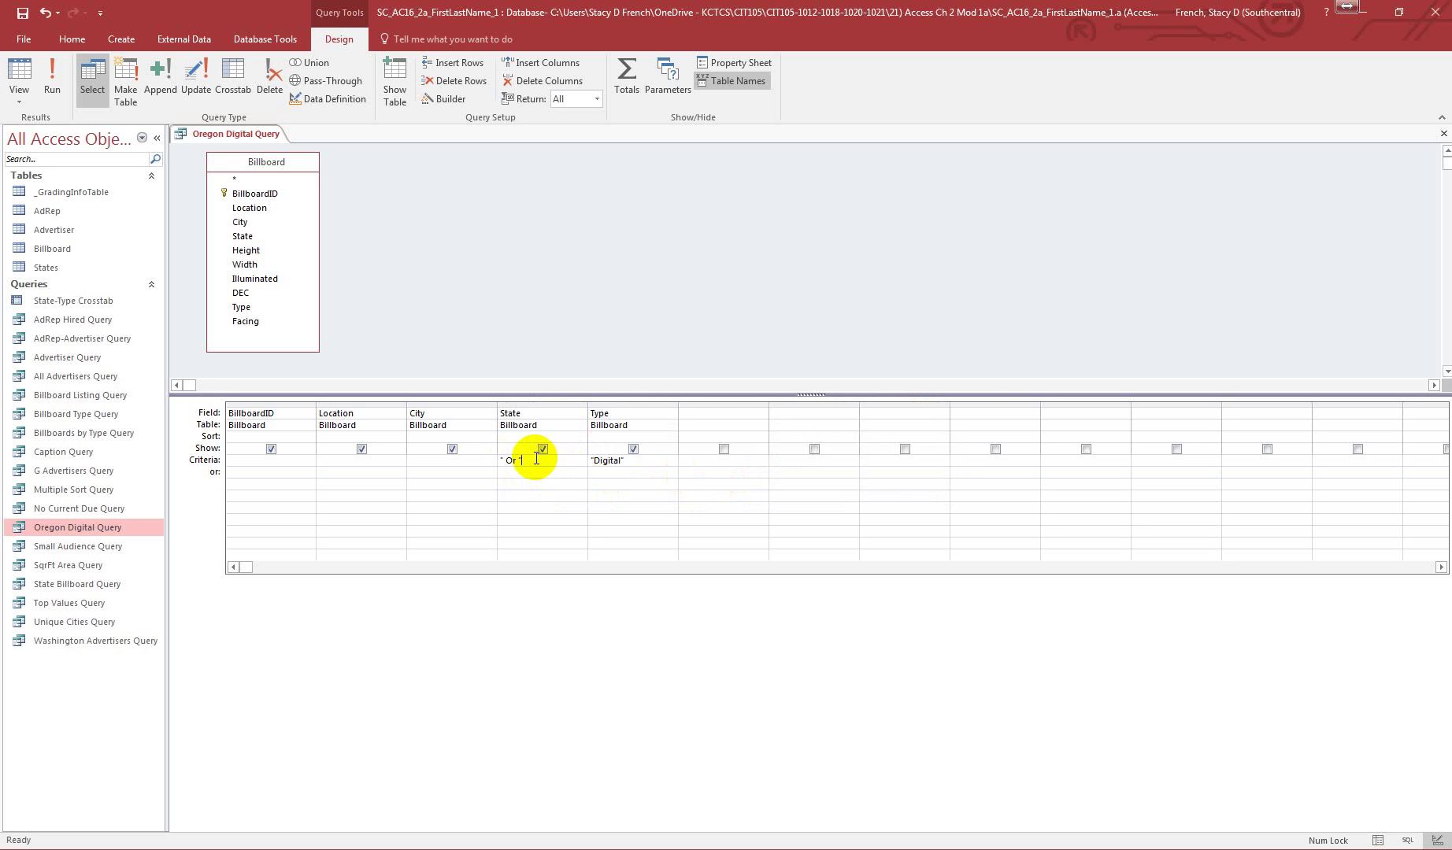
{"action": "left_click", "coordinate": [511, 460]}
{"action": "type", "text": "R"}
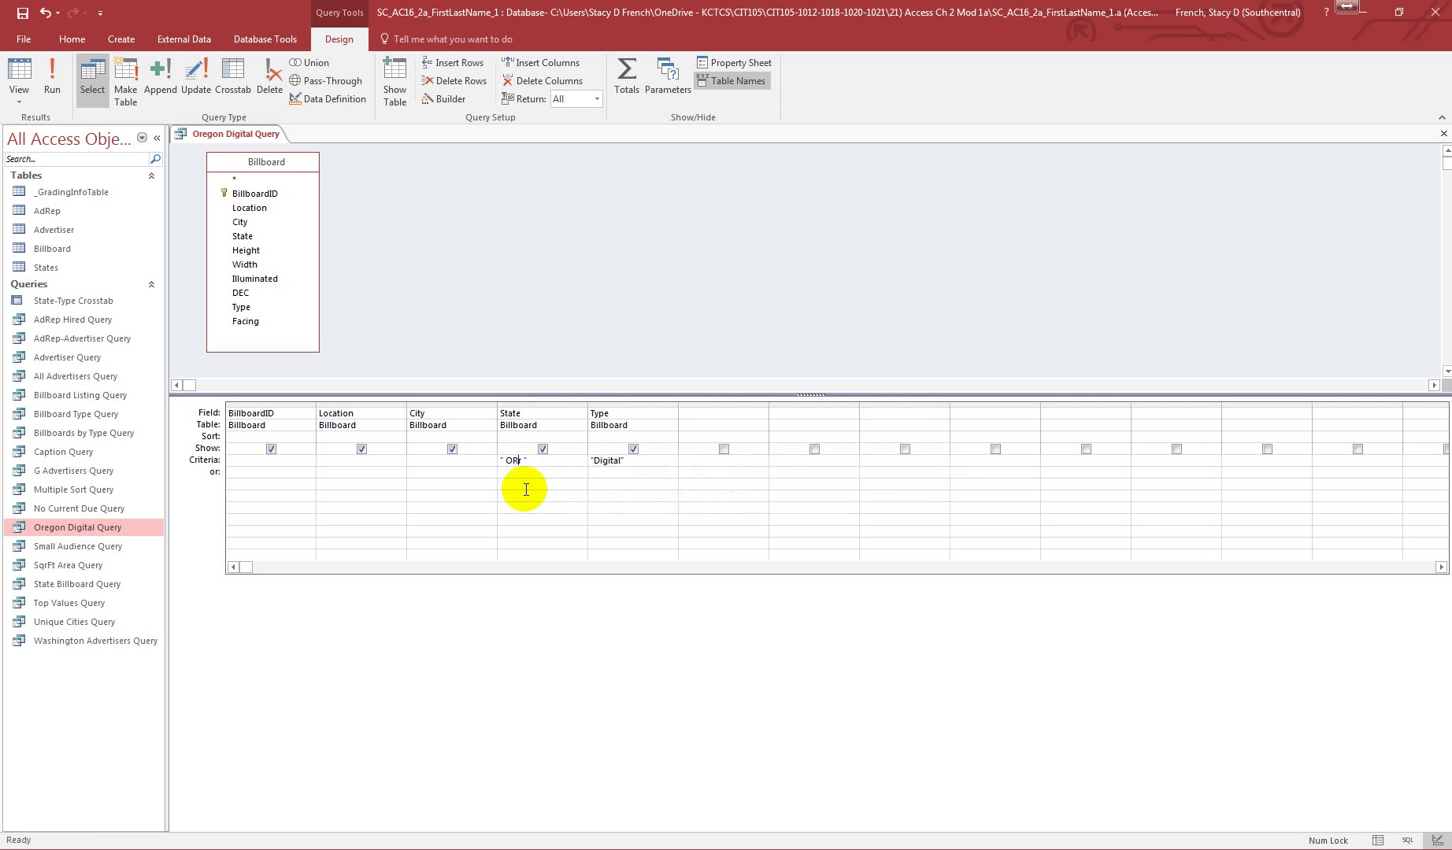
{"action": "key", "text": "Delete"}
{"action": "left_click", "coordinate": [526, 484]}
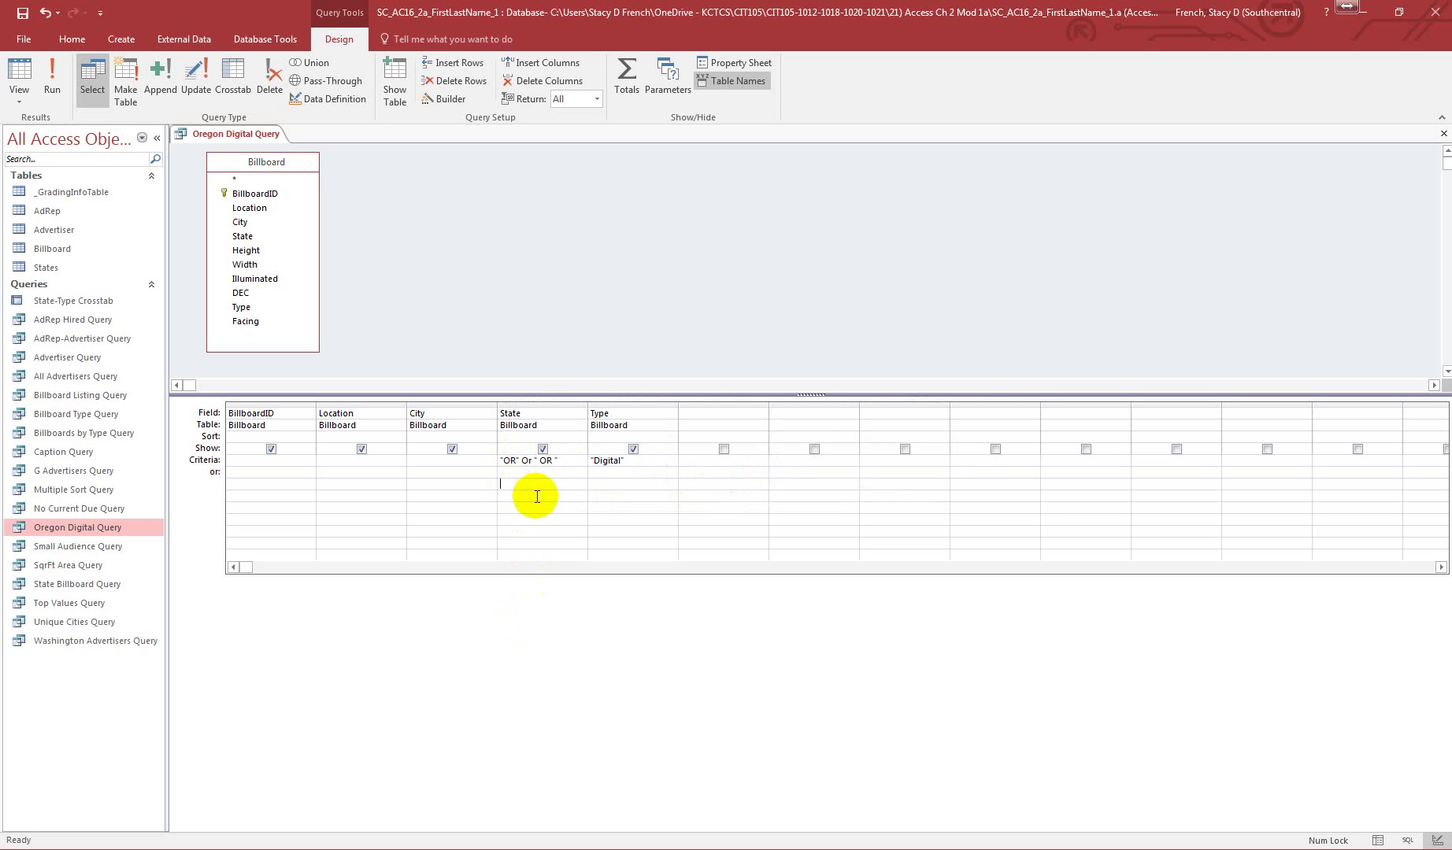
Clear the State field's criterion and re-enter it as the quoted text "OR"
{"action": "left_click", "coordinate": [559, 461]}
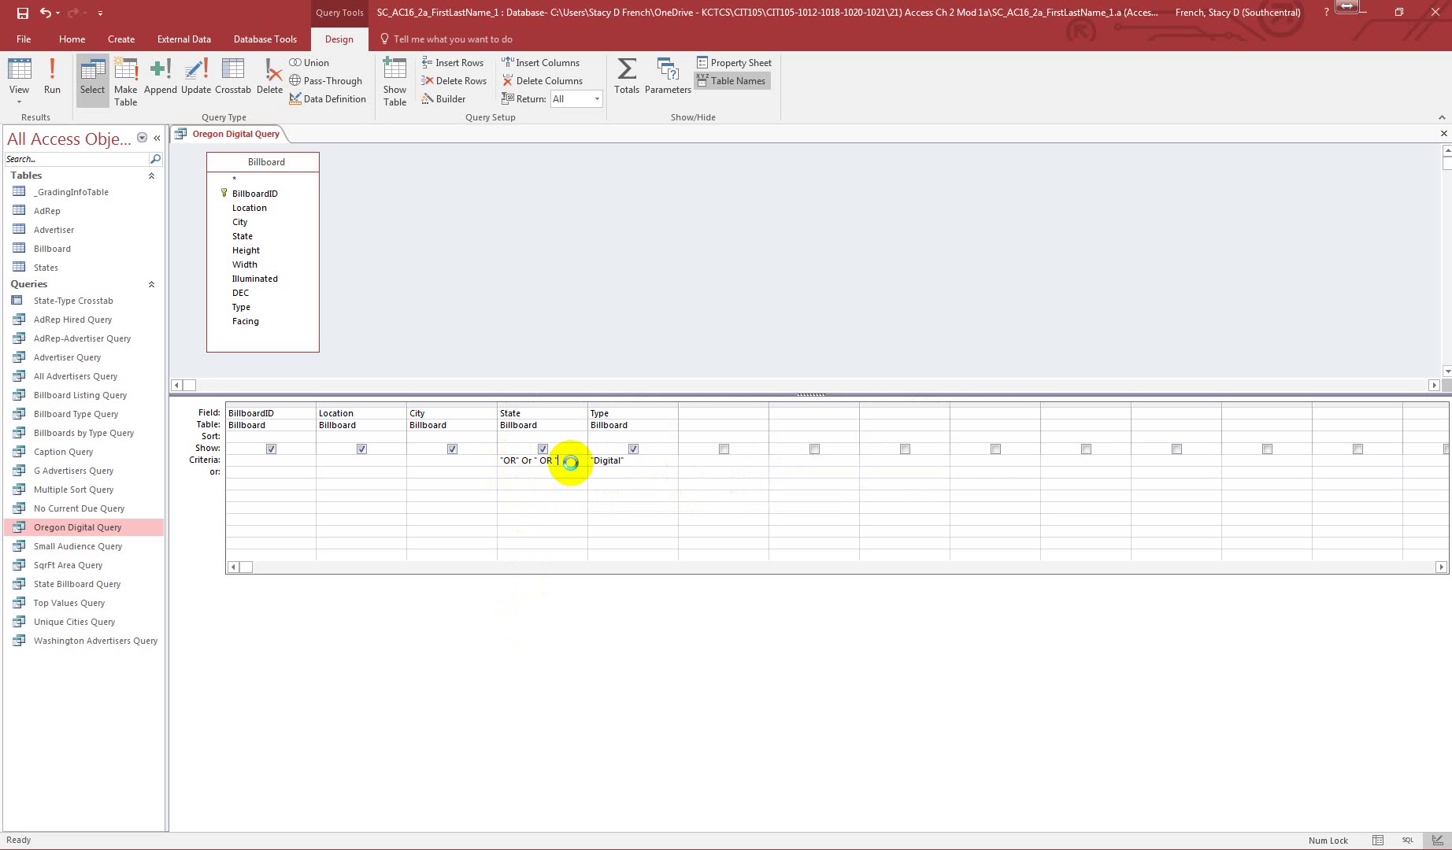
{"action": "key", "text": "BackSpace"}
{"action": "key", "text": "BackSpace"}
{"action": "key", "text": "BackSpace"}
{"action": "key", "text": "BackSpace"}
{"action": "key", "text": "BackSpace"}
{"action": "key", "text": "BackSpace"}
{"action": "key", "text": "BackSpace"}
{"action": "key", "text": "BackSpace"}
{"action": "key", "text": "BackSpace"}
{"action": "key", "text": "BackSpace"}
{"action": "key", "text": "BackSpace"}
{"action": "key", "text": "BackSpace"}
{"action": "type", "text": "OR"}
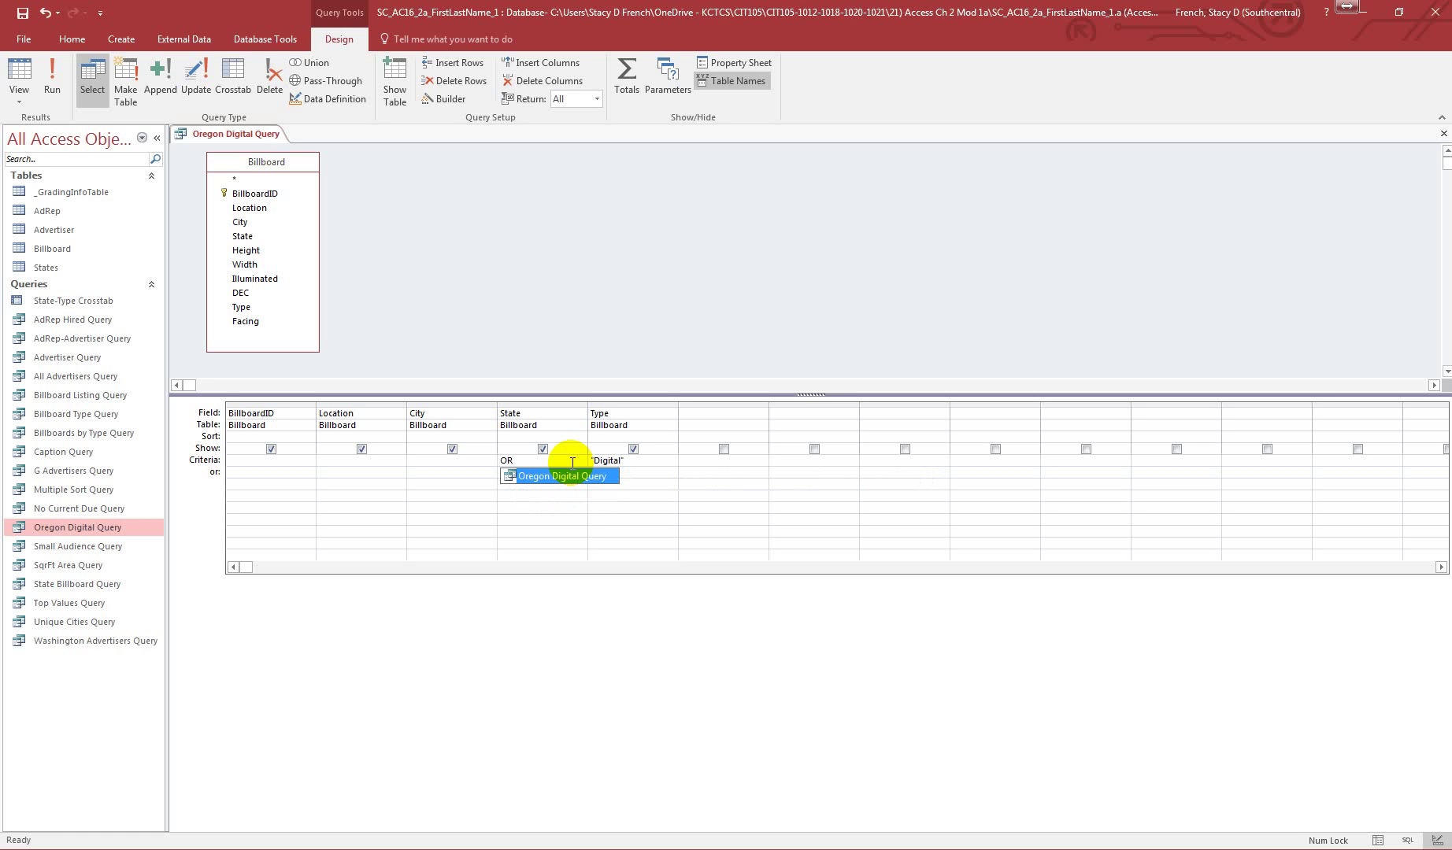
{"action": "key", "text": "Home"}
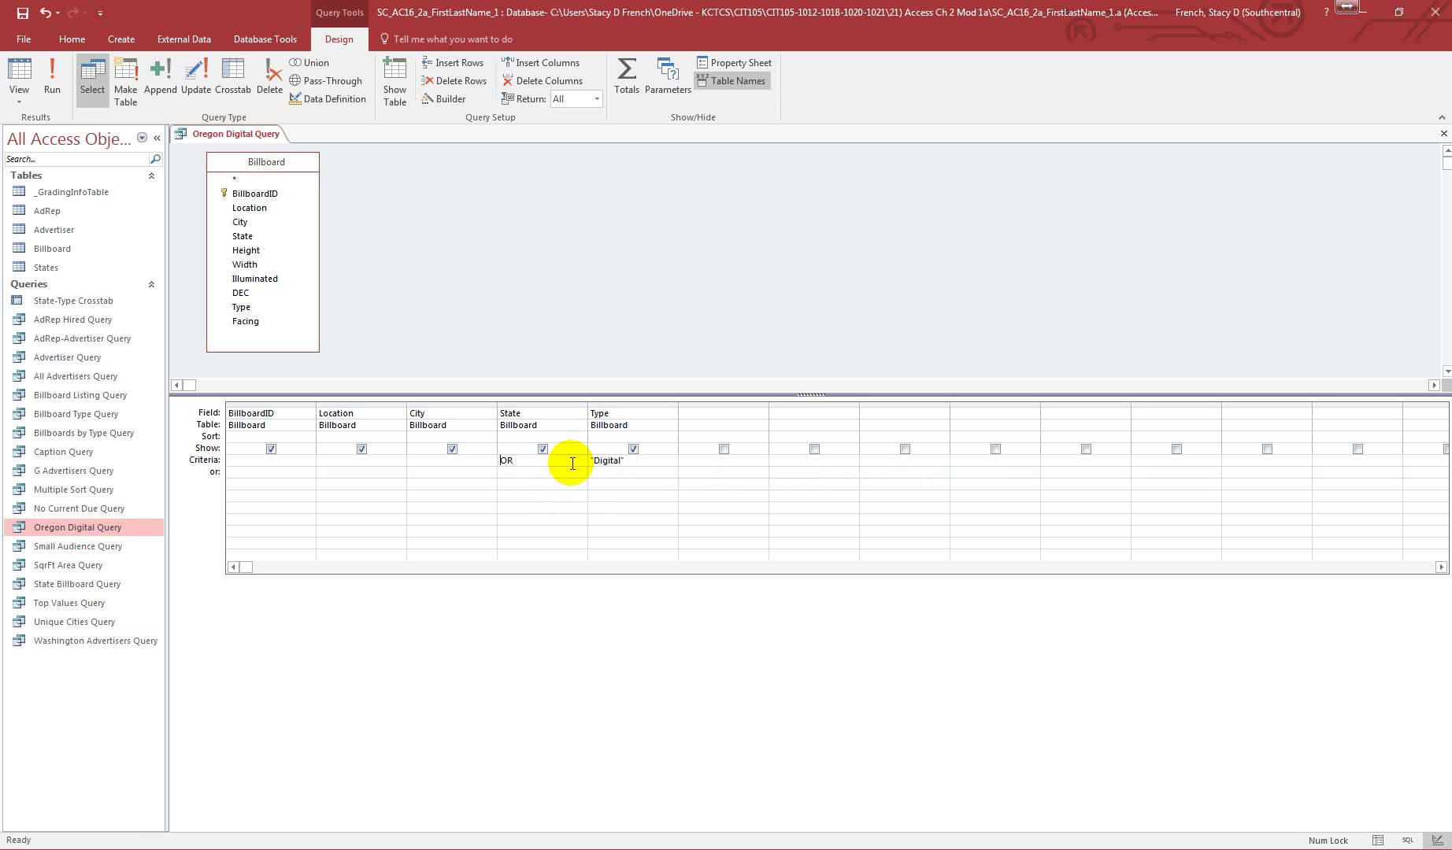
{"action": "type", "text": "\"OR"}
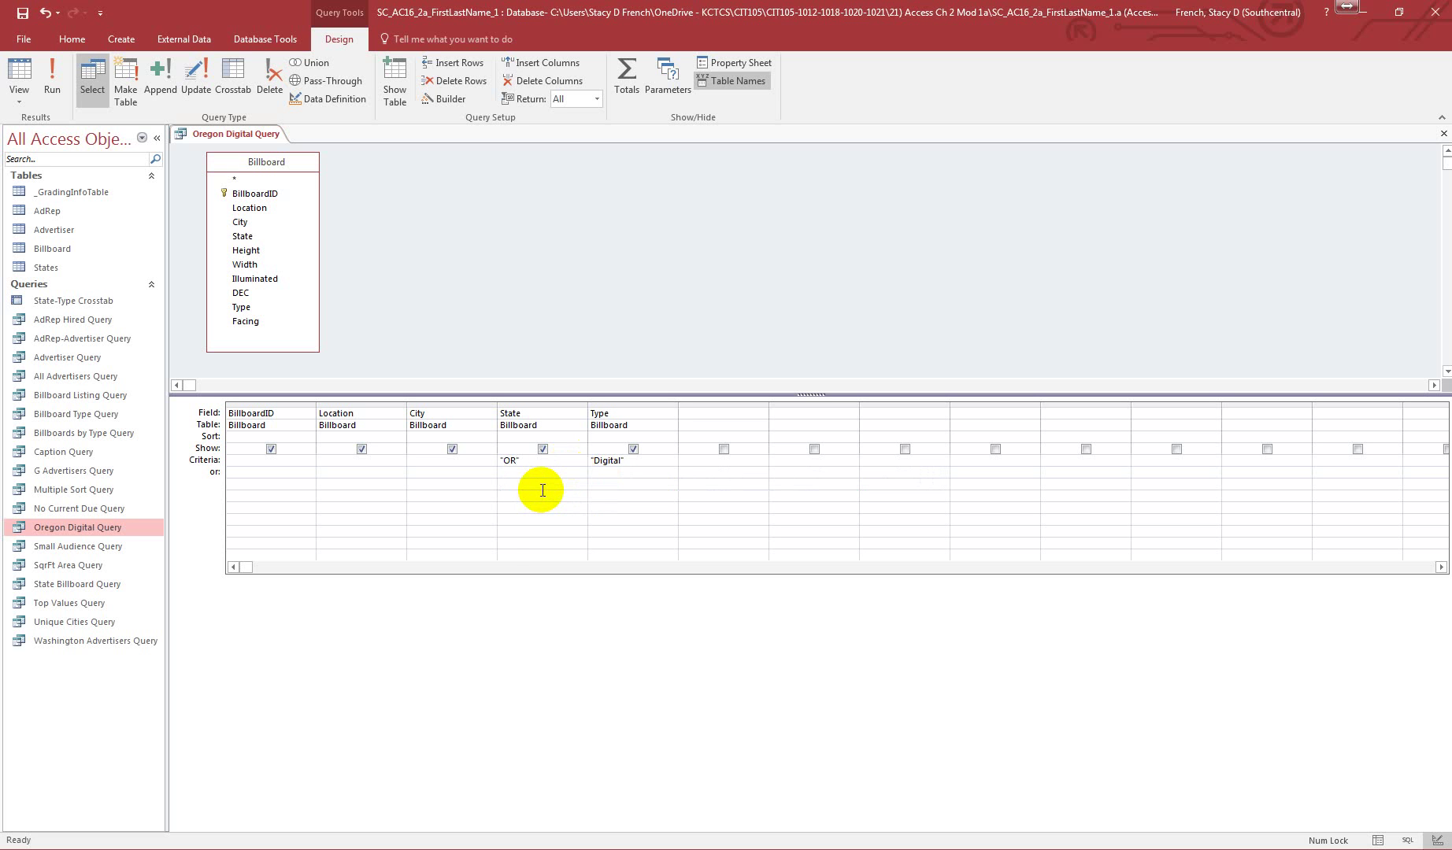
Run the Oregon Digital Query, then save and close it
{"action": "left_click", "coordinate": [56, 77]}
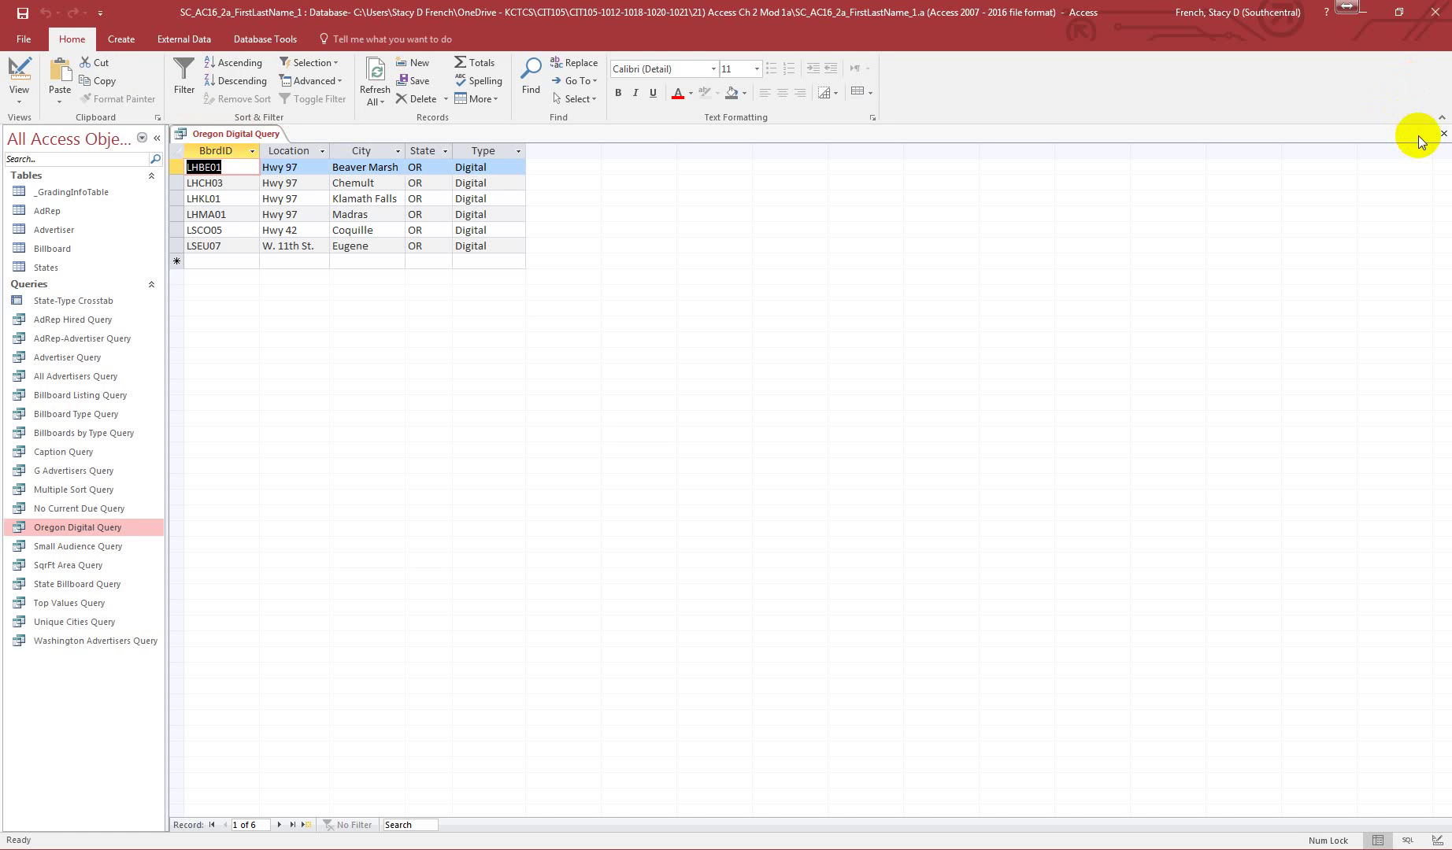
{"action": "right_click", "coordinate": [251, 133]}
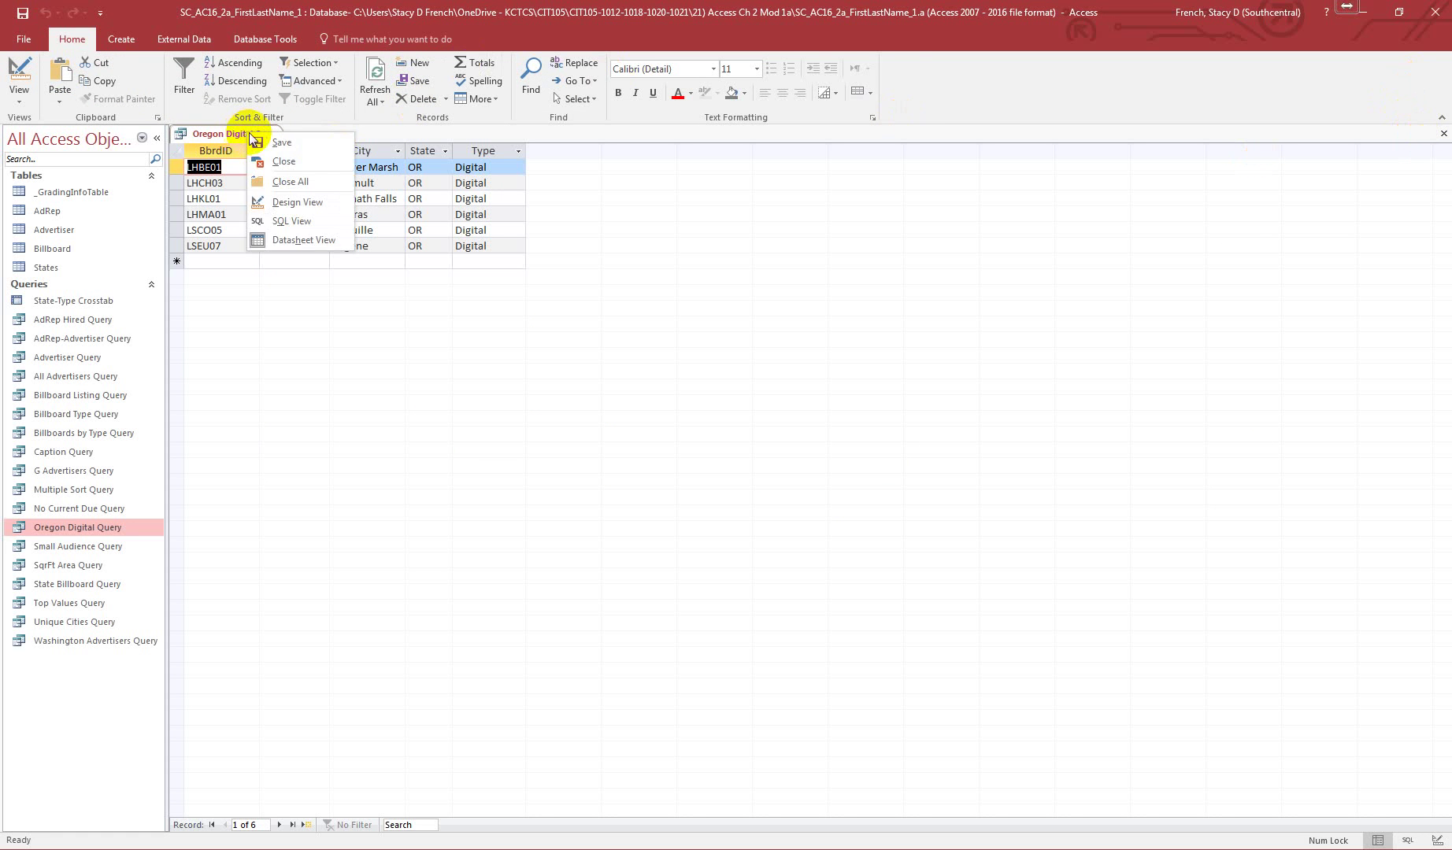
{"action": "left_click", "coordinate": [269, 146]}
{"action": "left_click", "coordinate": [1442, 133]}
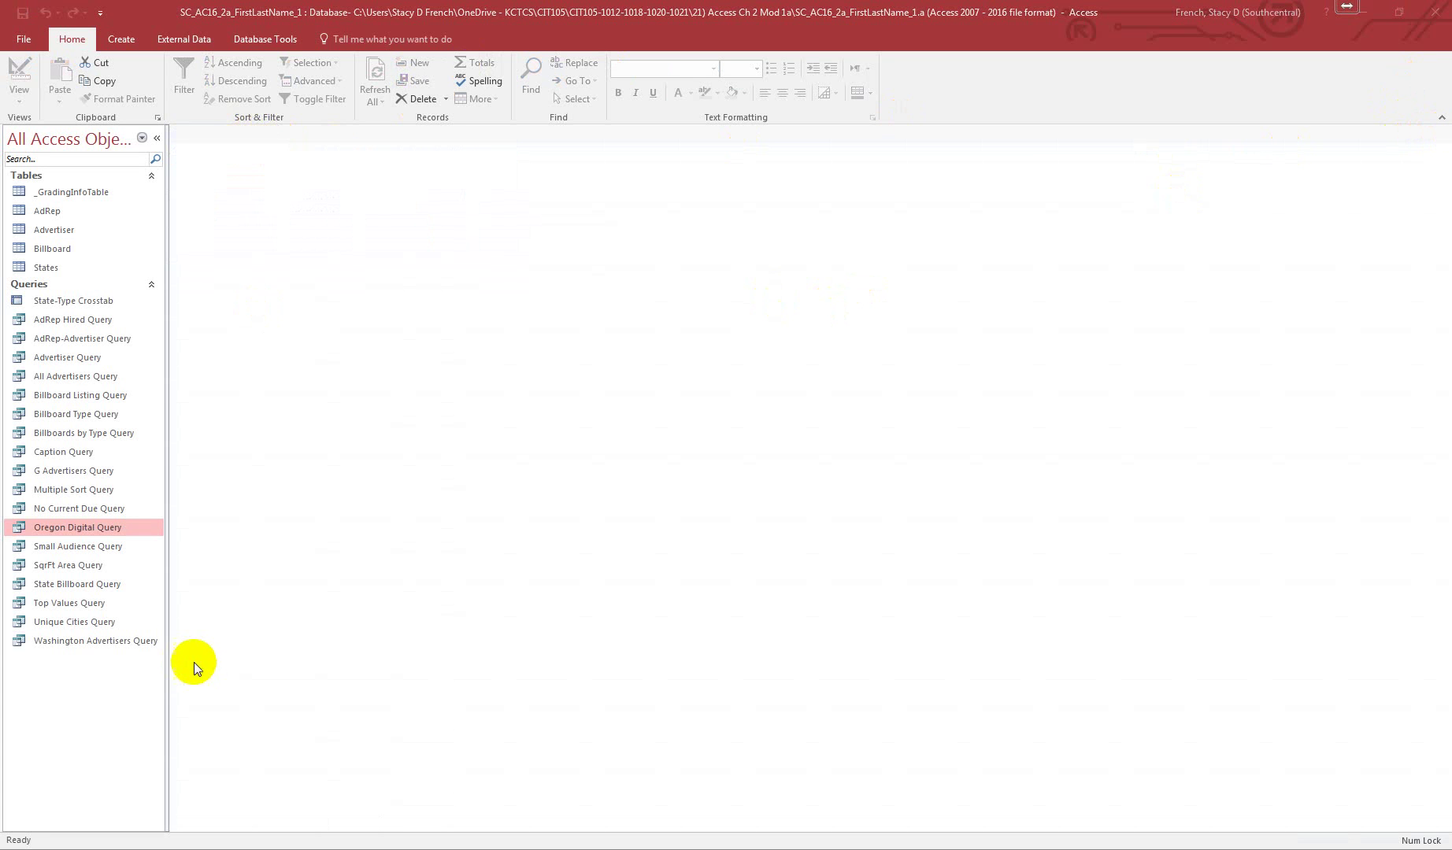
Open the SqrFt Area Query in Design View and enlarge the Billboard field list to show all its fields
{"action": "right_click", "coordinate": [69, 566]}
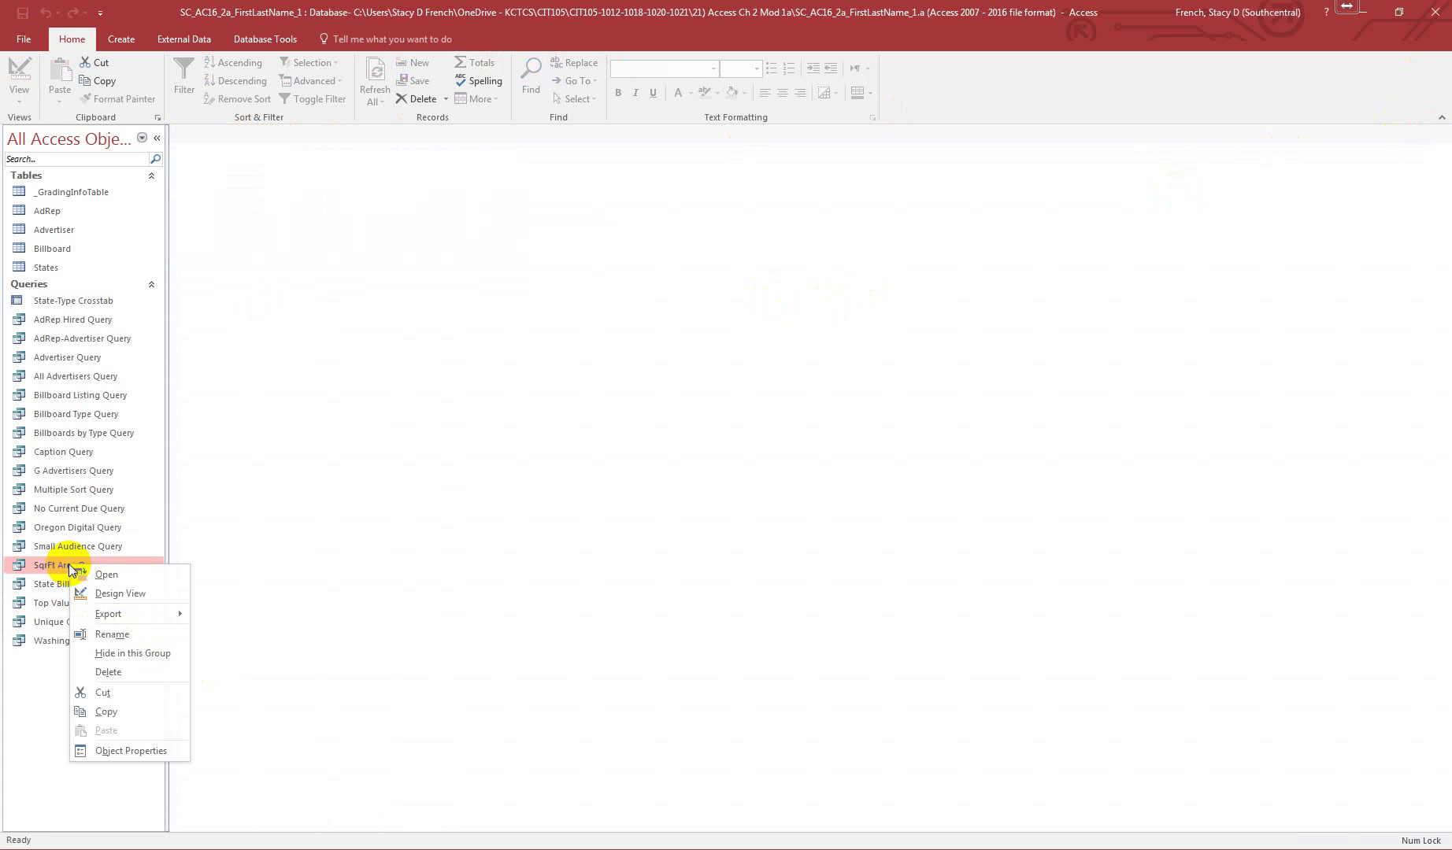
{"action": "left_click", "coordinate": [130, 594]}
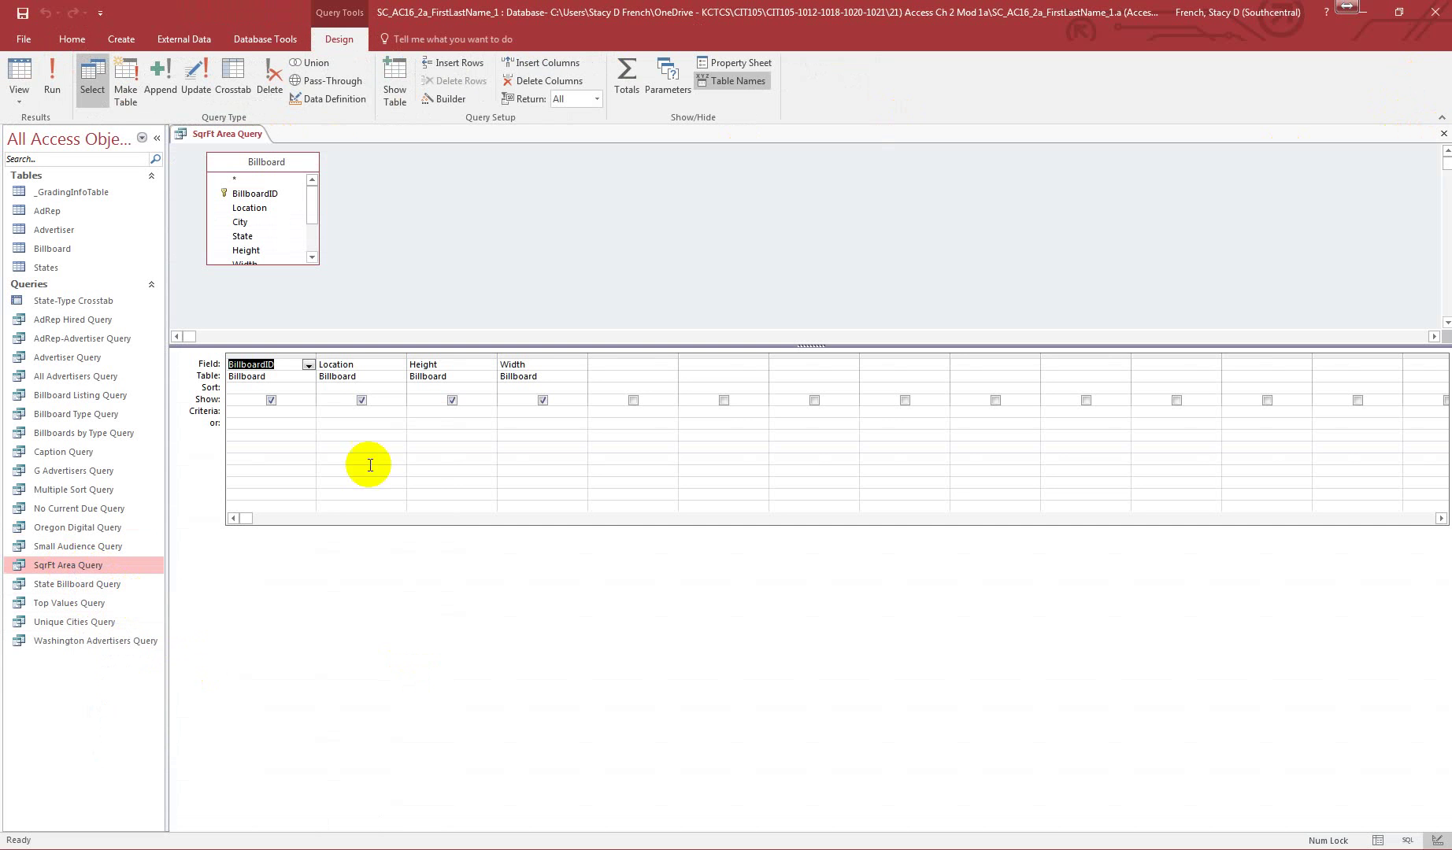
{"action": "left_click_drag", "start_coordinate": [293, 264], "coordinate": [293, 329]}
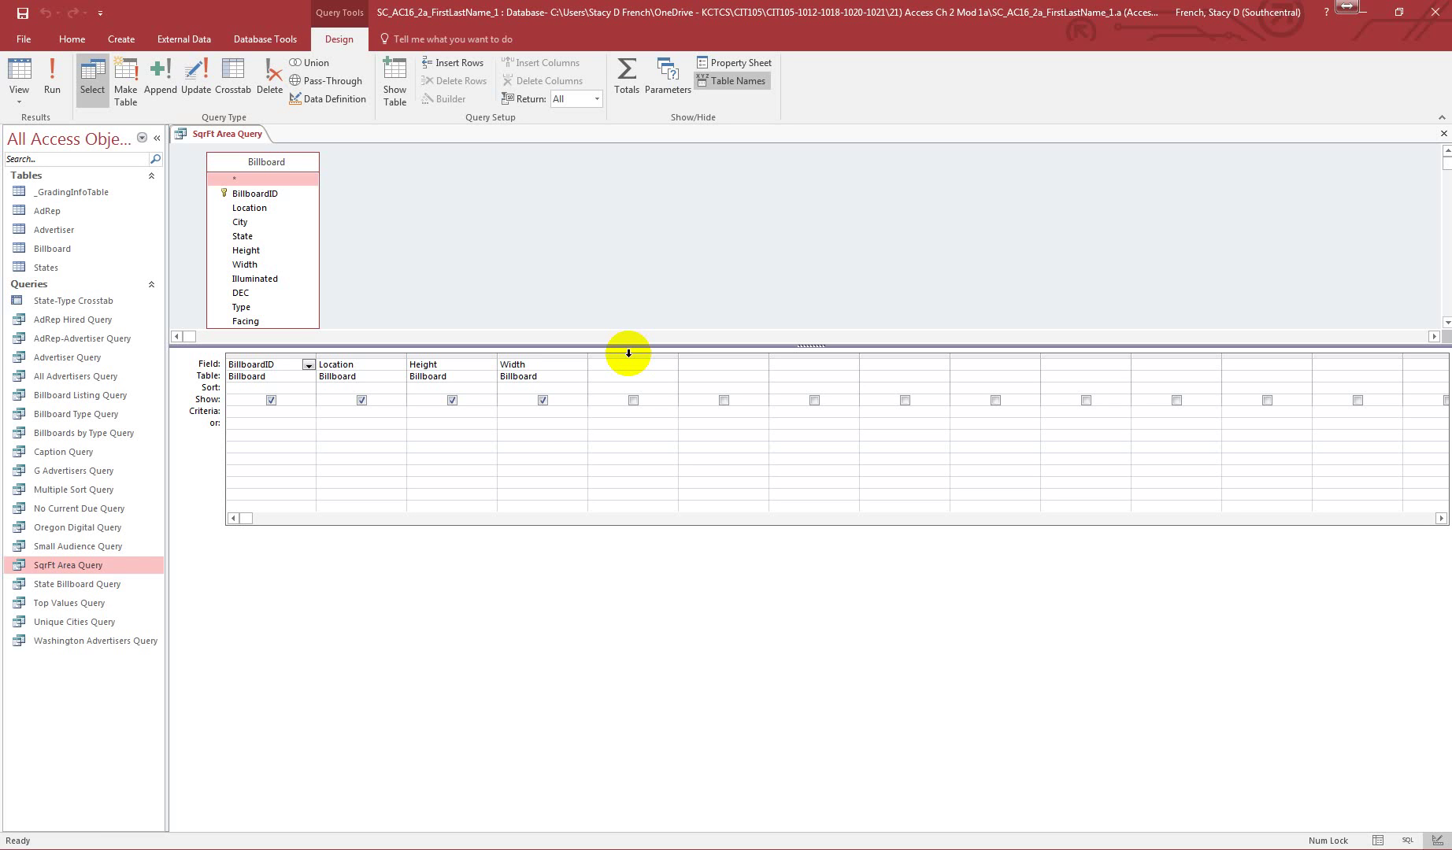
{"action": "left_click", "coordinate": [628, 352]}
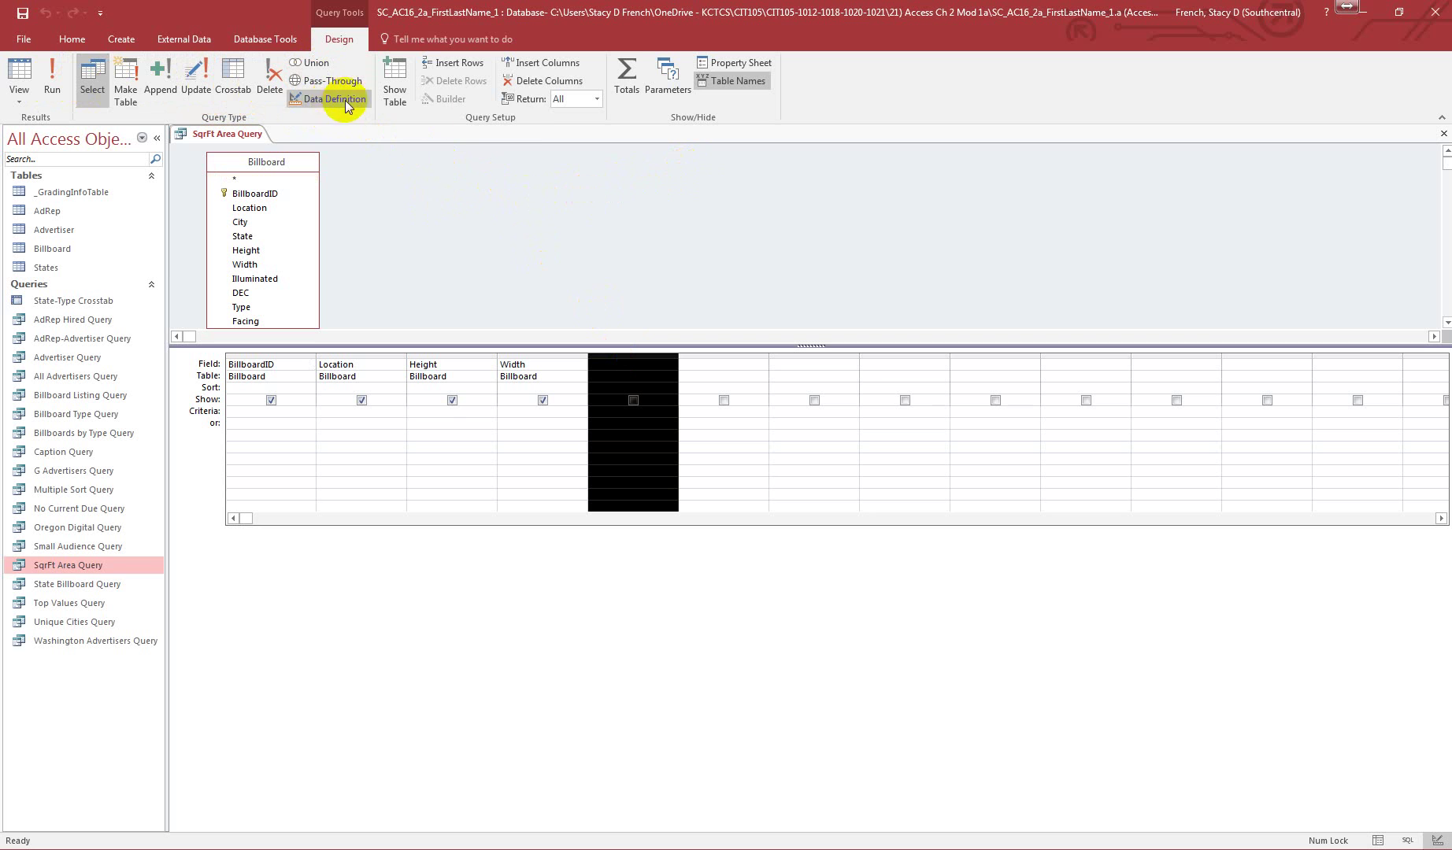
{"action": "left_click", "coordinate": [632, 87]}
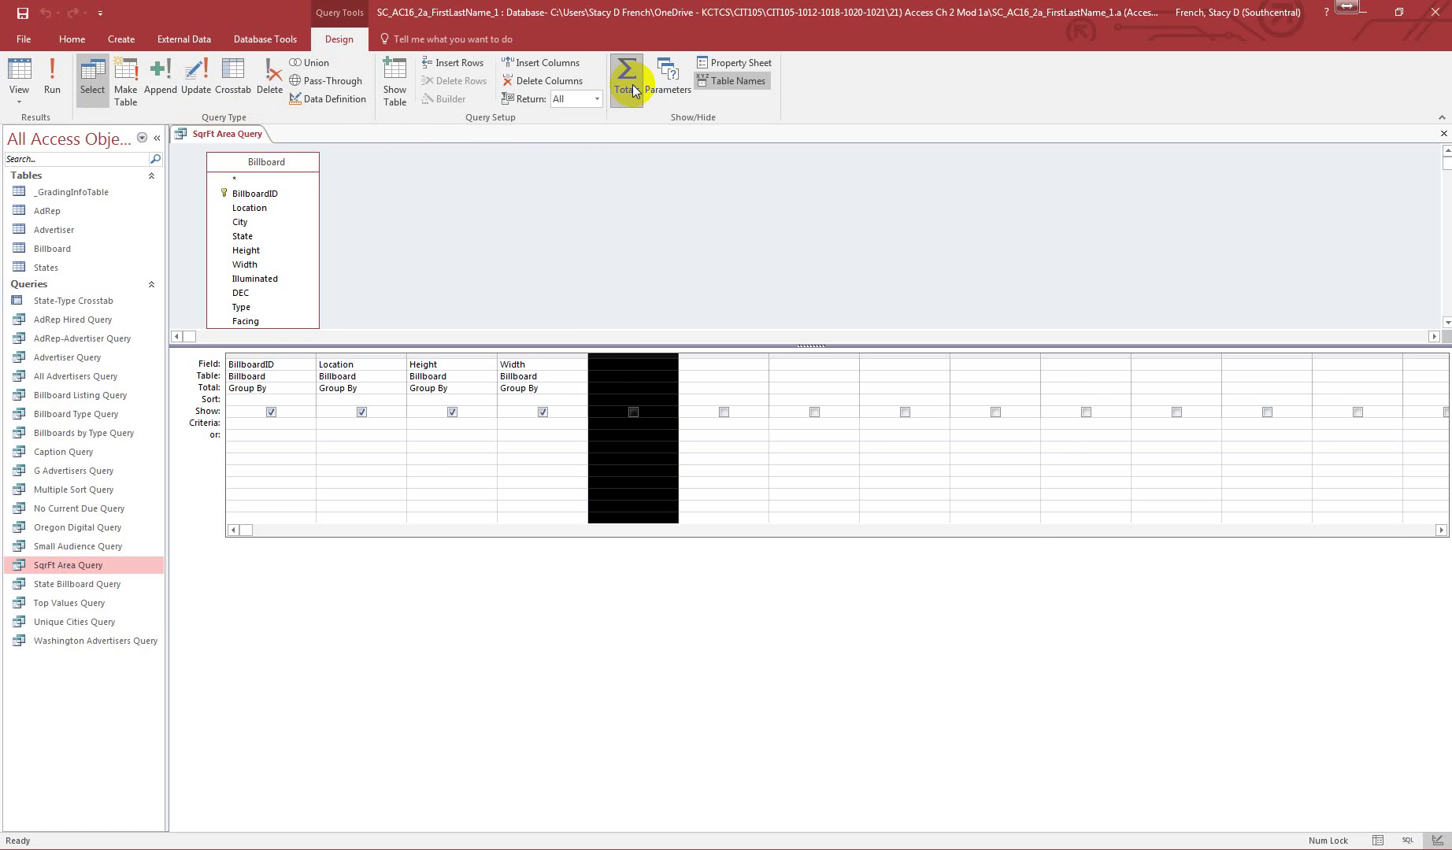
{"action": "left_click", "coordinate": [631, 84]}
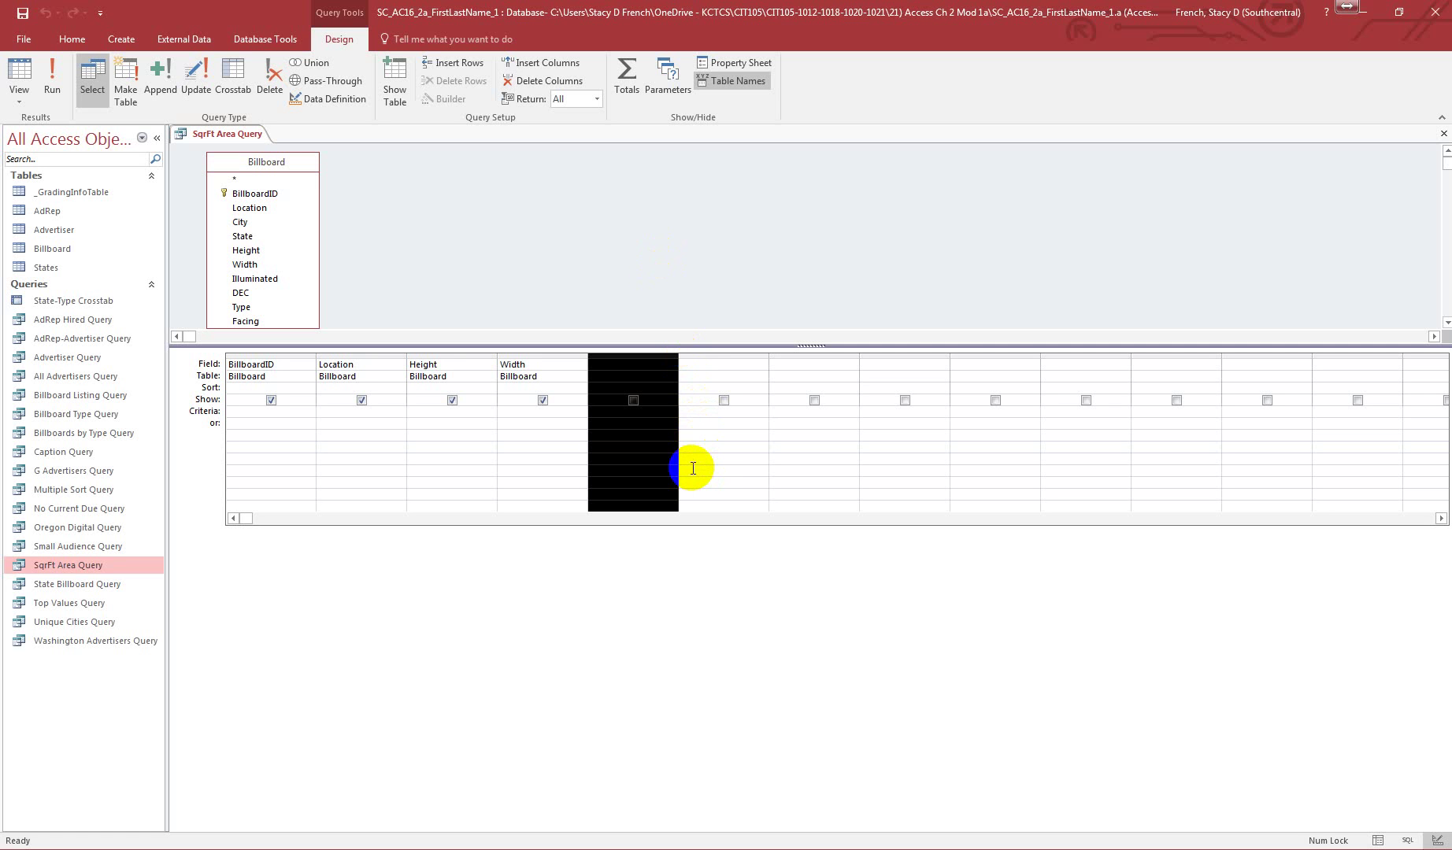
{"action": "left_click", "coordinate": [666, 435]}
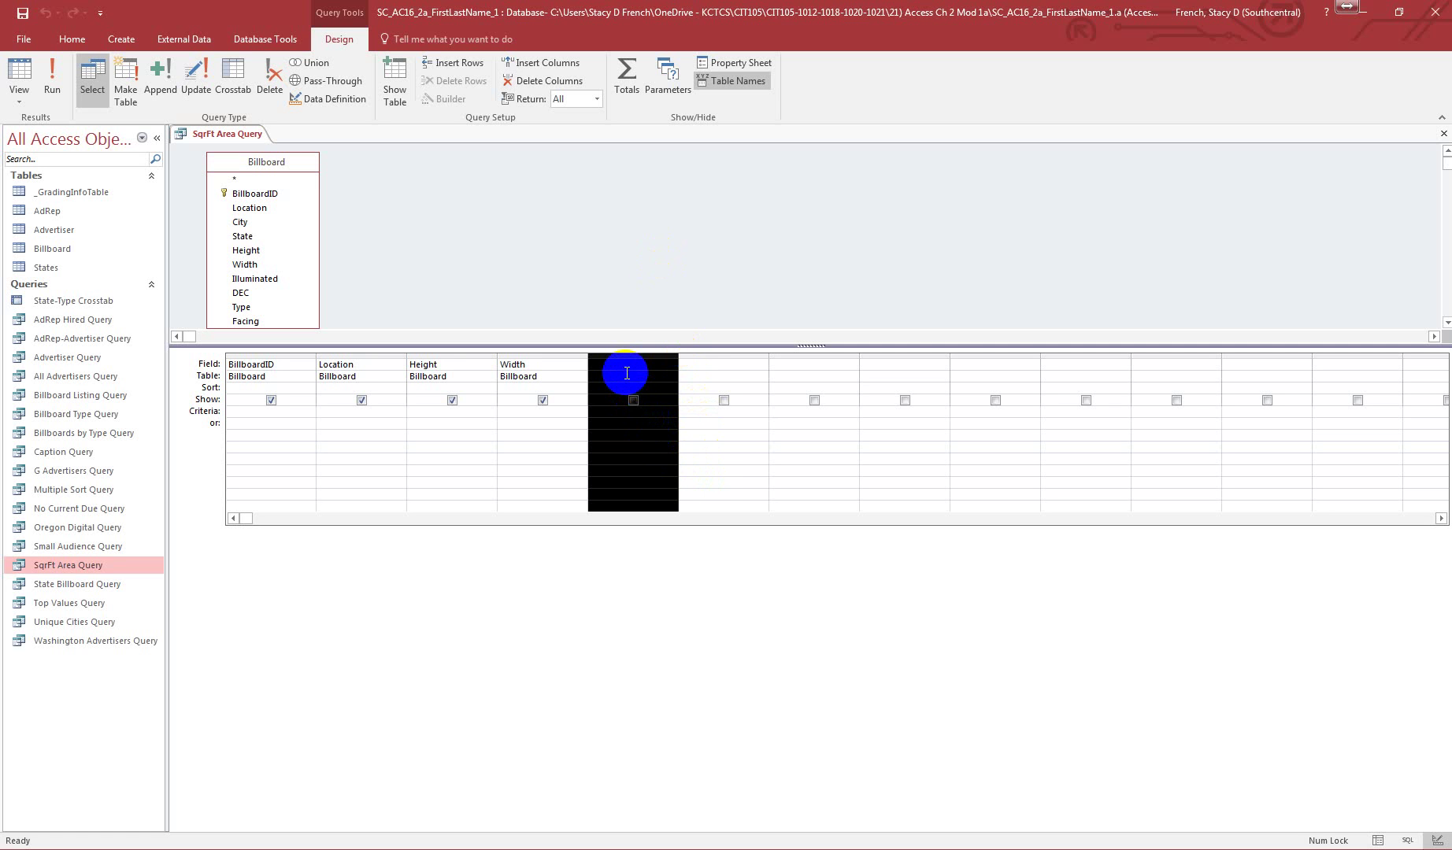
{"action": "right_click", "coordinate": [626, 375]}
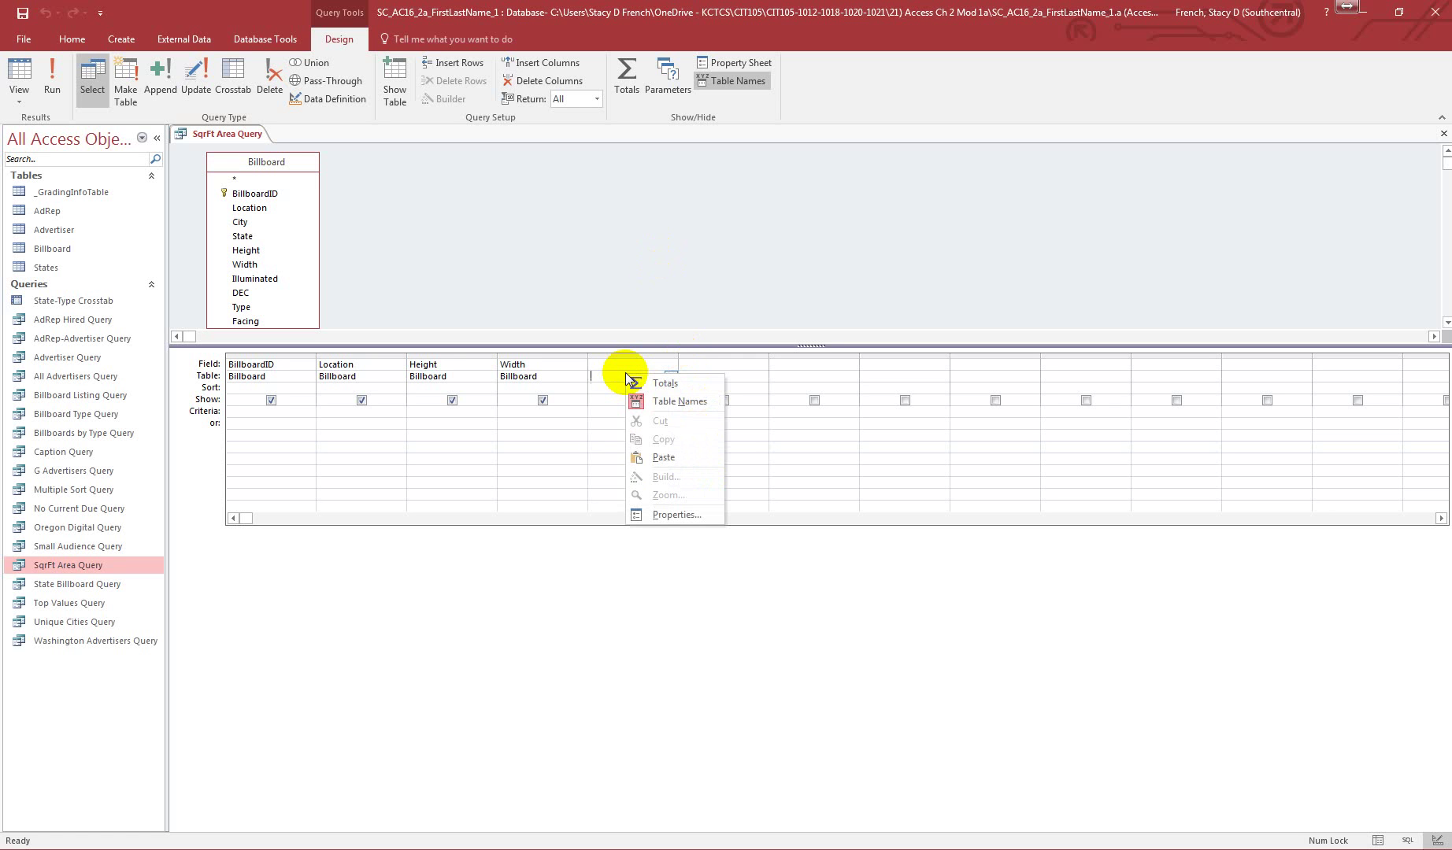
{"action": "left_click", "coordinate": [621, 361]}
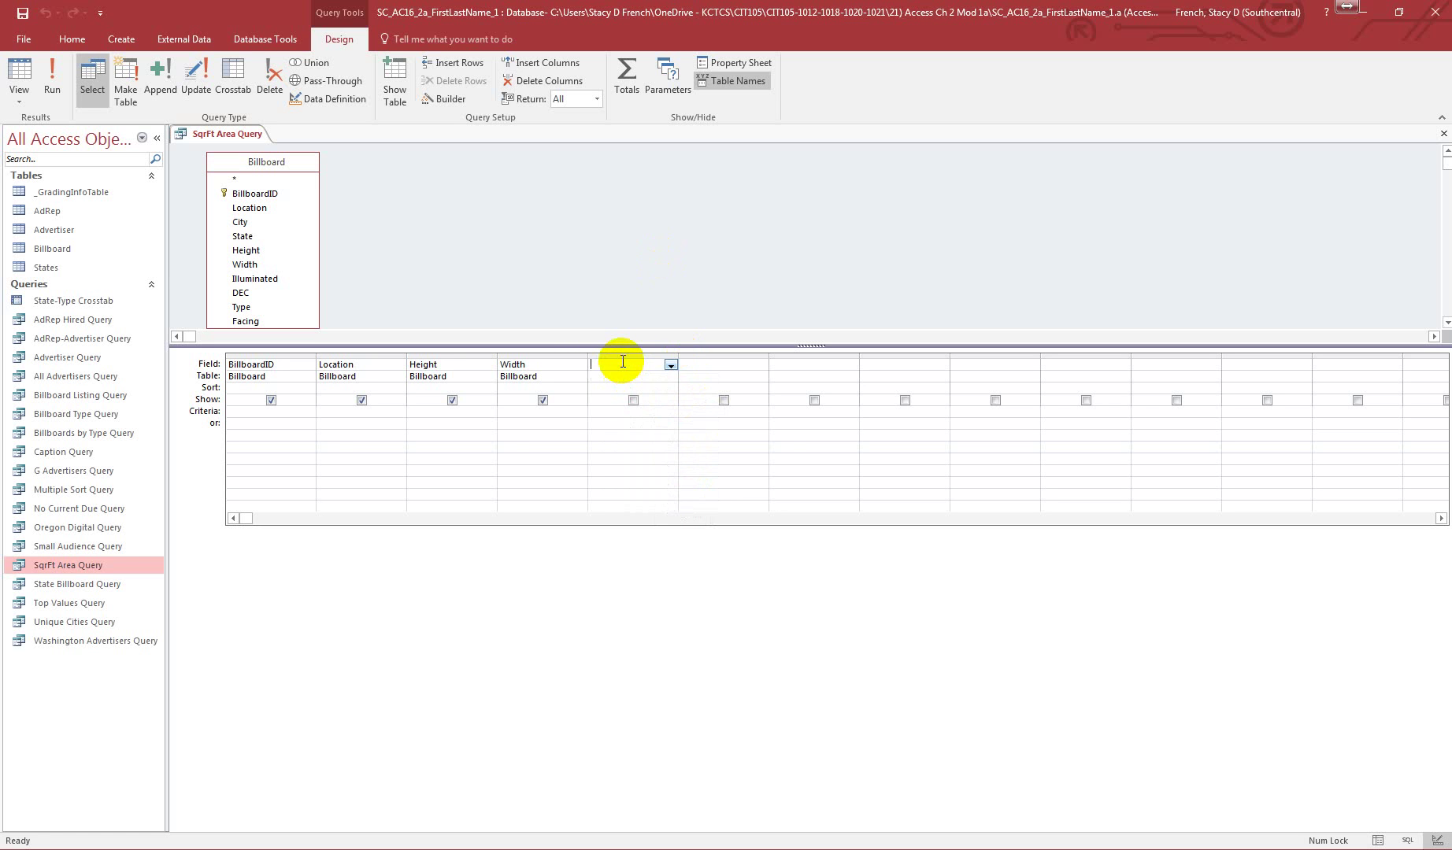
{"action": "left_click", "coordinate": [670, 364]}
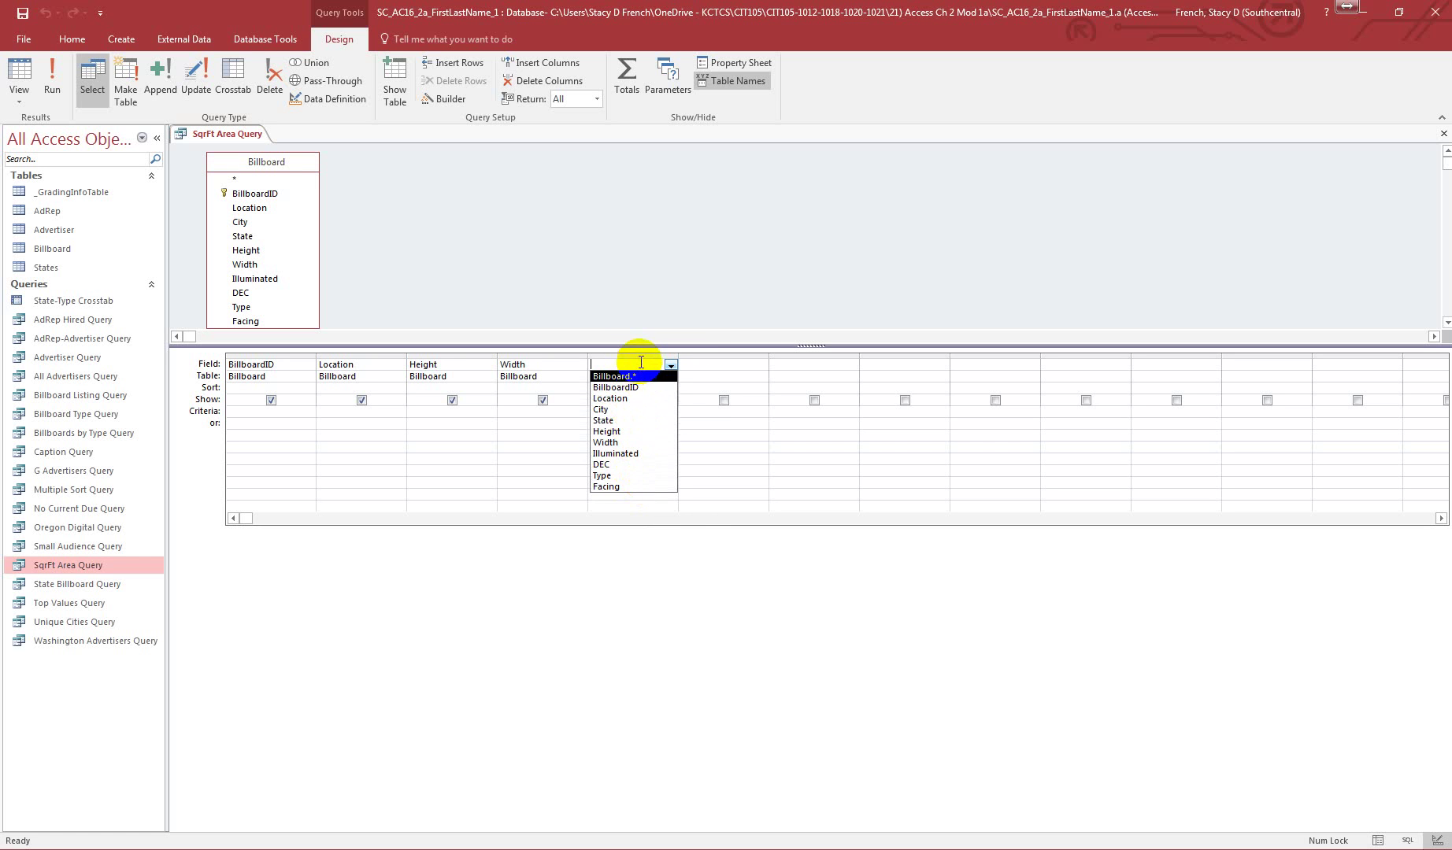
{"action": "left_click", "coordinate": [695, 548]}
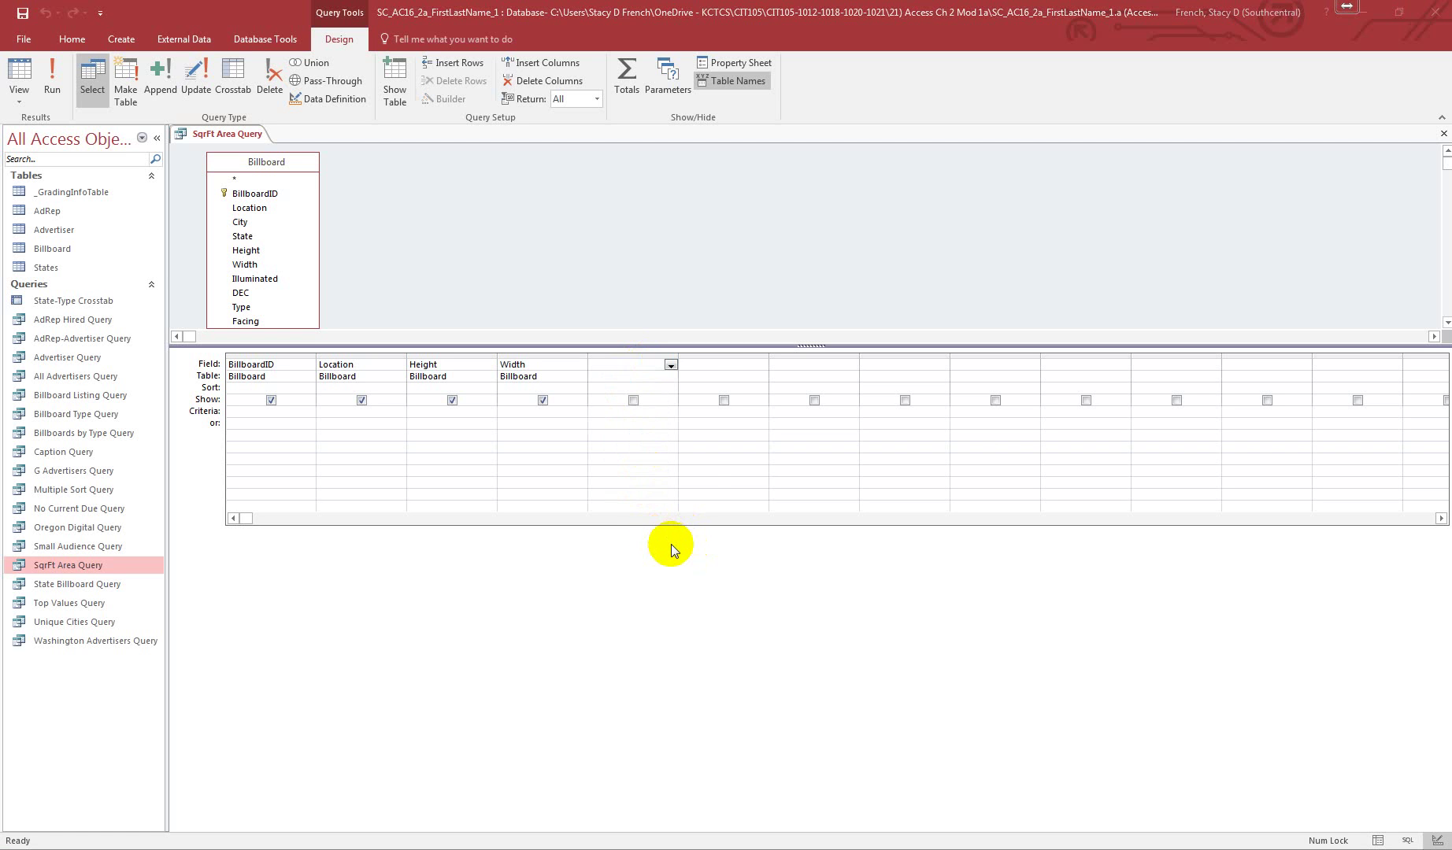
{"action": "right_click", "coordinate": [634, 365]}
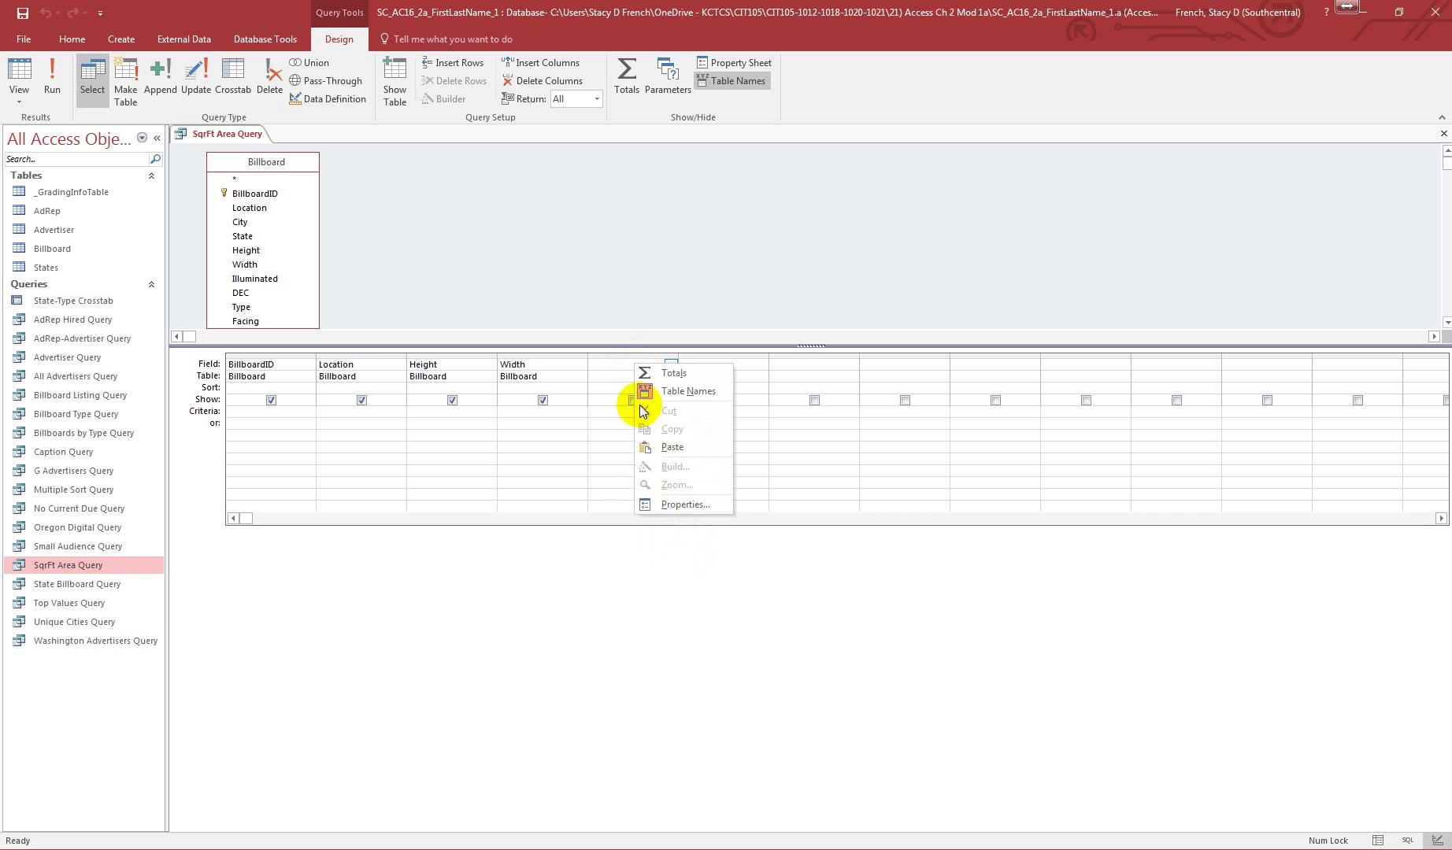
{"action": "left_click", "coordinate": [617, 360]}
Open the Zoom box for the first empty column's Field cell and enter the calculated field SqrFt: [Height]*[Width]
{"action": "right_click", "coordinate": [632, 364]}
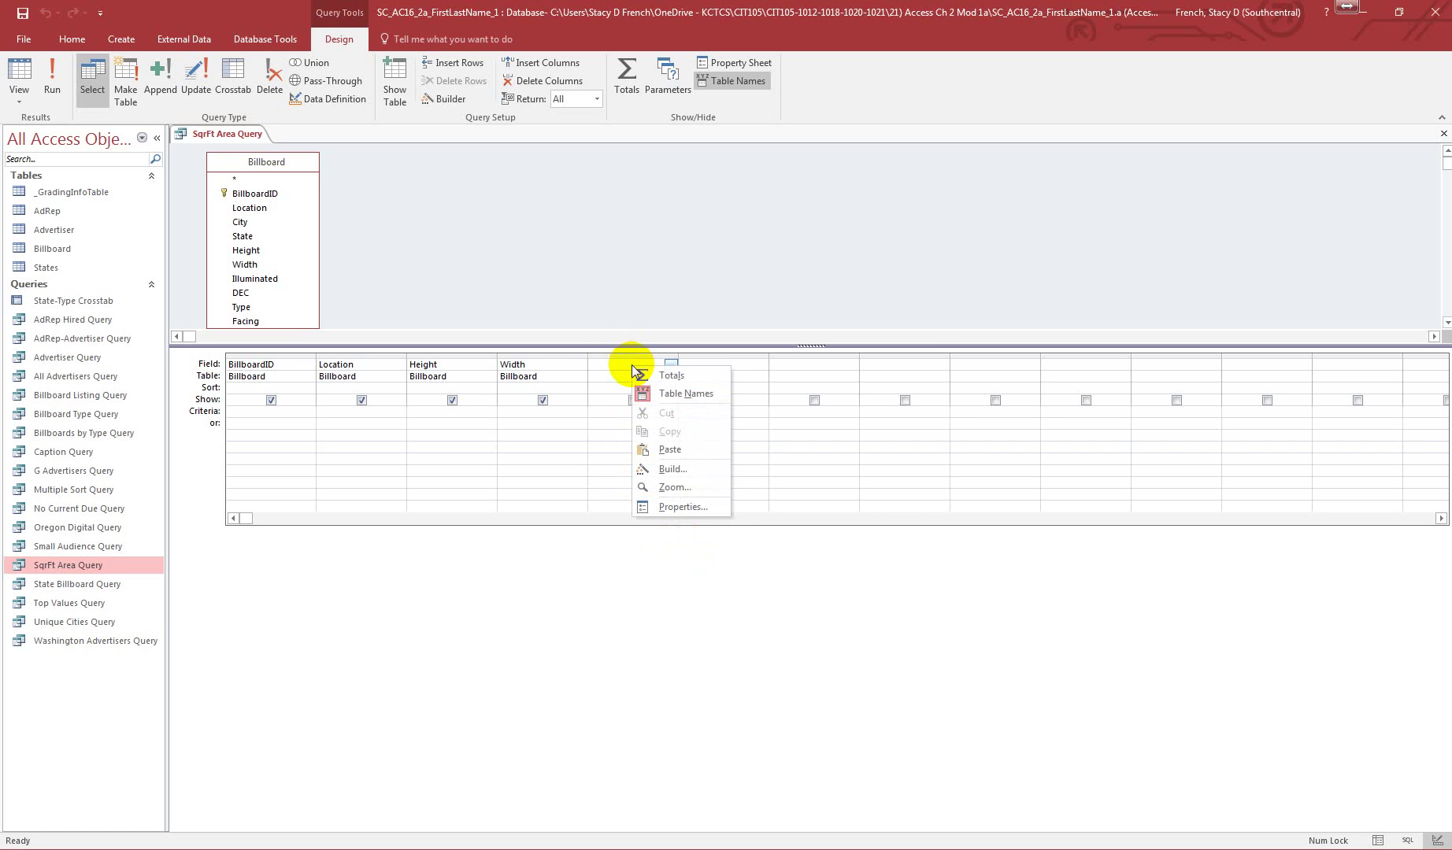
{"action": "left_click", "coordinate": [682, 486]}
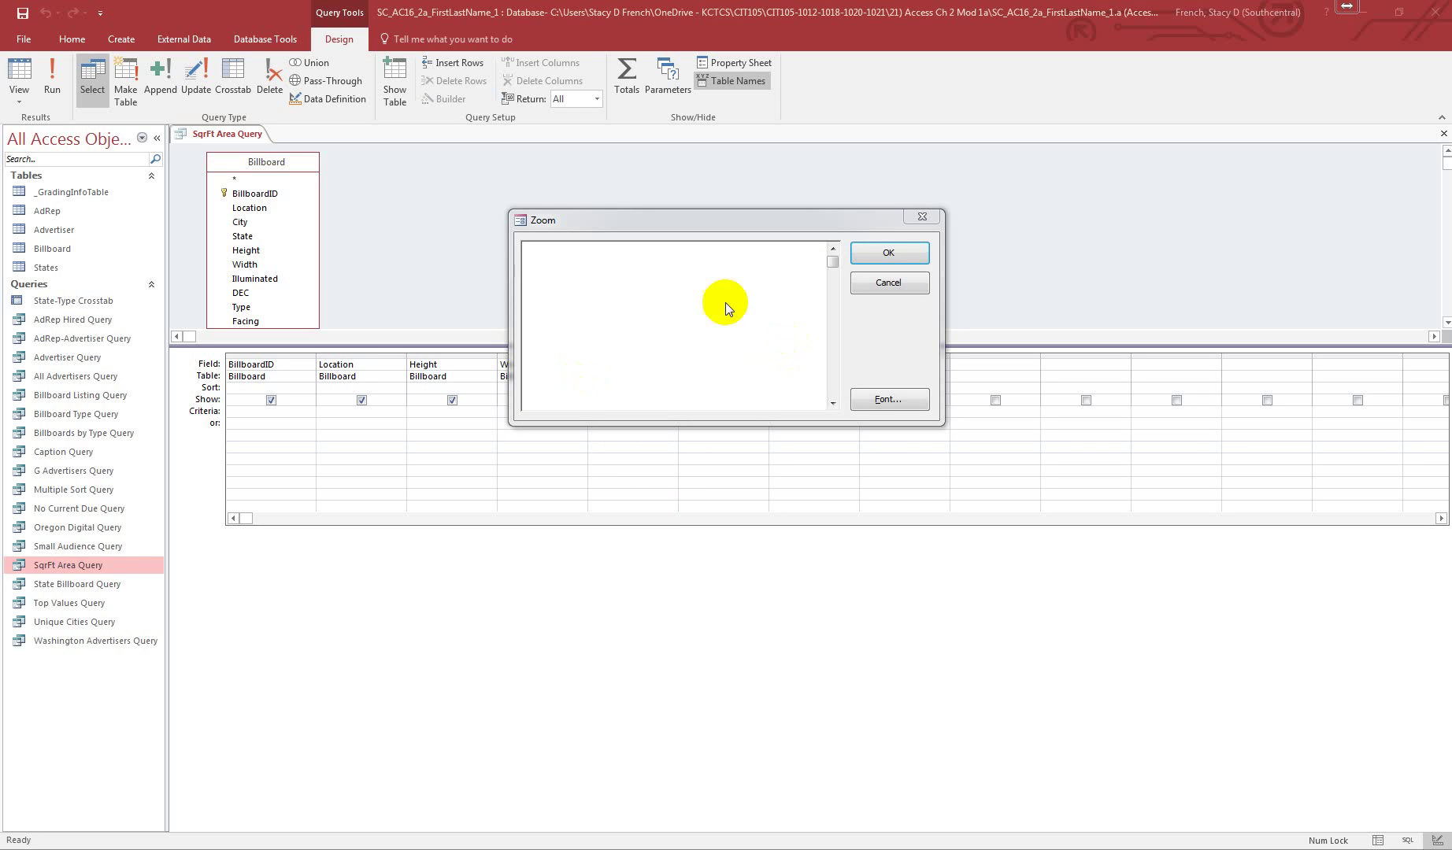
{"action": "left_click", "coordinate": [657, 281]}
{"action": "type", "text": "SqrFt: [Height]*[Width]"}
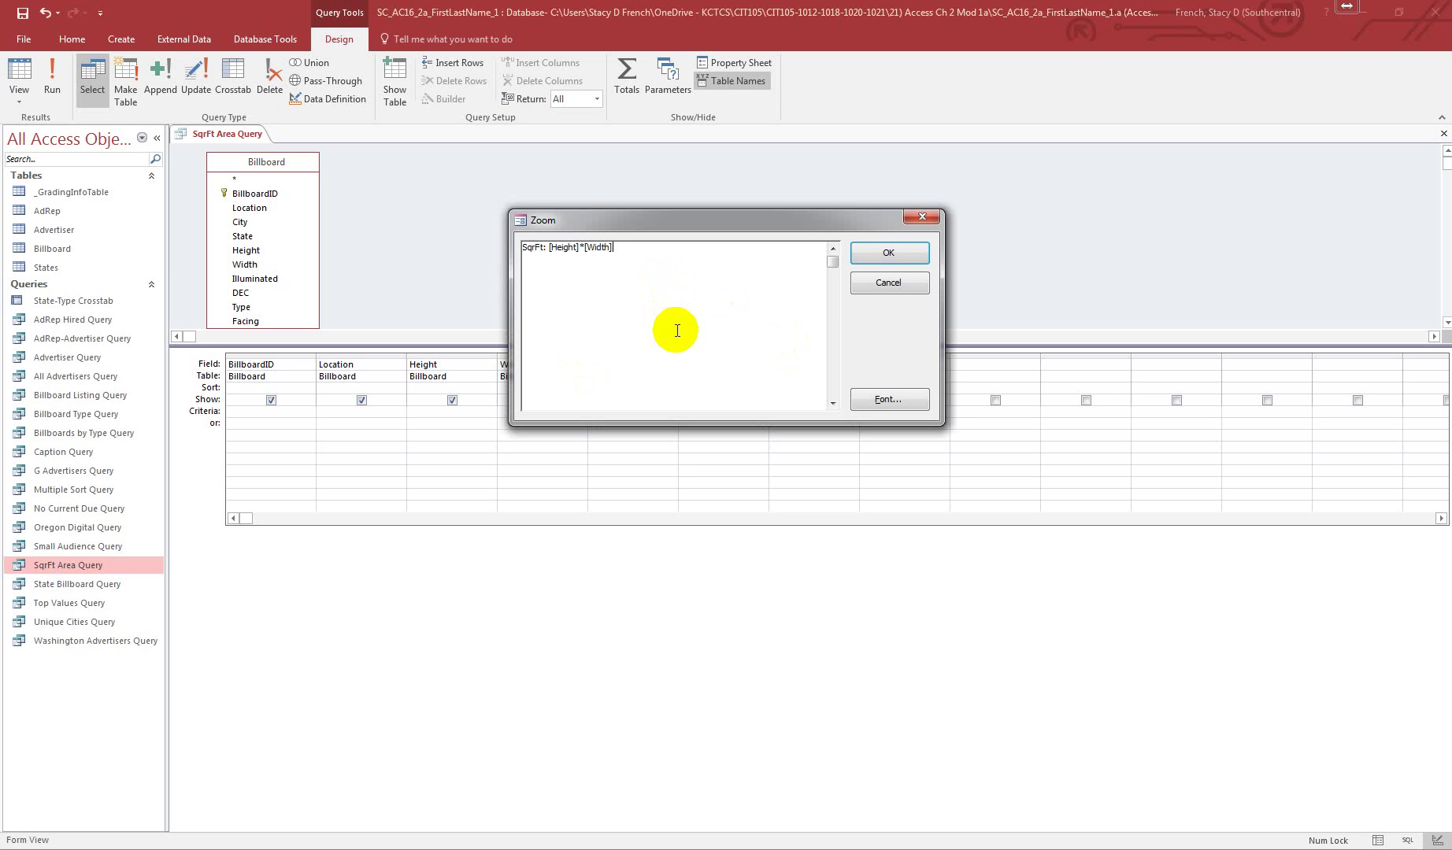
Set the Zoom box's font size to 12 and accept the calculated field expression
{"action": "left_click_drag", "start_coordinate": [629, 249], "coordinate": [523, 249]}
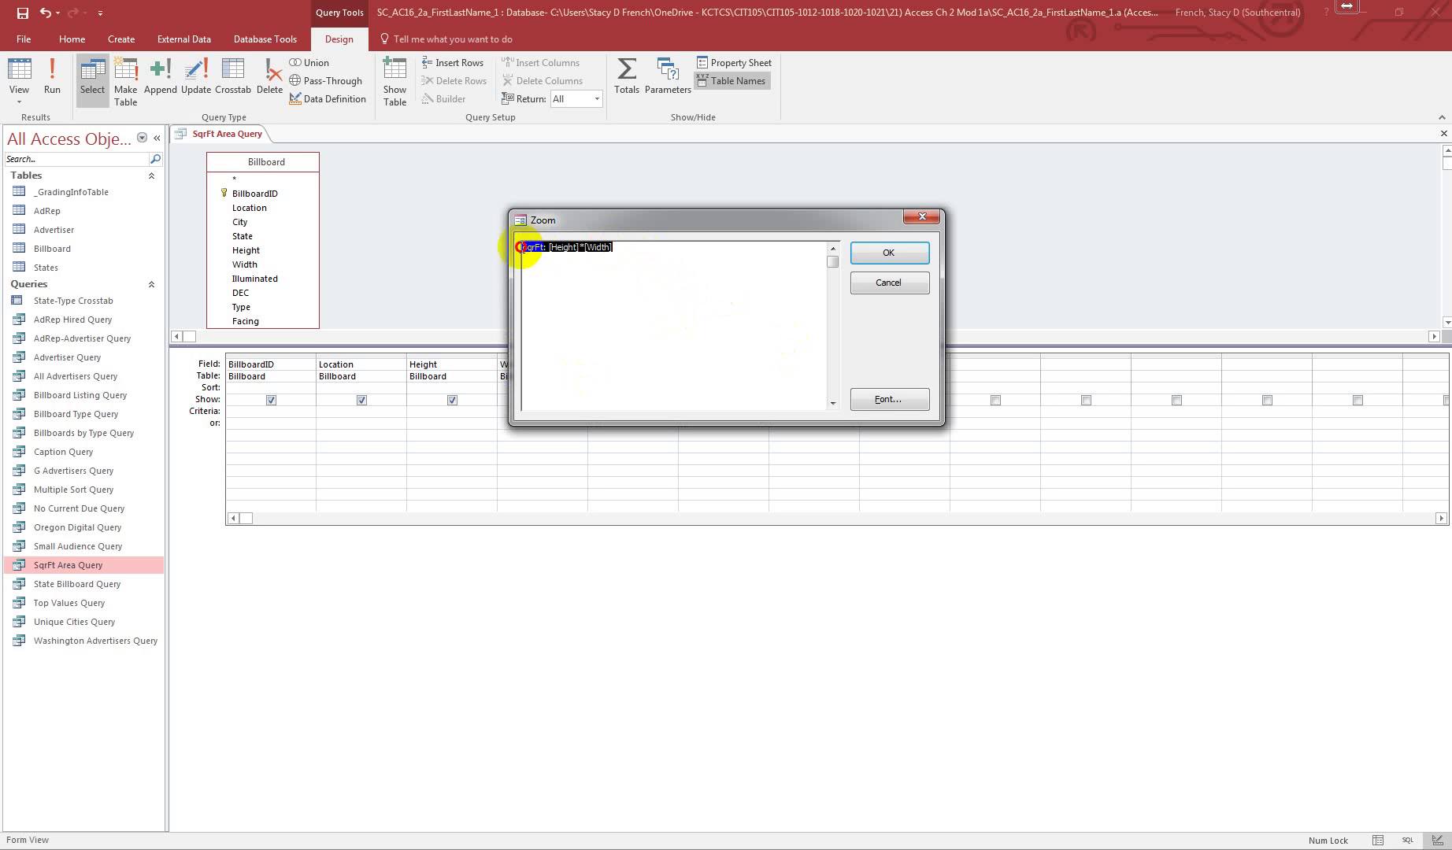
{"action": "left_click", "coordinate": [890, 399]}
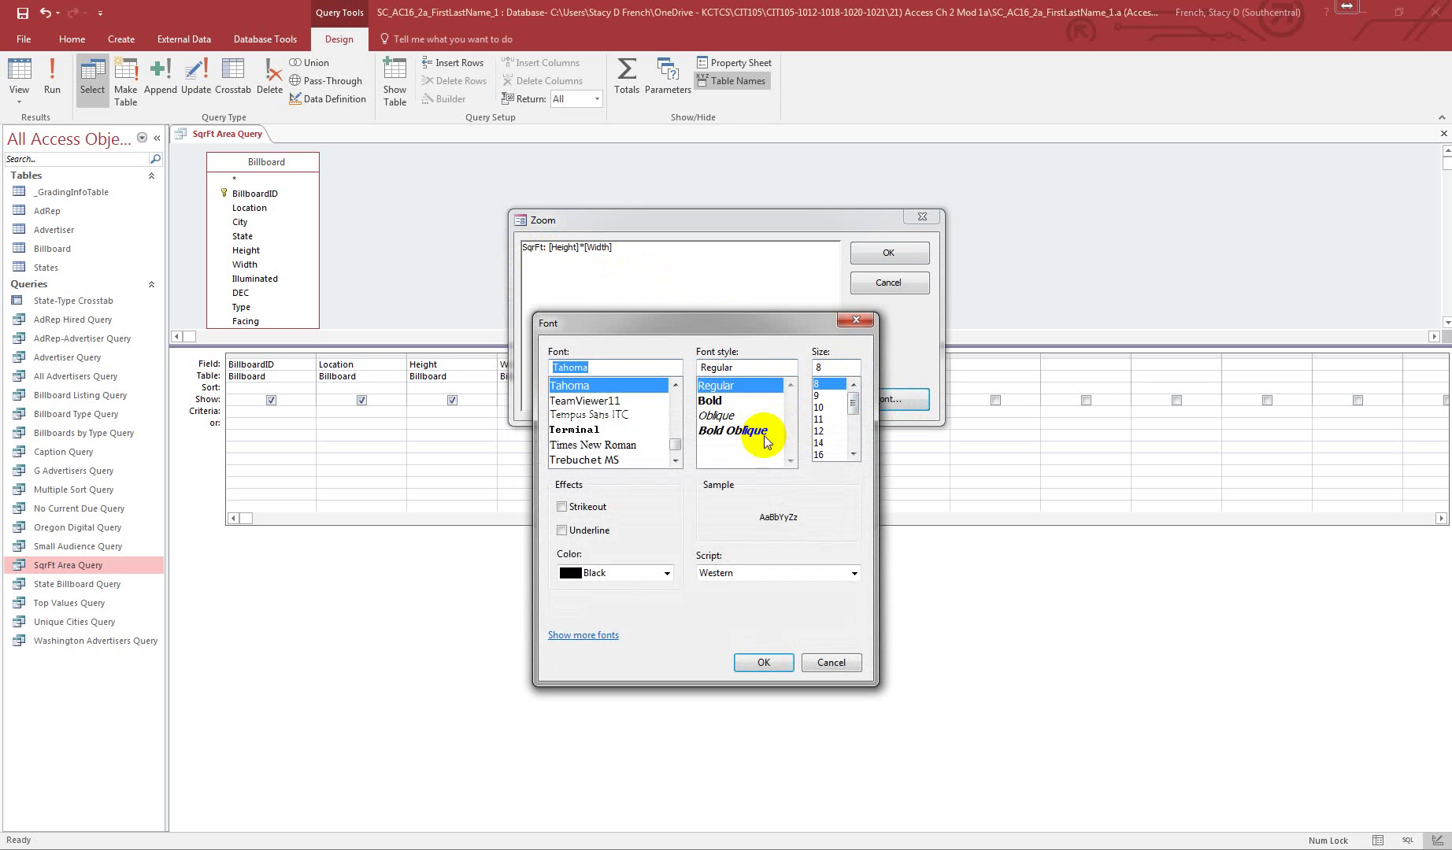
{"action": "left_click", "coordinate": [823, 431]}
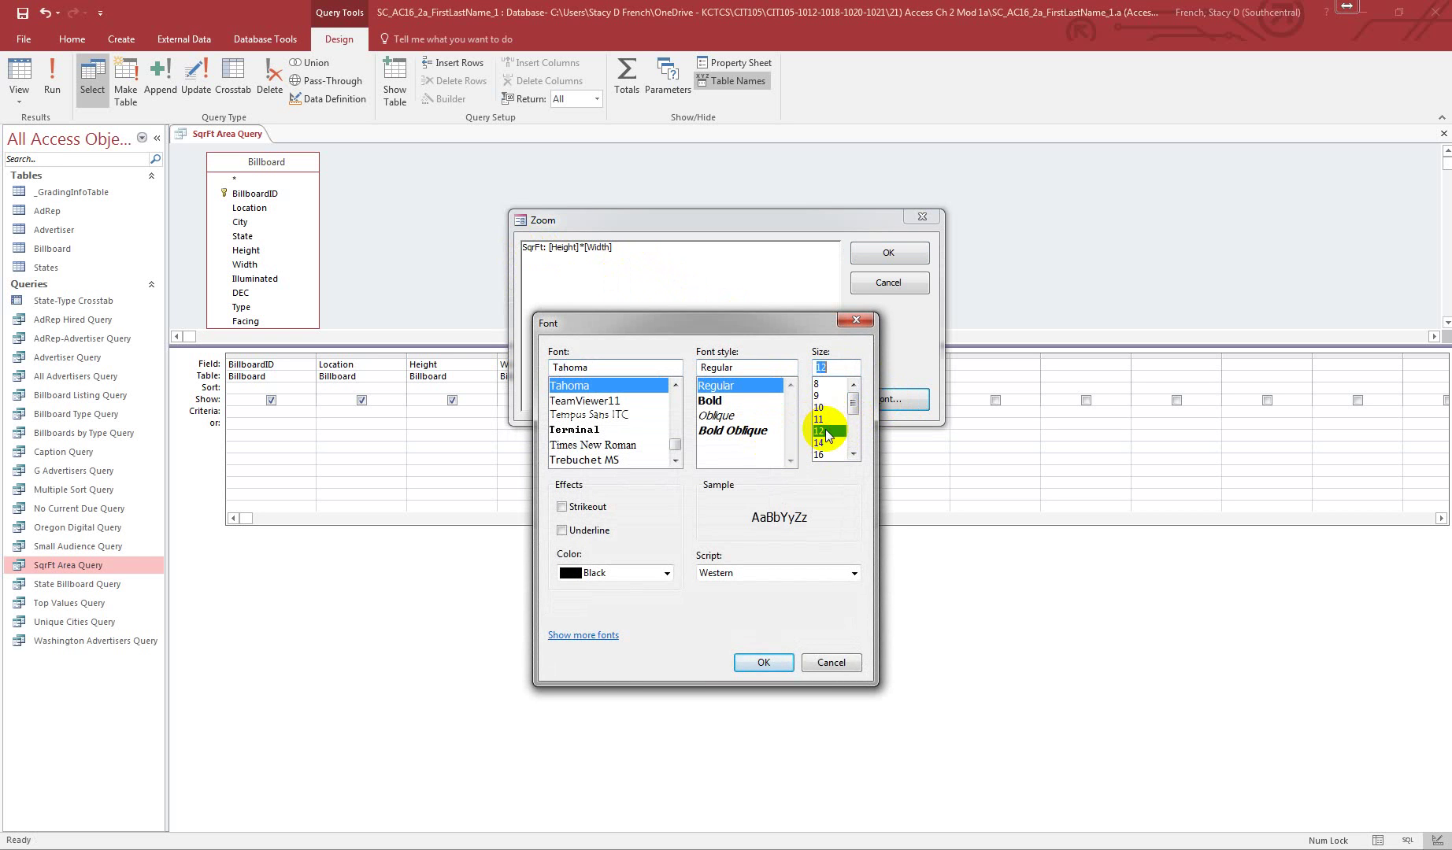
{"action": "left_click", "coordinate": [774, 662]}
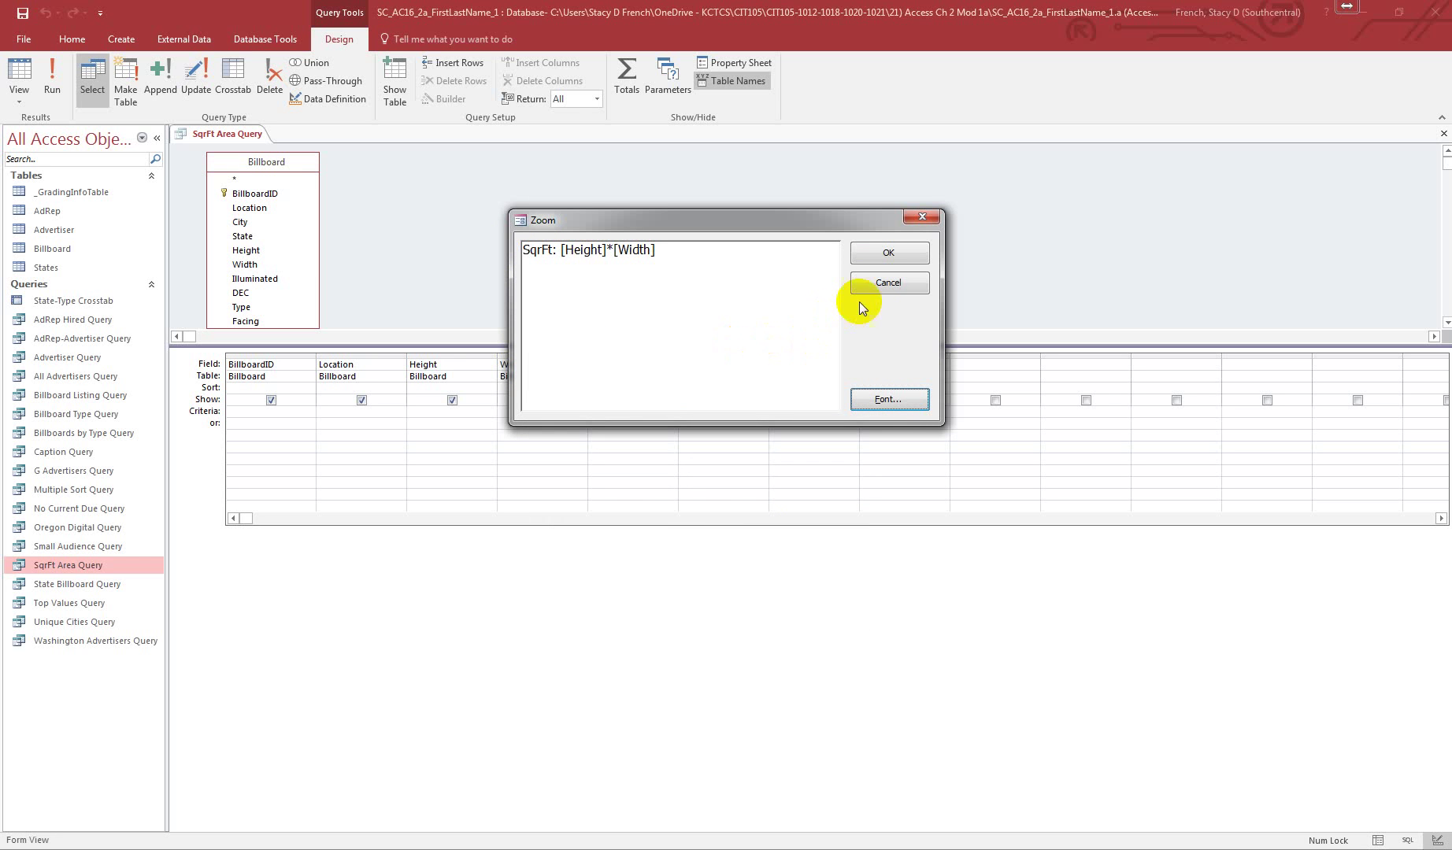
{"action": "left_click", "coordinate": [887, 253]}
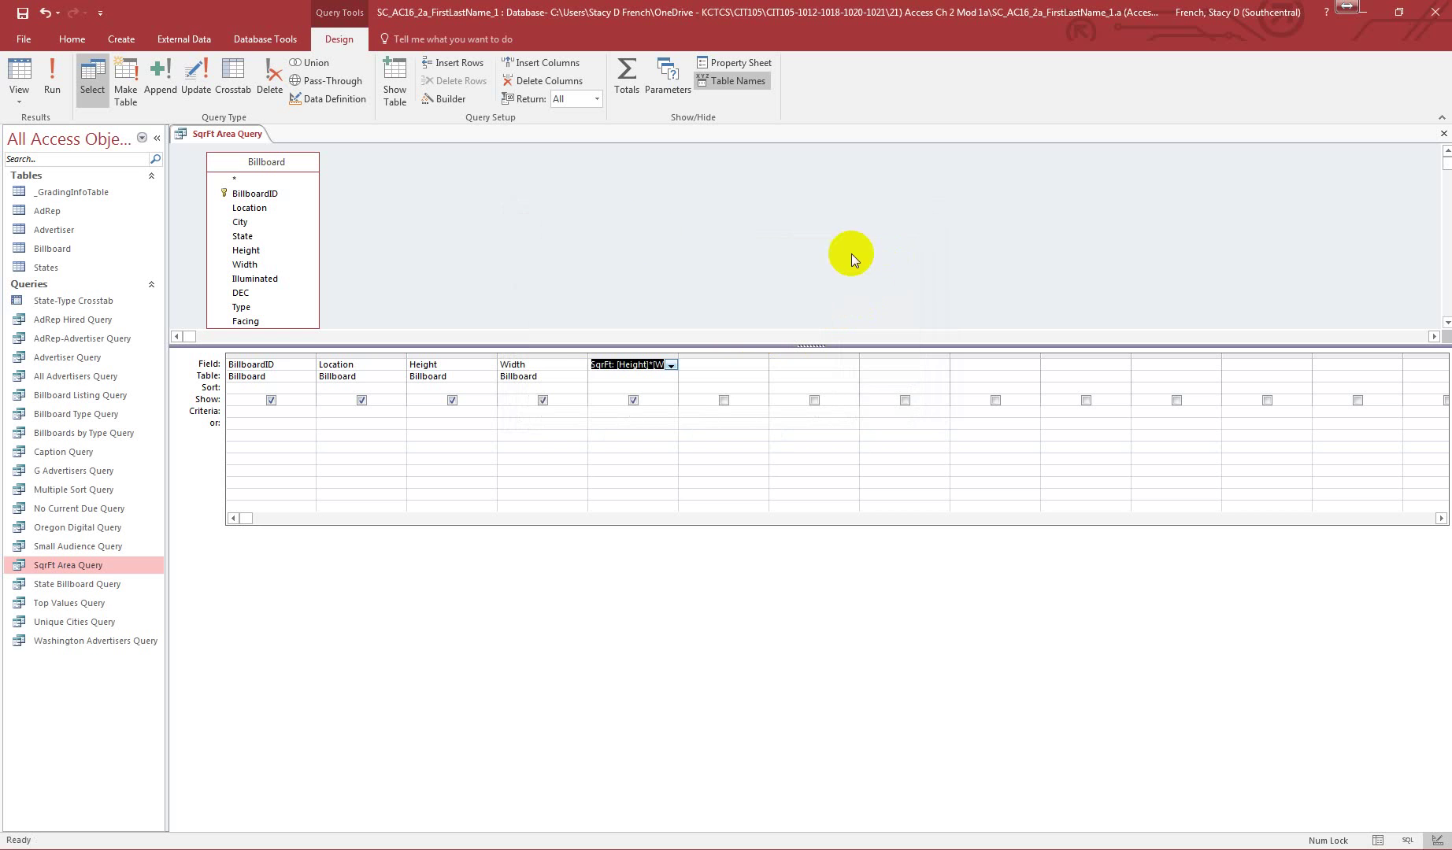
Run the SqrFt Area Query, then close it and save the design changes
{"action": "left_click", "coordinate": [49, 85]}
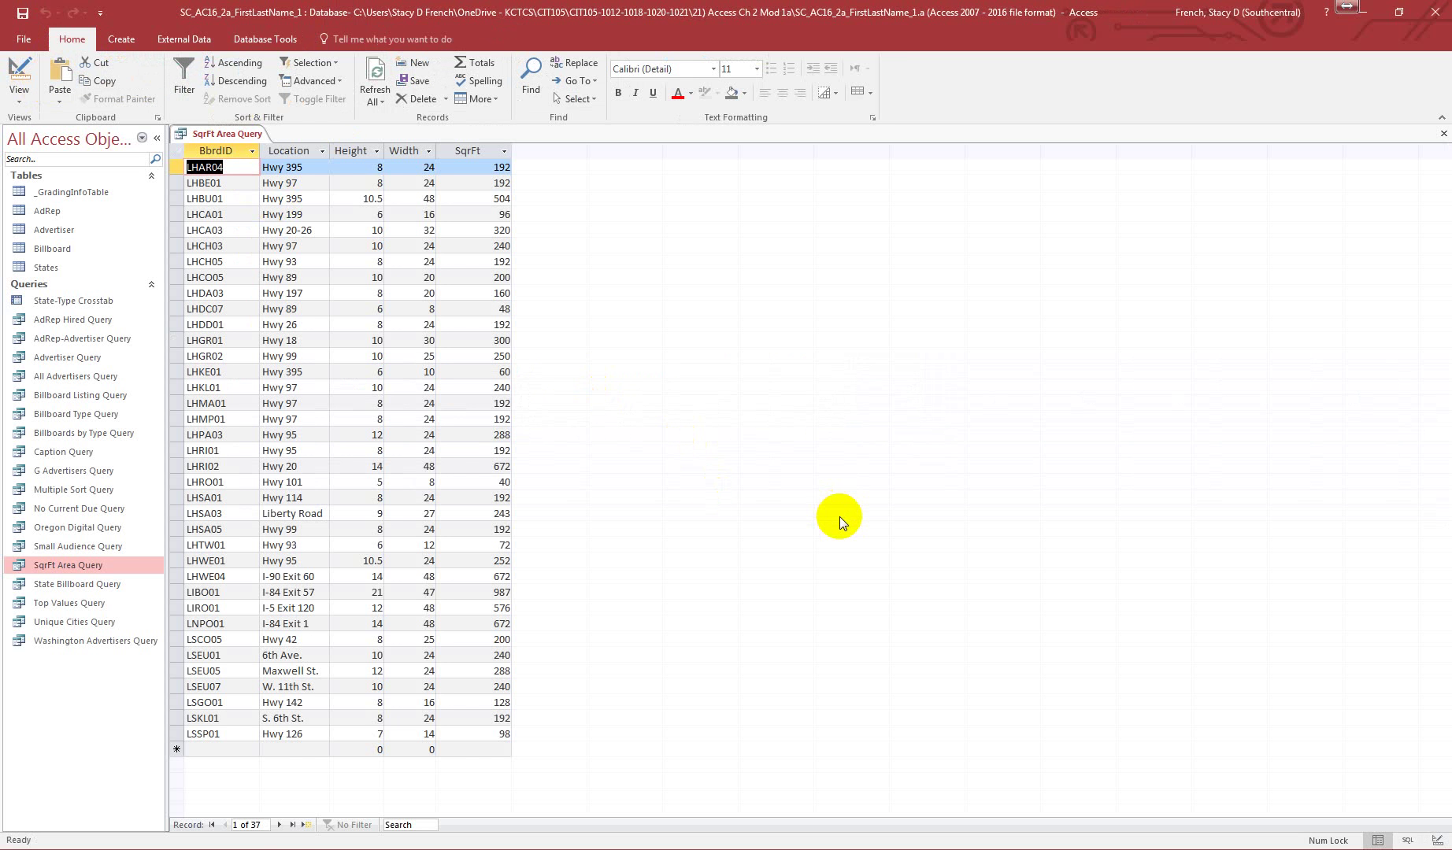
{"action": "left_click", "coordinate": [1443, 133]}
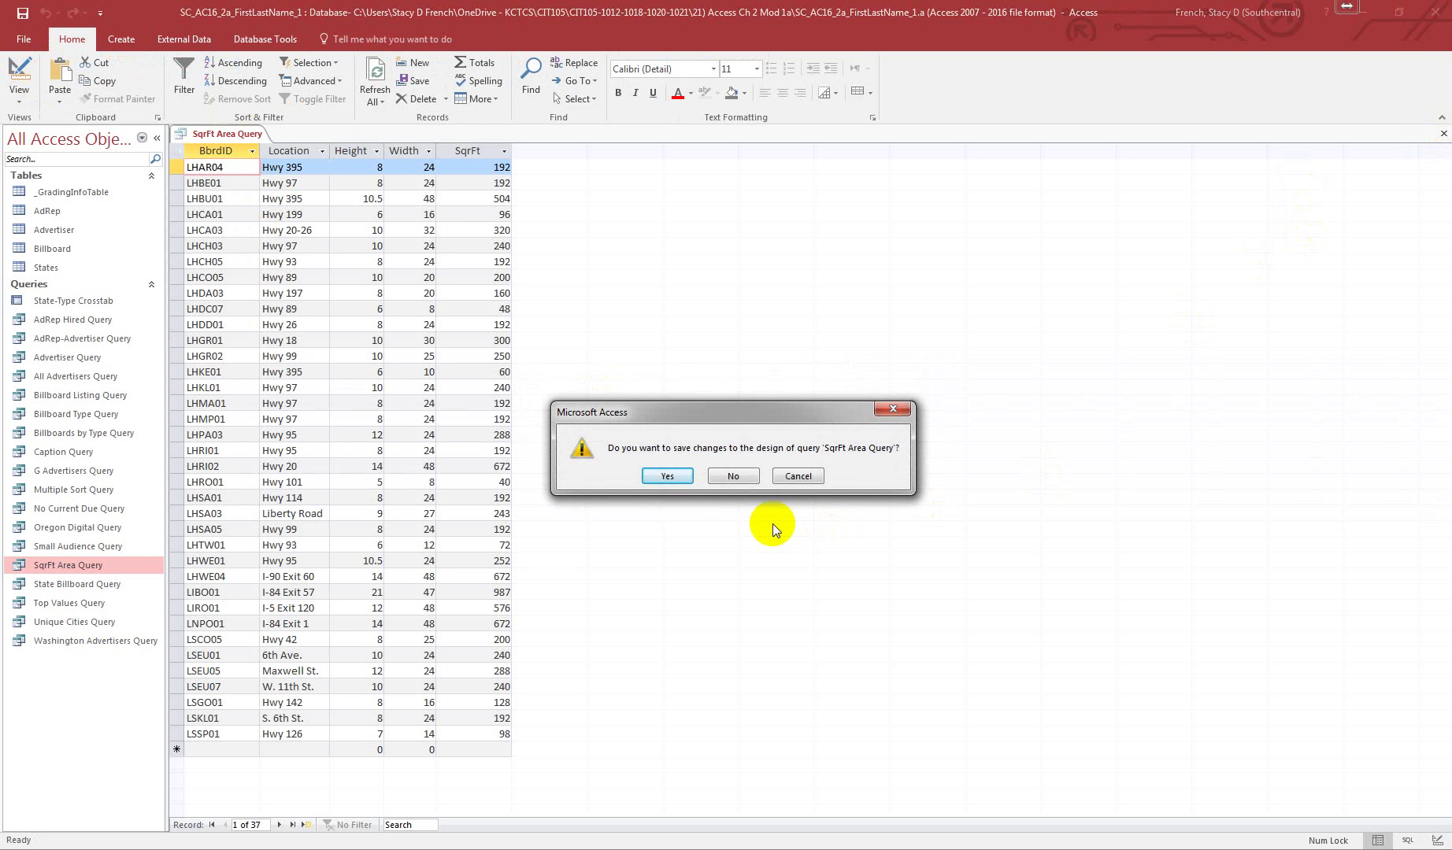
{"action": "left_click", "coordinate": [660, 474]}
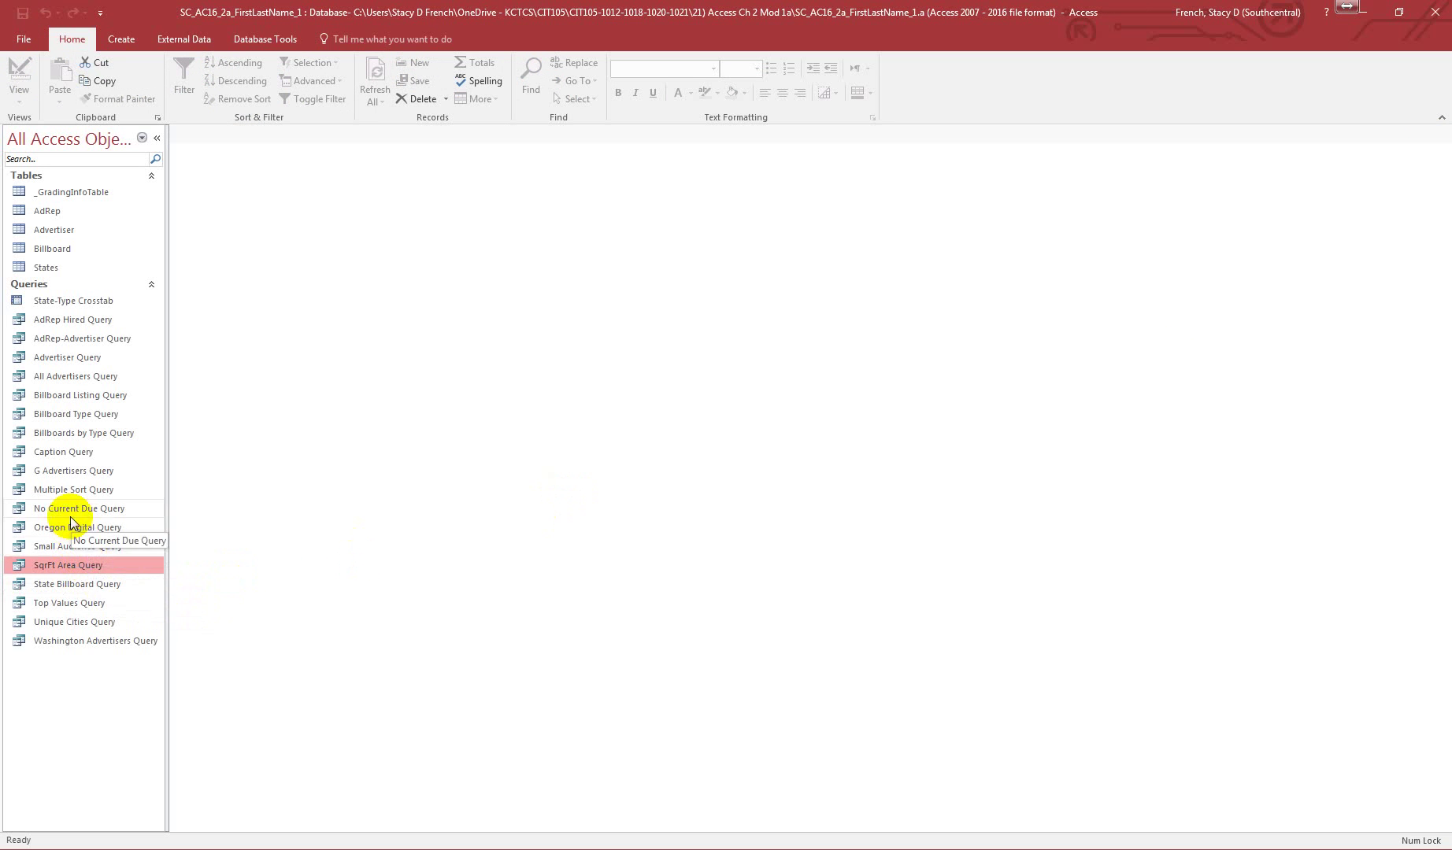
Open the Caption Query in Design View and enlarge the Billboard field list to show all its fields
{"action": "right_click", "coordinate": [64, 449]}
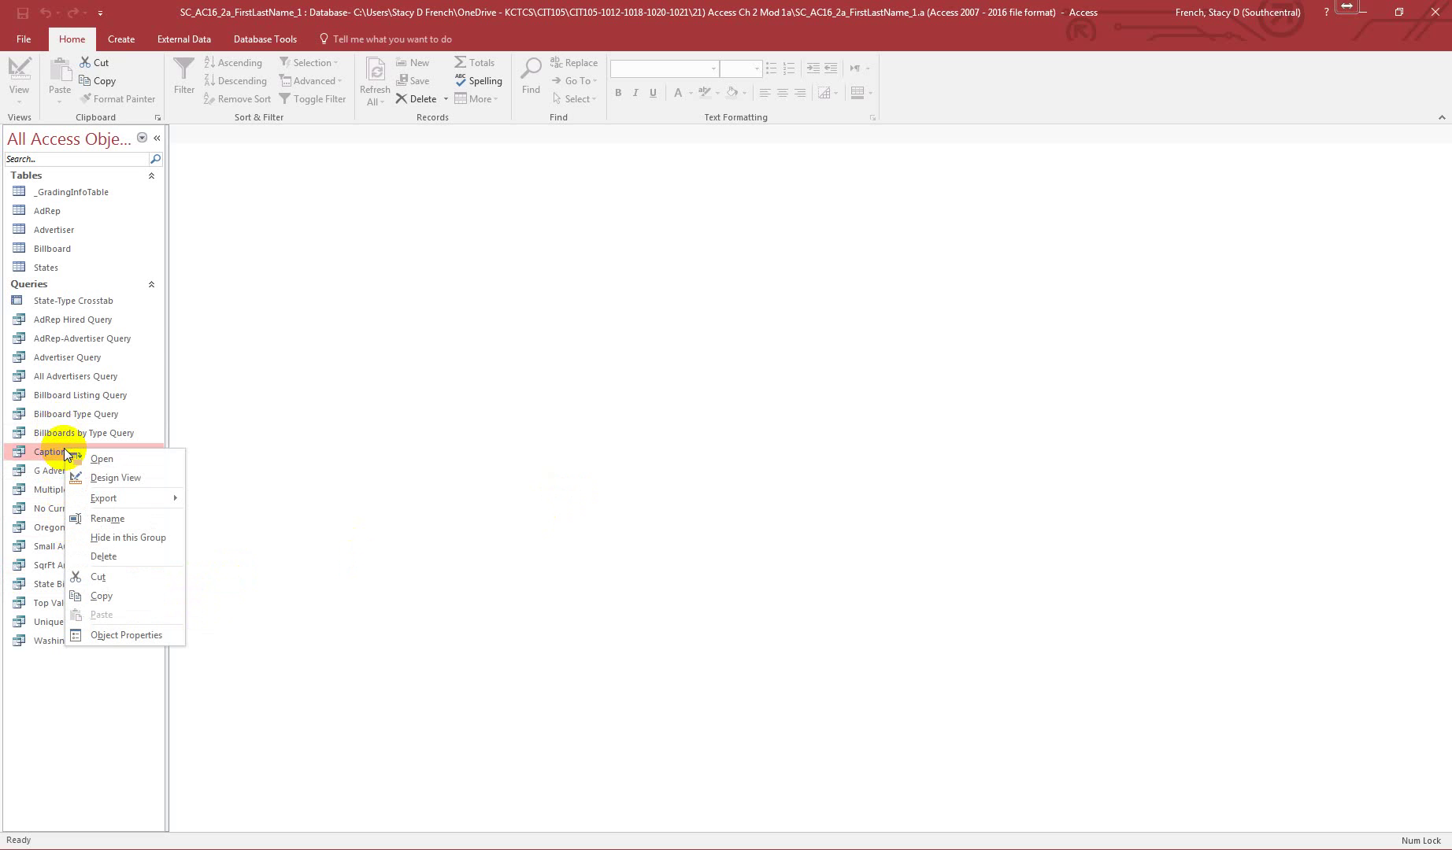
{"action": "left_click", "coordinate": [144, 478]}
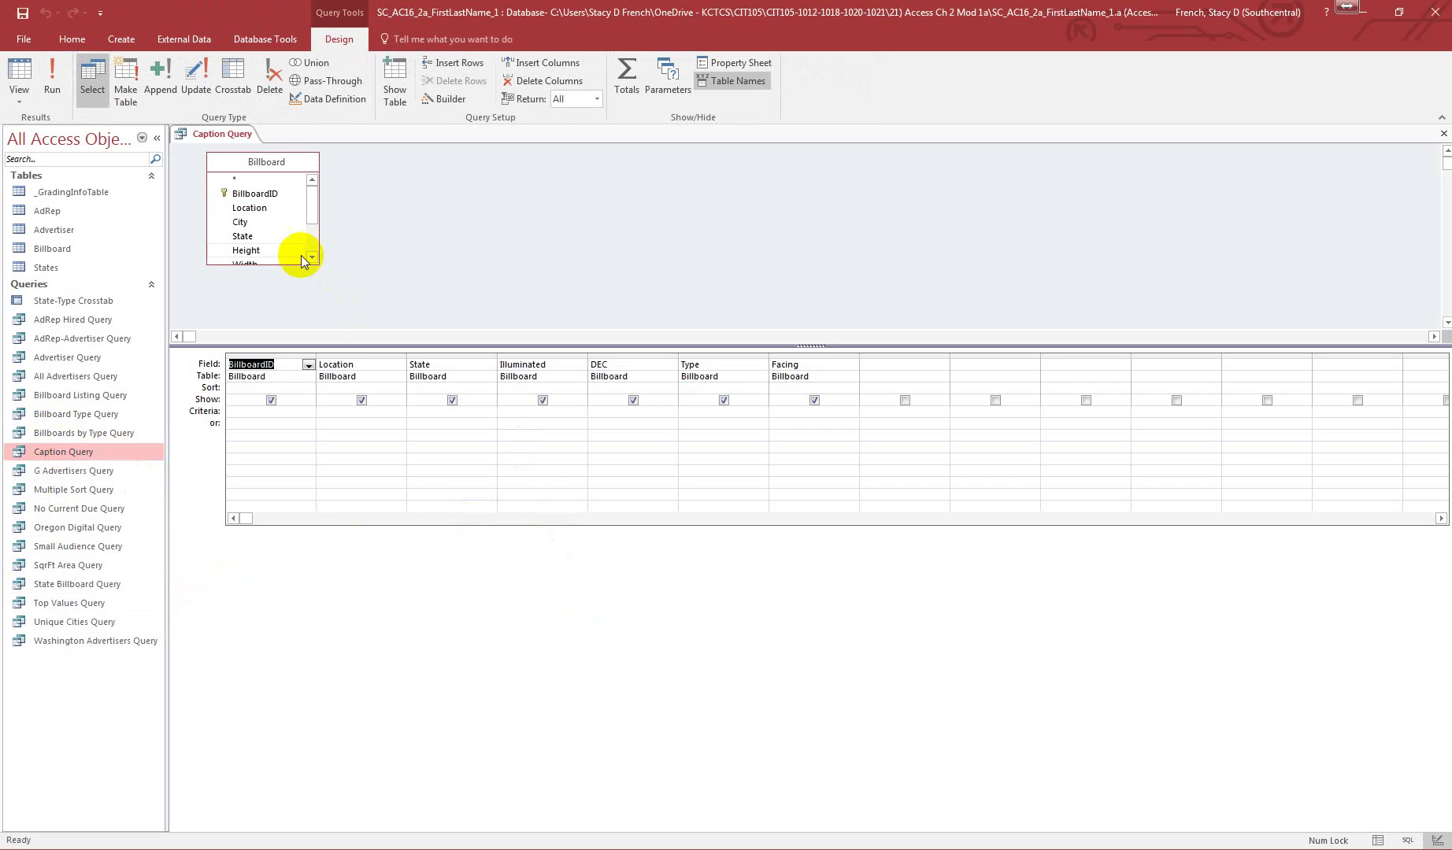
{"action": "left_click_drag", "start_coordinate": [285, 265], "coordinate": [284, 328]}
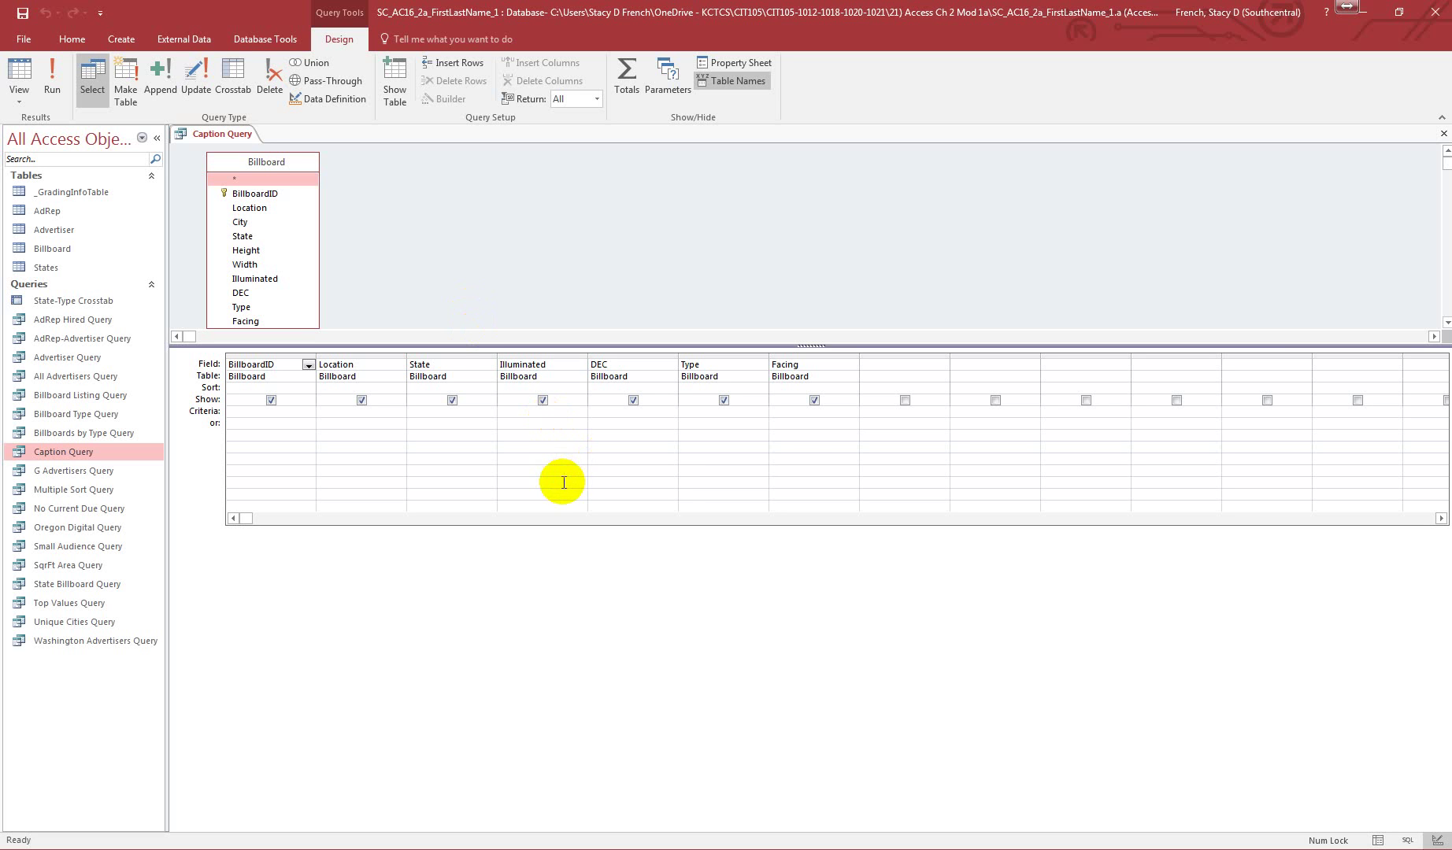
Set the Caption property of the Facing field to Direction in the Caption Query
{"action": "left_click", "coordinate": [798, 412]}
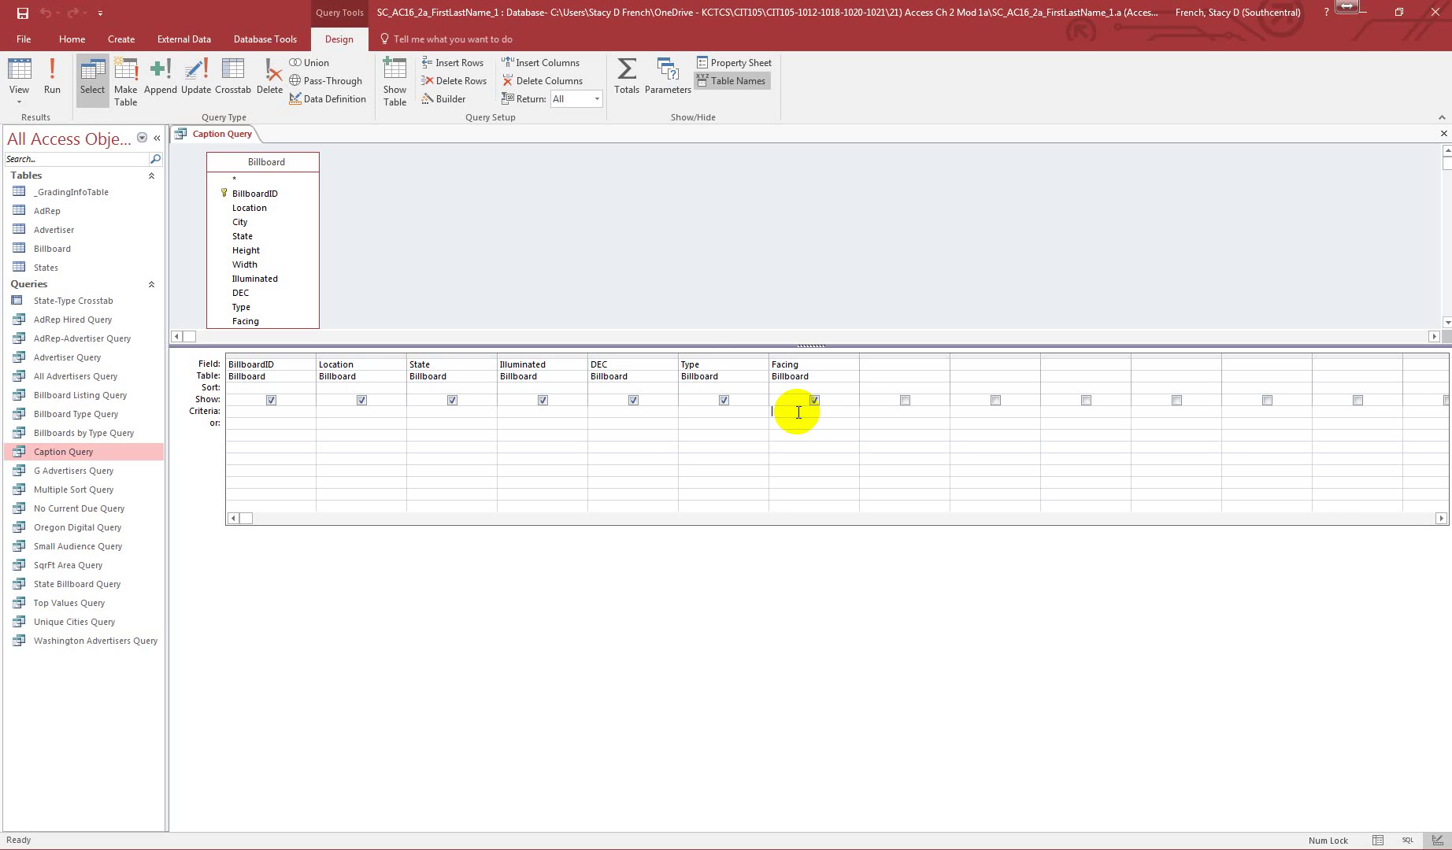
{"action": "left_click", "coordinate": [732, 63]}
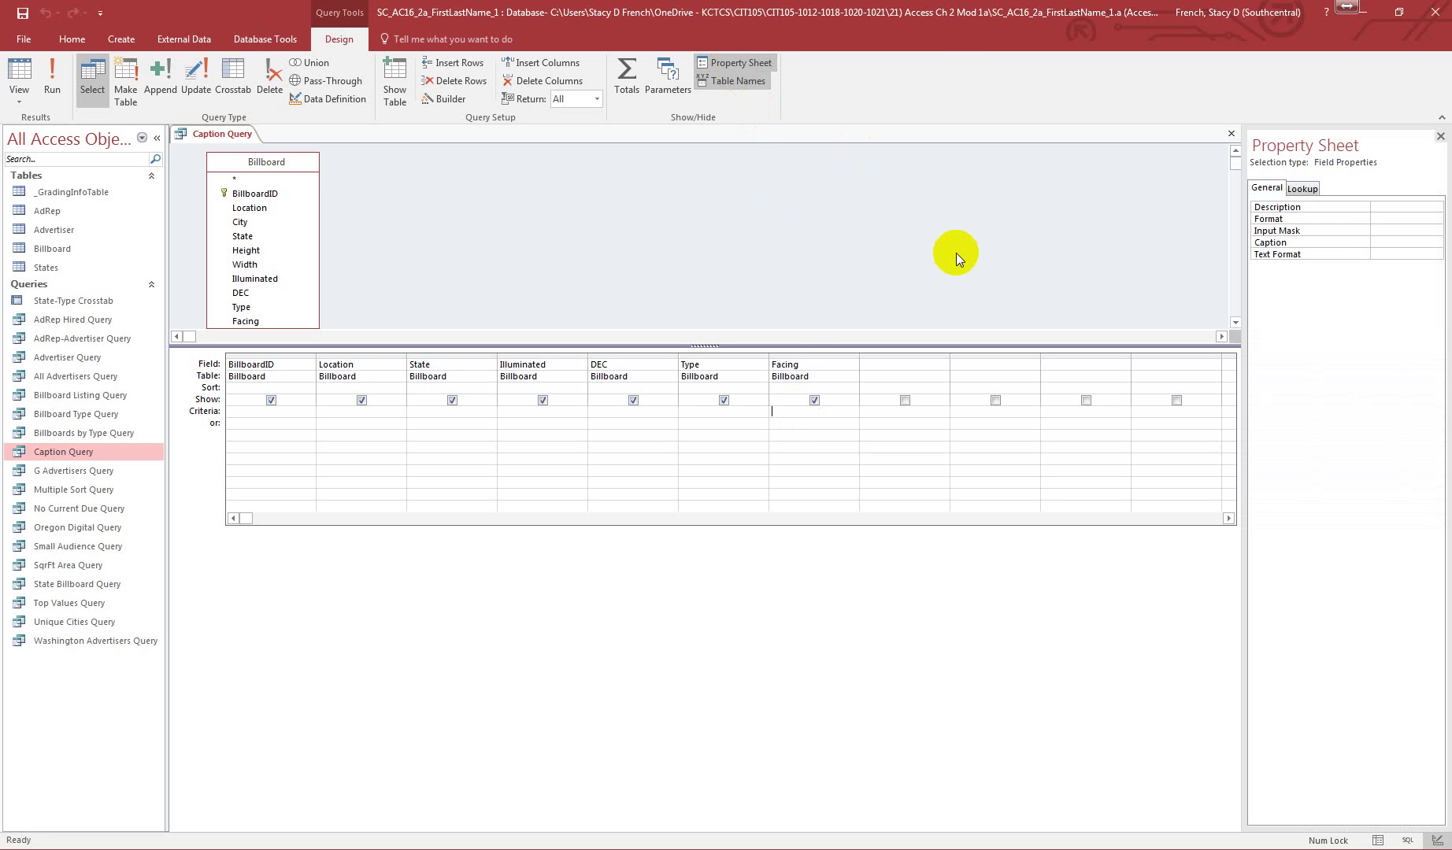
{"action": "left_click", "coordinate": [1388, 242]}
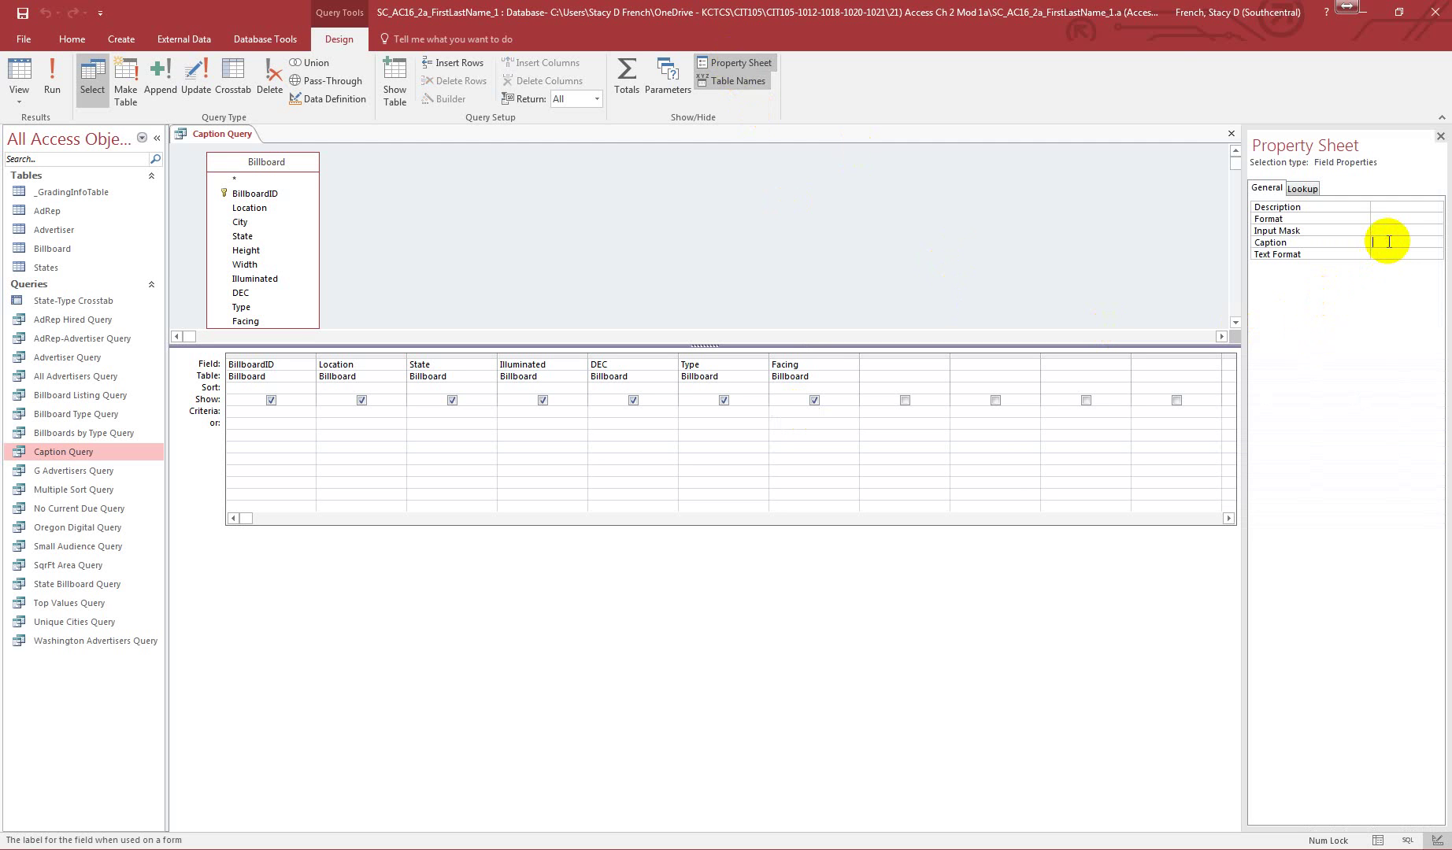
{"action": "type", "text": "Direction"}
{"action": "key", "text": "Return"}
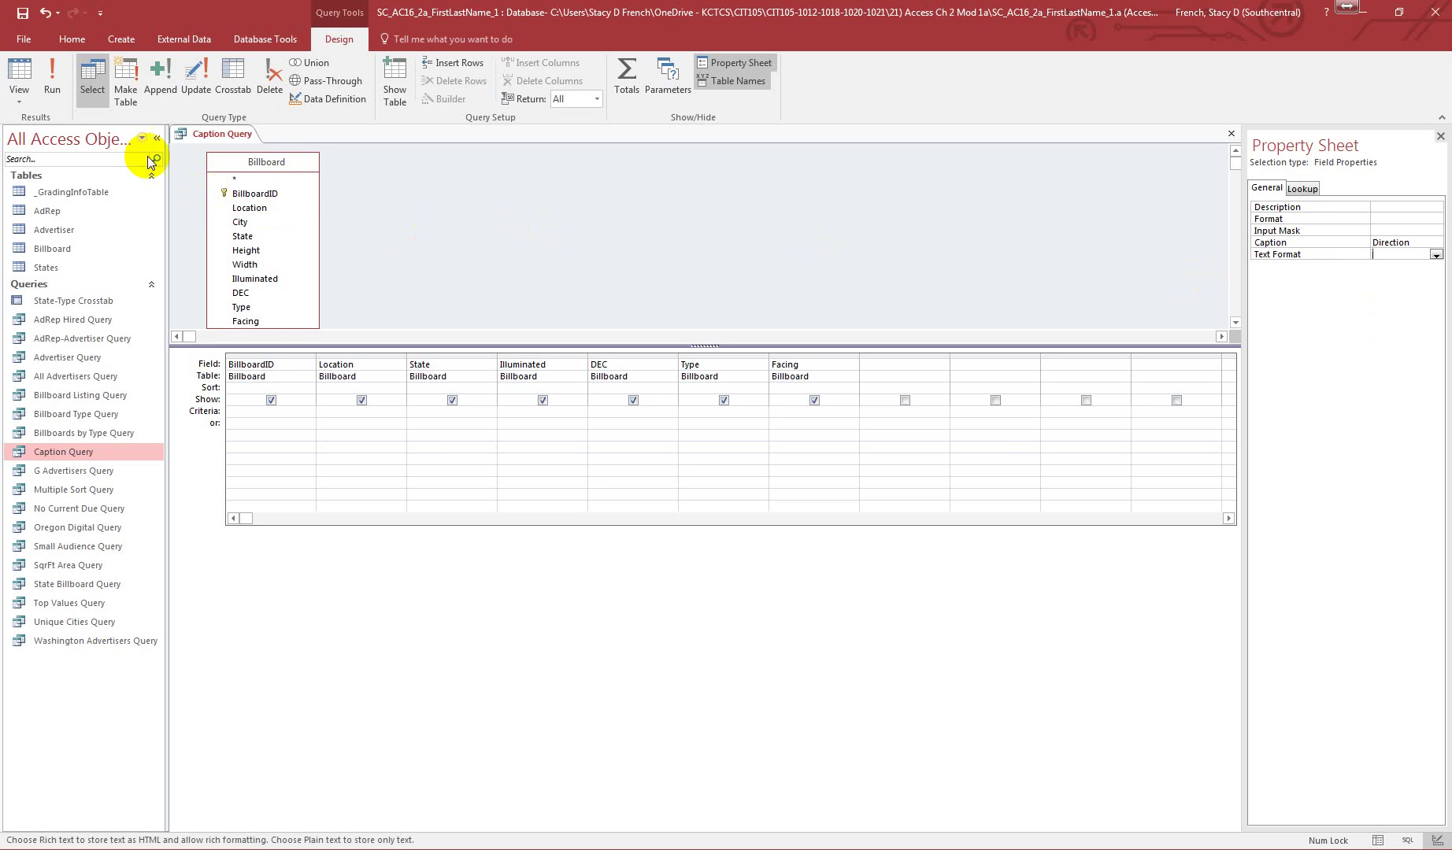
Run the Caption Query, then close it and save the design changes
{"action": "left_click", "coordinate": [58, 81]}
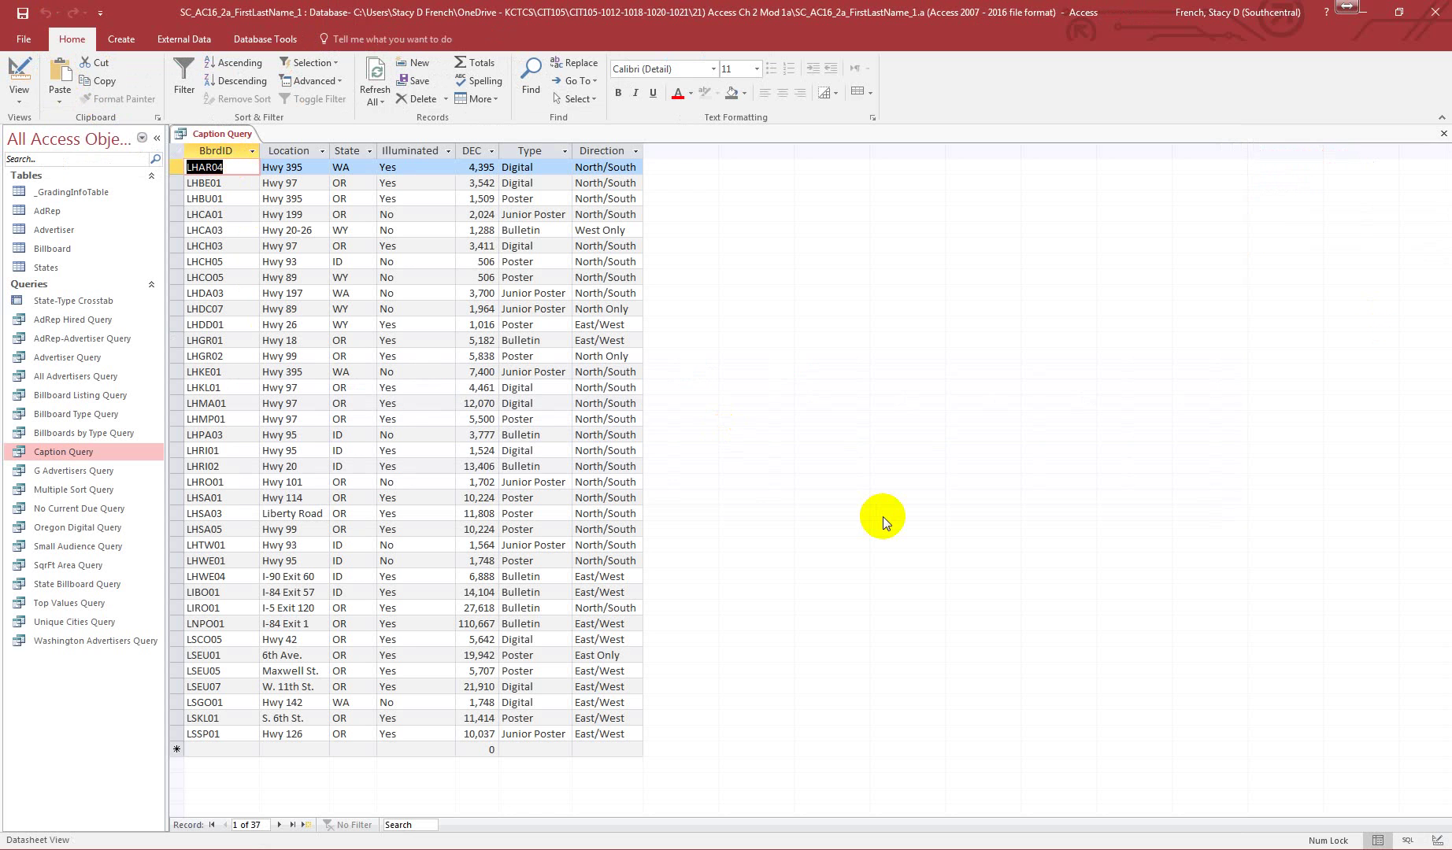
{"action": "left_click", "coordinate": [1443, 133]}
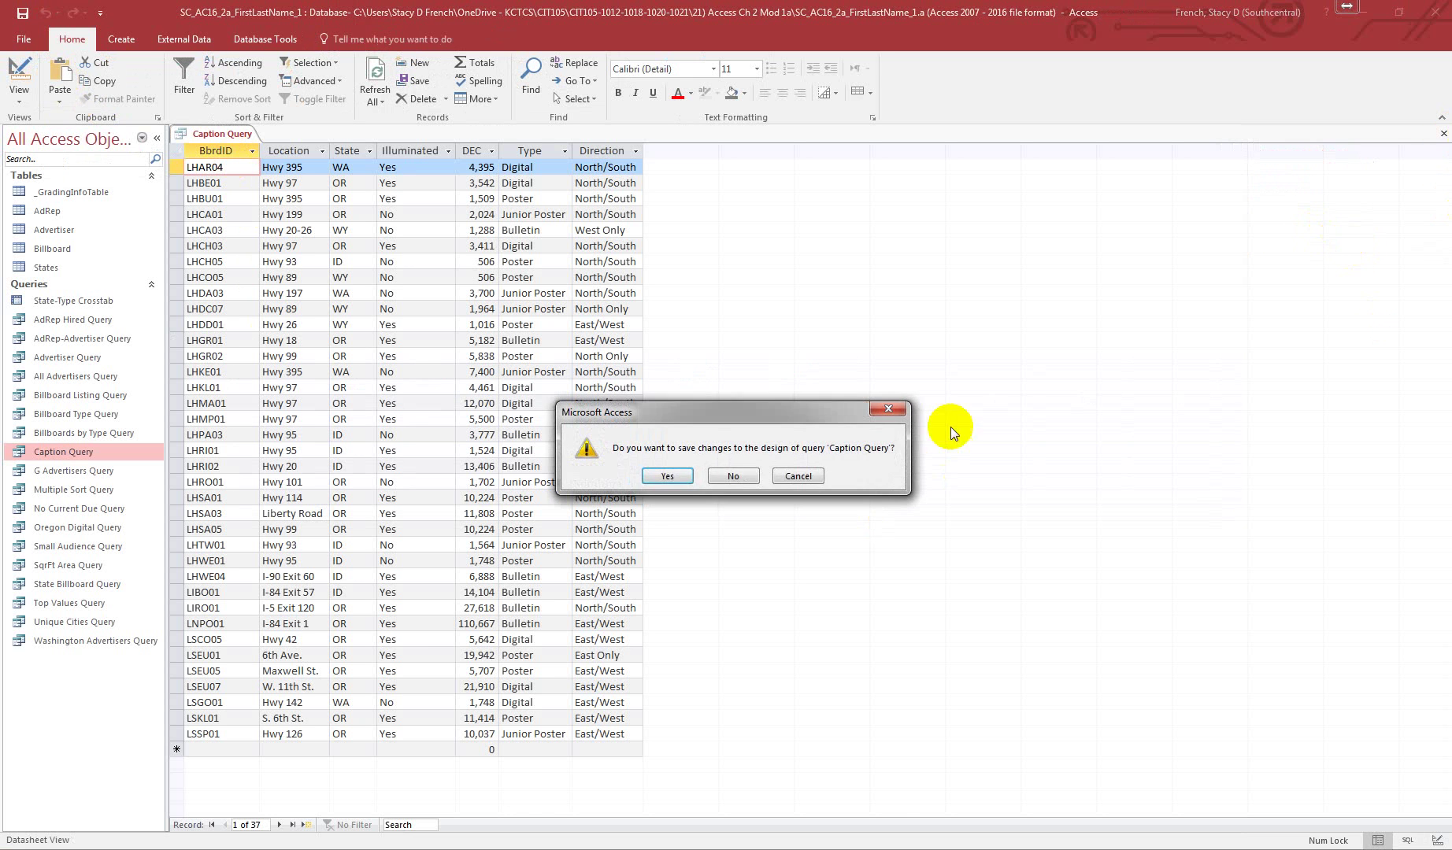
{"action": "left_click", "coordinate": [690, 477]}
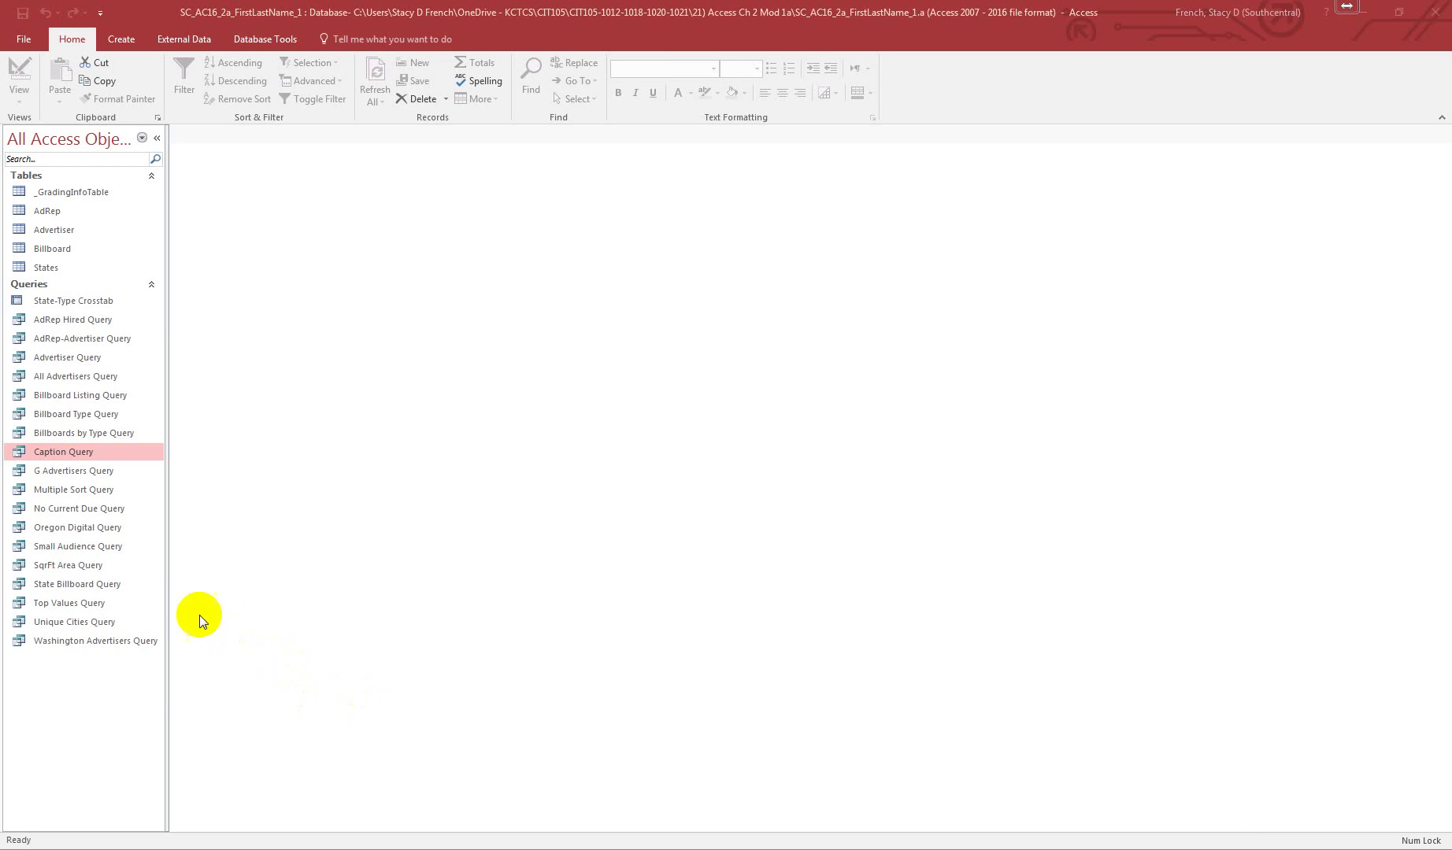
Open the No Current Due Query in Design View and enlarge the Advertiser field list to show all its fields
{"action": "right_click", "coordinate": [76, 512]}
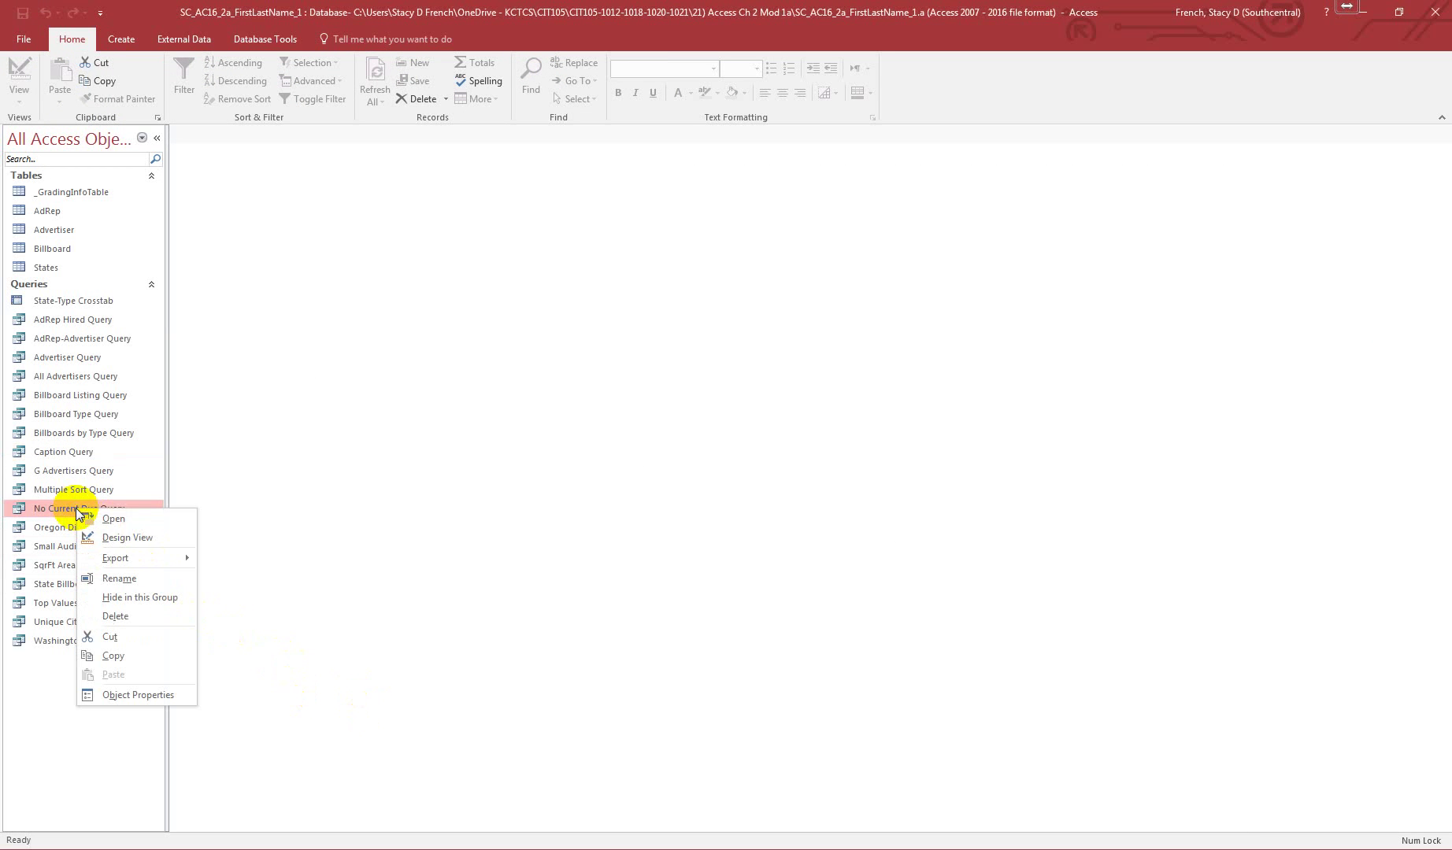
{"action": "left_click", "coordinate": [142, 536]}
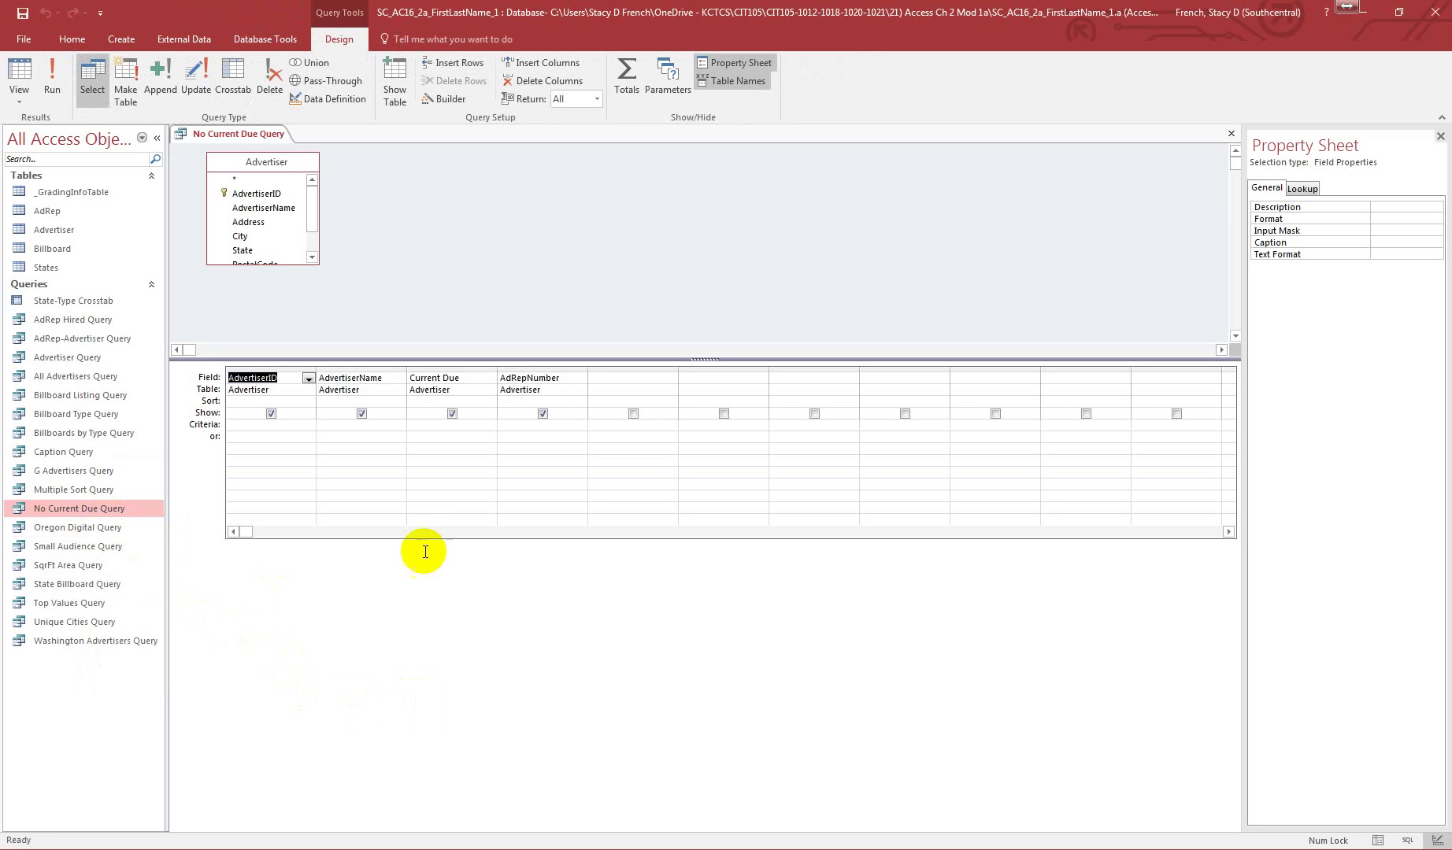
{"action": "left_click_drag", "start_coordinate": [296, 264], "coordinate": [296, 319]}
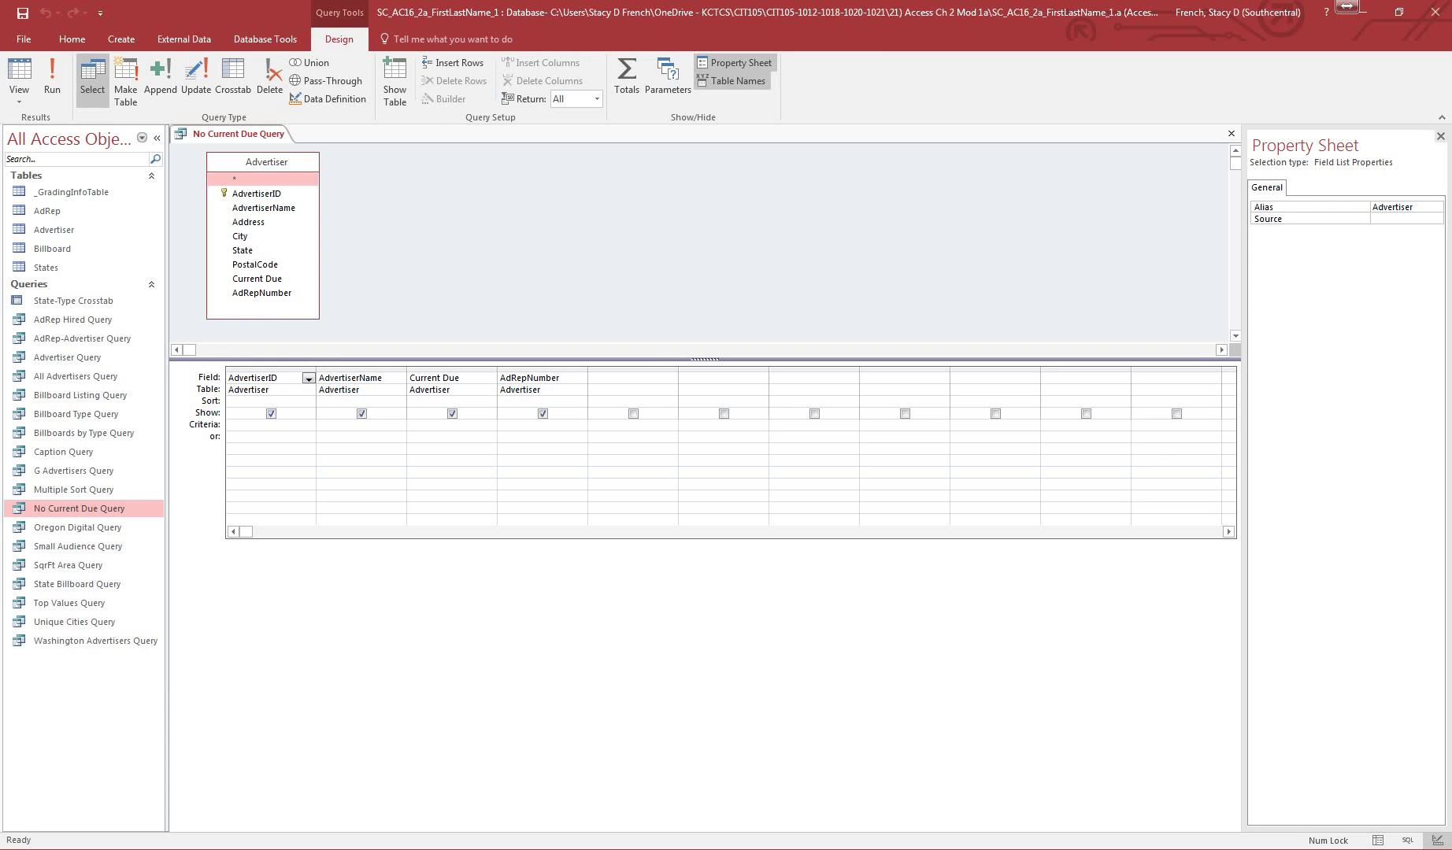
Set the criterion for the Current Due field to 0 and close the Property Sheet
{"action": "left_click", "coordinate": [432, 423]}
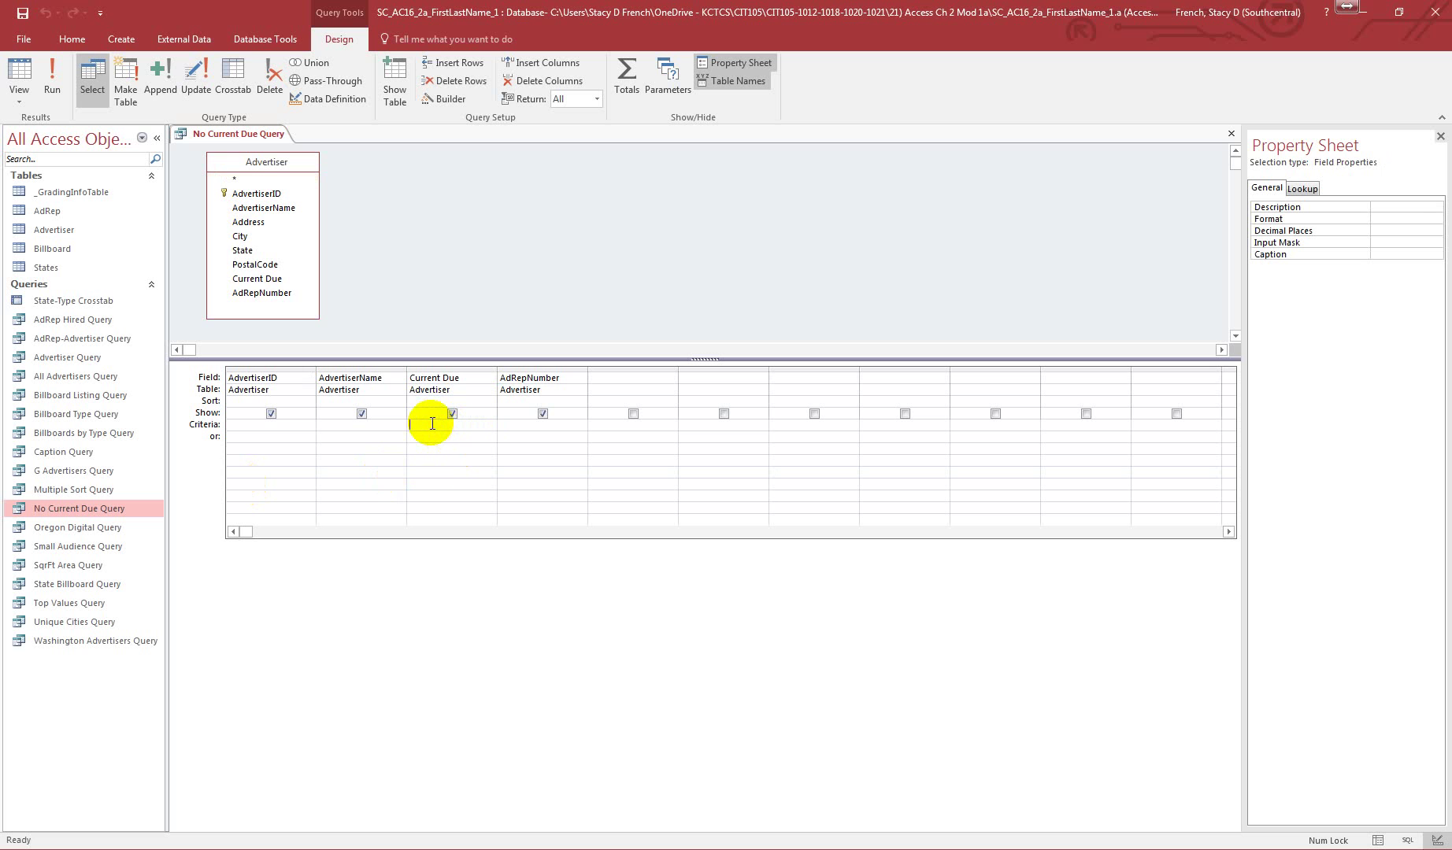
{"action": "type", "text": "=0"}
{"action": "left_click", "coordinate": [1440, 137]}
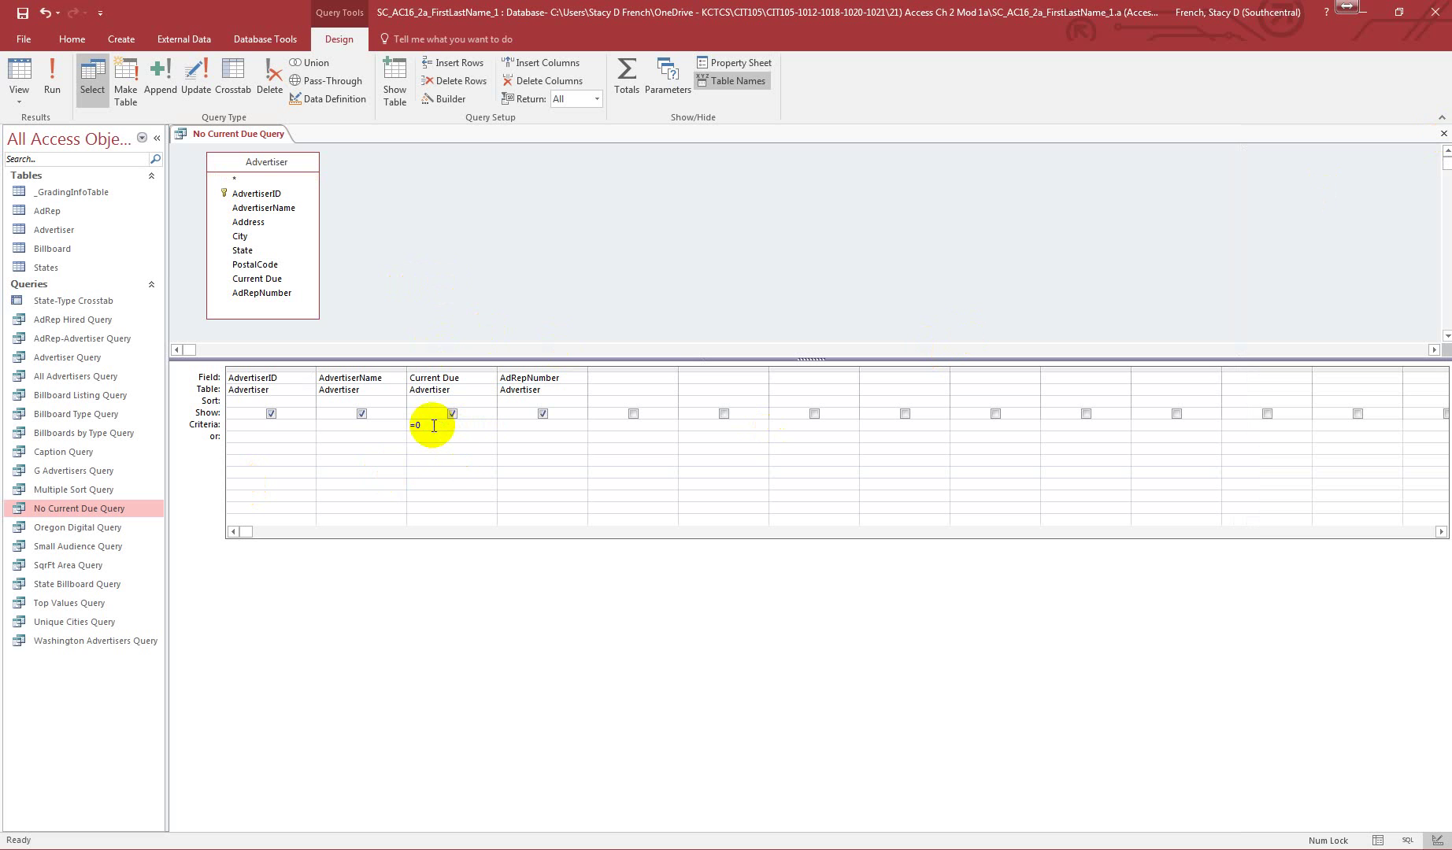
{"action": "left_click_drag", "start_coordinate": [434, 426], "coordinate": [389, 422]}
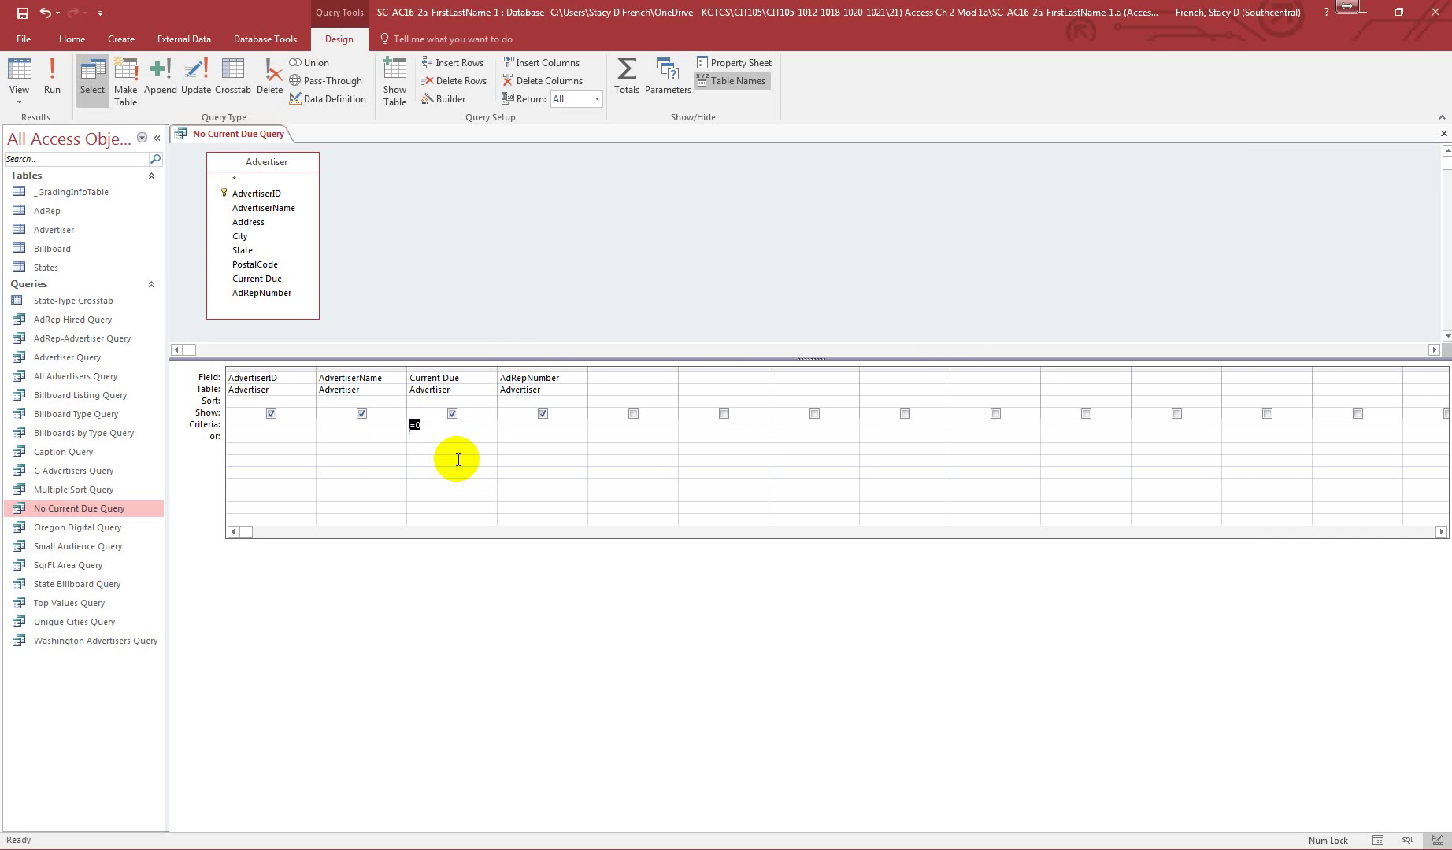
{"action": "type", "text": "0"}
Run the No Current Due Query, then close it and save the design changes
{"action": "left_click", "coordinate": [52, 72]}
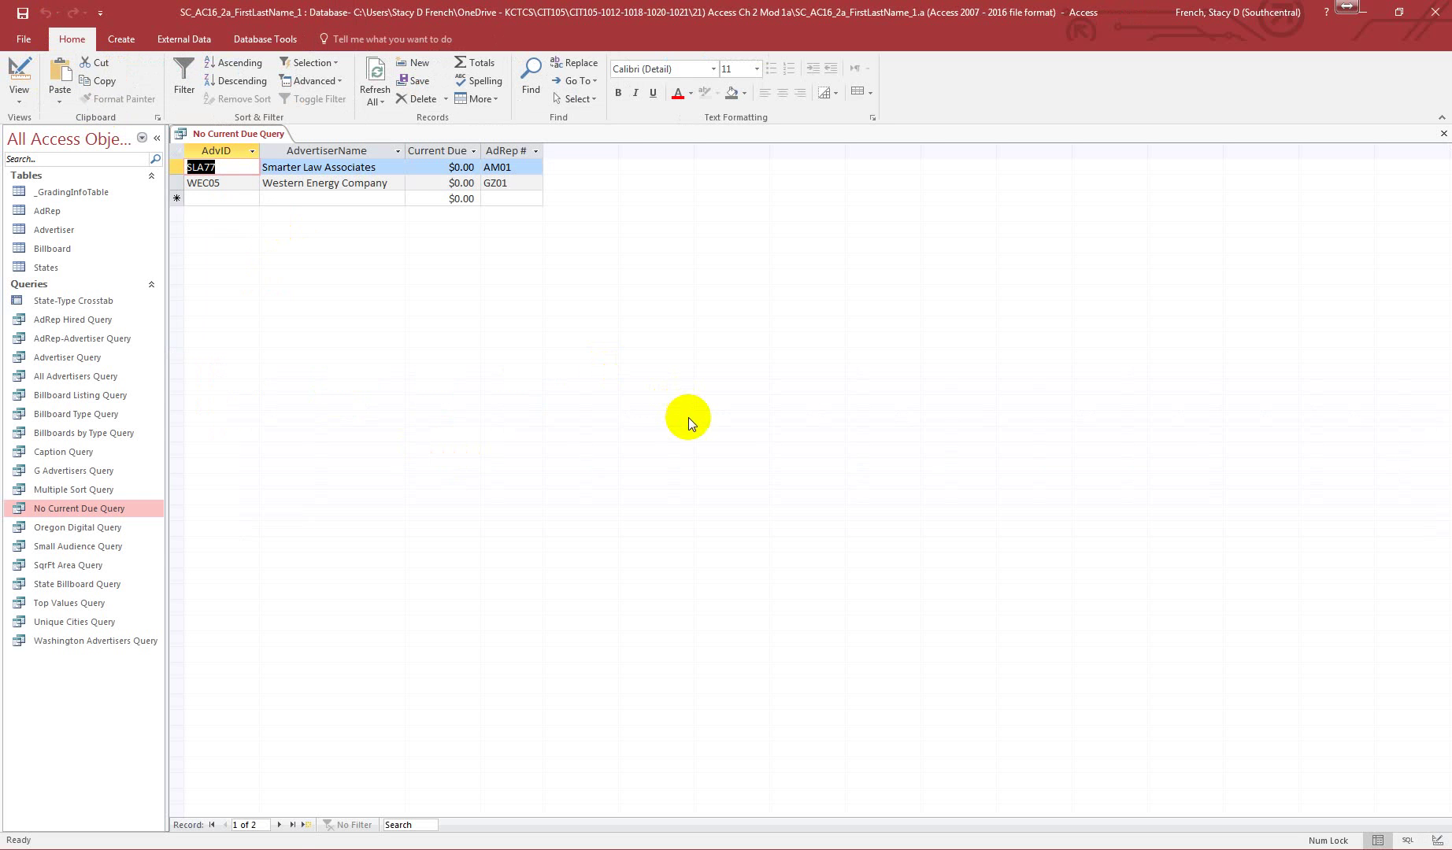
{"action": "left_click", "coordinate": [1443, 133]}
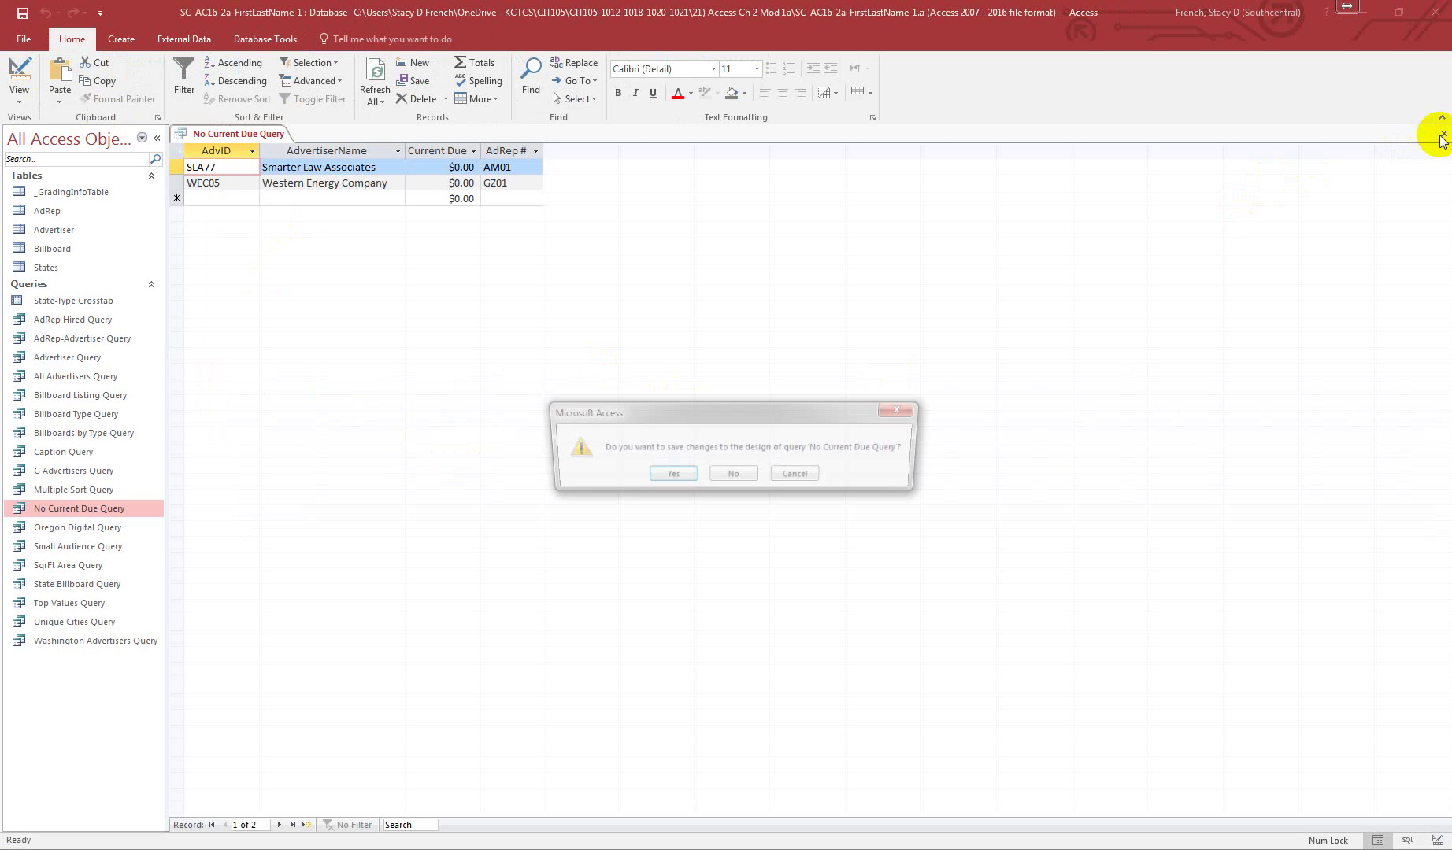
{"action": "left_click", "coordinate": [670, 474]}
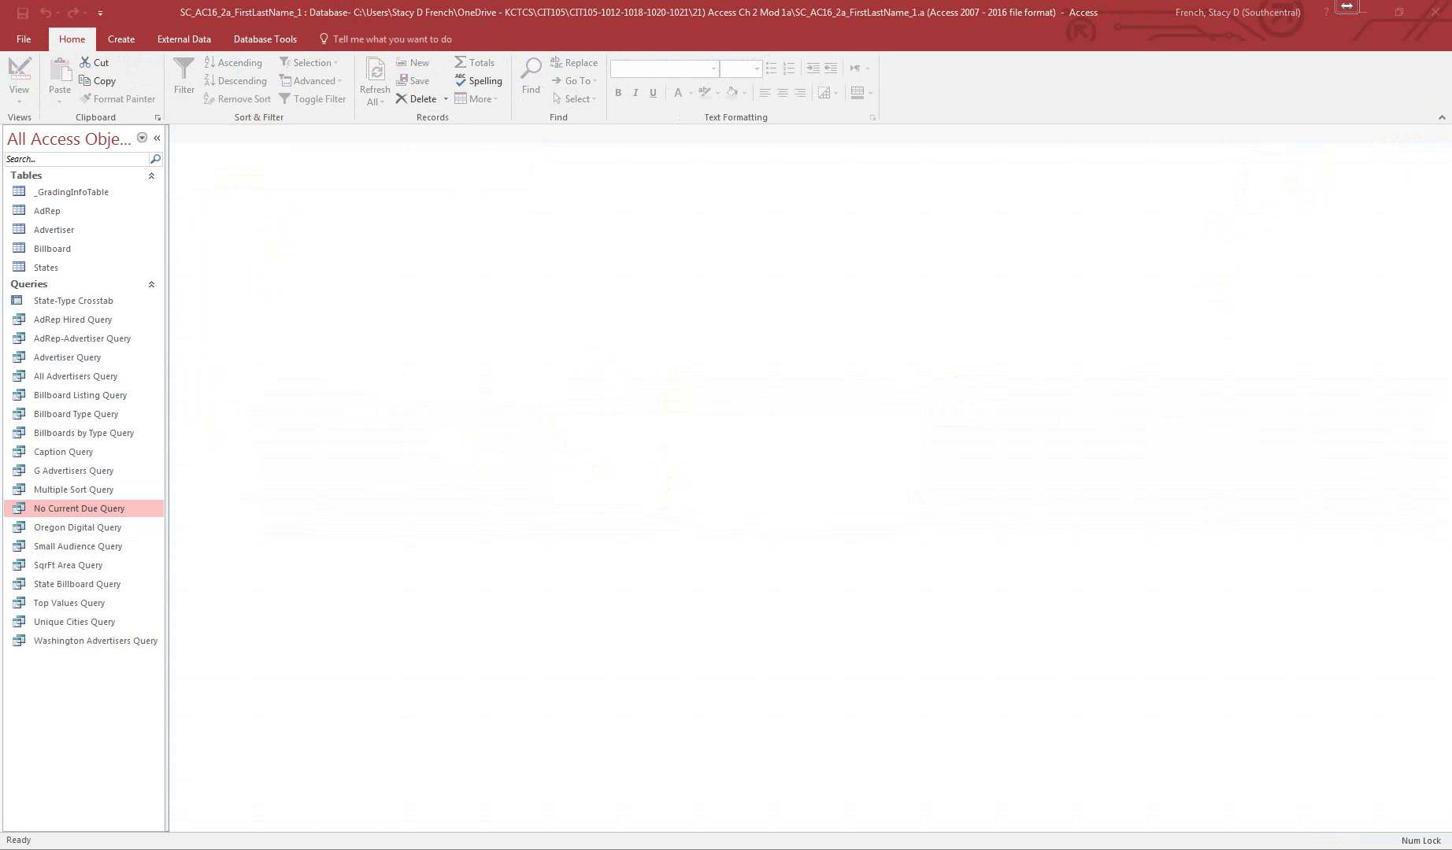
Open the Washington Advertisers Query in Design View and enlarge the Advertiser field list to show all its fields
{"action": "right_click", "coordinate": [95, 642]}
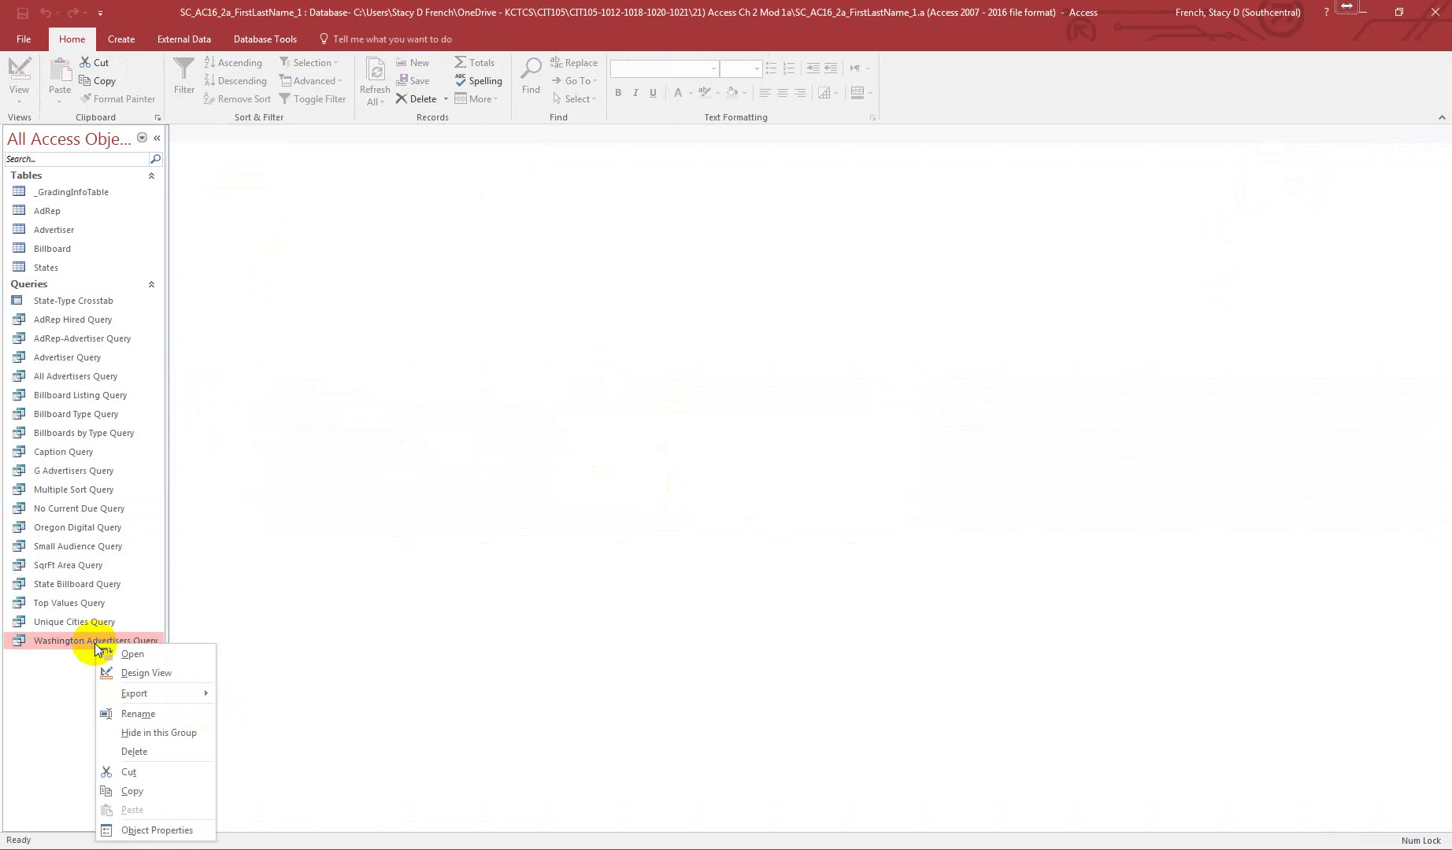
{"action": "left_click", "coordinate": [150, 673]}
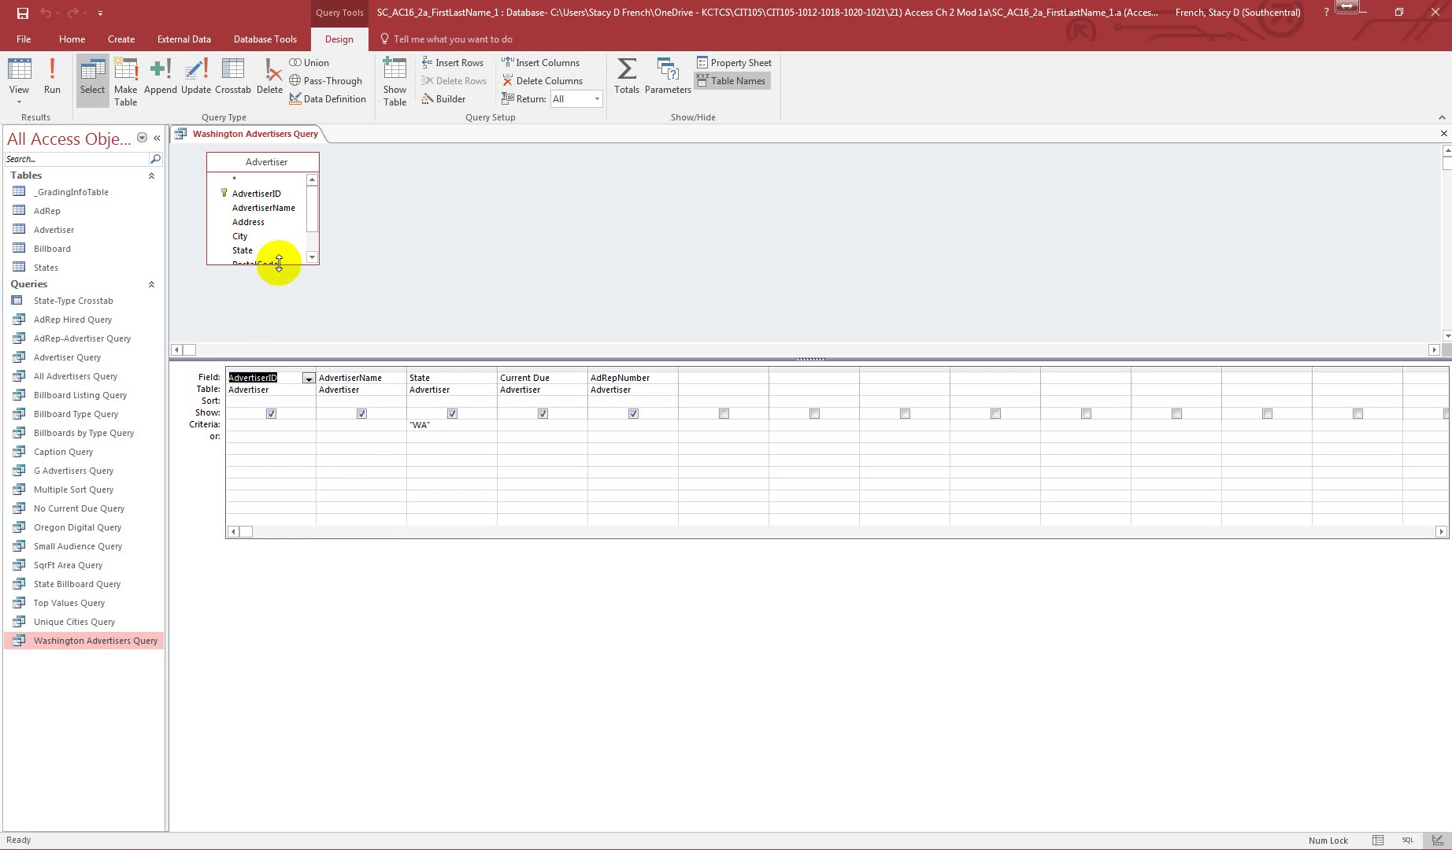
{"action": "left_click_drag", "start_coordinate": [279, 263], "coordinate": [301, 320]}
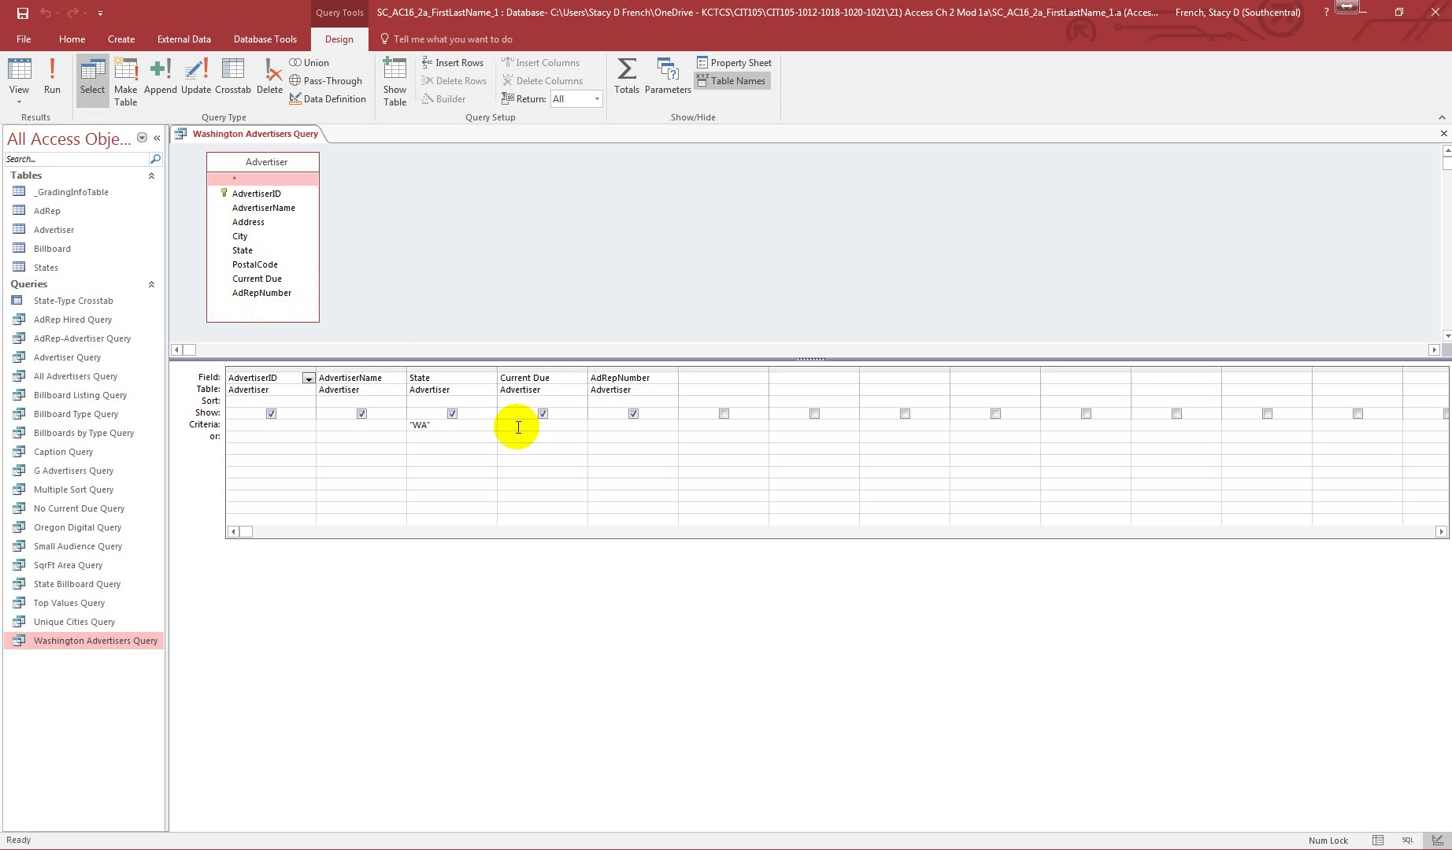
Hide the State field from the Washington Advertisers Query results, then save and close the query
{"action": "left_click", "coordinate": [452, 413]}
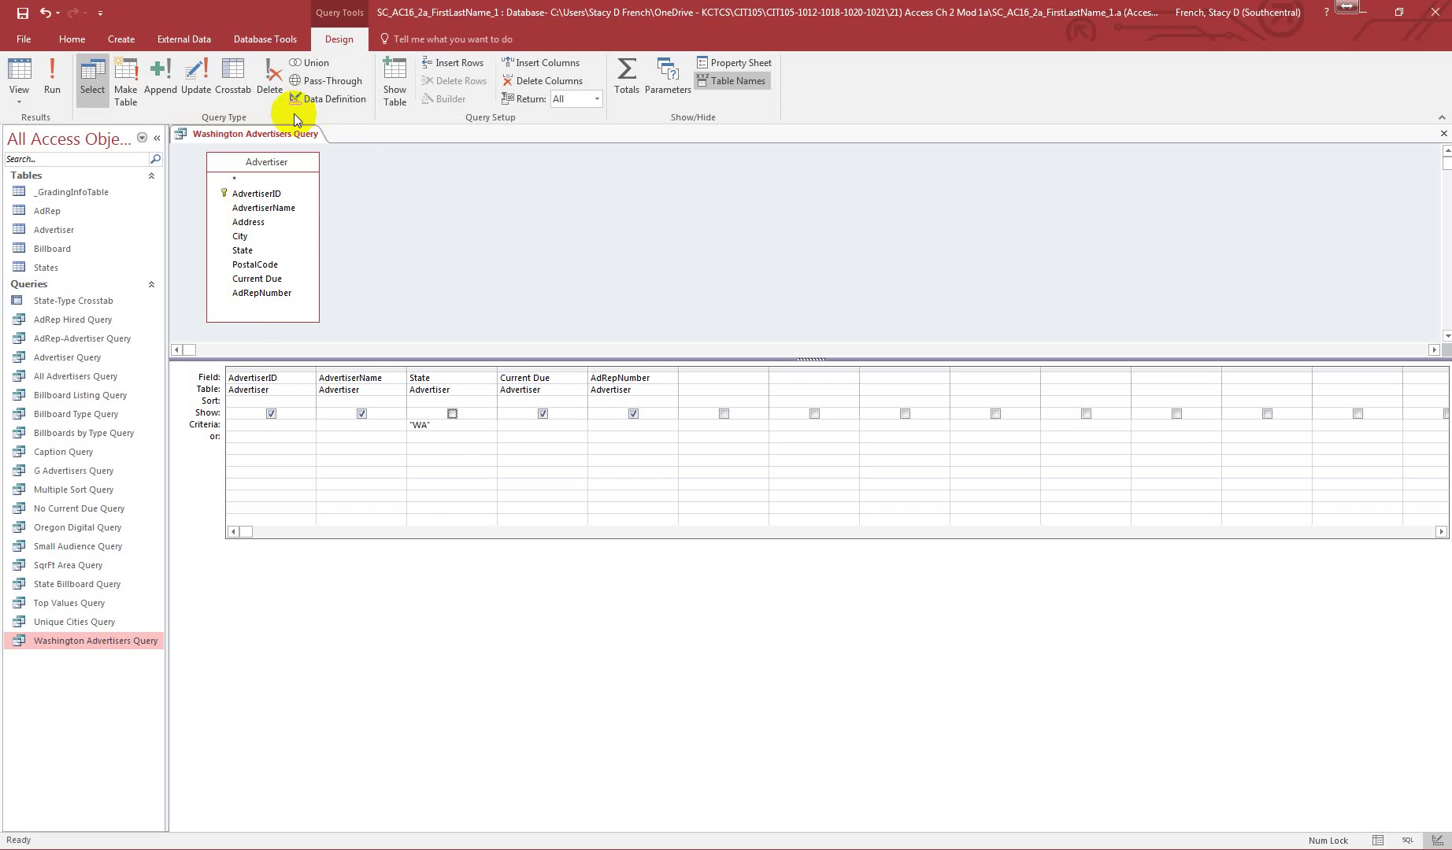
{"action": "right_click", "coordinate": [291, 139]}
{"action": "left_click", "coordinate": [324, 140]}
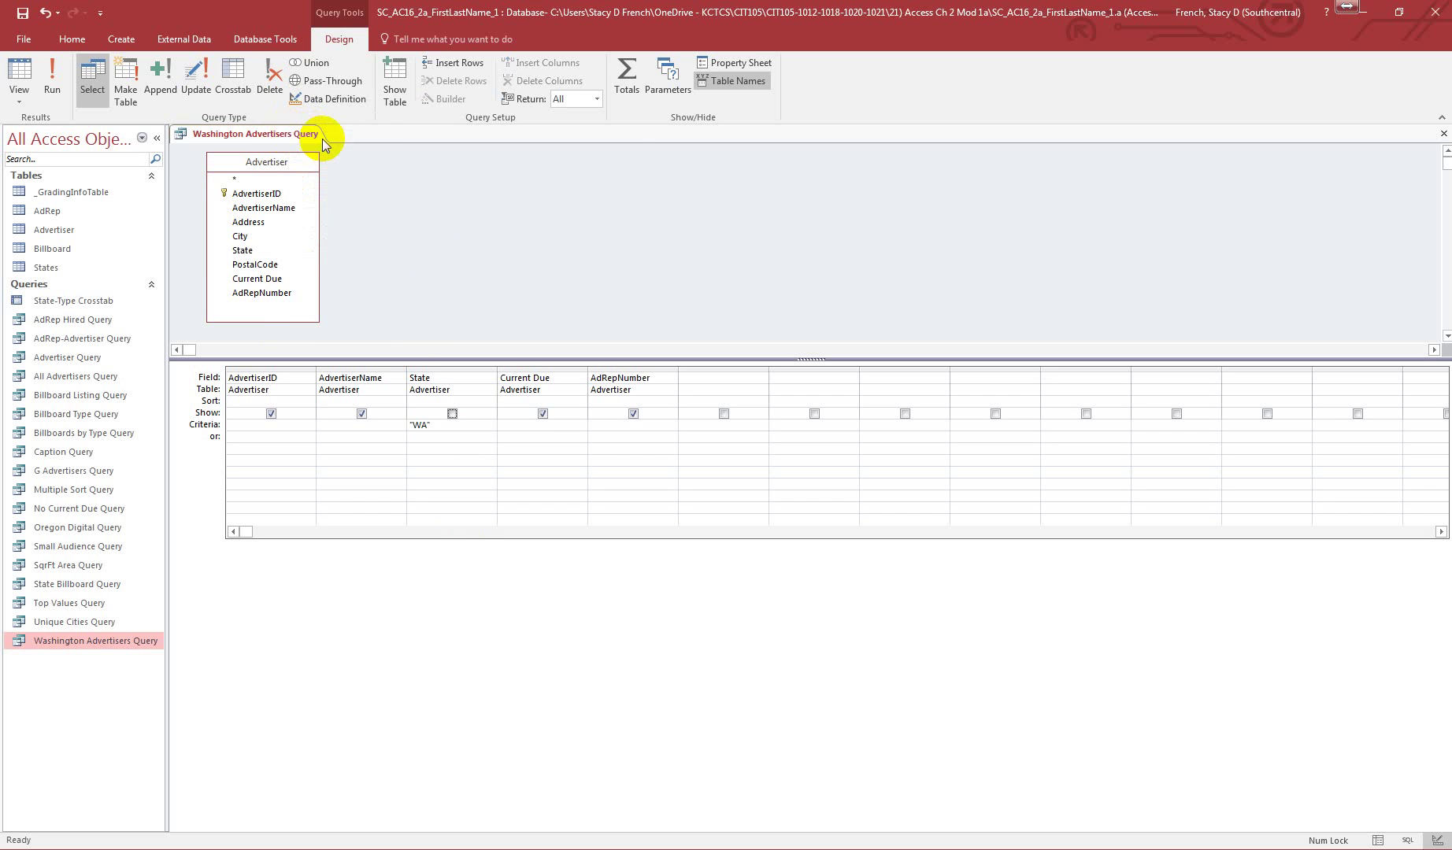
{"action": "left_click", "coordinate": [1442, 138]}
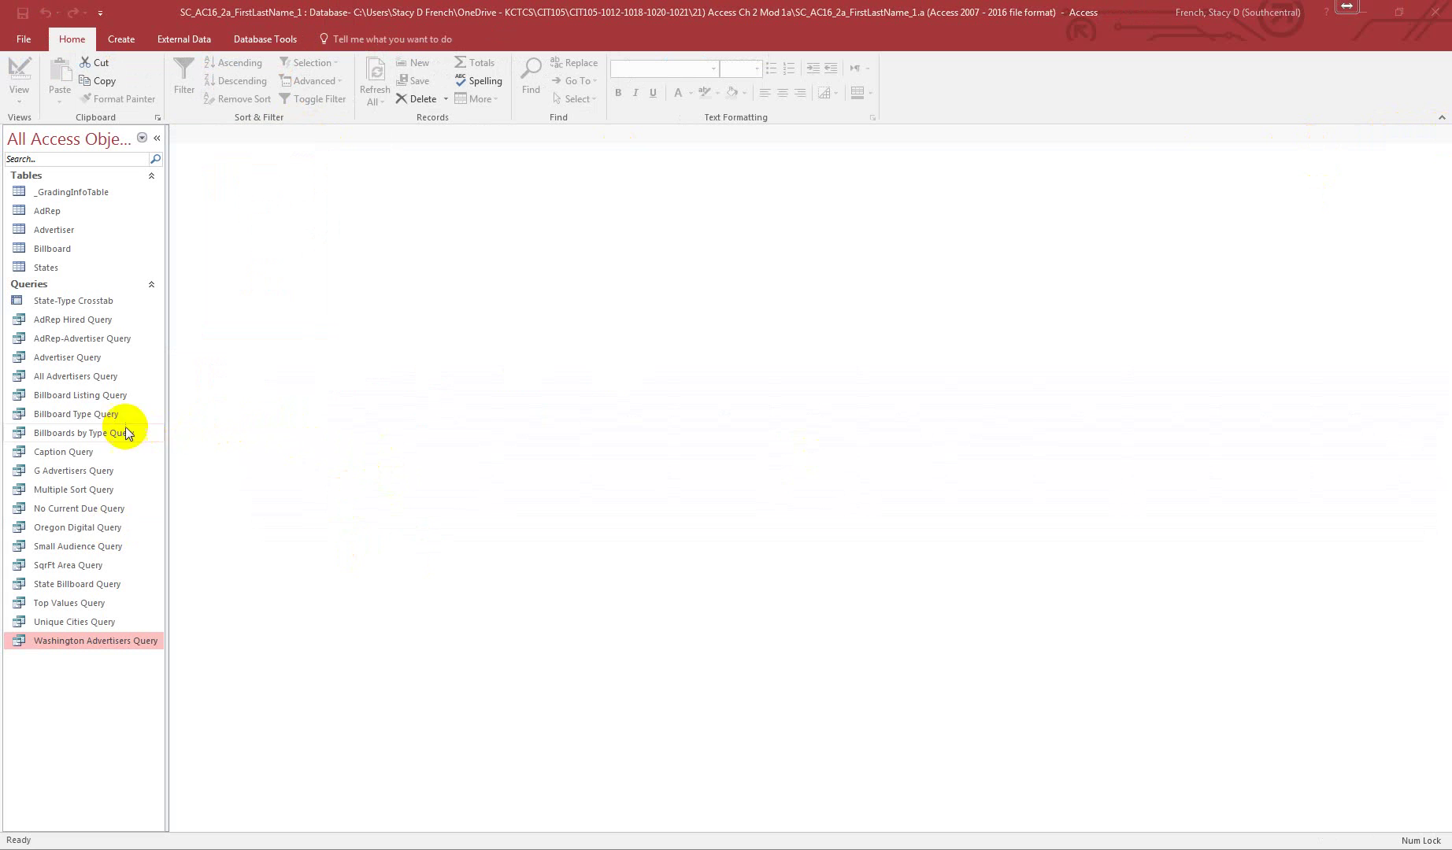
Open the Billboard Type Query in Design View and enlarge the Billboard field list to show all its fields
{"action": "right_click", "coordinate": [81, 412]}
{"action": "left_click", "coordinate": [145, 437]}
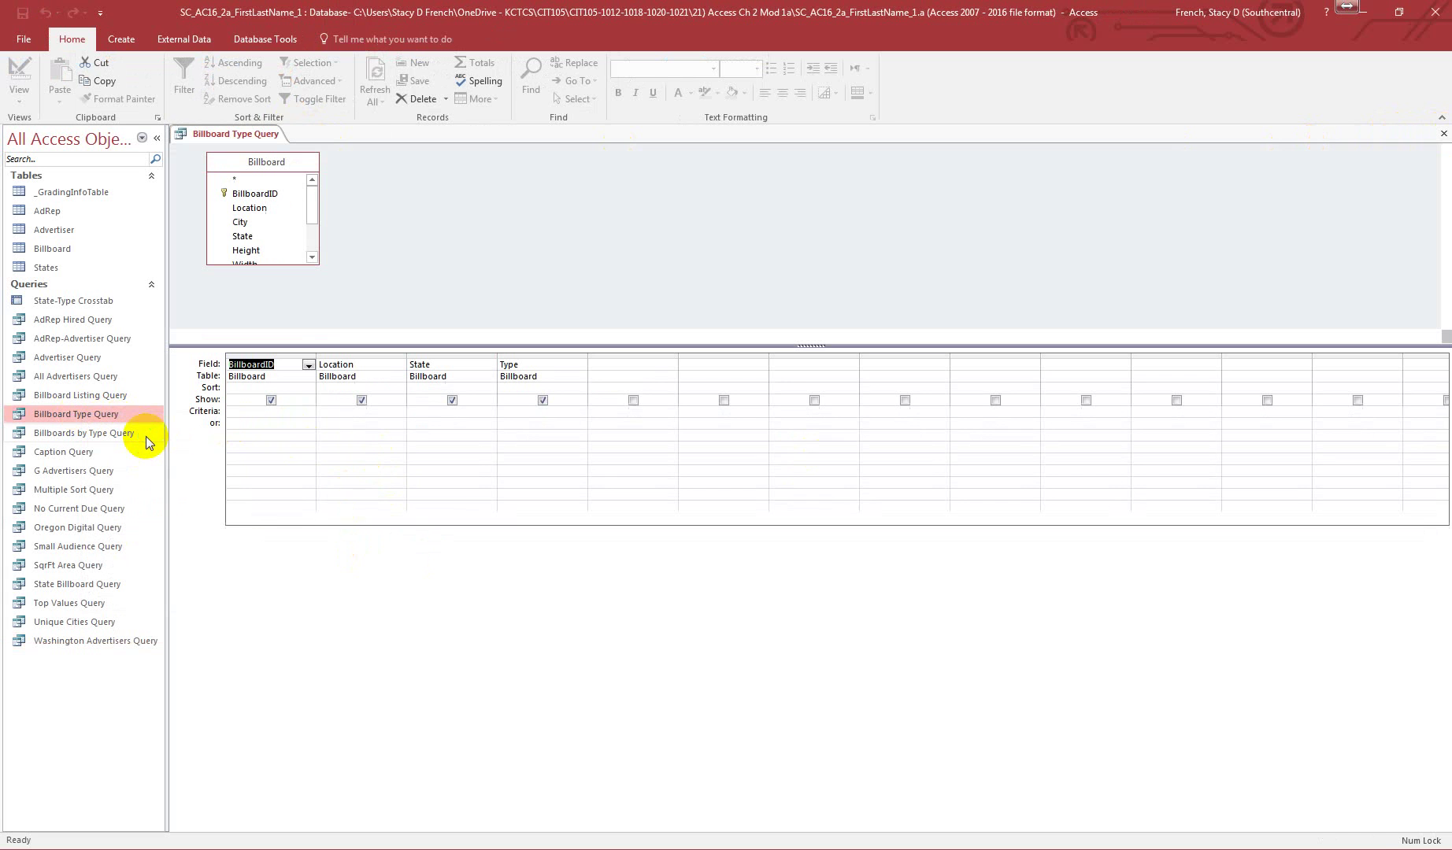
{"action": "left_click_drag", "start_coordinate": [286, 266], "coordinate": [280, 326]}
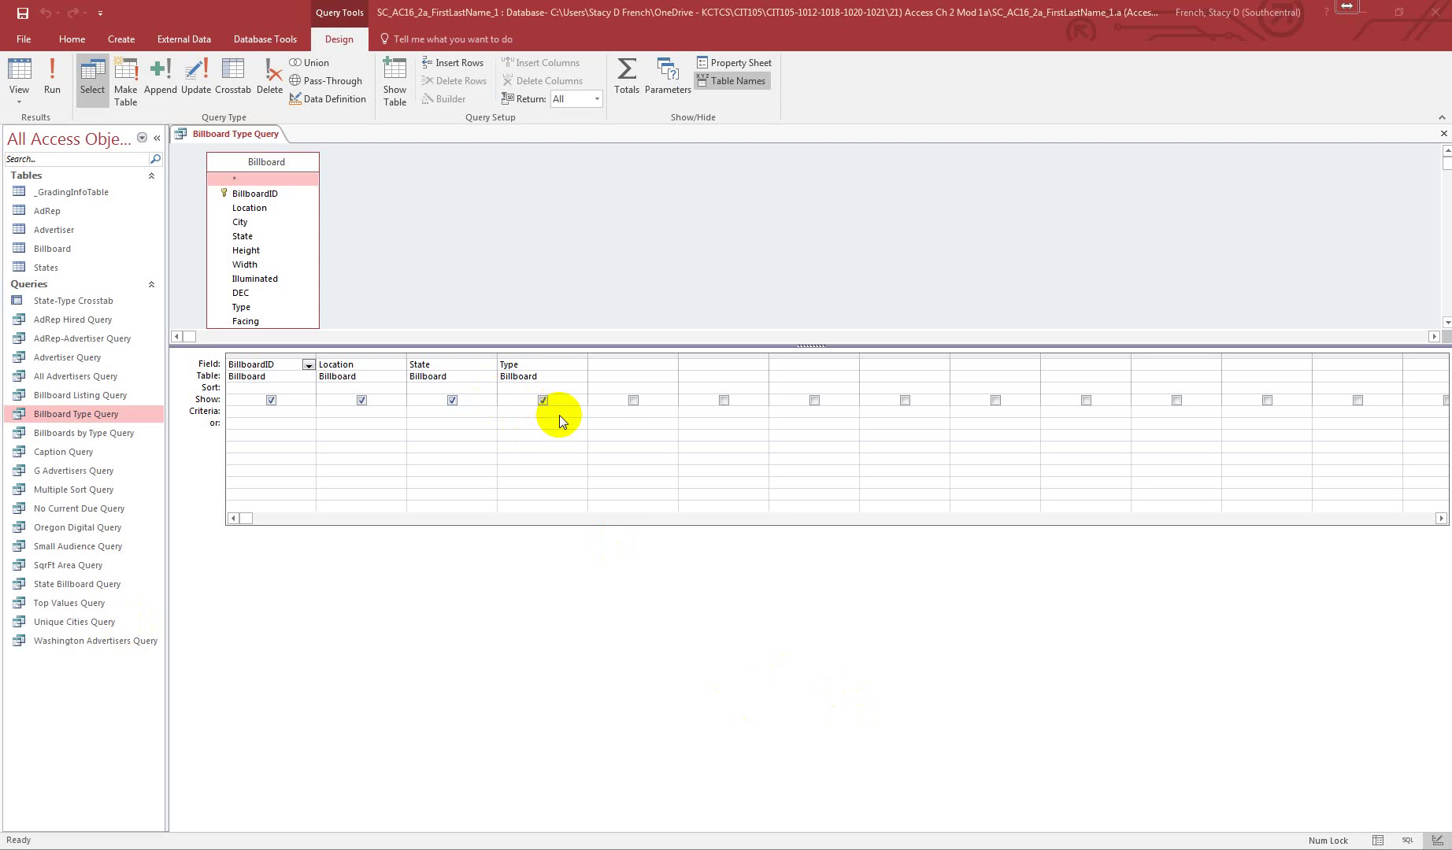
Enter Bulletin as the Type field's criterion and Digital as its alternative "or" criterion
{"action": "left_click", "coordinate": [538, 413]}
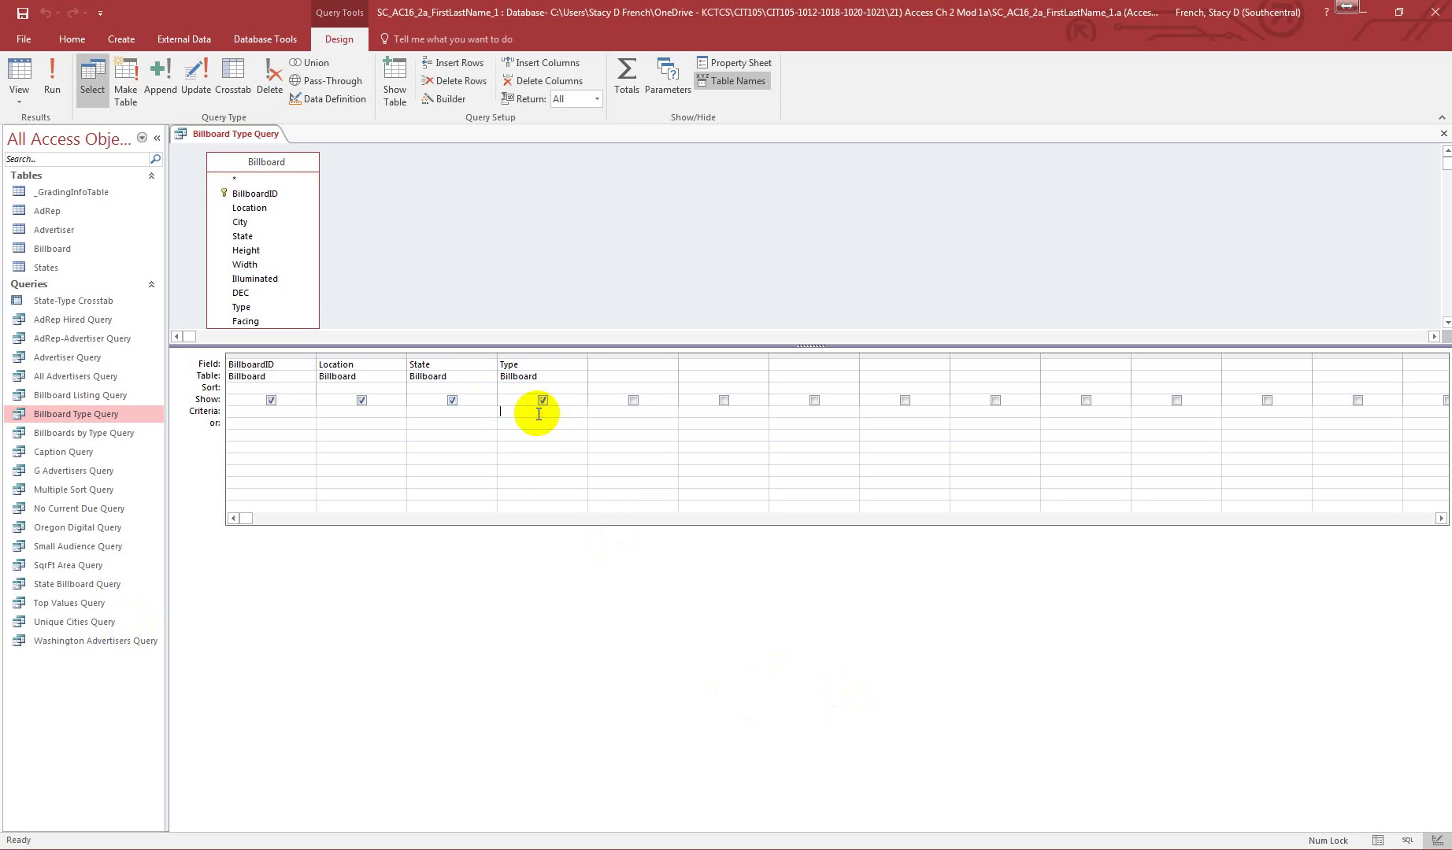
{"action": "type", "text": "Bi"}
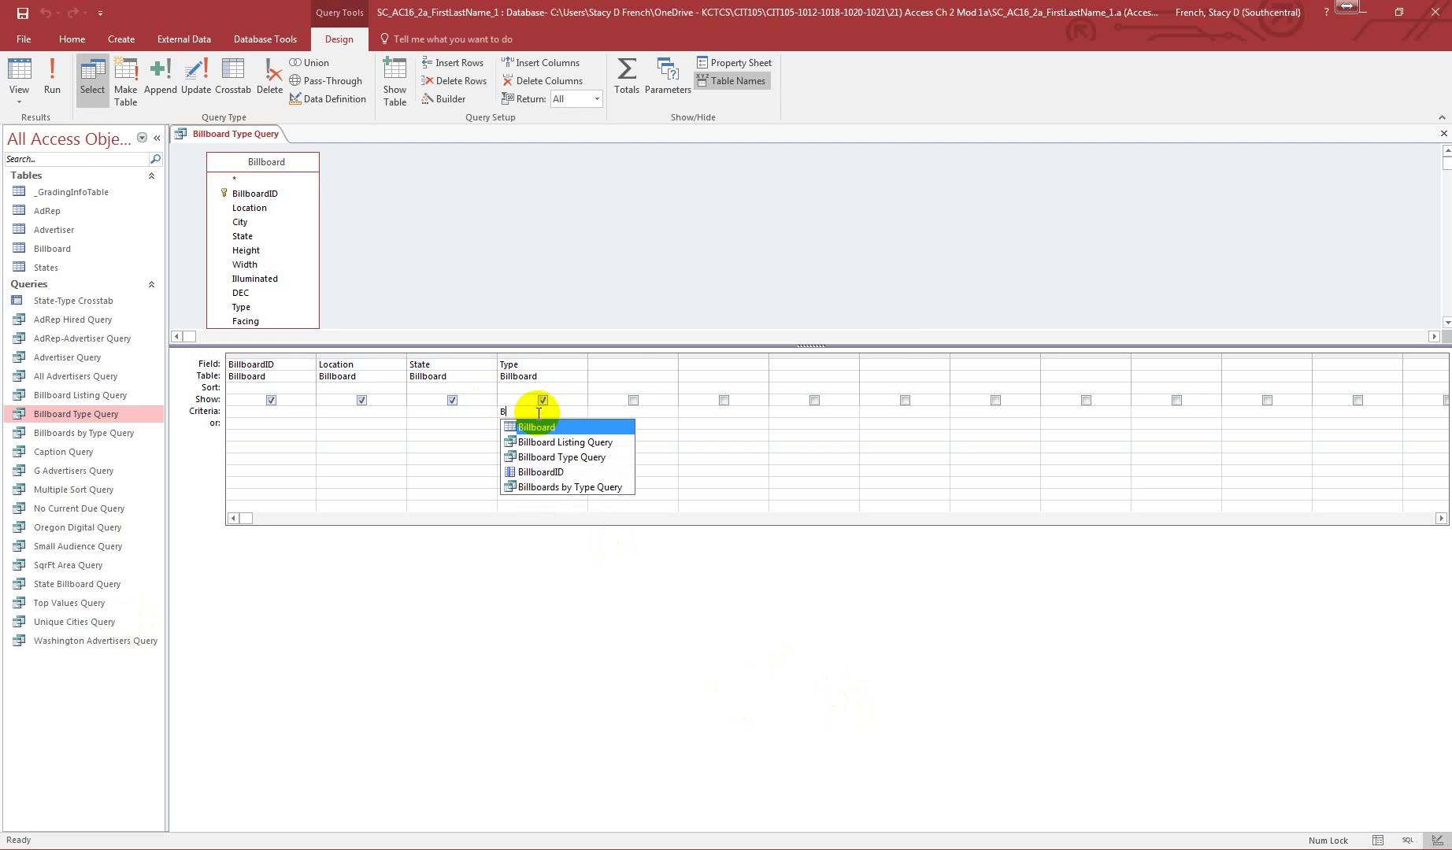
{"action": "key", "text": "BackSpace"}
{"action": "type", "text": "ull"}
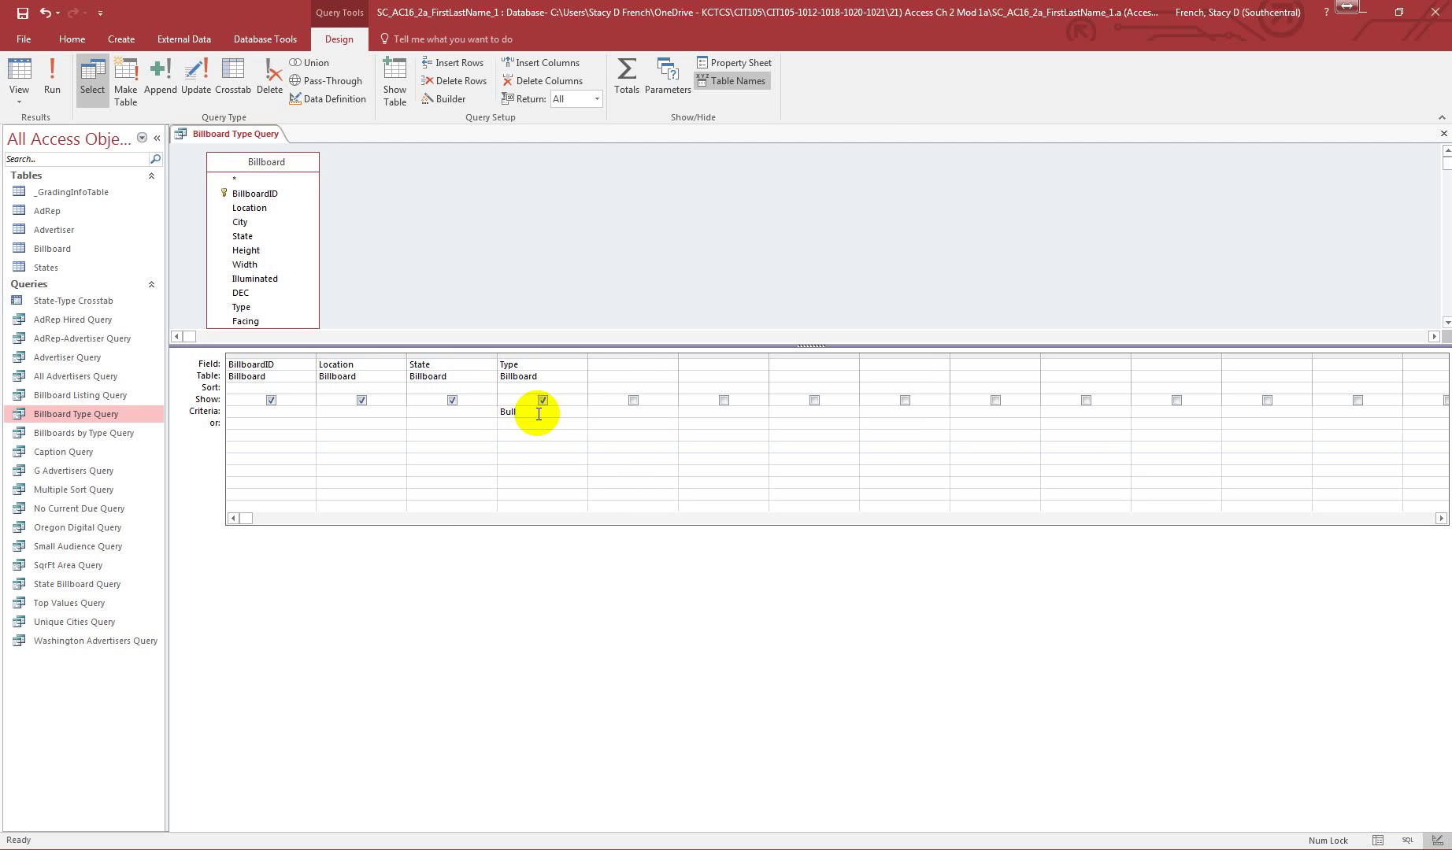
{"action": "type", "text": "etin"}
{"action": "left_click", "coordinate": [534, 426]}
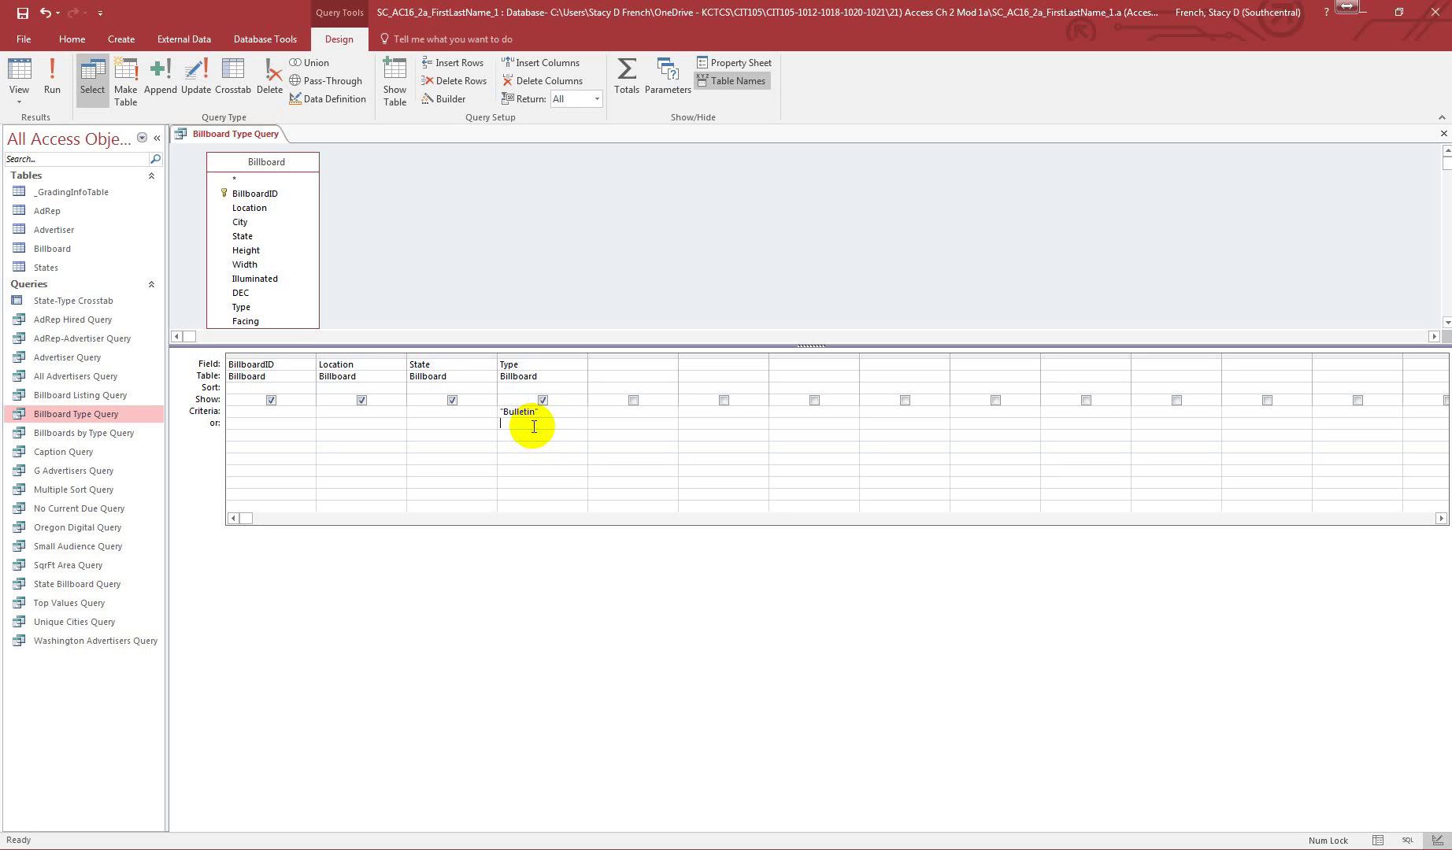
{"action": "type", "text": "Digital"}
{"action": "key", "text": "Tab"}
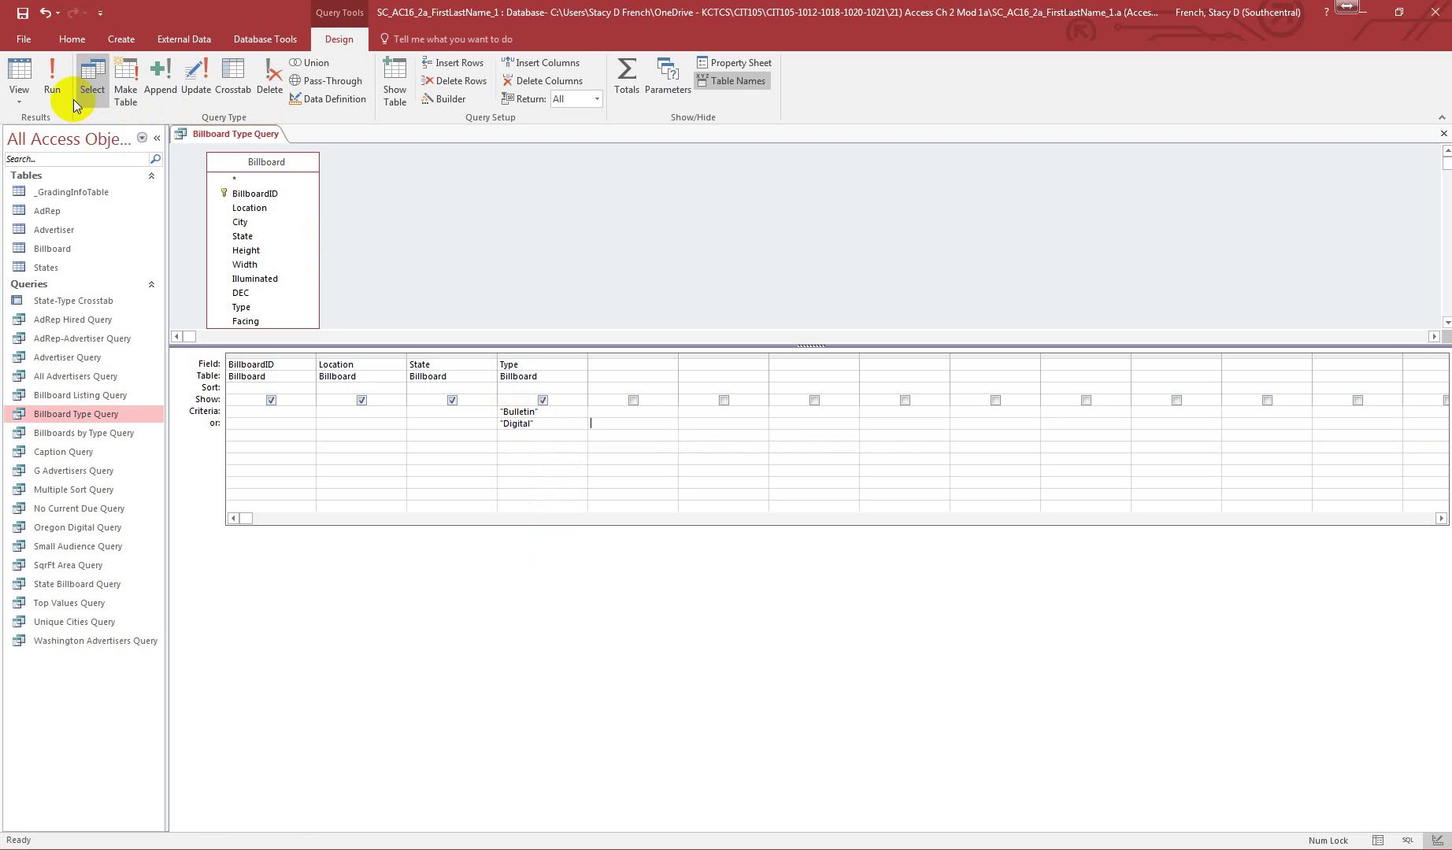
Run the Billboard Type Query, then close it and save its design changes
{"action": "left_click", "coordinate": [53, 78]}
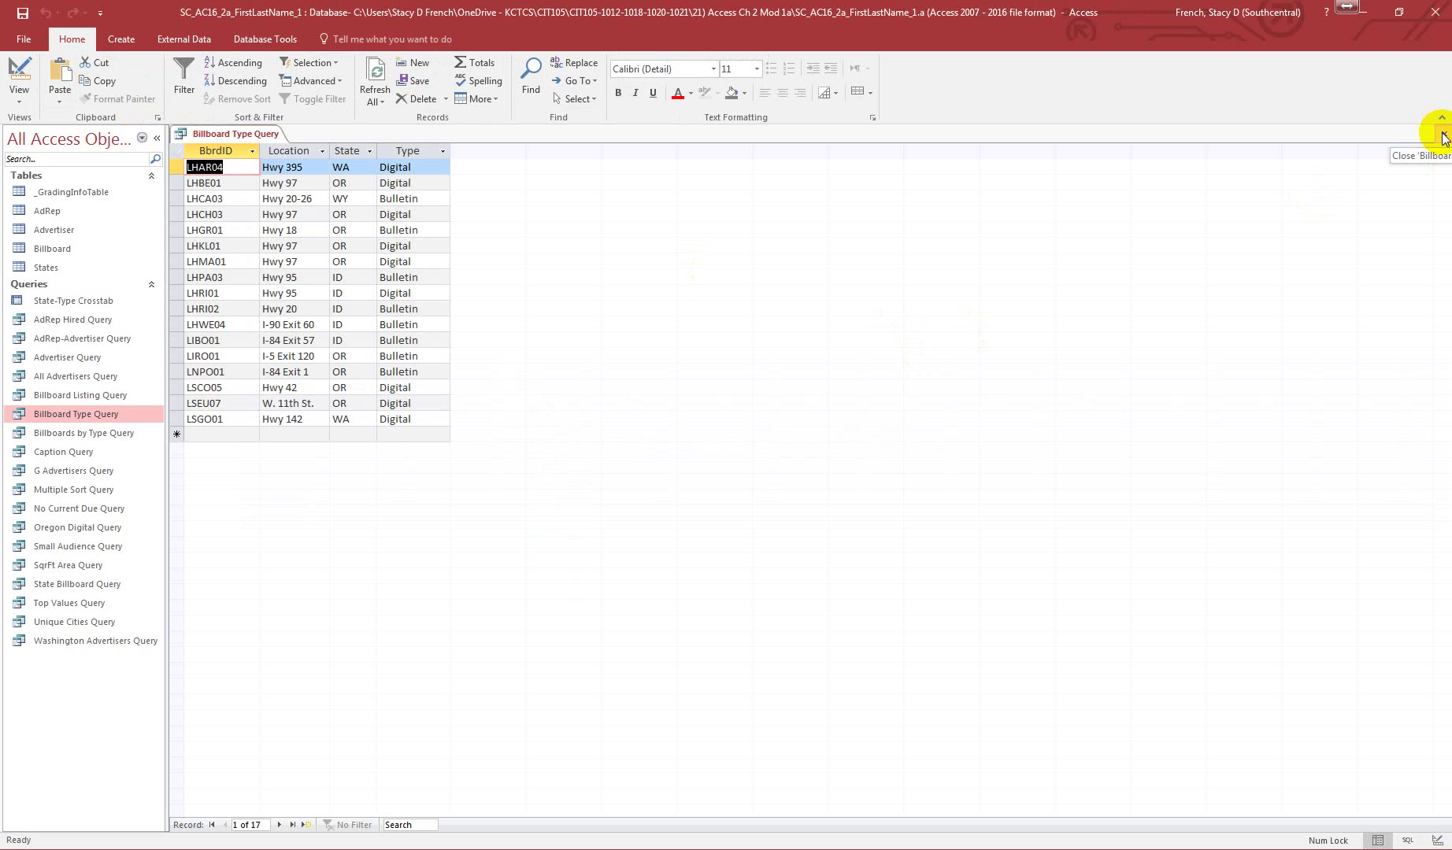
{"action": "left_click", "coordinate": [1444, 137]}
{"action": "left_click", "coordinate": [584, 476]}
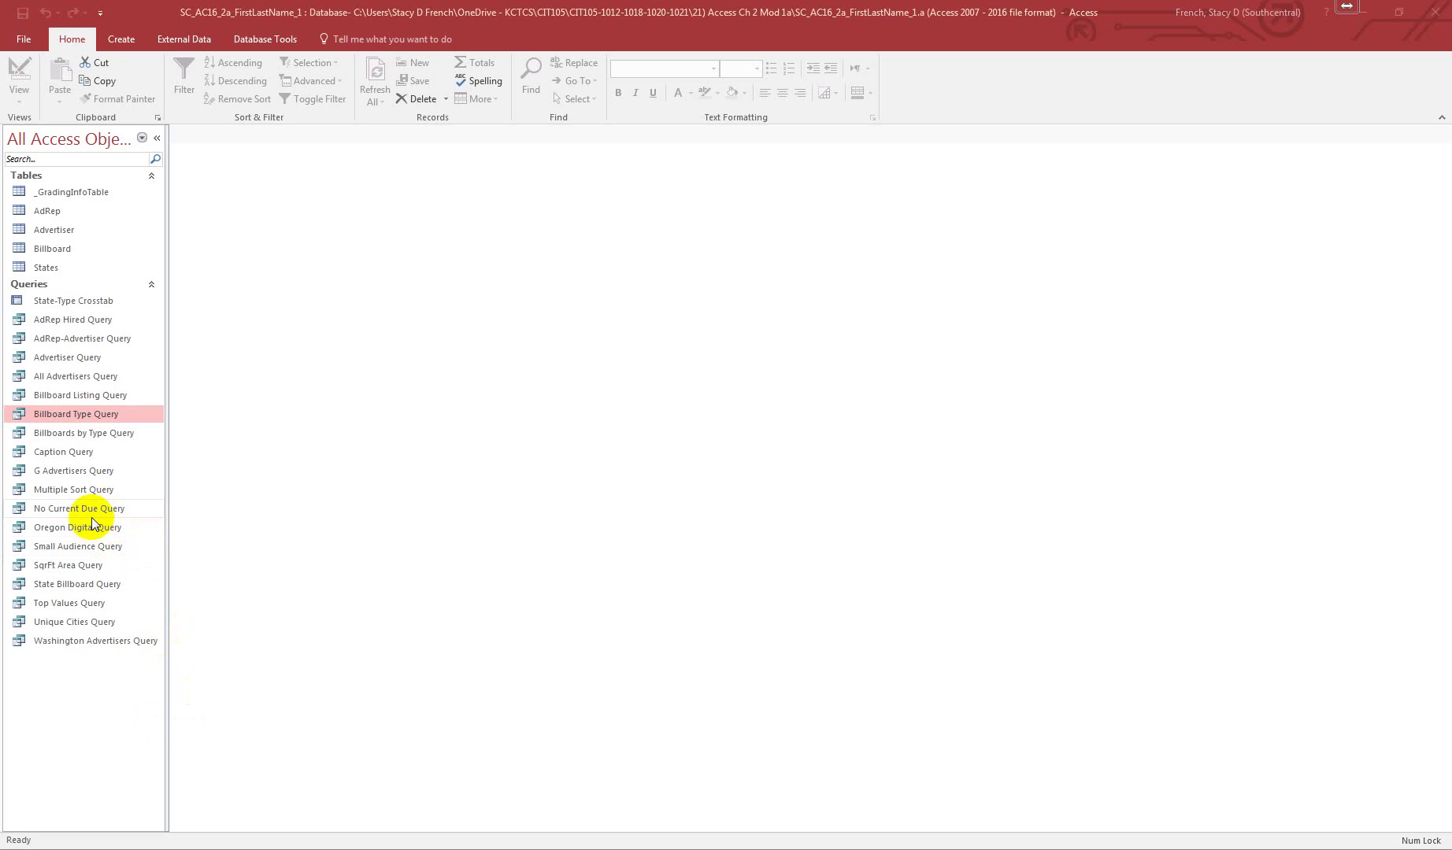
Open the Multiple Sort Query in Design View and enlarge the Advertiser field list to show all its fields
{"action": "right_click", "coordinate": [82, 494]}
{"action": "left_click", "coordinate": [133, 515]}
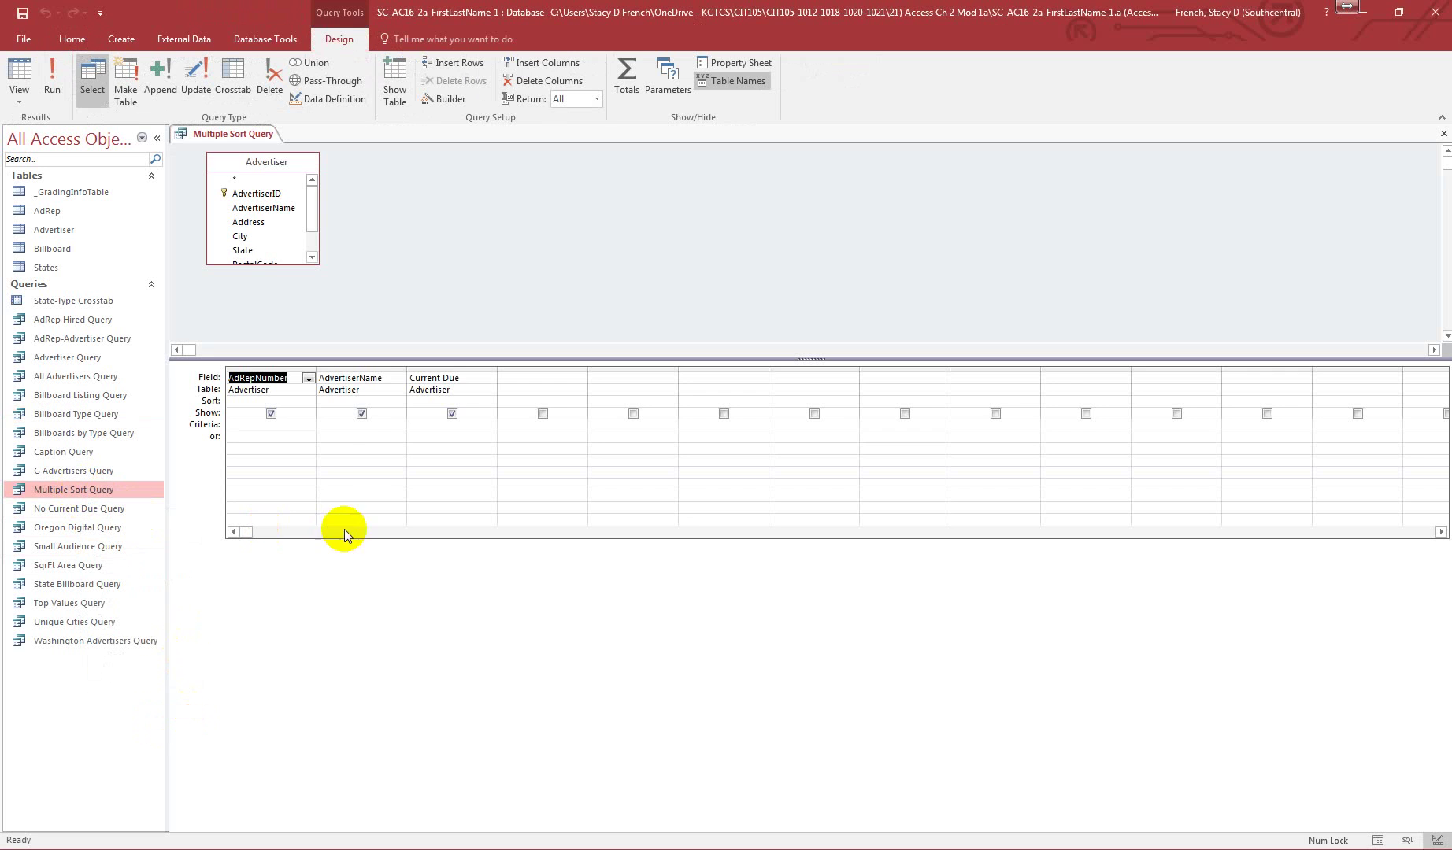
{"action": "left_click_drag", "start_coordinate": [295, 263], "coordinate": [297, 321]}
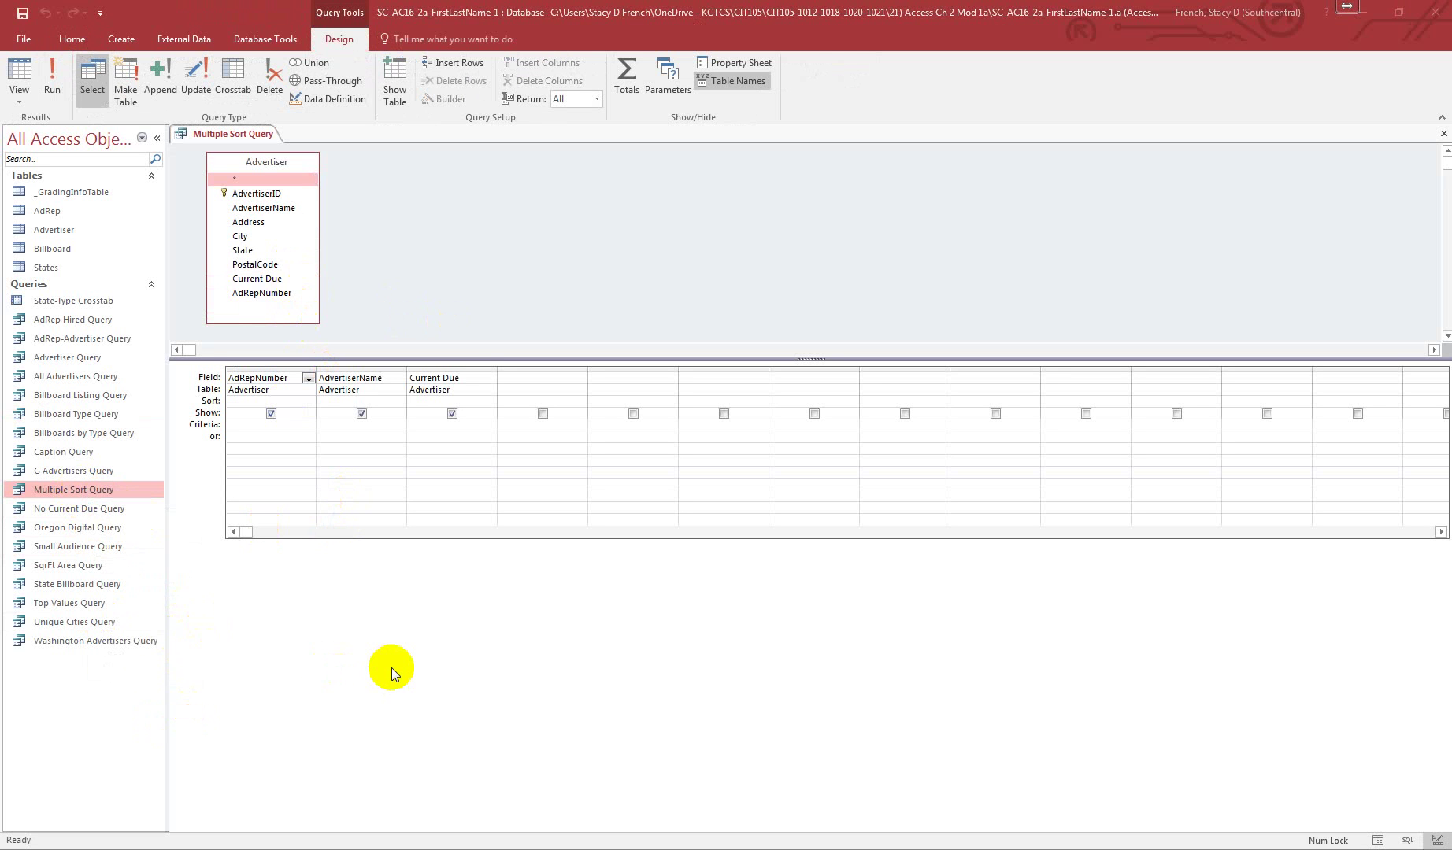
Sort the Multiple Sort Query in ascending order by AdRepNumber and by AdvertiserName
{"action": "left_click", "coordinate": [303, 403]}
{"action": "left_click", "coordinate": [307, 403]}
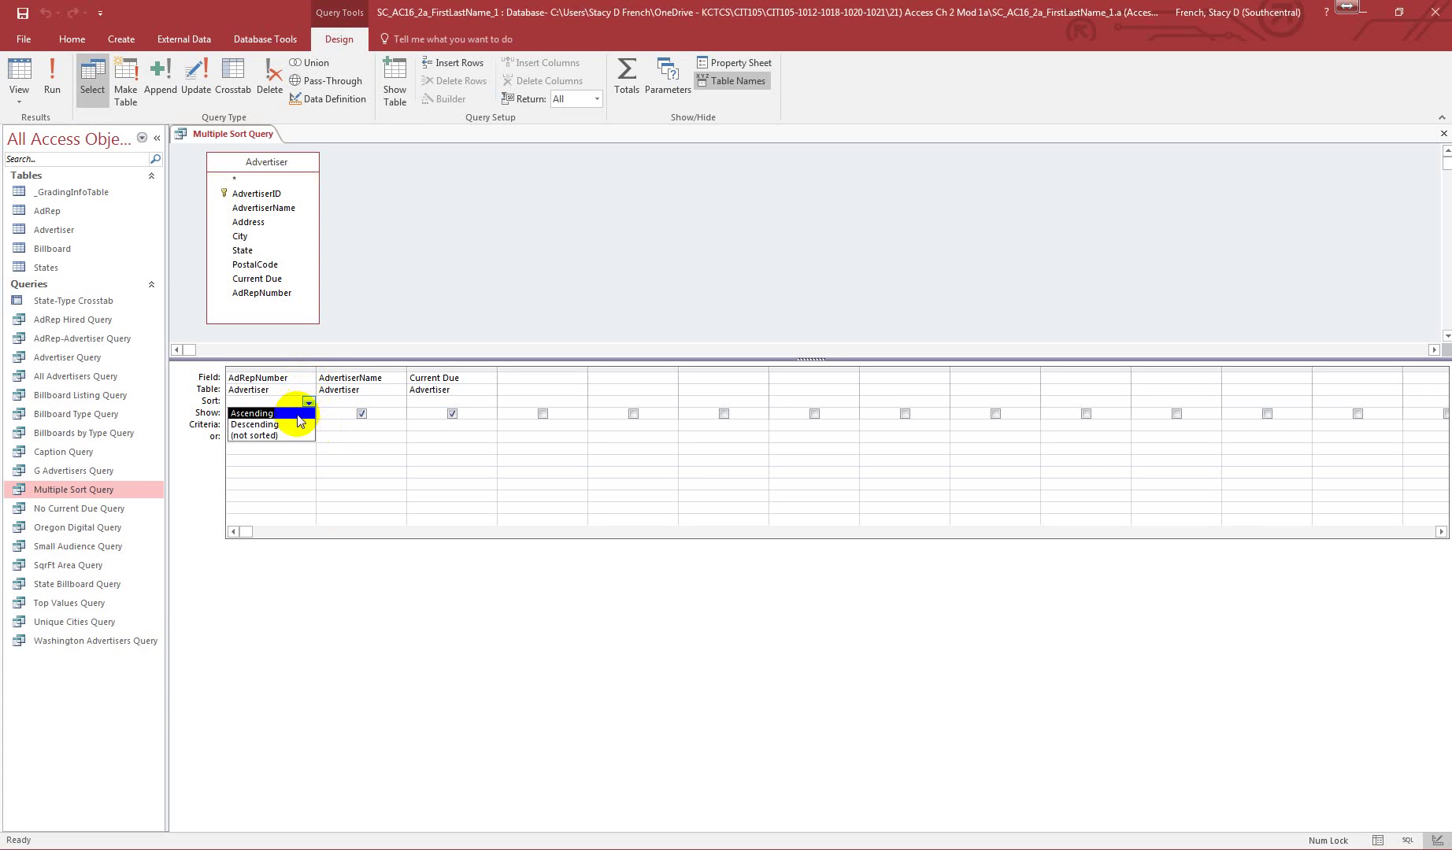
{"action": "left_click", "coordinate": [298, 413]}
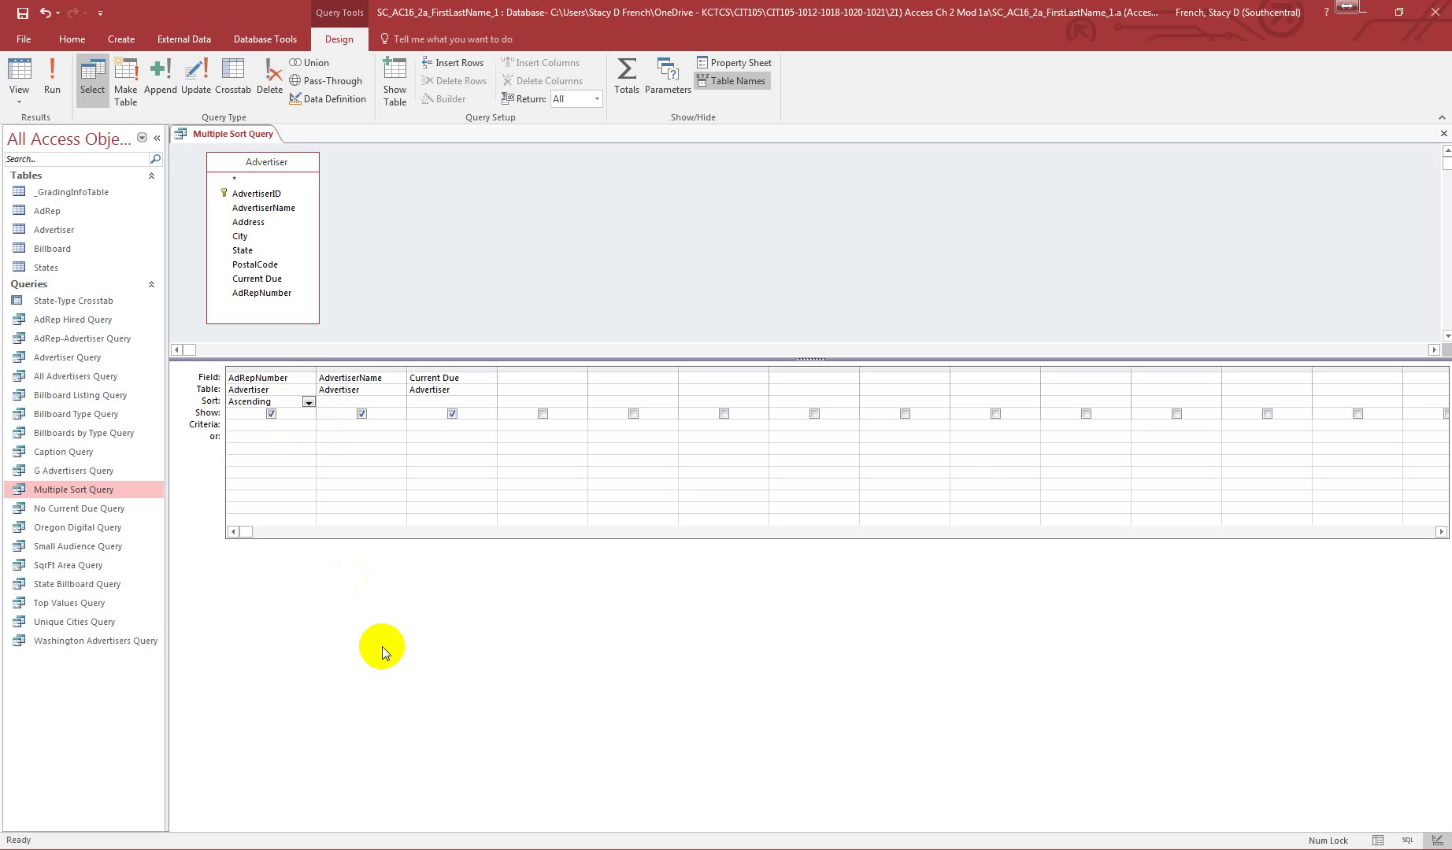
{"action": "left_click", "coordinate": [398, 401]}
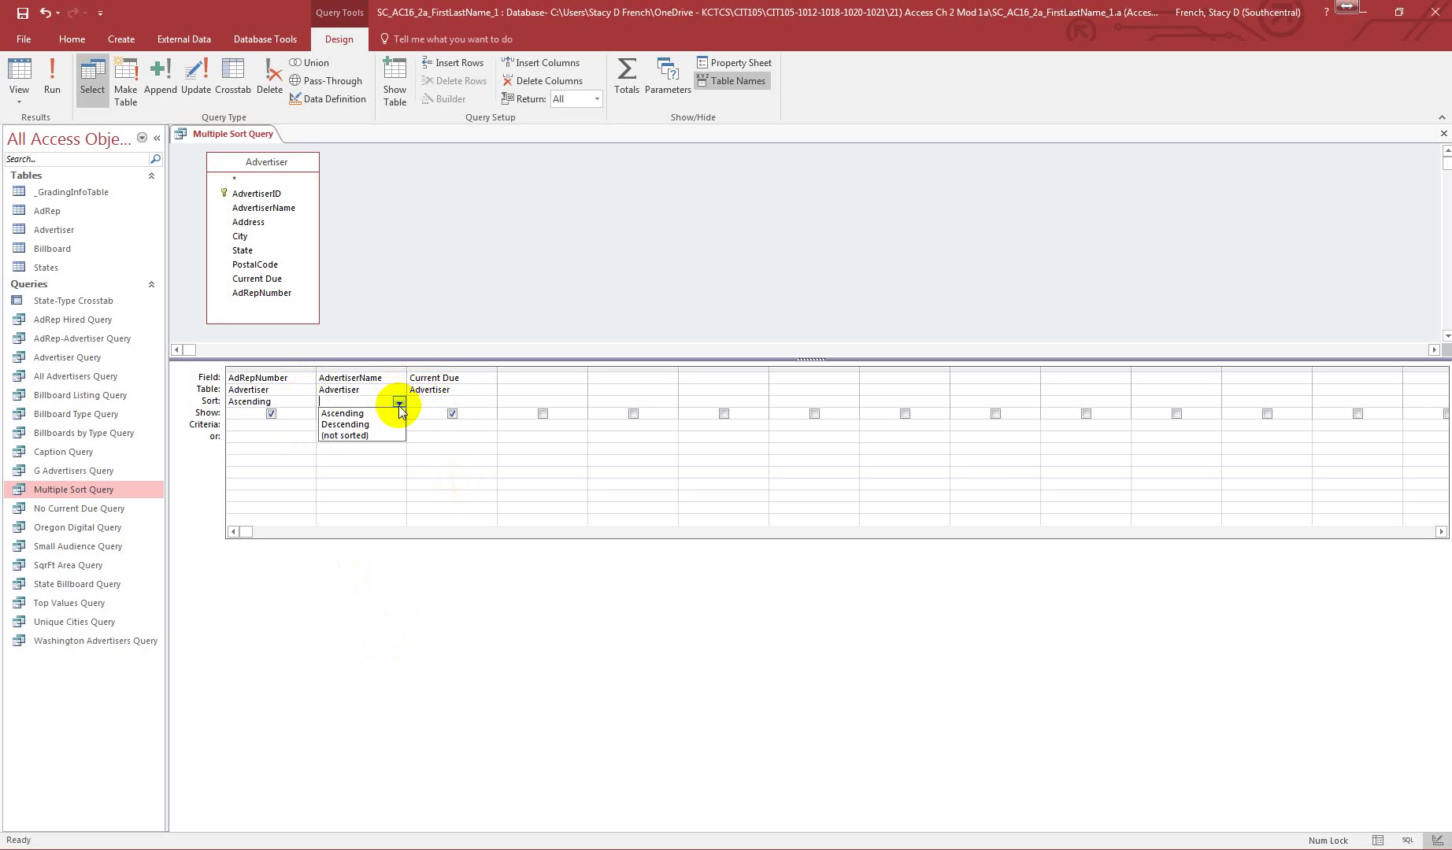
{"action": "left_click", "coordinate": [399, 414]}
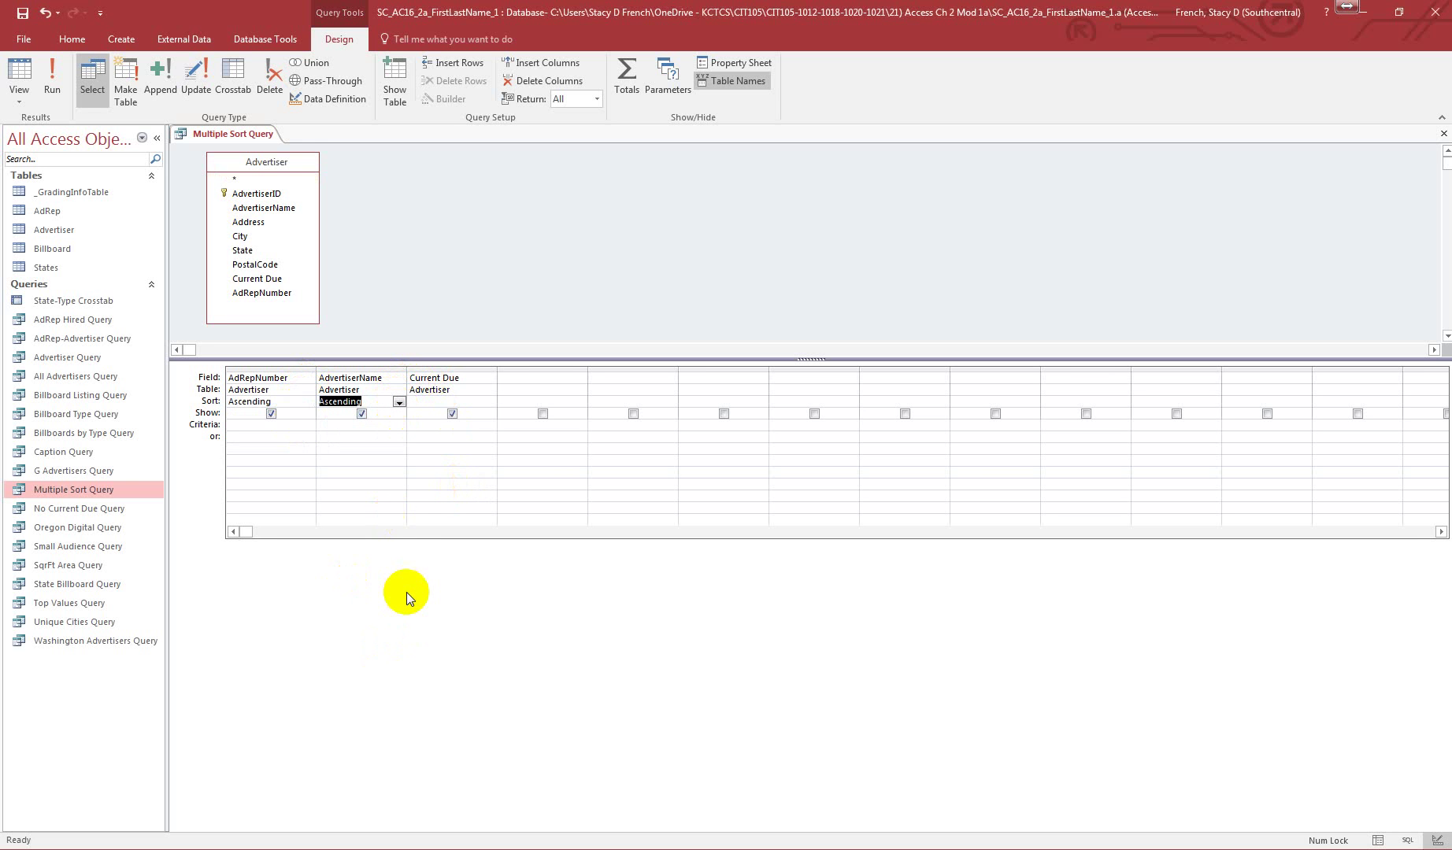
Run the Multiple Sort Query, then close it and save its design changes
{"action": "left_click", "coordinate": [54, 82]}
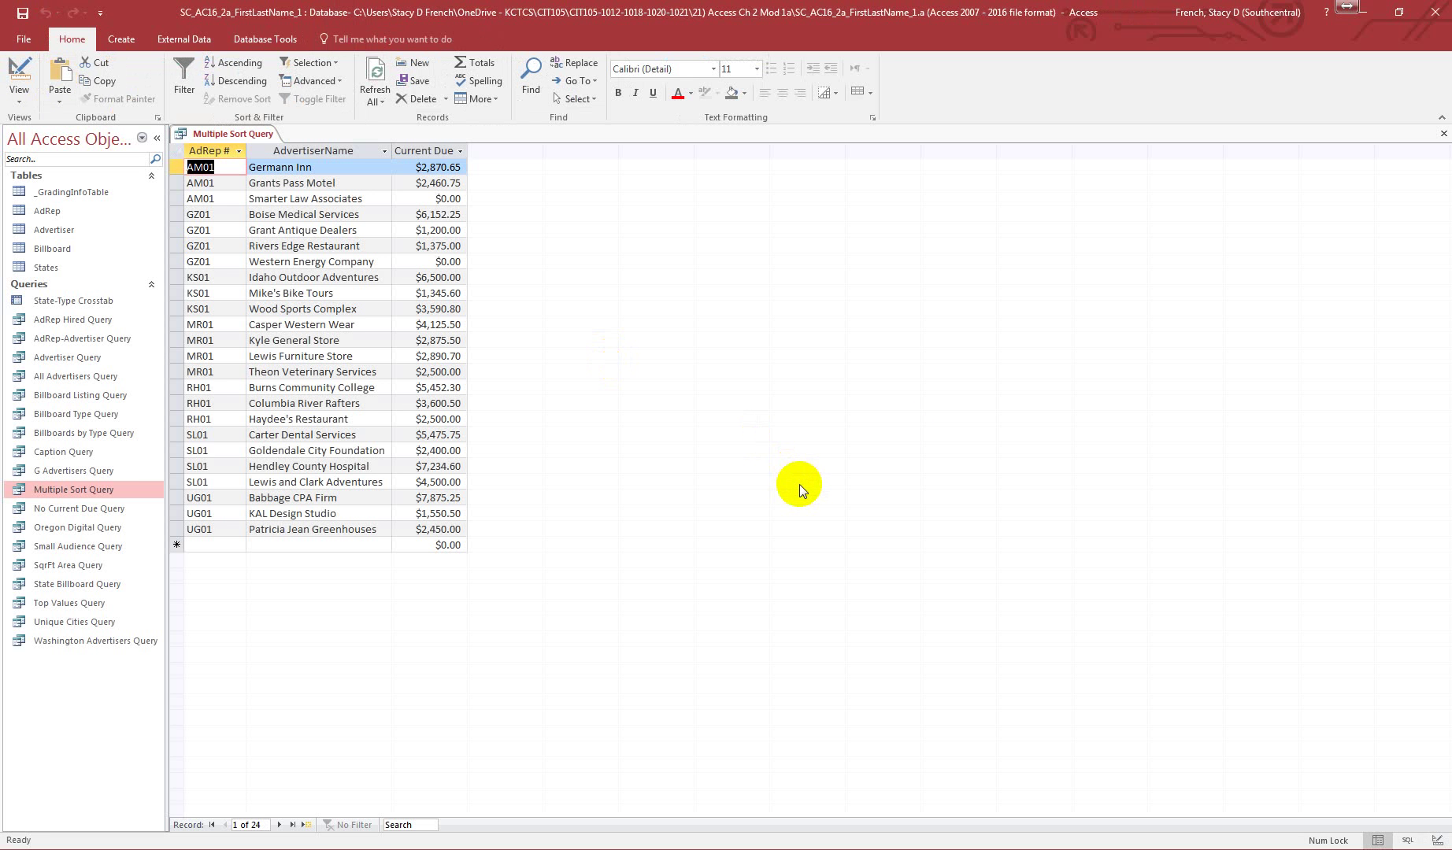
{"action": "left_click", "coordinate": [1441, 136]}
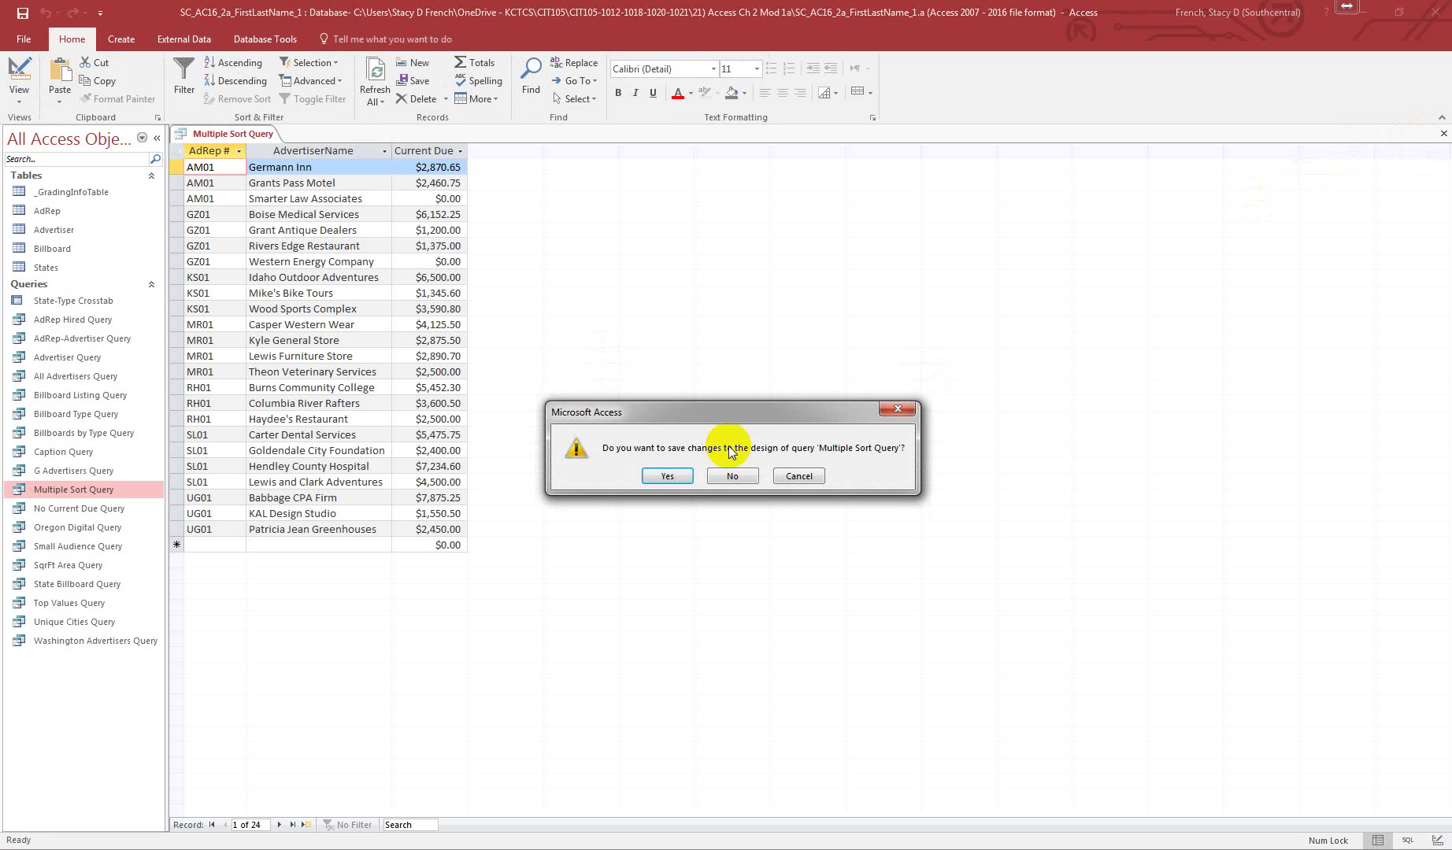
{"action": "left_click", "coordinate": [670, 474]}
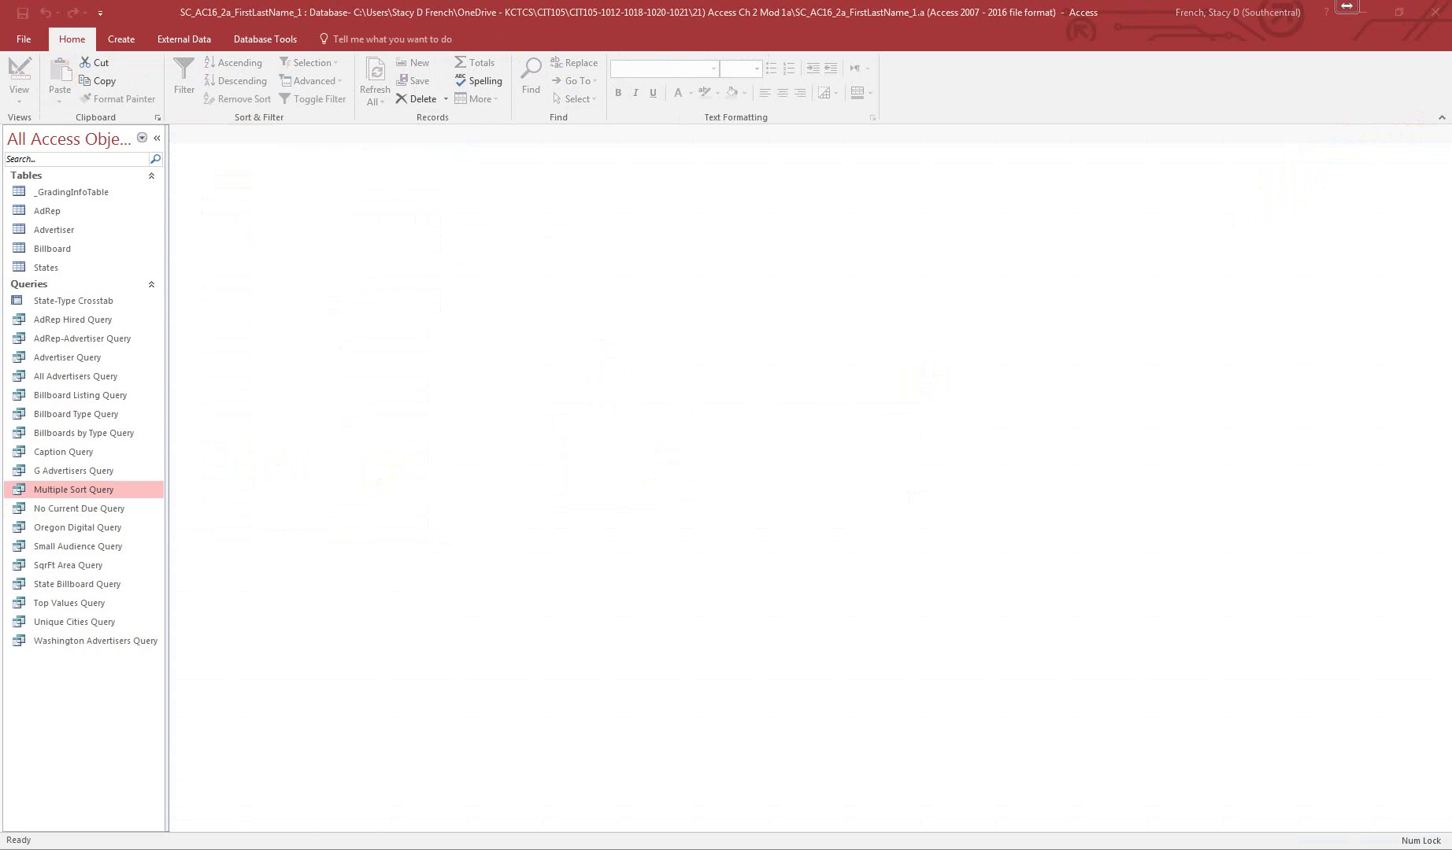
Open the Small Audience Query in Design View and enter <2000 as the DEC field's criterion
{"action": "right_click", "coordinate": [100, 548]}
{"action": "left_click", "coordinate": [151, 575]}
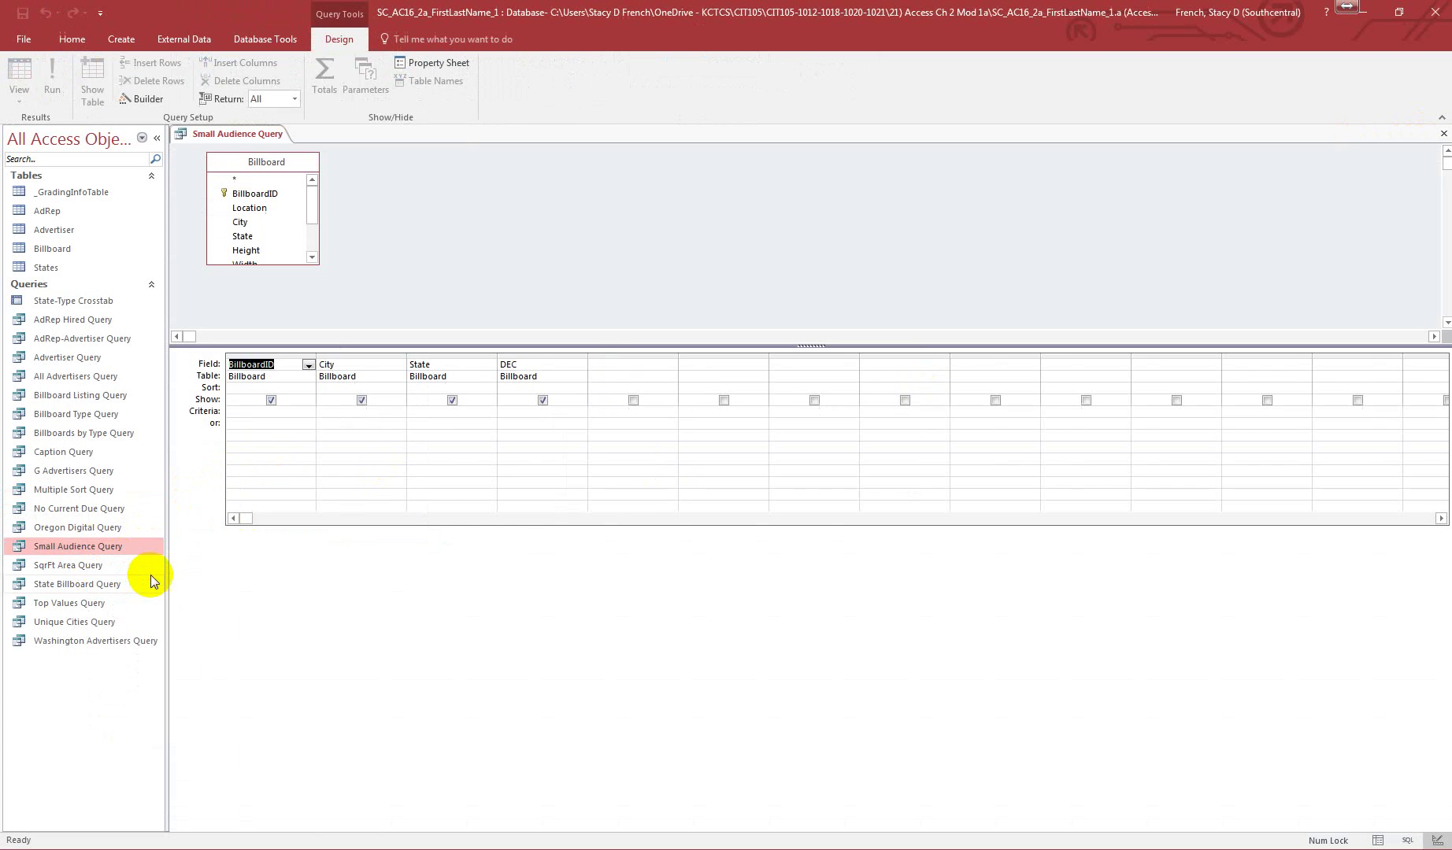
{"action": "left_click_drag", "start_coordinate": [283, 265], "coordinate": [284, 326]}
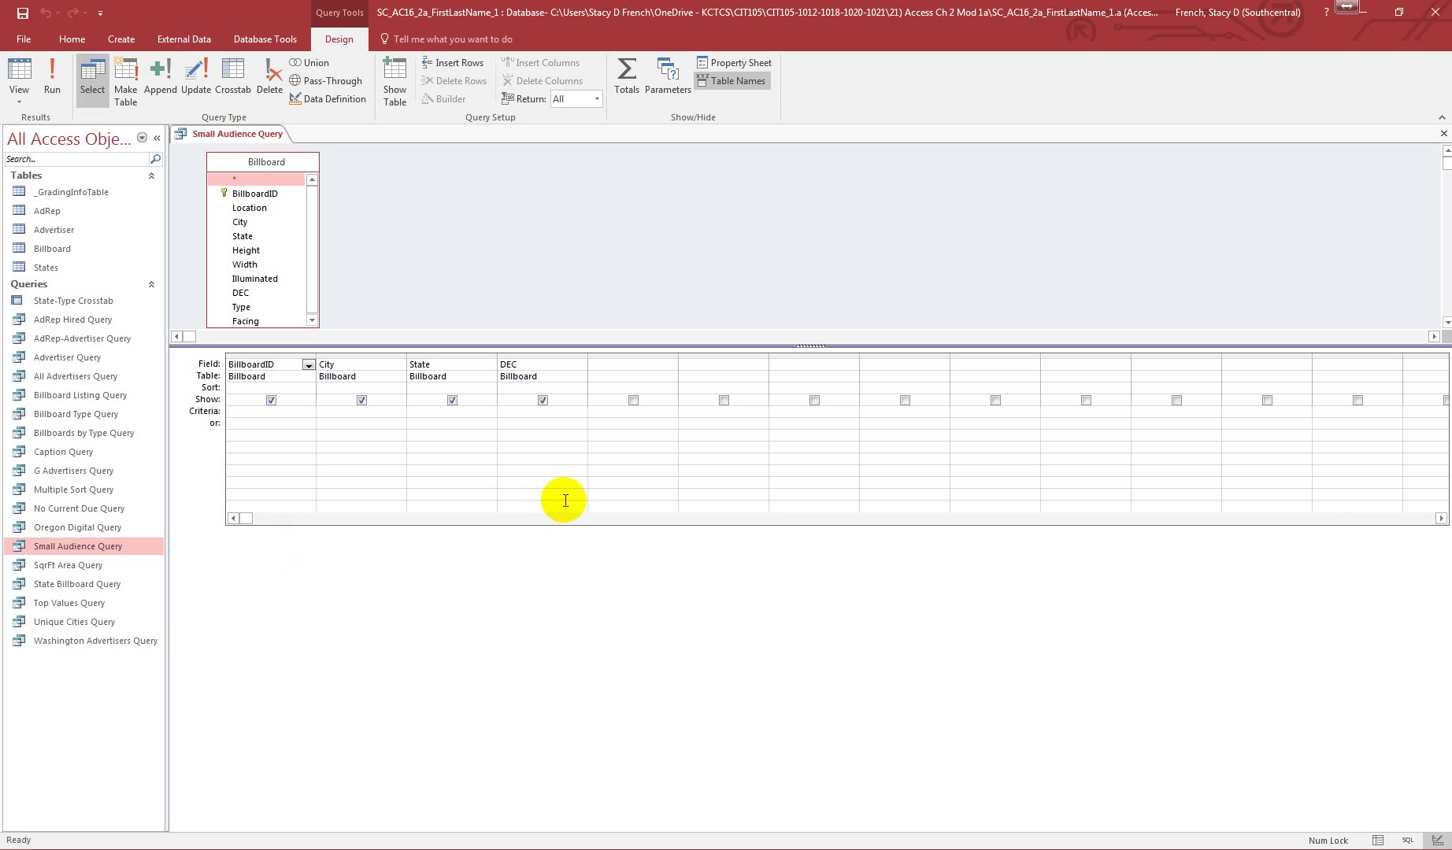
{"action": "left_click", "coordinate": [542, 411]}
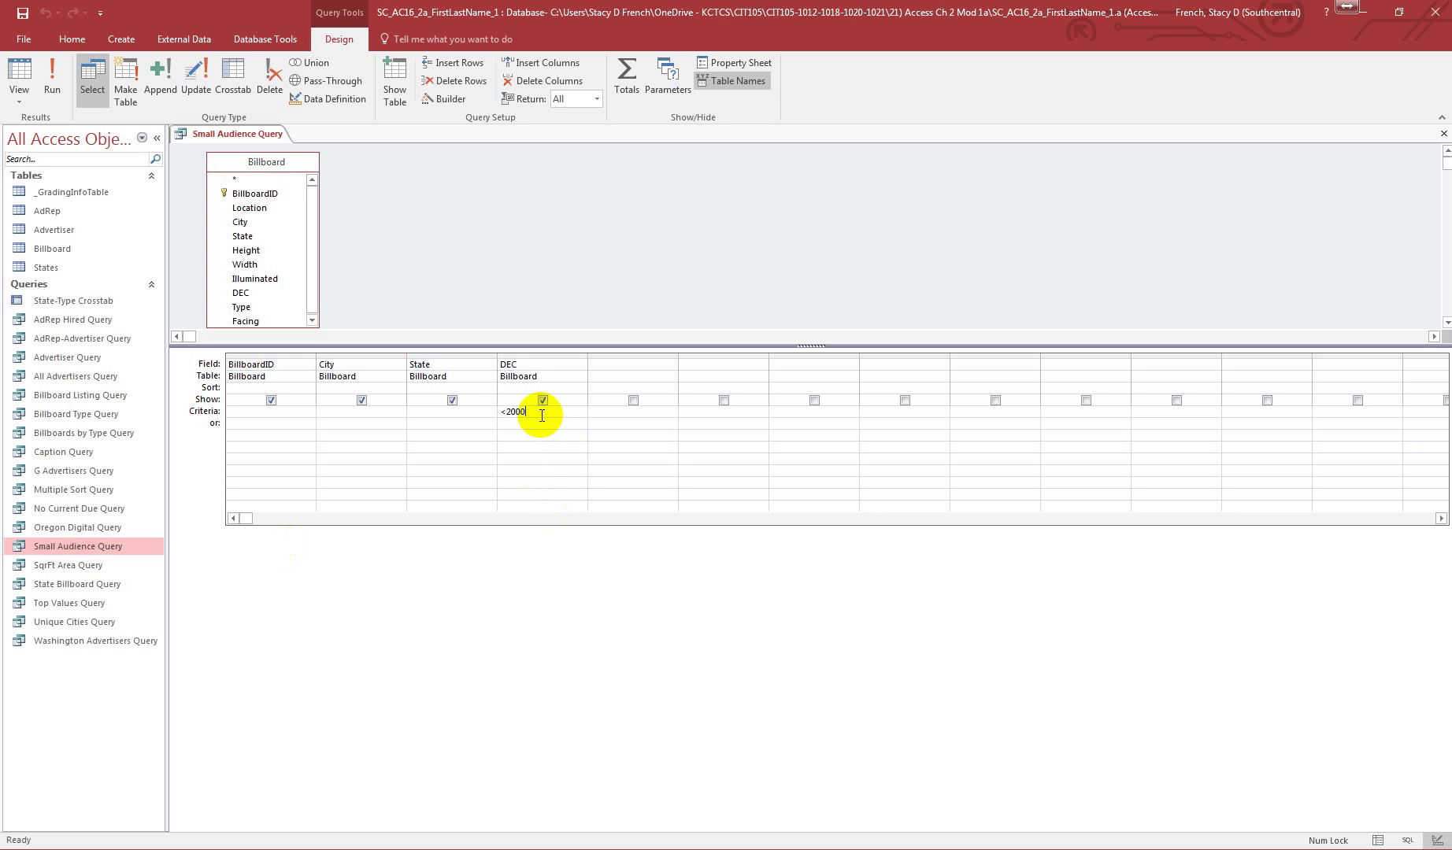
{"action": "key", "text": "Tab"}
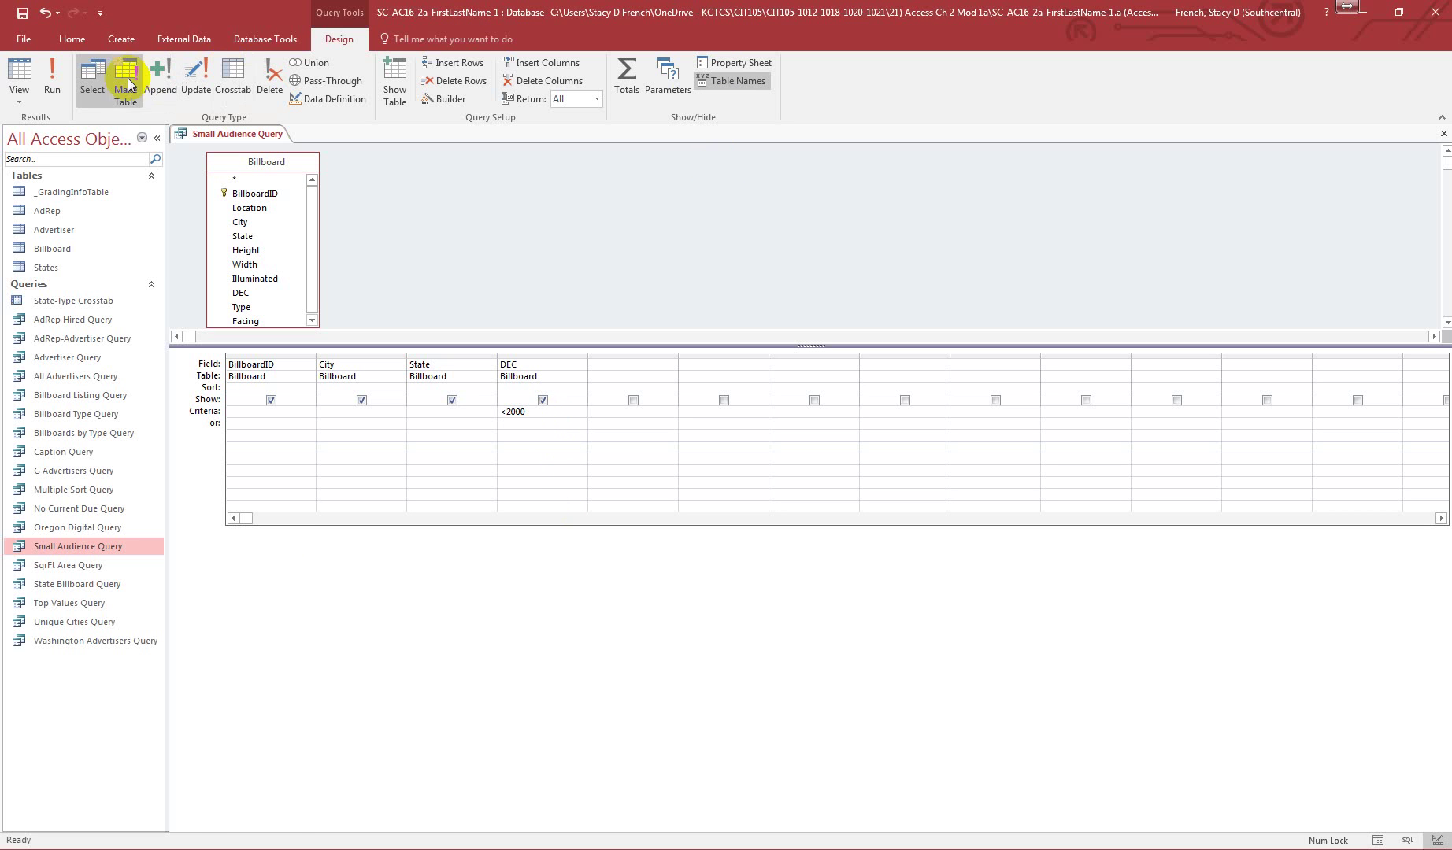
Run the Small Audience Query, then close it and save its design changes
{"action": "left_click", "coordinate": [58, 78]}
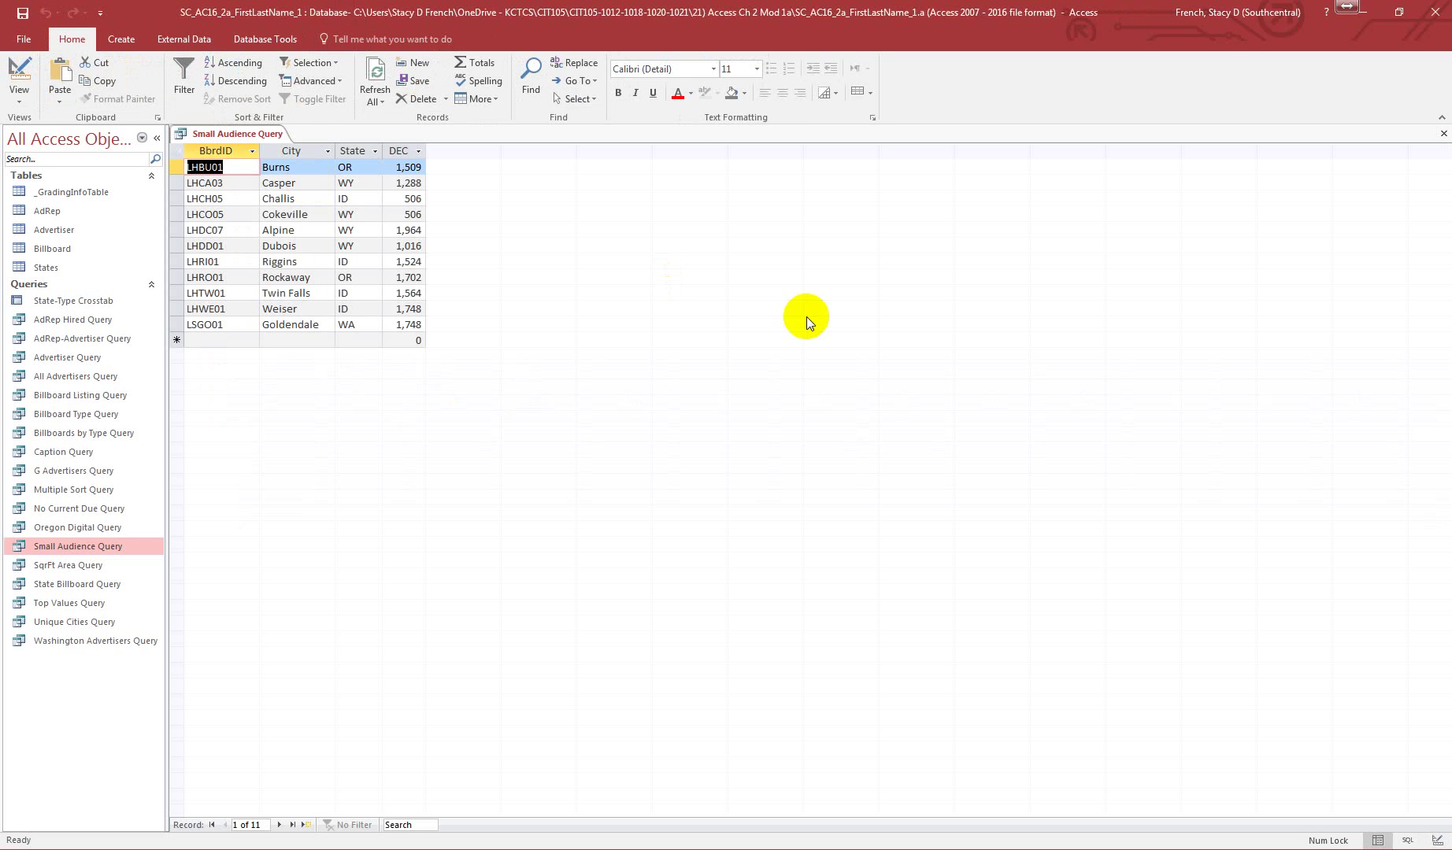
{"action": "left_click", "coordinate": [1443, 133]}
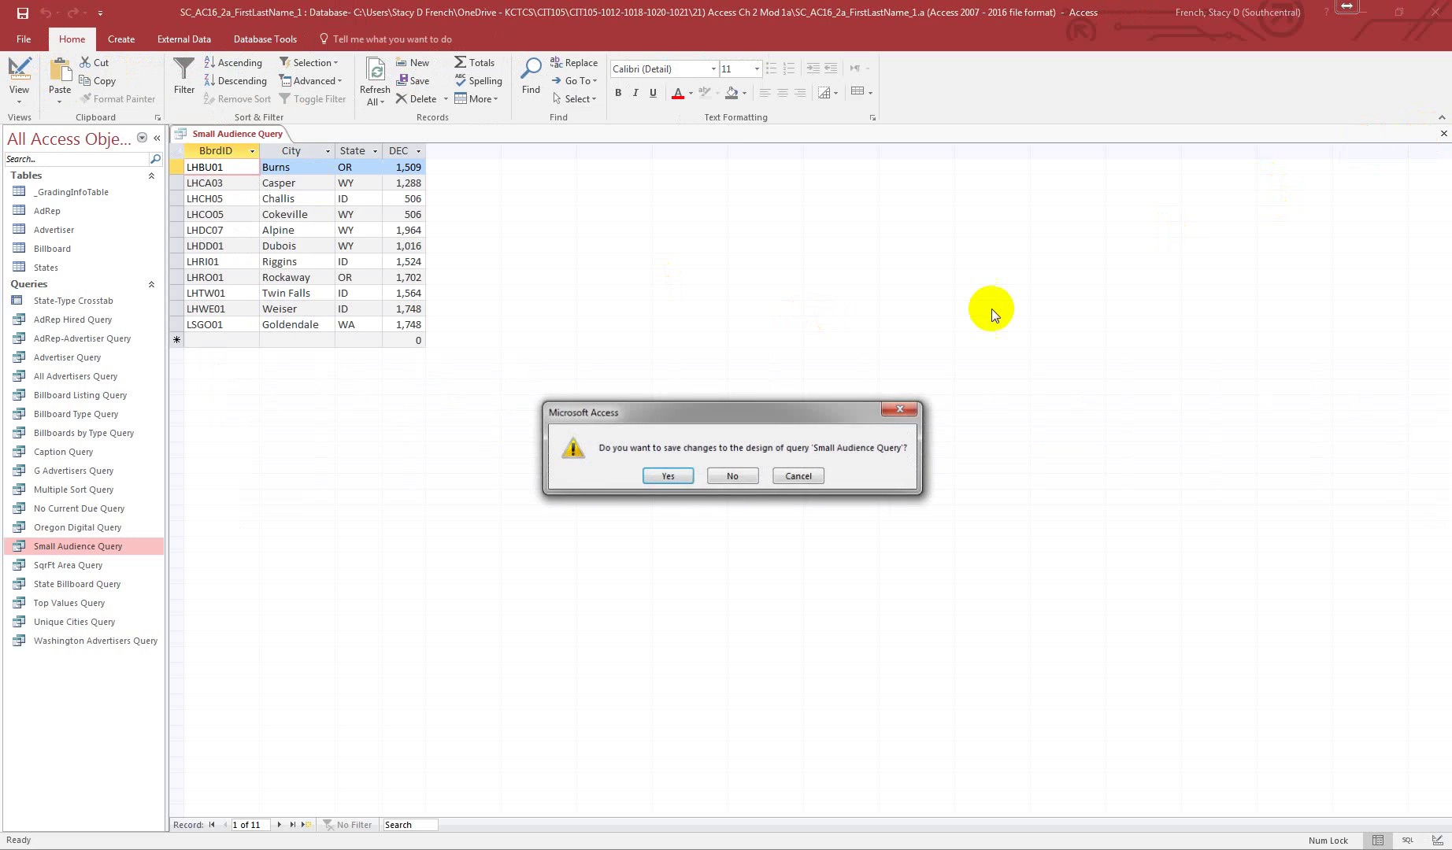
{"action": "left_click", "coordinate": [676, 475]}
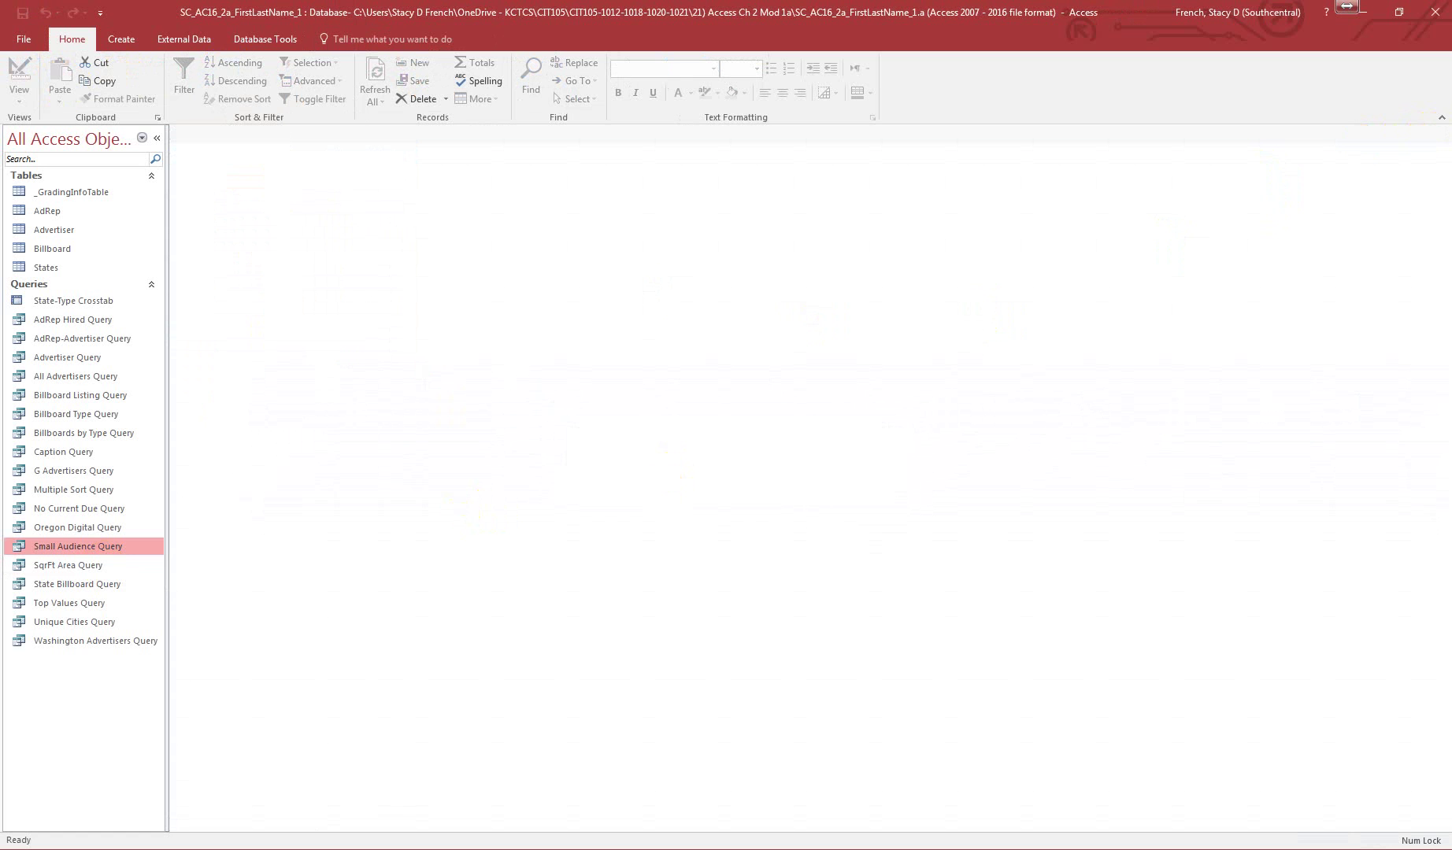
Open the Billboards by Type Query in Design View and enlarge the Billboard field list to show all its fields
{"action": "left_click", "coordinate": [97, 441]}
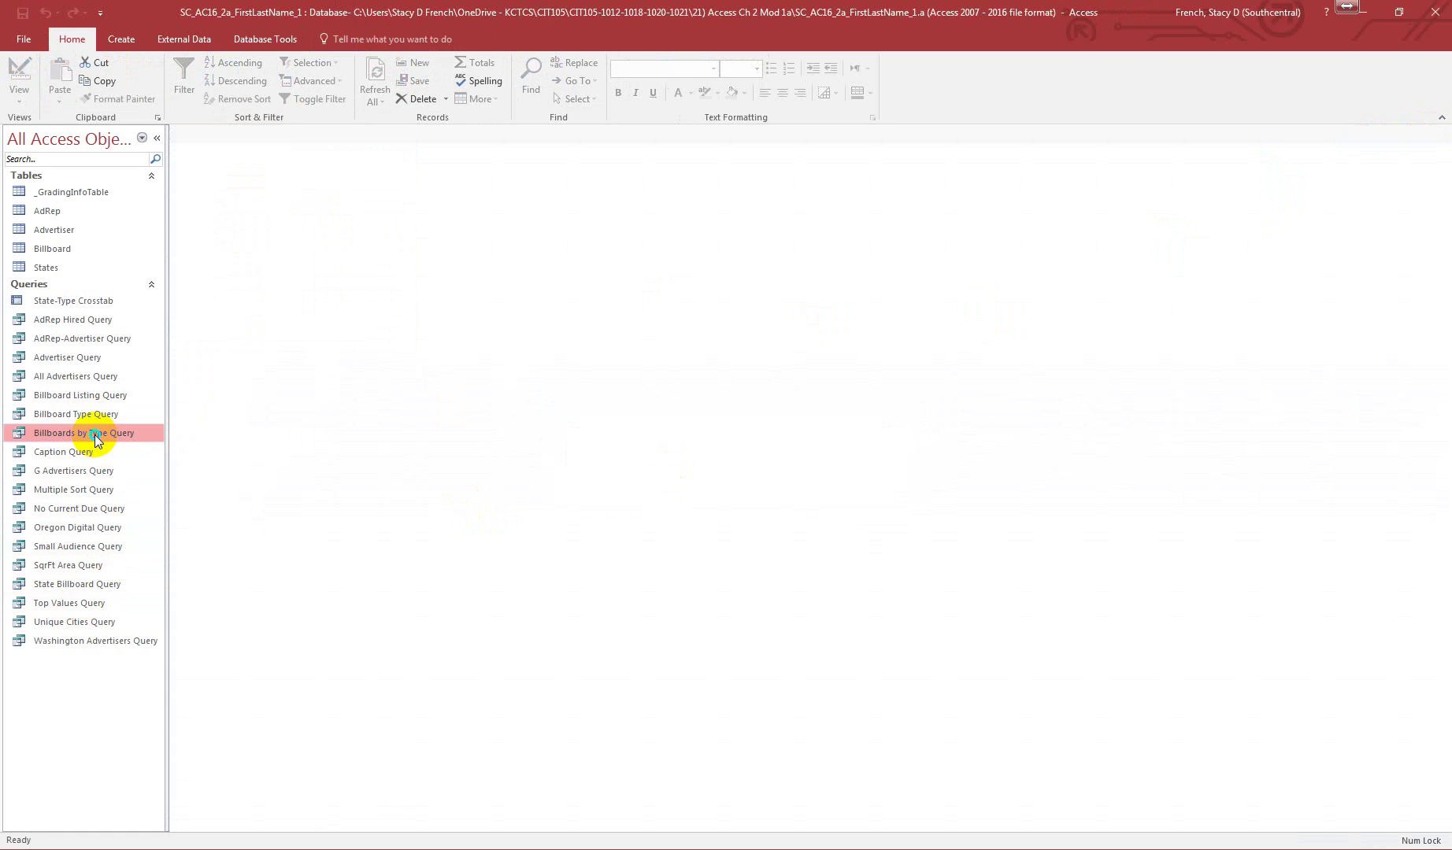
{"action": "right_click", "coordinate": [96, 440]}
{"action": "left_click", "coordinate": [155, 461]}
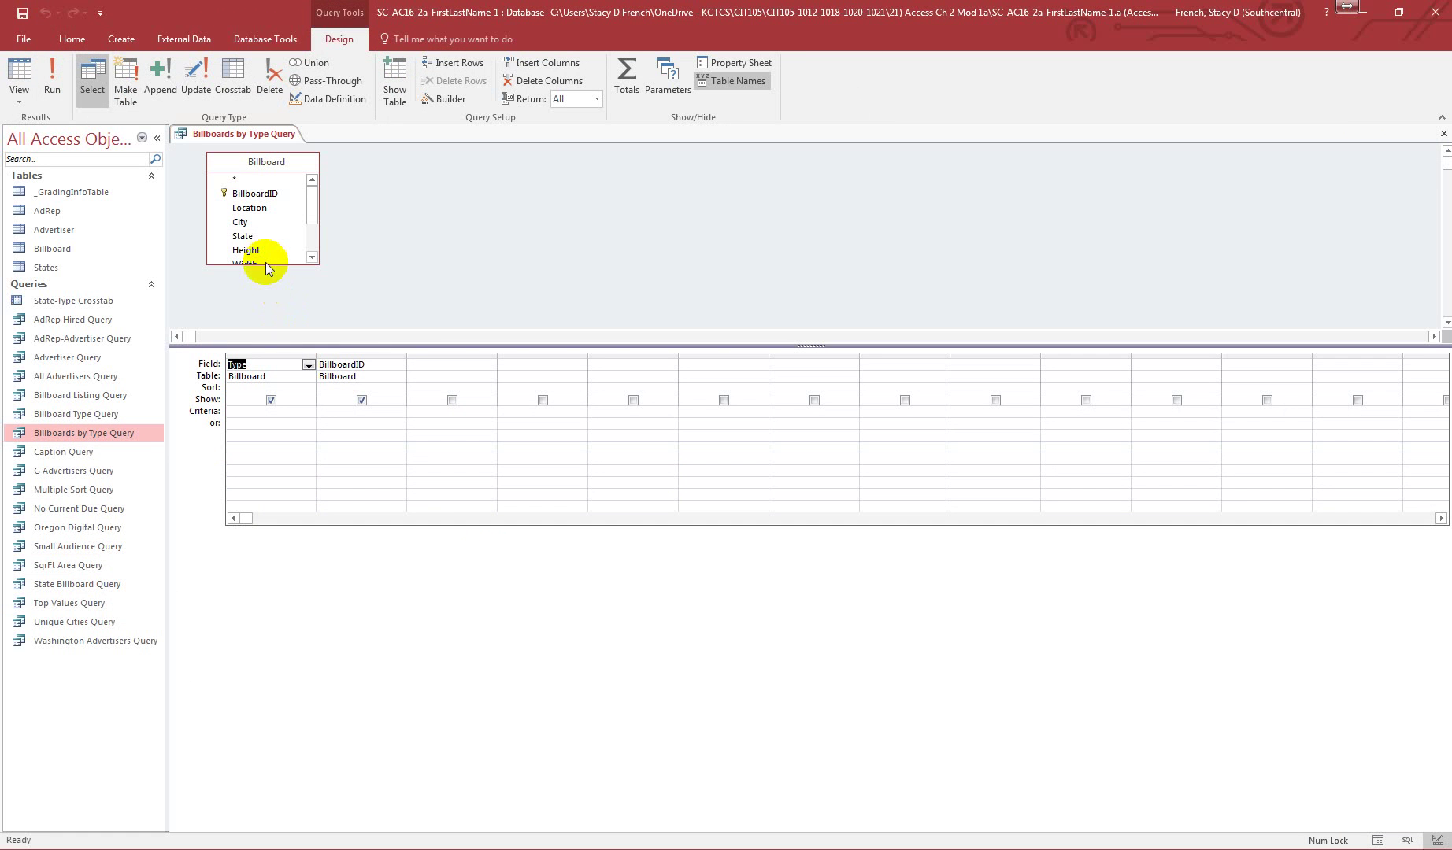
{"action": "left_click_drag", "start_coordinate": [279, 264], "coordinate": [283, 328]}
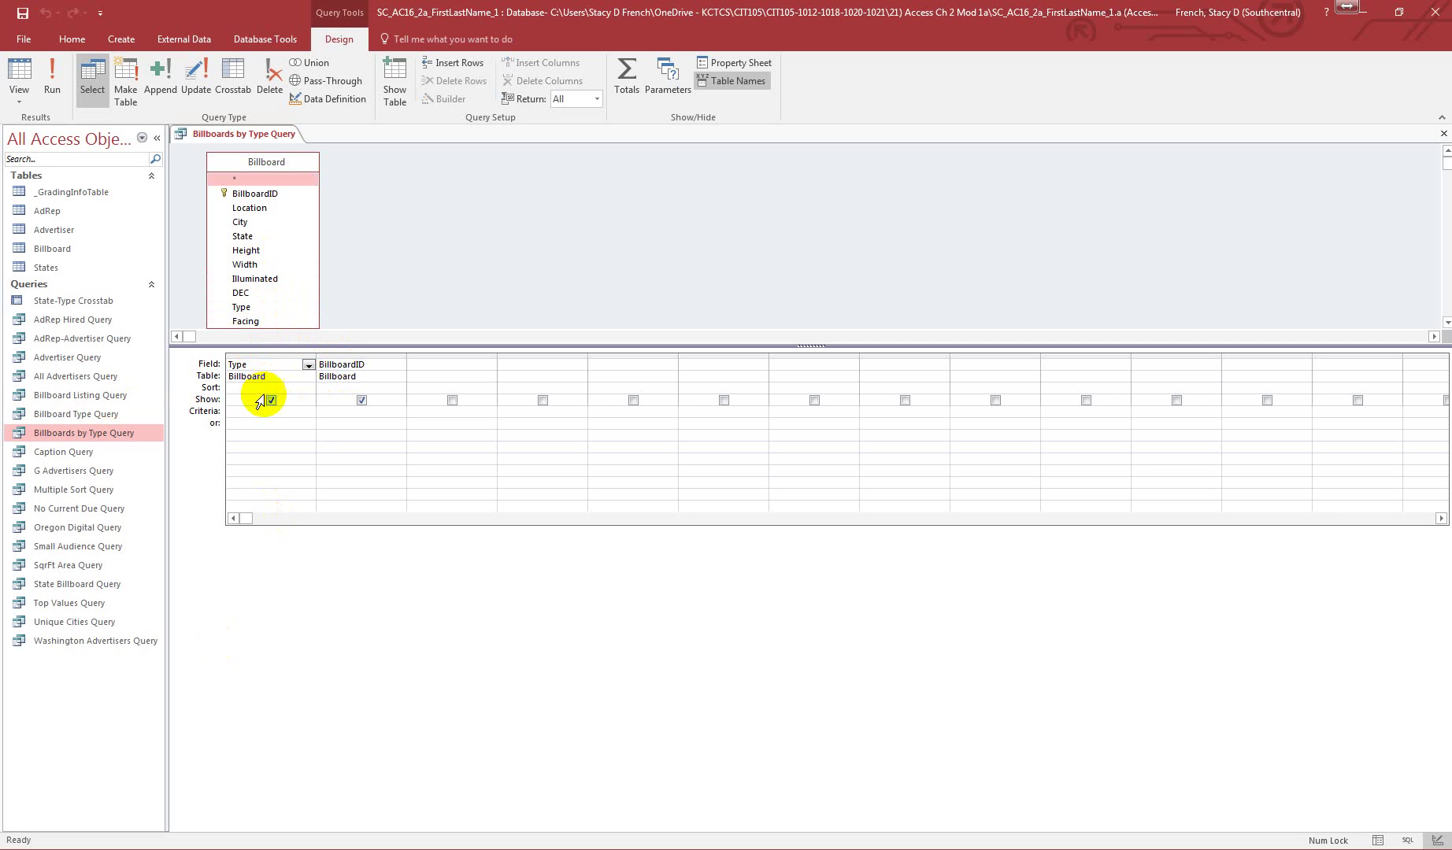
Add totals to the Billboards by Type Query, keeping Type as Group By and setting BillboardID to Count
{"action": "left_click", "coordinate": [633, 80]}
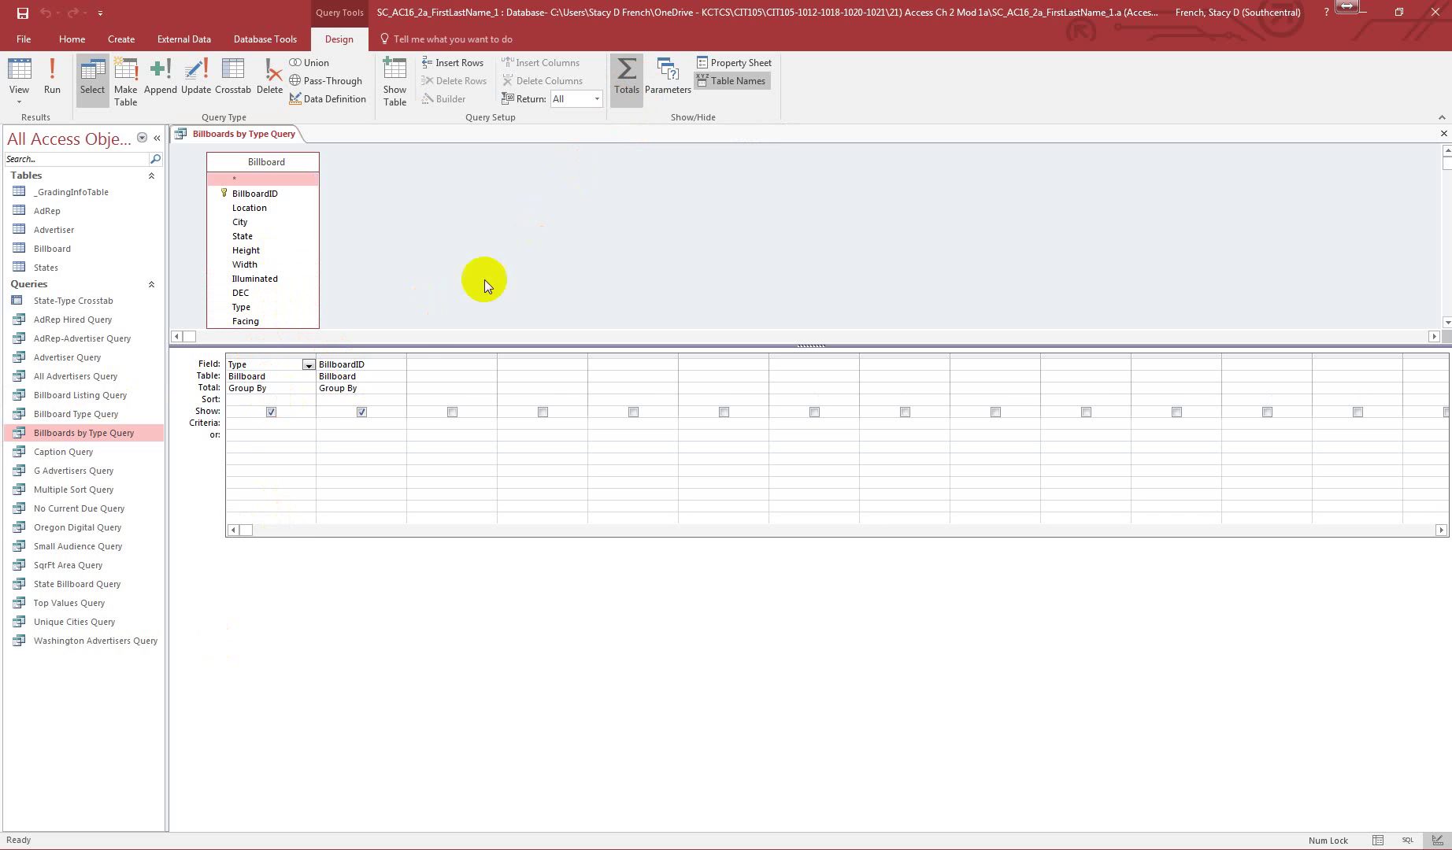
{"action": "left_click", "coordinate": [312, 388]}
{"action": "left_click", "coordinate": [308, 389]}
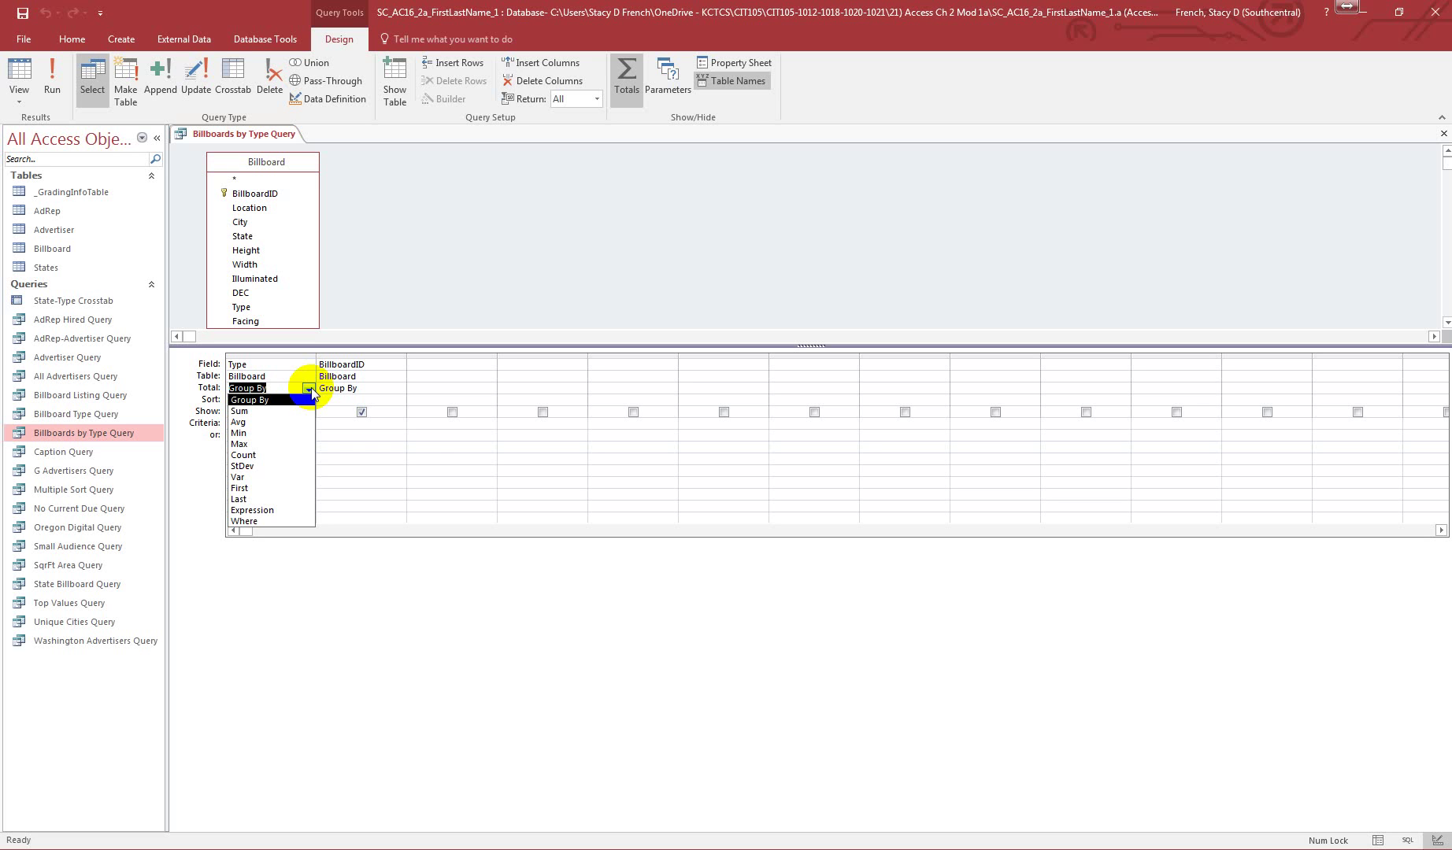
{"action": "left_click", "coordinate": [447, 599]}
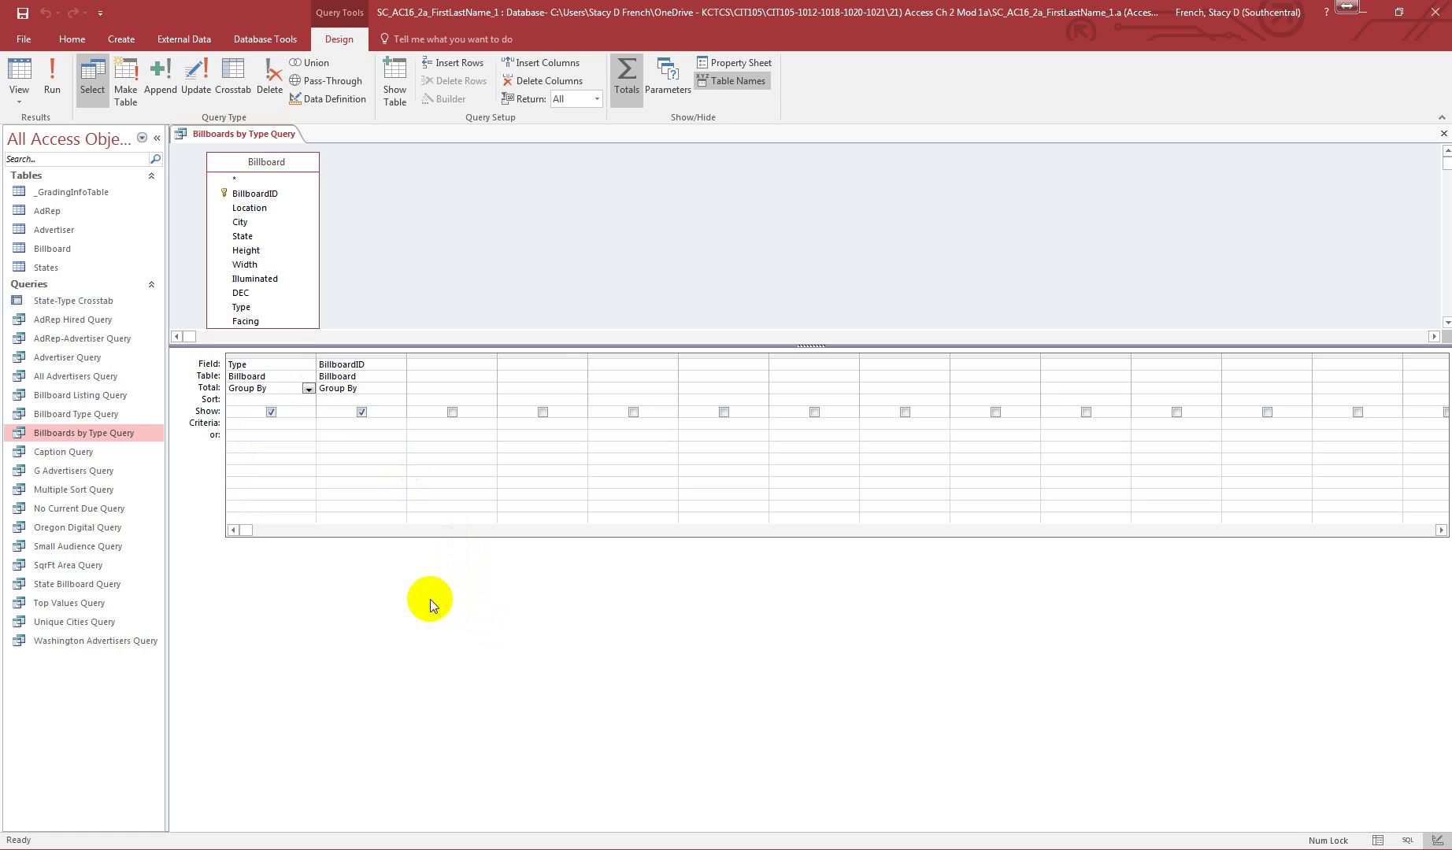
{"action": "left_click", "coordinate": [399, 388]}
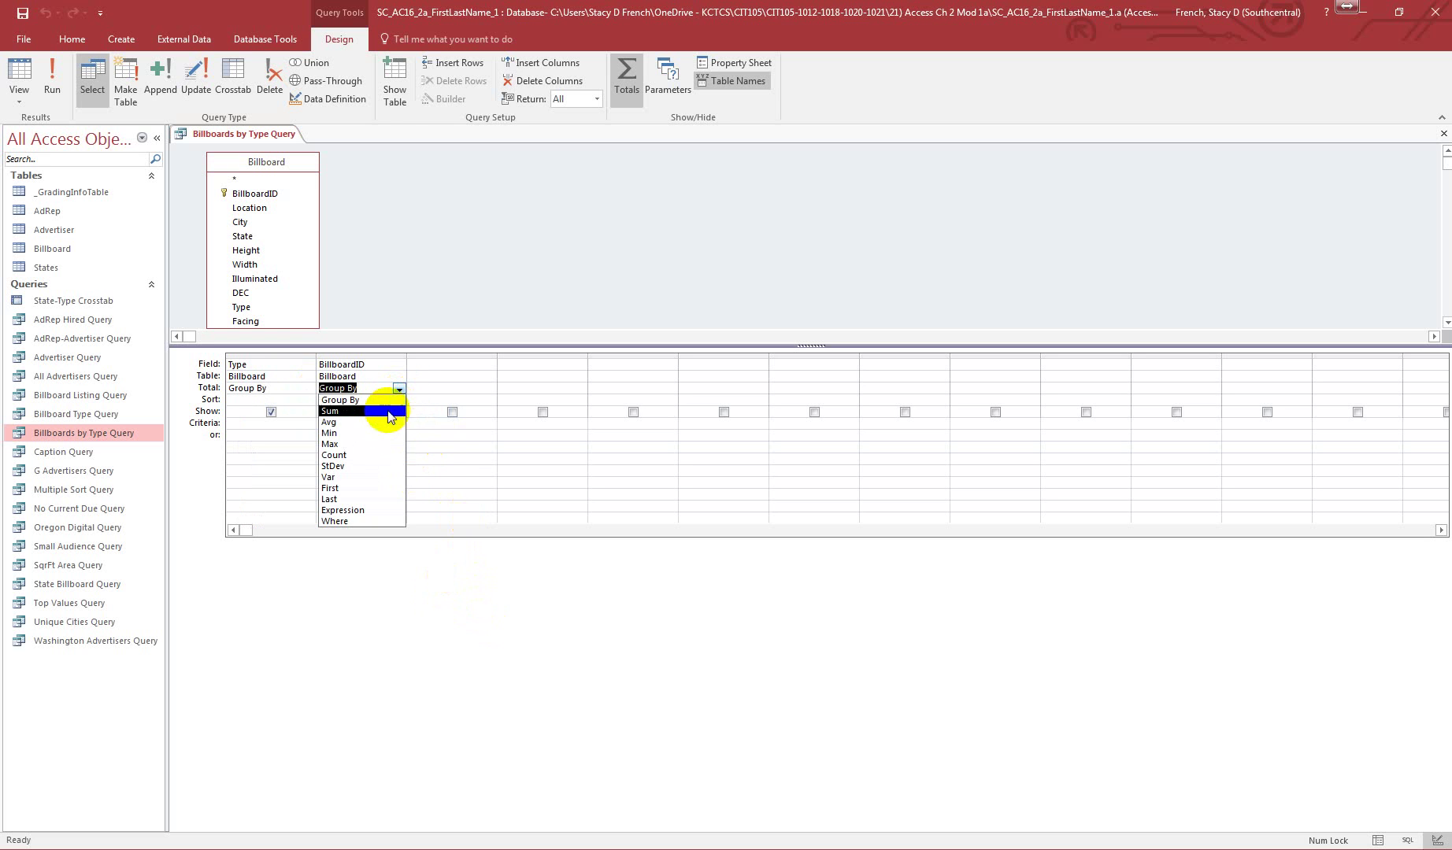
{"action": "left_click", "coordinate": [385, 455]}
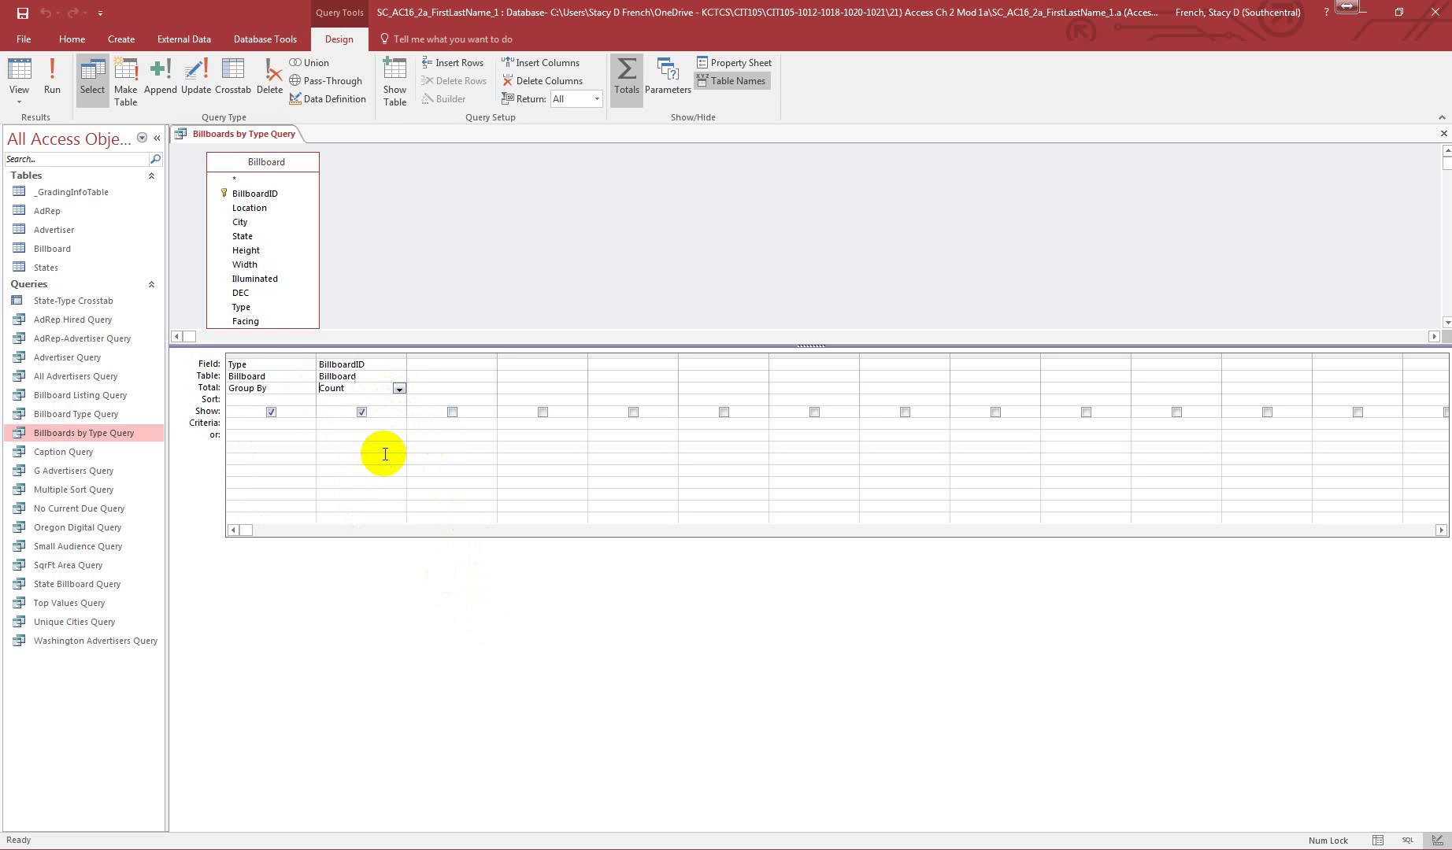
{"action": "left_click", "coordinate": [477, 620]}
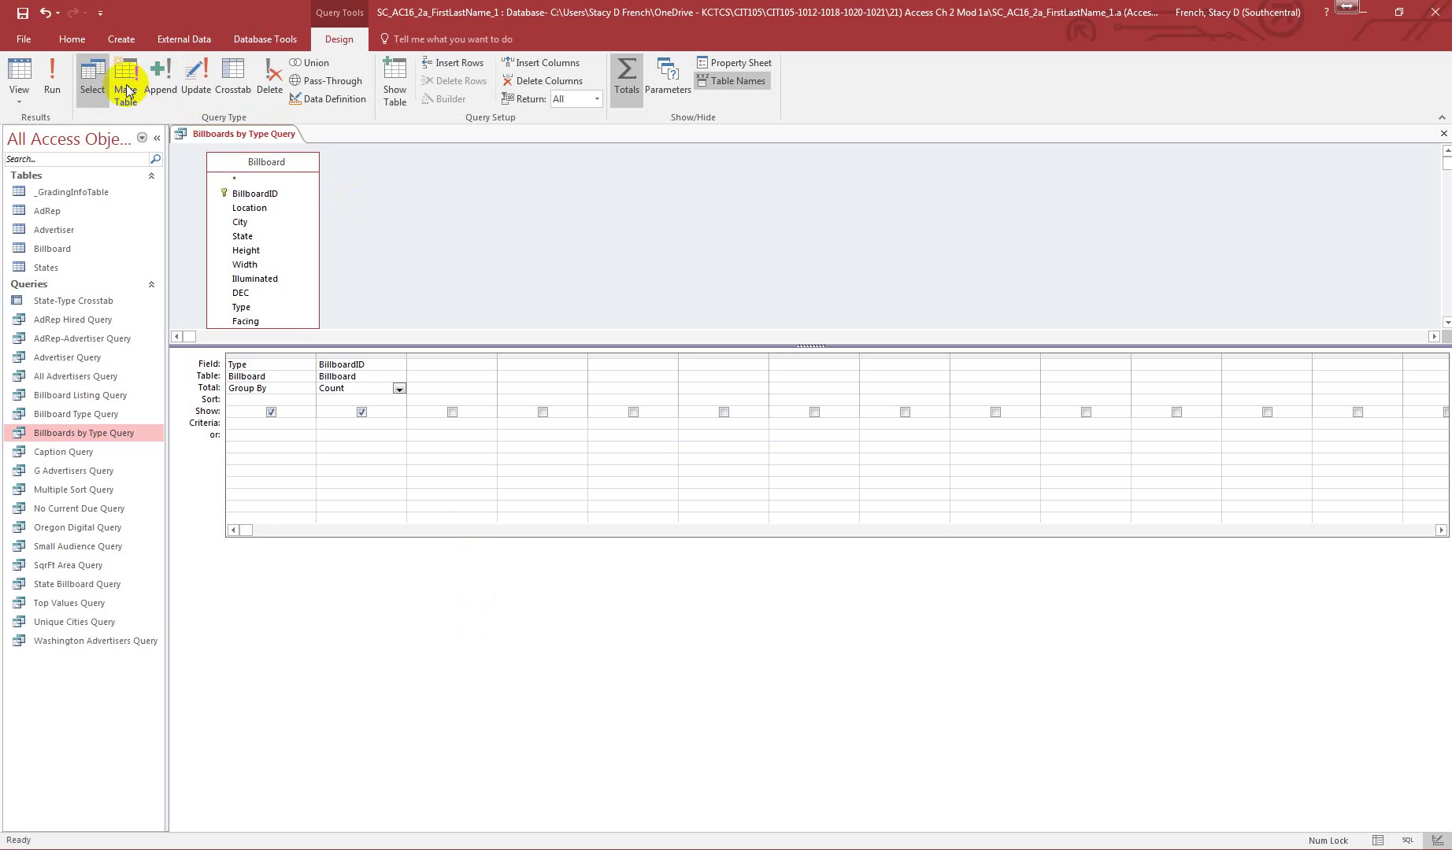
Run the Billboards by Type Query, then close it and save its design changes
{"action": "left_click", "coordinate": [52, 78]}
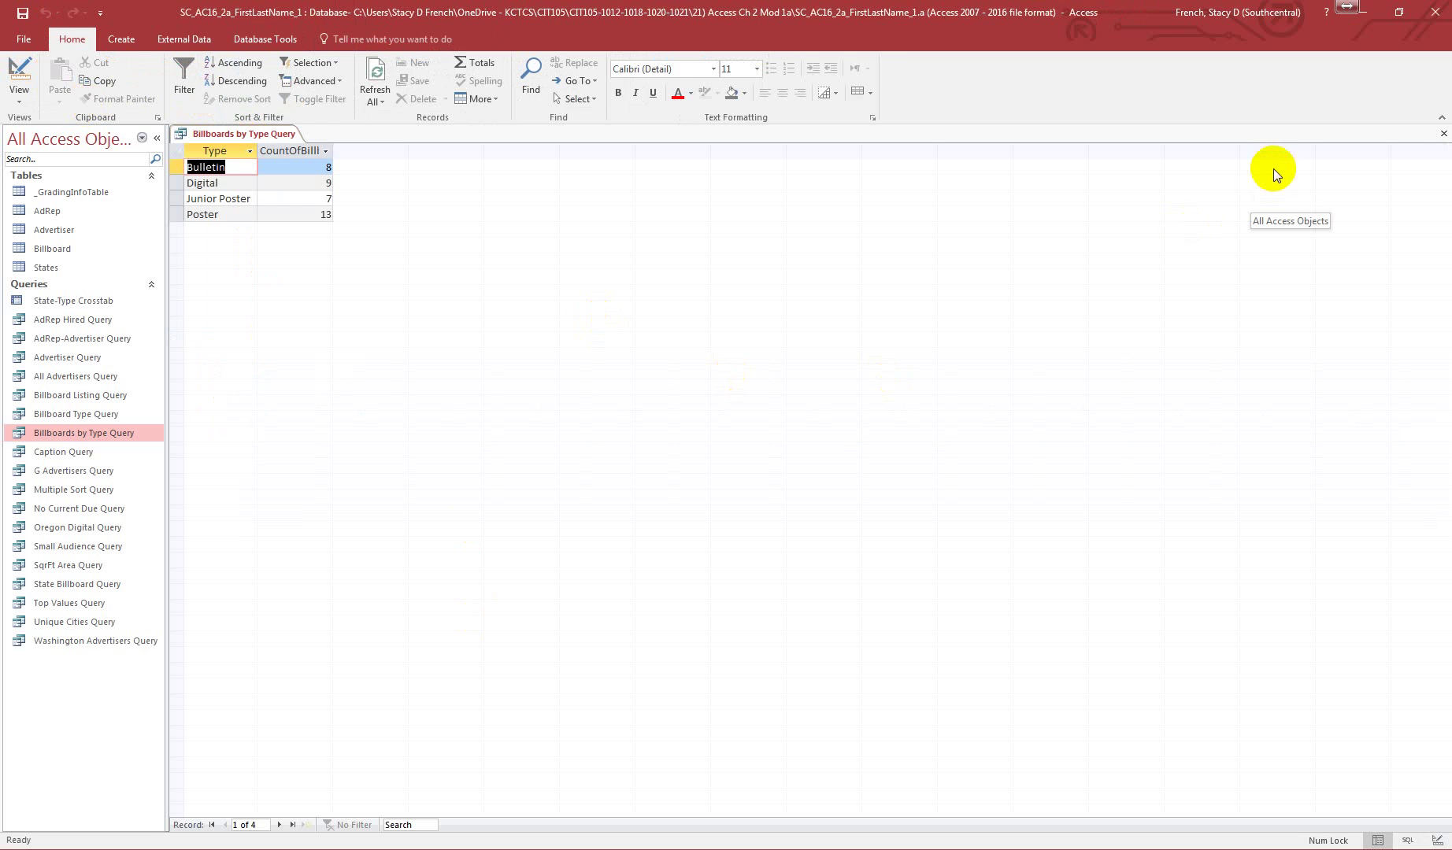
{"action": "left_click", "coordinate": [1443, 134]}
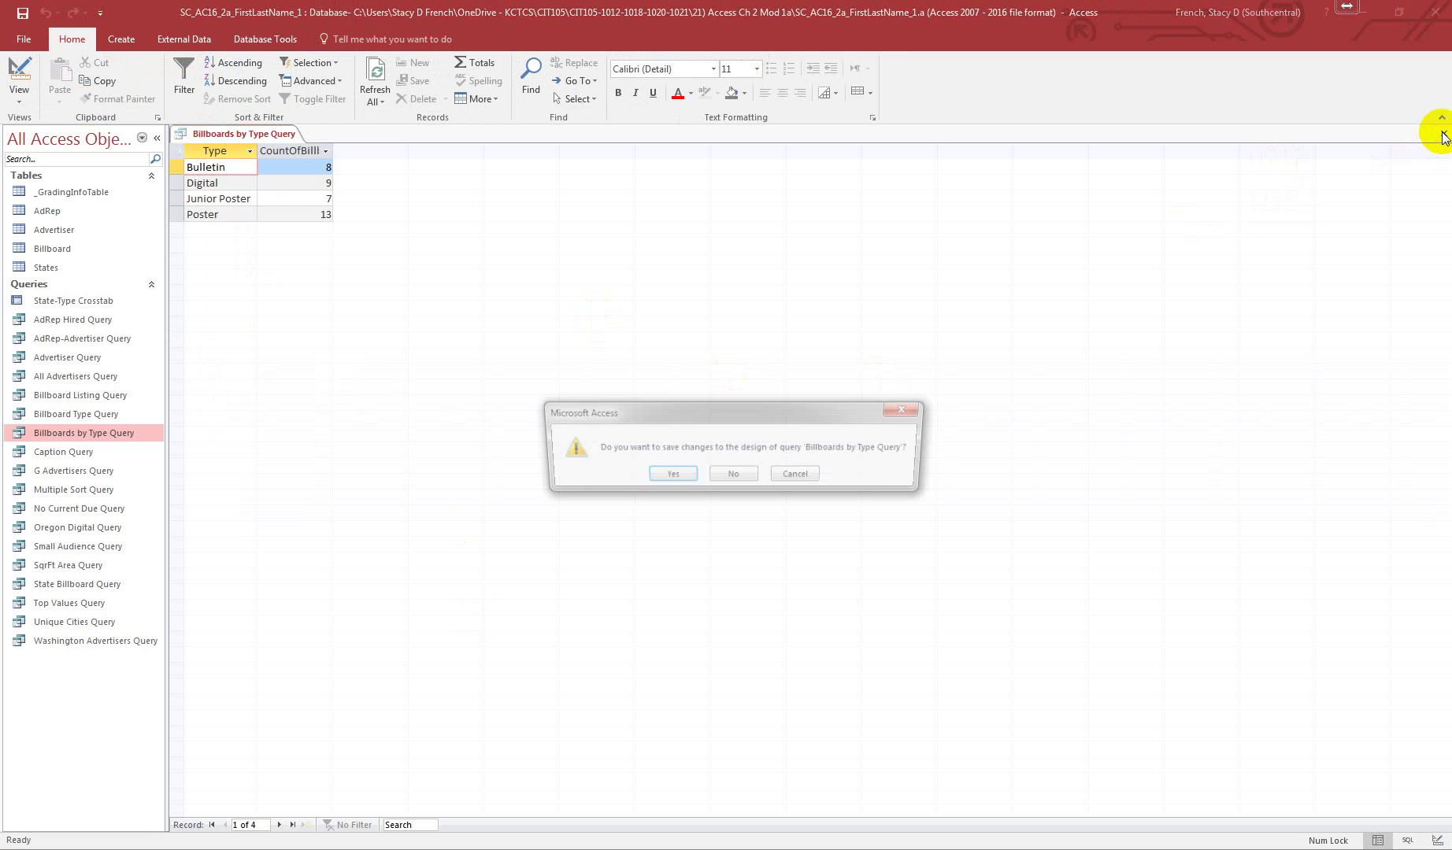
{"action": "left_click", "coordinate": [674, 474]}
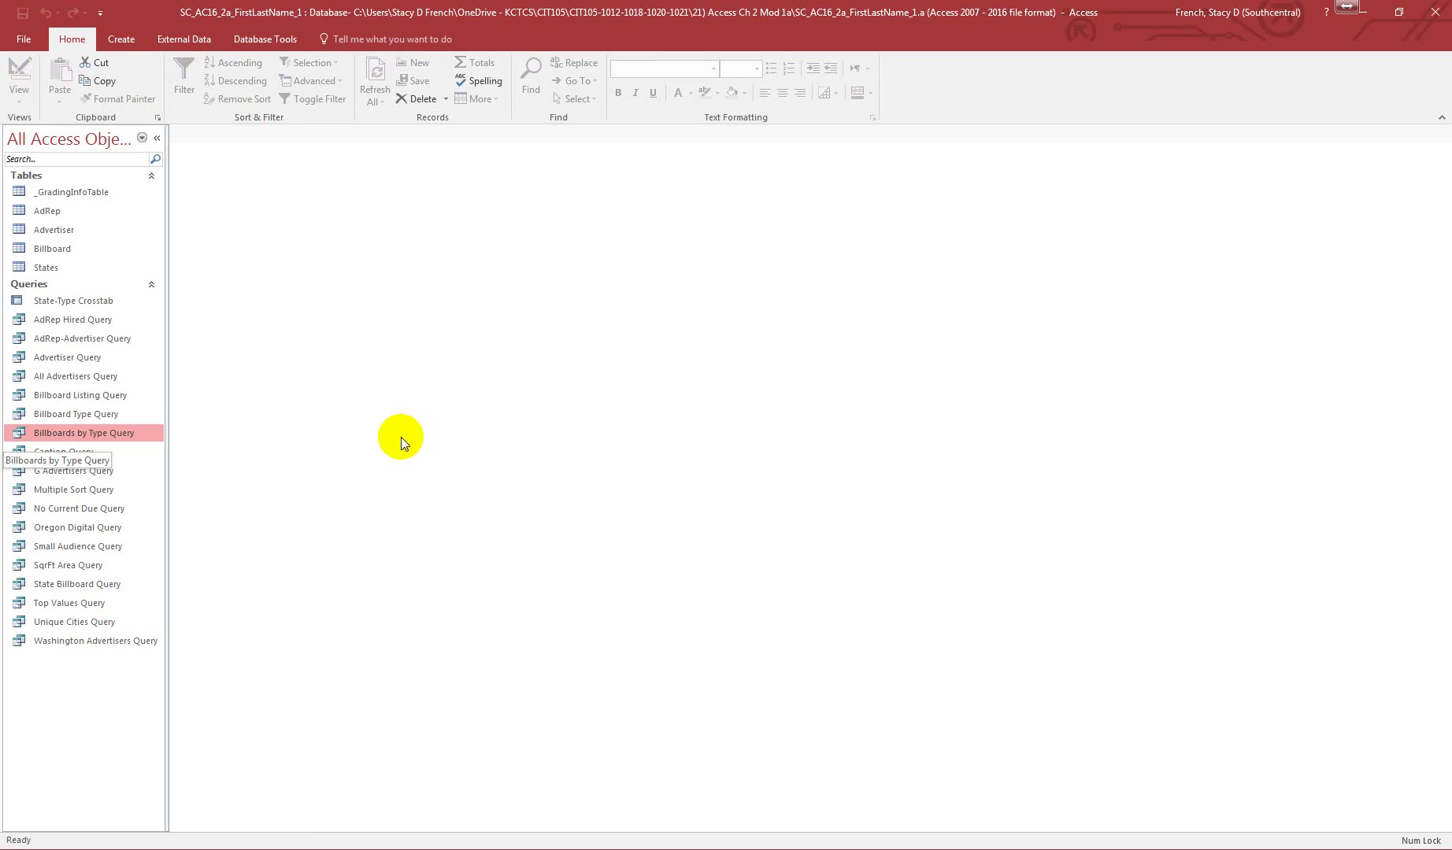
Open the G Advertisers Query in Design View and enlarge the Advertiser field list to show all its fields
{"action": "left_click", "coordinate": [75, 472]}
{"action": "right_click", "coordinate": [75, 473]}
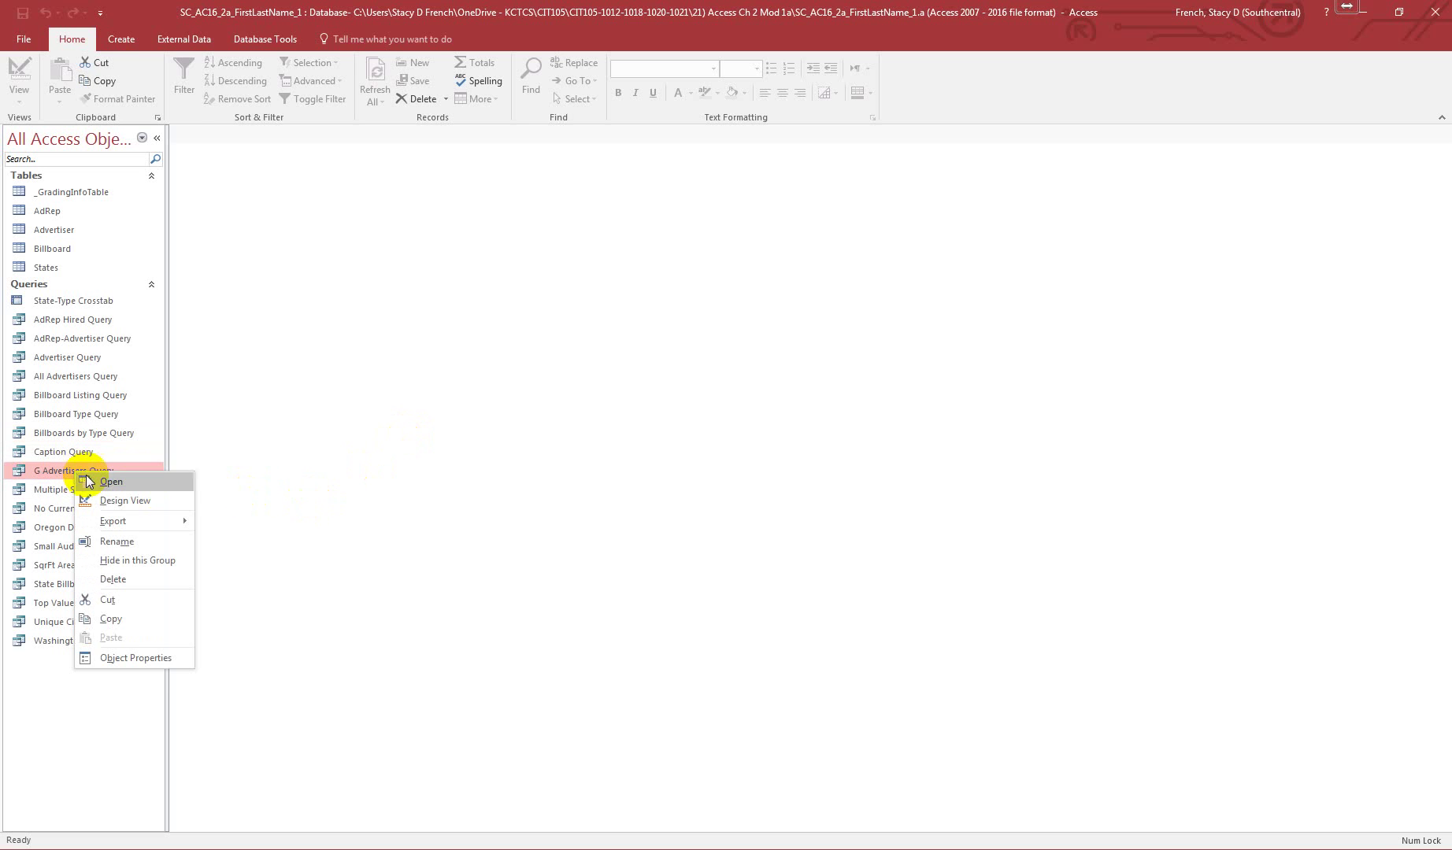
{"action": "left_click", "coordinate": [130, 492]}
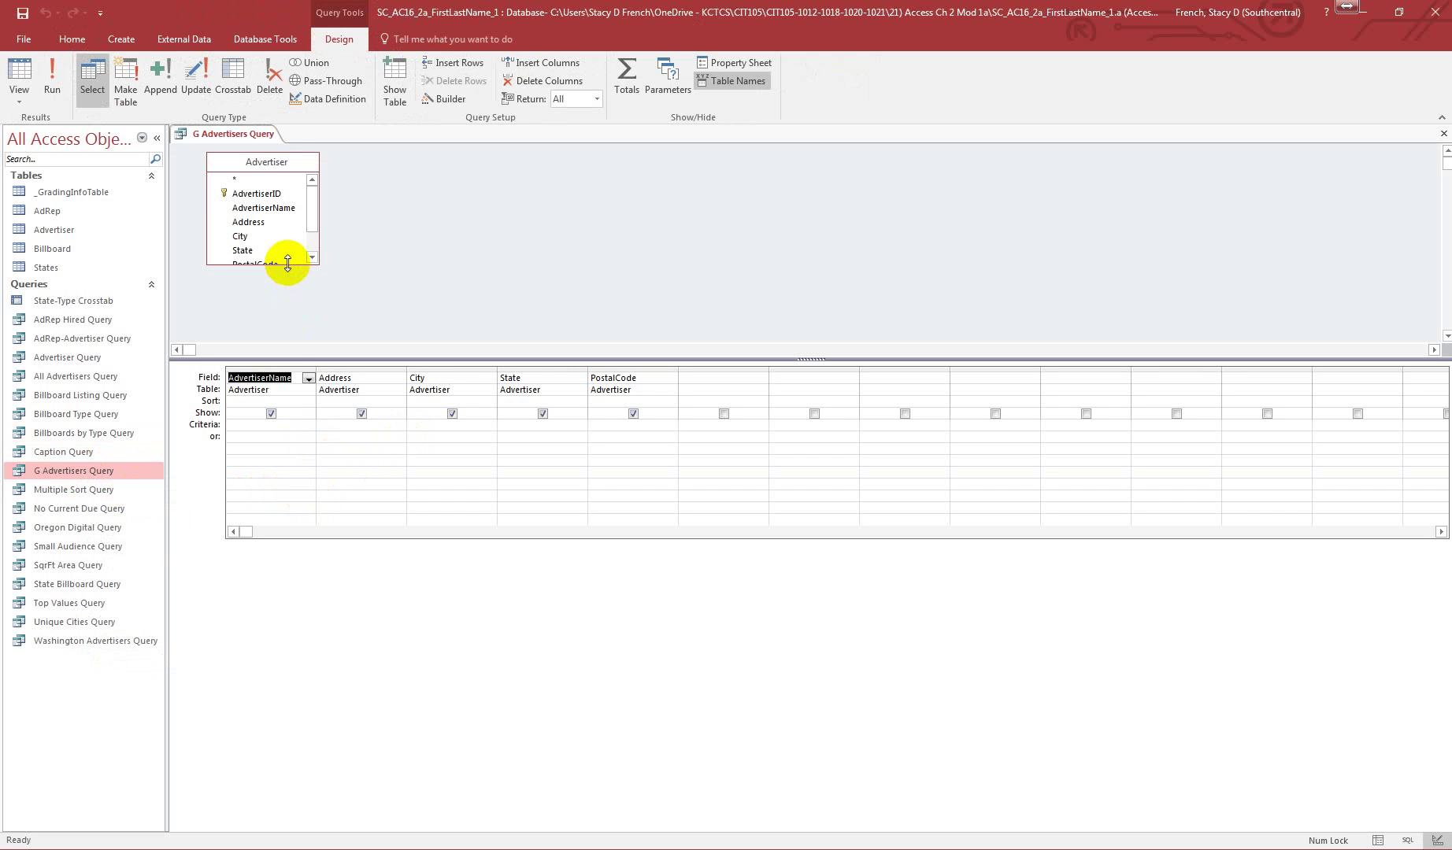
{"action": "left_click_drag", "start_coordinate": [285, 265], "coordinate": [291, 334]}
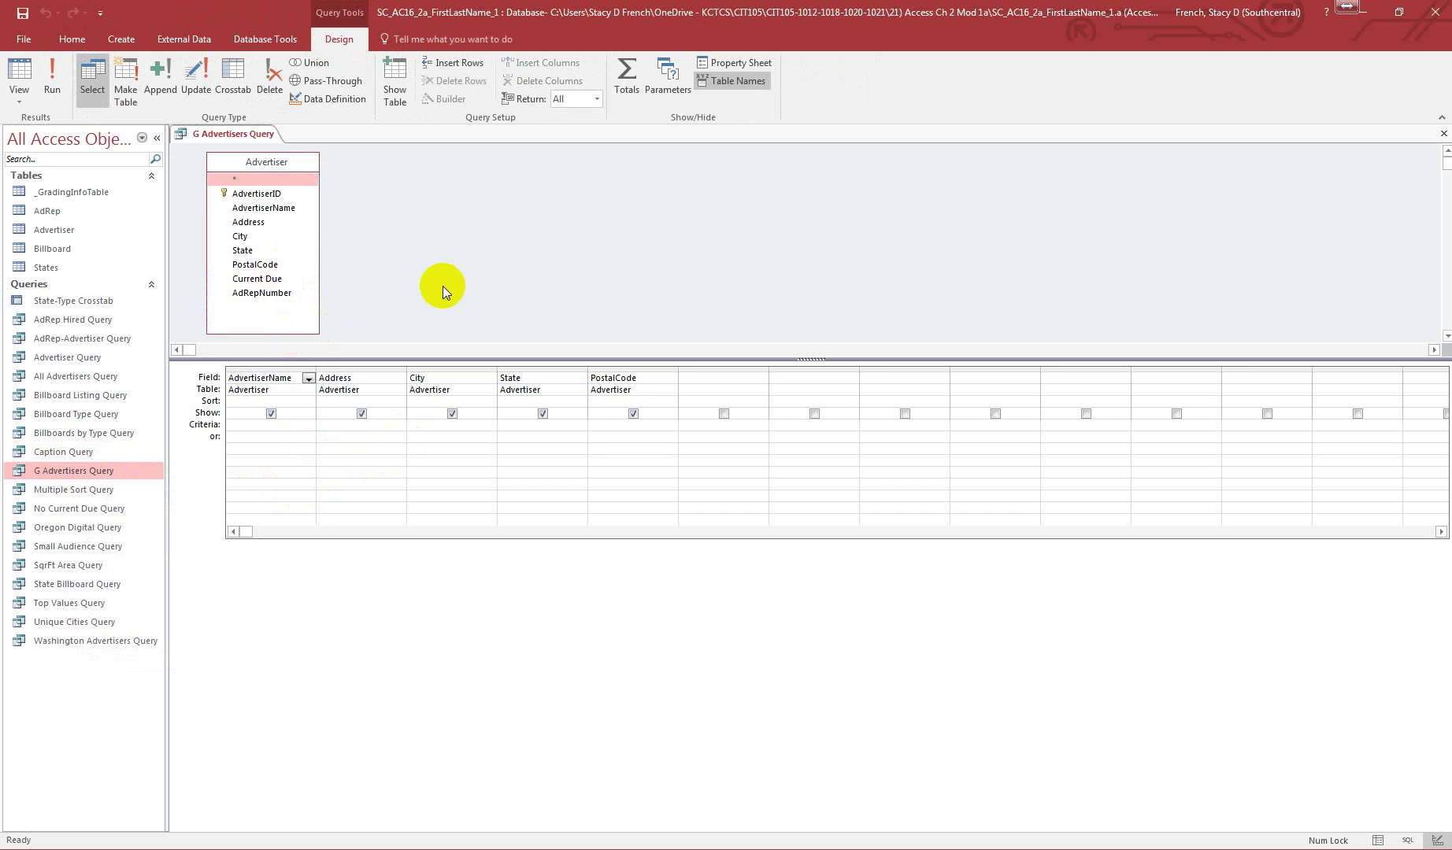
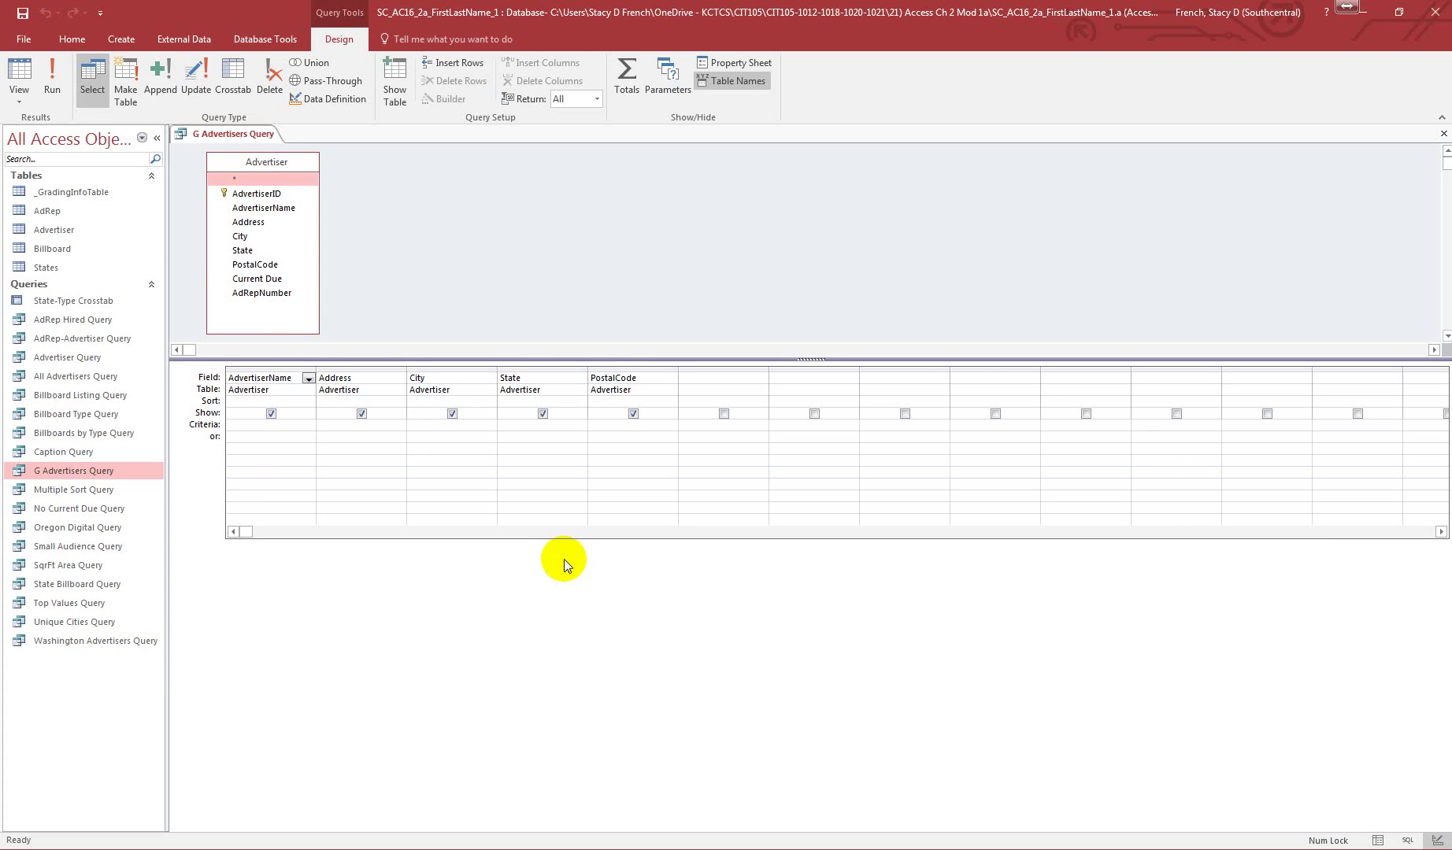
Enter the wildcard criterion G* for AdvertiserName in the G Advertisers Query
{"action": "left_click", "coordinate": [265, 427]}
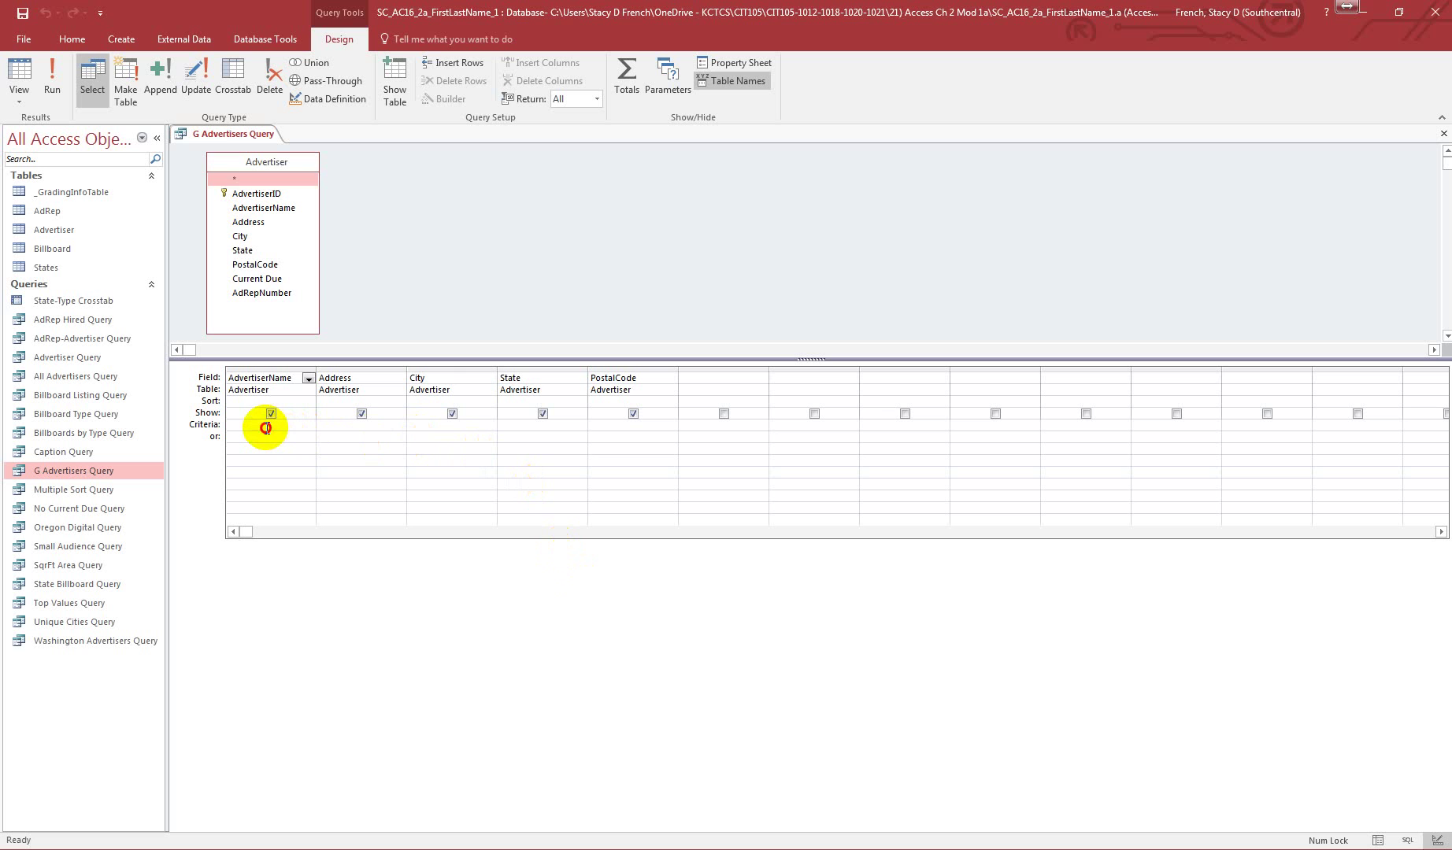
{"action": "type", "text": "G"}
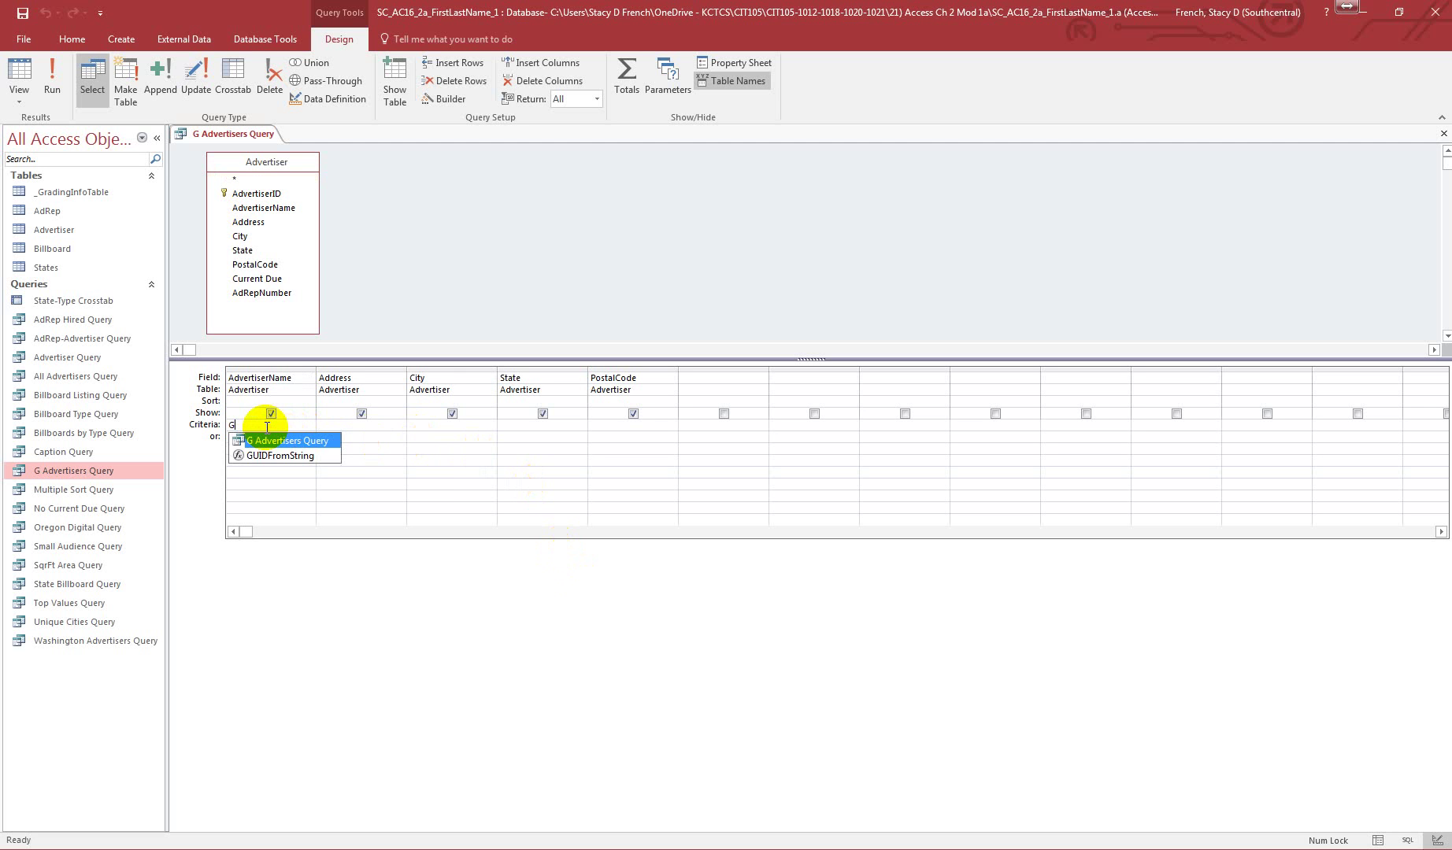
{"action": "type", "text": "*"}
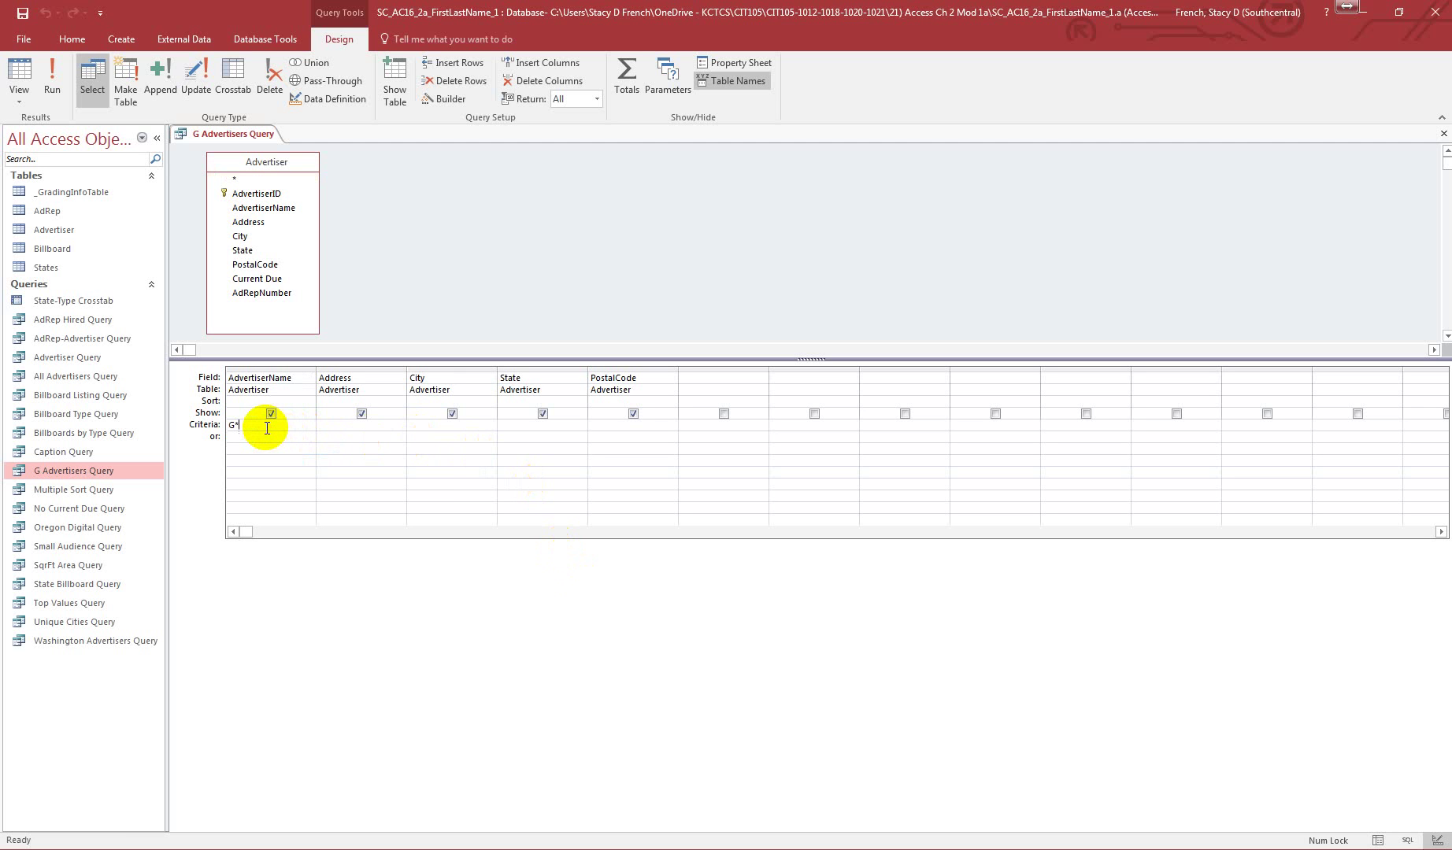
{"action": "key", "text": "Tab"}
Run the G Advertisers Query, then close it and save its design changes
{"action": "left_click", "coordinate": [52, 79]}
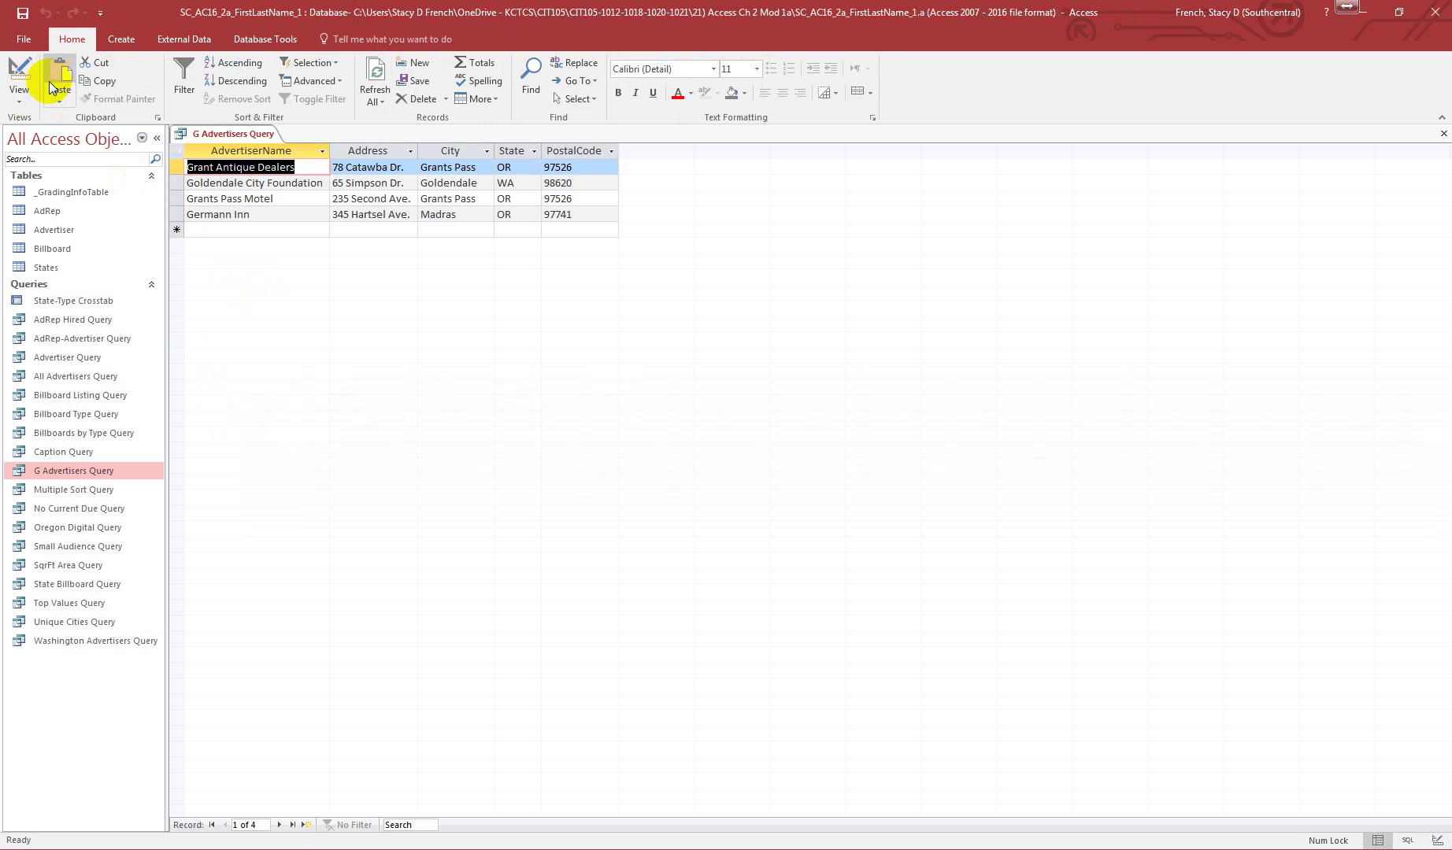
{"action": "left_click", "coordinate": [1443, 133]}
{"action": "left_click", "coordinate": [664, 477]}
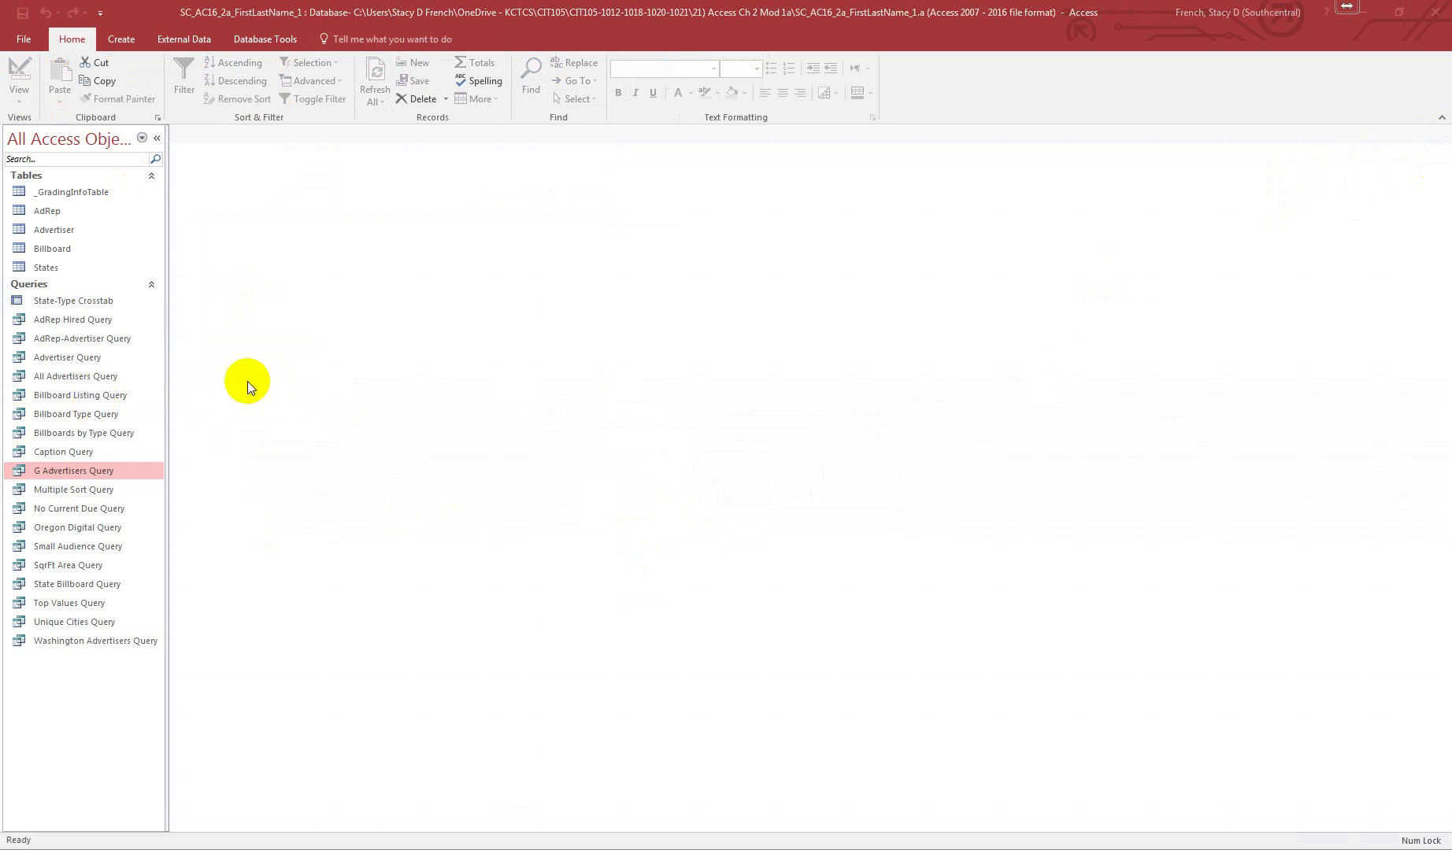
Start a Report Wizard report based on the All Advertisers Query and include its LastName, AdvertiserName and Current Due fields
{"action": "left_click", "coordinate": [72, 381]}
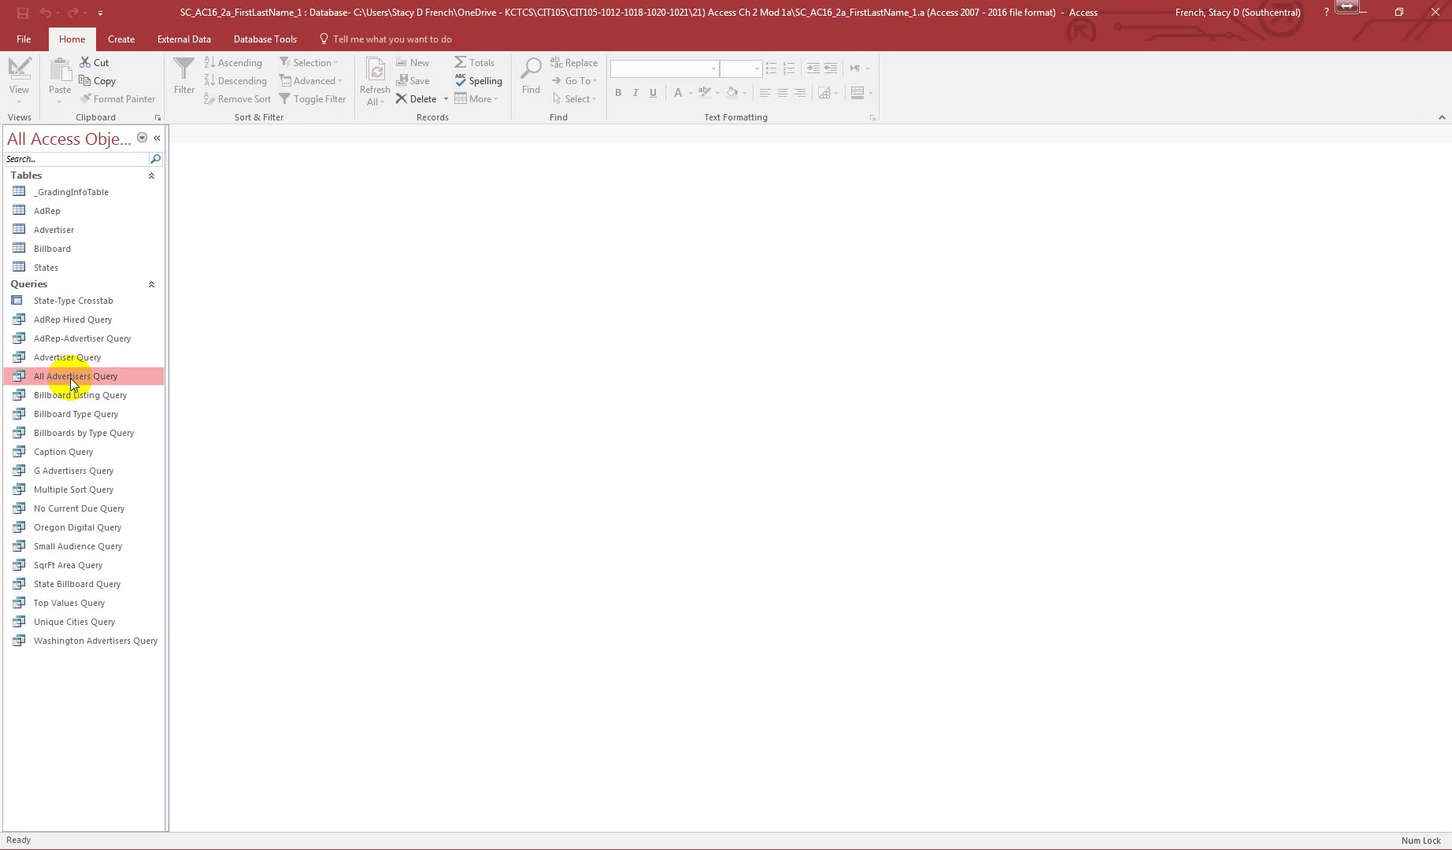
{"action": "left_click", "coordinate": [121, 39]}
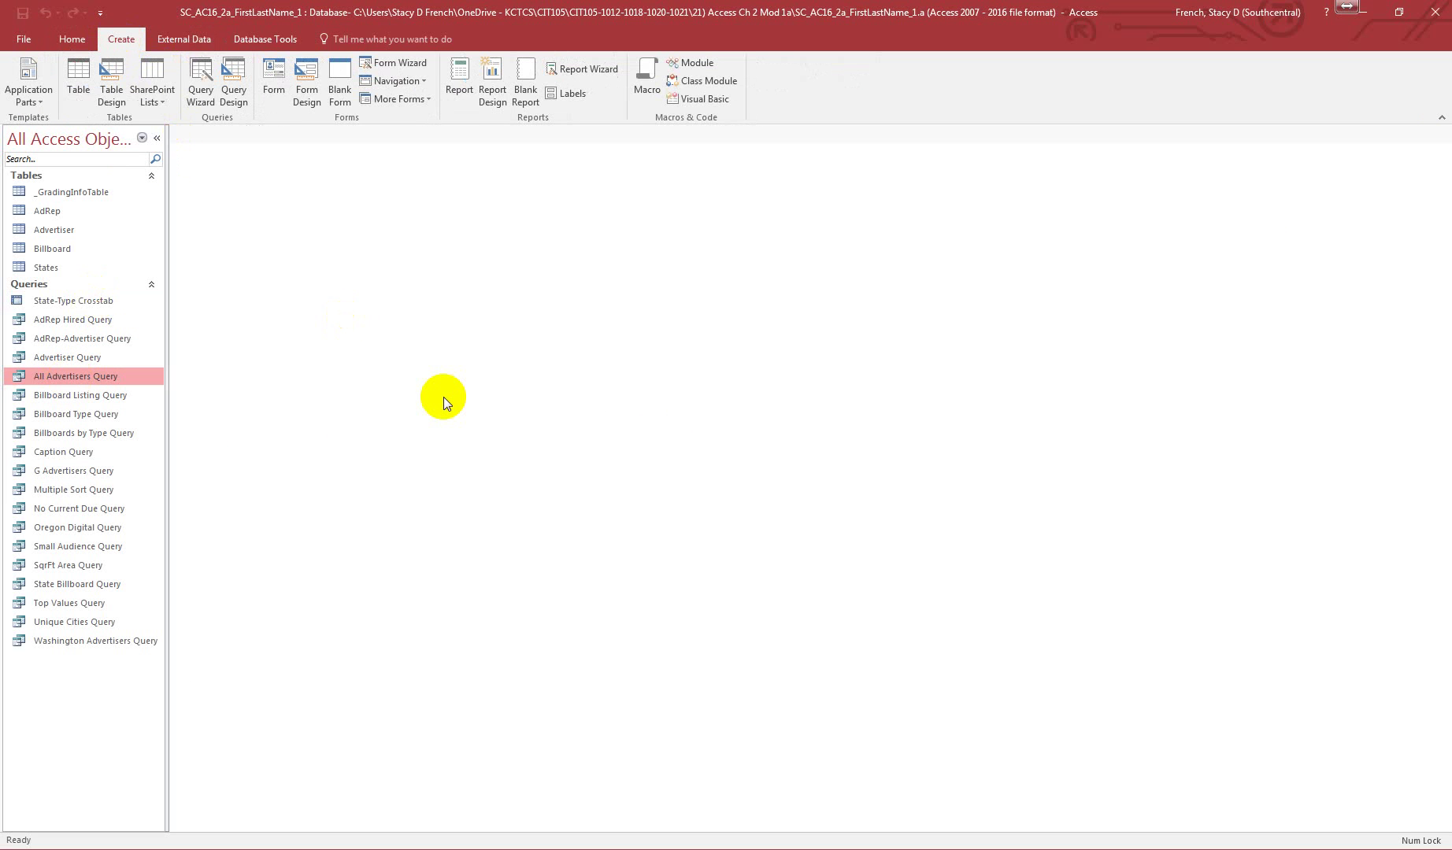
{"action": "left_click", "coordinate": [585, 70]}
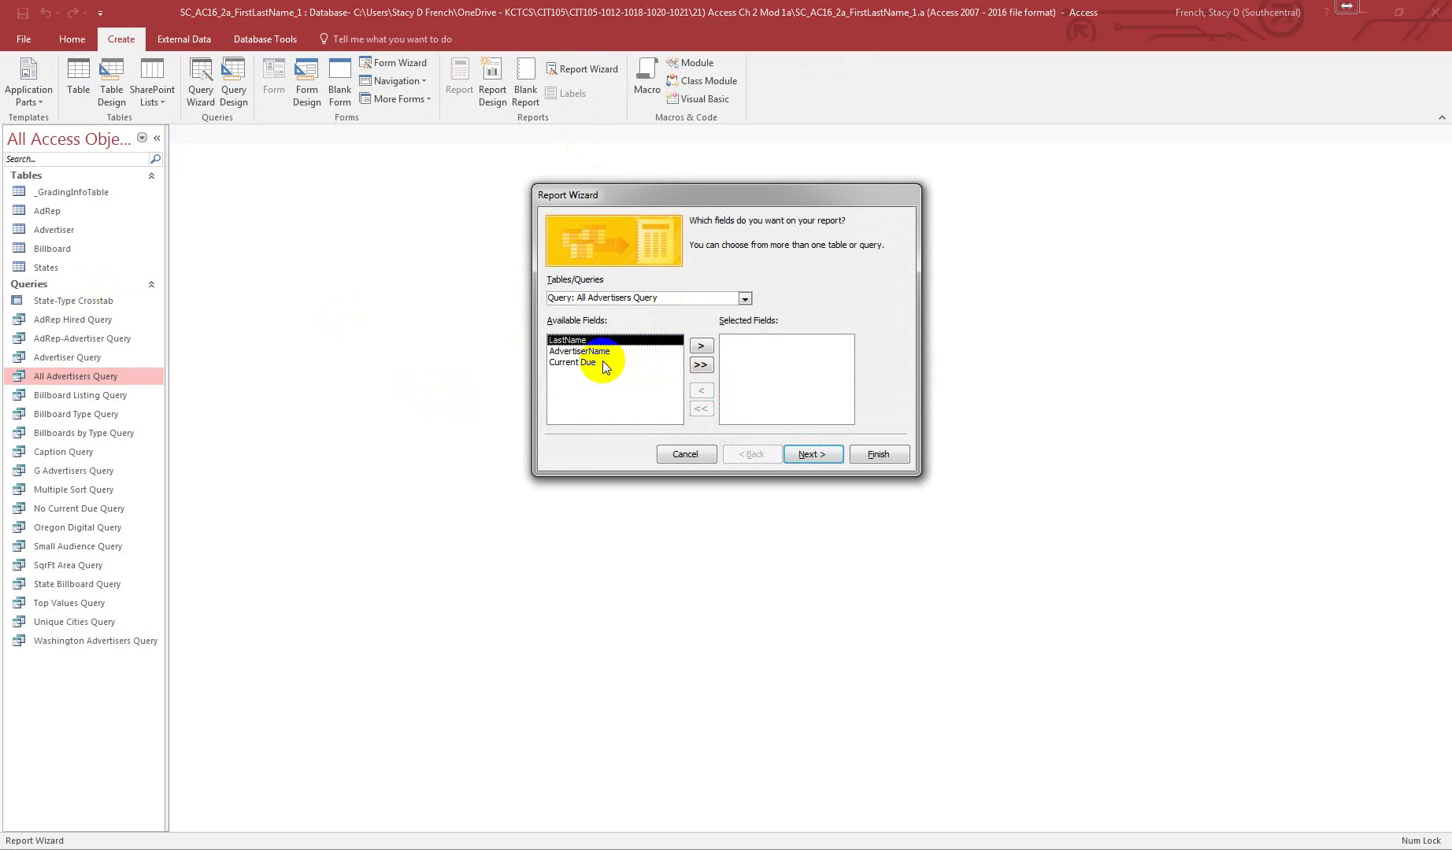
{"action": "left_click", "coordinate": [707, 367]}
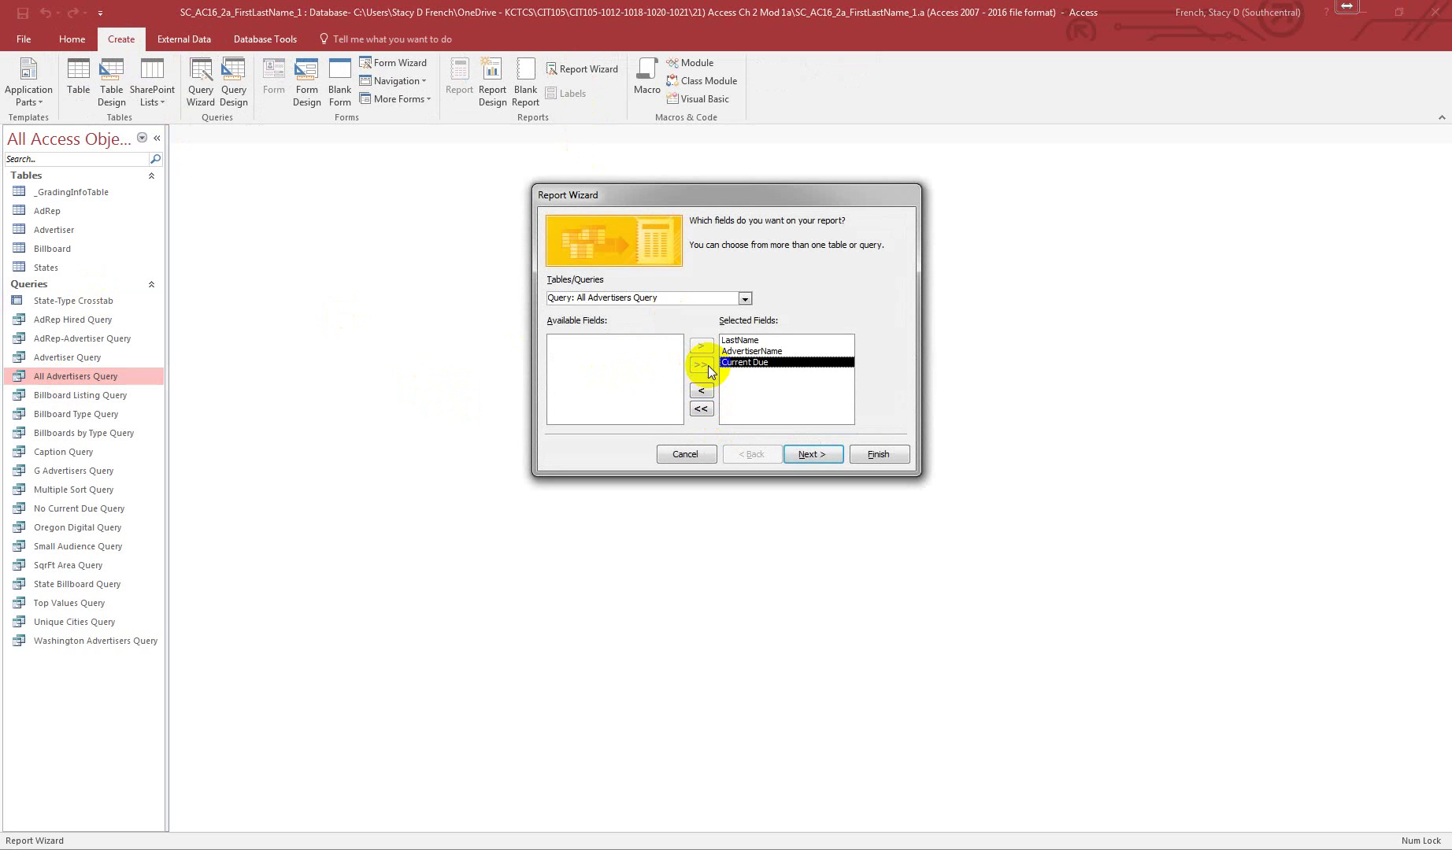
Group the report by LastName, leave the detail sorting empty and accept the Stepped layout in Portrait orientation
{"action": "left_click", "coordinate": [811, 454]}
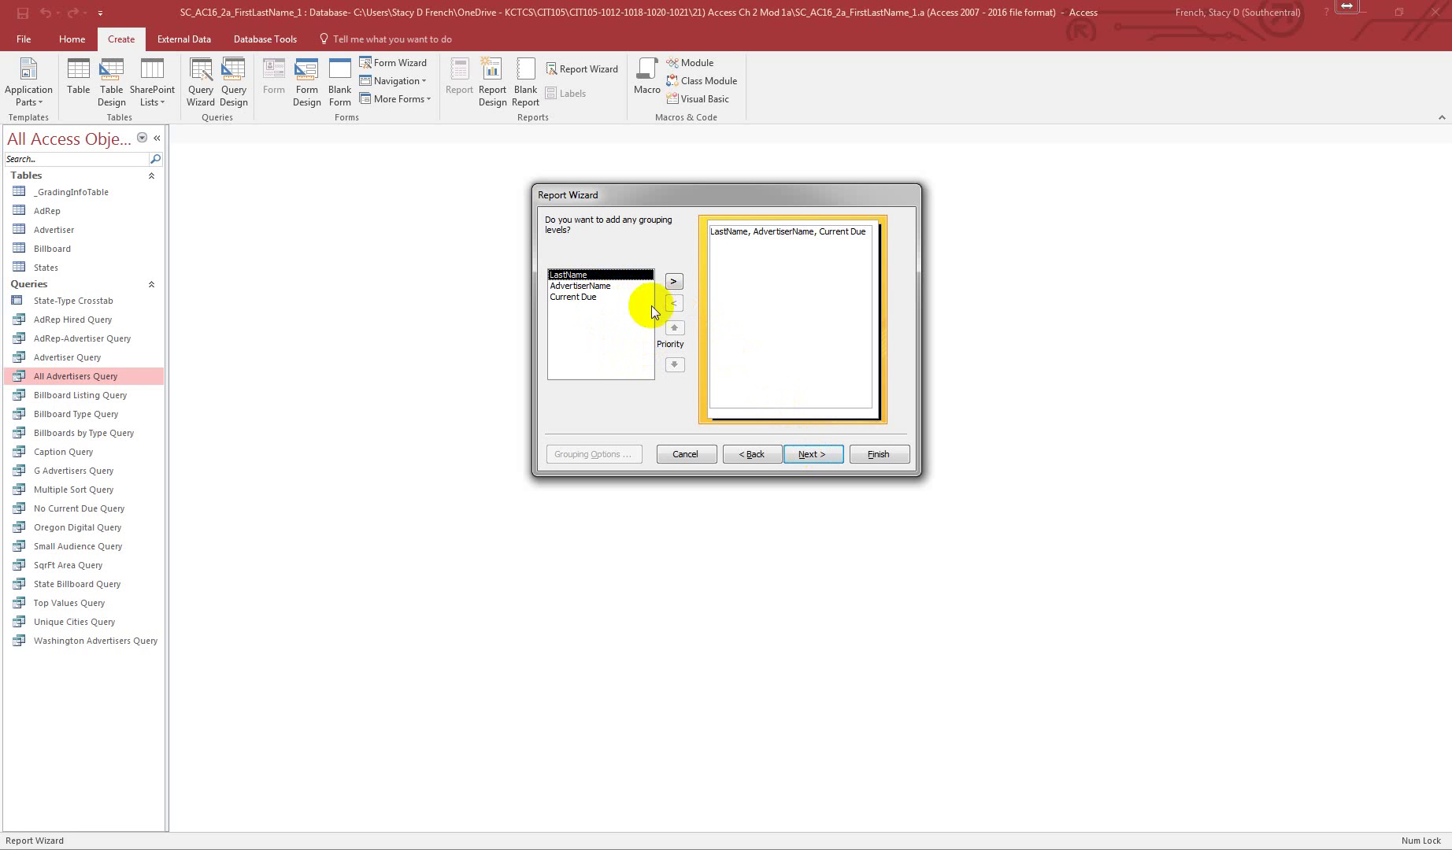
{"action": "left_click", "coordinate": [672, 281]}
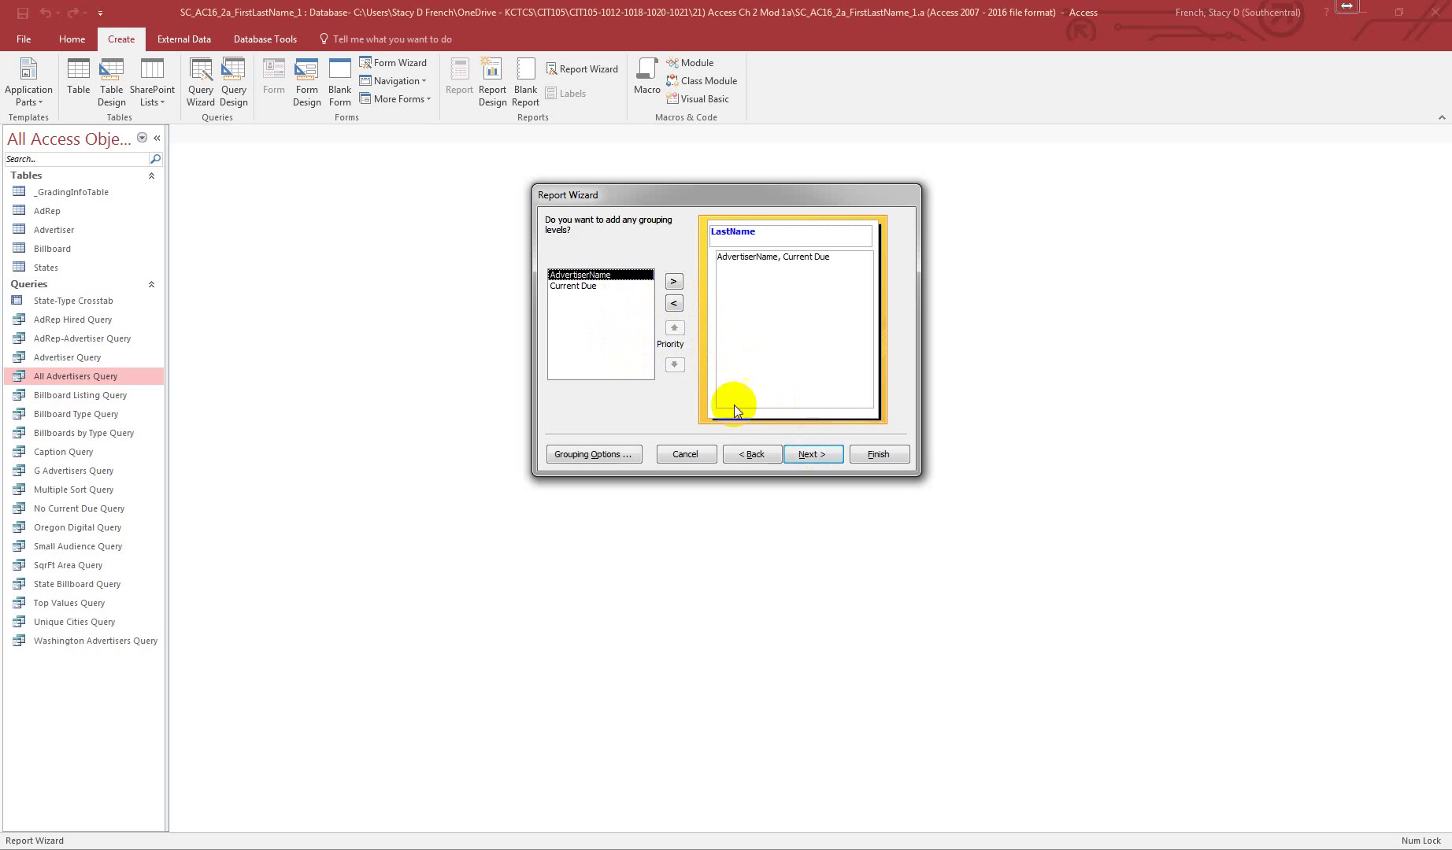
{"action": "left_click", "coordinate": [811, 455]}
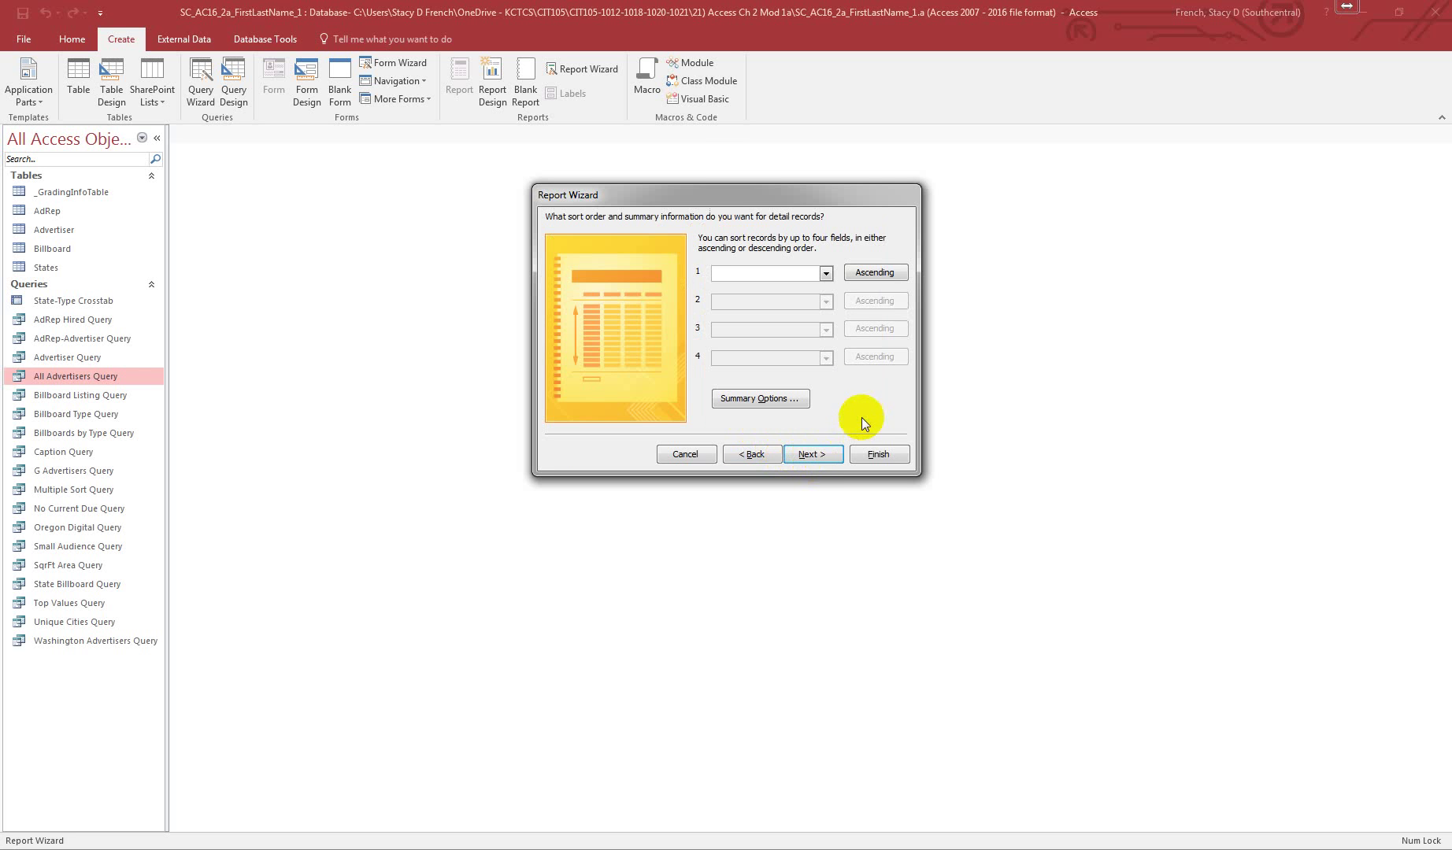
{"action": "left_click", "coordinate": [806, 448]}
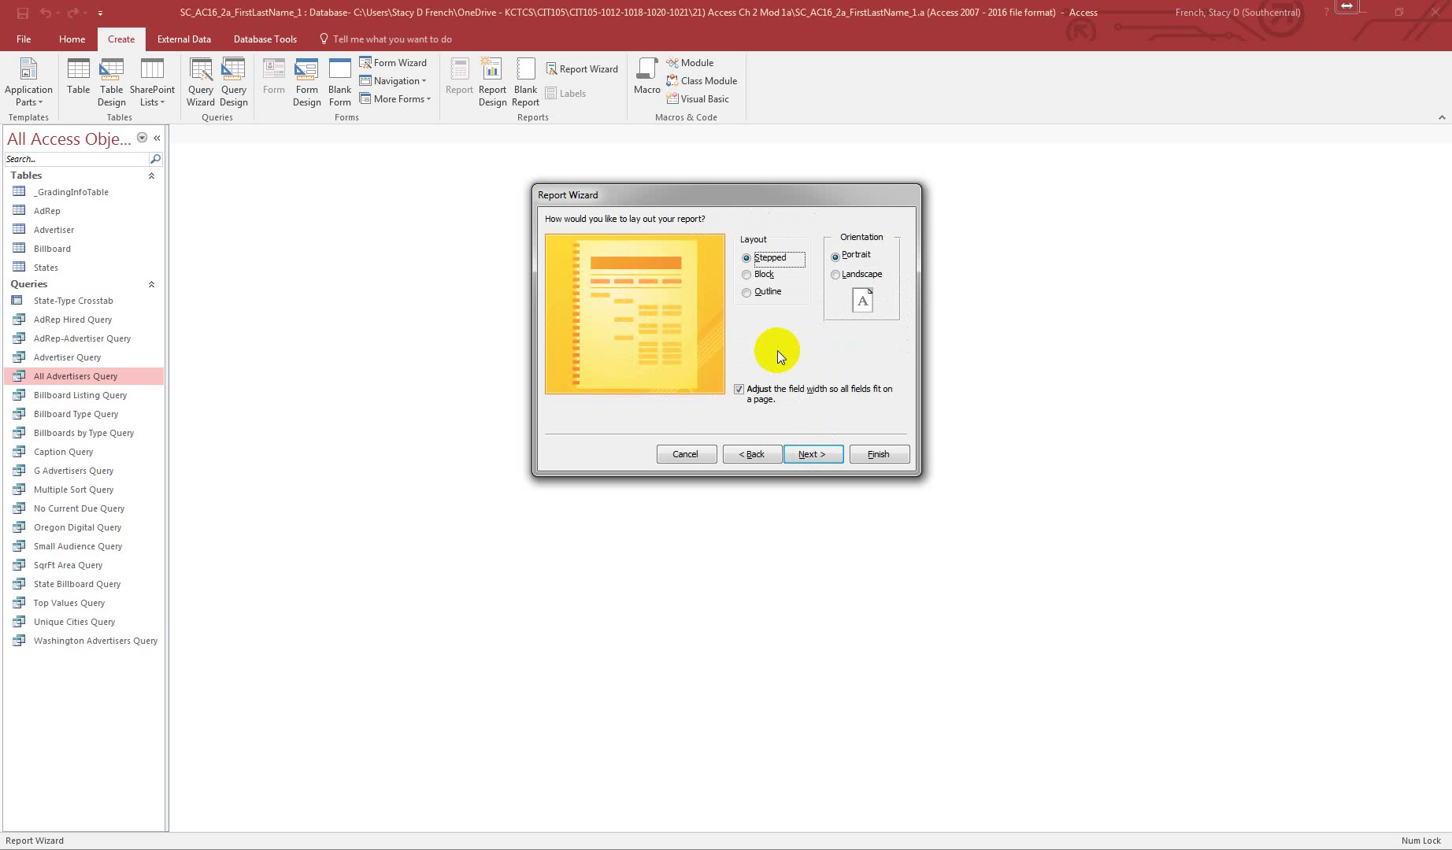
{"action": "left_click", "coordinate": [813, 455]}
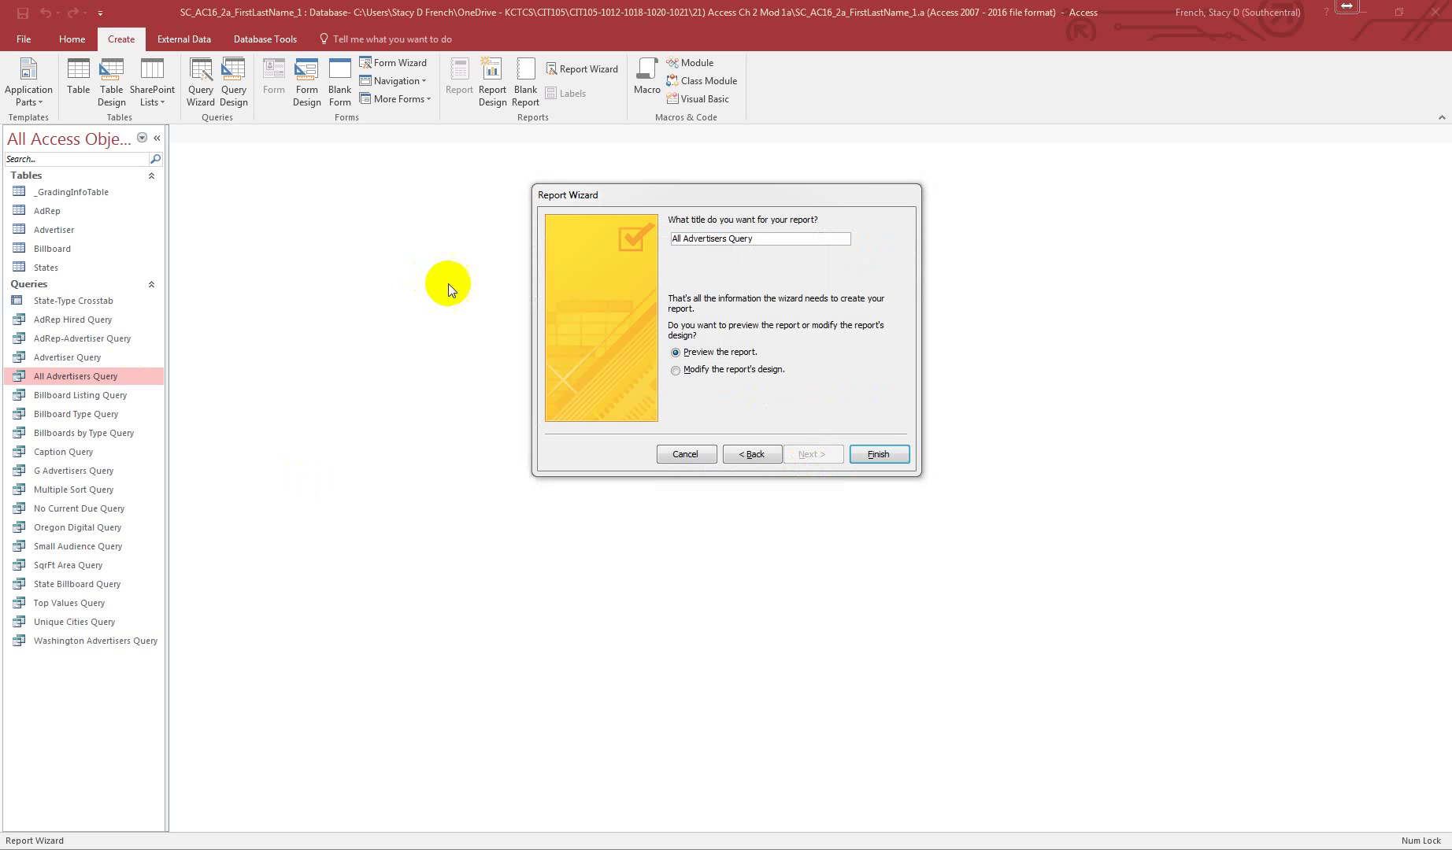
Title the report "All Advertisers Report", finish the wizard and close the report preview
{"action": "left_click", "coordinate": [780, 238]}
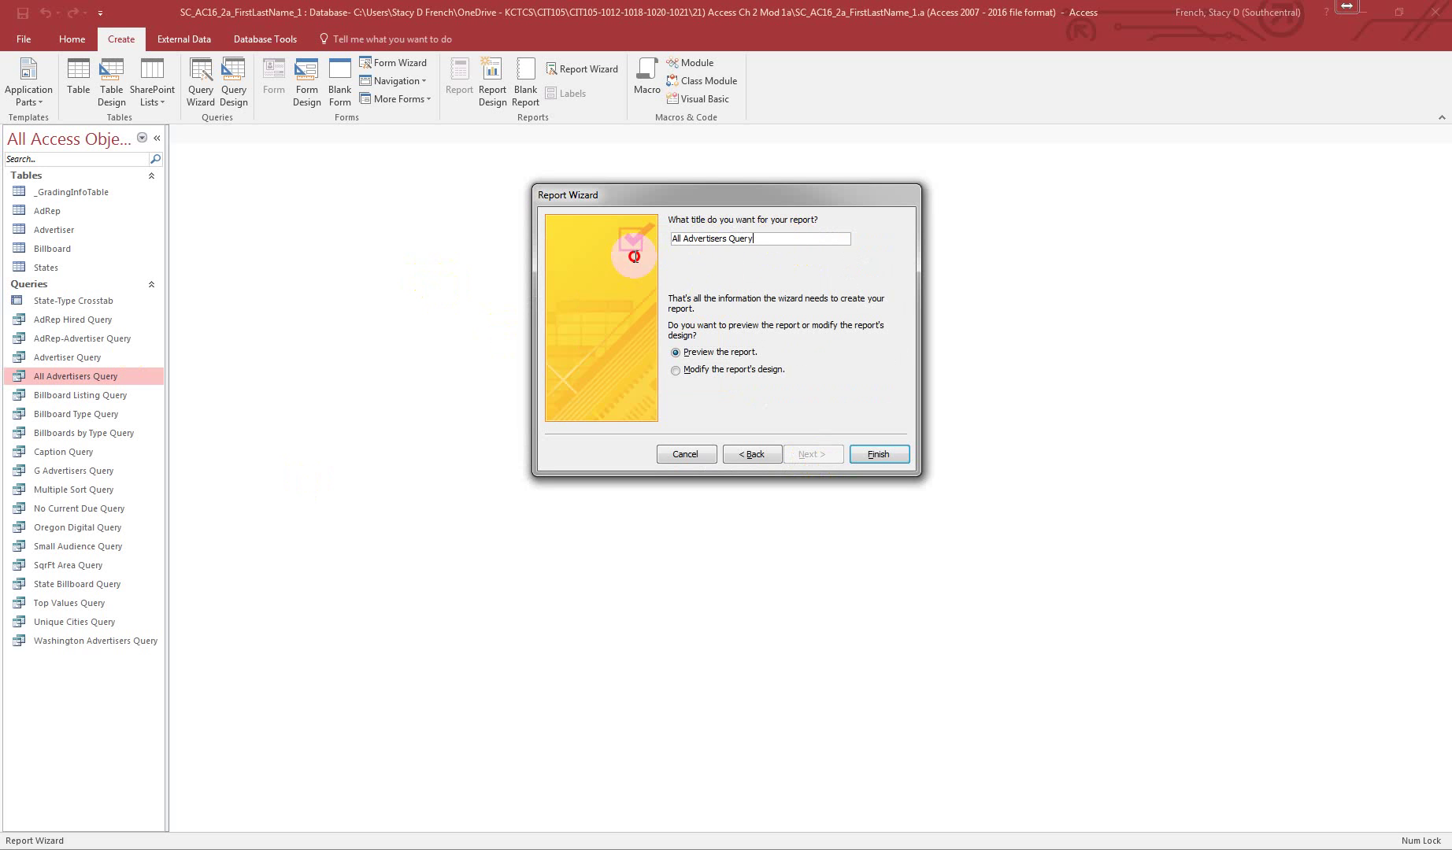
{"action": "key", "text": "ctrl+a"}
{"action": "type", "text": "All Advertisers Report"}
{"action": "left_click", "coordinate": [878, 456]}
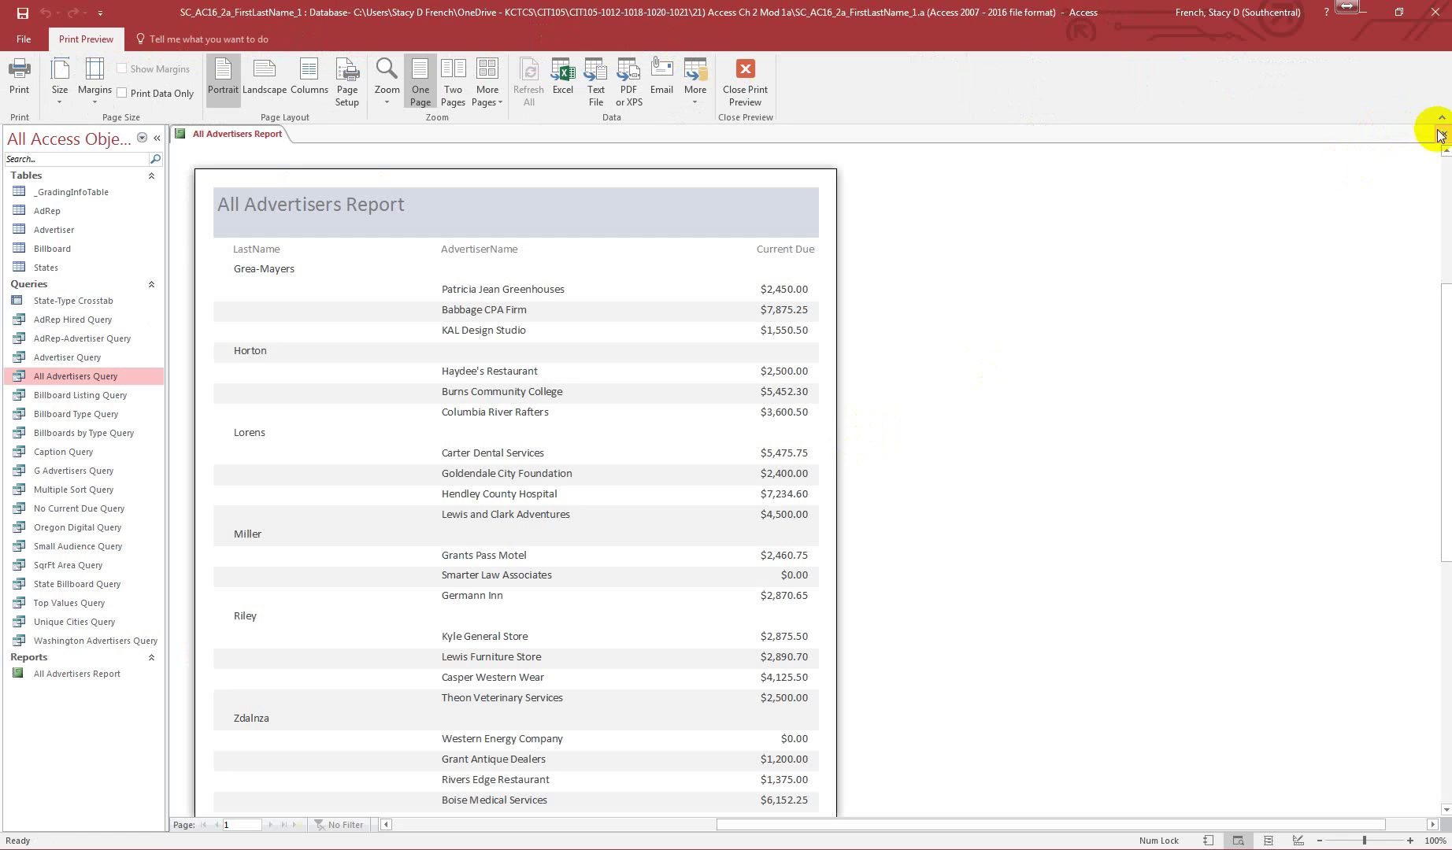
{"action": "left_click", "coordinate": [1443, 133]}
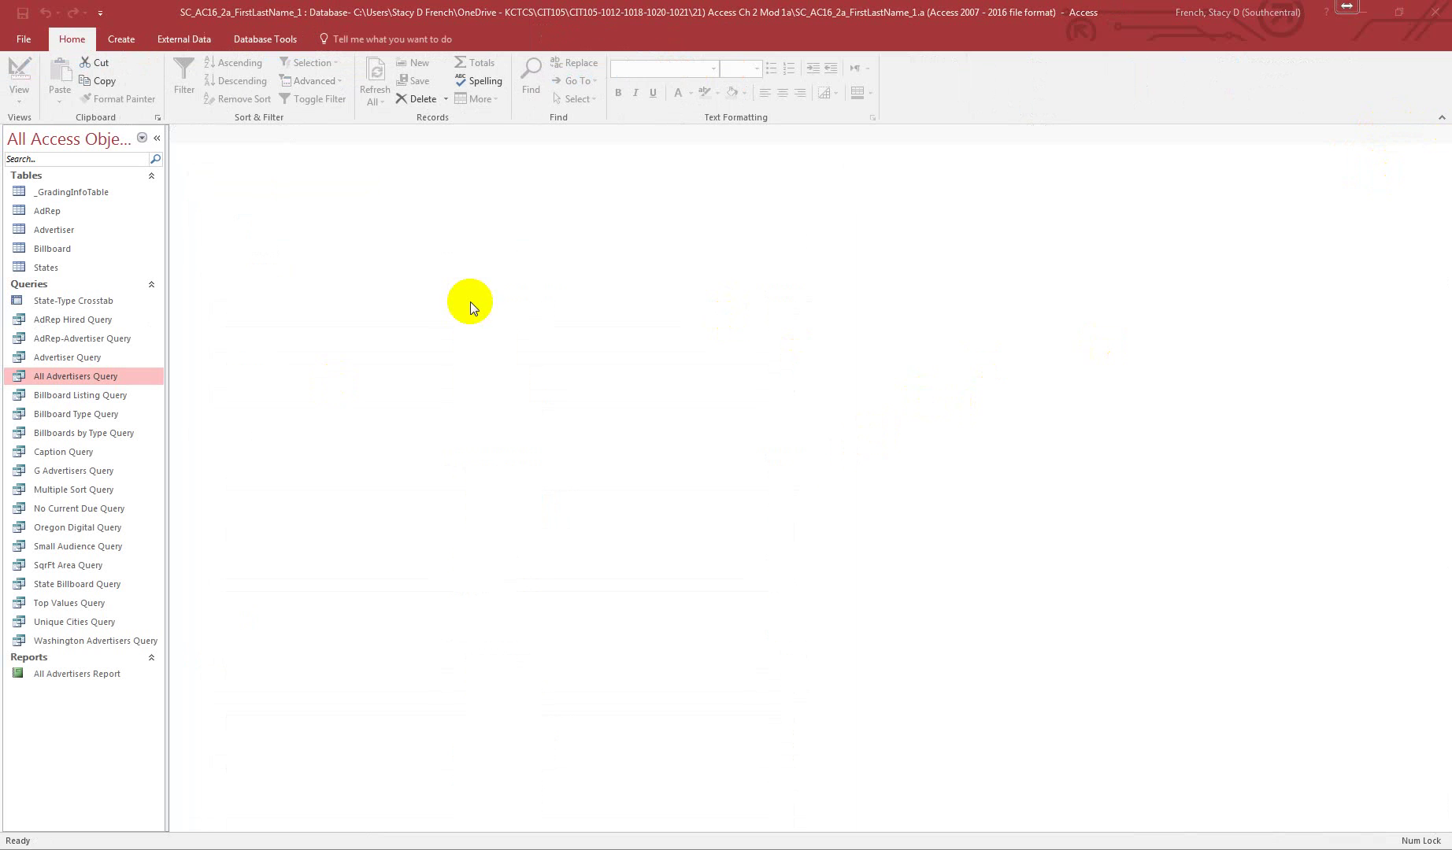
Try twice to compact and repair the database
{"action": "left_click", "coordinate": [265, 40]}
{"action": "left_click", "coordinate": [38, 76]}
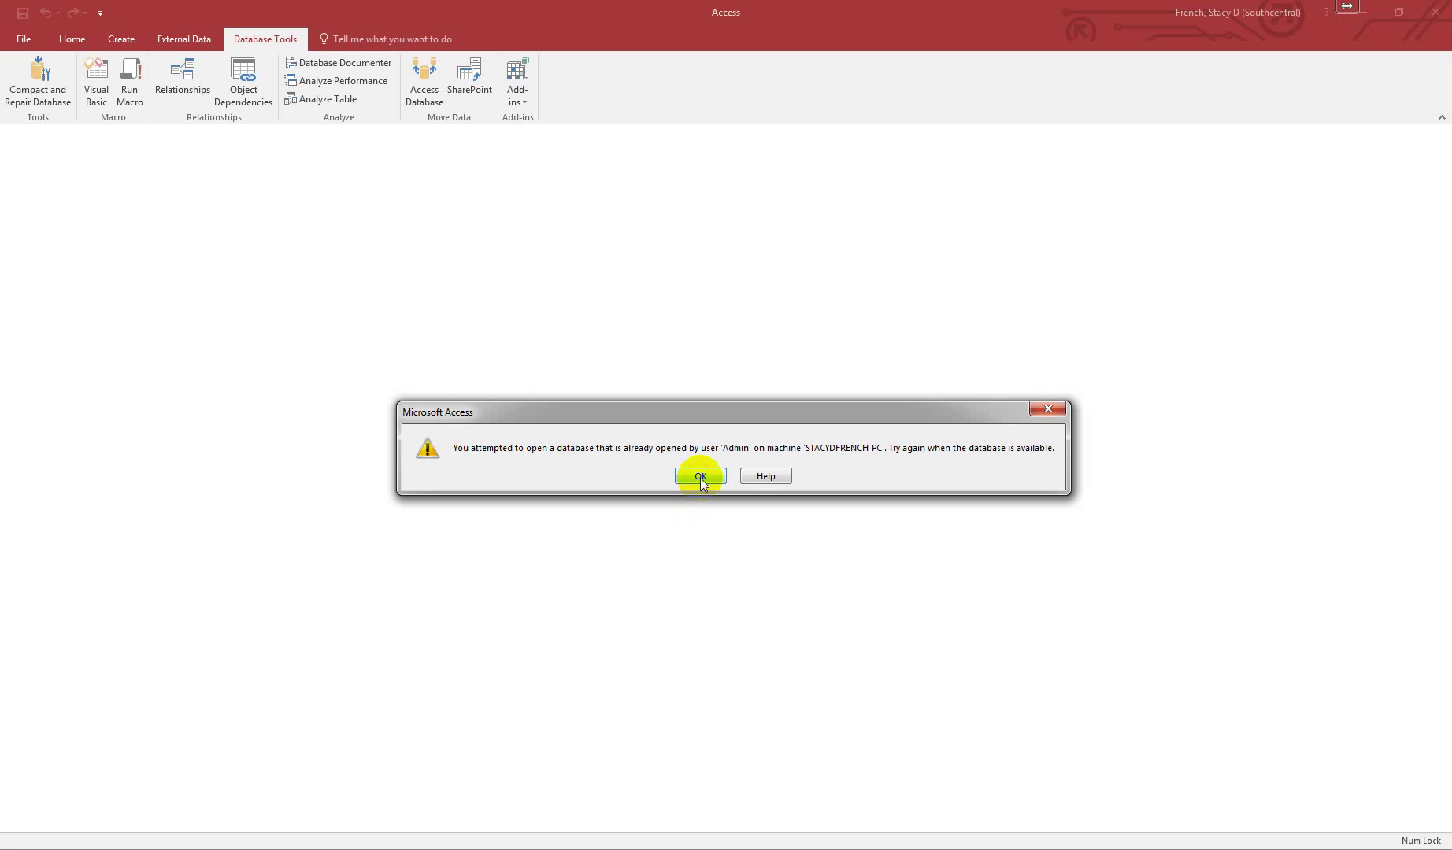
{"action": "left_click", "coordinate": [700, 477]}
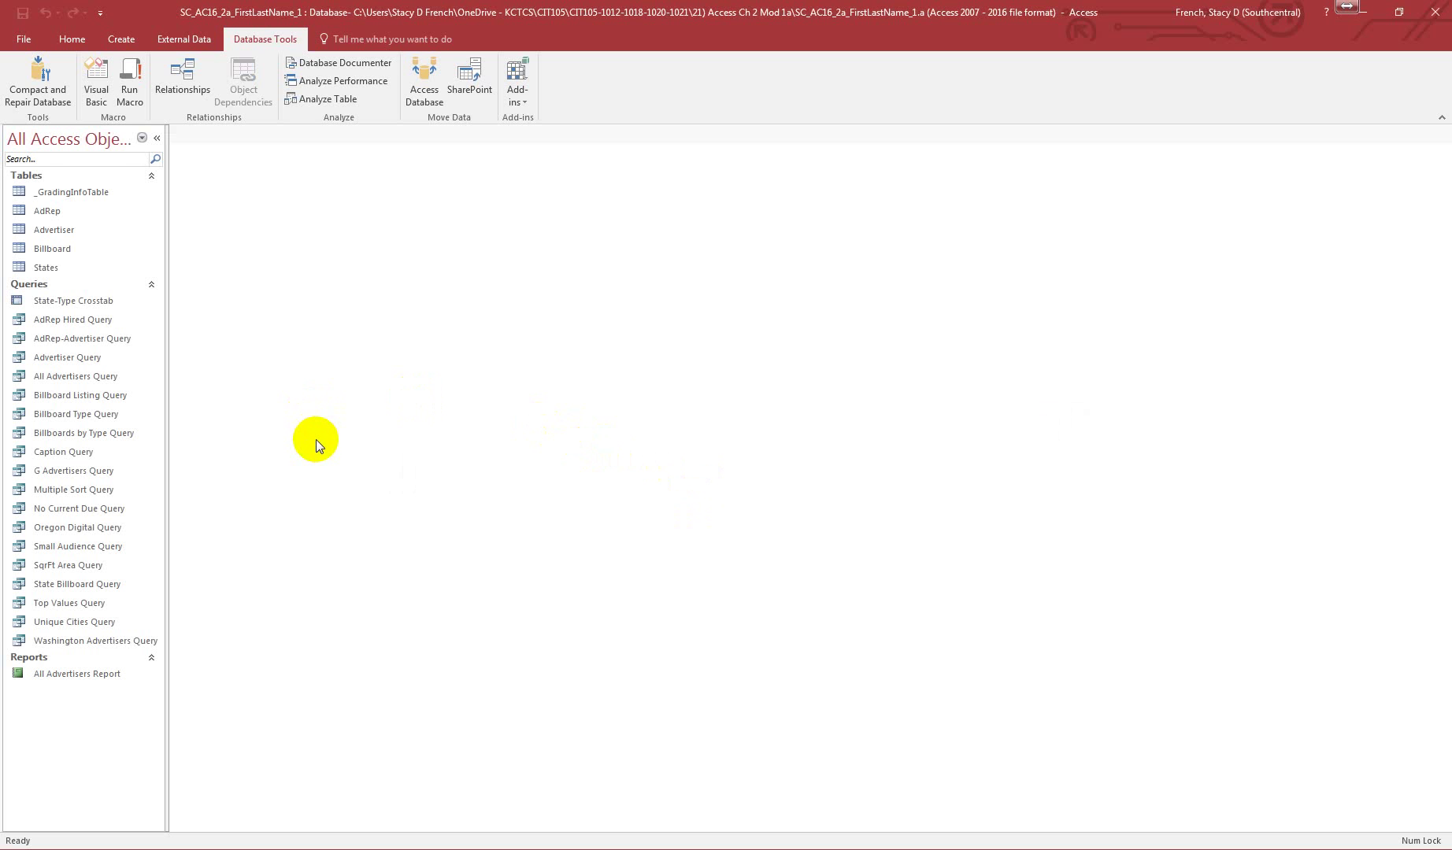
{"action": "left_click", "coordinate": [38, 79]}
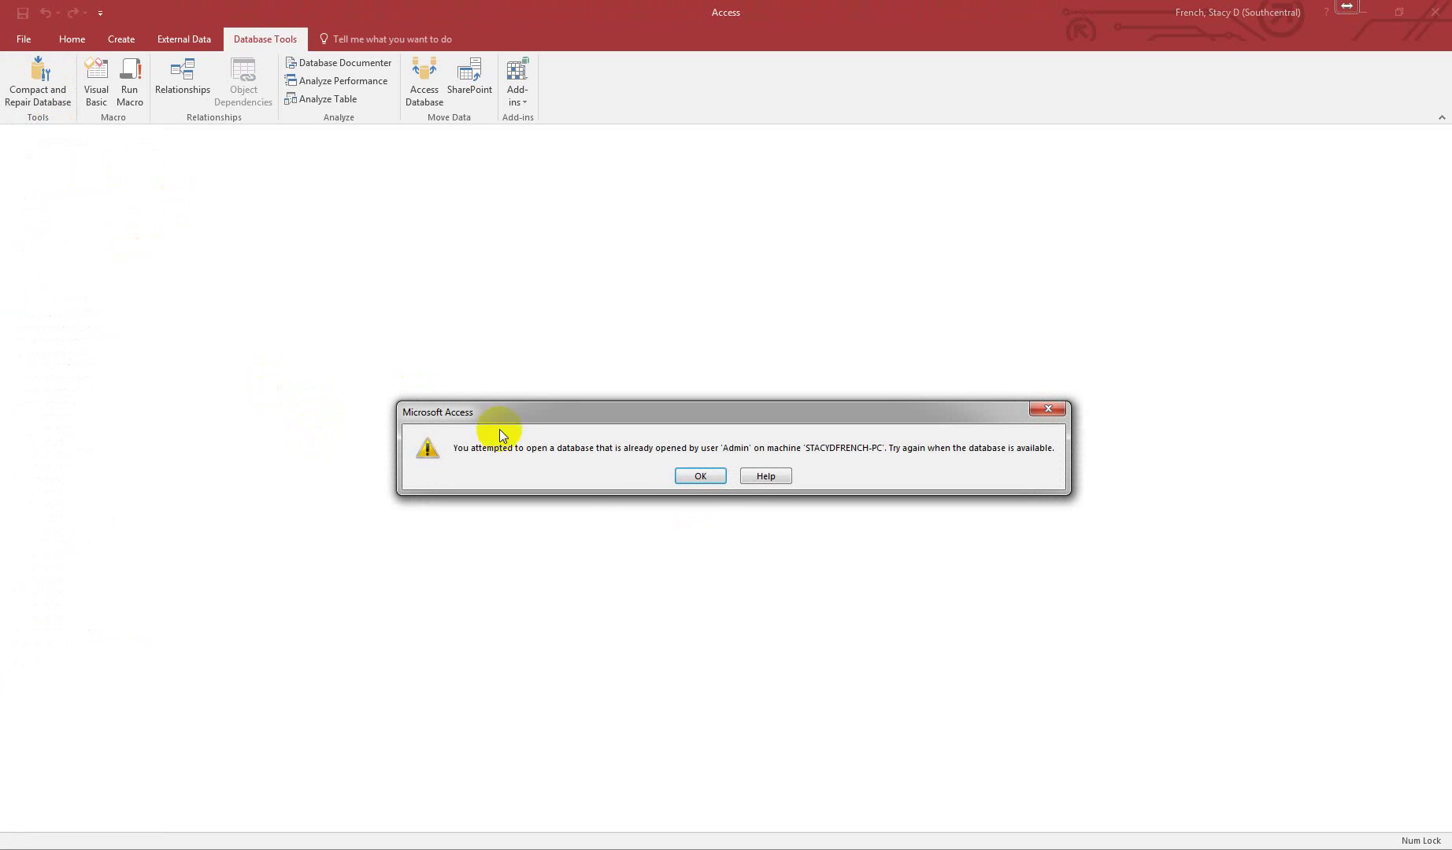
{"action": "left_click", "coordinate": [701, 476]}
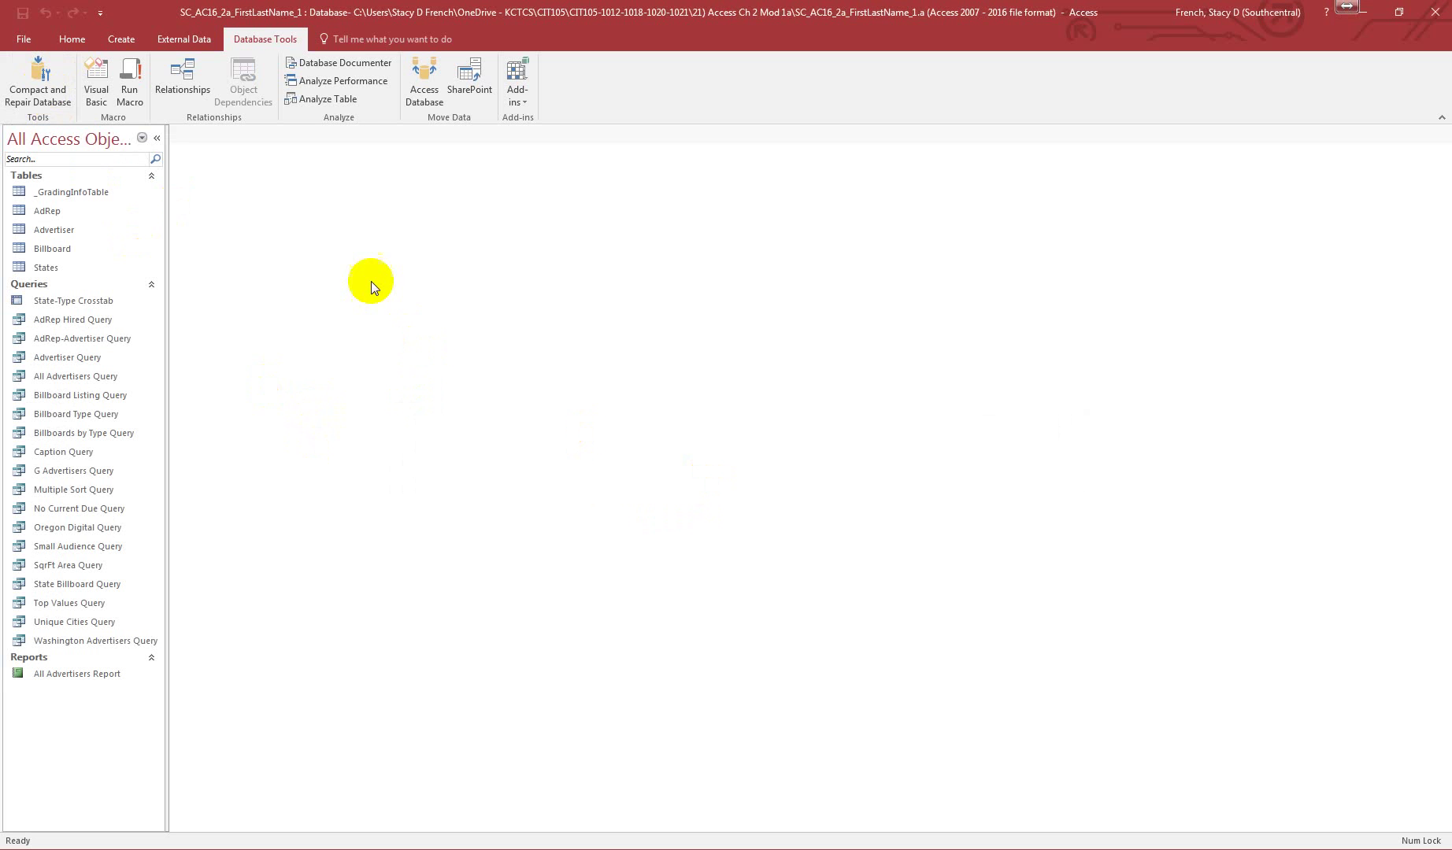
Close the database and exit Access, then reopen SC_AC16_2a_FirstLastName_1.accdb from its folder
{"action": "left_click", "coordinate": [24, 38]}
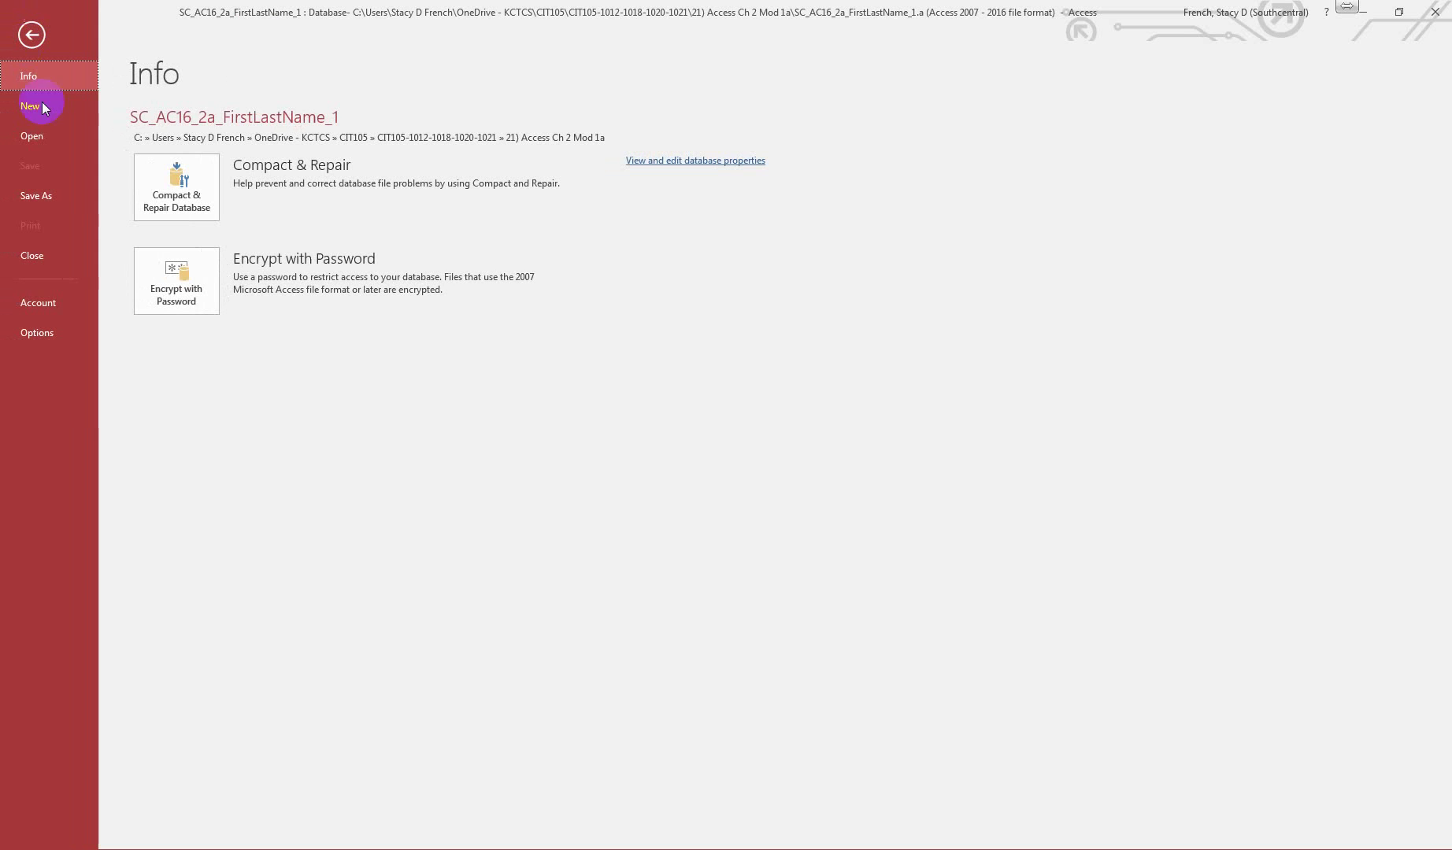
{"action": "left_click", "coordinate": [58, 254]}
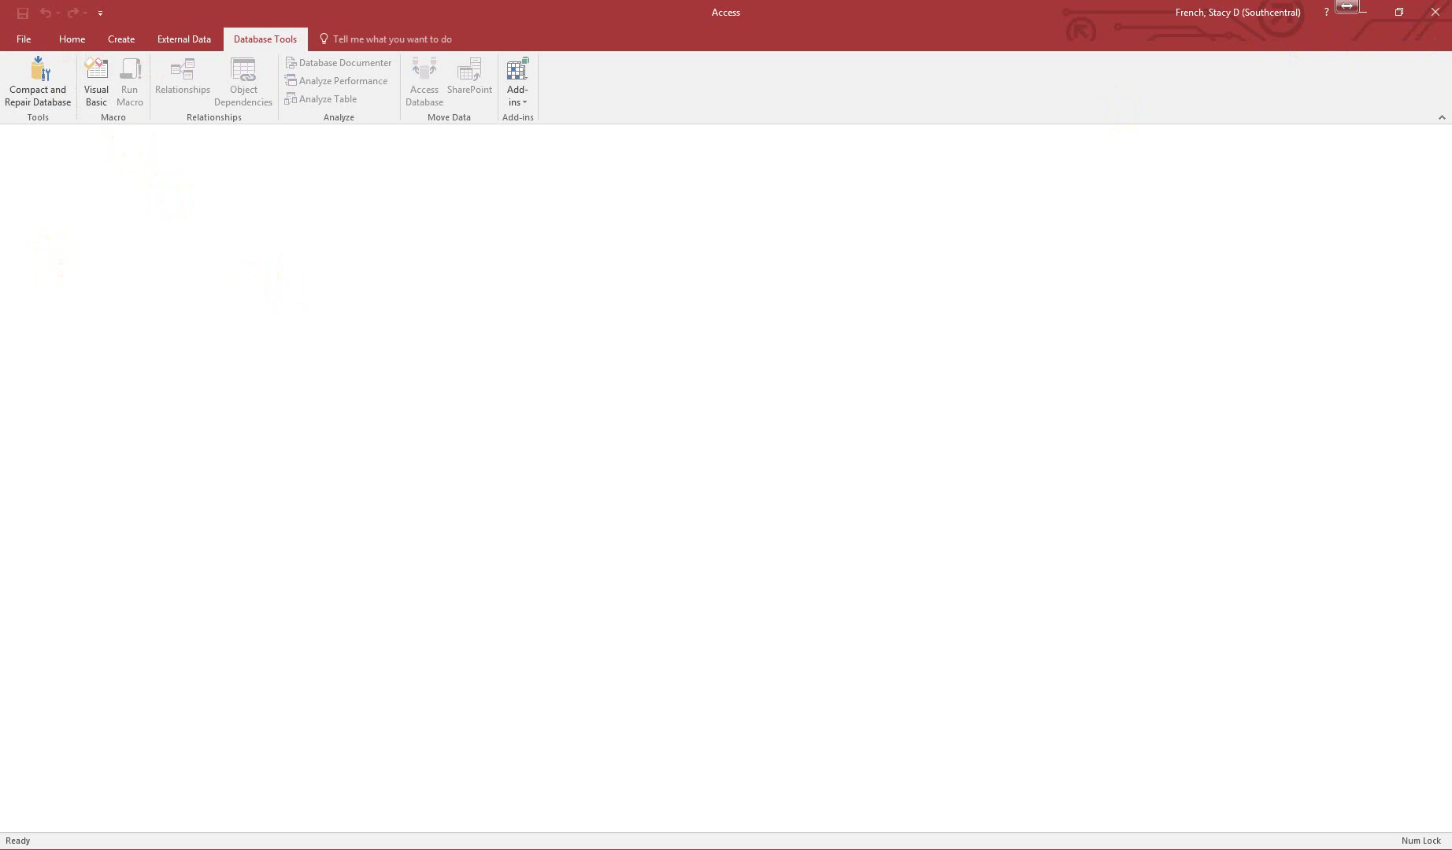
{"action": "left_click", "coordinate": [1434, 12]}
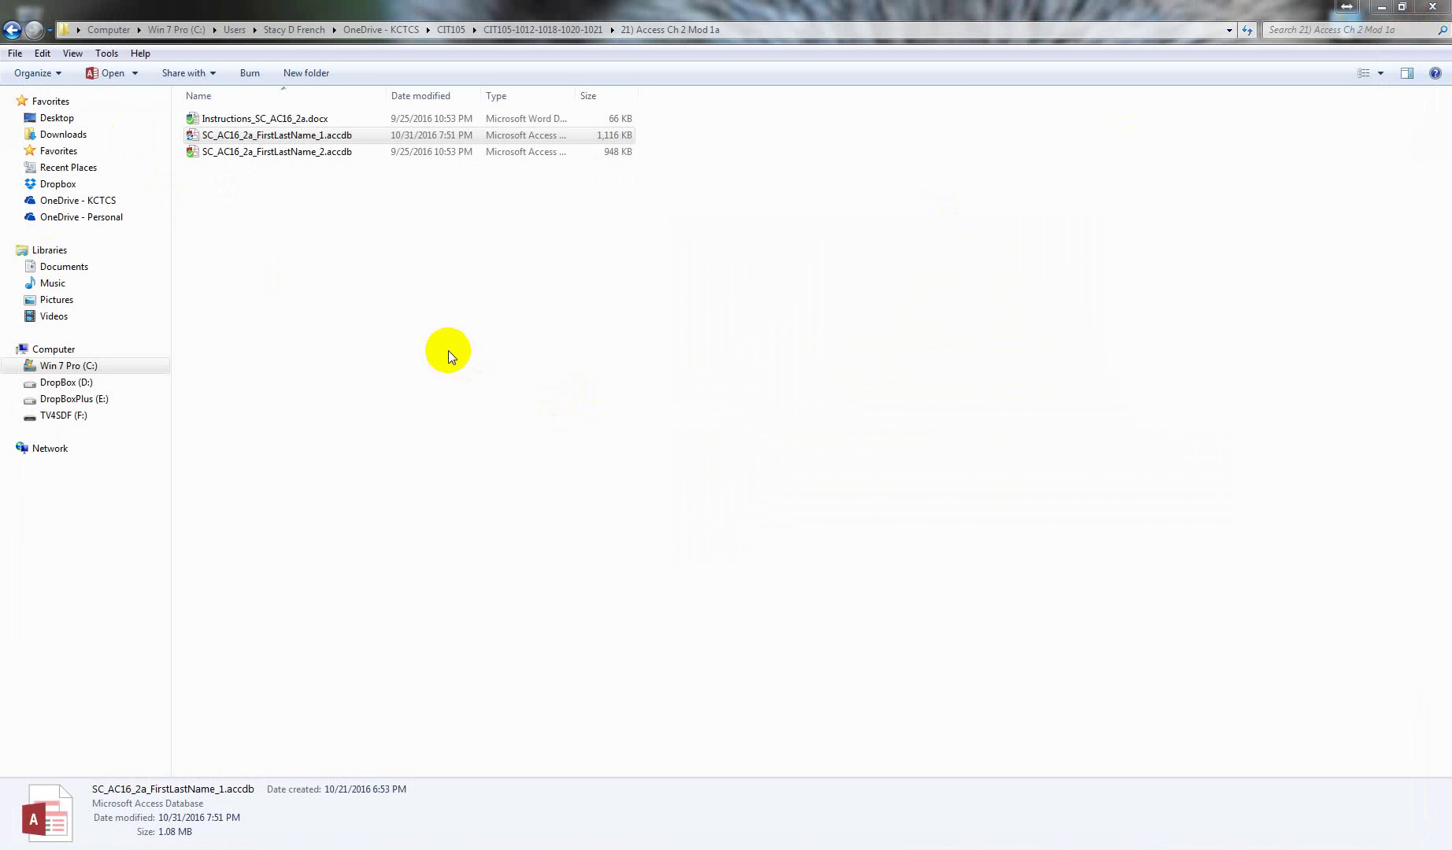
{"action": "double_click", "coordinate": [284, 137]}
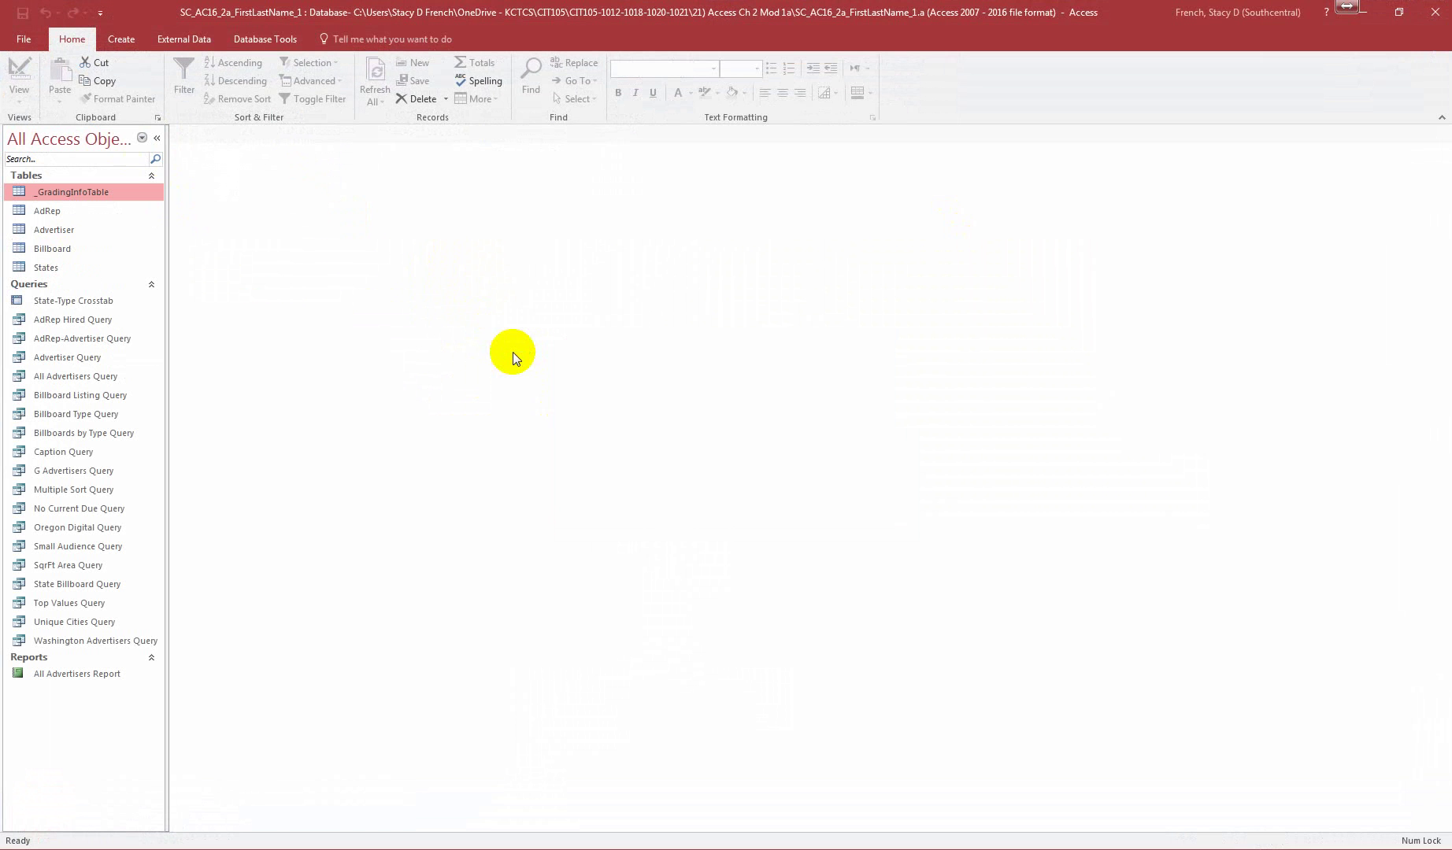
Compact and repair the reopened SC_AC16_2a_FirstLastName_1 database, then exit Access
{"action": "left_click", "coordinate": [257, 40]}
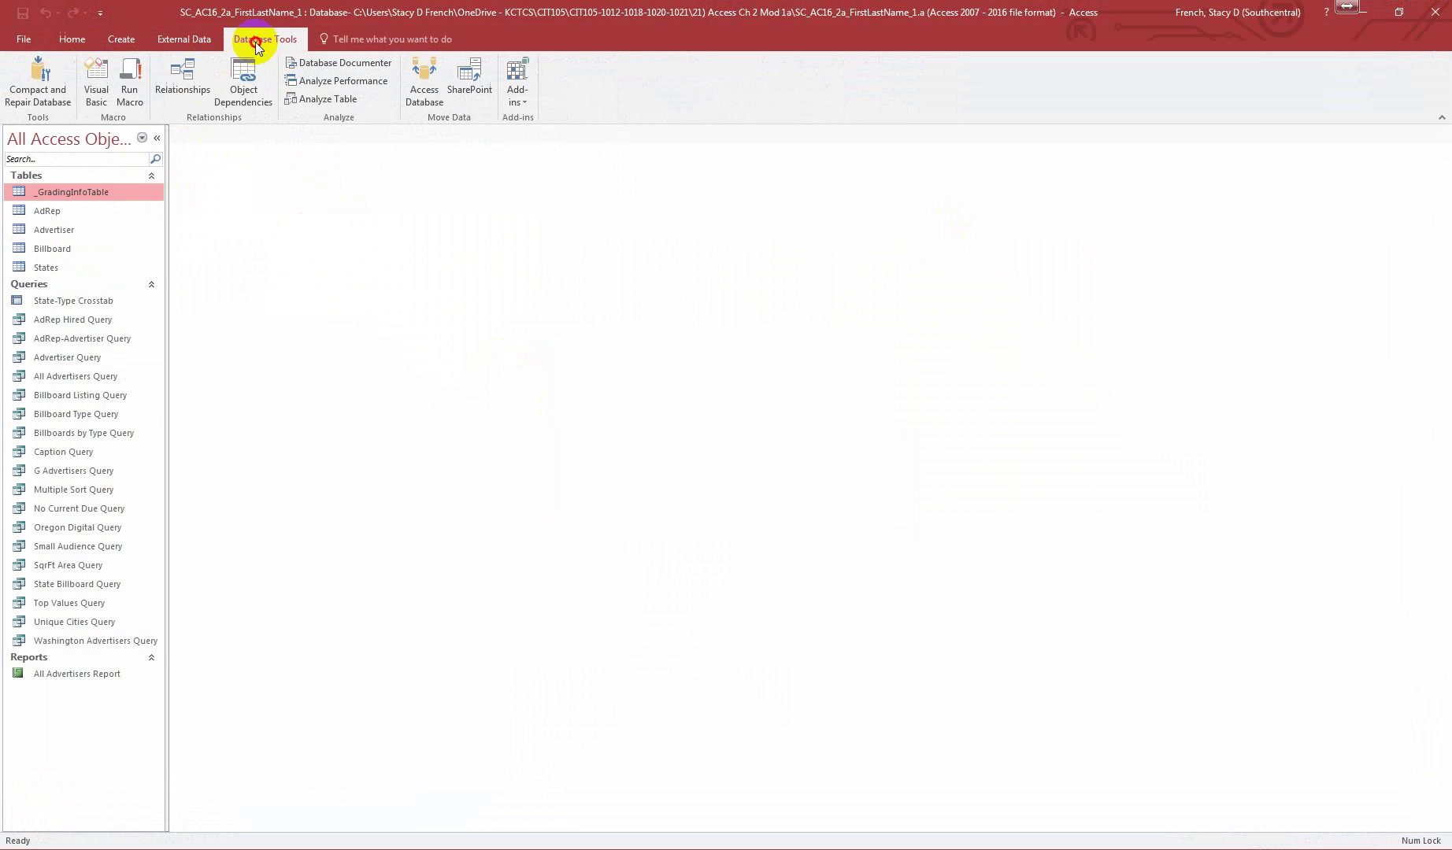
{"action": "left_click", "coordinate": [41, 80]}
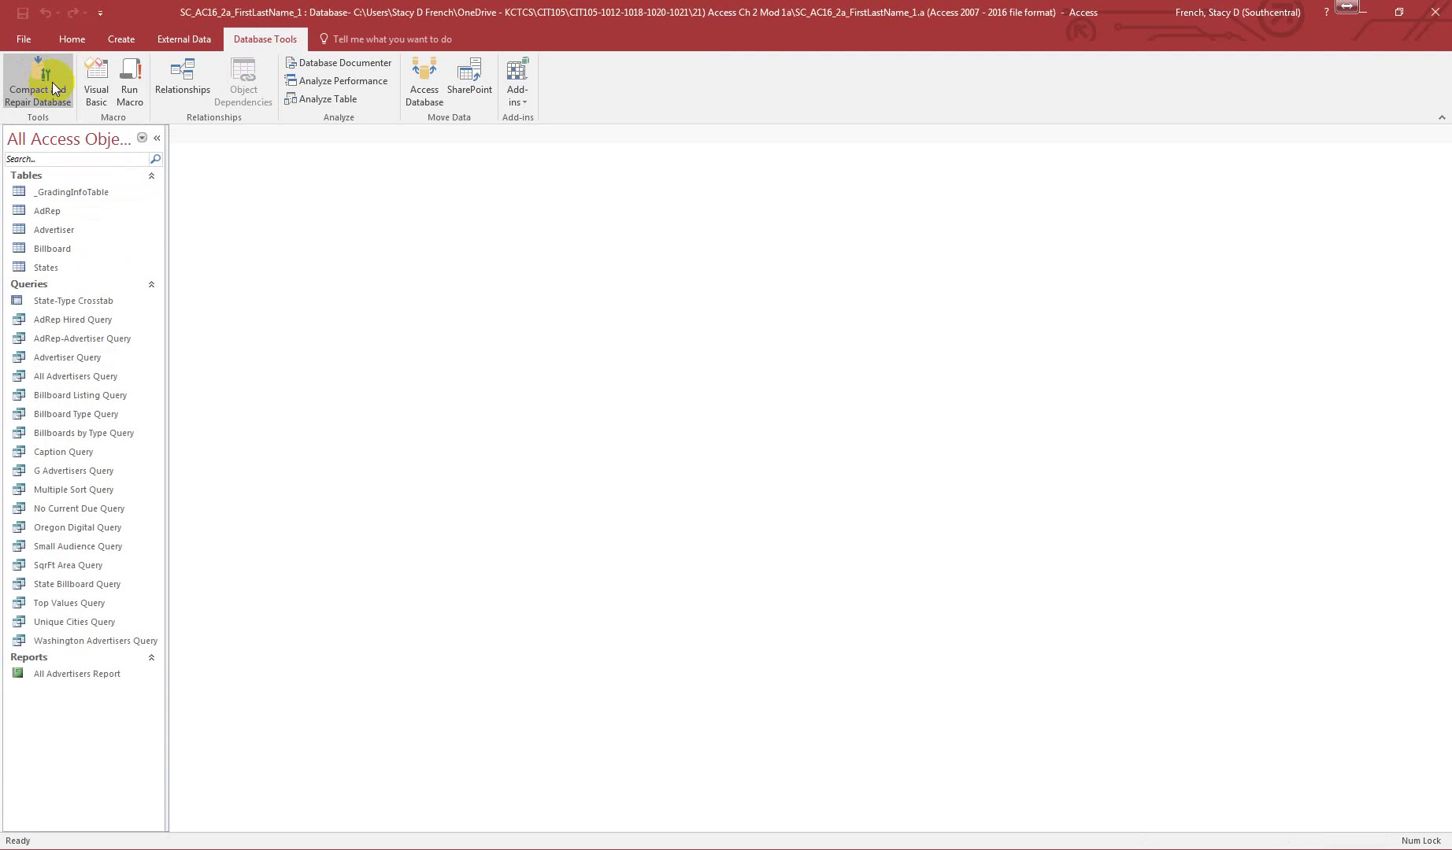
{"action": "left_click", "coordinate": [1441, 13]}
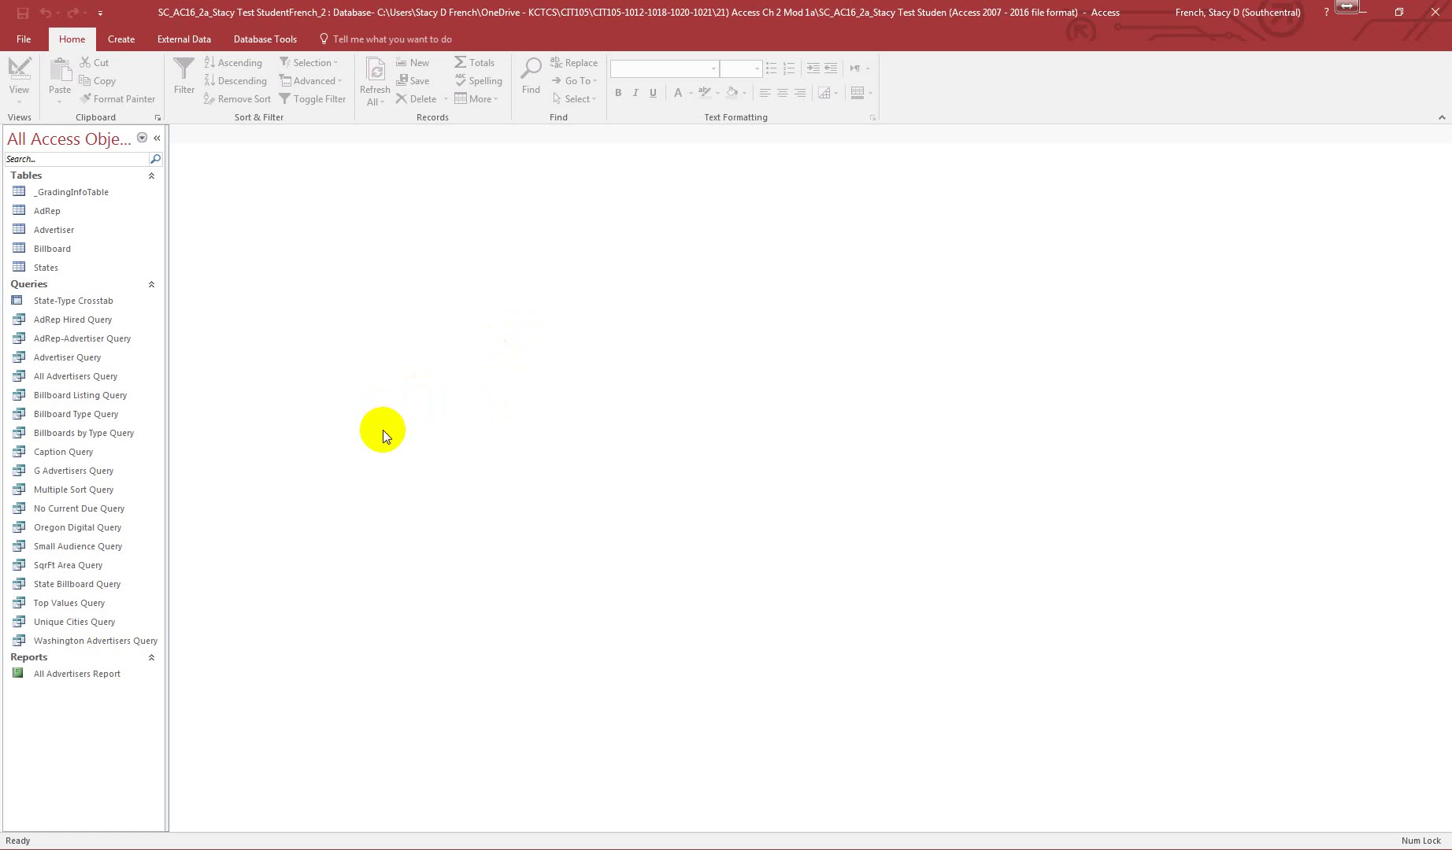
Open the Top Values Query in Design View, keep Current Due sorted descending and set the query to return 25%
{"action": "right_click", "coordinate": [71, 606]}
{"action": "left_click", "coordinate": [125, 636]}
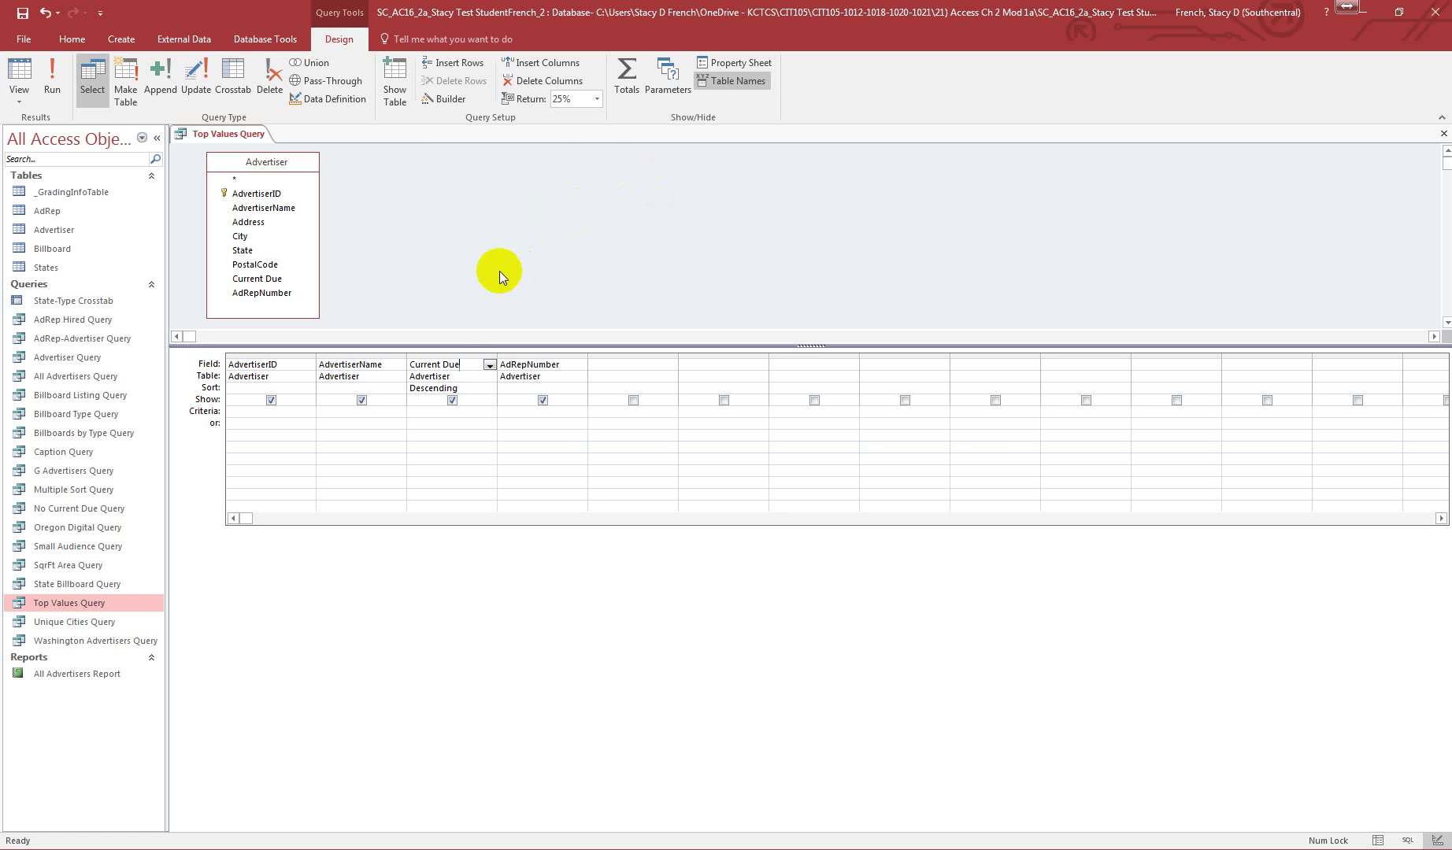
{"action": "left_click", "coordinate": [472, 391]}
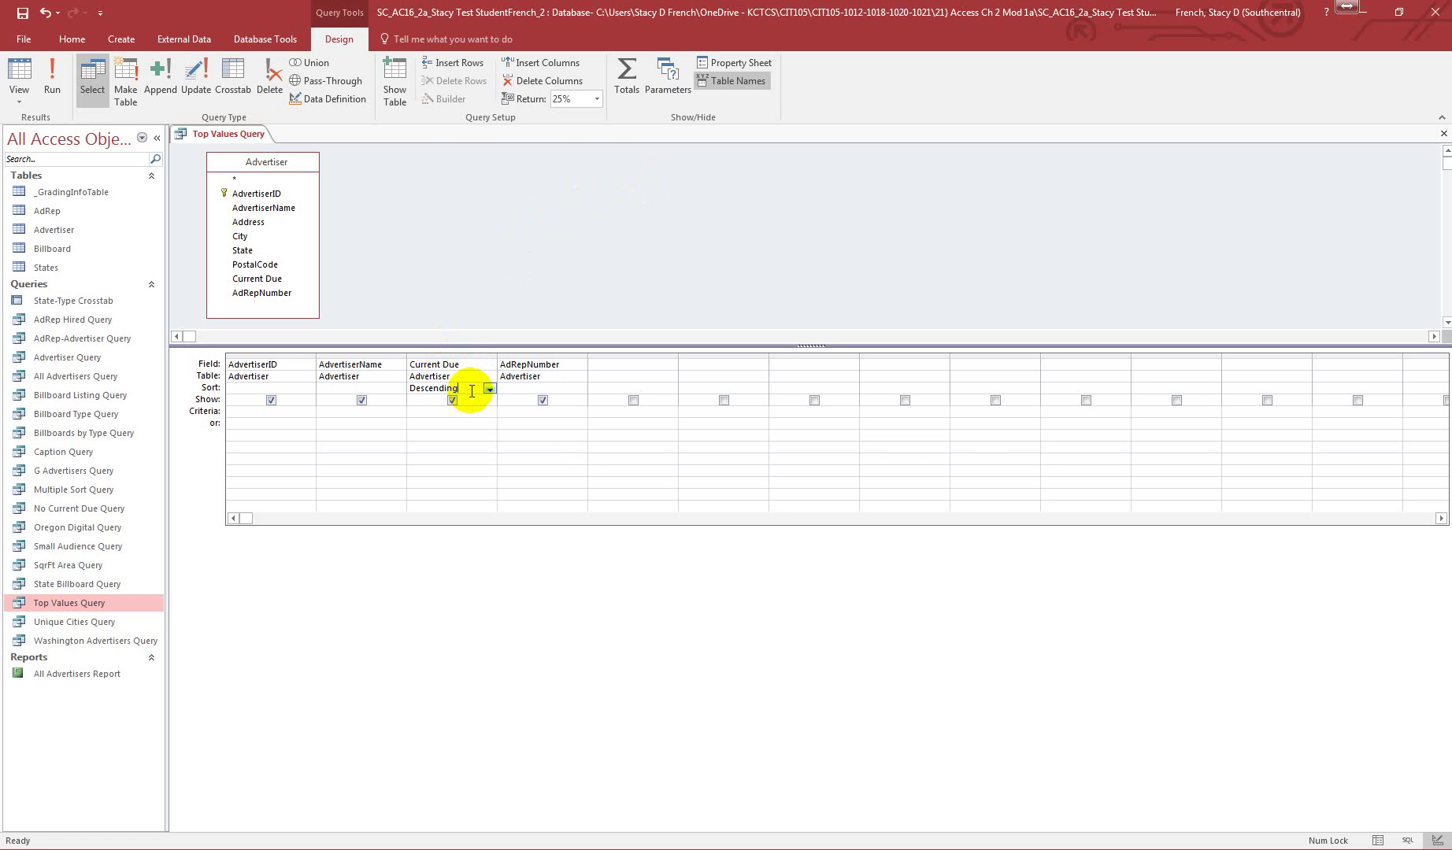
{"action": "left_click", "coordinate": [466, 365]}
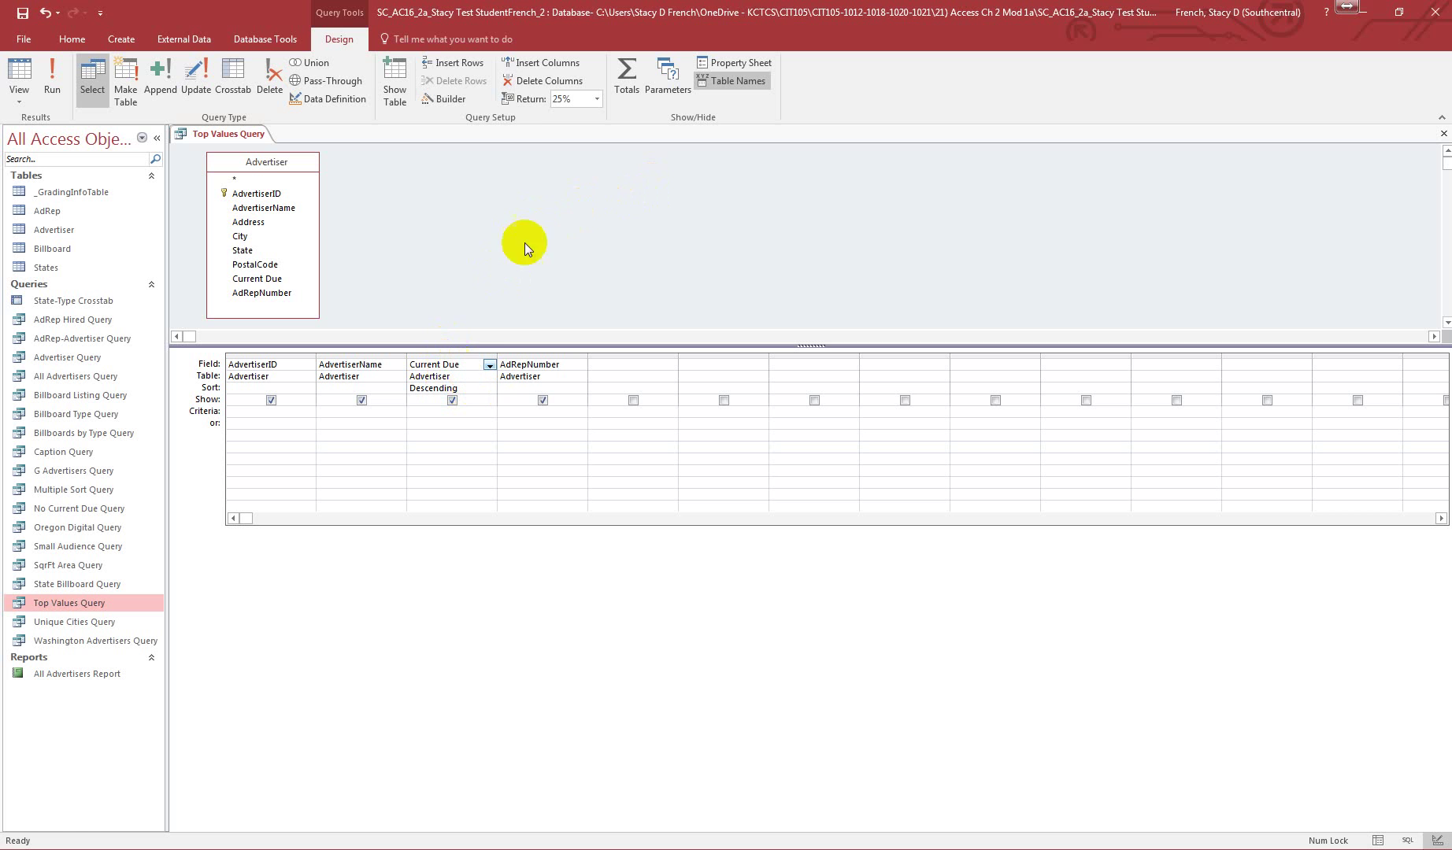
{"action": "left_click", "coordinate": [599, 98]}
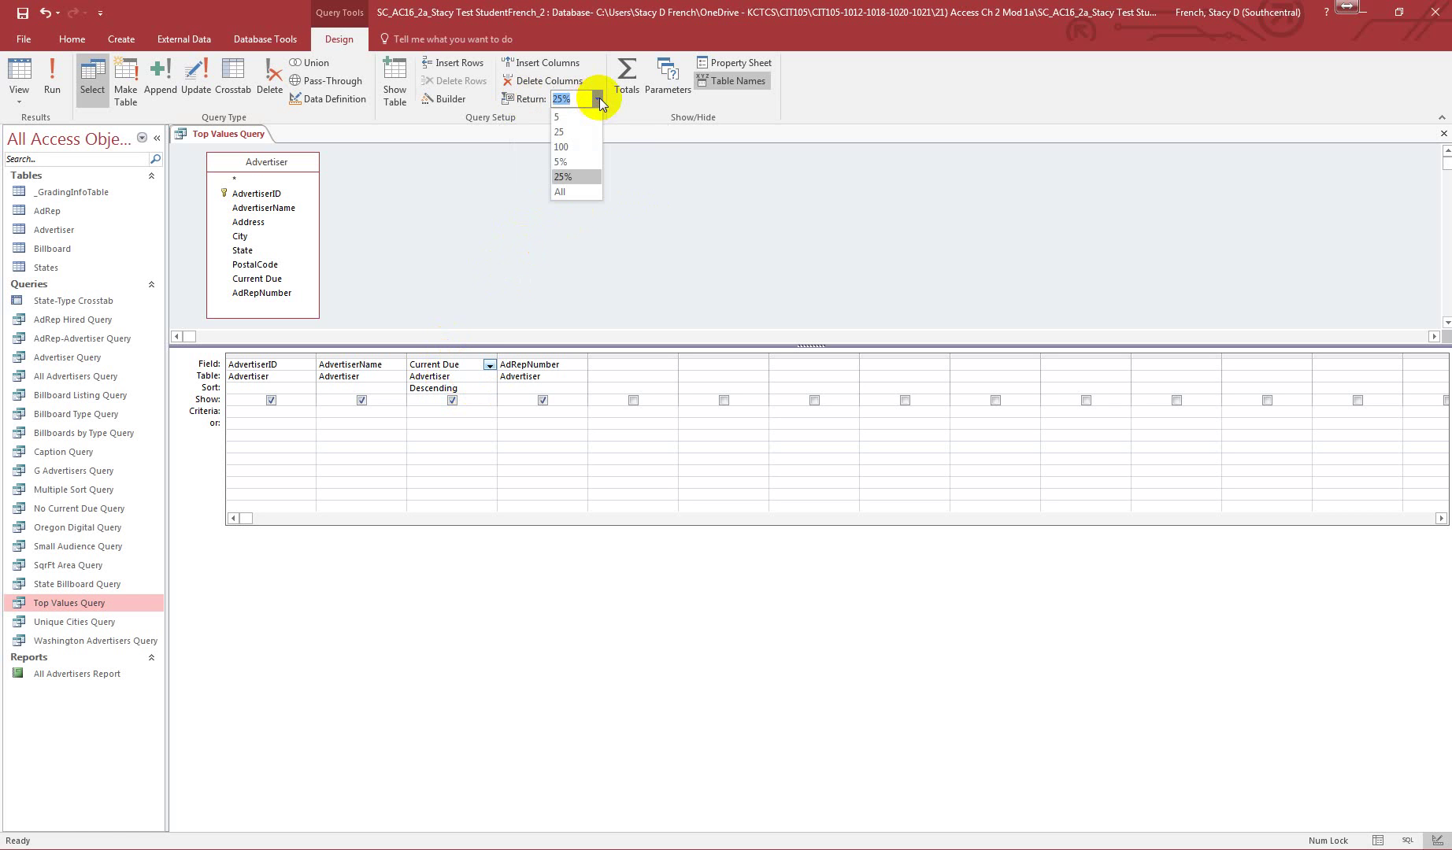
{"action": "left_click", "coordinate": [575, 176]}
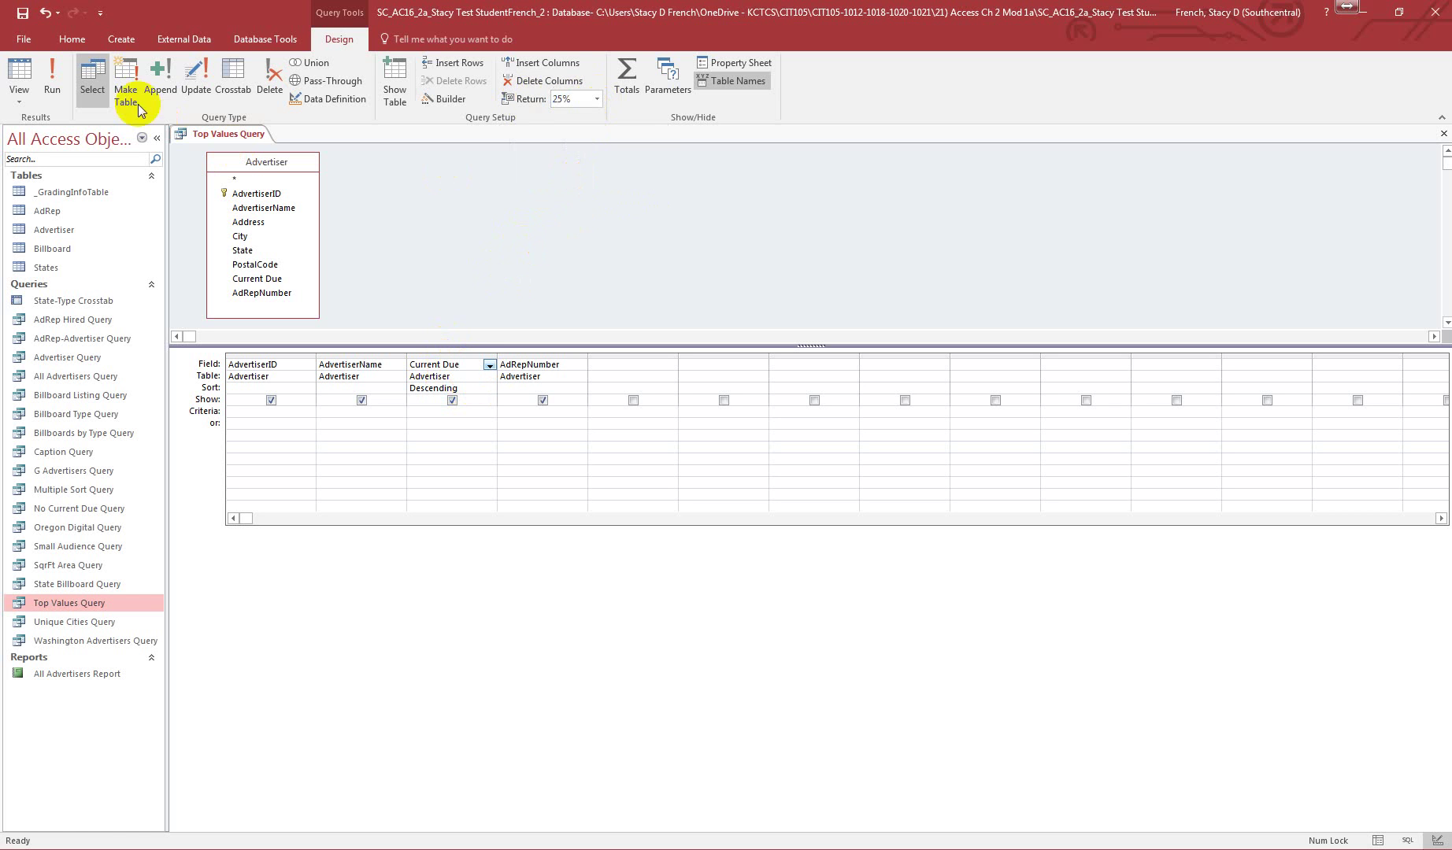
Run the Top Values Query, then close it and save its design changes
{"action": "left_click", "coordinate": [51, 79]}
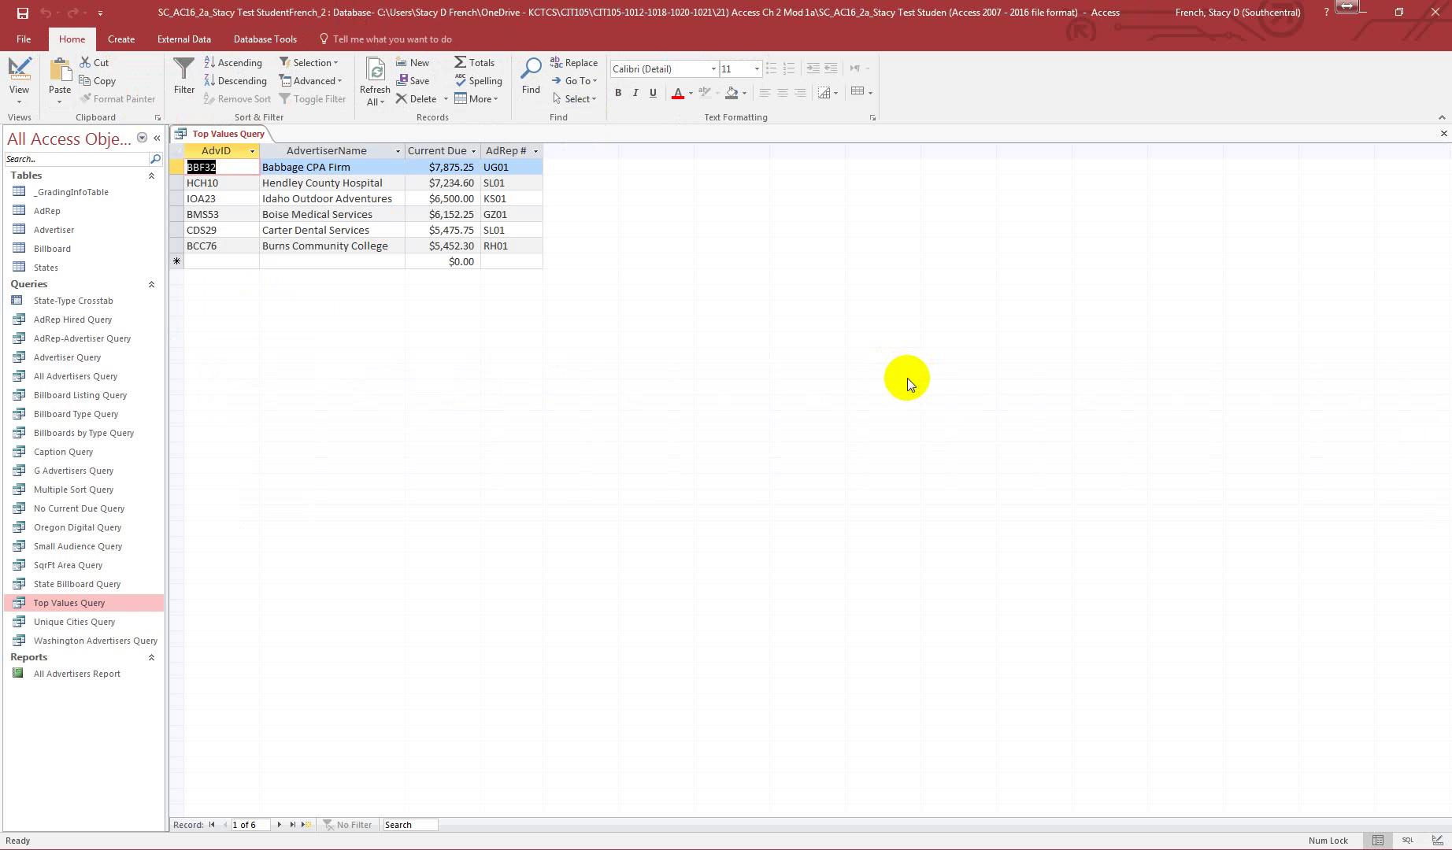
{"action": "left_click", "coordinate": [1443, 133]}
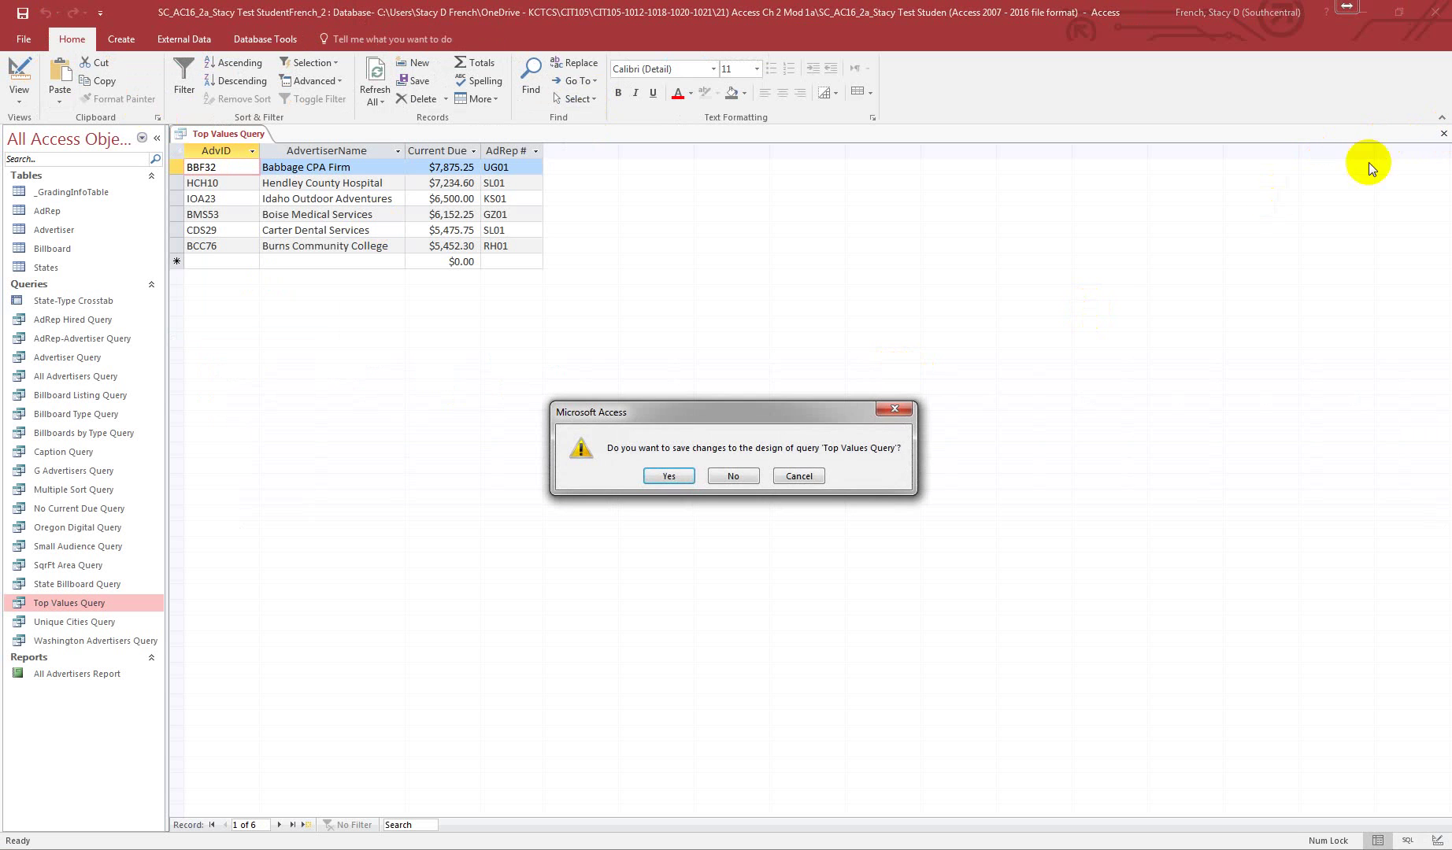
{"action": "left_click", "coordinate": [661, 478]}
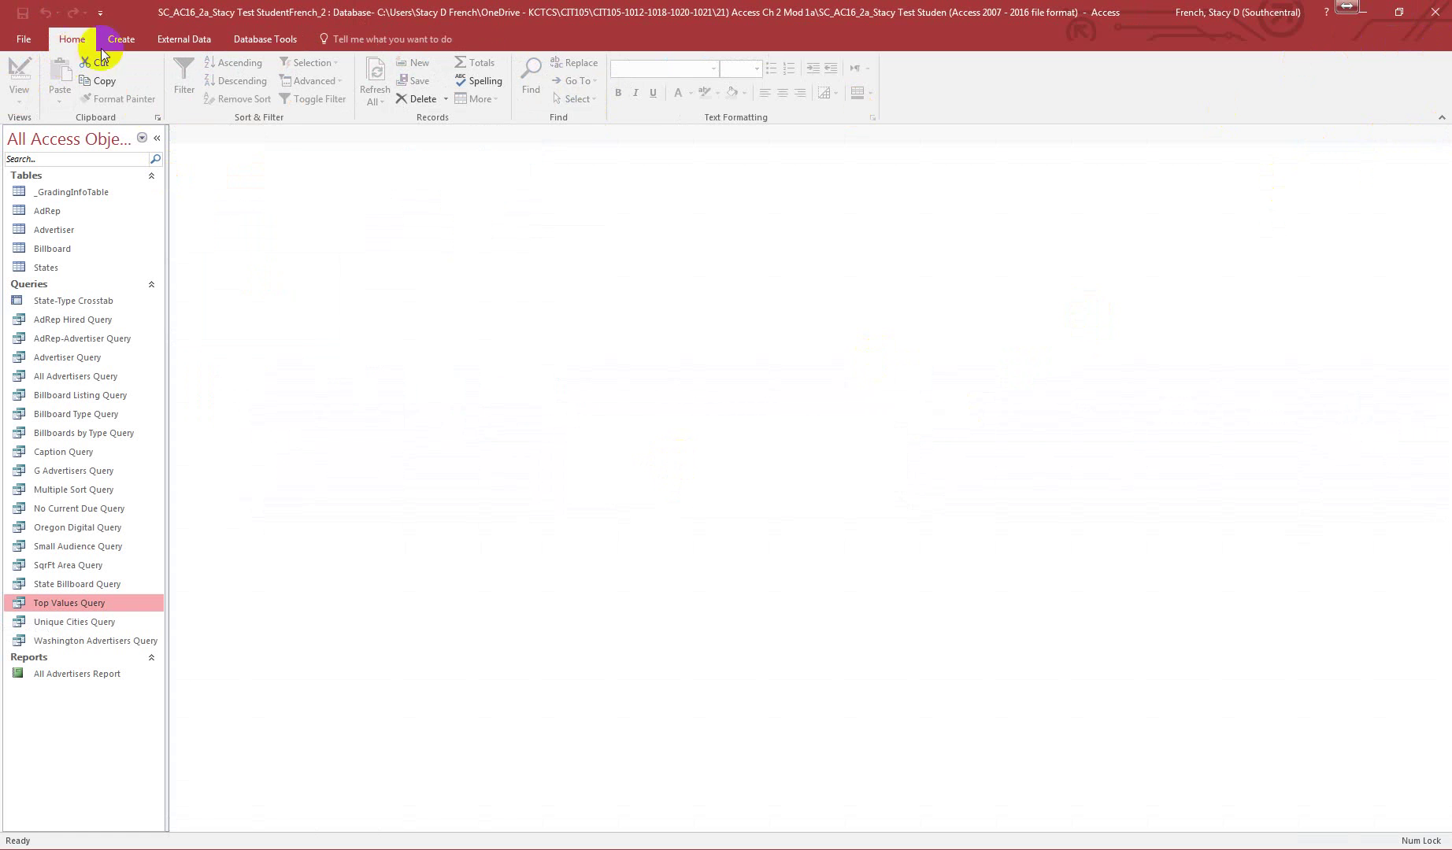
Compact and repair the second assignment database, then exit Access
{"action": "left_click", "coordinate": [258, 42]}
{"action": "left_click", "coordinate": [37, 79]}
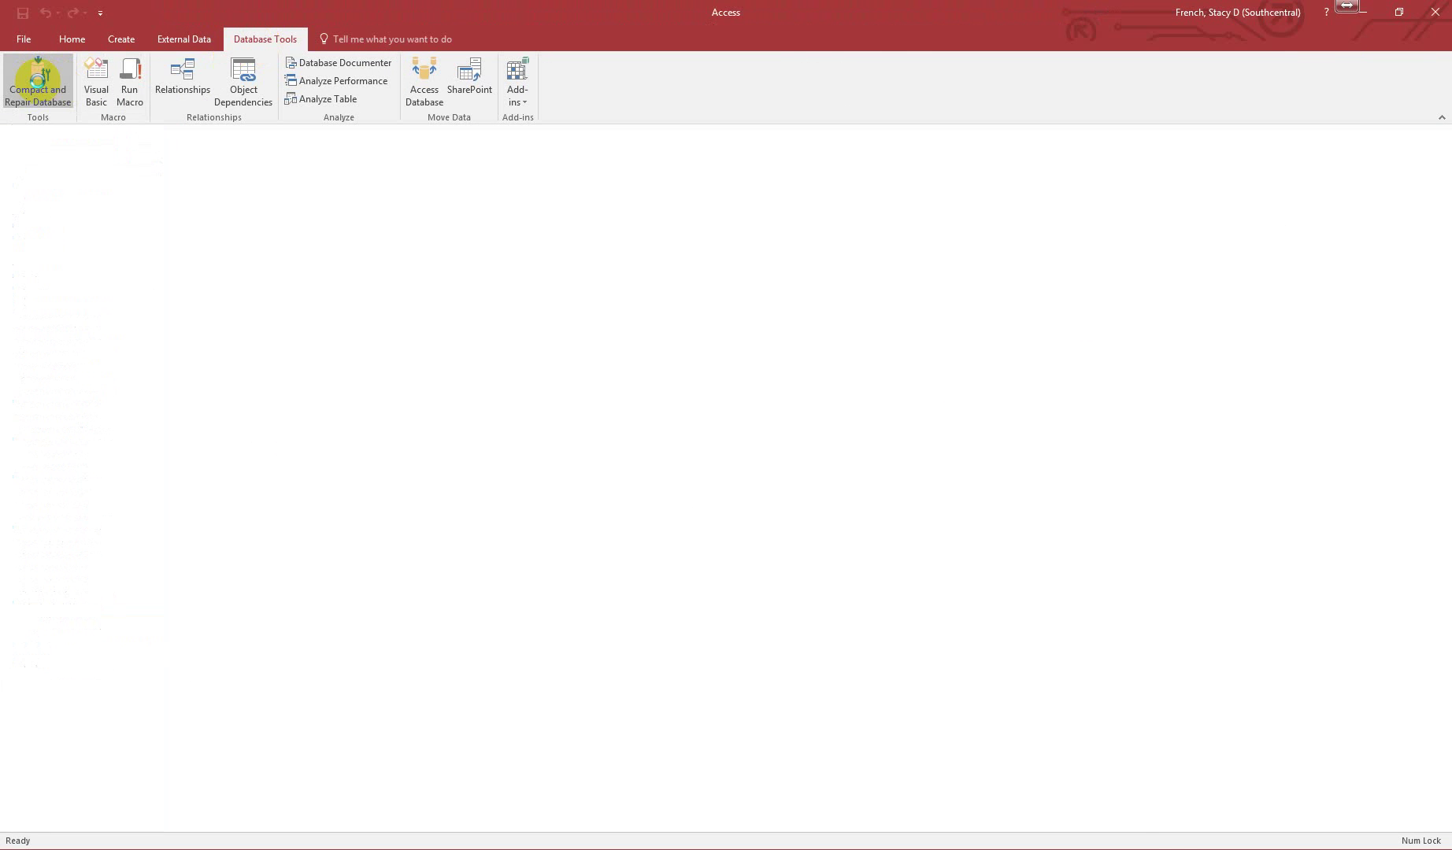
{"action": "left_click", "coordinate": [1445, 11]}
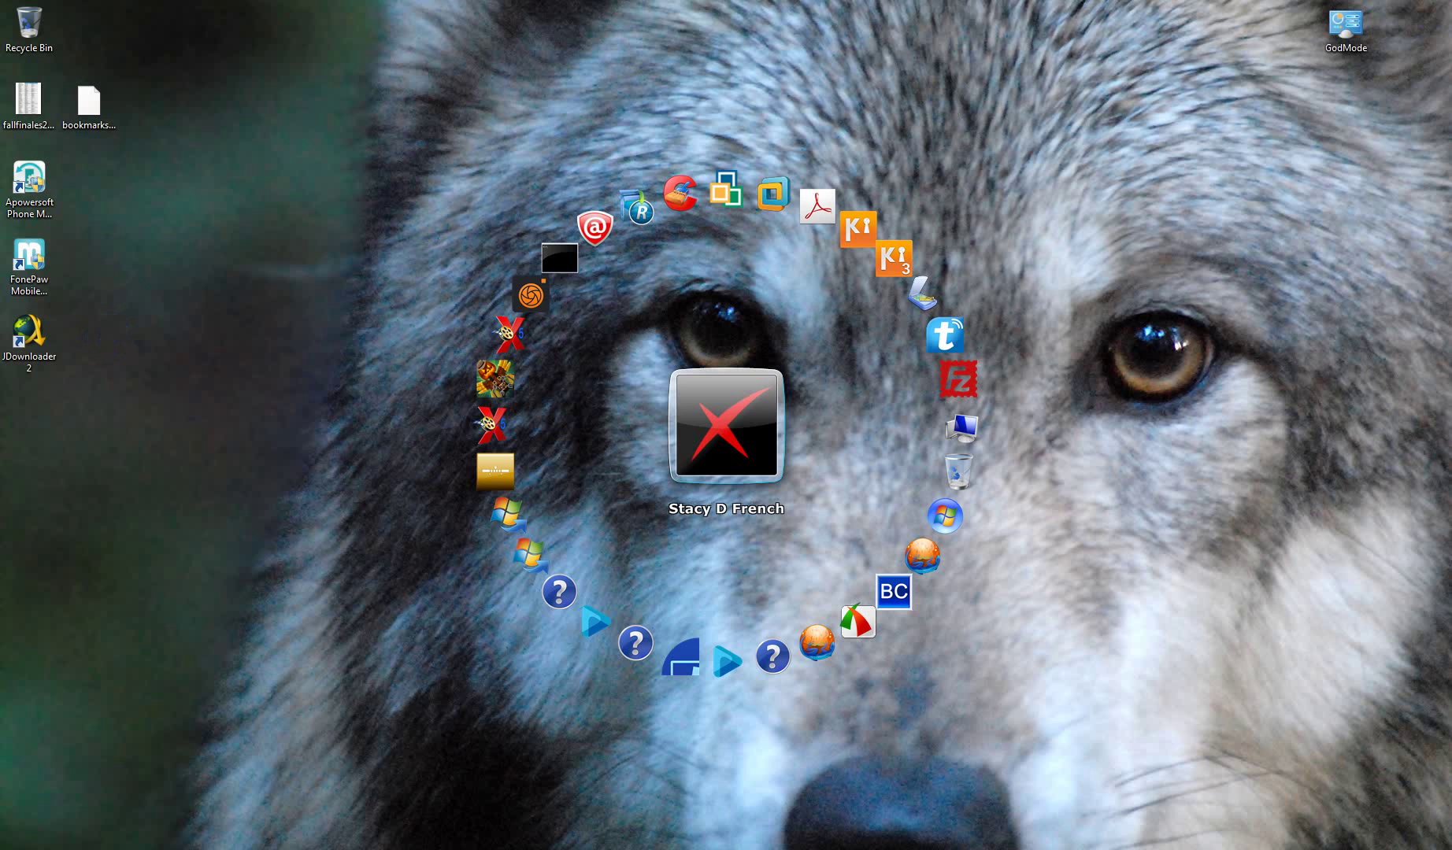